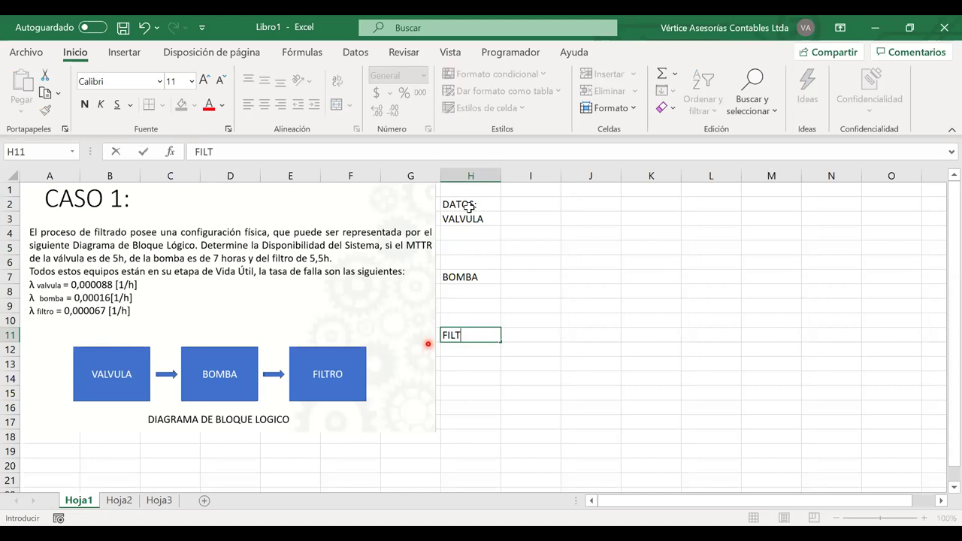
Enter the valve's repair time as MTTR= in H4, 5 in I4 and h in J4, and narrow column I.
left_click(474, 235)
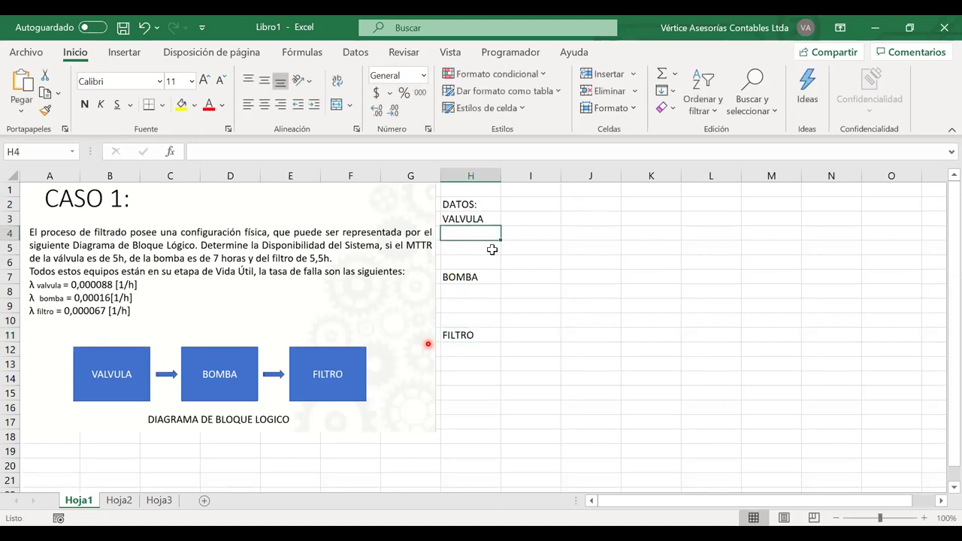
type("MT")
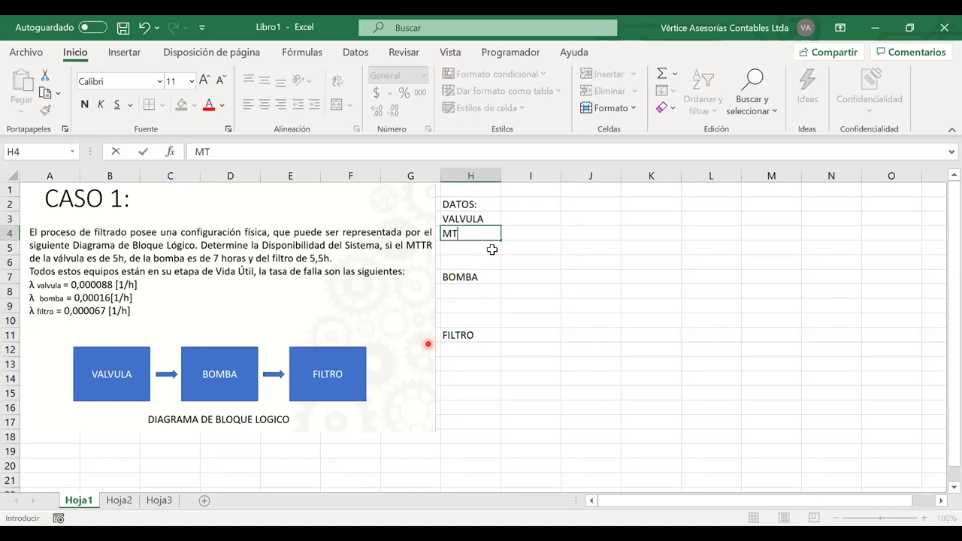
type("TR")
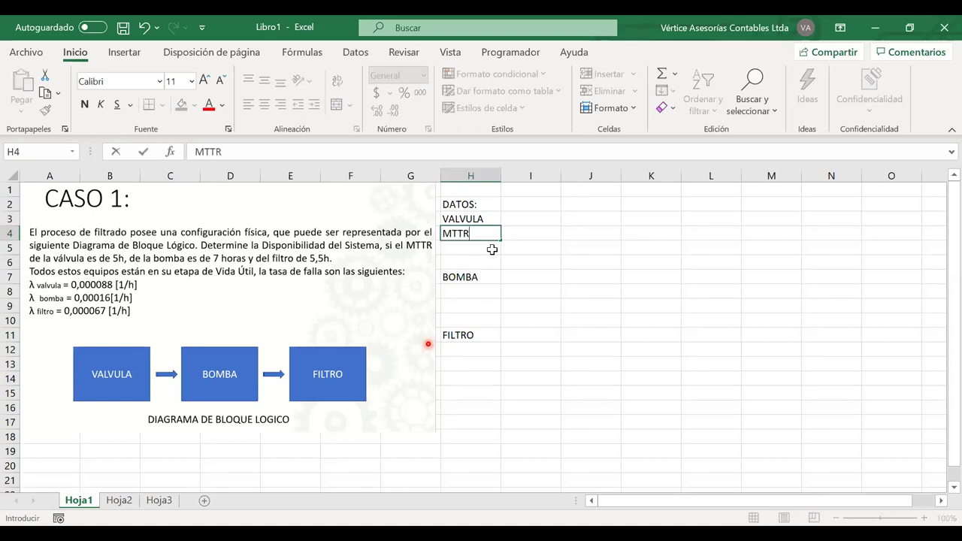
type("=")
left_click(515, 234)
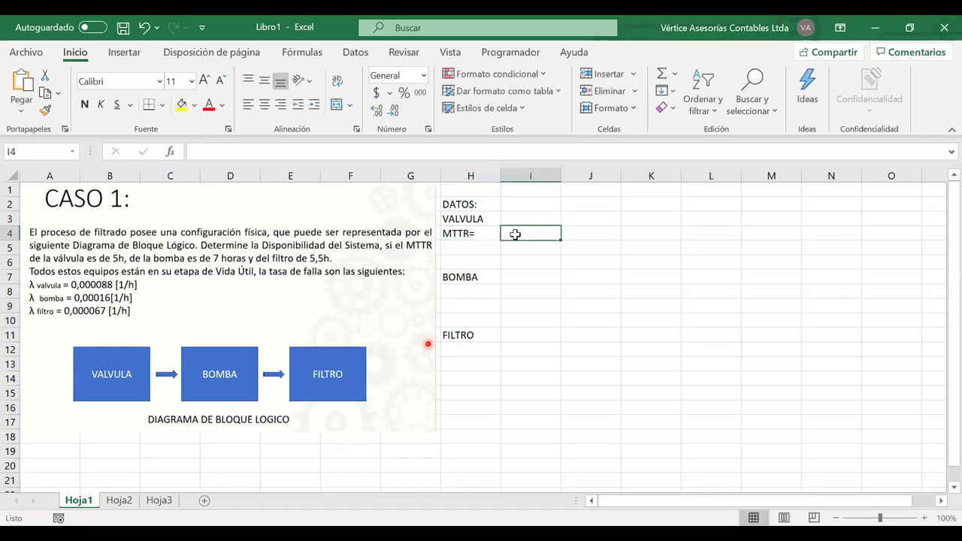
type("5")
key("Tab")
type("H")
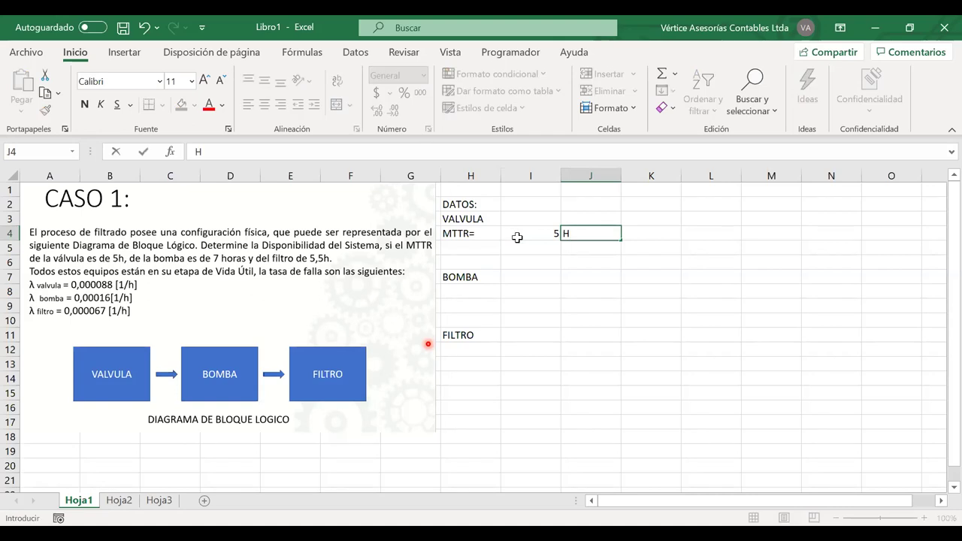
key("BackSpace")
type("h")
left_click(566, 186)
left_click_drag(561, 175, 493, 181)
Enter the failure rate label λ= in H5, inserting the Greek small letter lambda as a symbol.
left_click(454, 251)
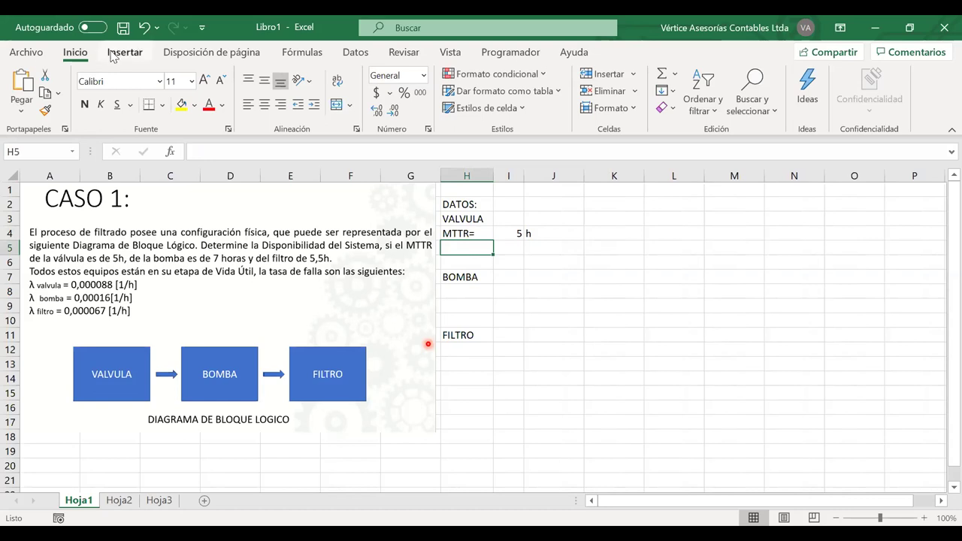
key("alt+b")
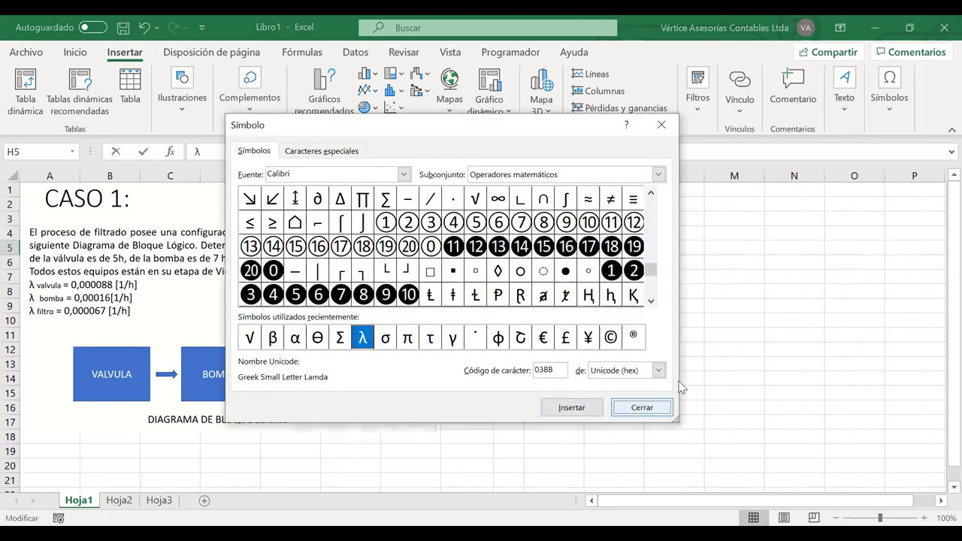
left_click(643, 407)
type("=")
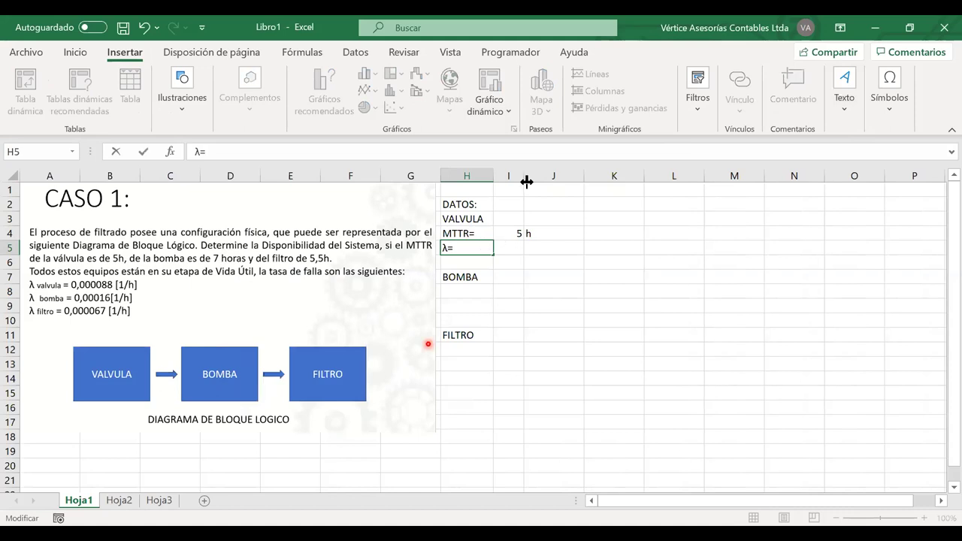
key("Tab")
Enter the valve's failure rate 0,000088 in I5 and widen column I to fit the full decimal value.
left_click_drag(526, 181, 536, 181)
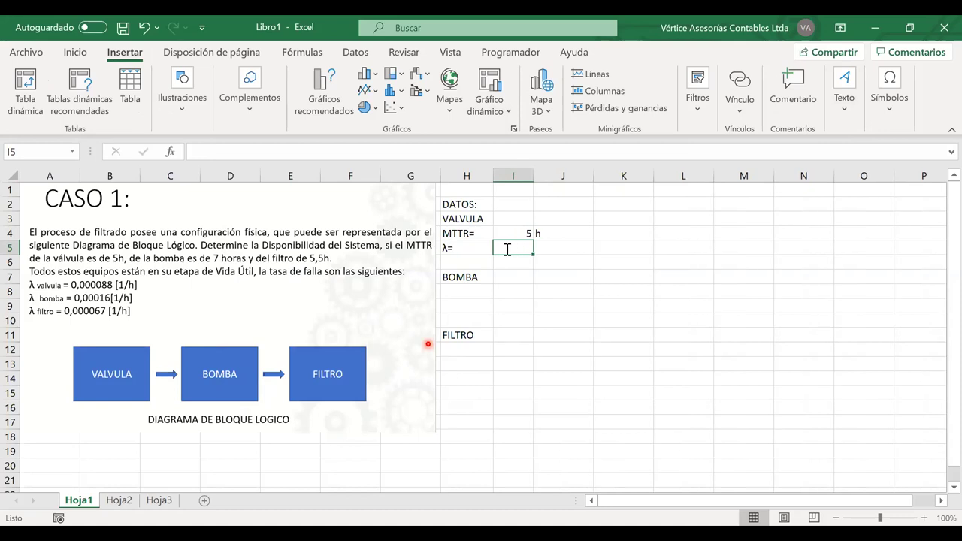
type("=")
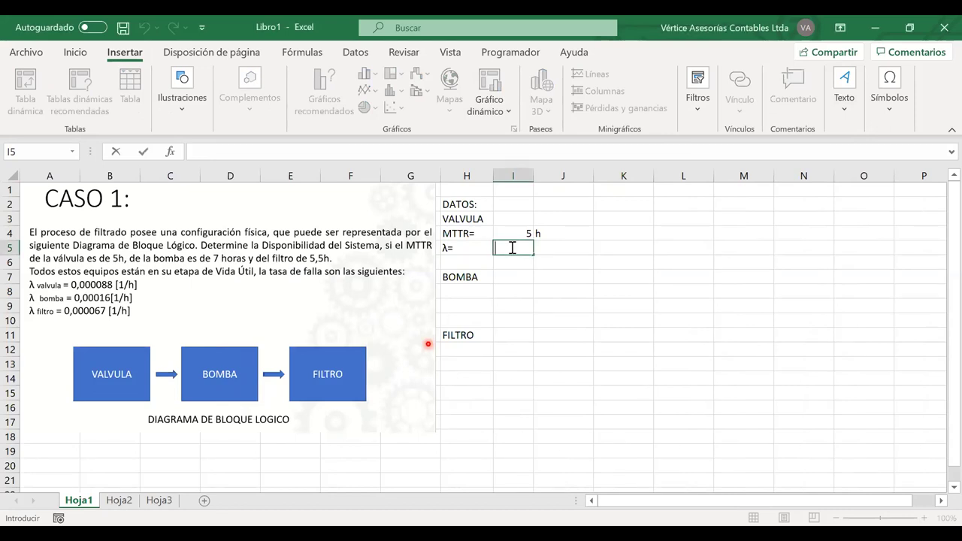
type("0,")
type("0000")
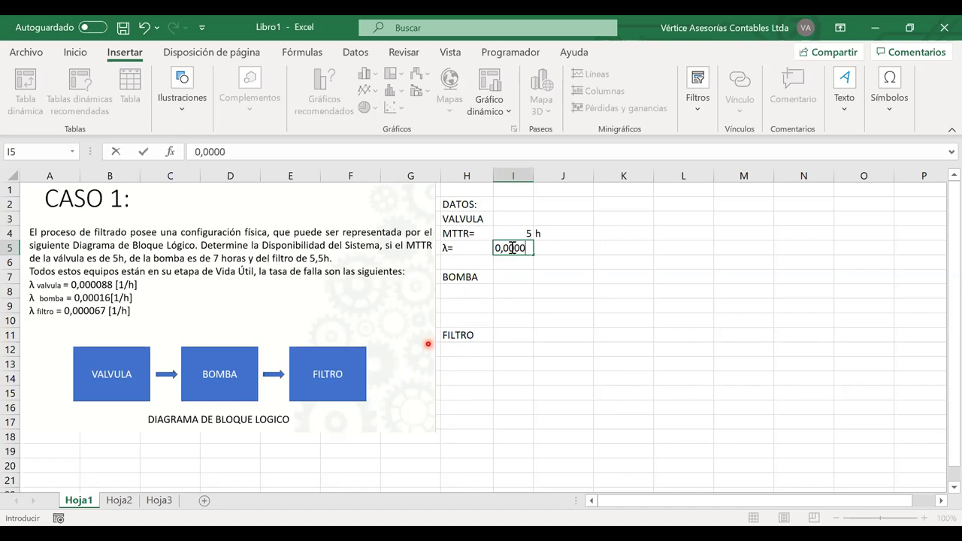
type("88")
left_click(560, 259)
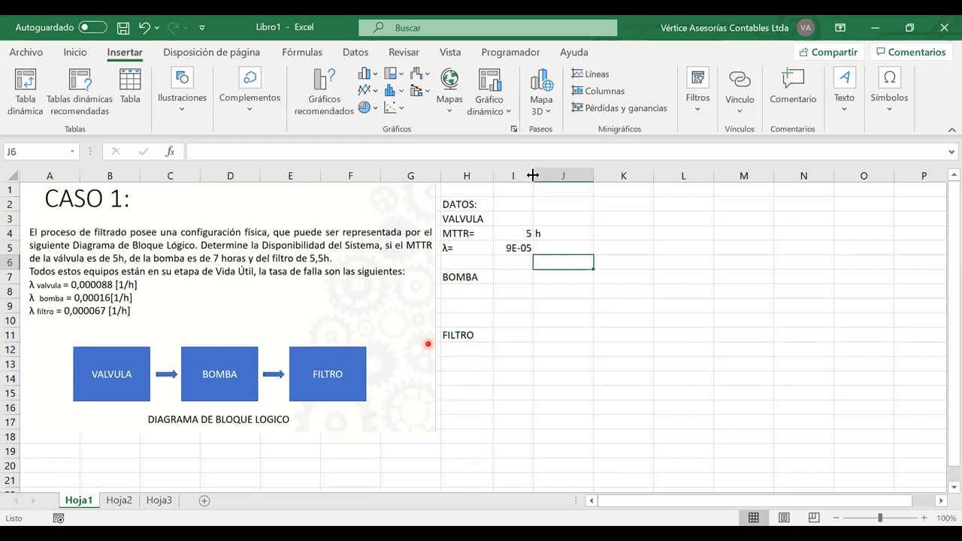
left_click_drag(533, 176, 548, 236)
Enter the unit [1/h] in J5 beside the valve's failure rate.
left_click(561, 245)
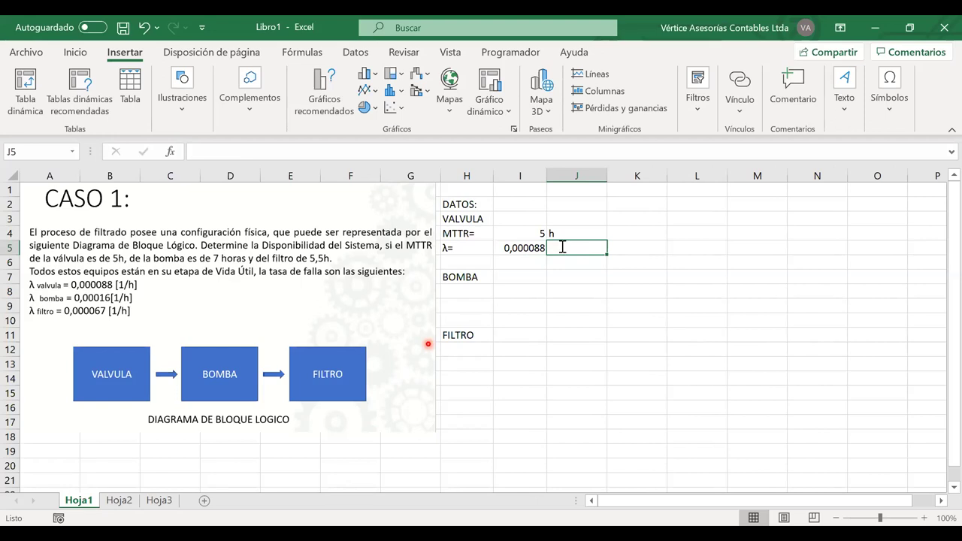
type("[1")
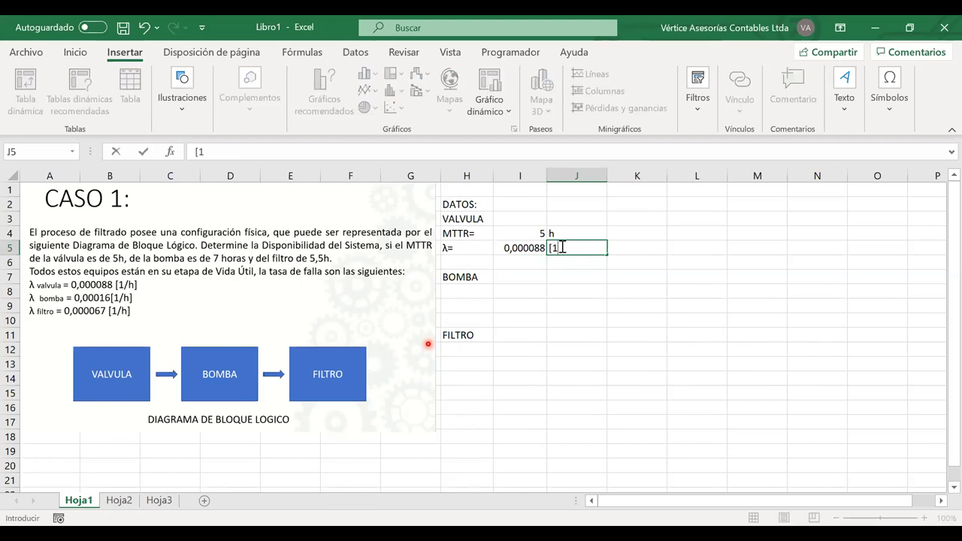
type("/h]")
left_click(692, 257)
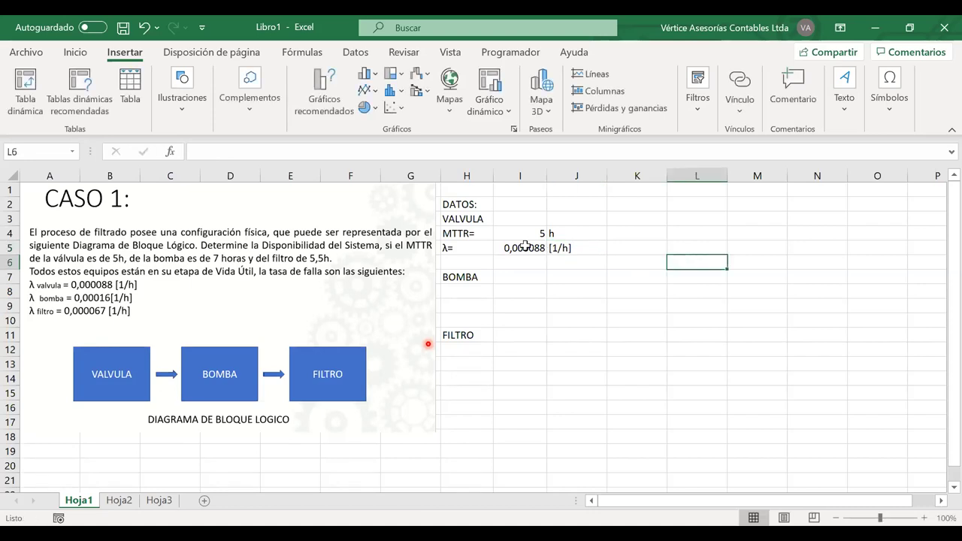
Add the label MTBF= in H6 and apply all borders to the valve data block H4:J6.
left_click(460, 262)
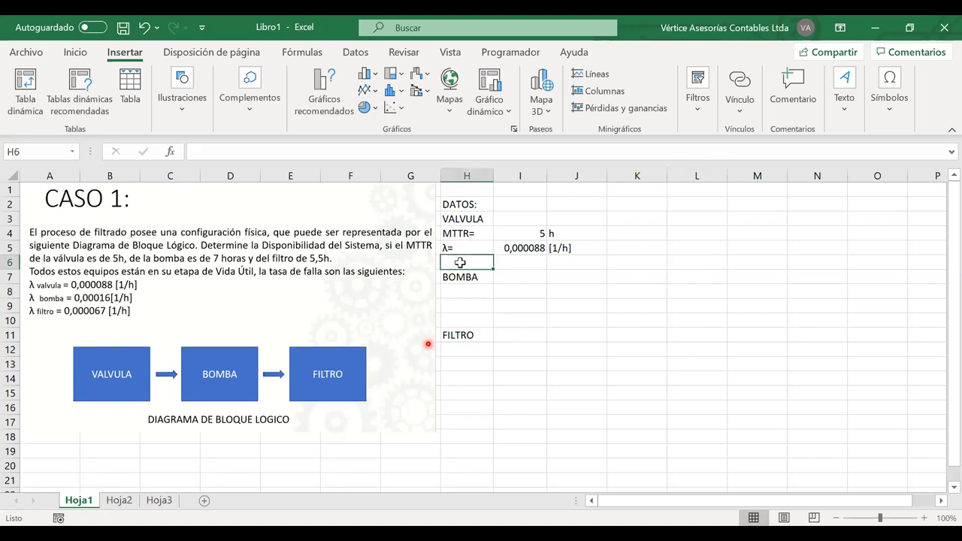
type("MTBF")
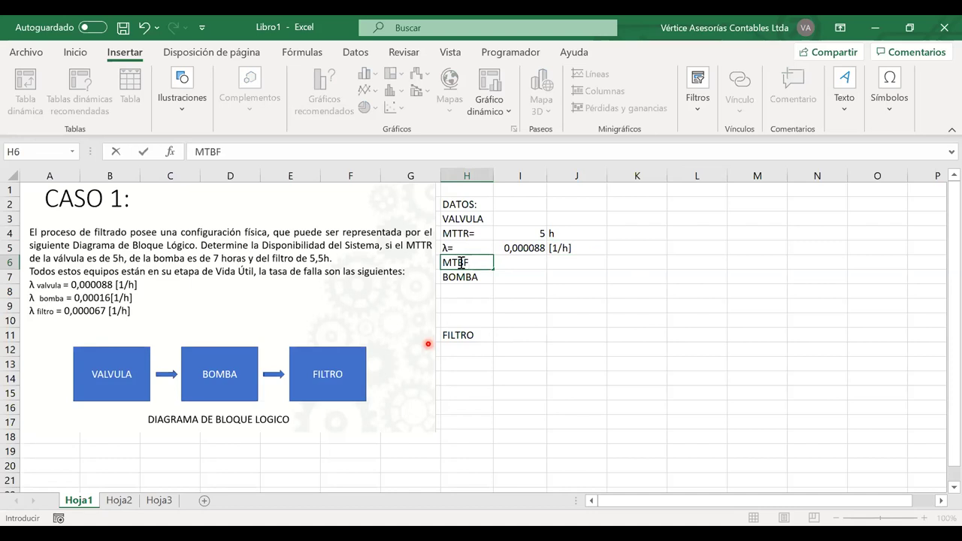
key("Return")
left_click_drag(474, 263, 579, 233)
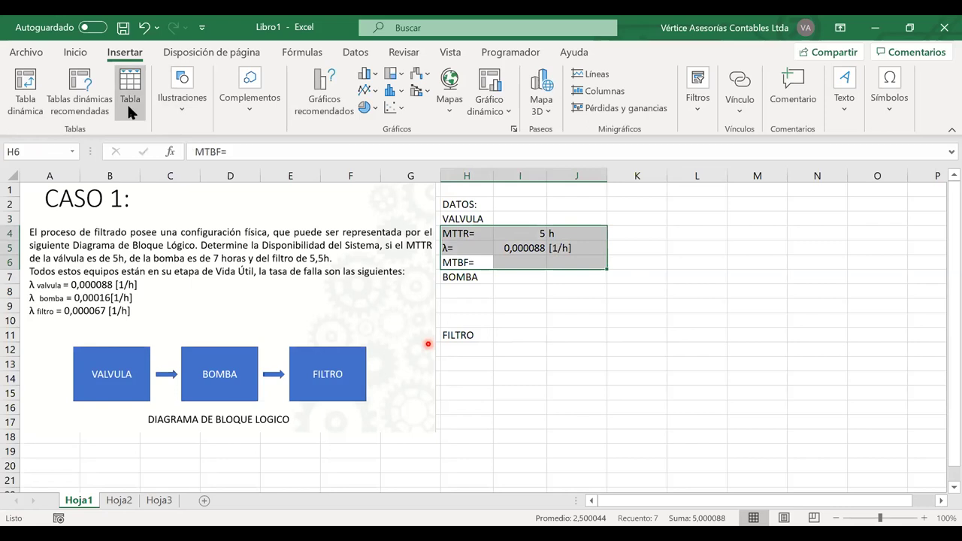
left_click(75, 52)
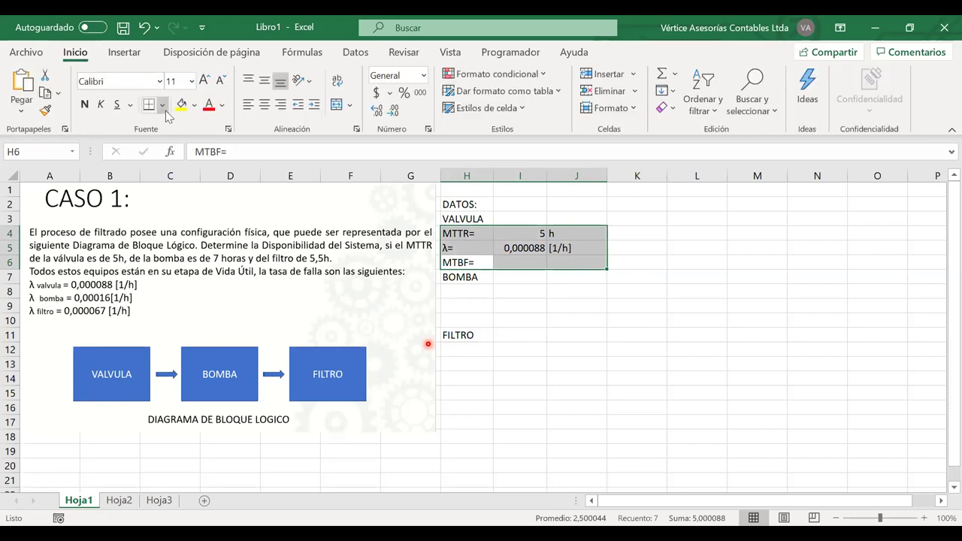
left_click(164, 108)
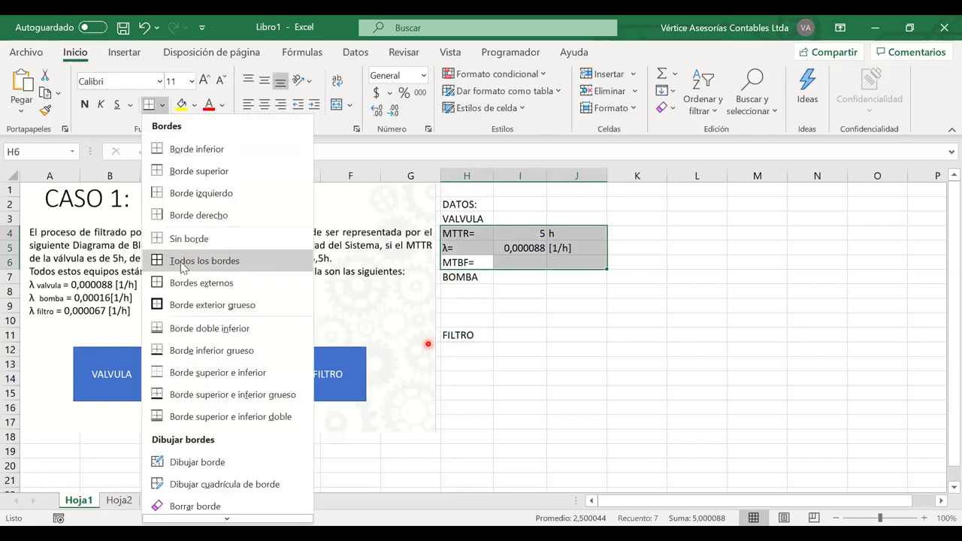
left_click(180, 261)
Copy the valve's three labels in H4:H6 to the cells below BOMBA and FILTRO, and apply all borders to I8:J10.
left_click_drag(464, 235, 466, 261)
key("ctrl+c")
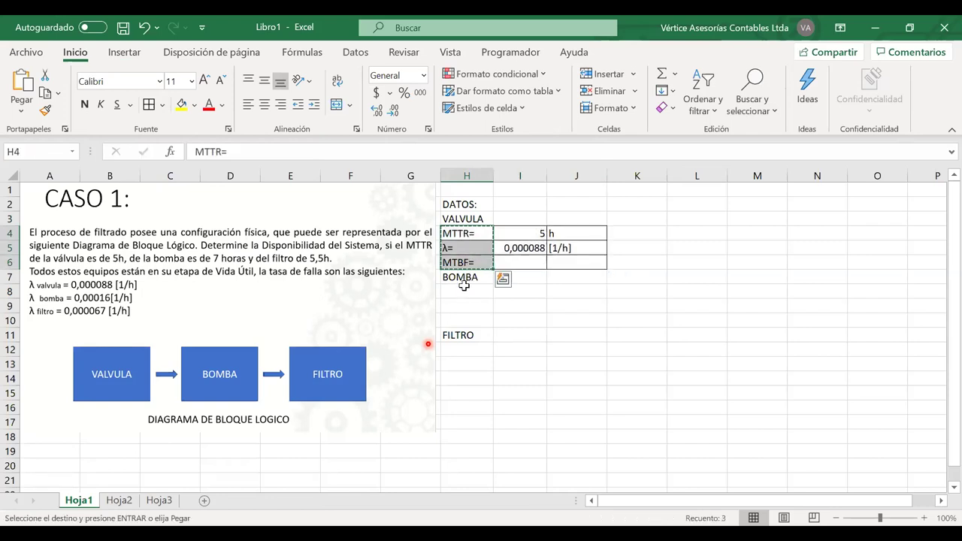
left_click(464, 290)
key("ctrl+v")
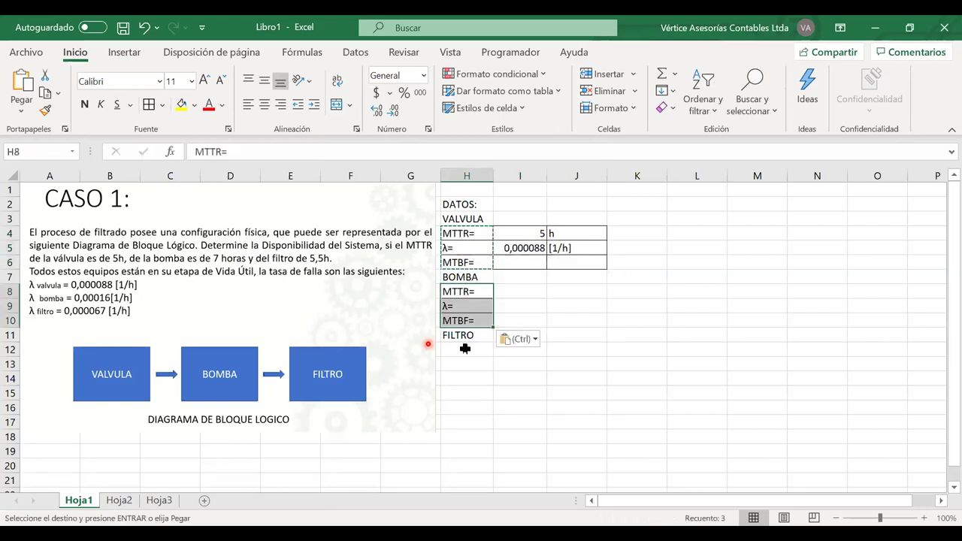
left_click(465, 350)
key("ctrl+v")
left_click_drag(516, 315, 571, 292)
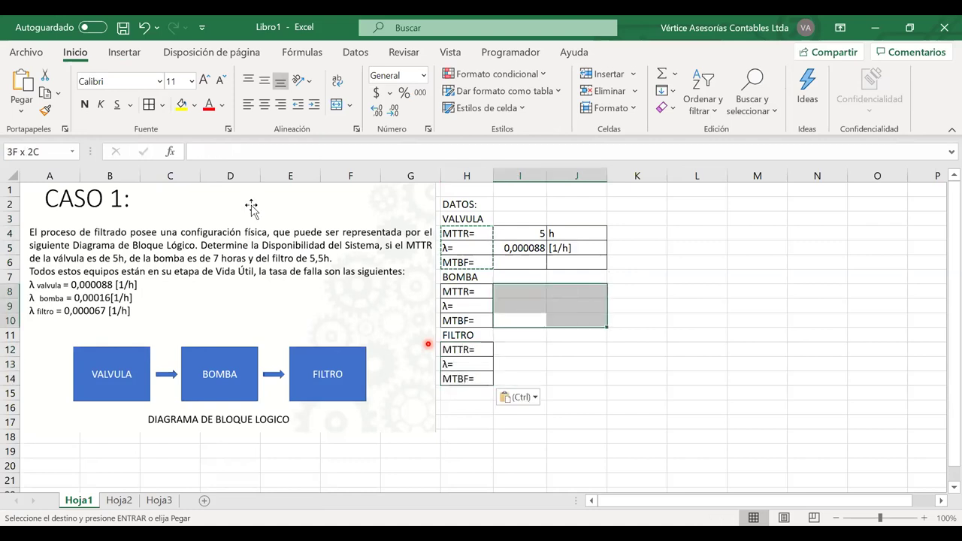
left_click(150, 105)
Enter the pump's MTTR as 7 in I8 with the unit h in J8.
left_click(518, 291)
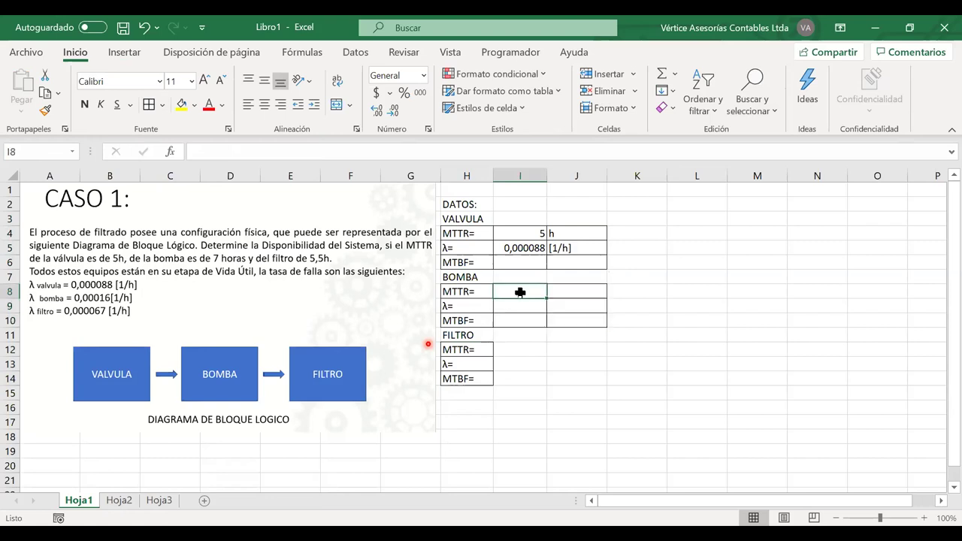
double_click(521, 291)
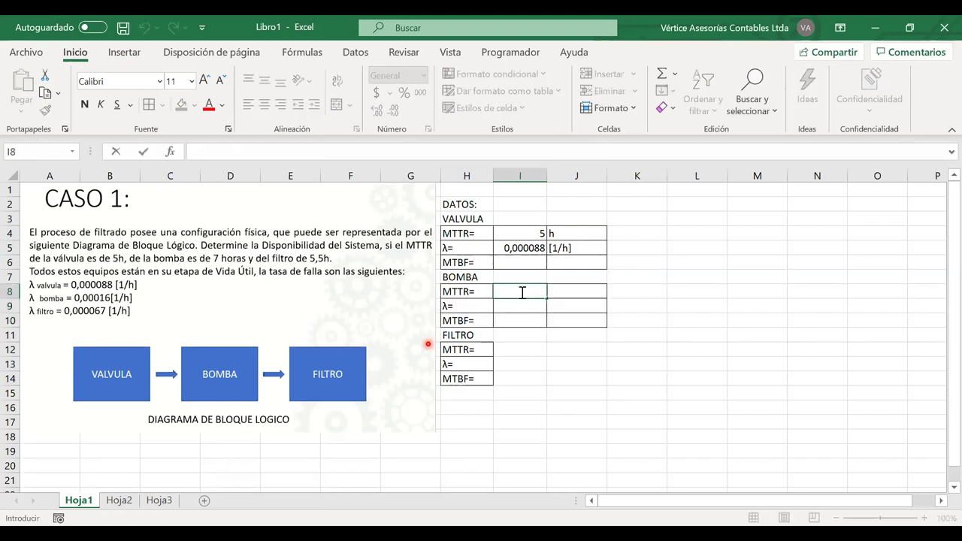
type("7")
key("Tab")
type("h")
key("Return")
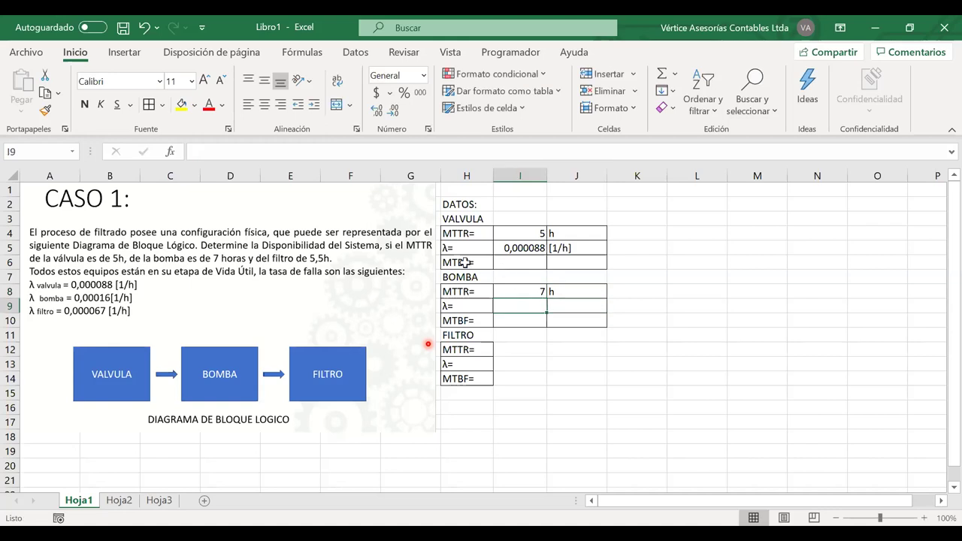
Right-align the MTTR=, λ= and MTBF= labels of the valve, pump and filter blocks in column H.
left_click_drag(456, 235, 459, 378)
left_click(464, 291, "ctrl")
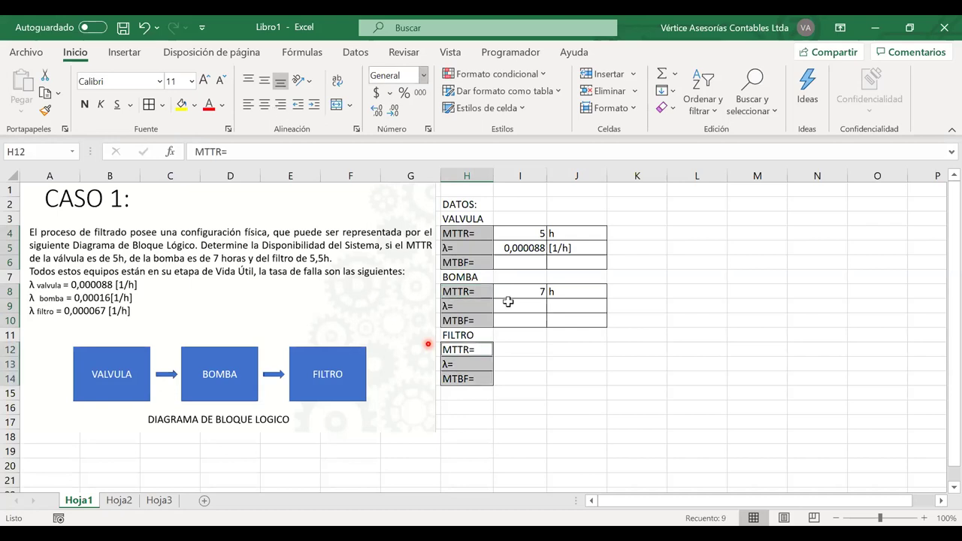
key("alt+h")
key("a")
key("r")
Merge and center the VALVULA heading across H3:J3 and the BOMBA heading across H7:J7.
left_click_drag(462, 219, 581, 224)
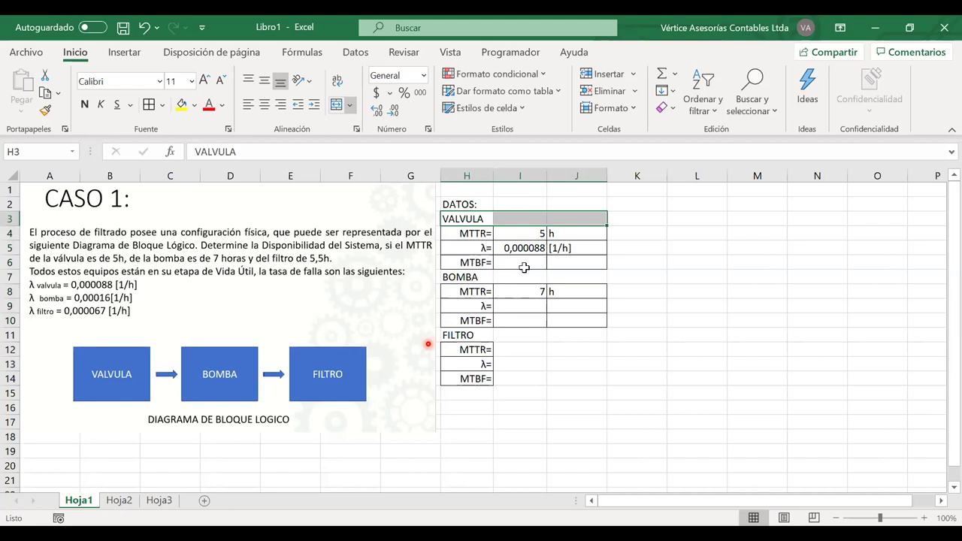
key("alt+h")
key("m")
key("c")
left_click_drag(583, 275, 453, 282)
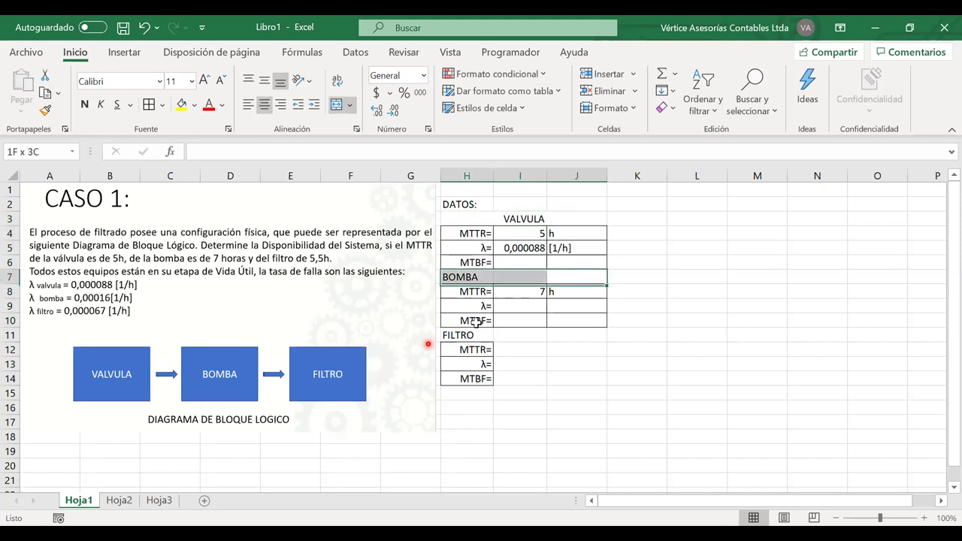
key("alt+h")
key("m")
key("c")
Merge and center the FILTRO heading across H11:J11, and apply all borders to I12:J14.
left_click_drag(577, 335, 475, 332)
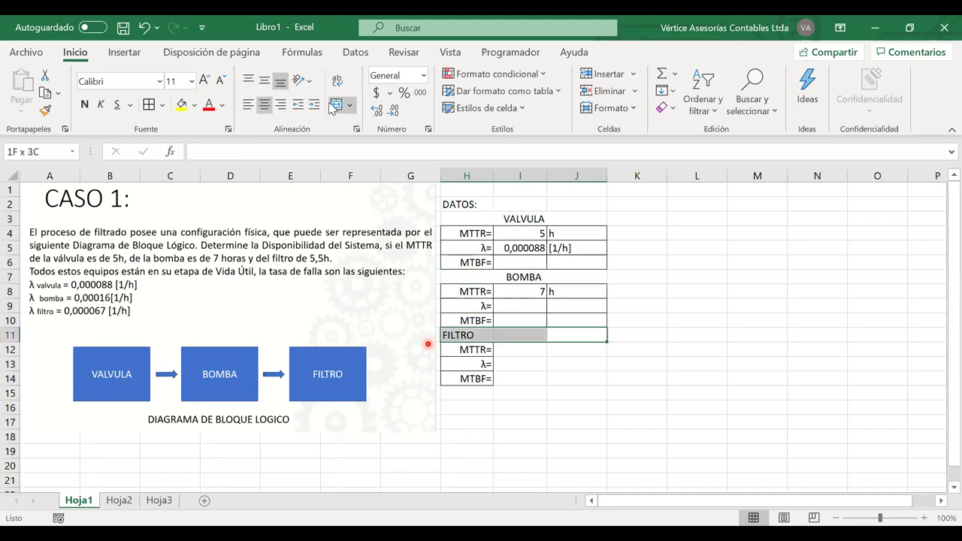
key("alt+h")
key("m")
key("c")
left_click_drag(564, 353, 520, 379)
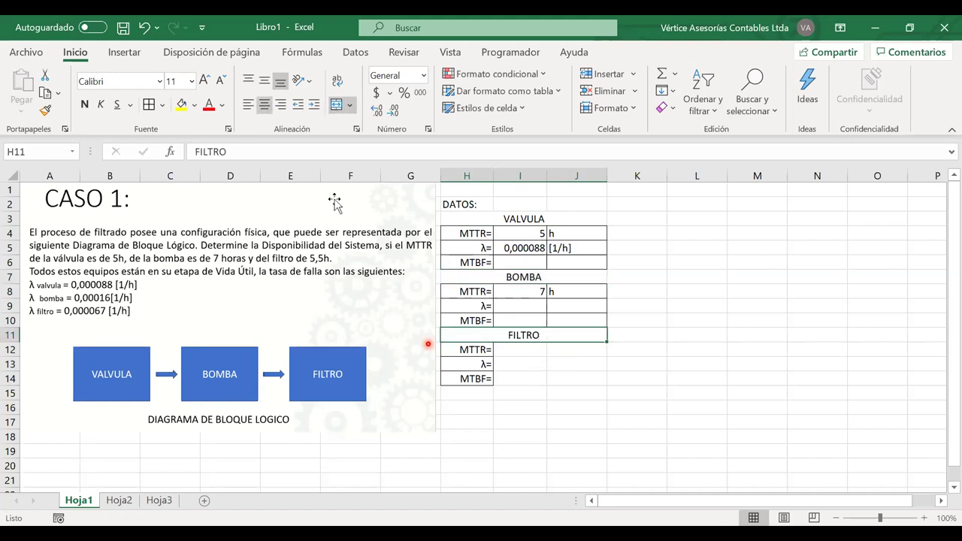
left_click(148, 104)
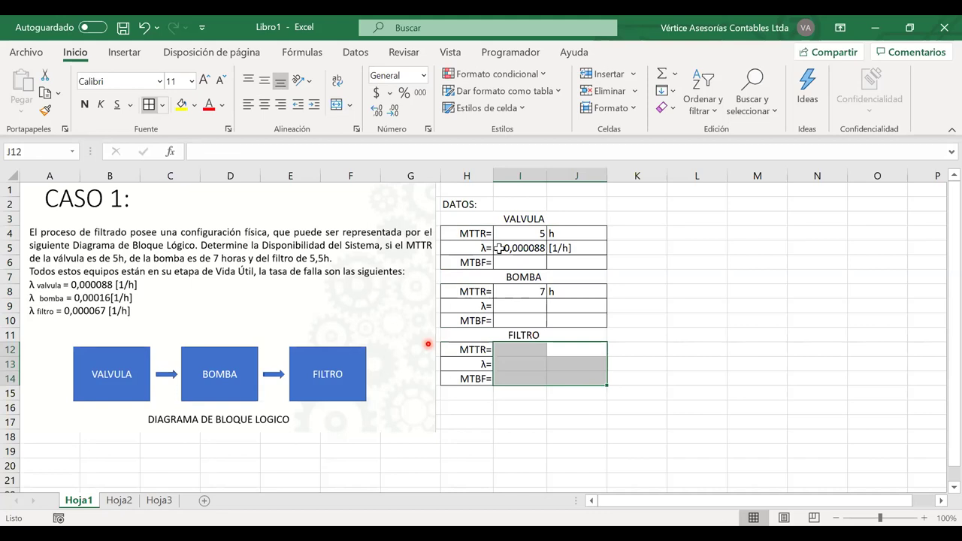
Enter the pump's failure rate 0,00016 in I9.
left_click(512, 308)
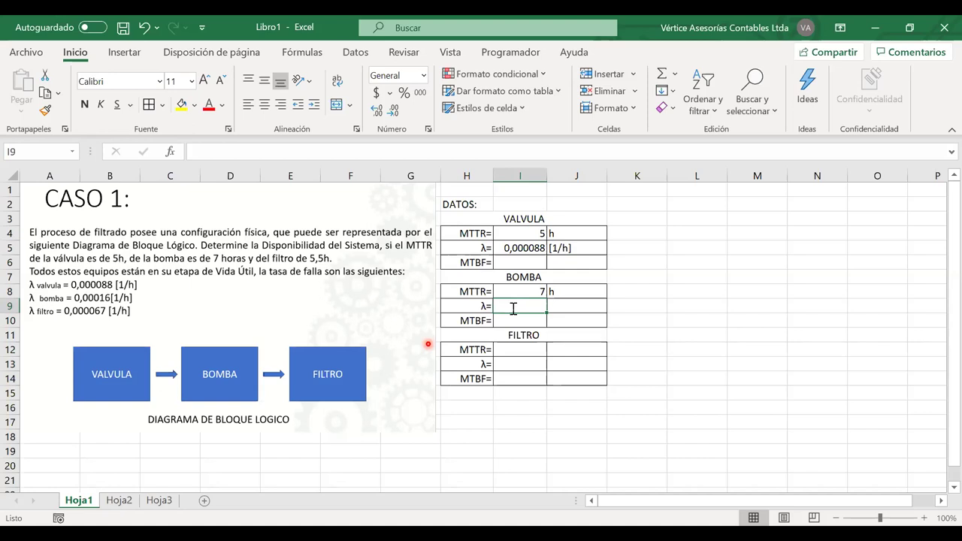
type("0")
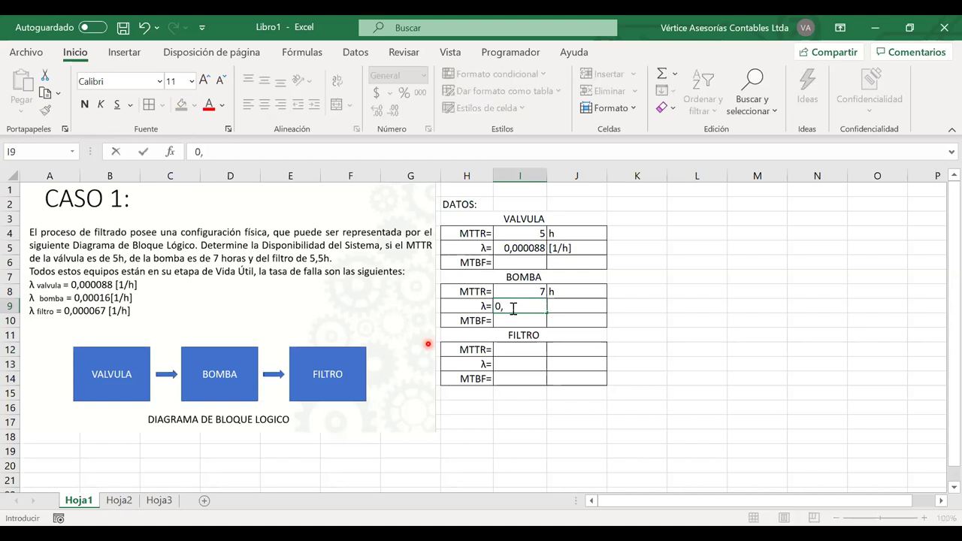
type(",00016")
left_click(575, 304)
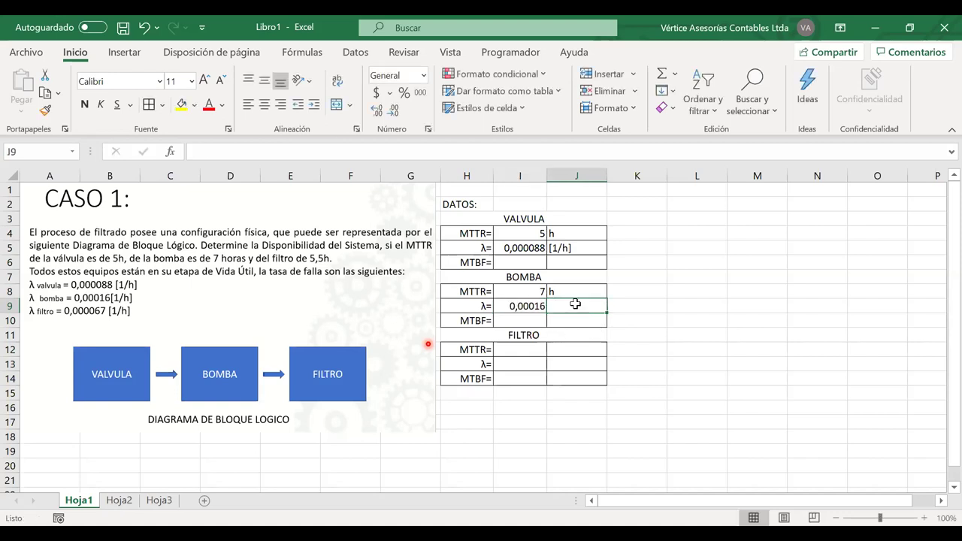
Enter the unit [1/h] for the pump's failure rate in J9.
type("[1")
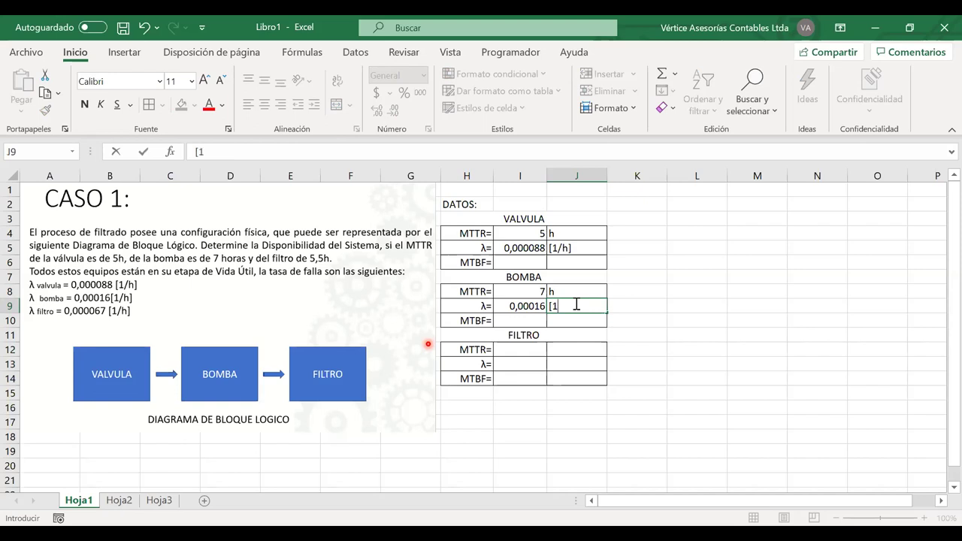
type("/h]")
left_click_drag(488, 319, 571, 318)
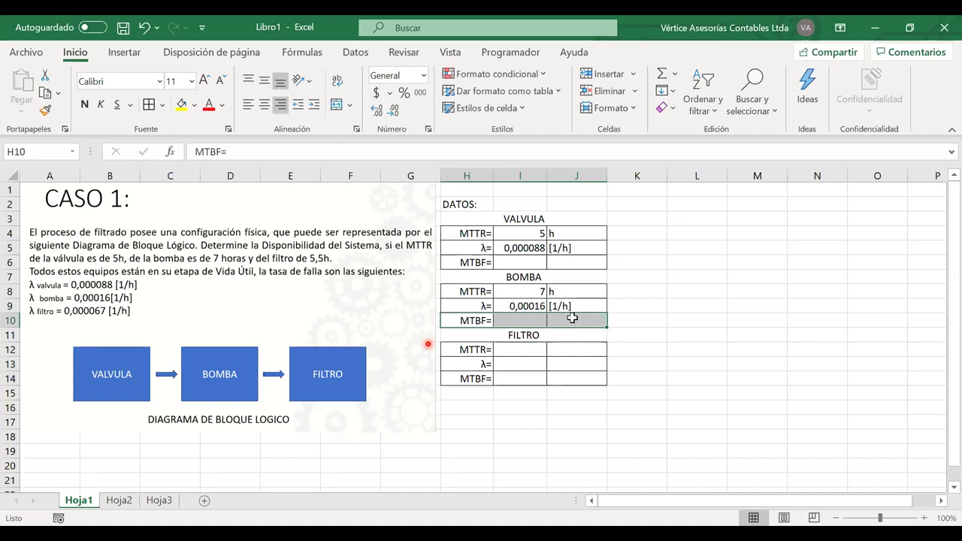
Enter the filter's MTTR of 5,5 in I12 with the unit h in J12.
left_click(525, 349)
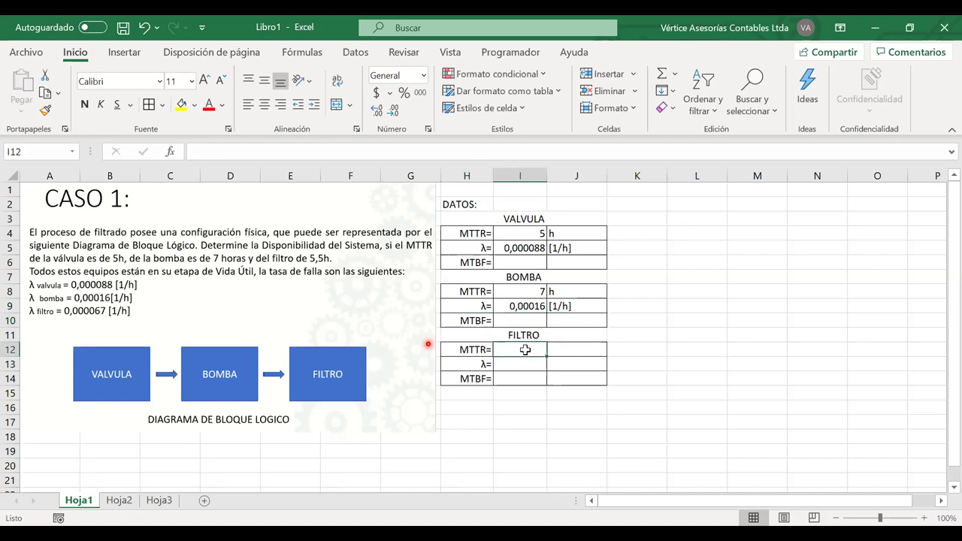
type("5,5")
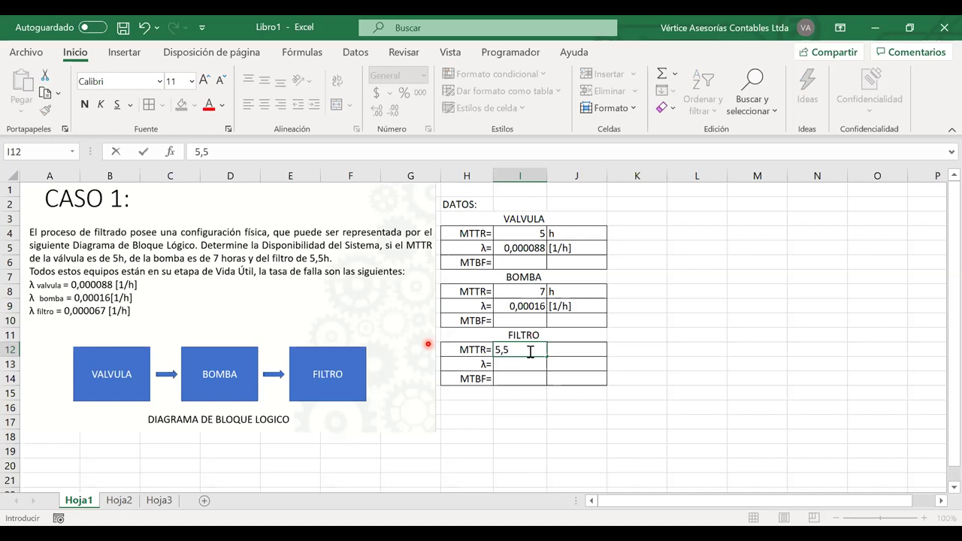
key("Tab")
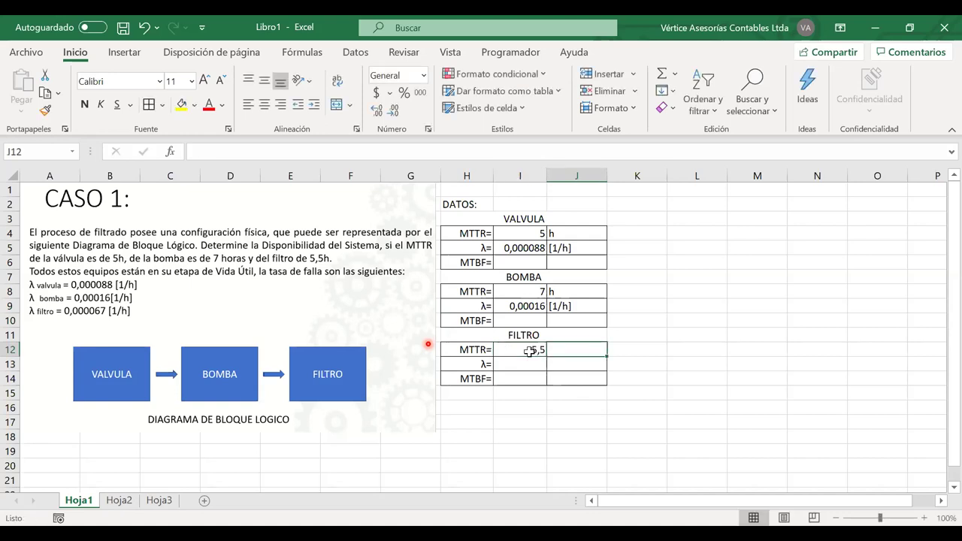
type("h")
key("Return")
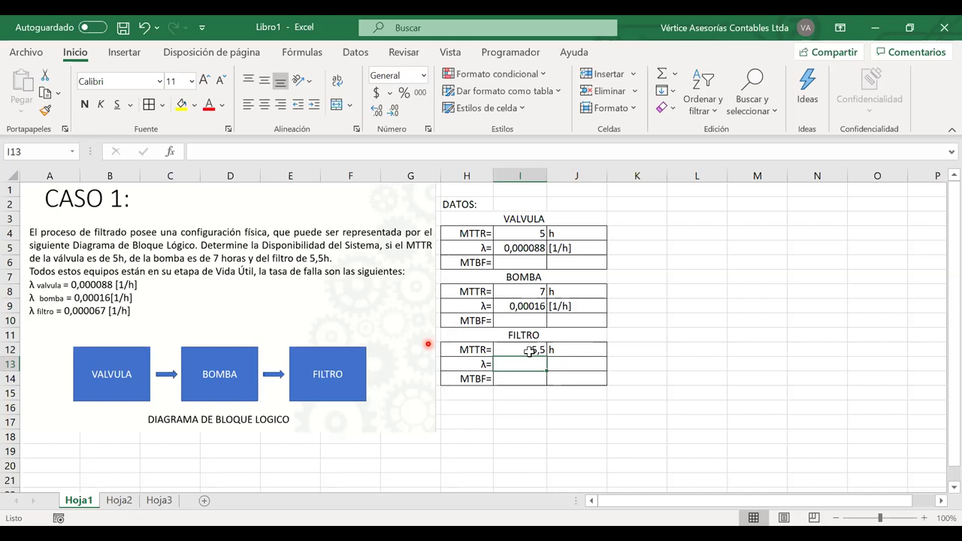
Enter the filter's failure rate 0,000067 in I13 with the unit [1/h] in J13.
type("0,0000")
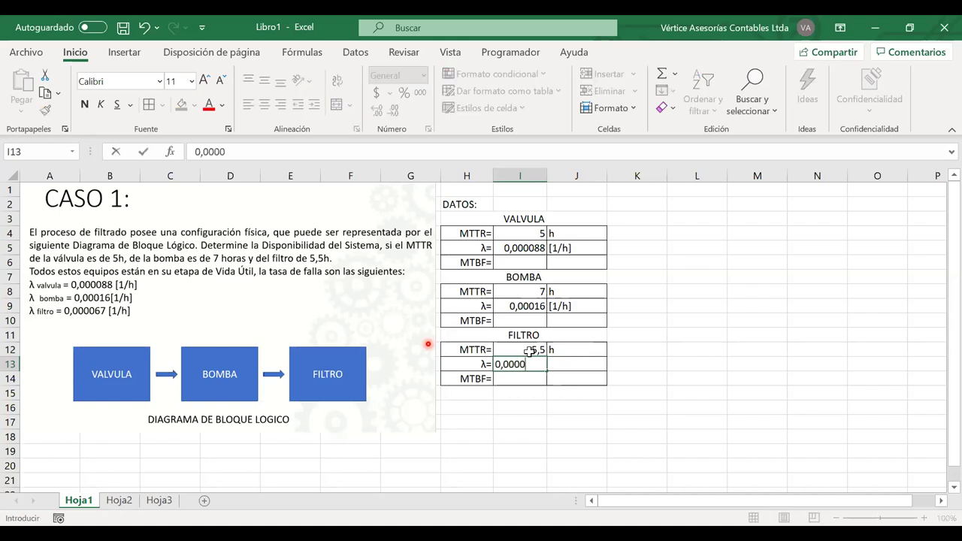
type("67")
key("Tab")
type("[")
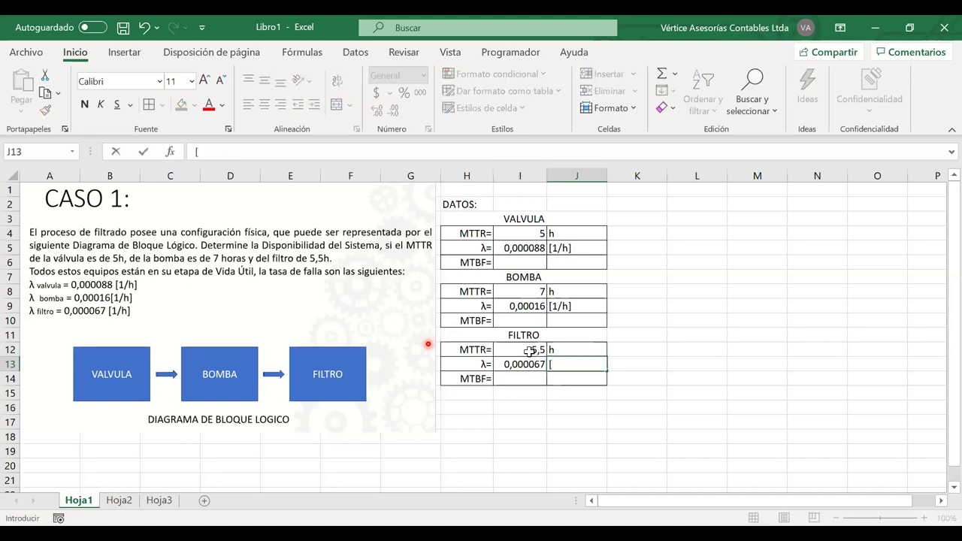
type("1/h]")
left_click(651, 365)
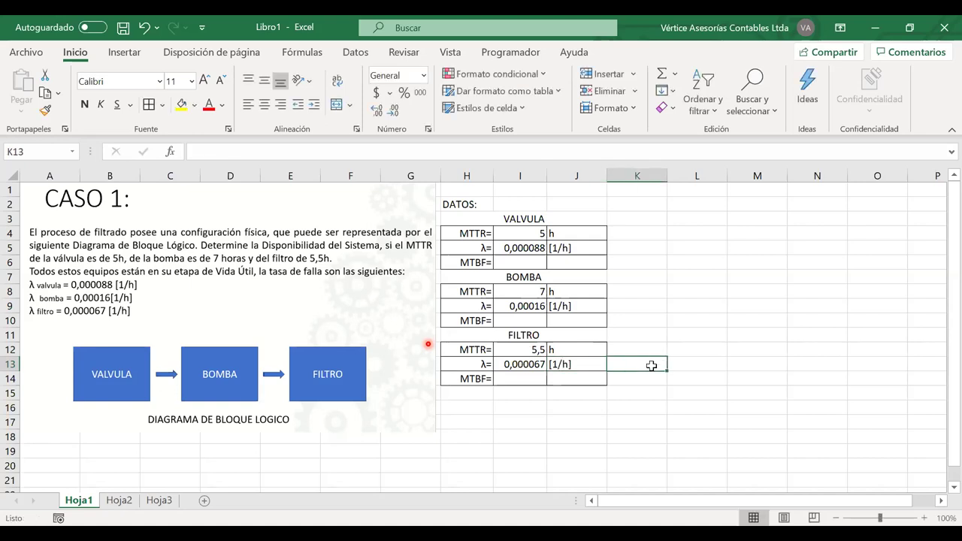
Fill the MTBF rows of the valve, pump and filter (H6:J6, H10:J10 and H14:J14) with yellow.
left_click_drag(487, 263, 579, 263)
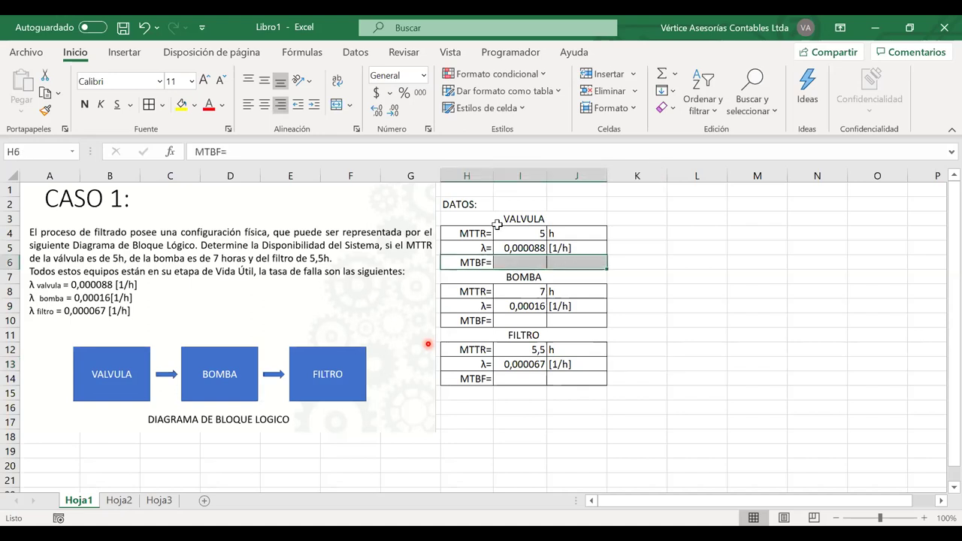
left_click(181, 104)
left_click_drag(505, 321, 564, 322)
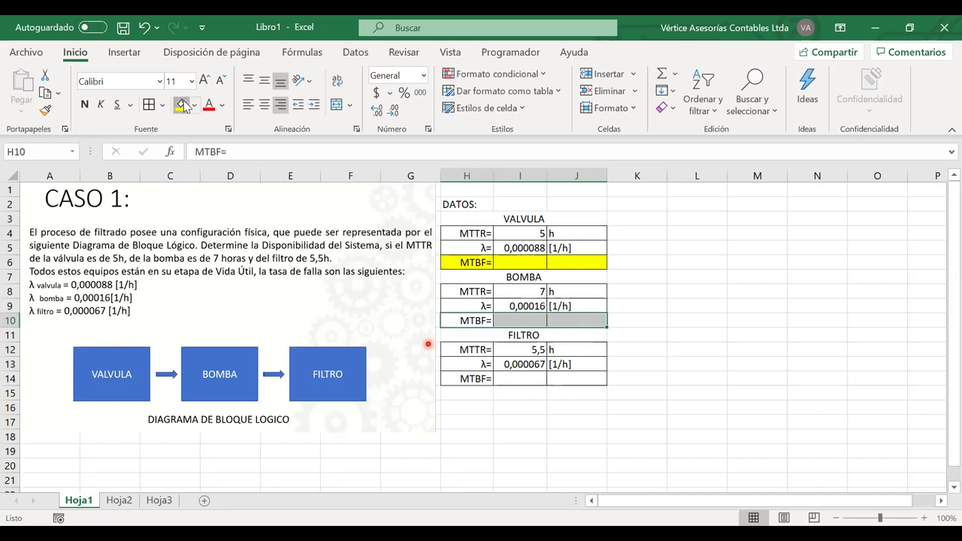
left_click(181, 104)
left_click_drag(472, 378, 568, 373)
left_click(181, 104)
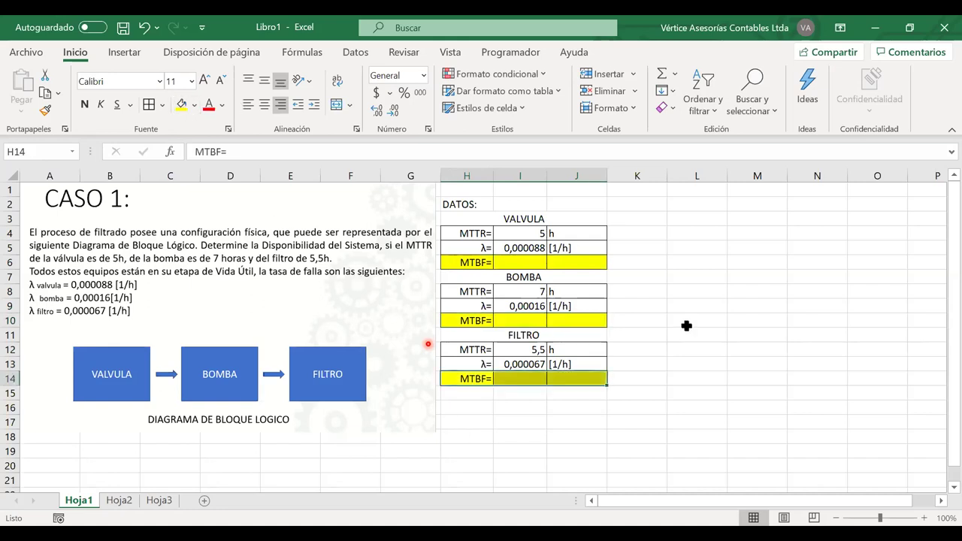
left_click(686, 327)
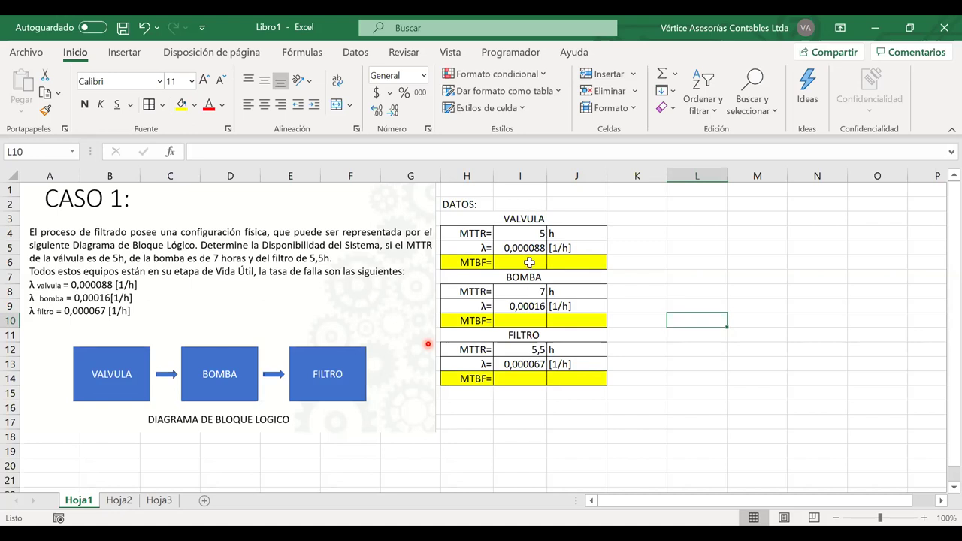
left_click(514, 265)
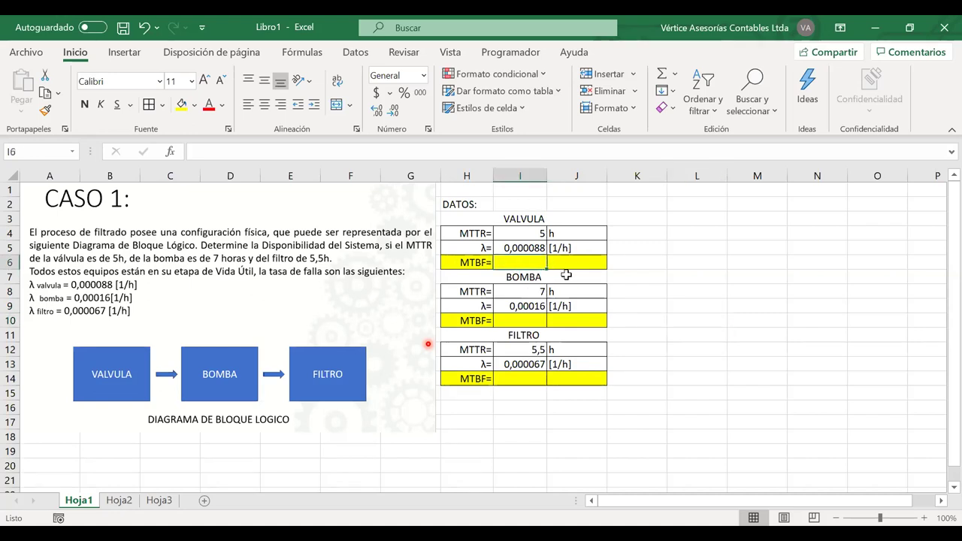
type("=")
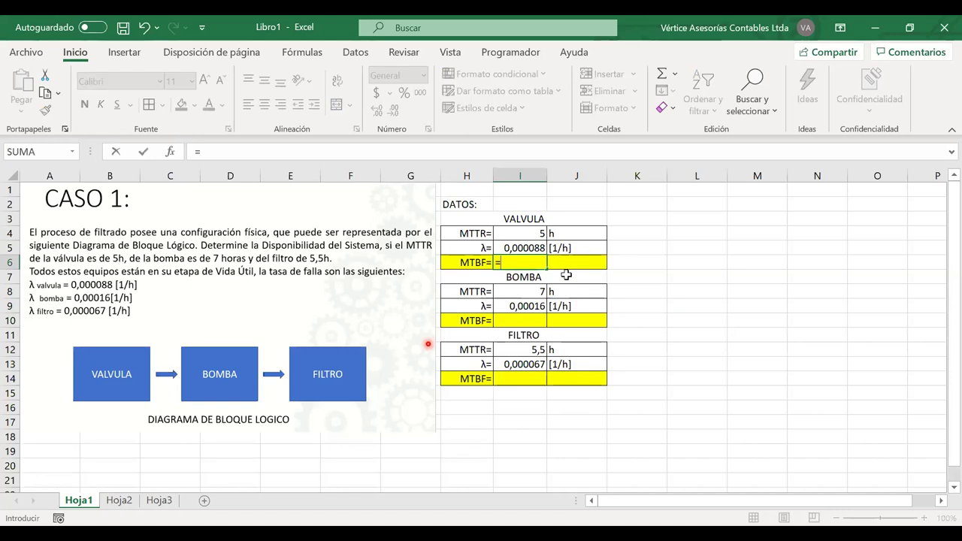
key("BackSpace")
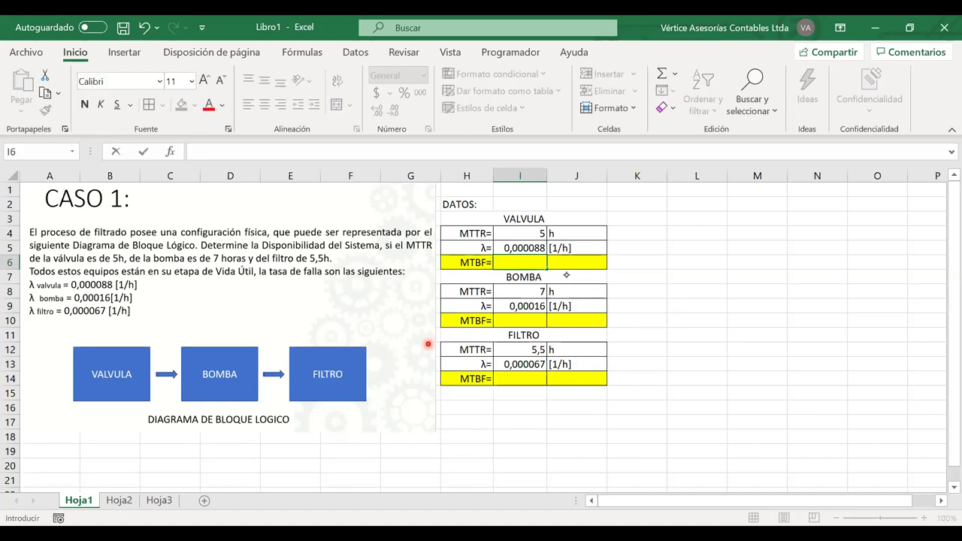
Handwrite the formula MTBF = 1/λ as a screen annotation beside the valve data.
key("ctrl+2")
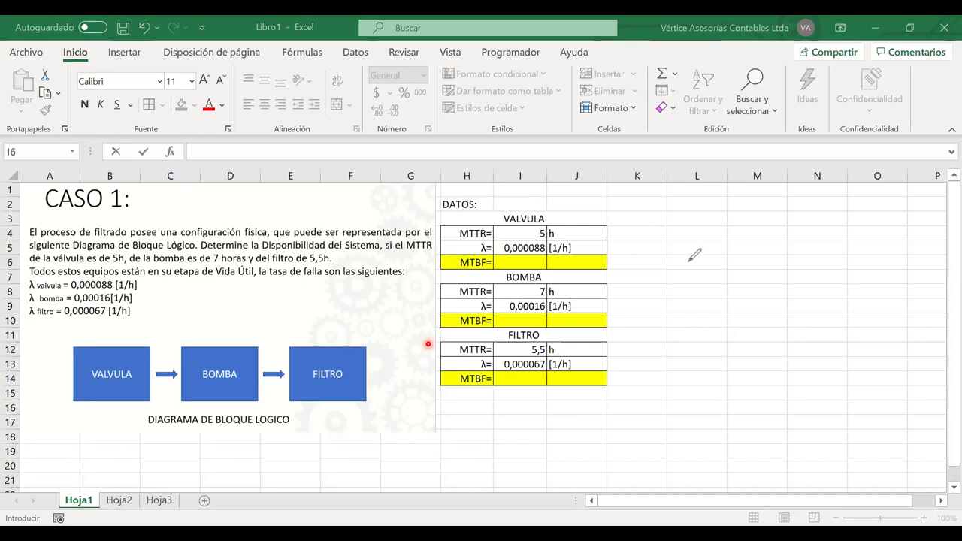
mouse_move(696, 227)
left_mouse_down()
mouse_move(720, 257)
mouse_move(745, 225)
left_mouse_up()
mouse_move(755, 229)
left_mouse_down()
mouse_move(756, 255)
mouse_move(774, 239)
mouse_move(774, 254)
left_mouse_up()
mouse_move(789, 226)
left_mouse_down()
mouse_move(791, 253)
mouse_move(804, 220)
mouse_move(802, 236)
left_mouse_up()
left_click_drag(842, 237, 854, 244)
mouse_move(892, 227)
left_mouse_down()
mouse_move(890, 255)
mouse_move(917, 262)
mouse_move(908, 293)
left_mouse_up()
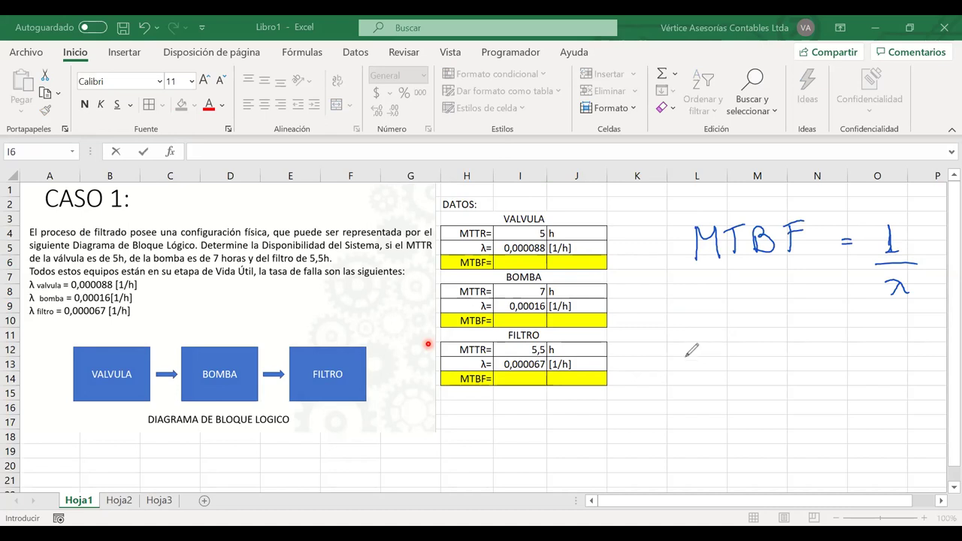
Handwrite the inverse formula λ = 1/MTBF beneath the first handwritten formula.
left_click_drag(693, 351, 739, 347)
key("ctrl+z")
mouse_move(704, 343)
left_mouse_down()
mouse_move(744, 350)
mouse_move(712, 360)
left_mouse_up()
mouse_move(765, 346)
left_mouse_down()
mouse_move(780, 337)
mouse_move(779, 347)
left_mouse_up()
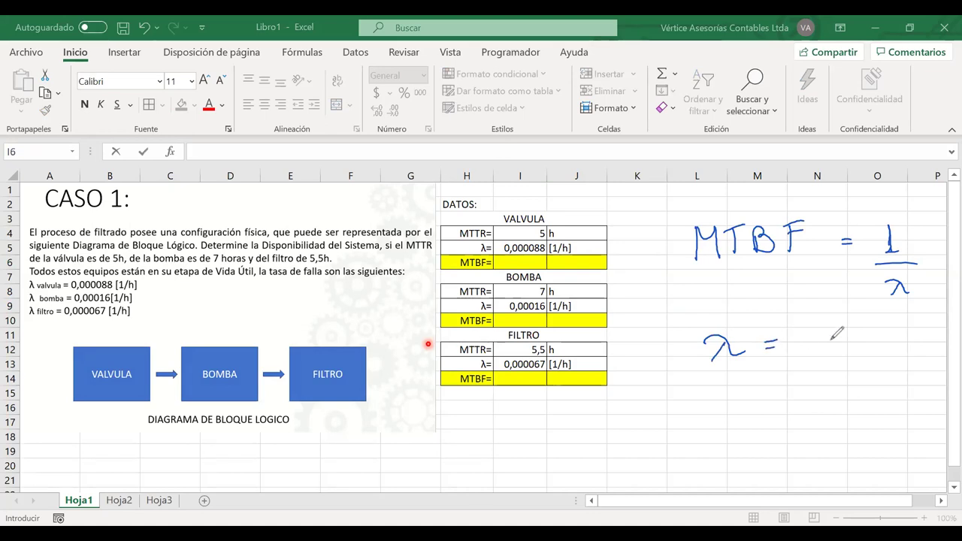
mouse_move(834, 332)
left_mouse_down()
mouse_move(838, 347)
mouse_move(853, 345)
left_mouse_up()
left_click_drag(814, 391, 849, 364)
mouse_move(841, 365)
left_mouse_down()
mouse_move(841, 384)
mouse_move(858, 385)
left_mouse_up()
left_click_drag(857, 365, 870, 360)
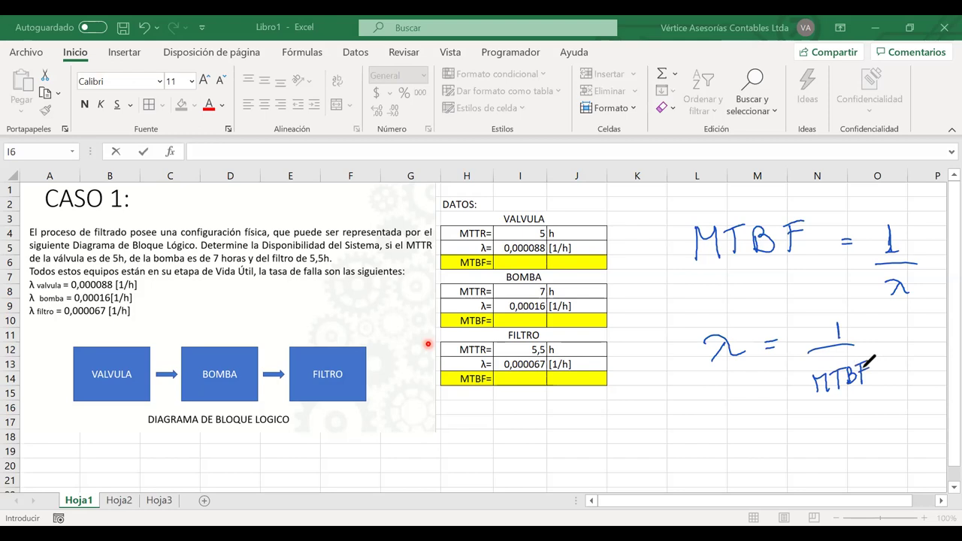
Mark the pump's MTBF= label and the MTBF and λ terms of the upper handwritten formula, and erase all the annotations.
mouse_move(498, 321)
left_mouse_down()
mouse_move(467, 315)
mouse_move(498, 324)
left_mouse_up()
left_click_drag(775, 254, 740, 286)
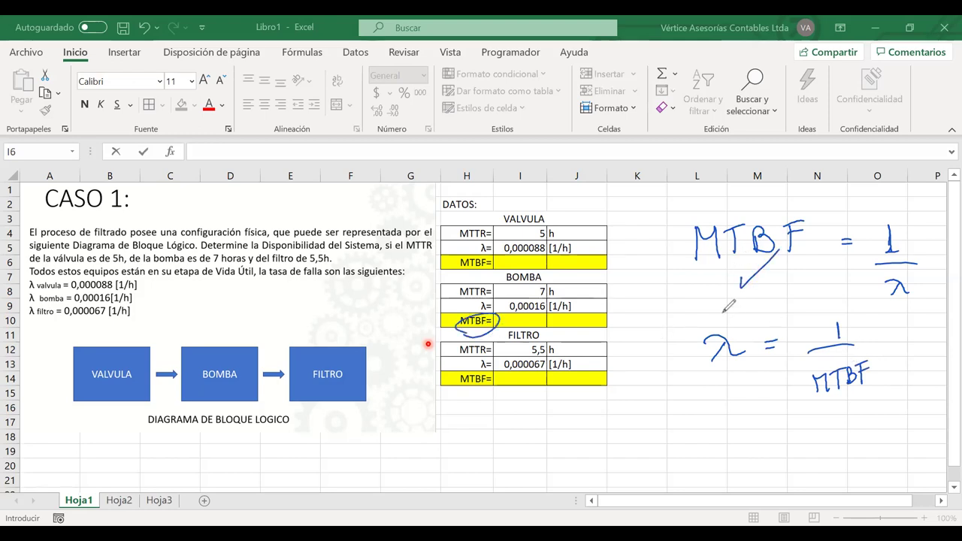
left_click_drag(883, 272, 894, 264)
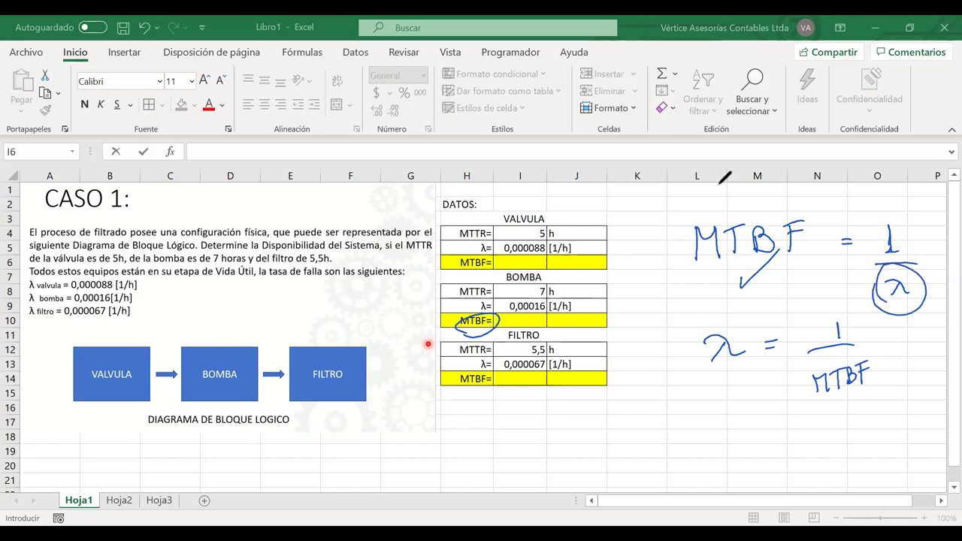
key("e")
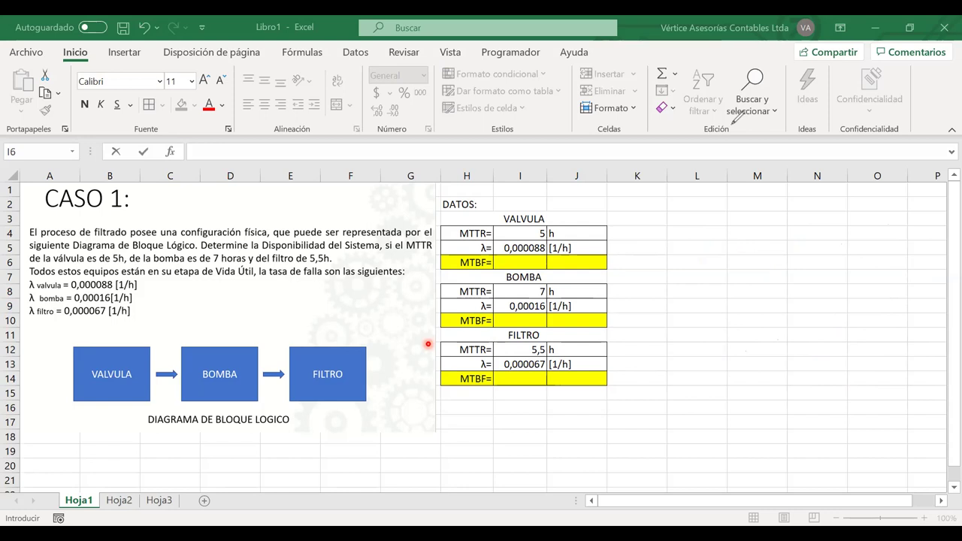
Calculate the valve's MTBF in I6 with =1/I5 and enter its unit h in J6.
left_click(519, 262)
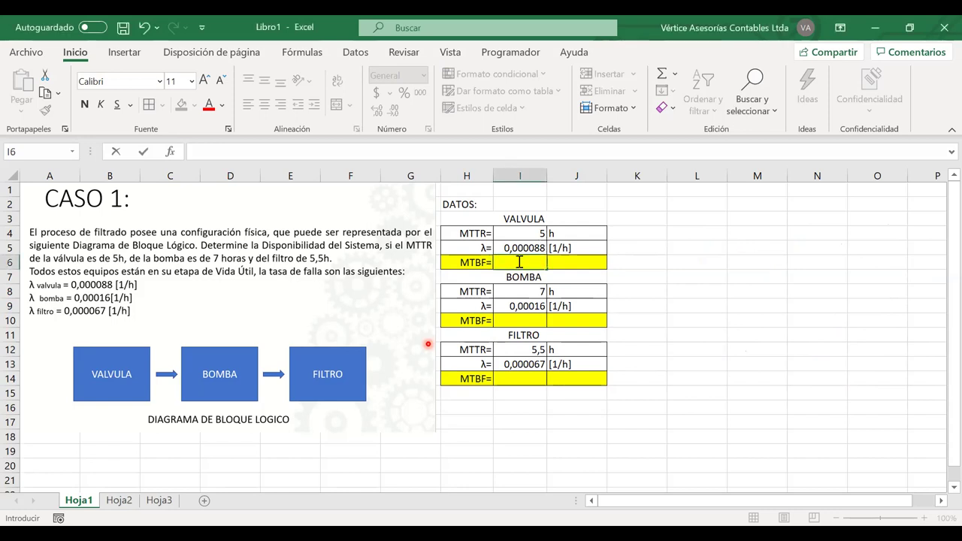
type("=1/")
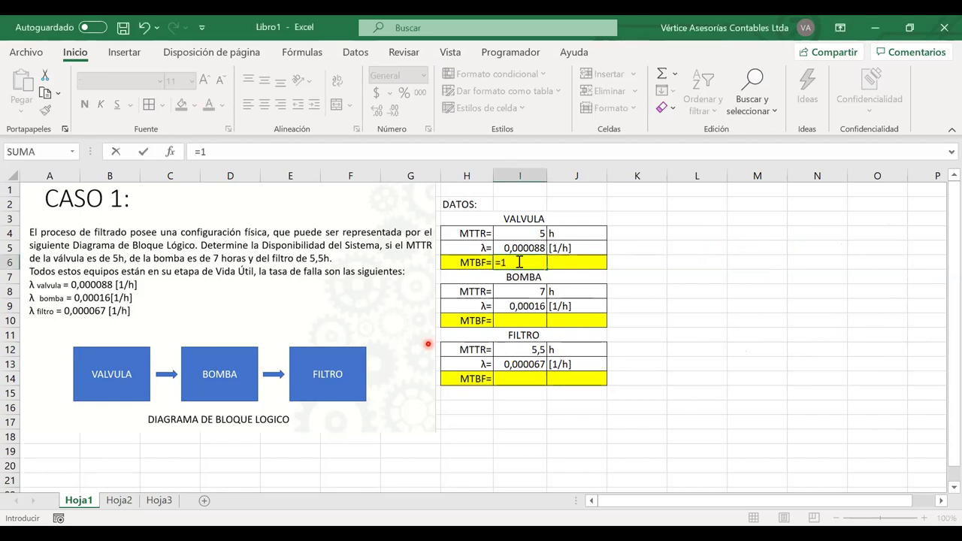
left_click(519, 248)
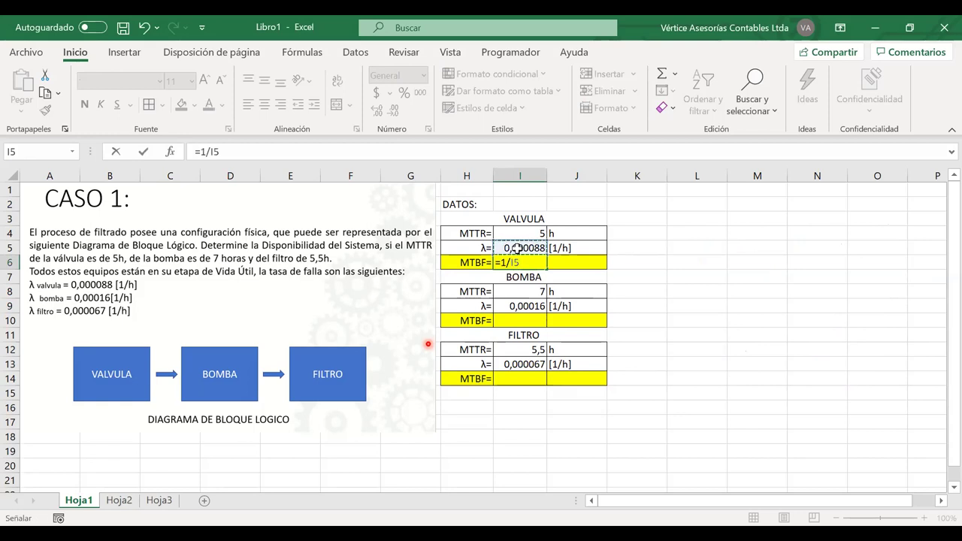
key("Return")
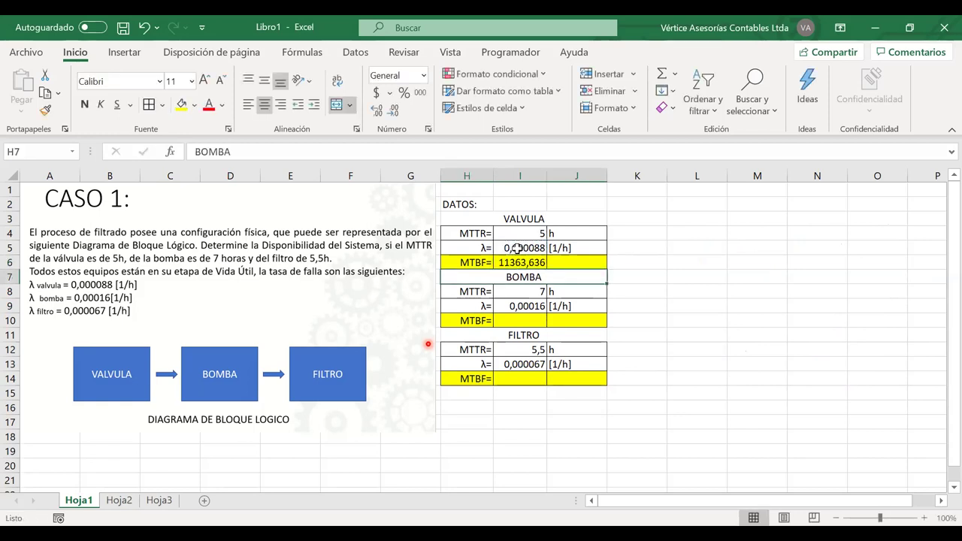
left_click(556, 263)
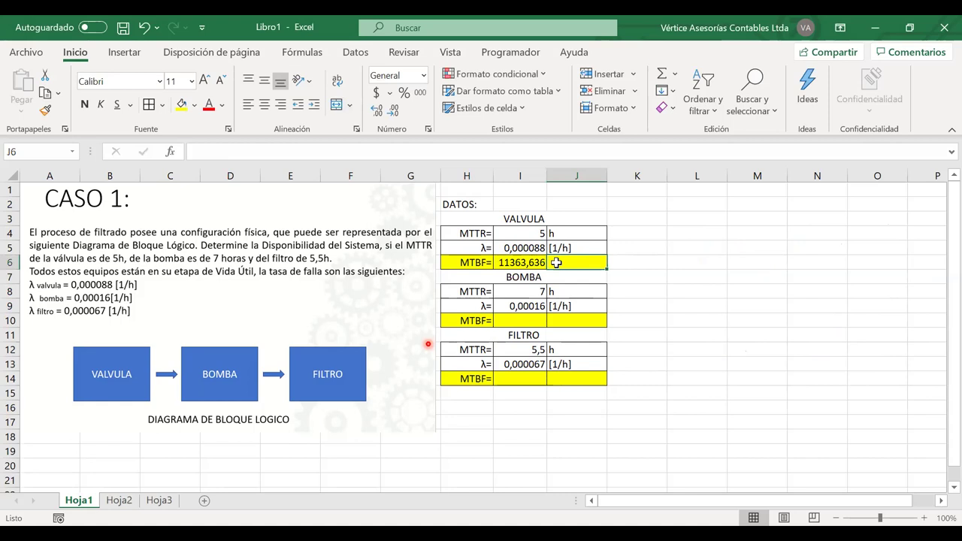
type("h")
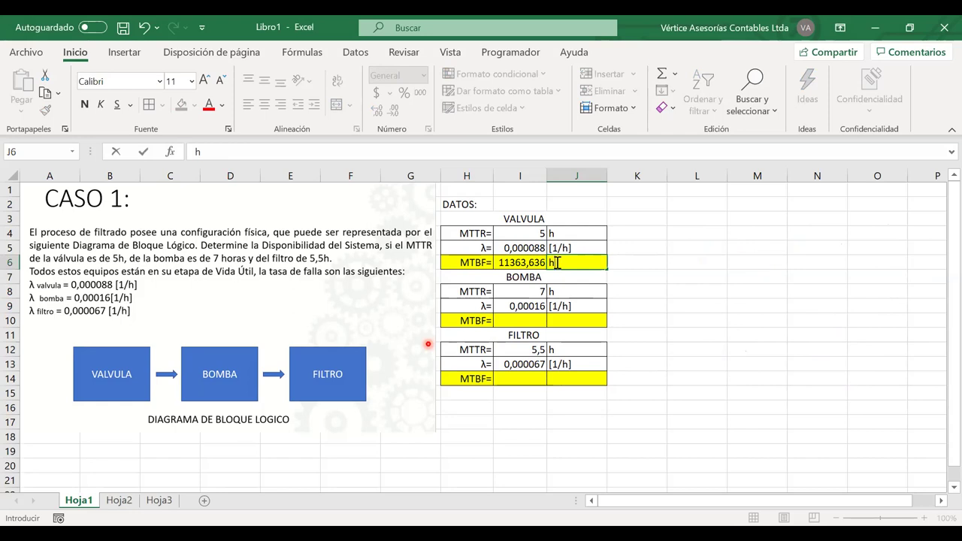
key("Return")
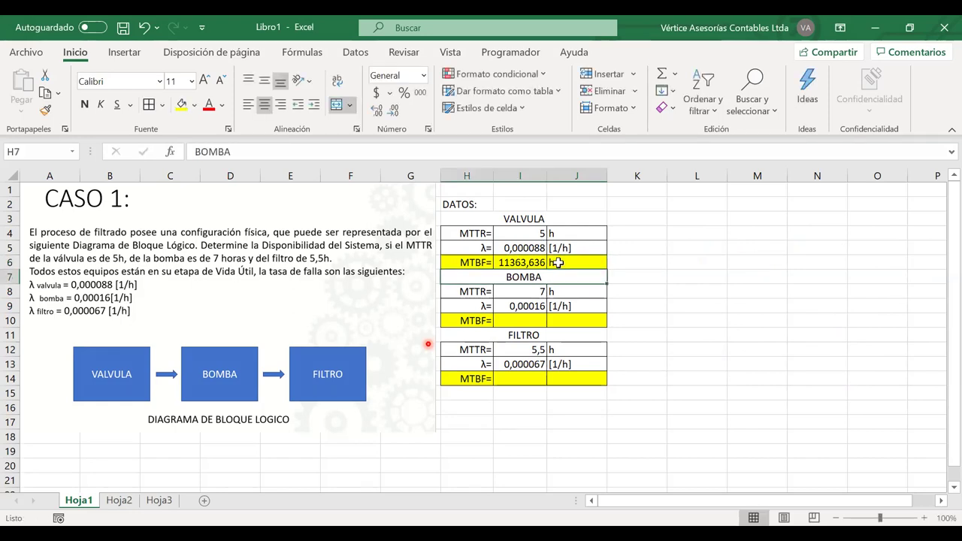
Calculate the pump's MTBF in I10 with =1/I9 and enter its unit h in J10.
left_click(518, 320)
type("=1/")
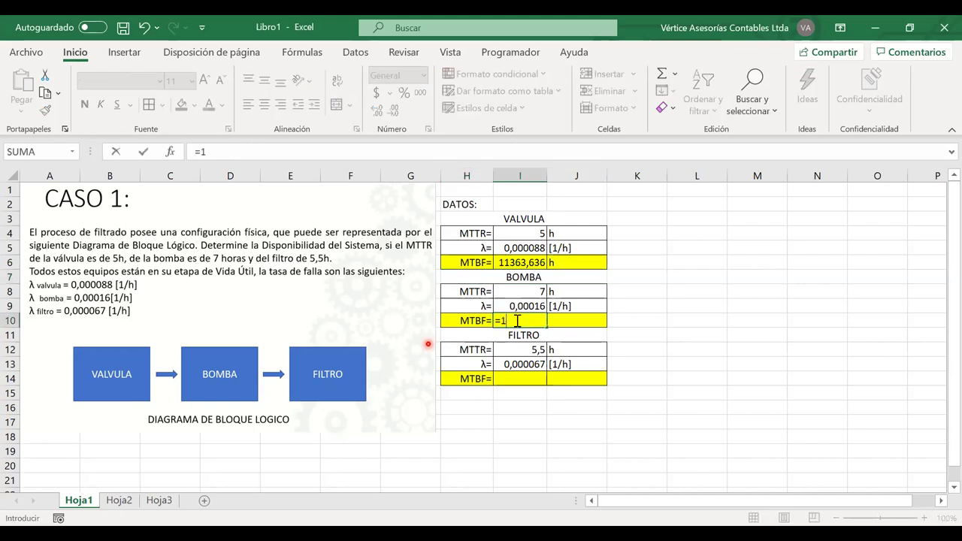
left_click(521, 305)
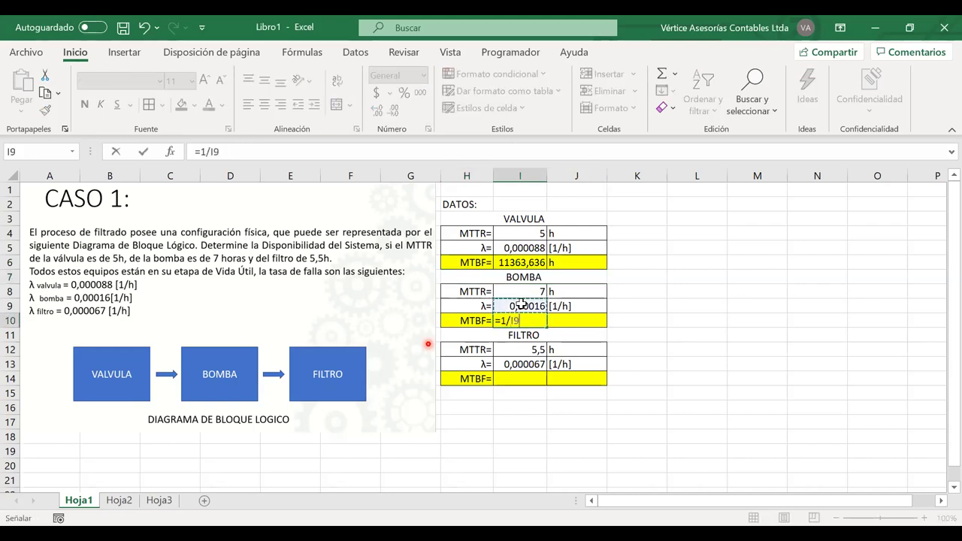
key("Return")
left_click(560, 320)
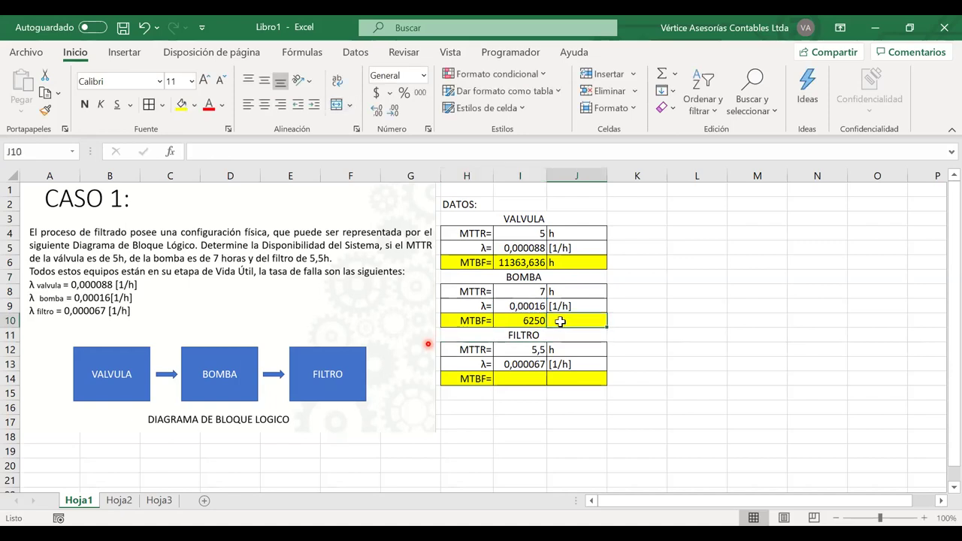
type("h")
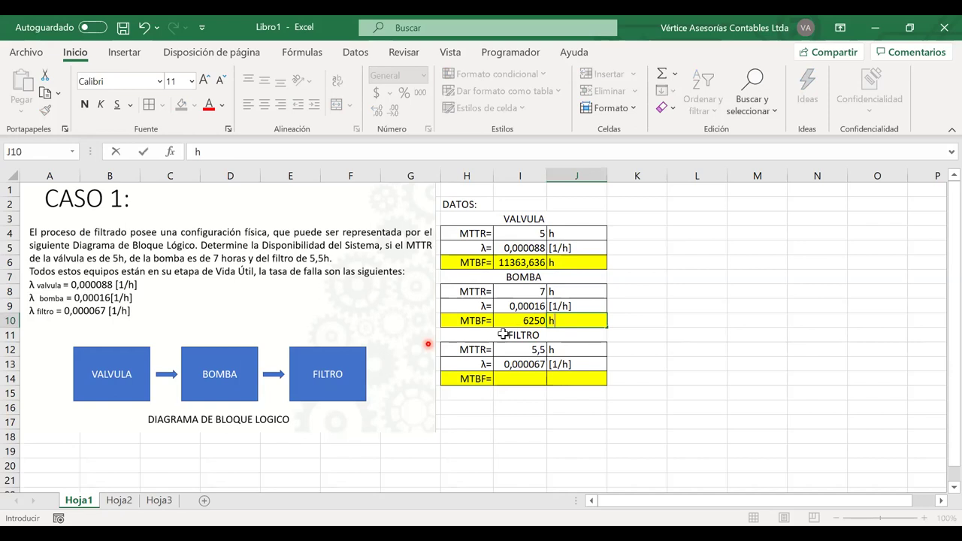
left_click(515, 378)
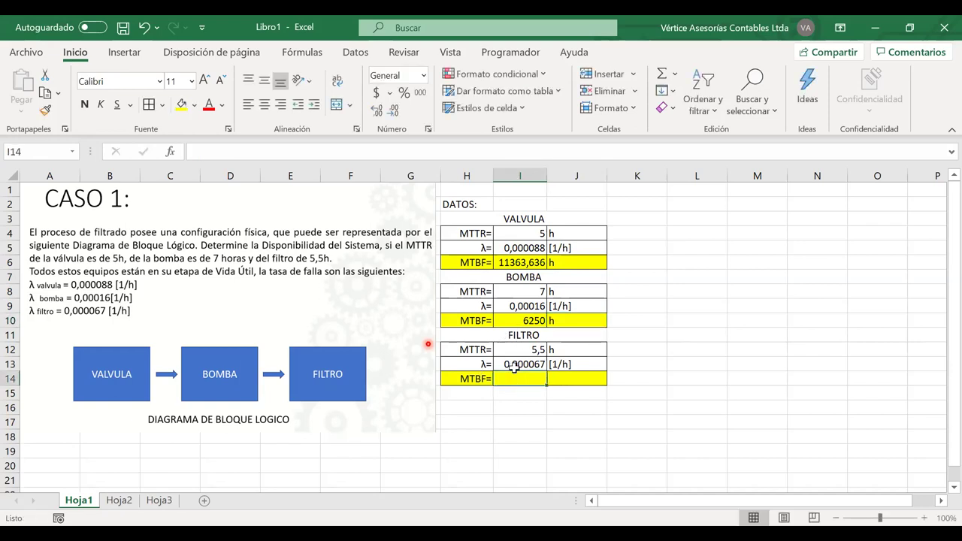
Calculate the filter's MTBF in I14 with the formula =1/I13.
type("=")
left_click(511, 365)
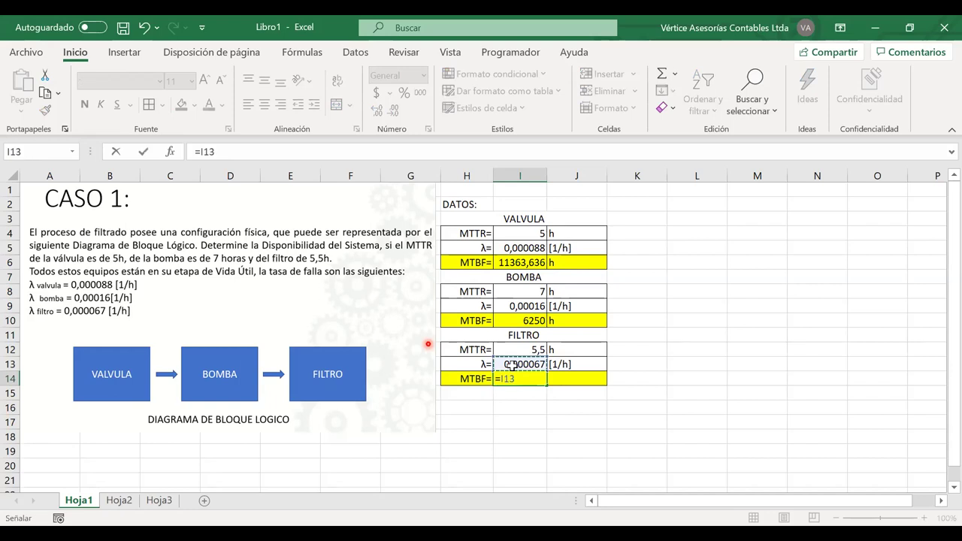
key("BackSpace")
key("BackSpace")
key("BackSpace")
type("1/")
left_click(512, 365)
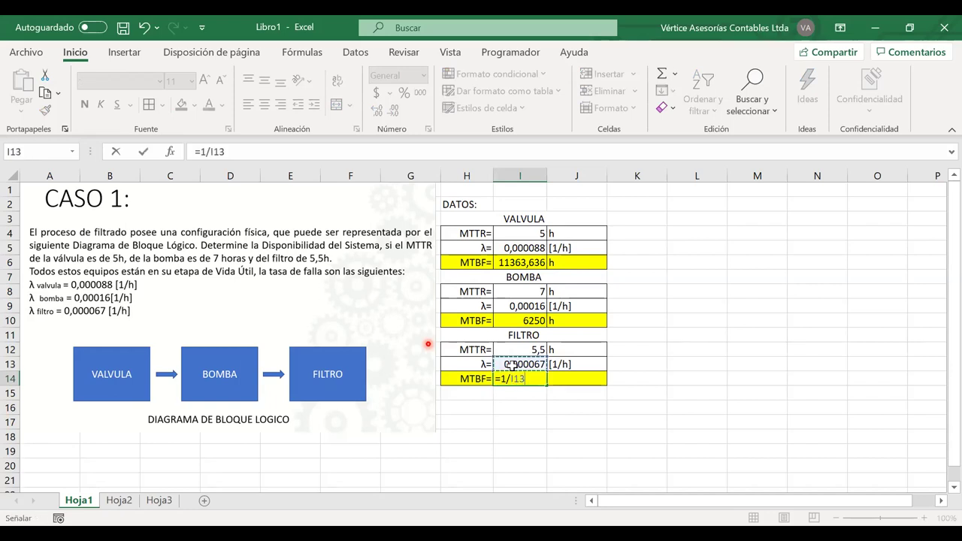
key("Return")
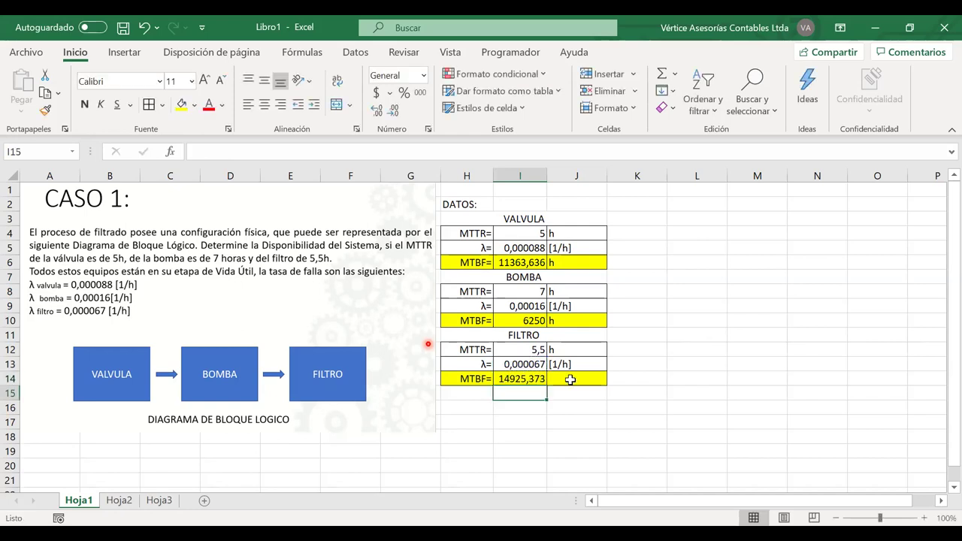
Enter the unit h for the filter's MTBF in J14 and narrow the empty column K.
left_click(571, 379)
type("h")
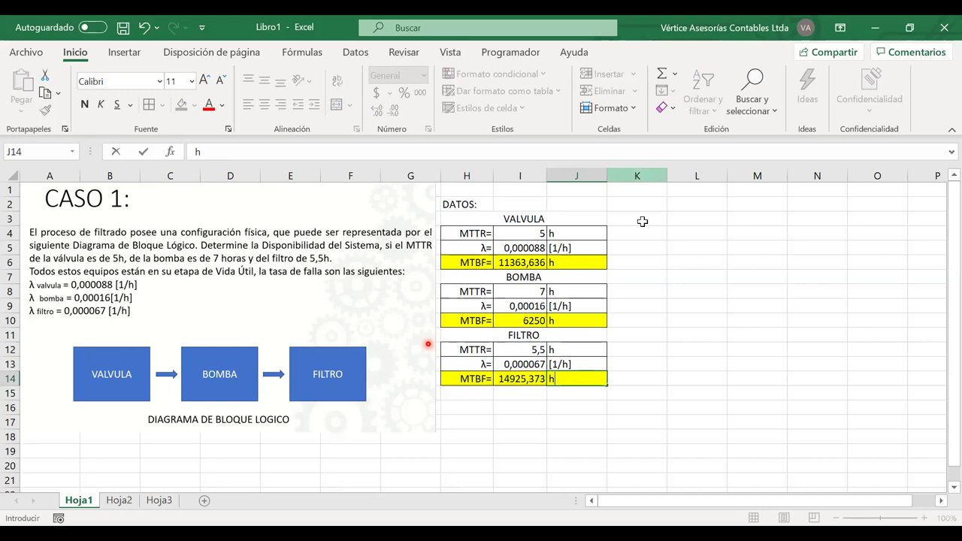
left_click(637, 175)
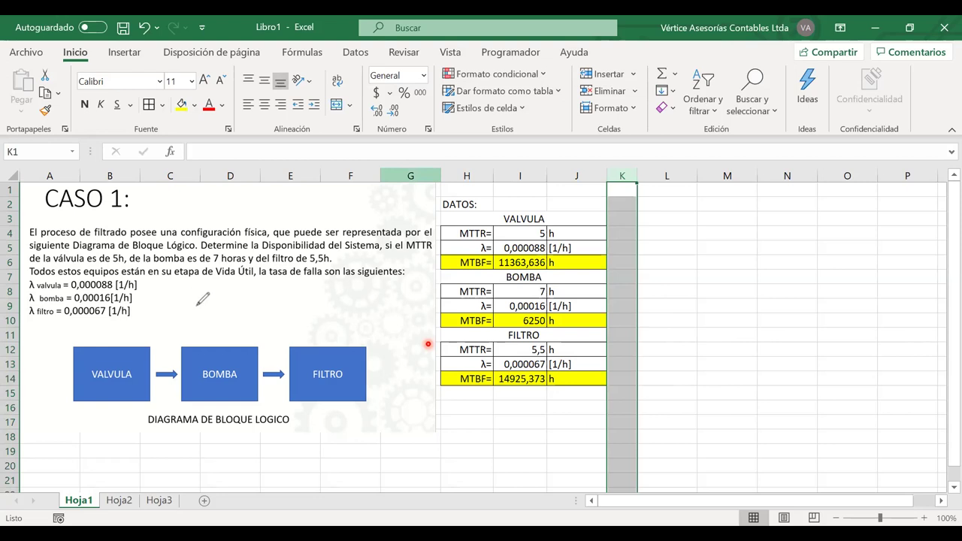
Handwrite the availability formula A = MTBF/(MTBF + MTTR) above the logic block diagram.
left_click_drag(197, 324, 212, 324)
left_click_drag(199, 312, 229, 310)
left_click_drag(220, 318, 230, 317)
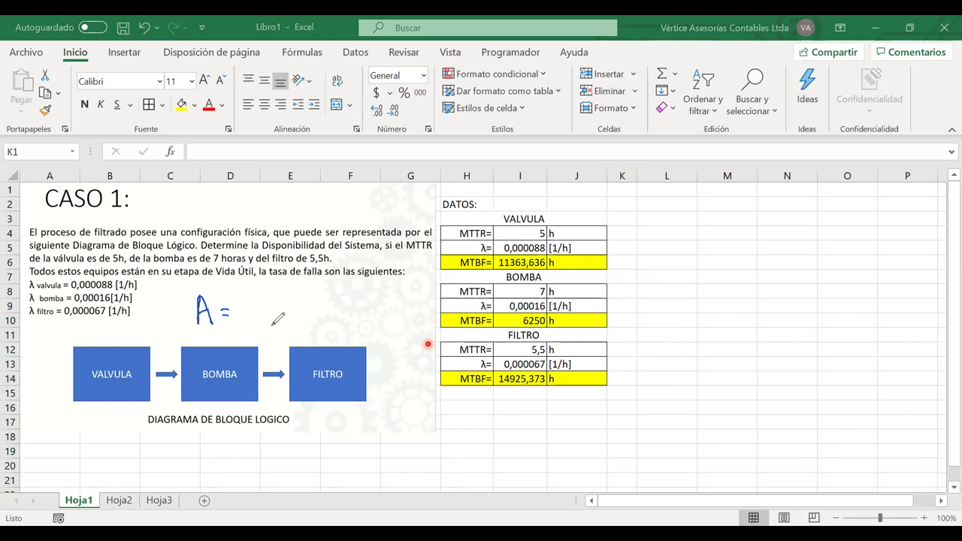
mouse_move(273, 284)
left_mouse_down()
mouse_move(273, 301)
mouse_move(281, 284)
mouse_move(293, 299)
left_mouse_up()
left_click_drag(292, 283, 304, 282)
left_click_drag(298, 284, 305, 299)
mouse_move(304, 283)
left_mouse_down()
mouse_move(306, 298)
mouse_move(317, 299)
left_mouse_up()
left_click_drag(317, 284, 328, 282)
left_click_drag(316, 292, 324, 291)
left_click_drag(260, 312, 356, 292)
left_click_drag(263, 335, 274, 334)
left_click_drag(276, 323, 287, 321)
mouse_move(282, 322)
left_mouse_down()
mouse_move(282, 334)
mouse_move(304, 334)
left_mouse_up()
left_click_drag(303, 319, 329, 320)
mouse_move(324, 315)
left_mouse_down()
mouse_move(323, 325)
mouse_move(344, 310)
left_mouse_up()
left_click_drag(346, 308, 356, 307)
mouse_move(351, 307)
left_mouse_down()
mouse_move(351, 321)
mouse_move(367, 305)
left_mouse_up()
left_click_drag(362, 306, 362, 320)
left_click_drag(370, 315, 376, 302)
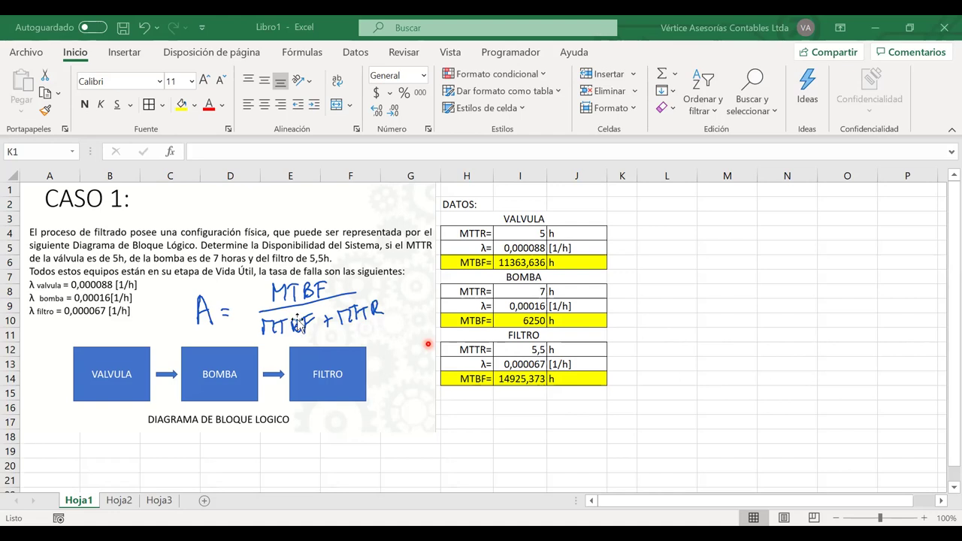
key("ctrl+space")
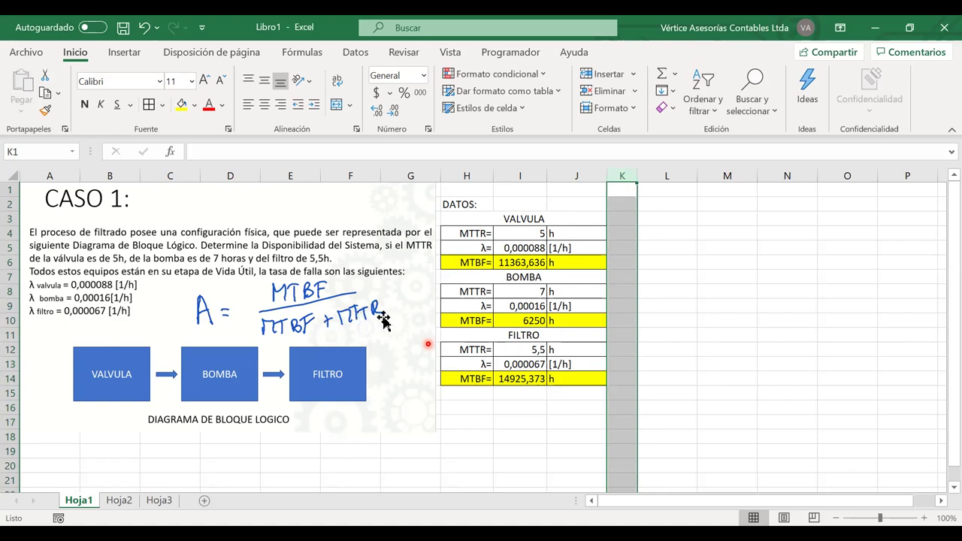
Enter the valve's availability label A= in L3 and narrow columns L and M.
left_click(648, 218)
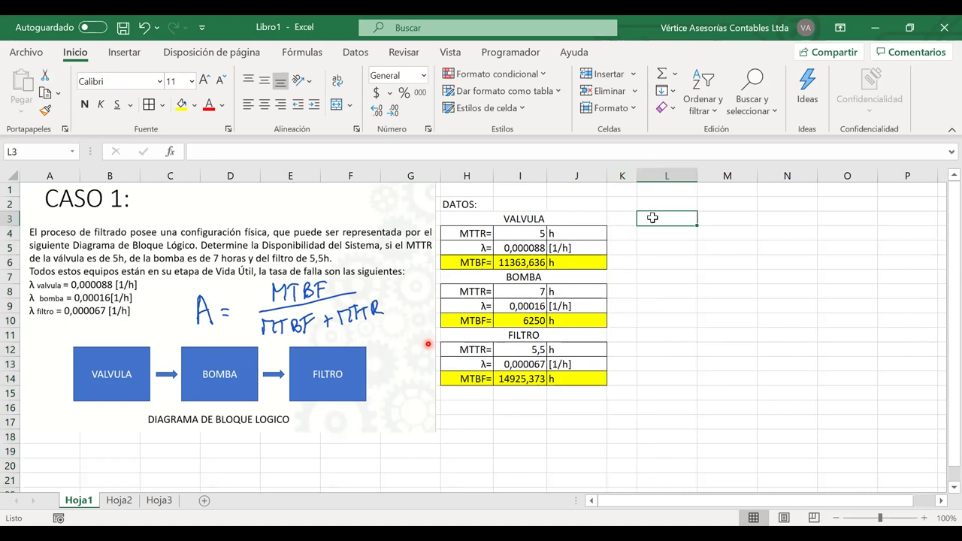
type("F")
key("BackSpace")
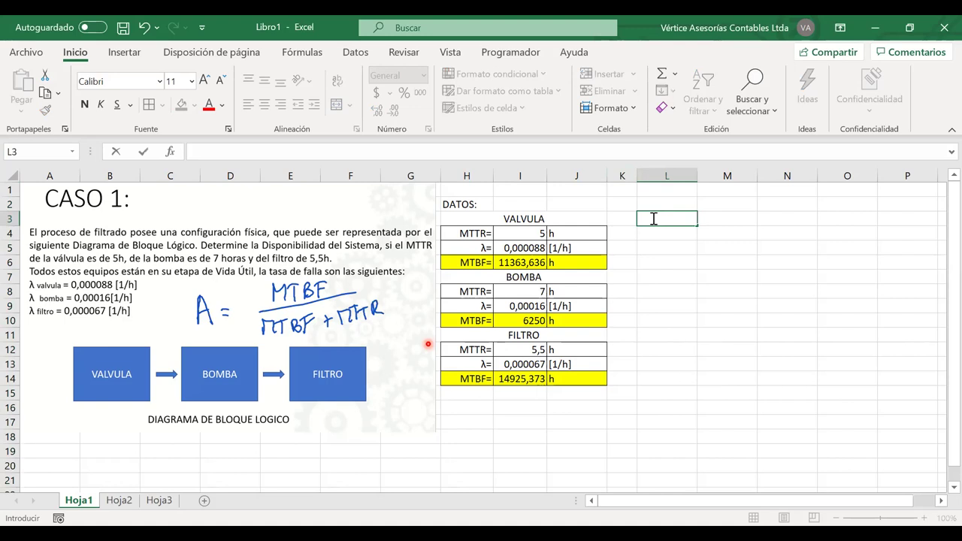
type("A=")
left_click_drag(726, 176, 667, 176)
left_click_drag(698, 176, 662, 176)
Fill the VALVULA and BOMBA heading rows, H3:L3 and H7:L7, with light blue.
left_click_drag(575, 220, 652, 219)
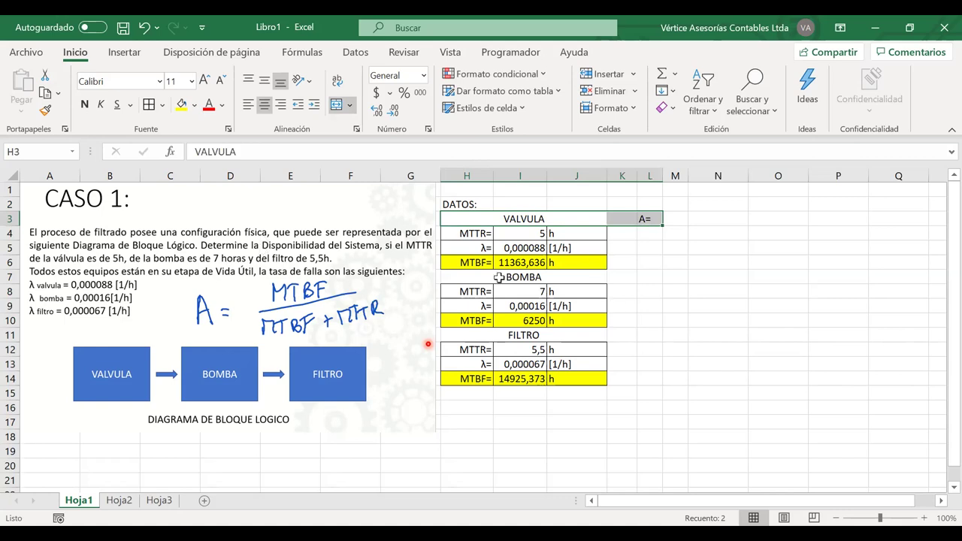
key("F4")
left_click_drag(466, 277, 652, 277)
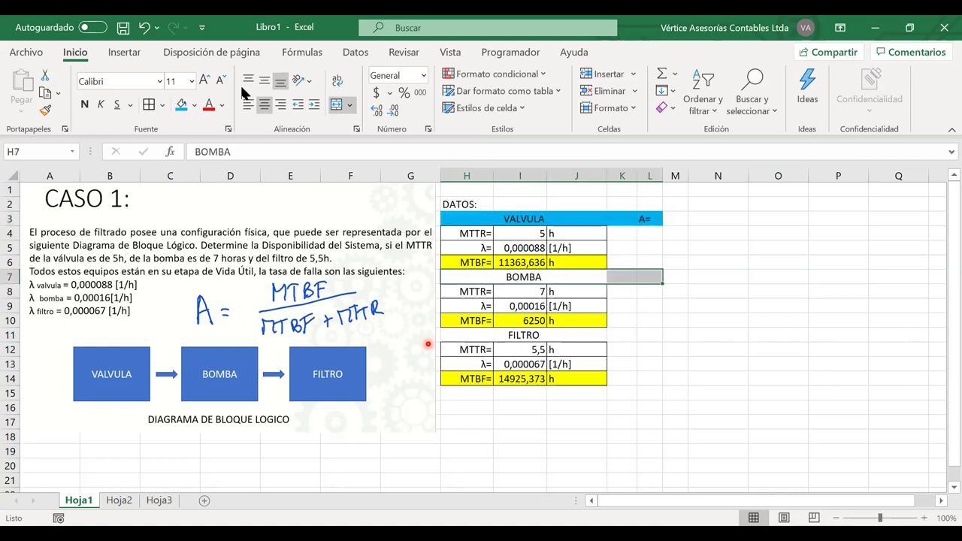
left_click(193, 110)
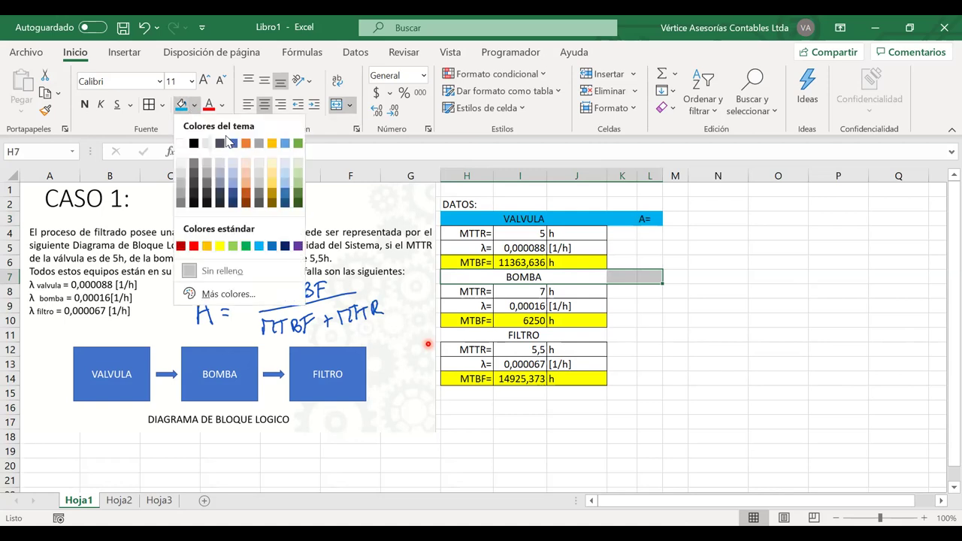
left_click(181, 110)
Extend the light blue fill to M3 and M7, and apply it to the FILTRO heading row H11:M11.
left_click(679, 218)
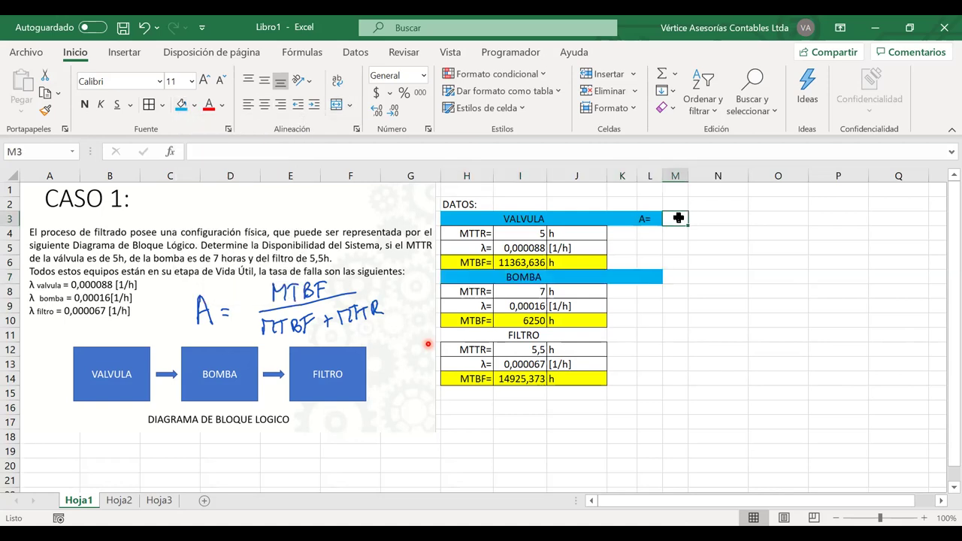
left_click_drag(692, 218, 670, 217)
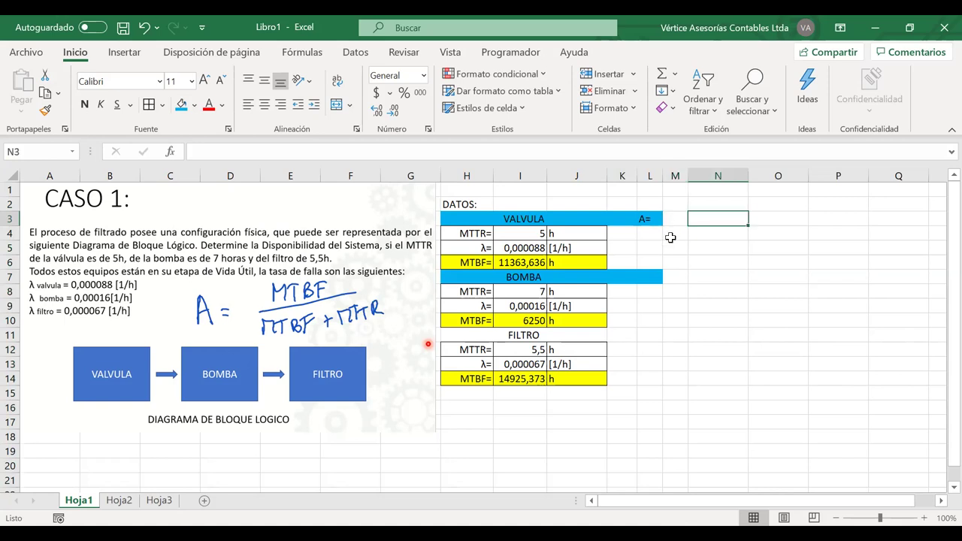
left_click(673, 219)
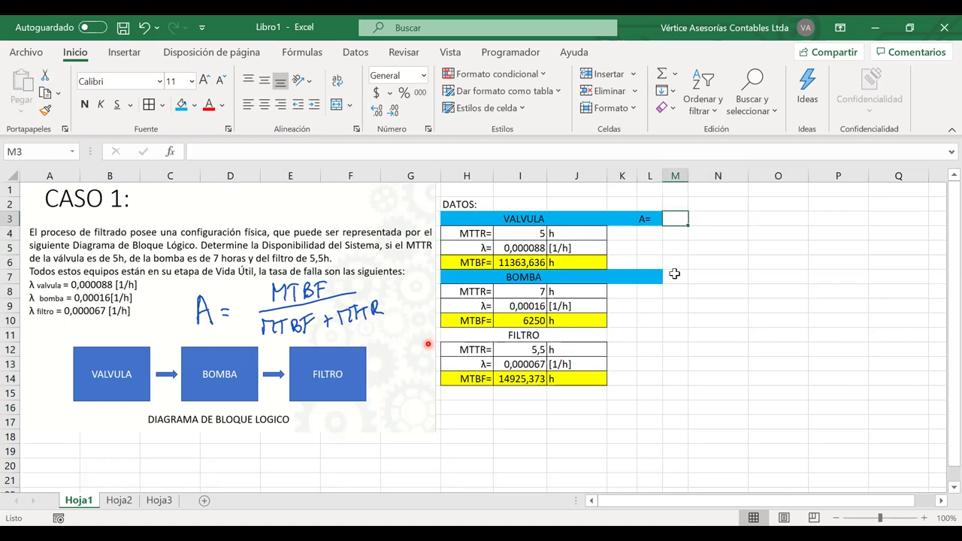
left_click(181, 106)
left_click(675, 277, "ctrl")
left_click_drag(681, 336, 466, 335)
left_click(181, 105)
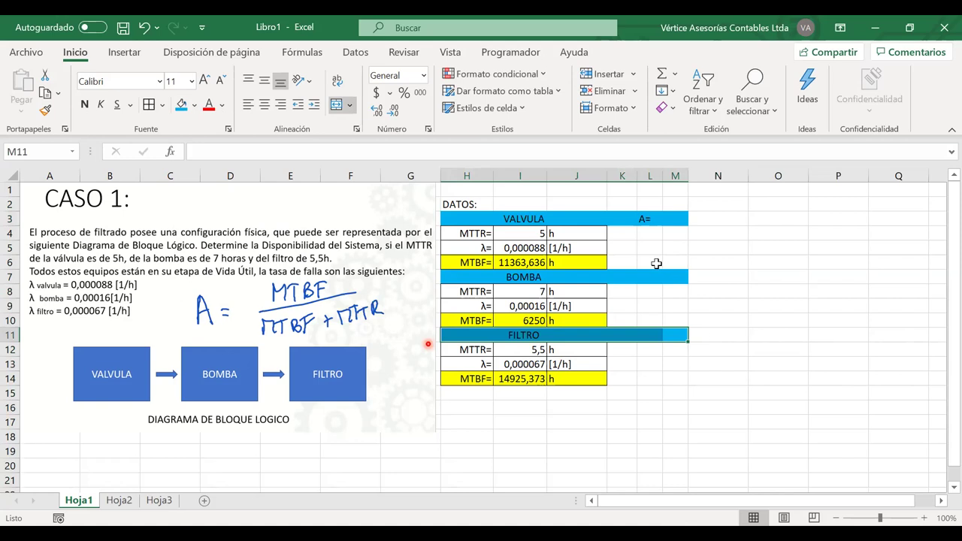
Enter the label A= in L7 for the pump and in L11 for the filter.
left_click(649, 274)
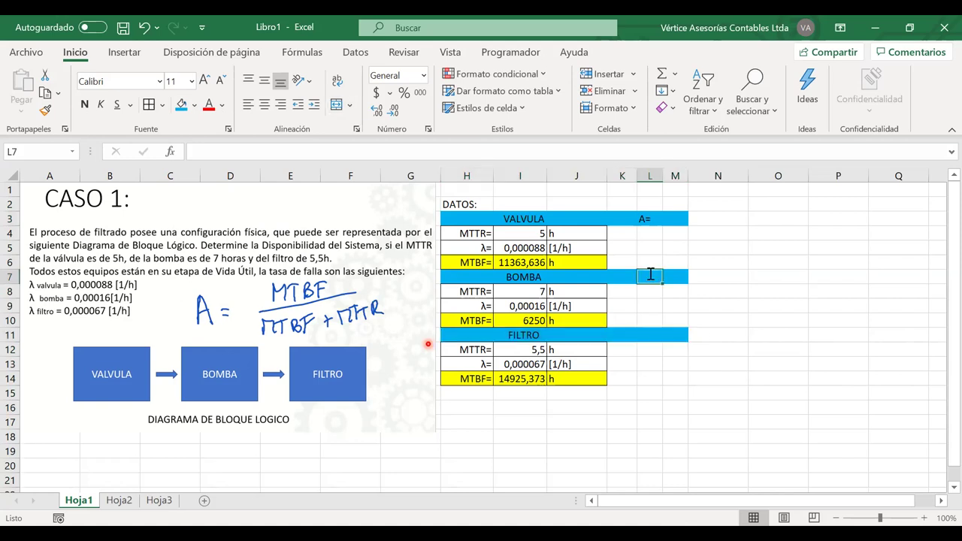
type("a")
key("BackSpace")
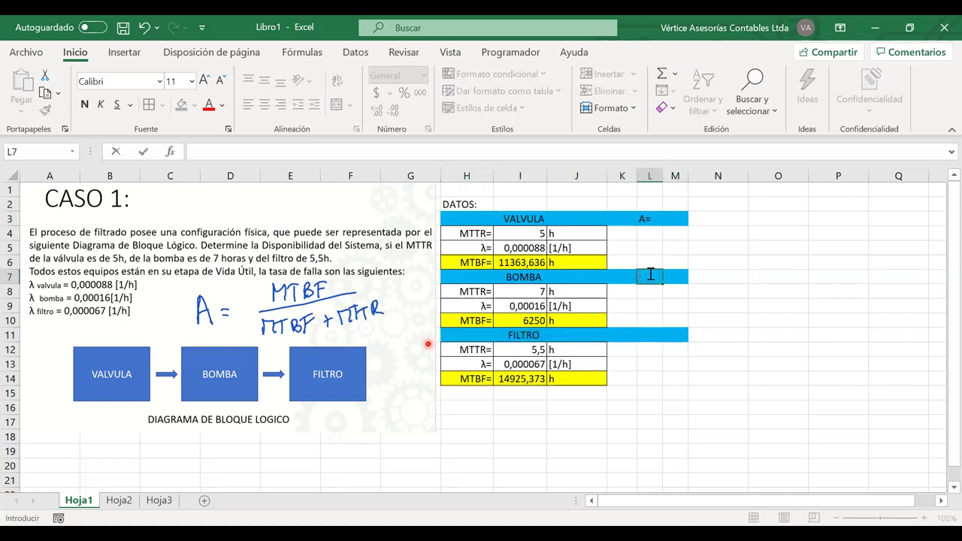
type("A=")
key("Return")
key("Down")
key("Down")
key("Down")
type("A=")
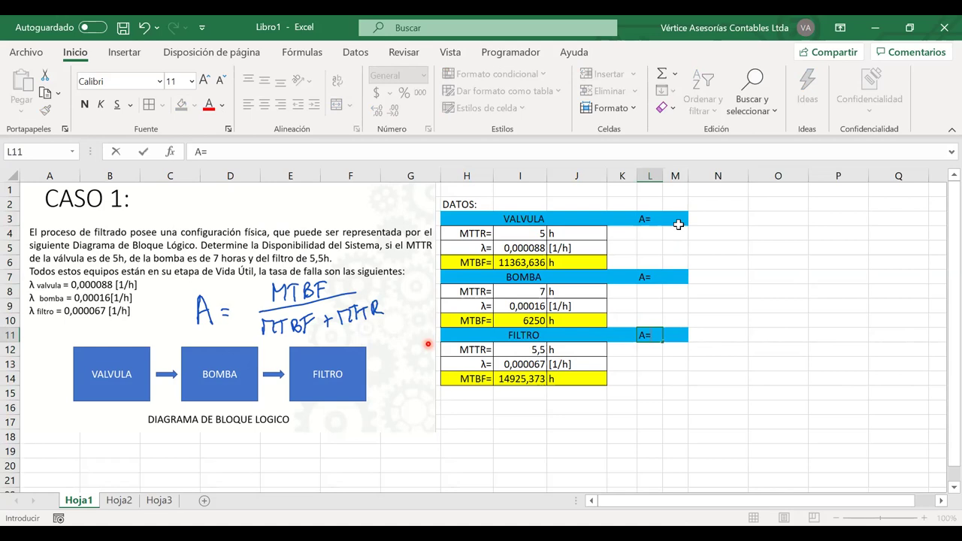
key("Up")
Calculate the valve's availability in M3 with =I6/(I6+I4) and fit column M to its content.
key("Up")
key("Up")
key("Up")
key("Up")
key("Right")
key("Right")
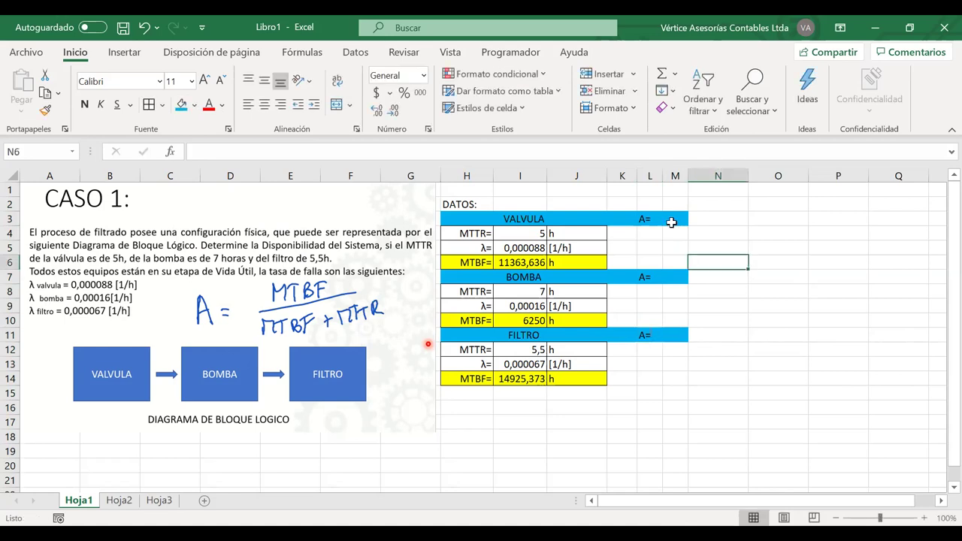
left_click(671, 220)
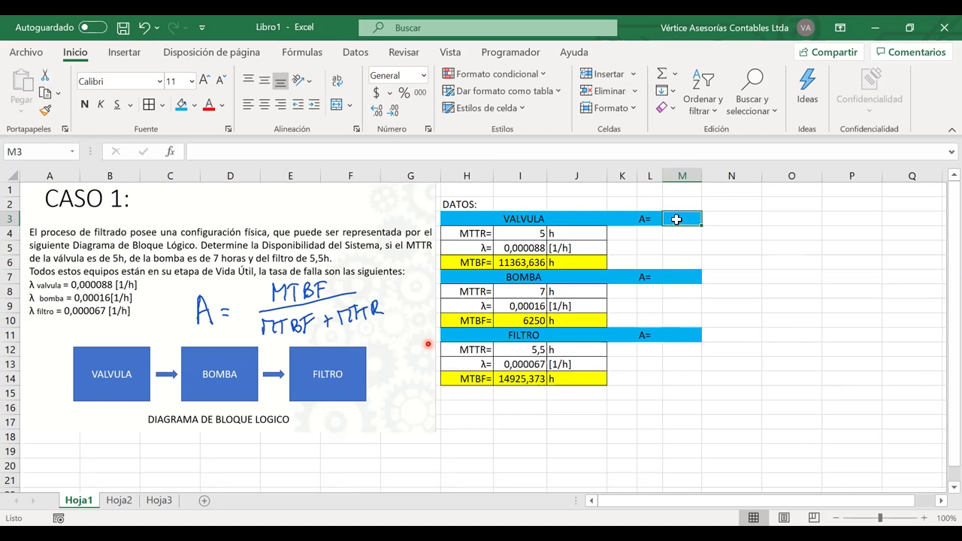
type("=")
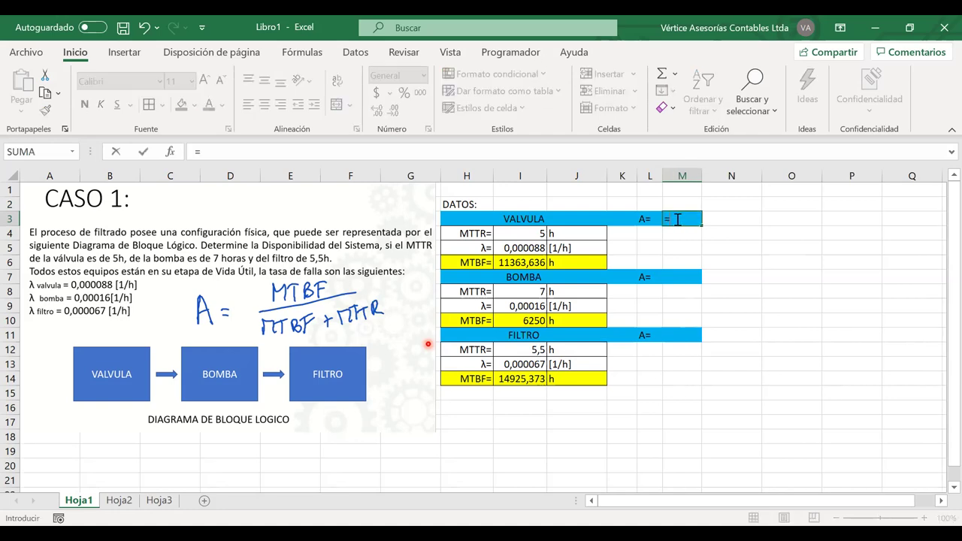
left_click(518, 260)
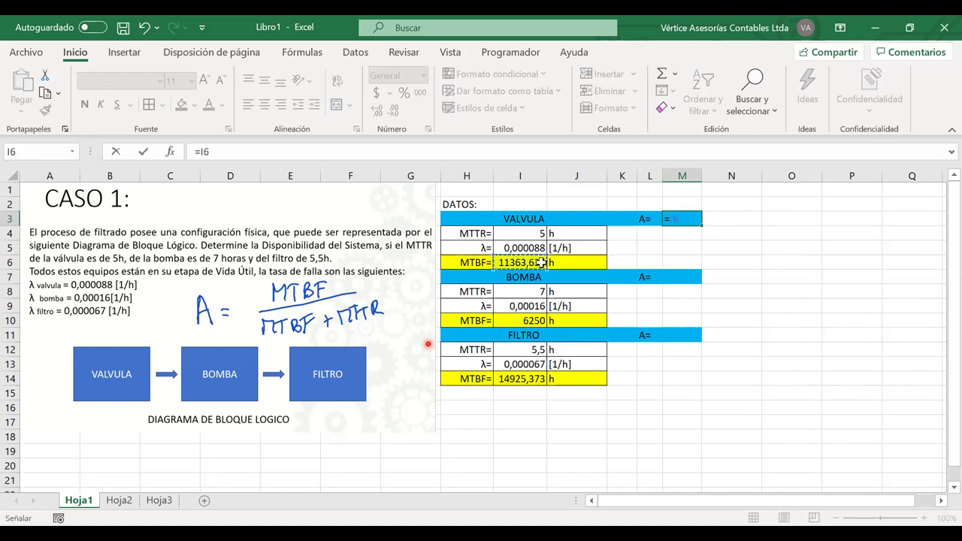
type("(")
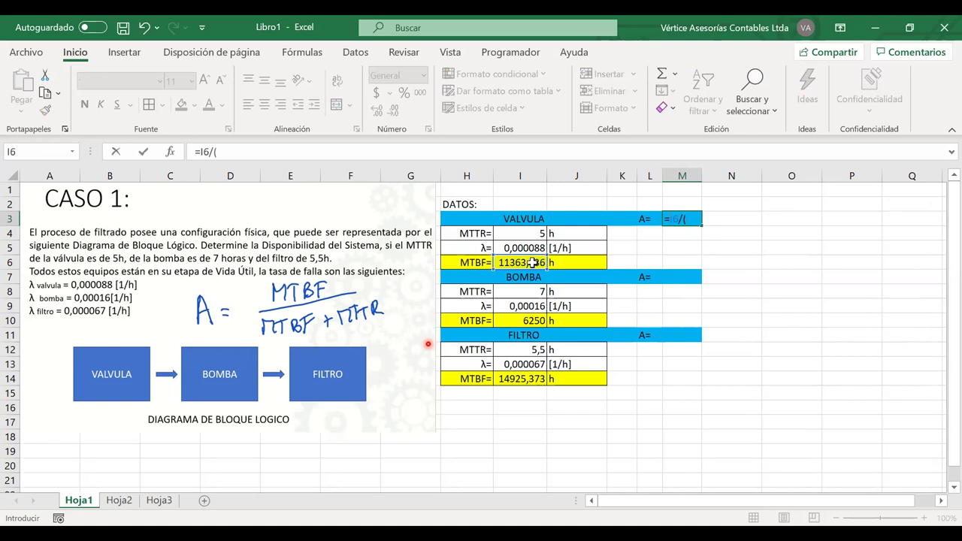
left_click(524, 262)
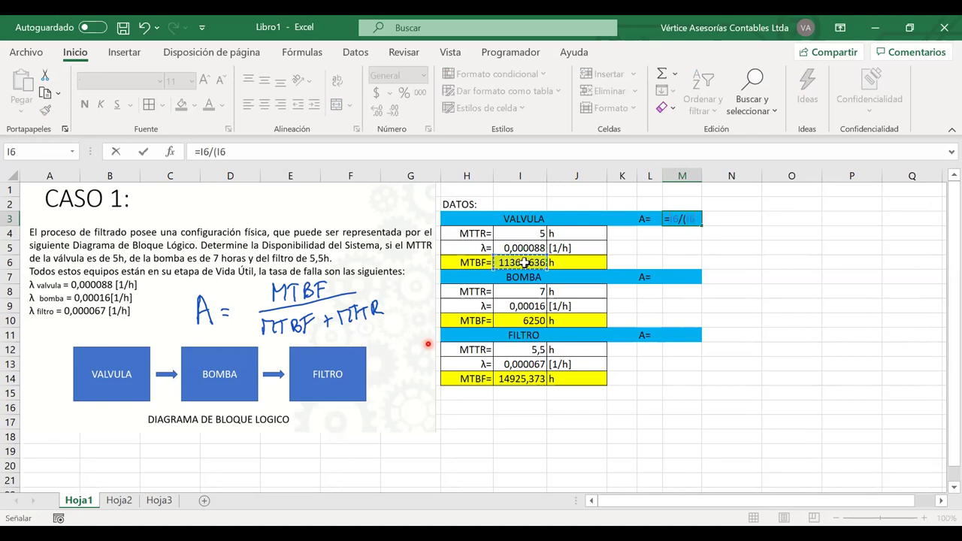
type("+")
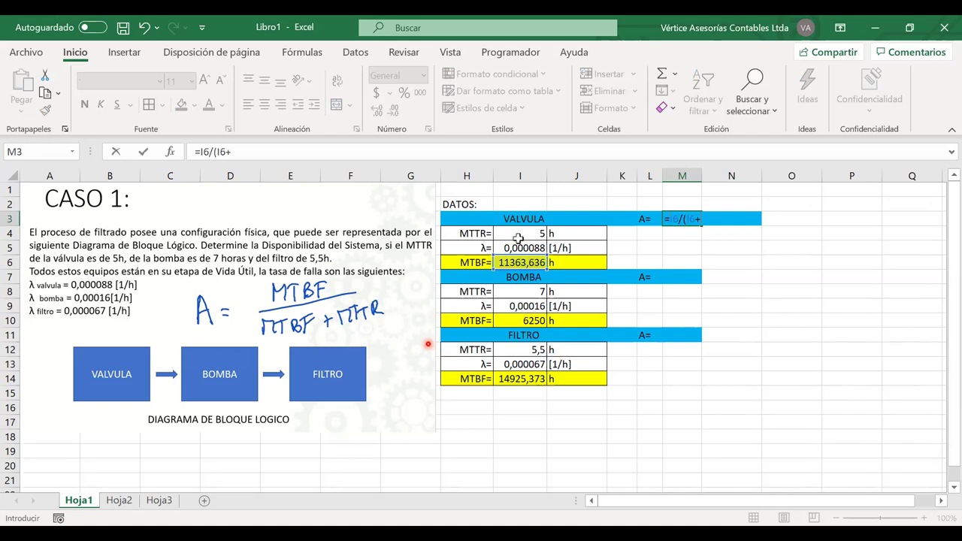
left_click(512, 233)
type(")")
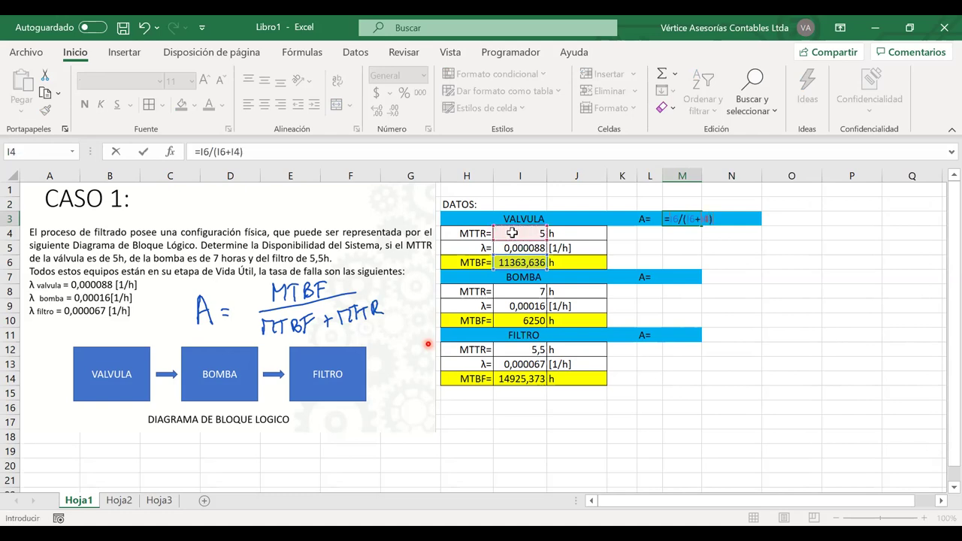
key("Return")
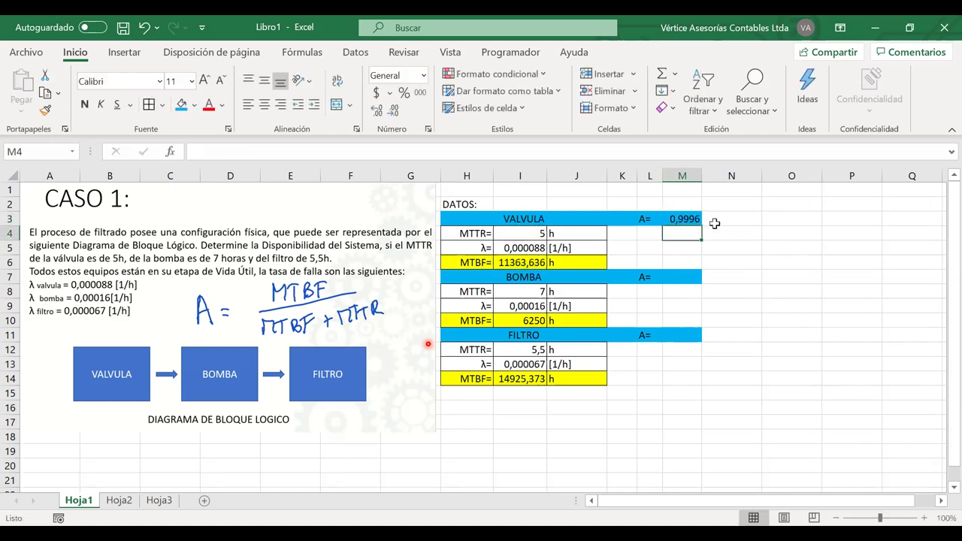
double_click(701, 174)
Format M3, M7 and M11 as percentages with three decimals and widen column M.
left_click(680, 219)
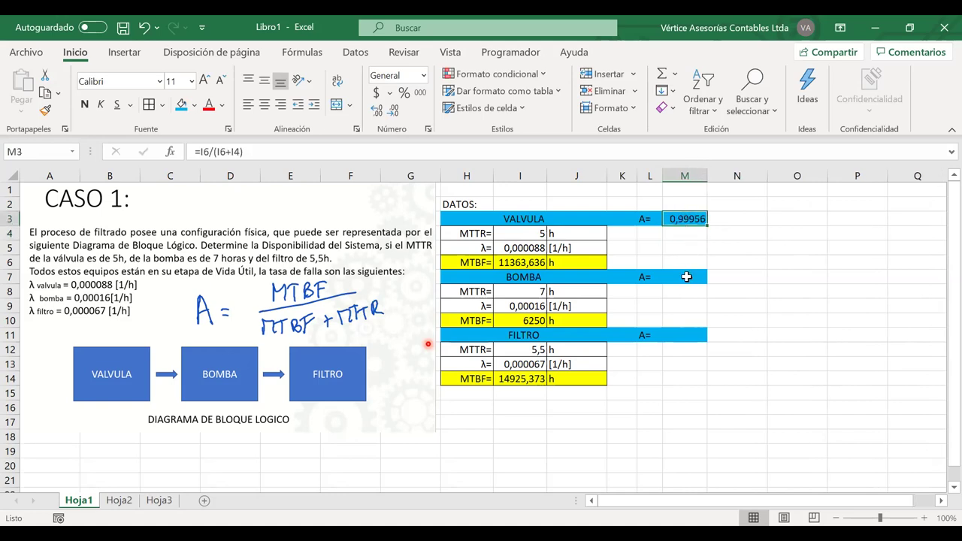
left_click(684, 277, "ctrl")
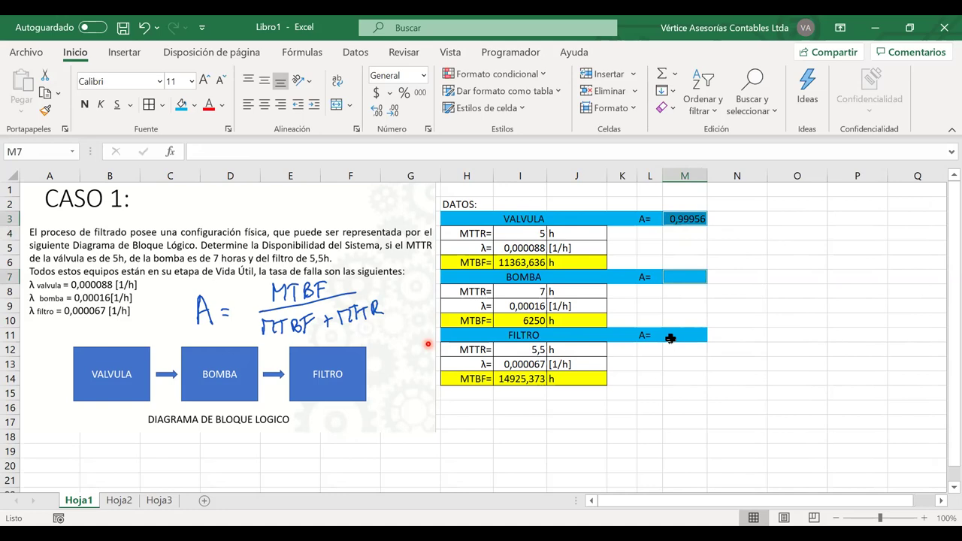
left_click(671, 338, "ctrl")
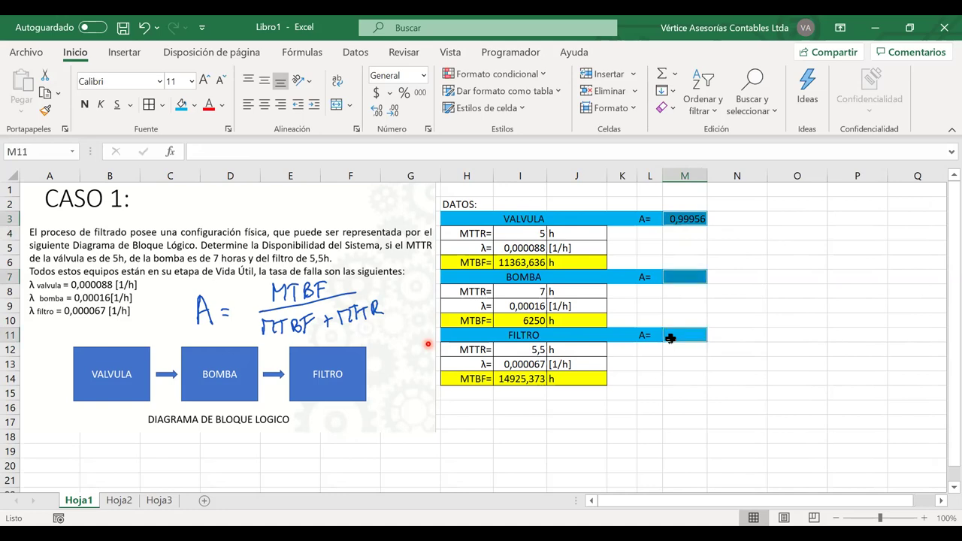
left_click(403, 93)
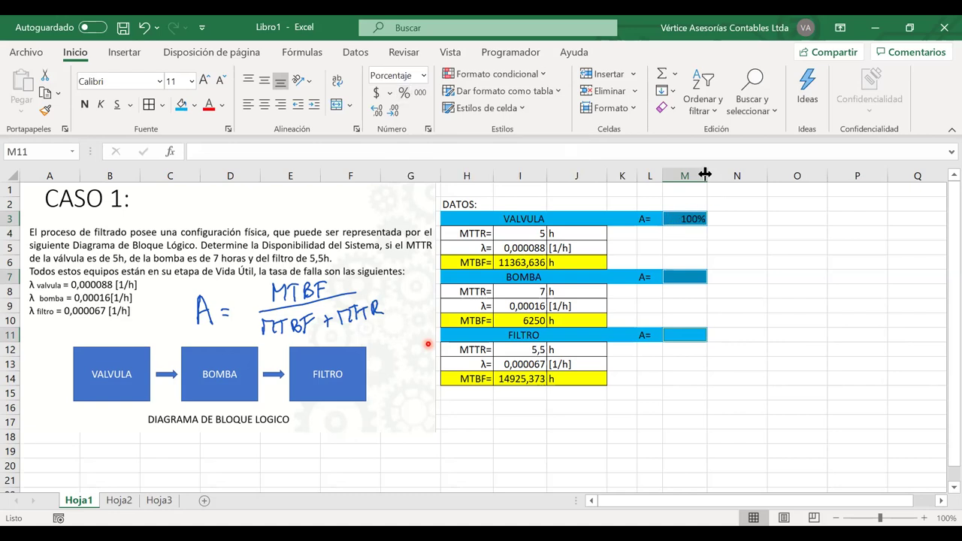
left_click_drag(705, 174, 724, 173)
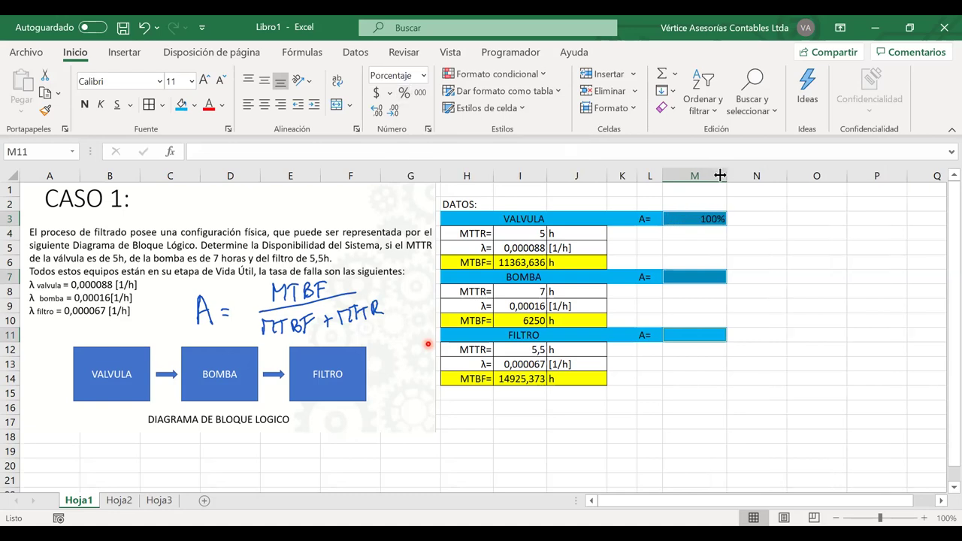
left_click(377, 111)
left_click(376, 111)
left_click(377, 111)
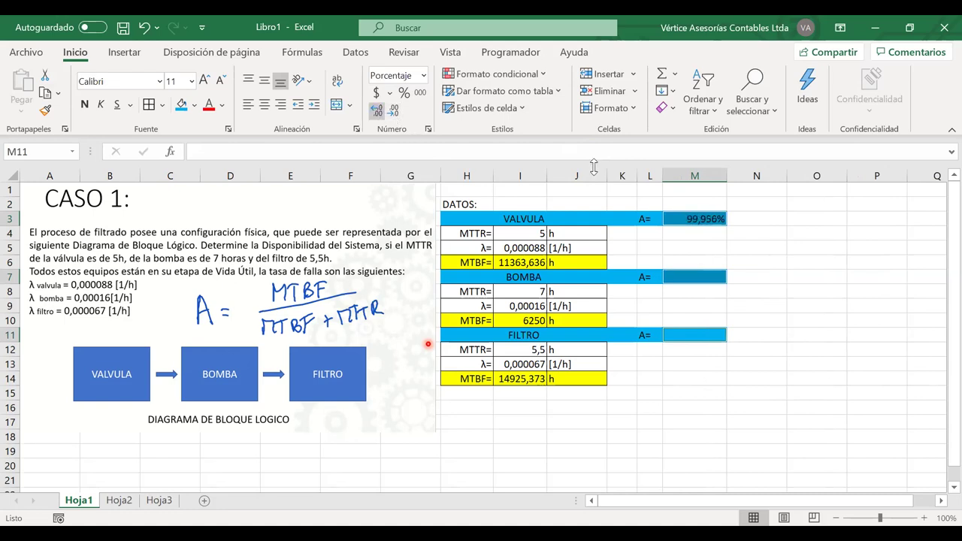
Reduce the percentages in M3, M7 and M11 to one decimal, and restore them to three decimals.
left_click(392, 111)
left_click(391, 111)
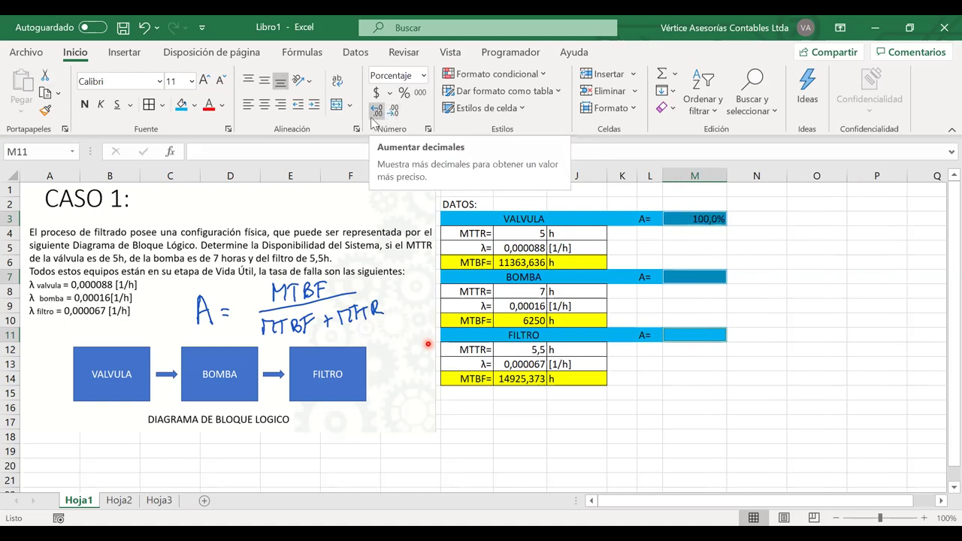
left_click(374, 112)
left_click(373, 113)
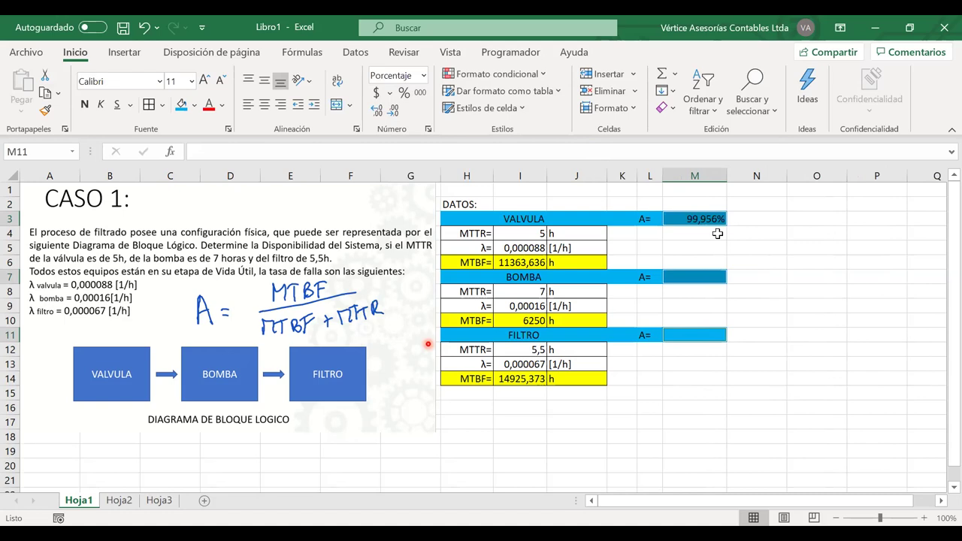
Calculate the pump's availability in M7 with =I10/(I10+I8).
left_click(691, 275)
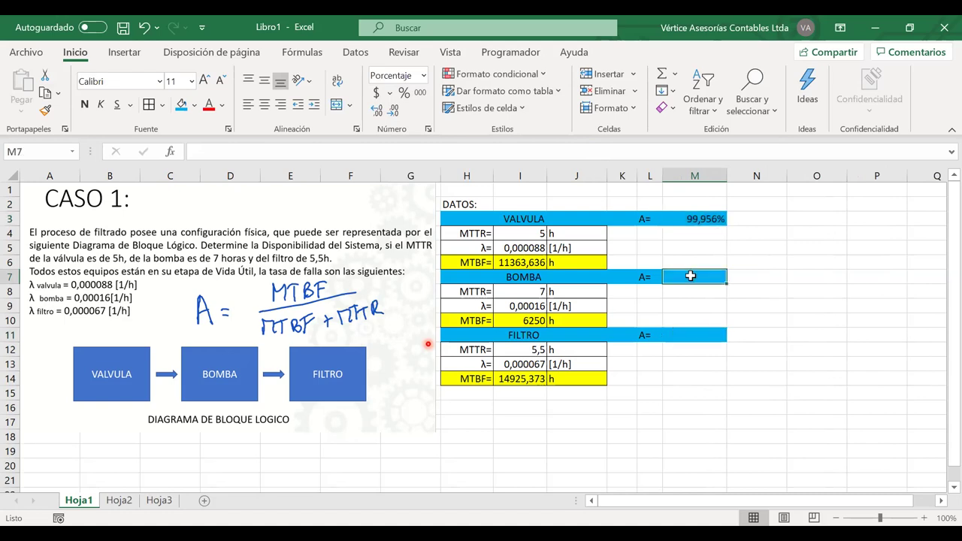
type("=")
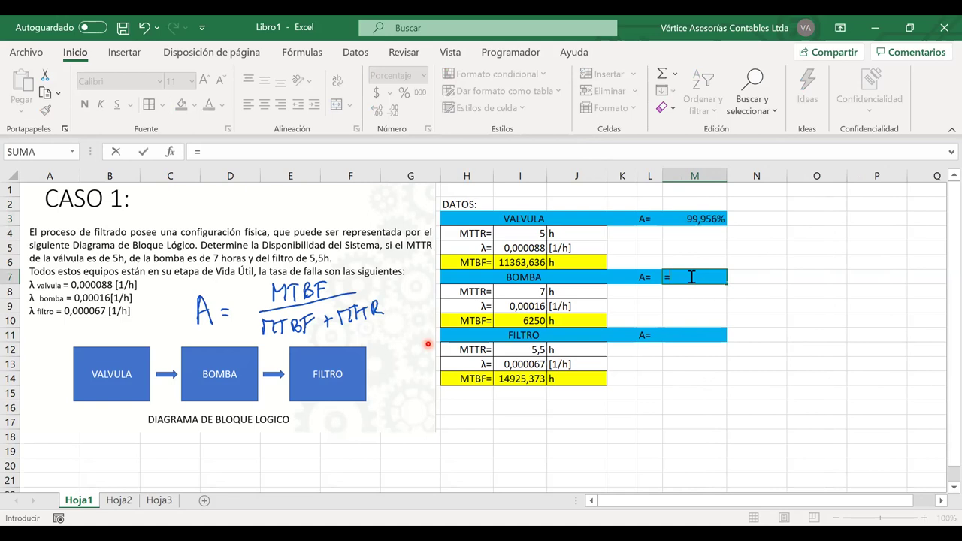
left_click(526, 323)
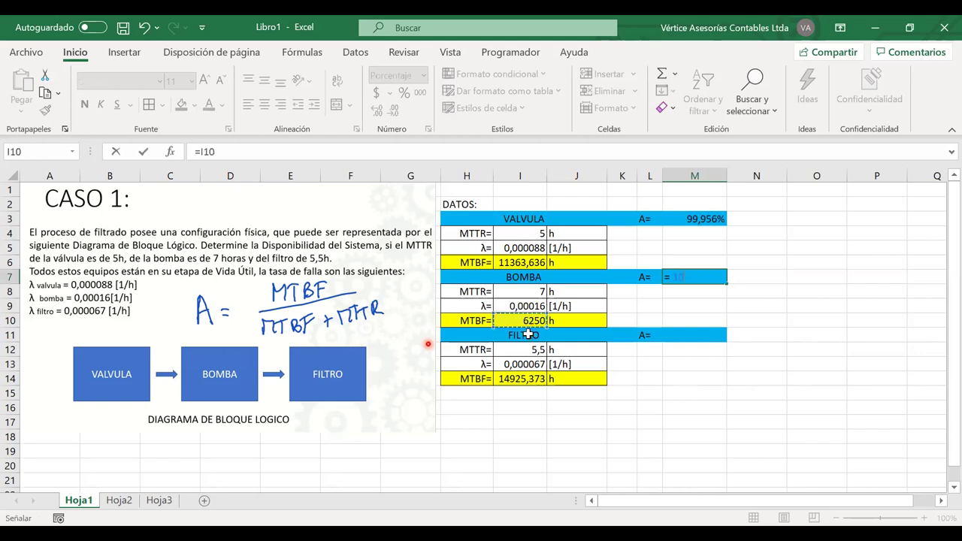
type("/(")
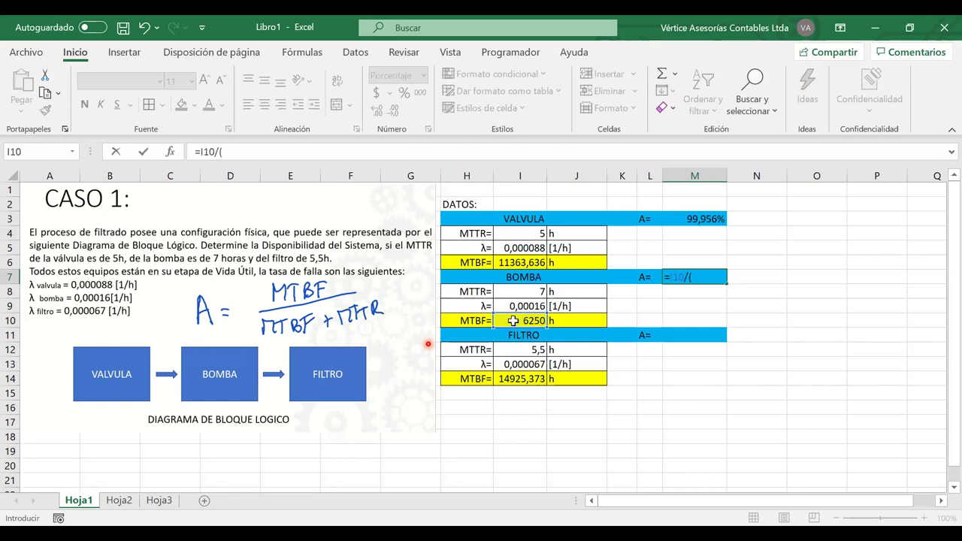
left_click(513, 320)
type("+")
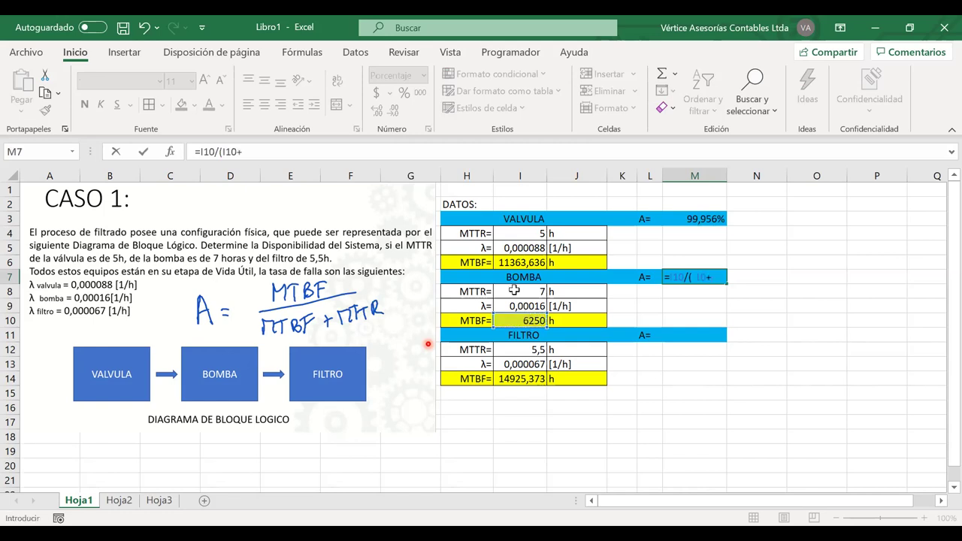
left_click(514, 290)
type(")")
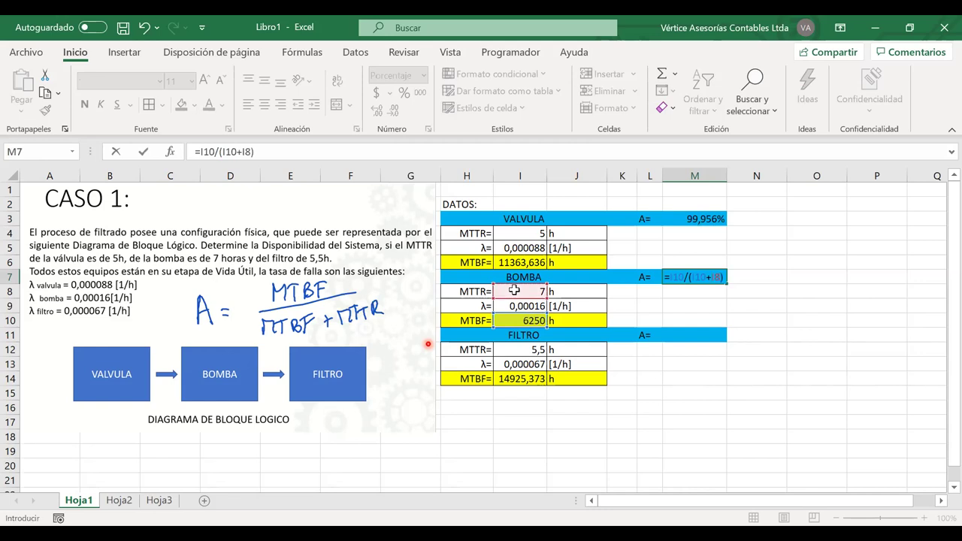
key("Return")
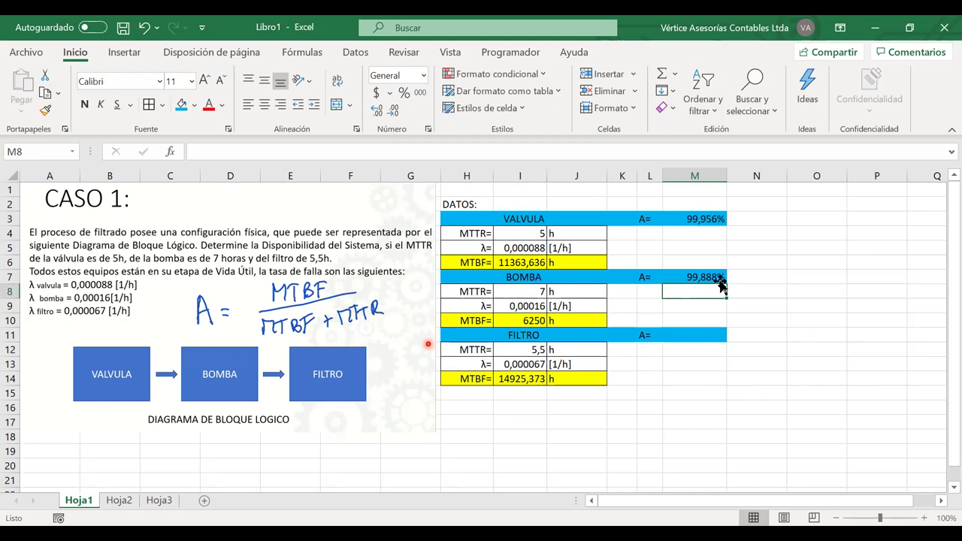
Calculate the filter's availability in M11 with =I14/(I14+I12).
left_click(681, 335)
type("=")
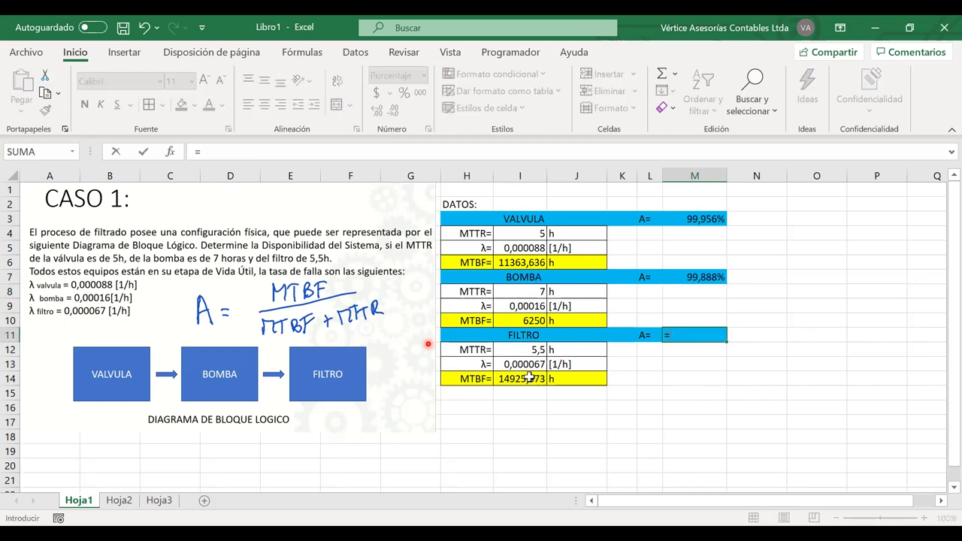
left_click(526, 380)
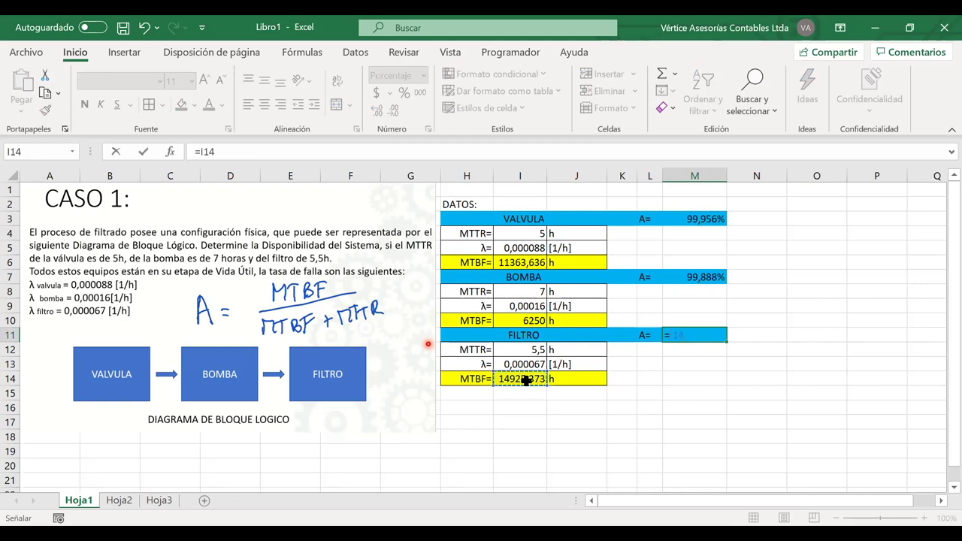
type("/(")
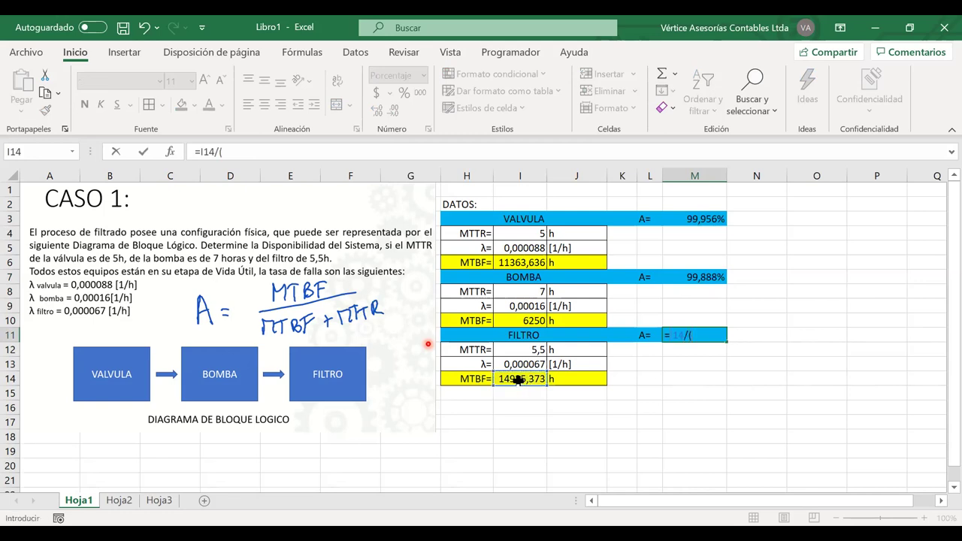
left_click(519, 380)
type("+")
left_click(515, 350)
type(")")
key("Return")
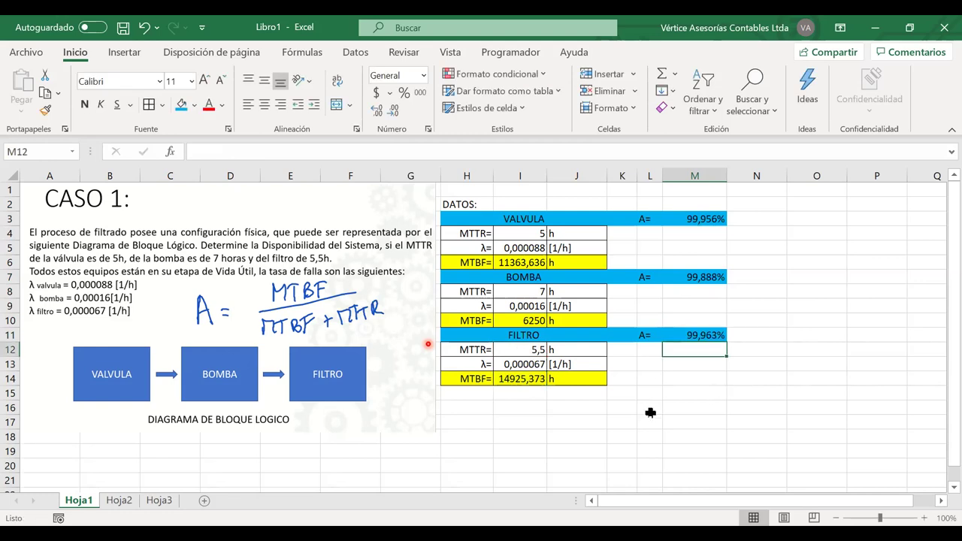
Merge and center I16:I17 as one cell and J16:J17 as another, below the filter data.
mouse_move(538, 410)
left_mouse_down()
mouse_move(624, 419)
mouse_move(526, 419)
left_mouse_up()
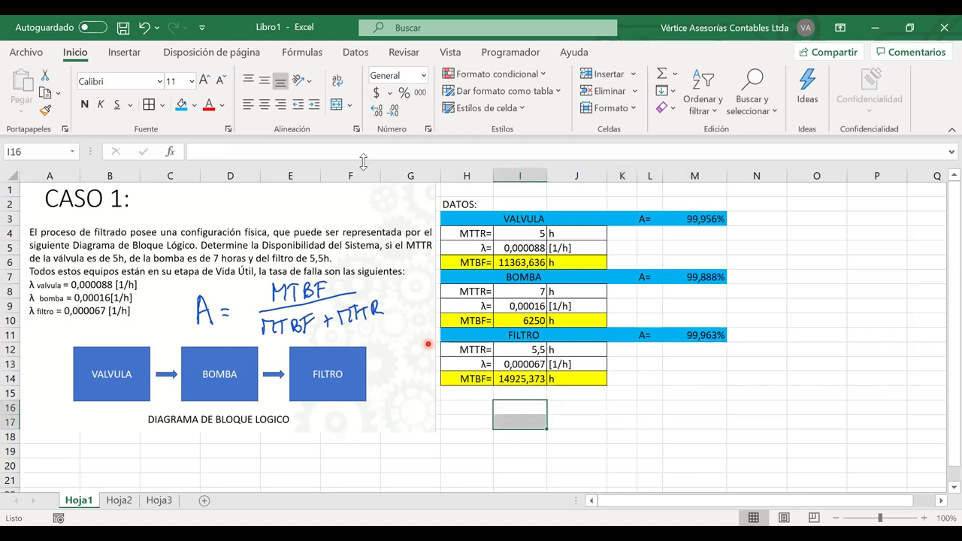
left_click(336, 104)
left_click_drag(549, 427, 583, 422)
Enter the label As = in merged cell I16, in bold with font size 18.
double_click(508, 414)
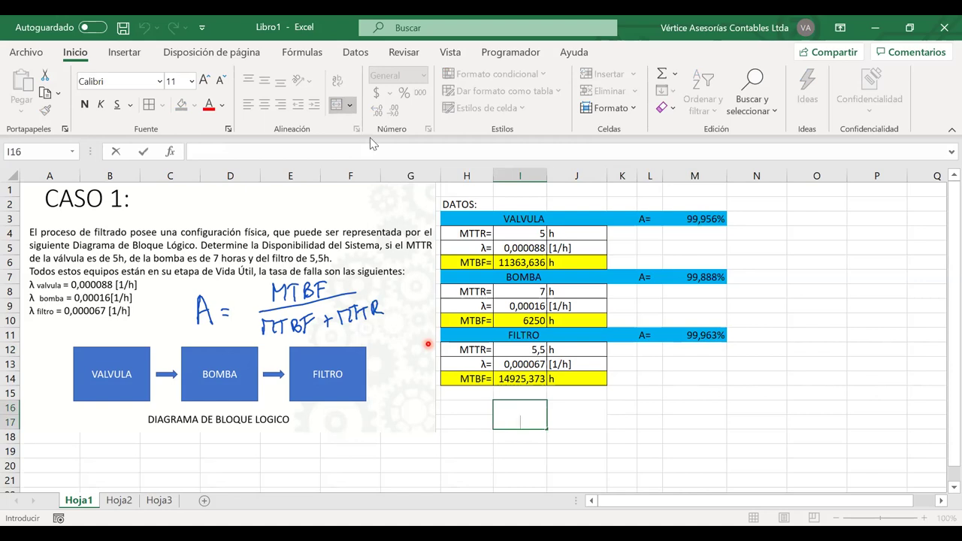
type("As")
left_click(204, 81)
left_click(205, 81)
double_click(204, 80)
left_click(84, 103)
left_click(535, 418)
type("=")
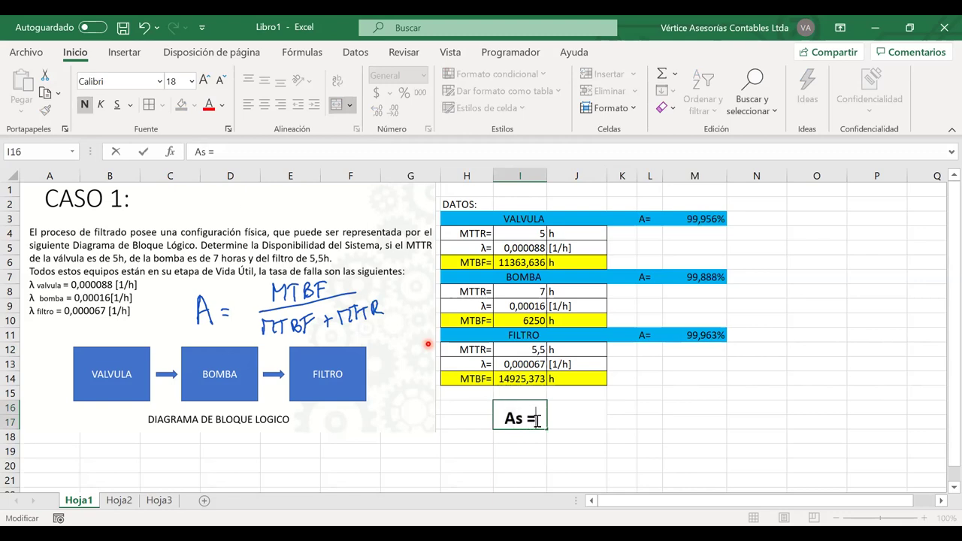
left_click(571, 418)
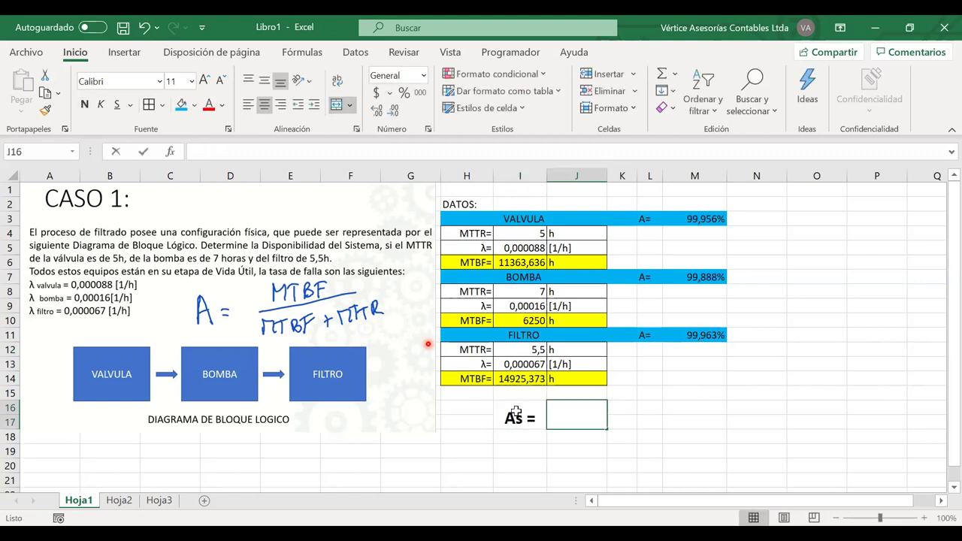
Fill the As = label cell and the empty merged cell beside it with standard green.
left_click_drag(504, 415, 581, 426)
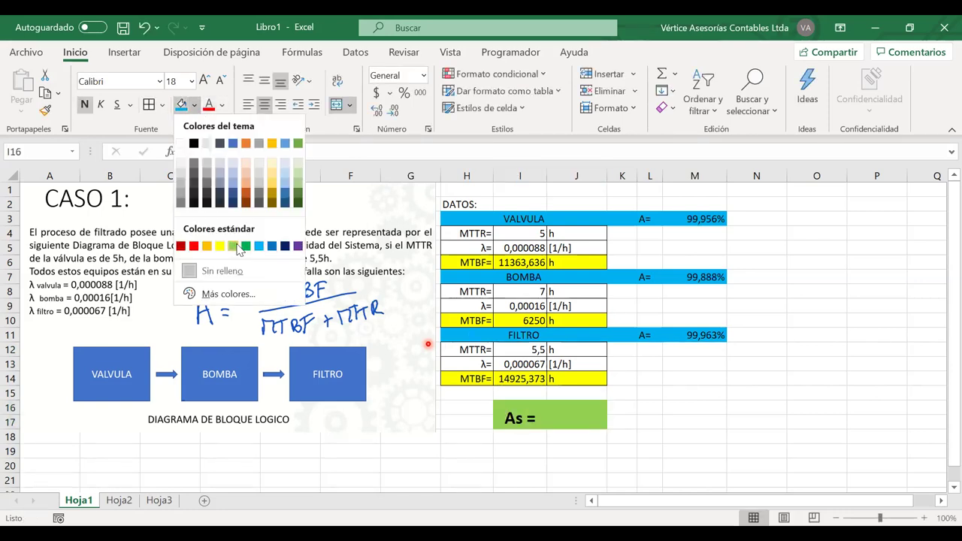
left_click(245, 249)
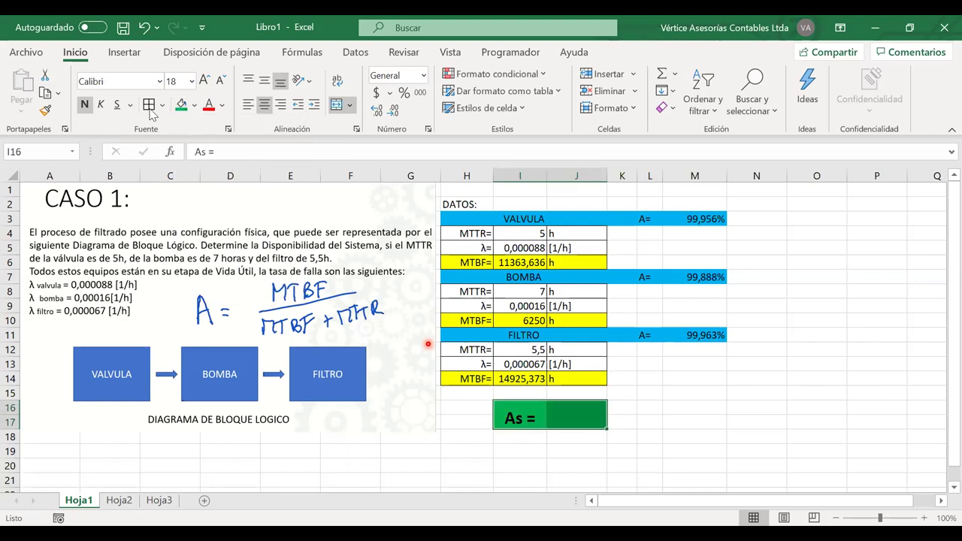
left_click(643, 423)
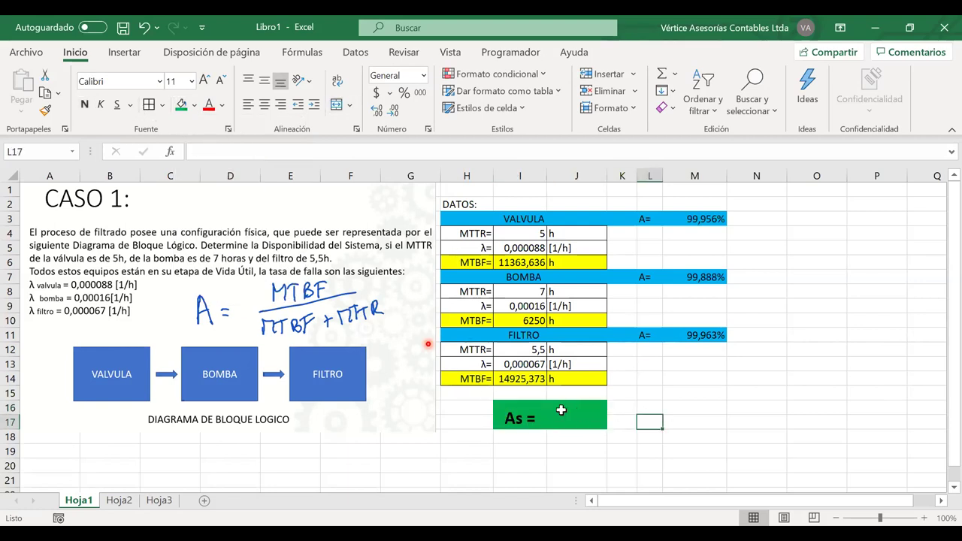
Calculate the system availability in J16 by multiplying the three equipment availabilities with =M3*M7*M11.
left_click(573, 423)
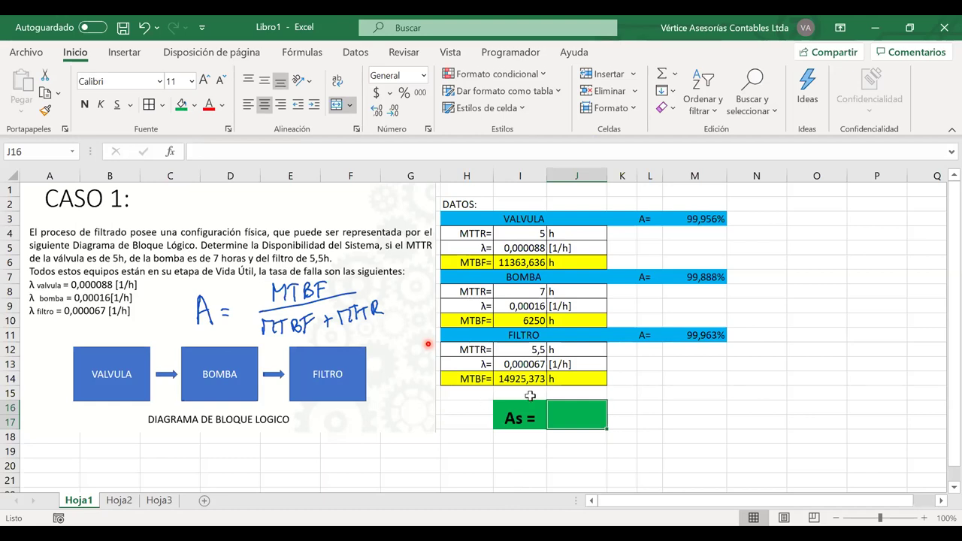
type("=")
left_click(693, 219)
type("*")
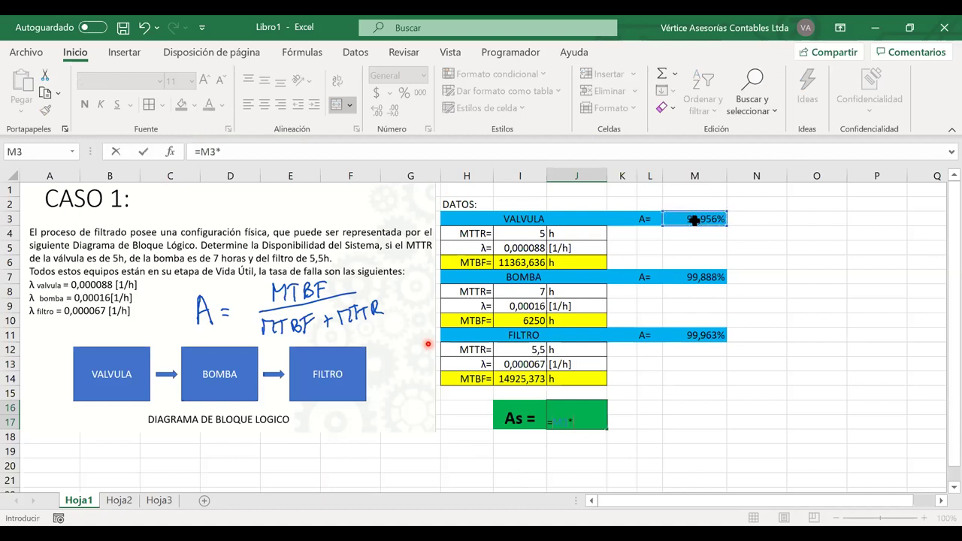
left_click(692, 275)
type("*")
left_click(684, 336)
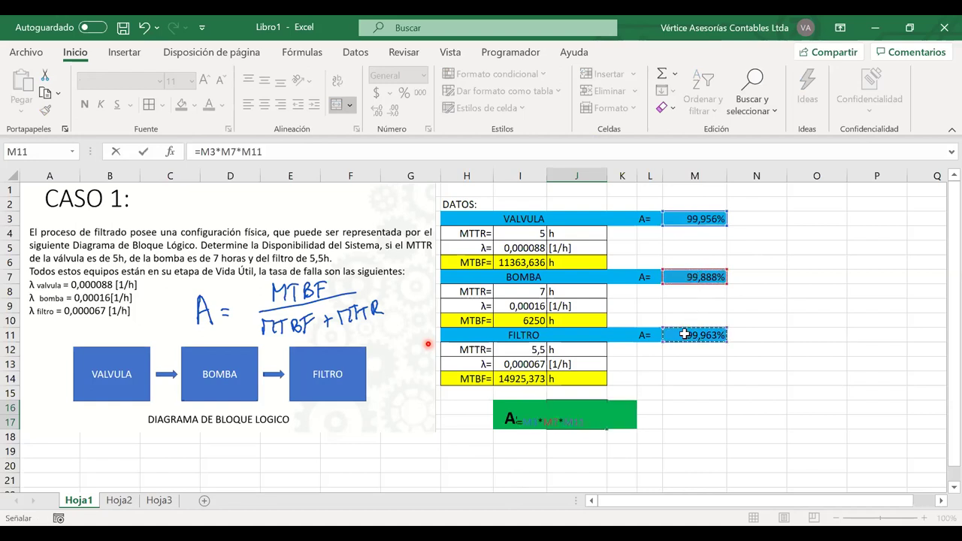
key("Return")
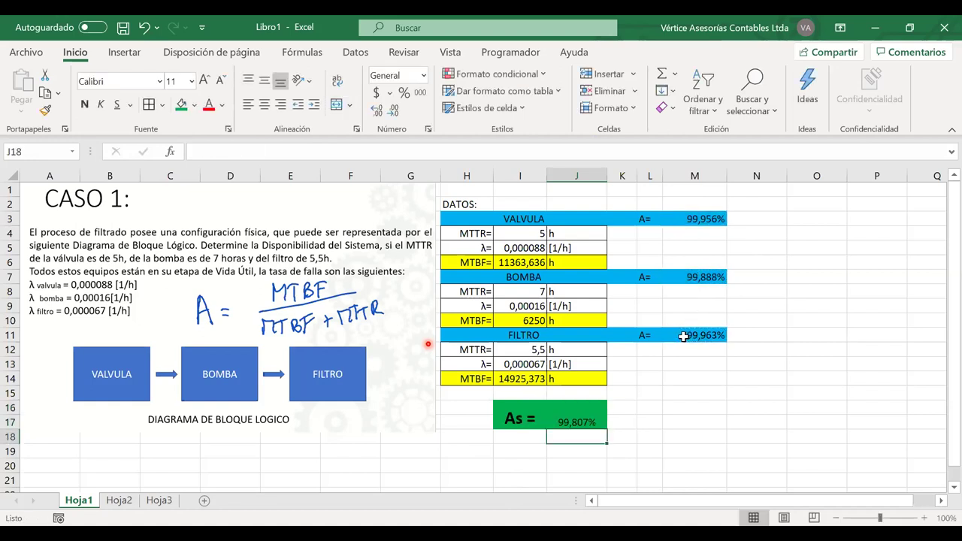
Enlarge the system availability result in J16 to font size 16.
left_click(574, 409)
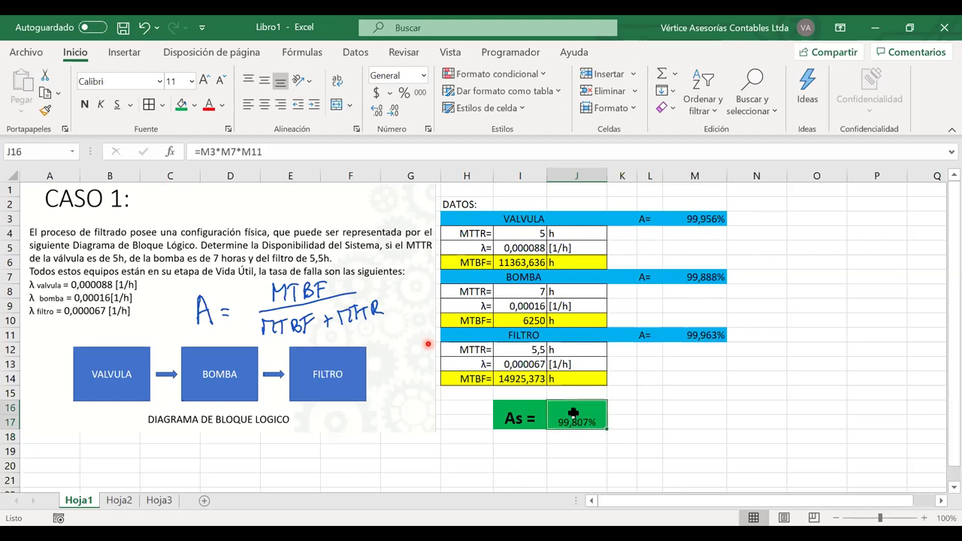
left_click(205, 81)
left_click(205, 81)
left_click(205, 81)
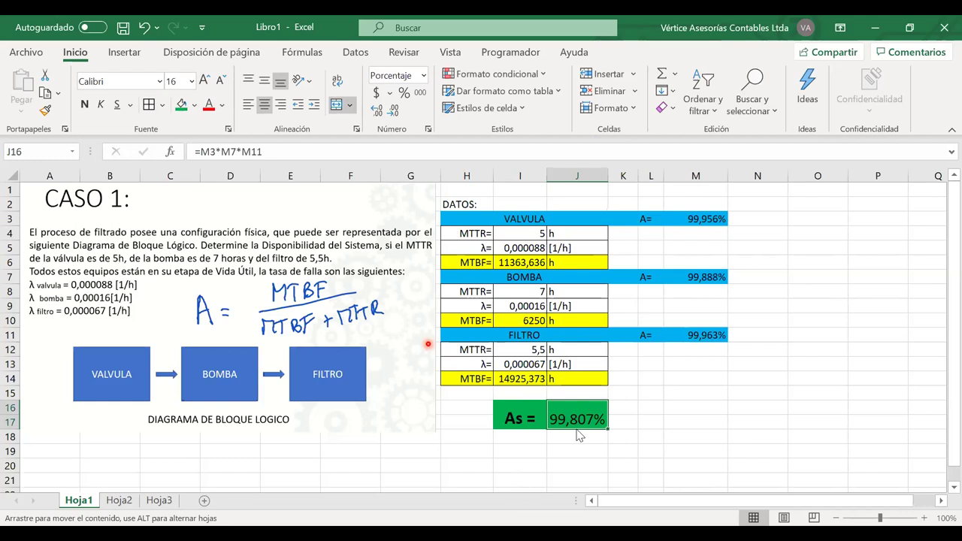
left_click(555, 363)
Make both cells of the As = result row bold and align them vertically in the middle.
left_click_drag(532, 410, 575, 414)
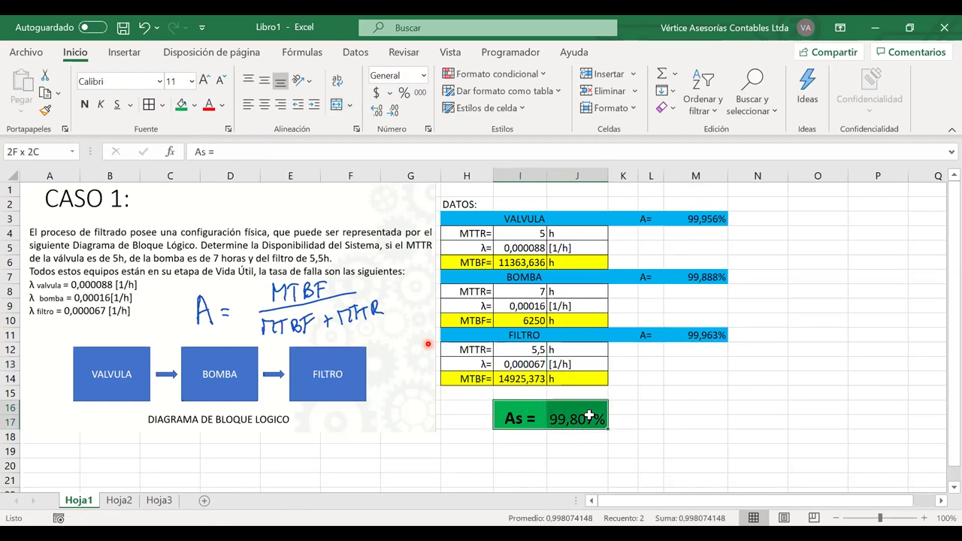
left_click(84, 105)
left_click(84, 105)
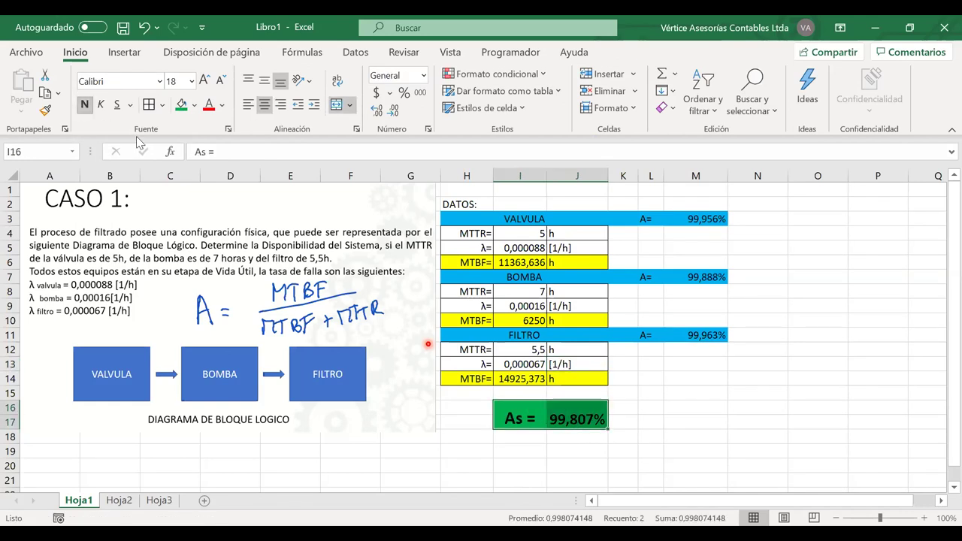
left_click(263, 83)
left_click(666, 406)
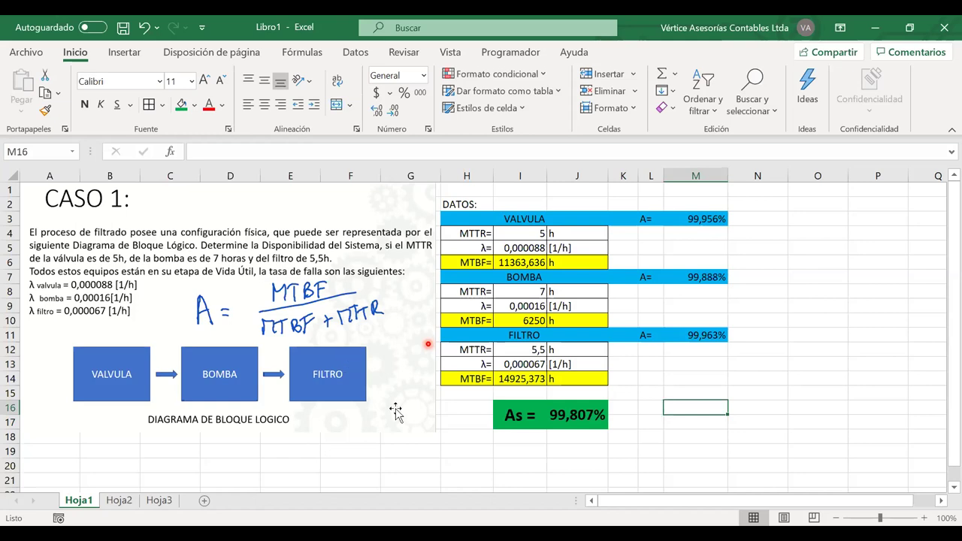
left_click(624, 406)
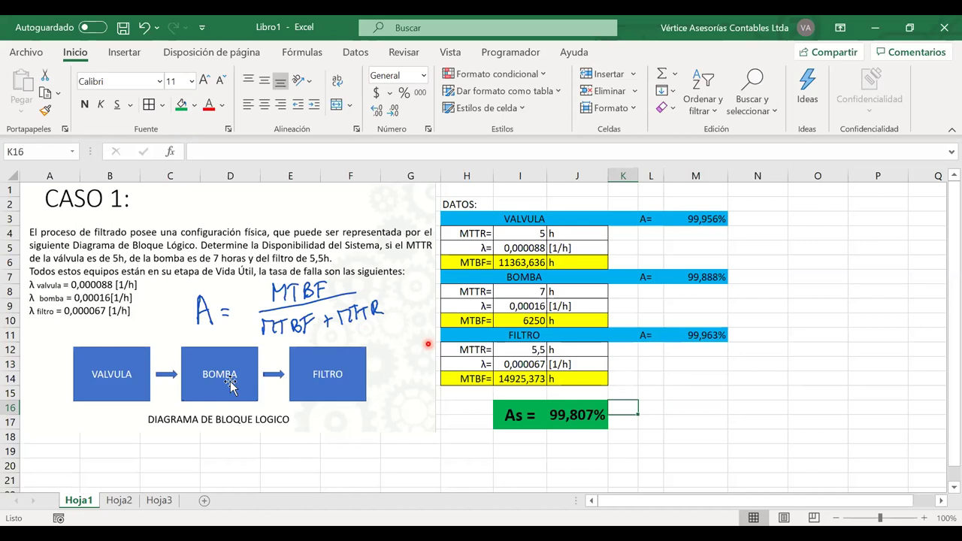
left_click(699, 378)
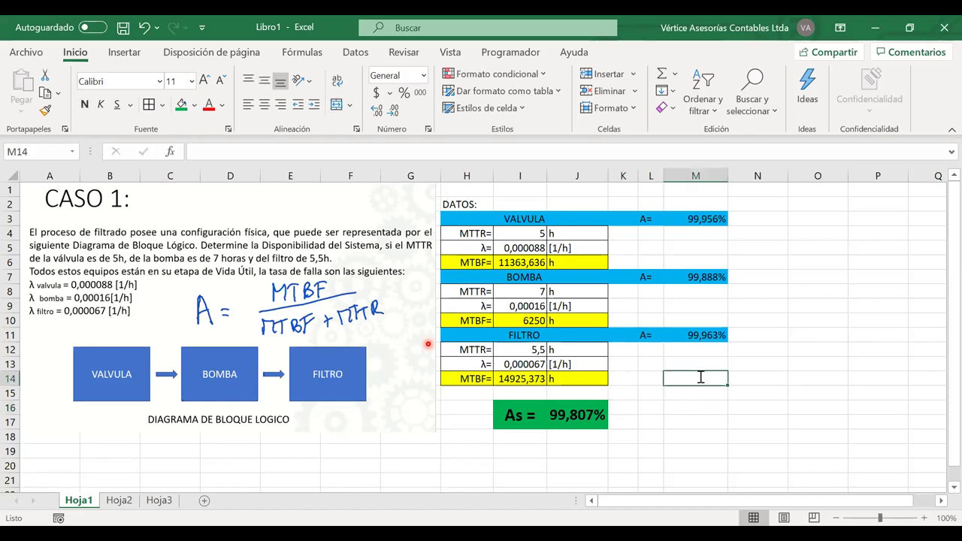
type("80")
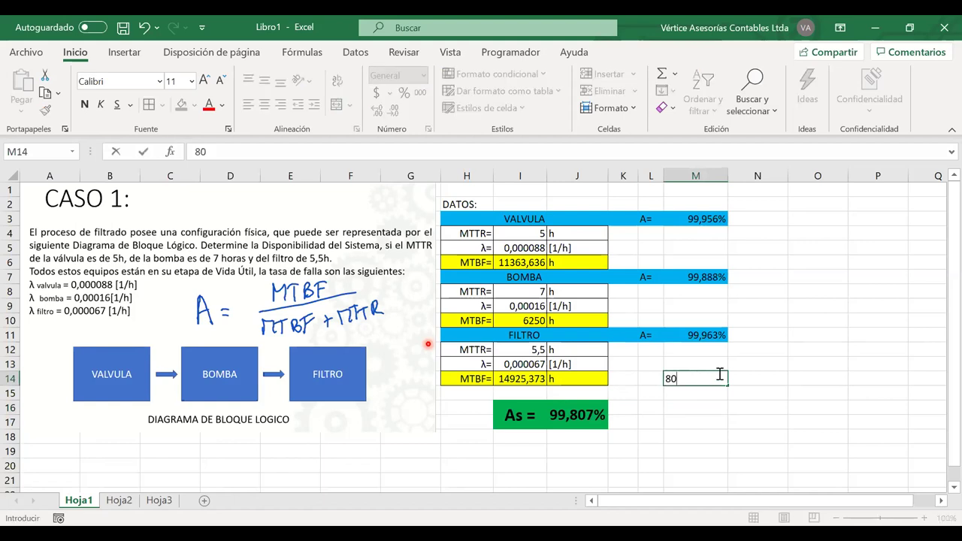
key("Escape")
Format M14 as a percentage and enter 0,5% in it.
left_click(404, 93)
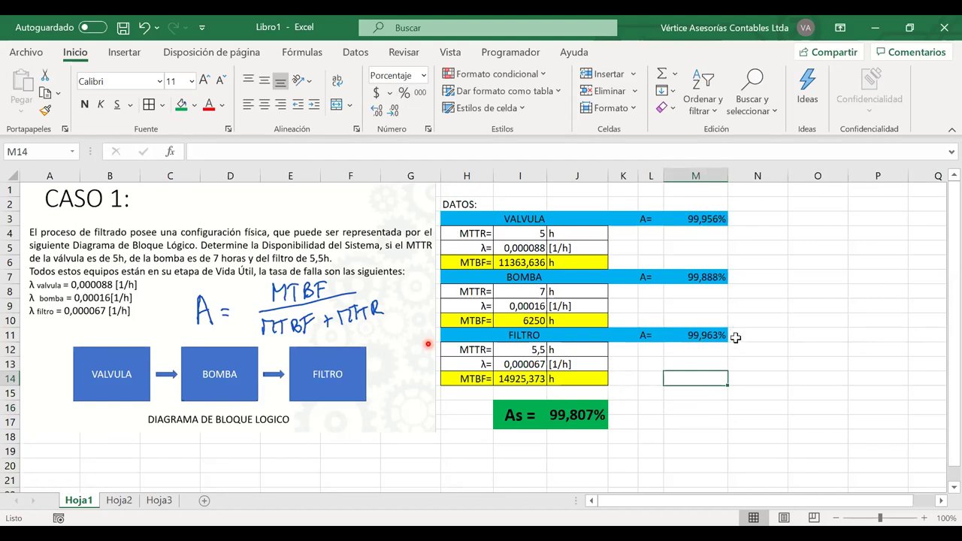
type("0")
type(",5")
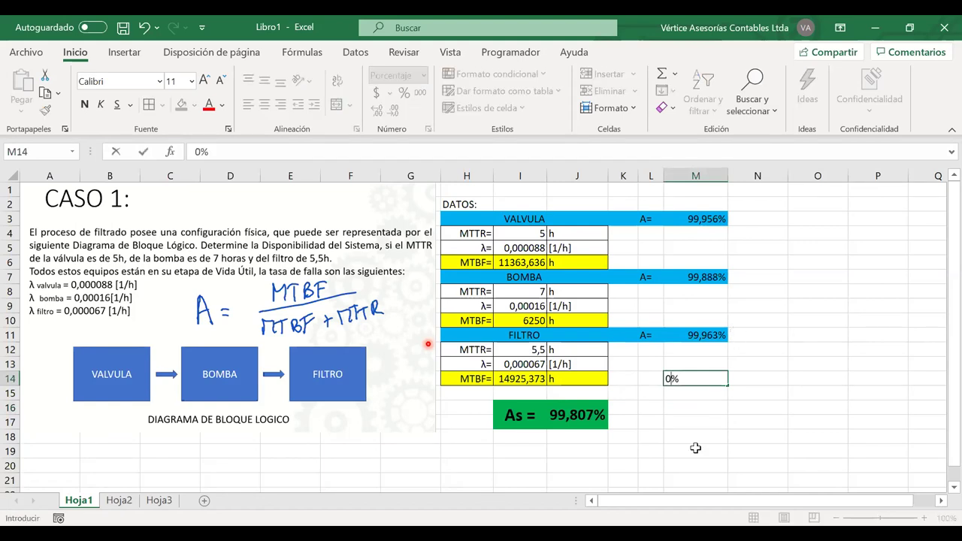
key("Return")
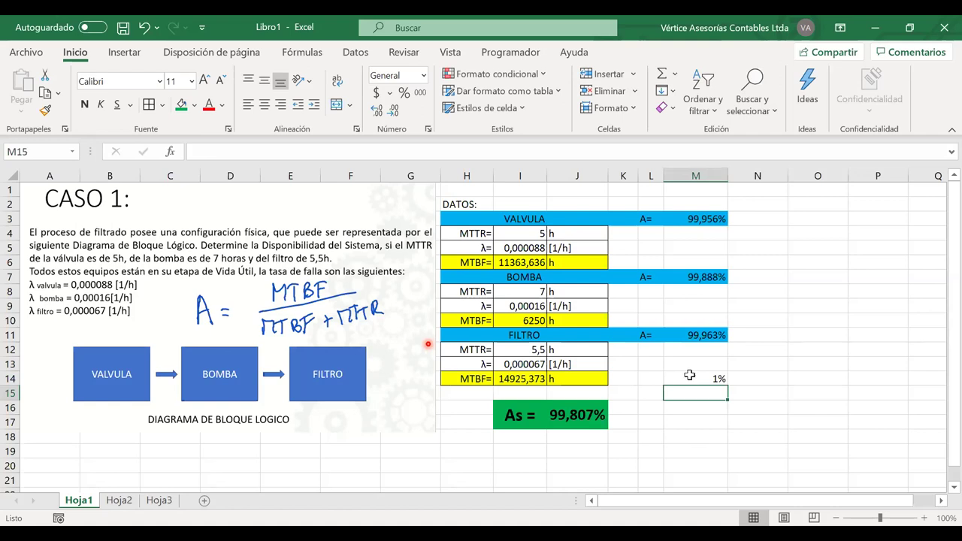
Set M14 to 80% and extend the system availability formula in J16 to =M3*M7*M11*M14.
left_click(689, 376)
type("80")
key("Return")
left_click(592, 415)
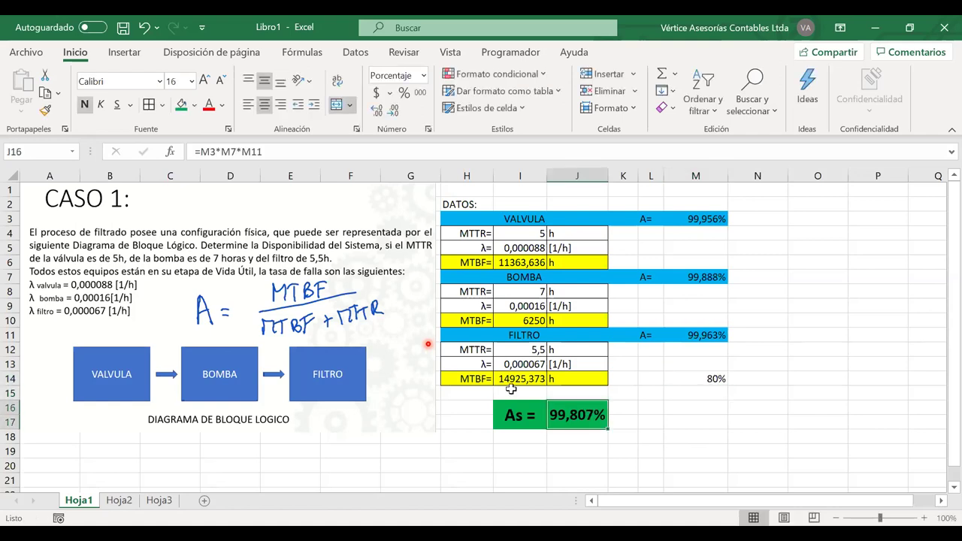
left_click(307, 152)
type("*")
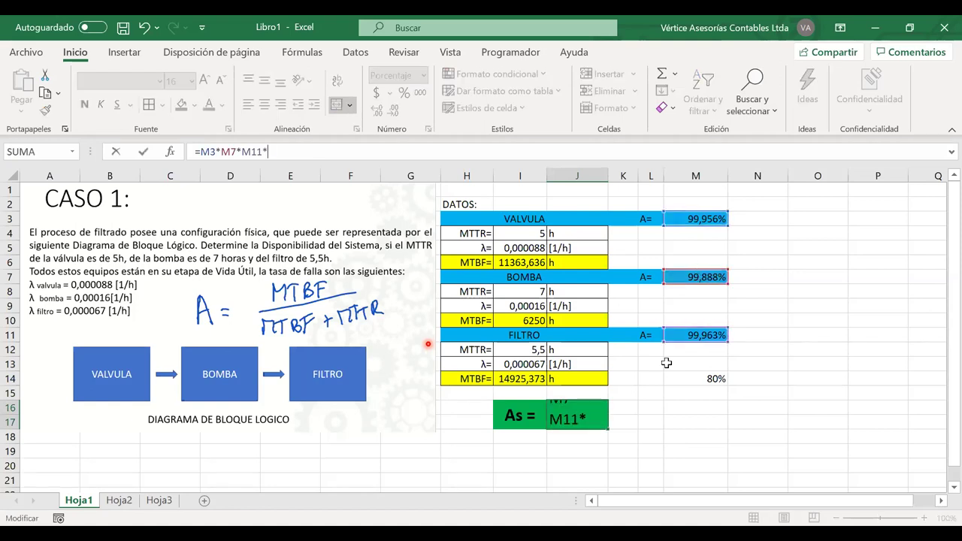
left_click(685, 378)
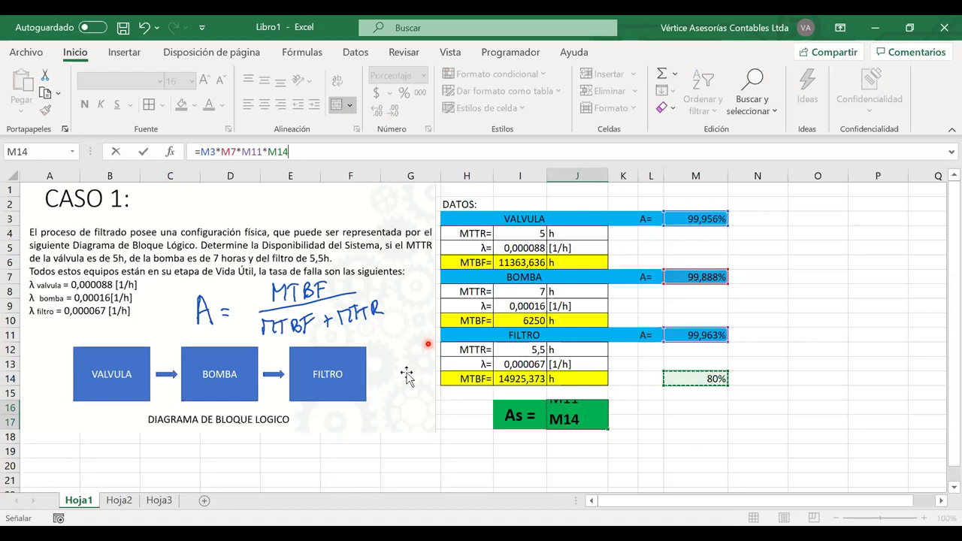
key("Return")
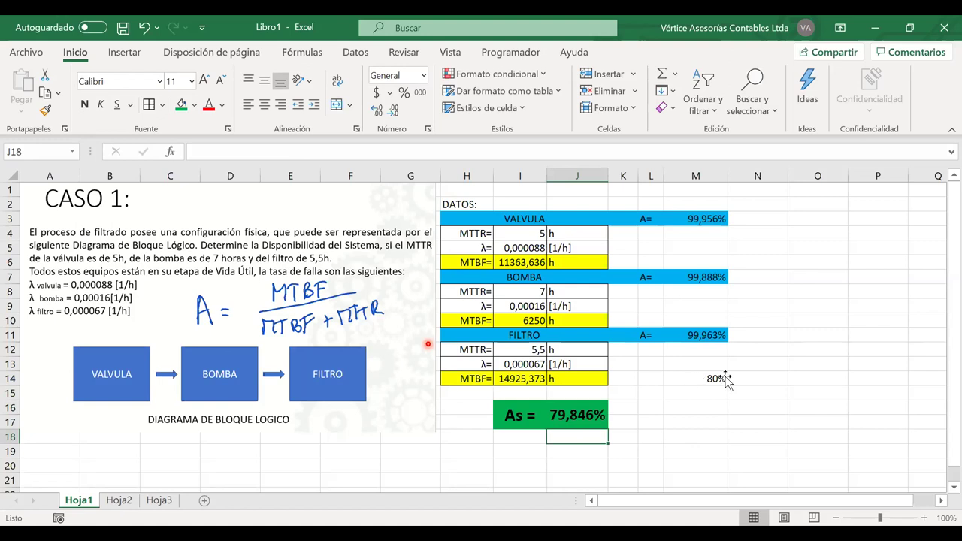
Clear the example percentage in M14 and remove the M14 factor from the system availability formula in J16.
left_click(691, 380)
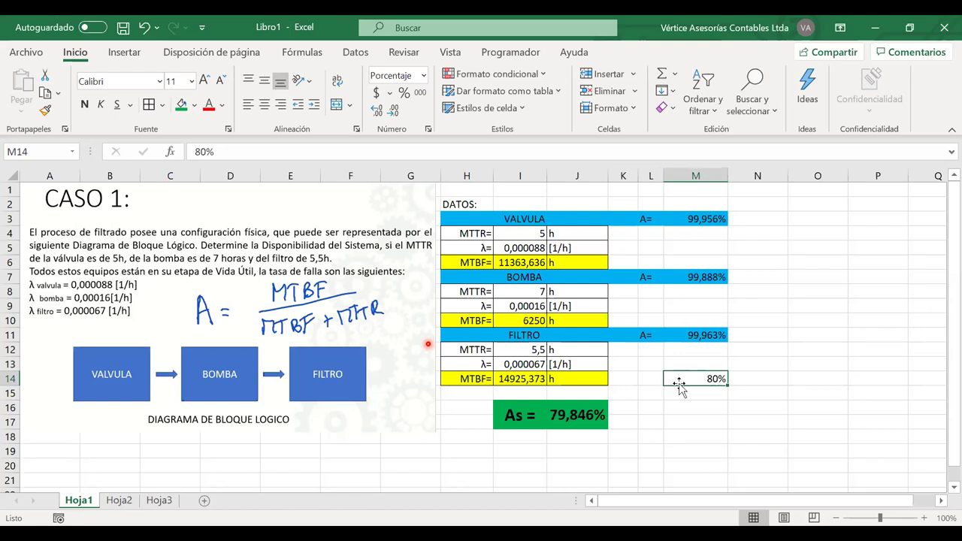
key("BackSpace")
key("ctrl+Return")
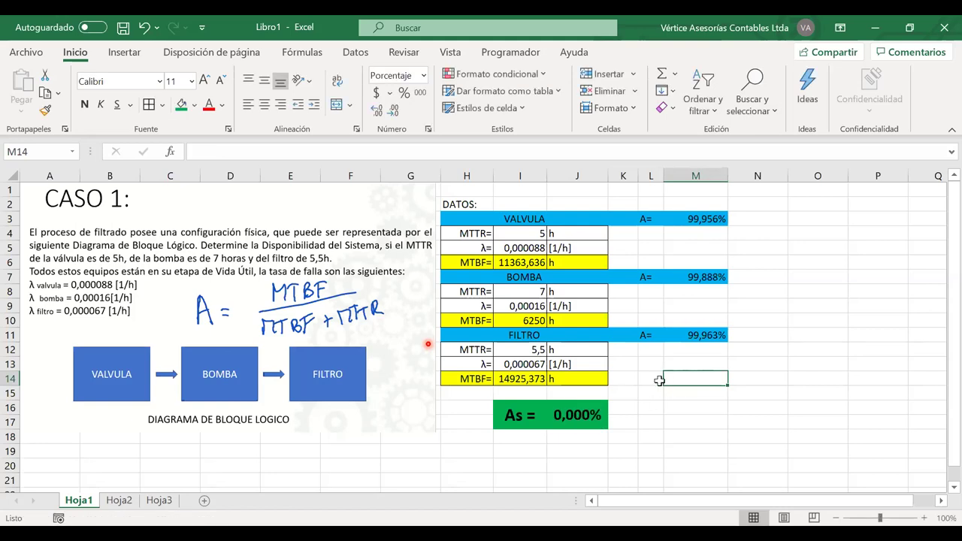
left_click(568, 425)
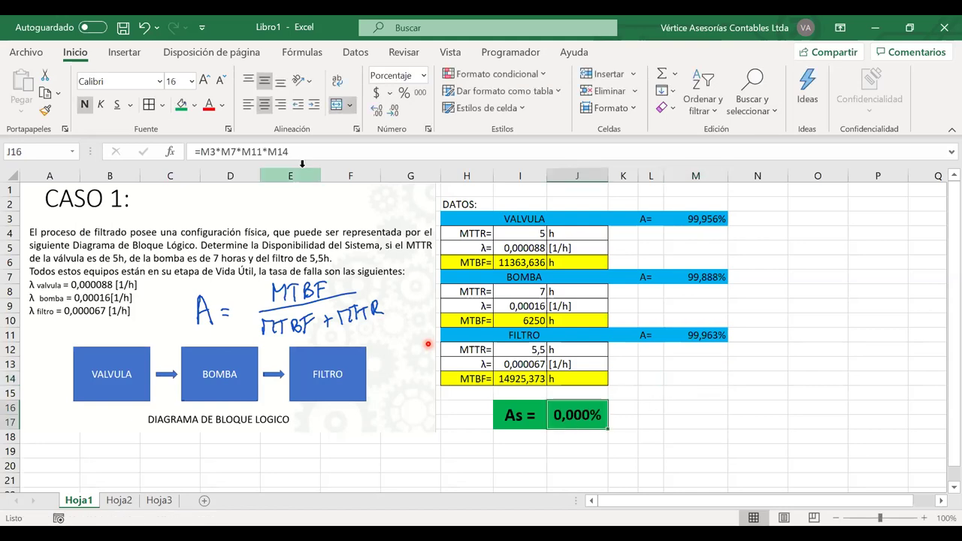
left_click(297, 153)
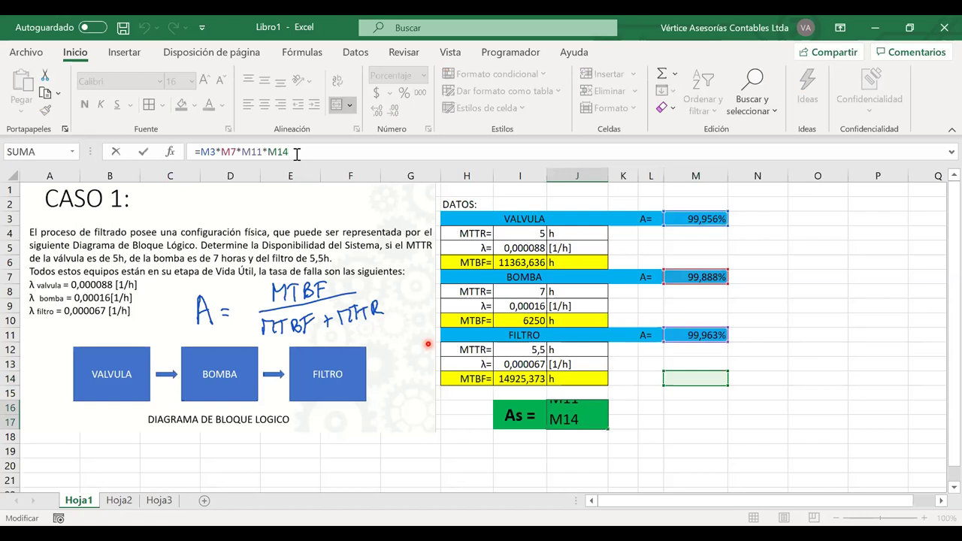
key("Return")
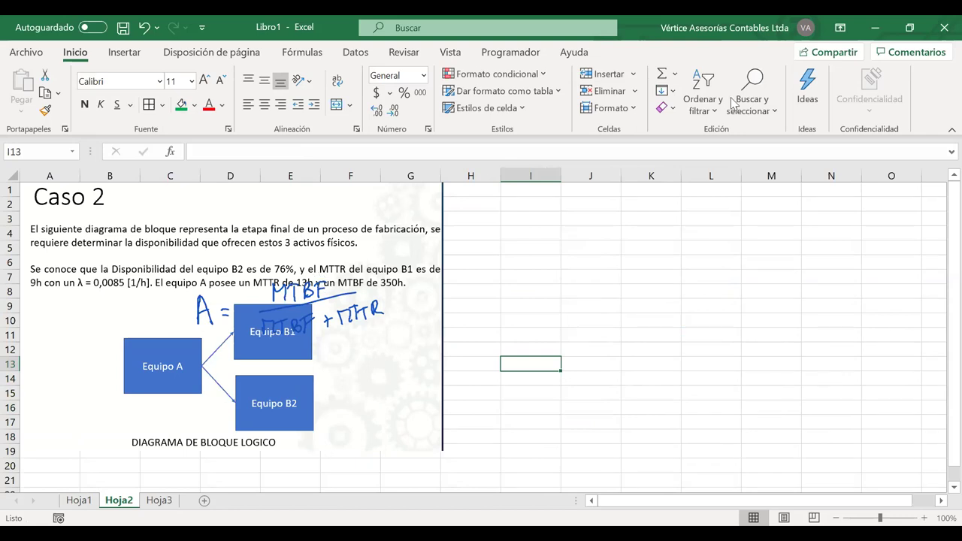
Clear the handwritten formula, circle the whole Caso 2 block diagram with the annotation pen, and undo the new strokes.
key("Escape")
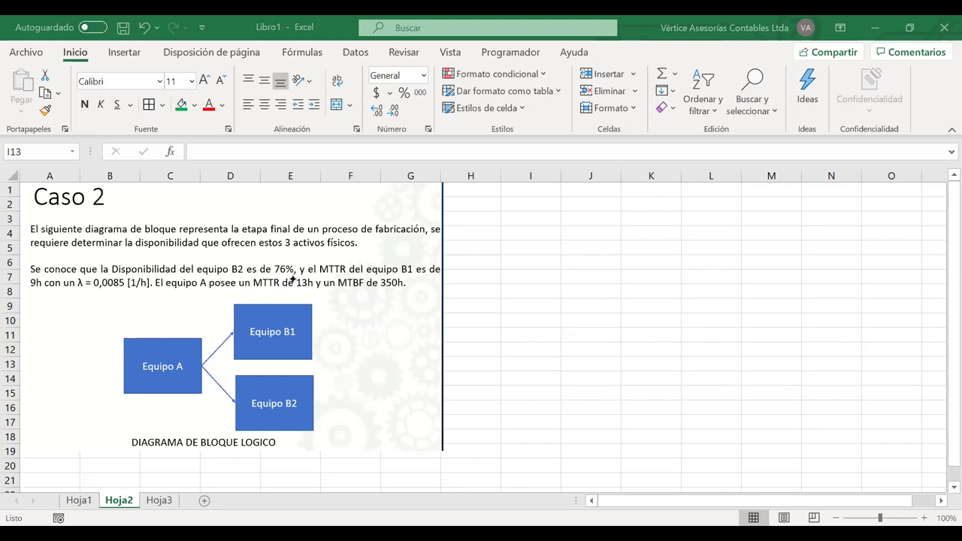
mouse_move(126, 311)
left_mouse_down()
mouse_move(121, 413)
mouse_move(218, 423)
mouse_move(162, 447)
left_mouse_up()
left_click_drag(98, 406, 162, 446)
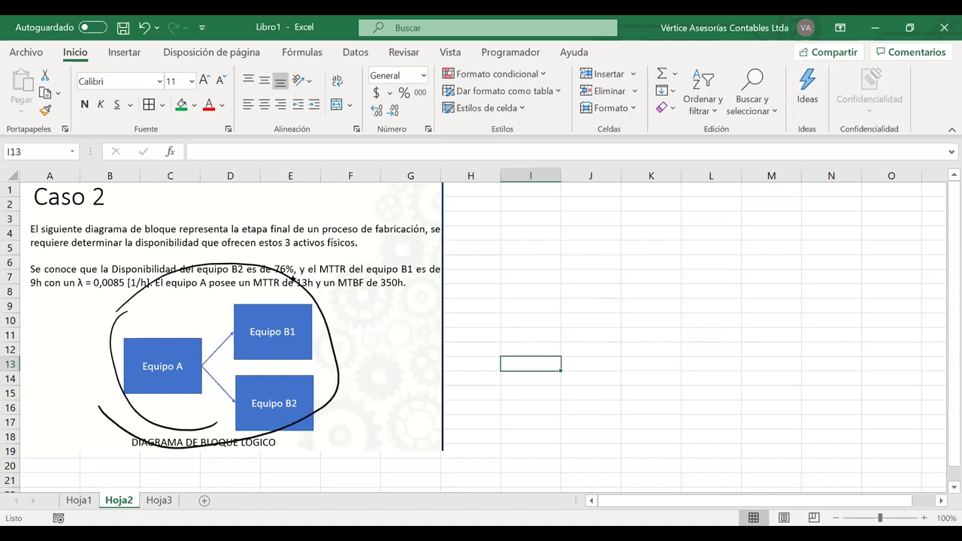
left_click_drag(387, 321, 395, 369)
mouse_move(360, 314)
left_mouse_down()
mouse_move(410, 305)
mouse_move(350, 318)
left_mouse_up()
key("ctrl+z")
key("ctrl+z")
key("ctrl+z")
key("ctrl+z")
key("ctrl+z")
key("ctrl+z")
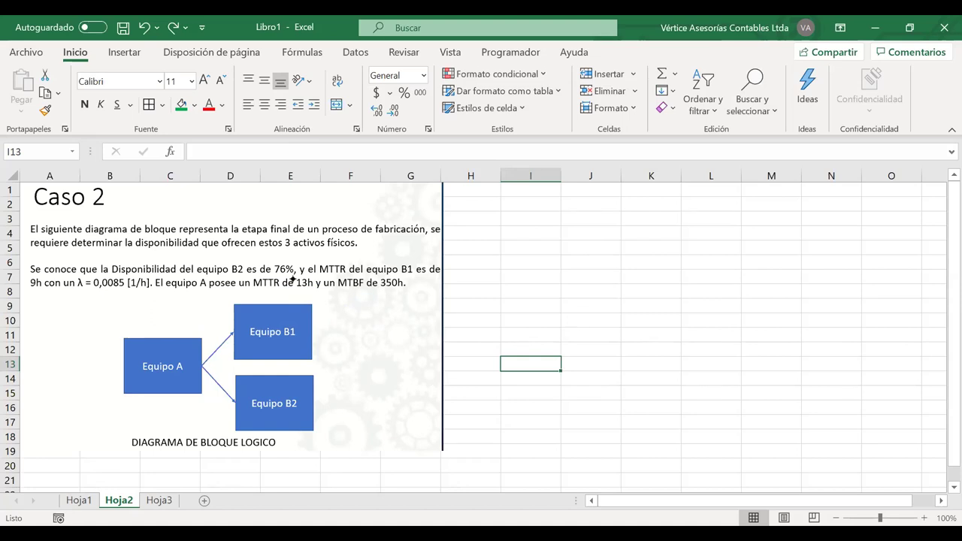
Annotate the solving order by hand, circling Equipo B1 and B2 as 1 and Equipo A as 2, then erase the marks.
mouse_move(256, 302)
left_mouse_down()
mouse_move(219, 351)
mouse_move(288, 443)
mouse_move(327, 388)
mouse_move(259, 300)
mouse_move(236, 319)
left_mouse_up()
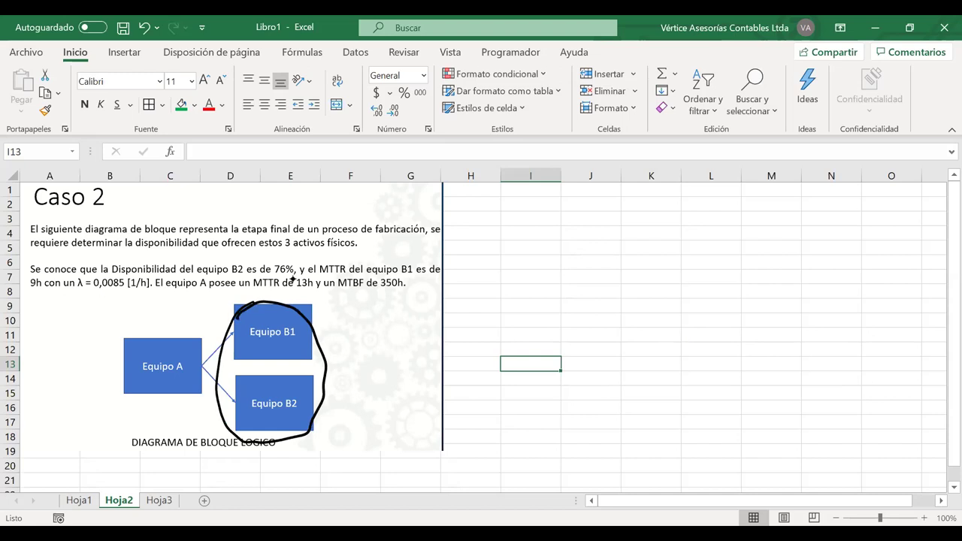
left_click_drag(339, 310, 351, 346)
mouse_move(177, 323)
left_mouse_down()
mouse_move(173, 396)
mouse_move(166, 320)
mouse_move(149, 321)
left_mouse_up()
left_click_drag(287, 289, 342, 382)
left_click_drag(210, 308, 369, 429)
left_click_drag(370, 382, 365, 384)
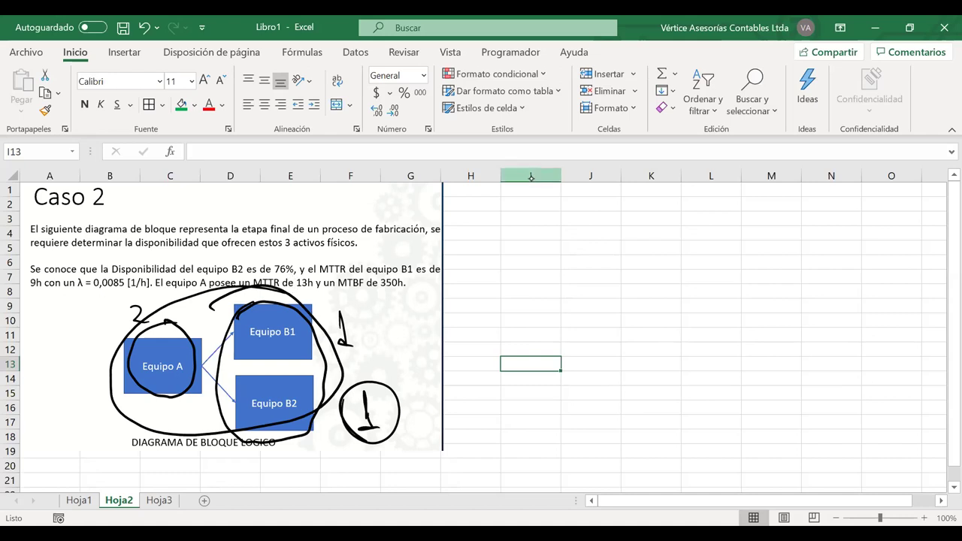
key("ctrl+z")
On Hoja2, enter the heading DATOS in H2 and narrow the Caso 2 image so it clears column H.
key("ctrl+Page_Up")
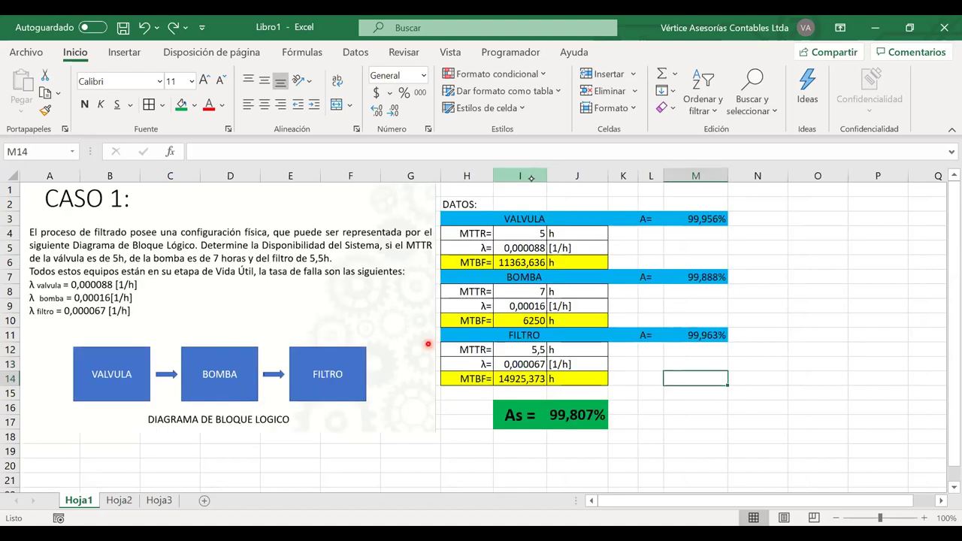
left_click(113, 502)
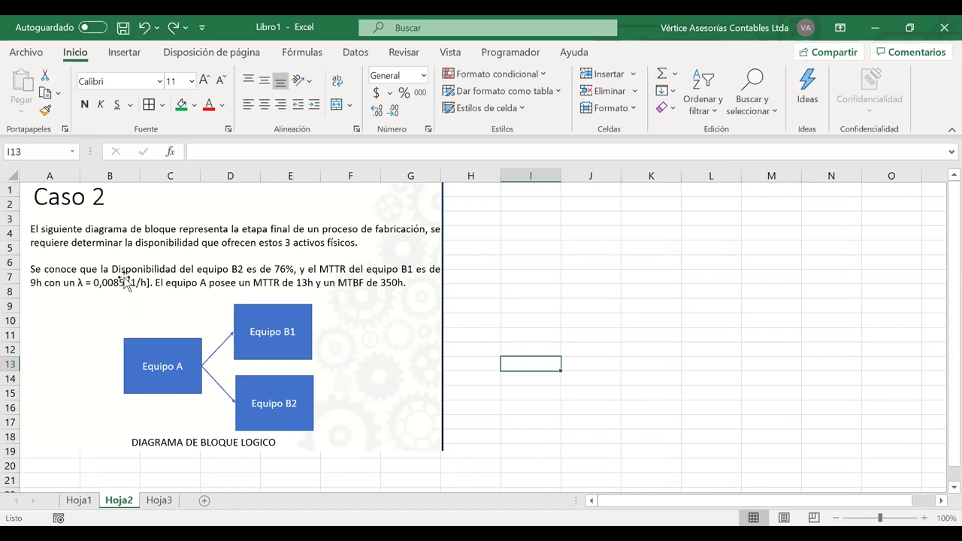
left_click(279, 404)
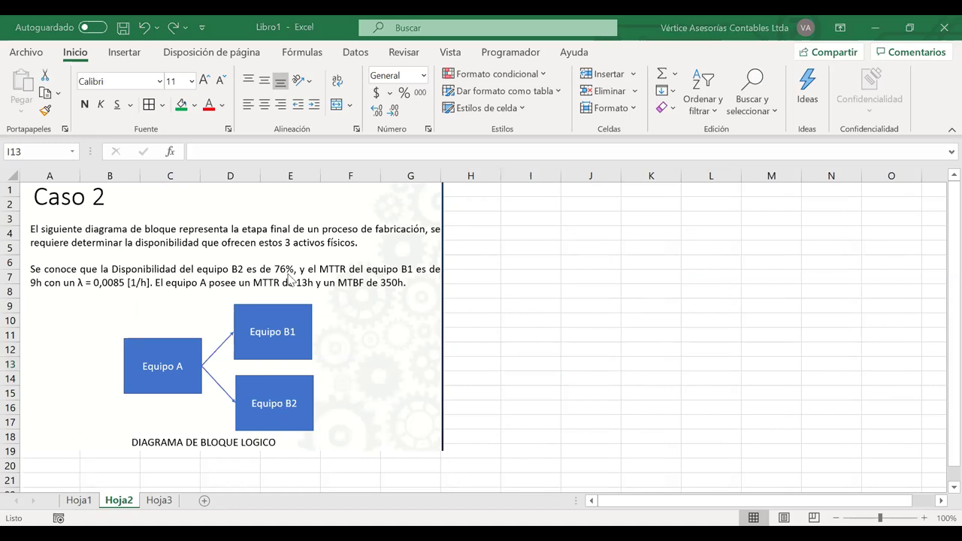
left_click(491, 203)
type("DATOS")
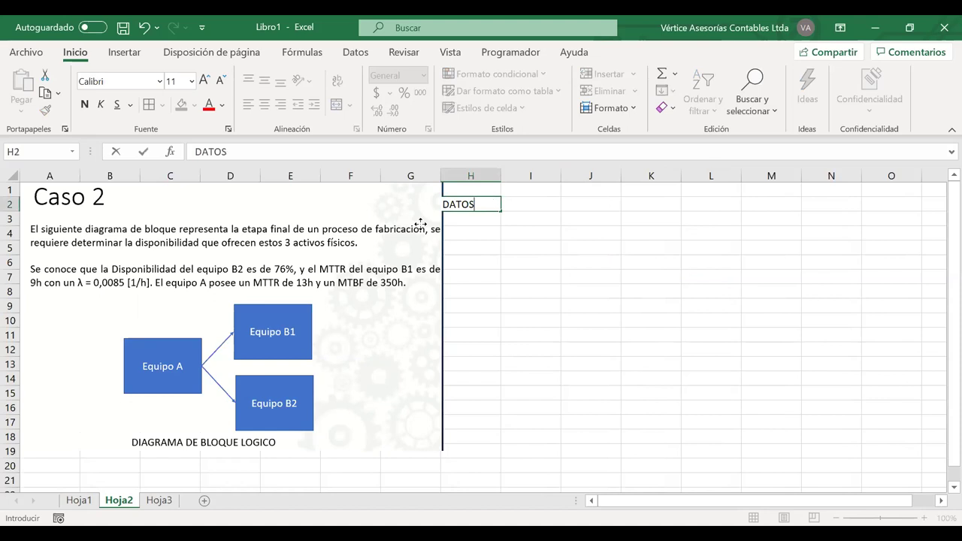
key("Return")
left_click(444, 311)
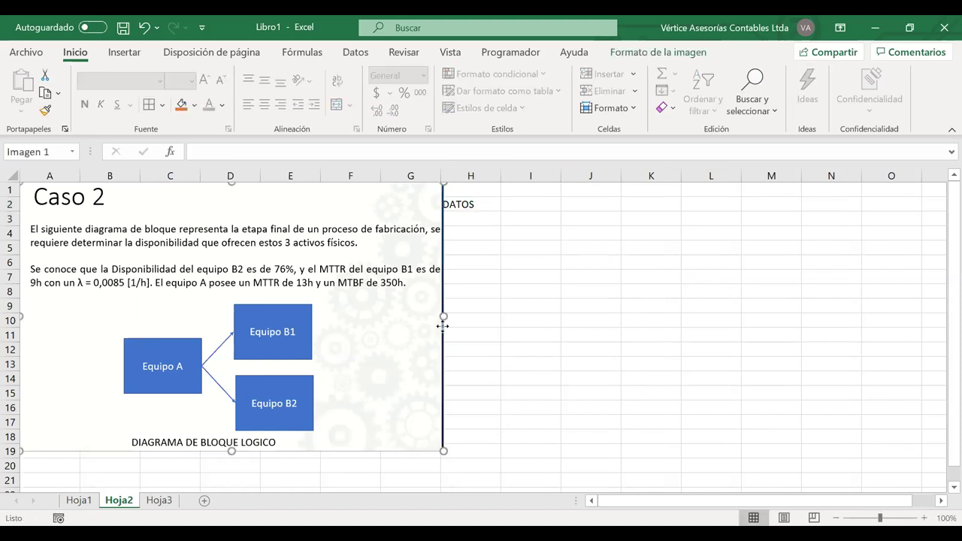
left_click_drag(434, 318, 430, 316)
Enter the equipment labels EQUIPO A in H3, EQUIPO B1 in H7 and EQUIPO B2 in H11.
left_click(469, 226)
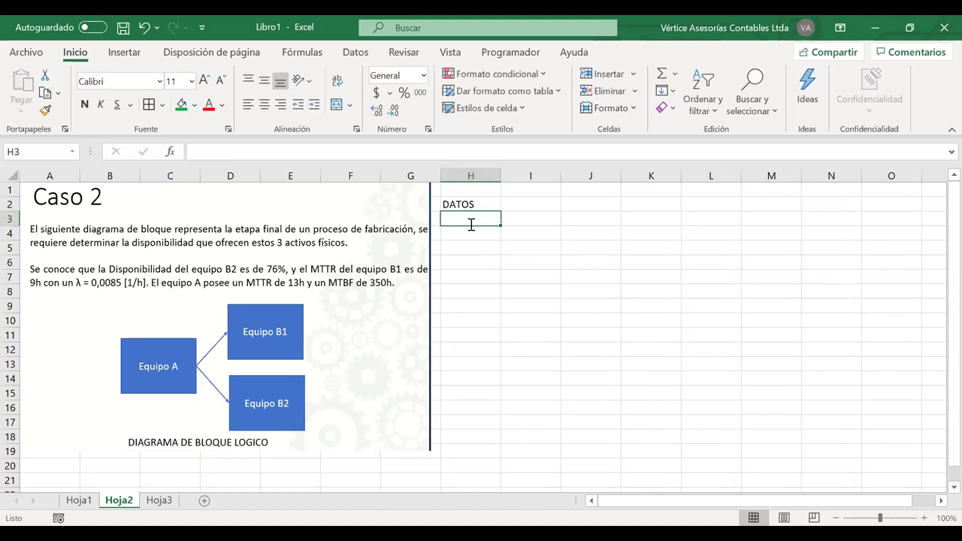
type("EQUIPO A")
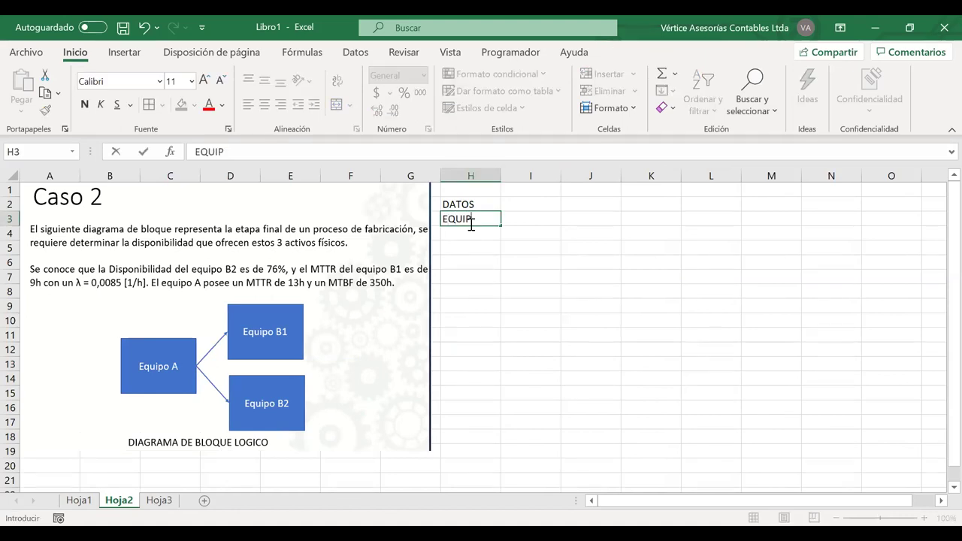
key("Return")
key("Return")
key("Return")
key("Return")
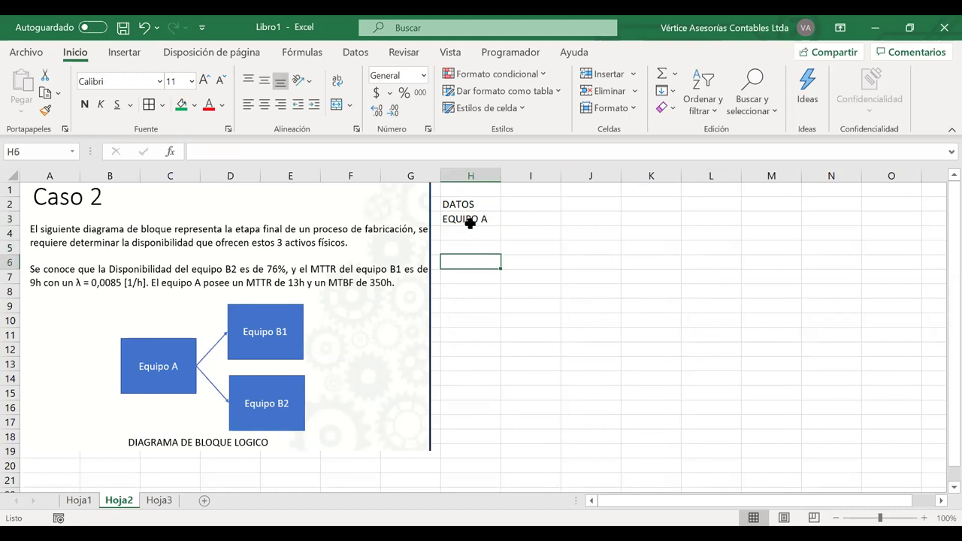
type("EQU")
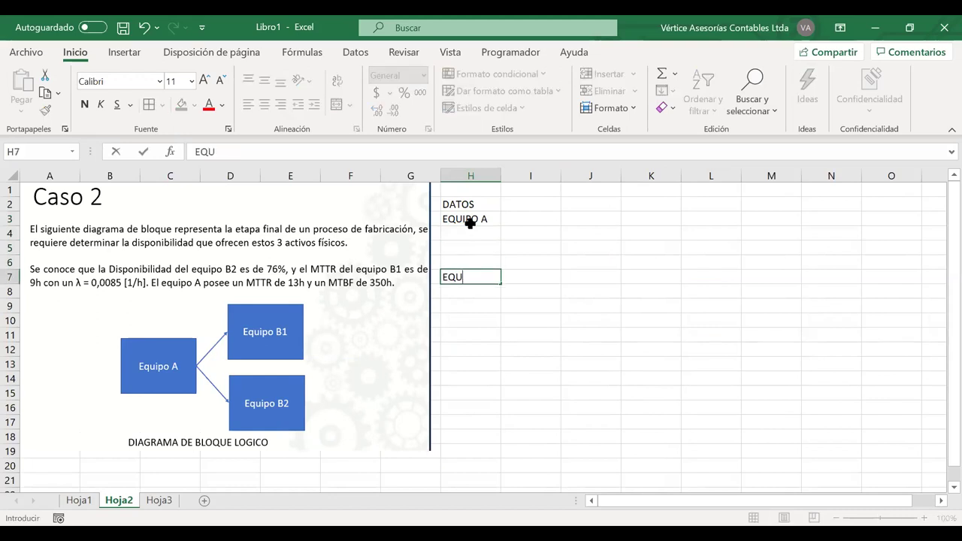
type("IPO B1")
key("Return")
key("Return")
key("Return")
key("Return")
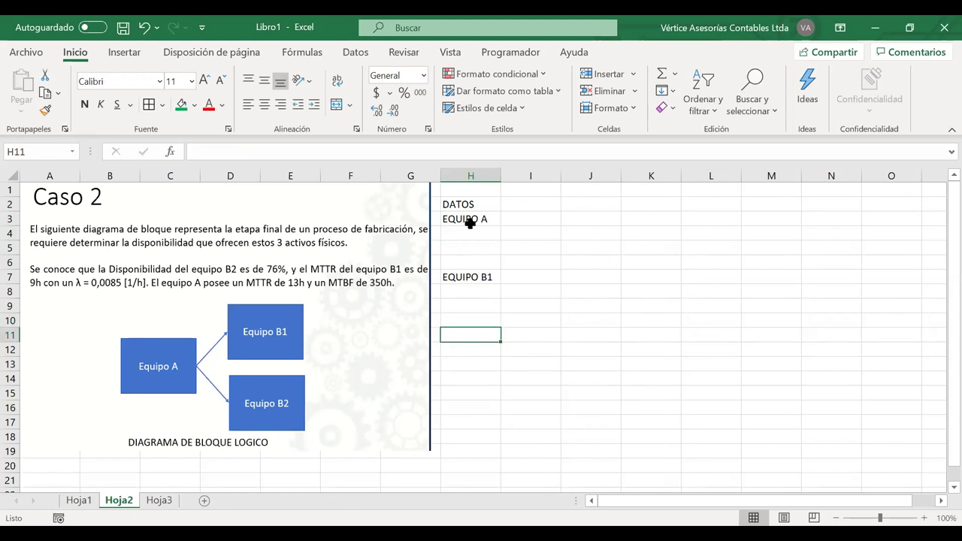
type("EQUIPO ")
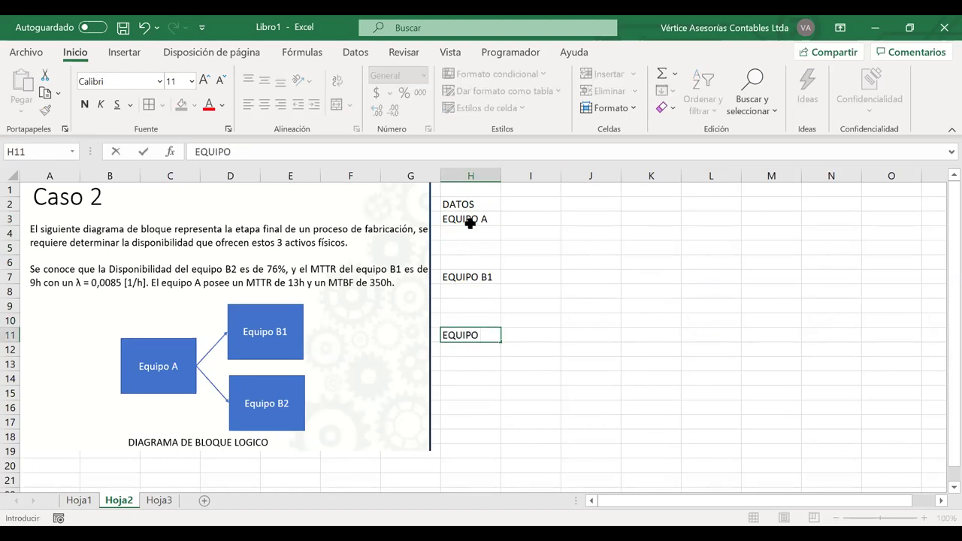
type("B2")
left_click(478, 230)
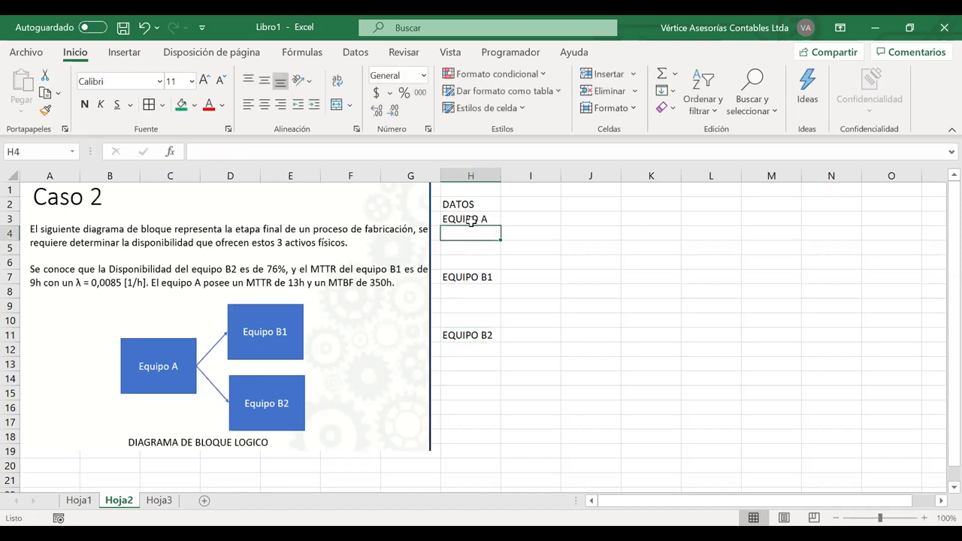
Merge and center the EQUIPO A, EQUIPO B1 and EQUIPO B2 labels across columns H to J.
left_click_drag(470, 221, 589, 218)
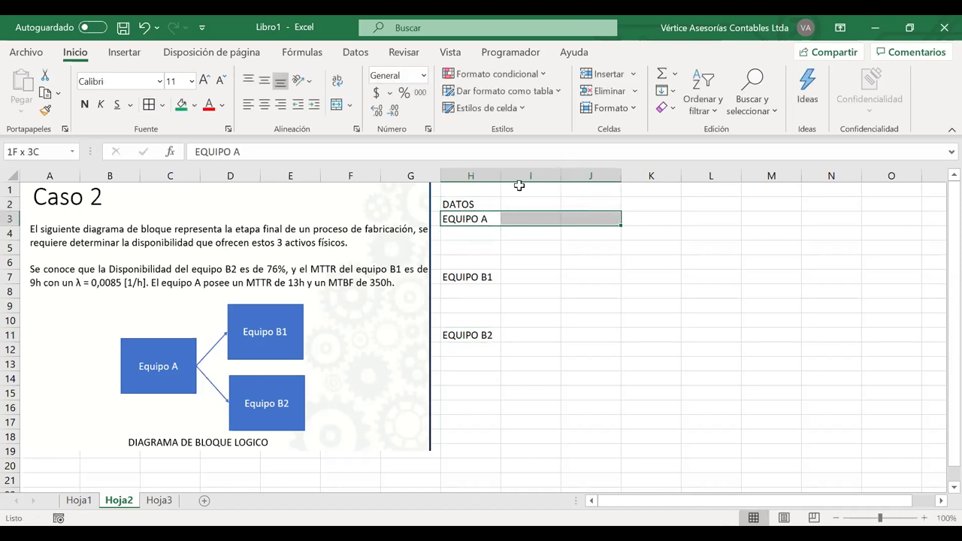
left_click(336, 105)
left_click_drag(466, 277, 602, 281)
left_click(336, 105)
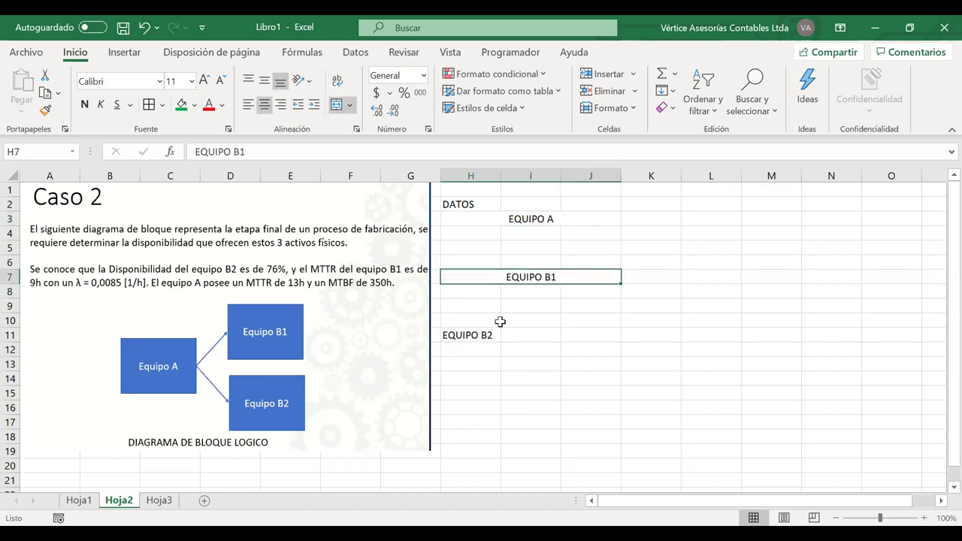
left_click_drag(483, 335, 569, 329)
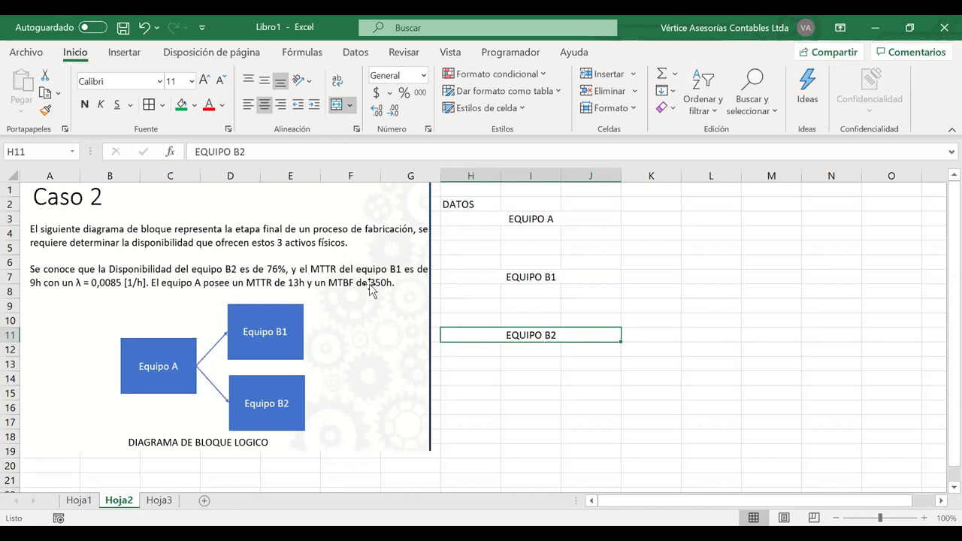
Enter the centered label A= in H12 under EQUIPO B2.
left_click(491, 348)
type("A=")
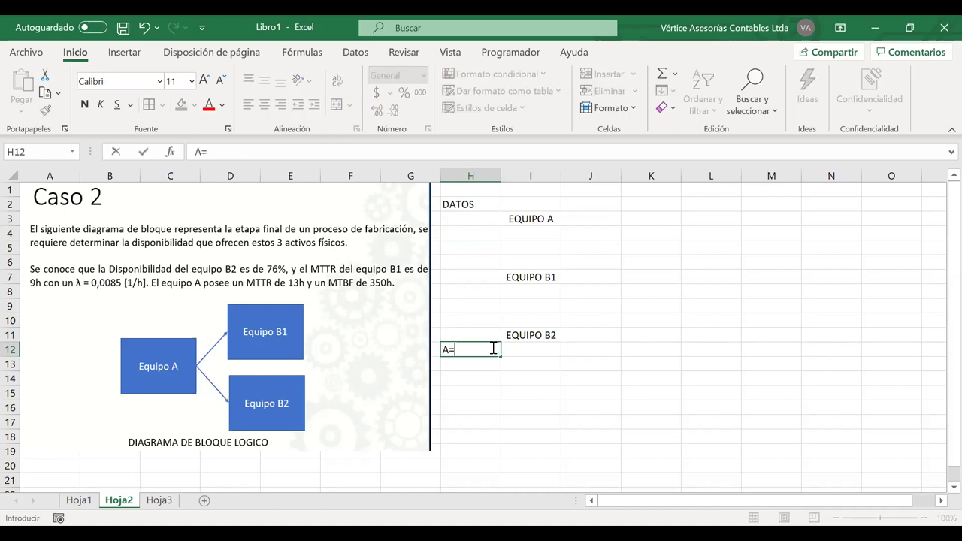
key("Tab")
left_click(471, 351)
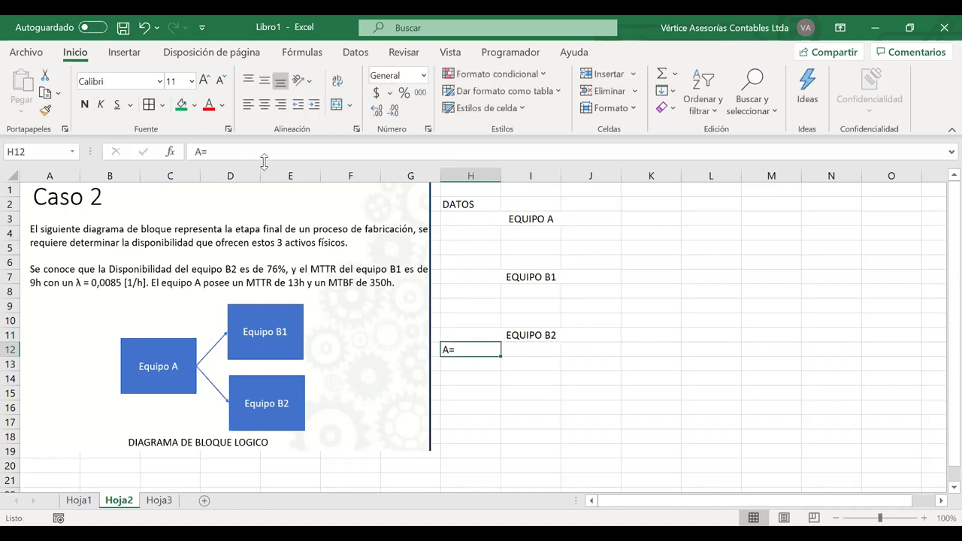
left_click(263, 105)
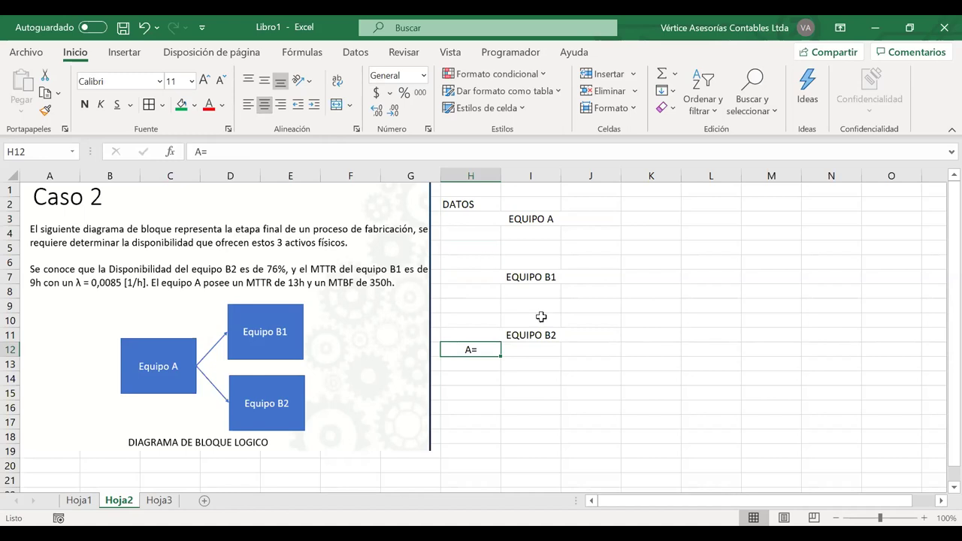
Format the EQUIPO B2 availability cell I12 as a percentage.
left_click(524, 351)
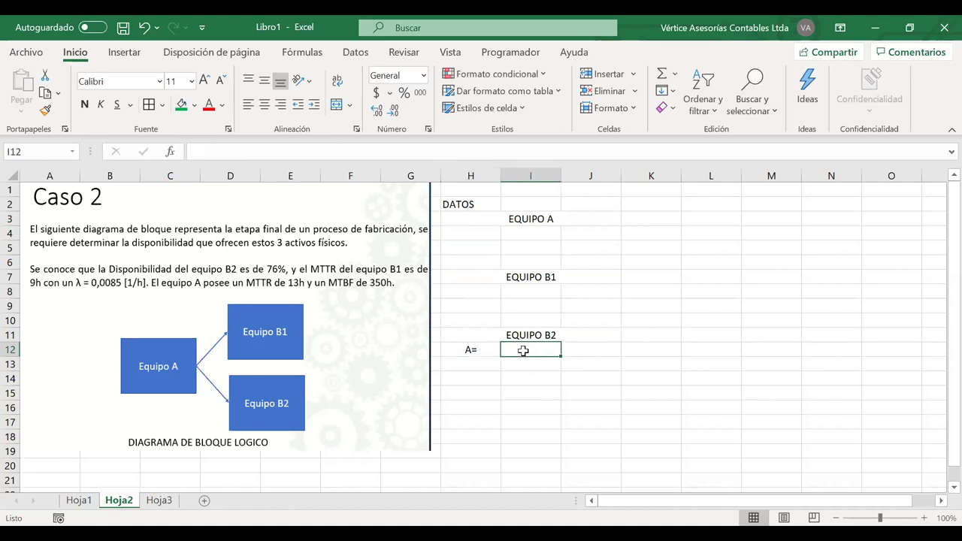
type("7")
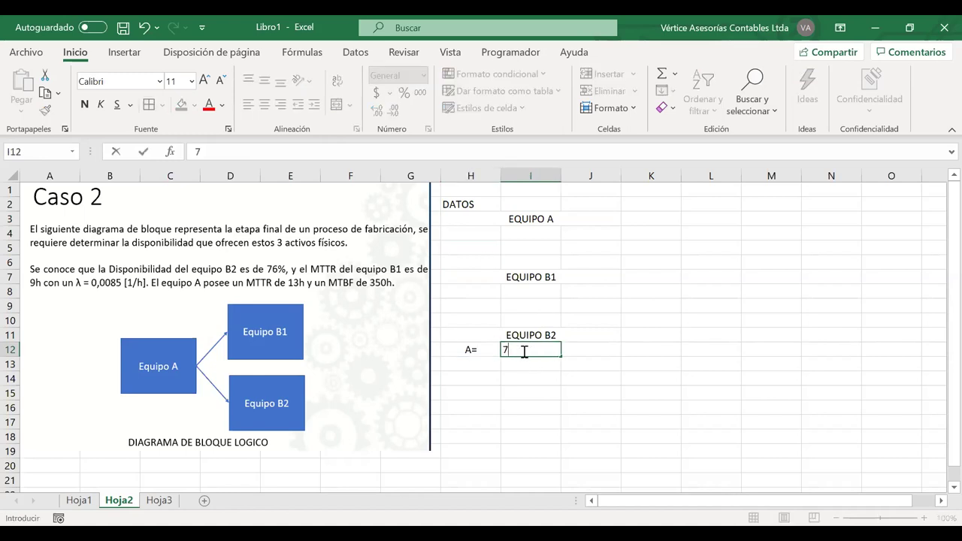
key("Escape")
left_click_drag(594, 263, 474, 277)
left_click(517, 348)
left_click(404, 93)
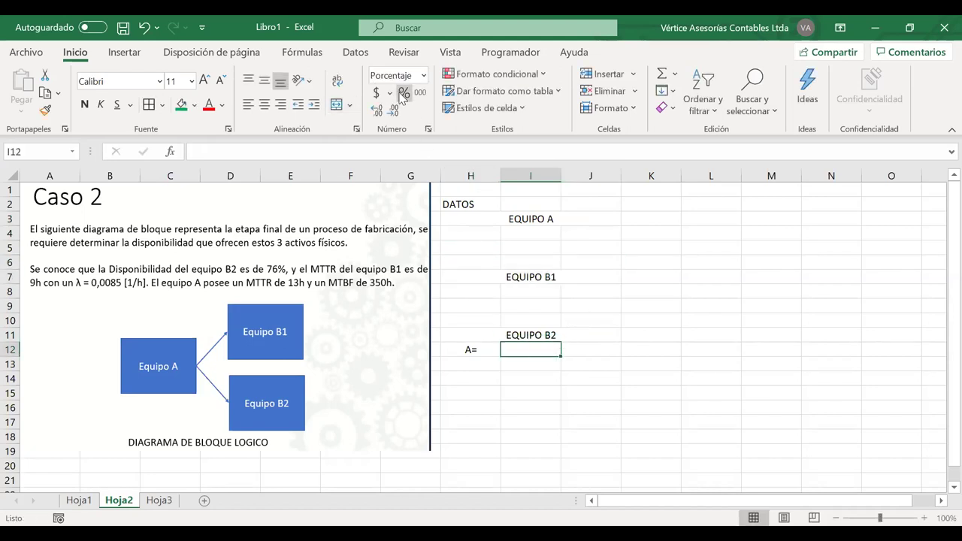
Enter 76% as the EQUIPO B2 availability in I12.
type("76")
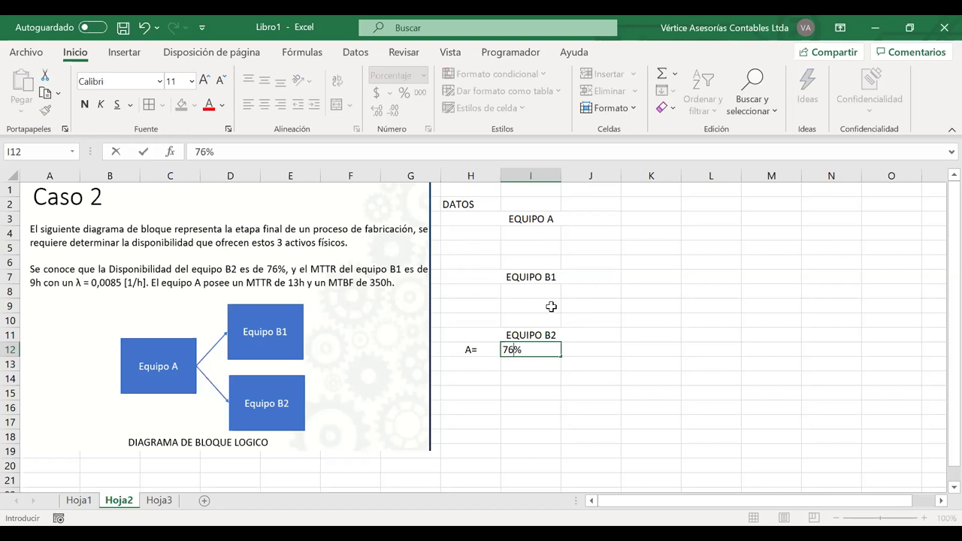
key("Return")
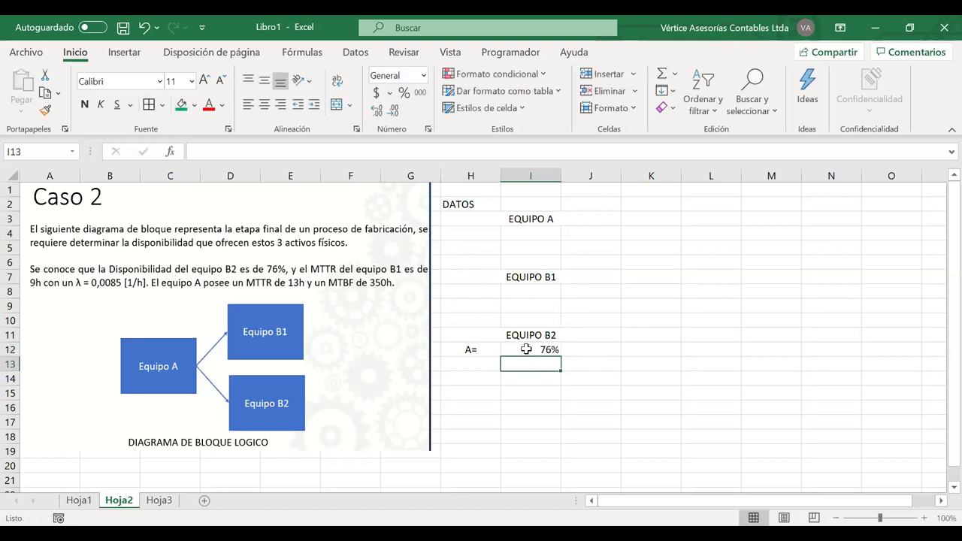
left_click_drag(486, 348, 549, 347)
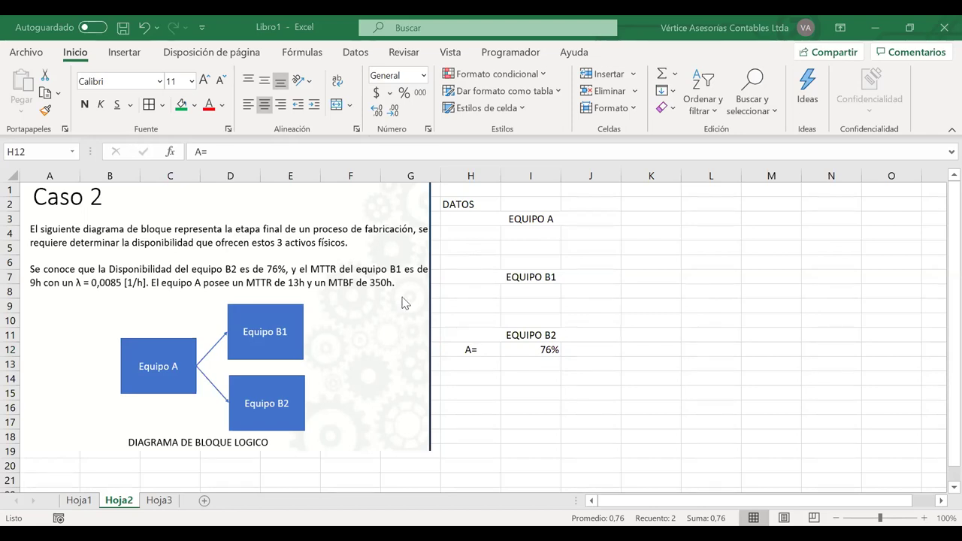
Enter the label MTTR= in H8 under EQUIPO B1 and center it.
left_click(470, 290)
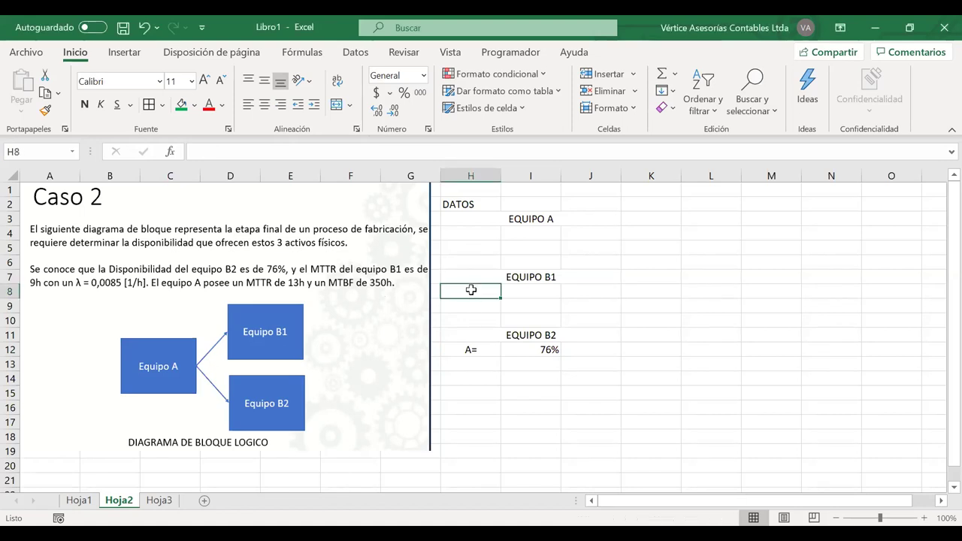
type("MTTR=")
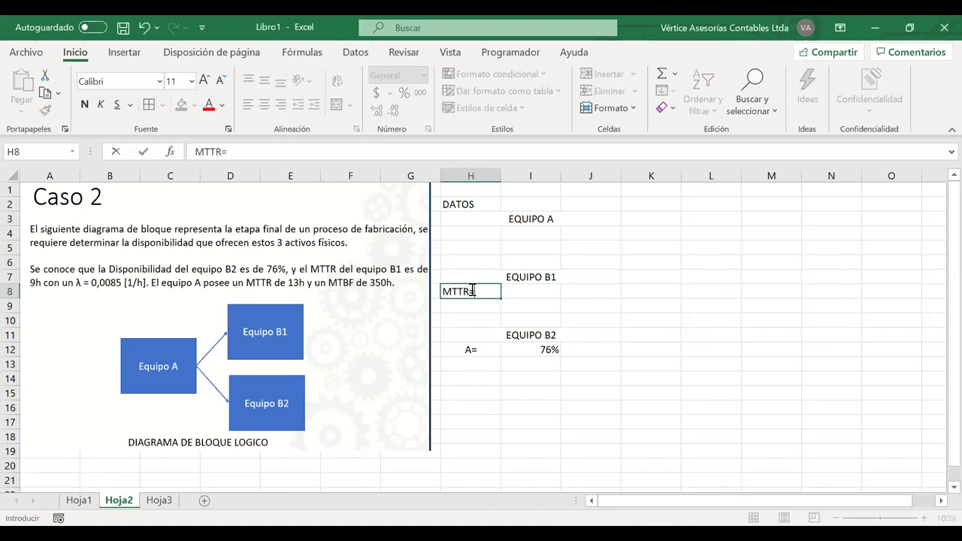
key("Tab")
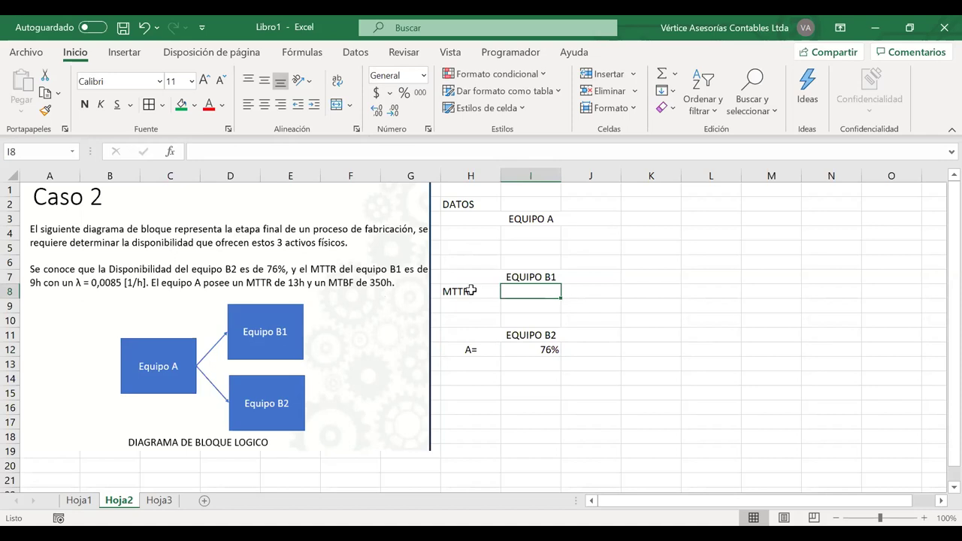
double_click(471, 290)
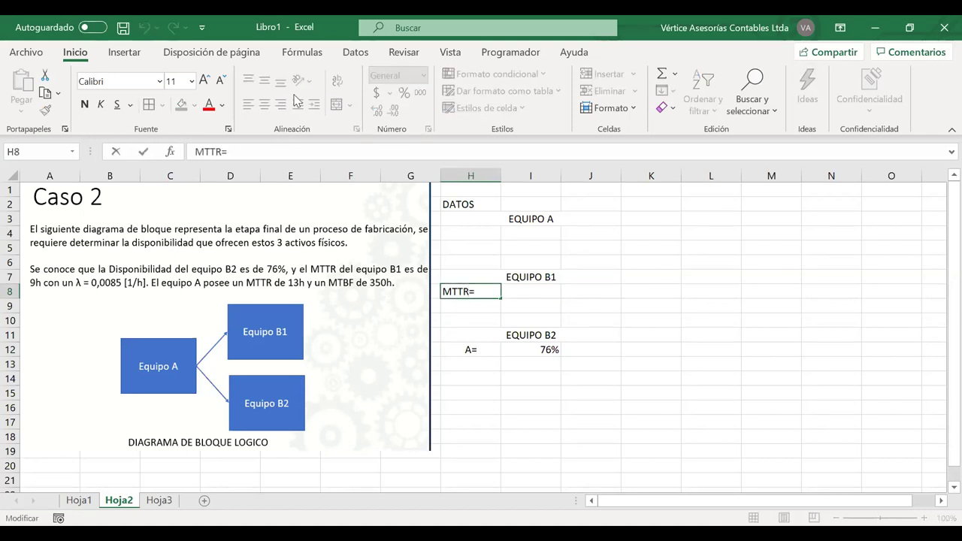
left_click(629, 361)
left_click(460, 289)
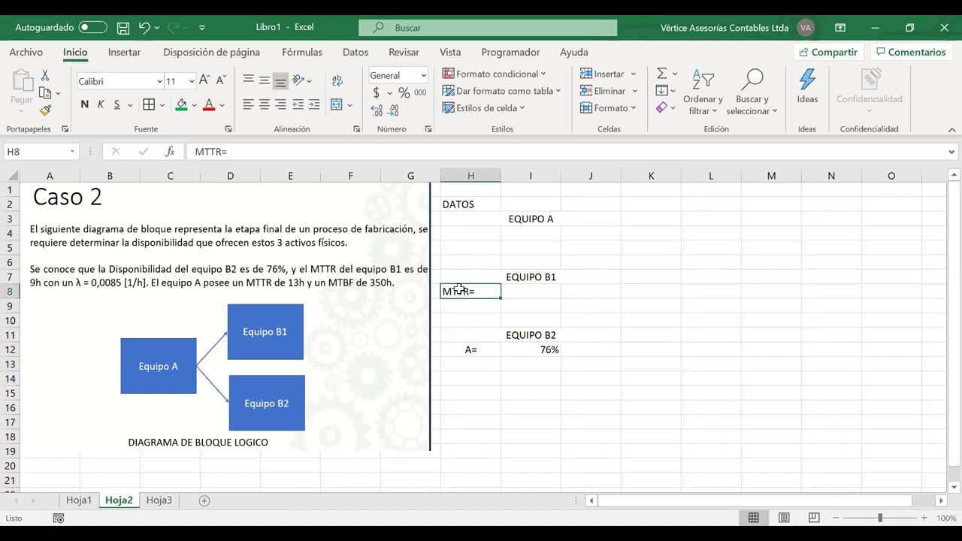
left_click(265, 104)
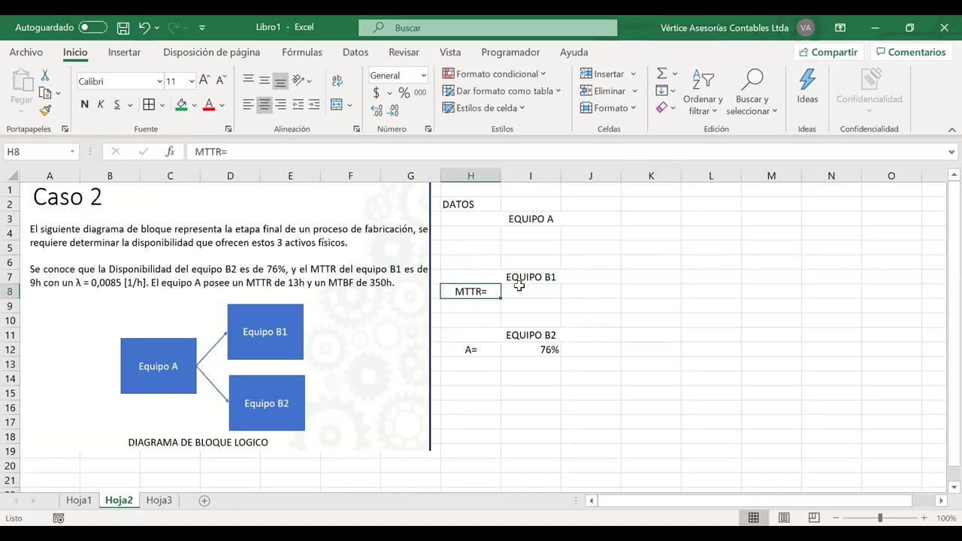
Enter the EQUIPO B1 MTTR value 9 in I8 with its unit h in J8.
left_click(518, 288)
type("9")
key("Tab")
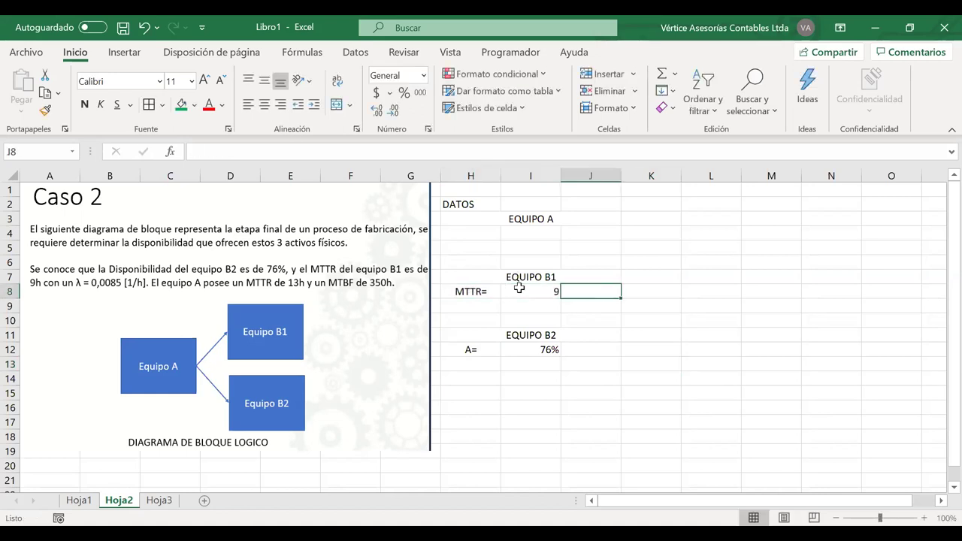
type("=")
key("BackSpace")
type("h")
Narrow column I and apply borders to all cells of the MTTR row H8:J8.
left_click(558, 177)
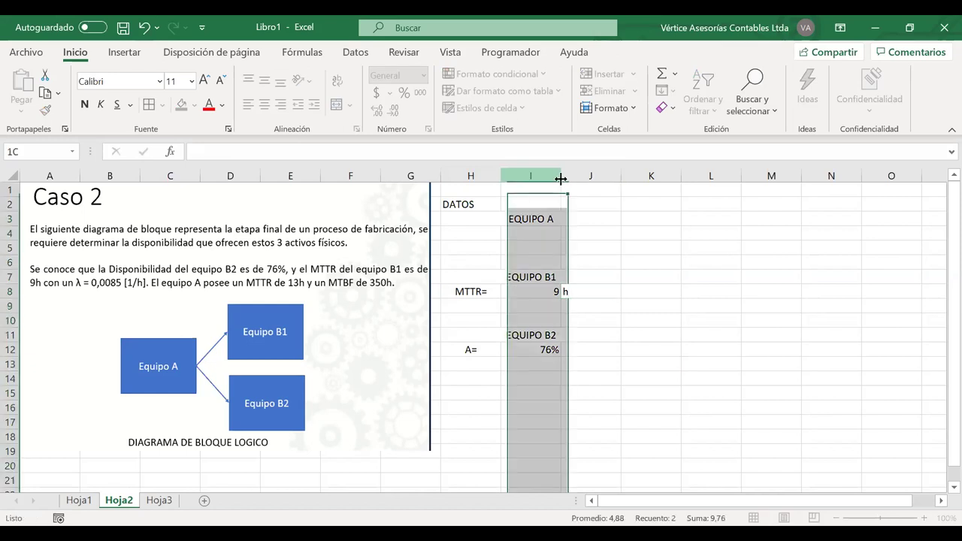
left_click_drag(560, 178, 536, 179)
left_click(517, 292)
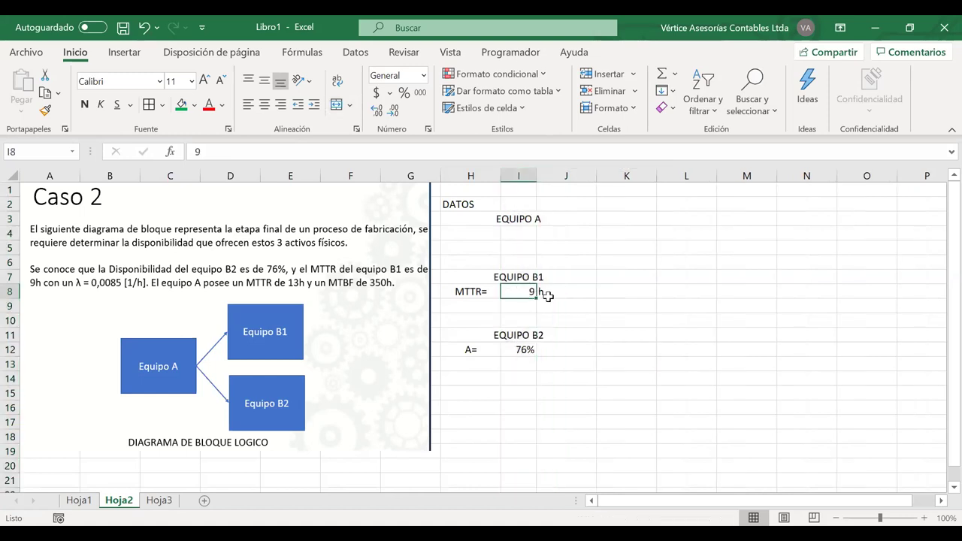
left_click_drag(474, 292, 582, 292)
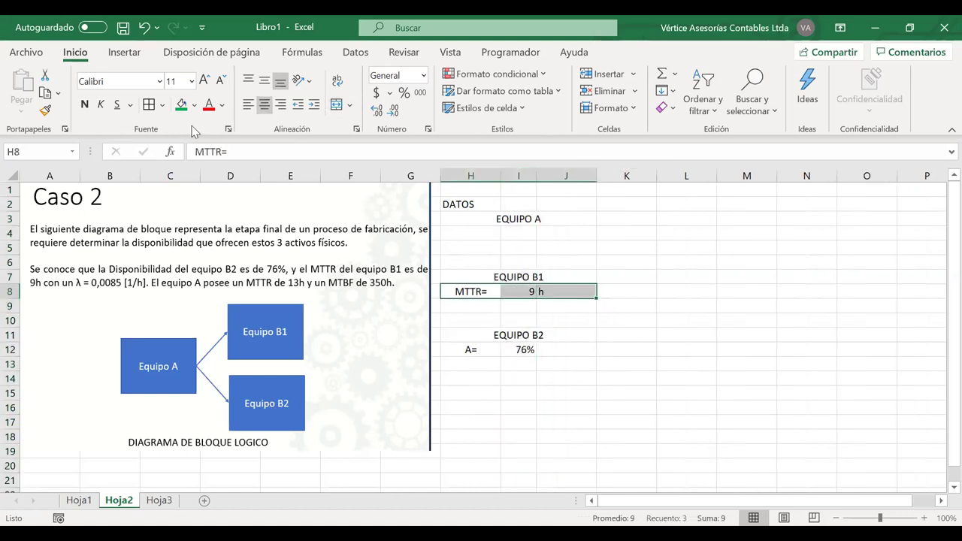
left_click(519, 306)
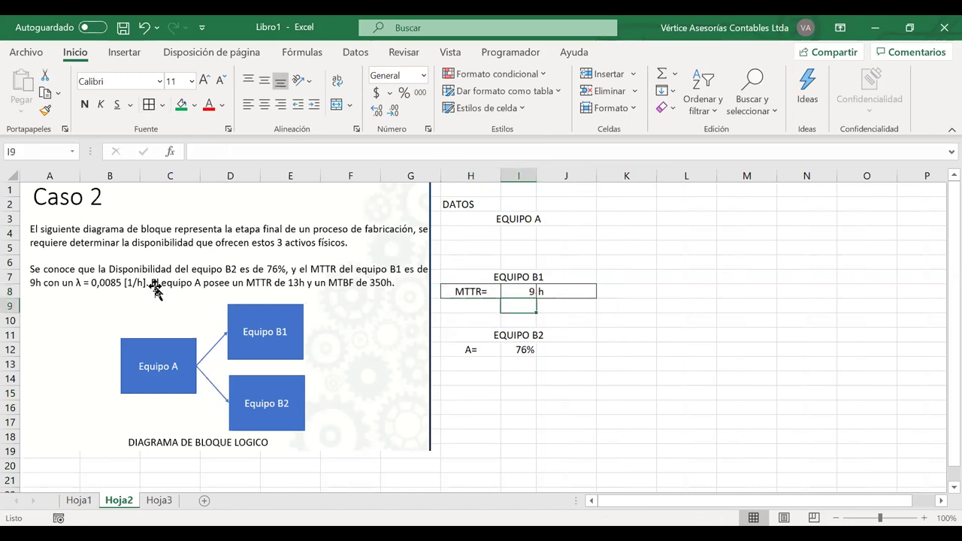
Enter the label λ= in H9, inserting the Greek small letter lambda as a symbol.
left_click(472, 306)
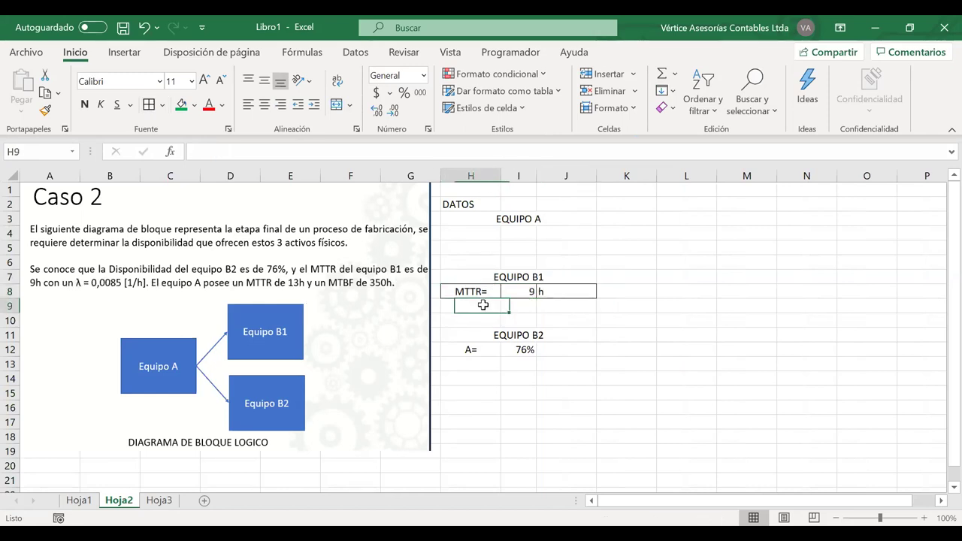
left_click(124, 53)
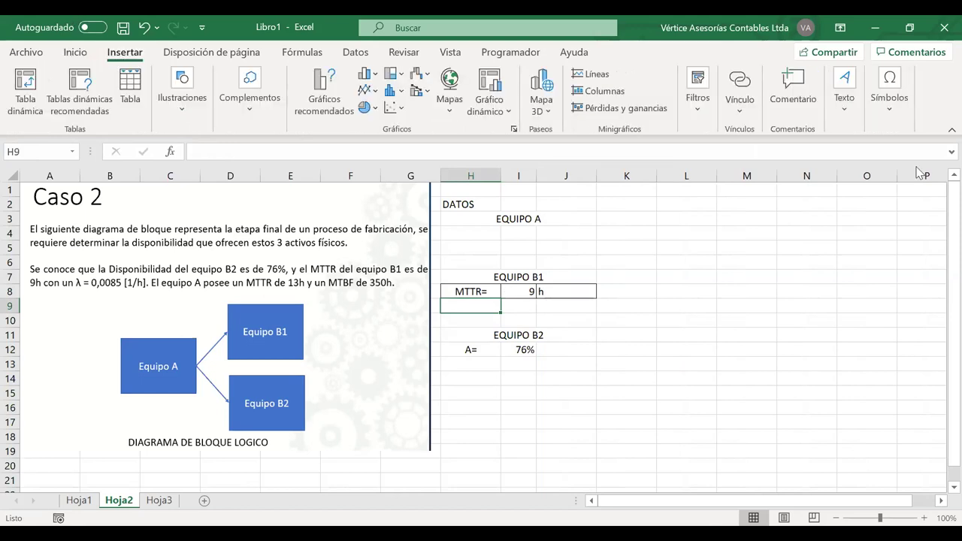
left_click(889, 90)
left_click(249, 337)
left_click(571, 408)
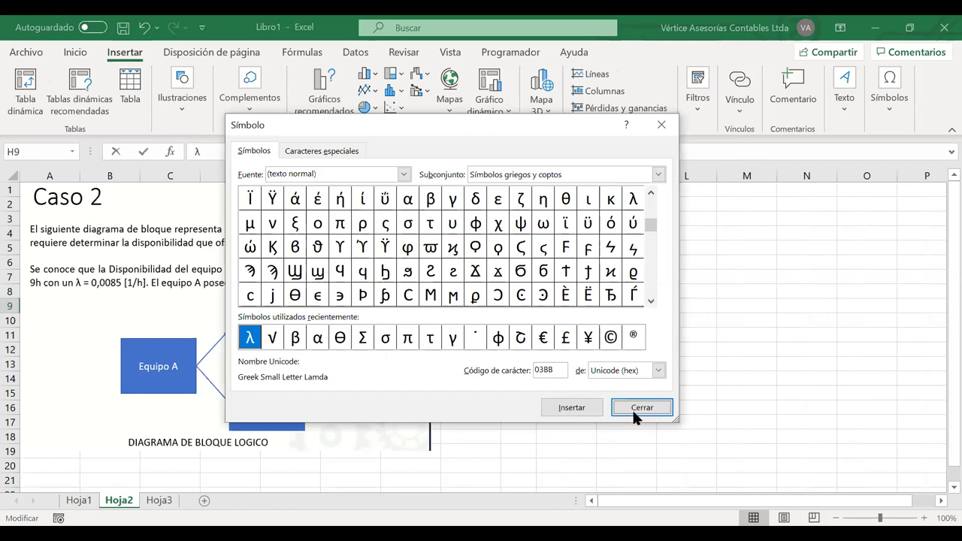
key("Escape")
type("=")
key("Tab")
Copy the formatting of the MTTR row H8:J8 to the λ row H9:J9.
left_click(478, 293)
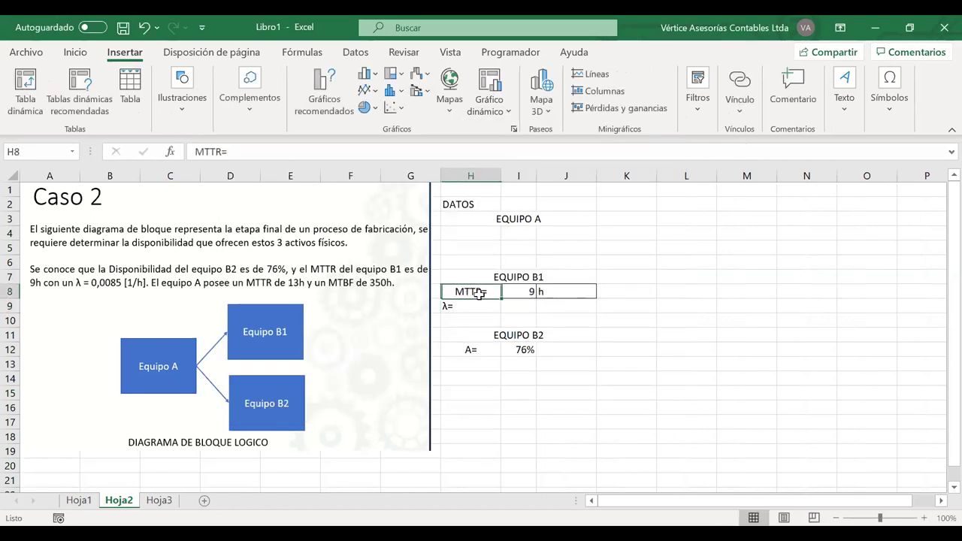
left_click_drag(477, 293, 564, 294)
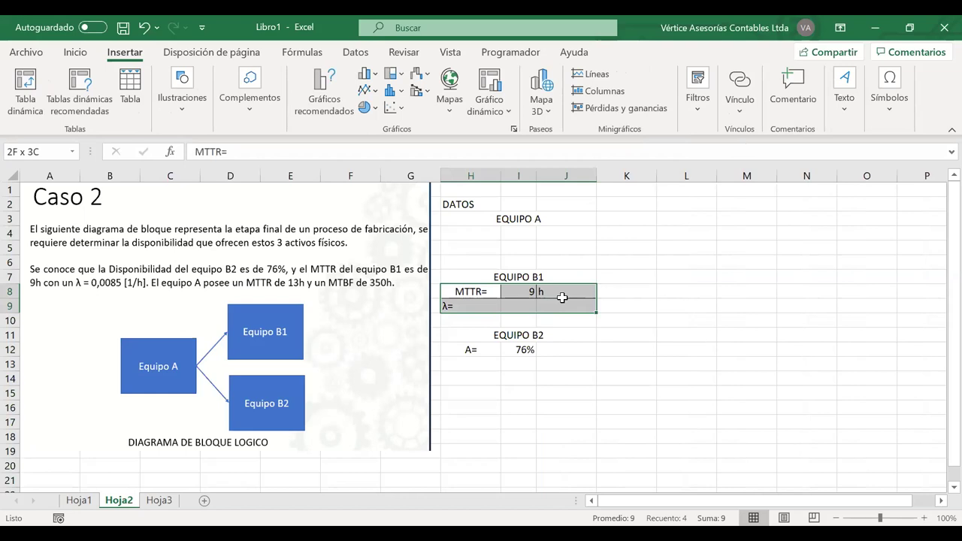
left_click(75, 53)
left_click(45, 110)
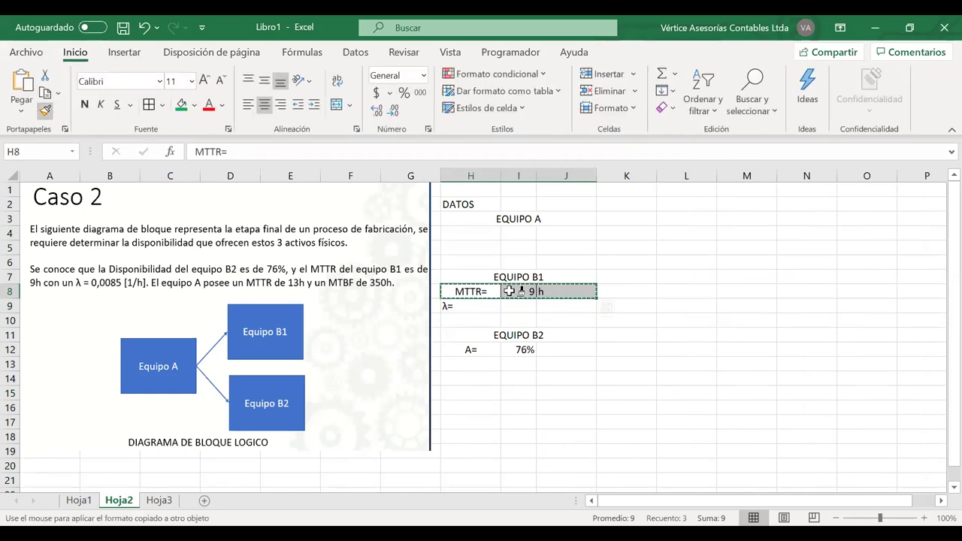
left_click_drag(496, 305, 562, 304)
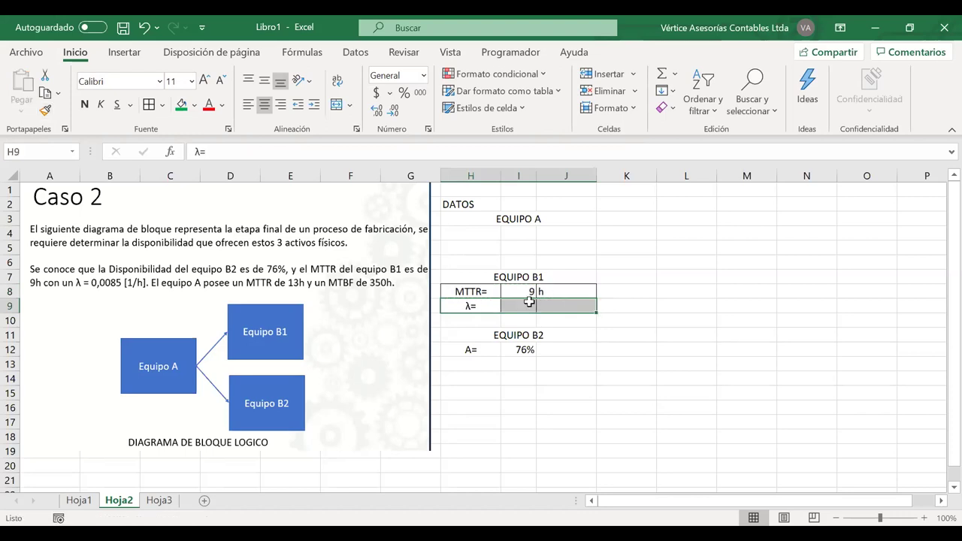
Enter the λ value 0,0085 in I9 with unit [1/h] in J9, and widen column I to show all its decimals.
left_click(528, 303)
type("0")
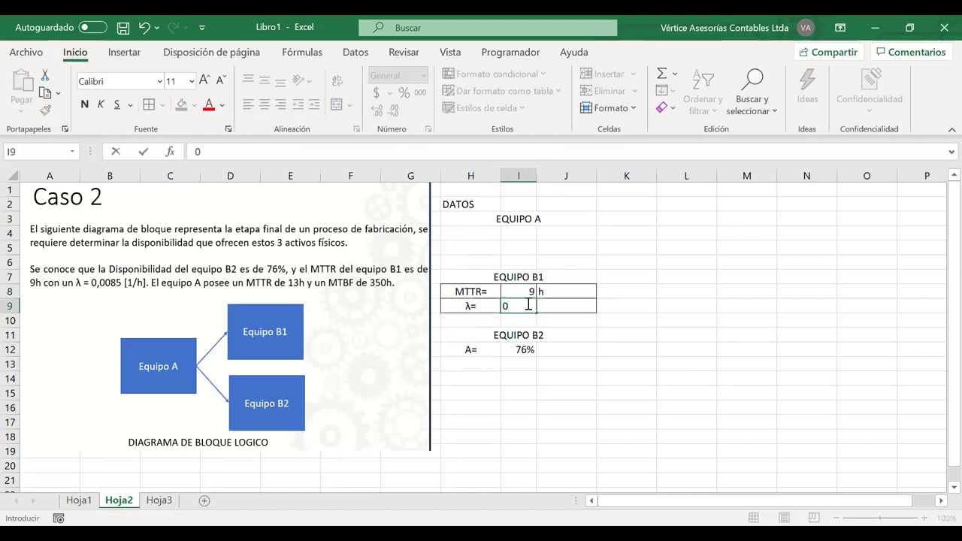
type(",0085")
left_click(552, 306)
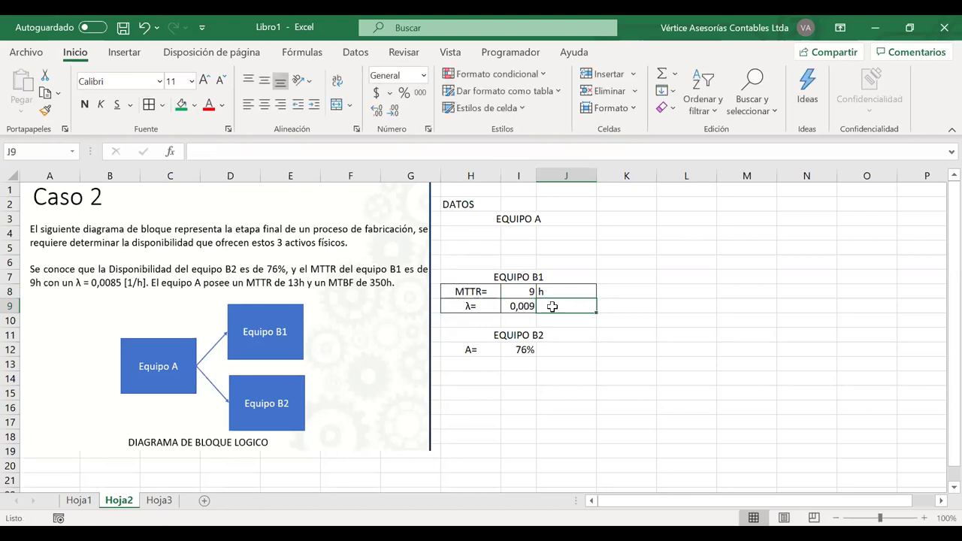
type("[1/")
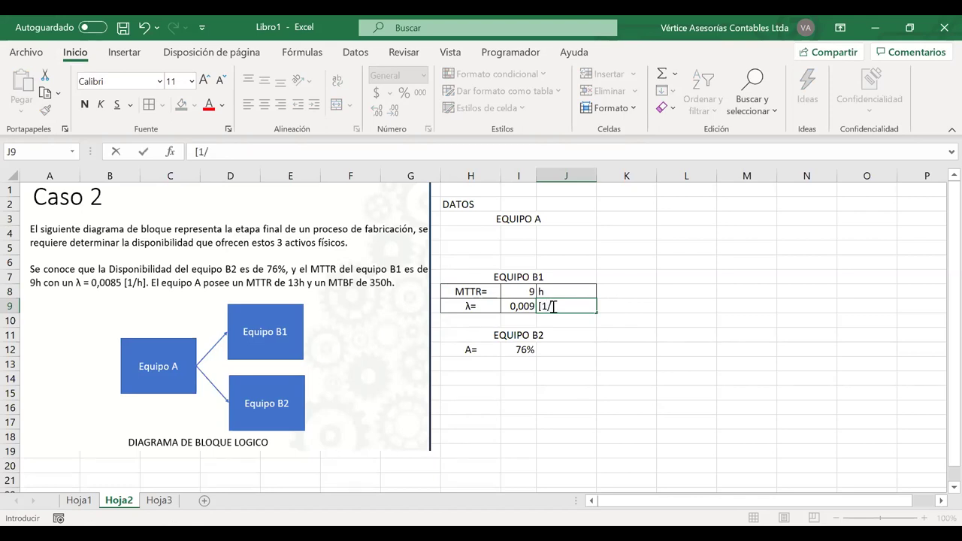
type("h]")
left_click(533, 320)
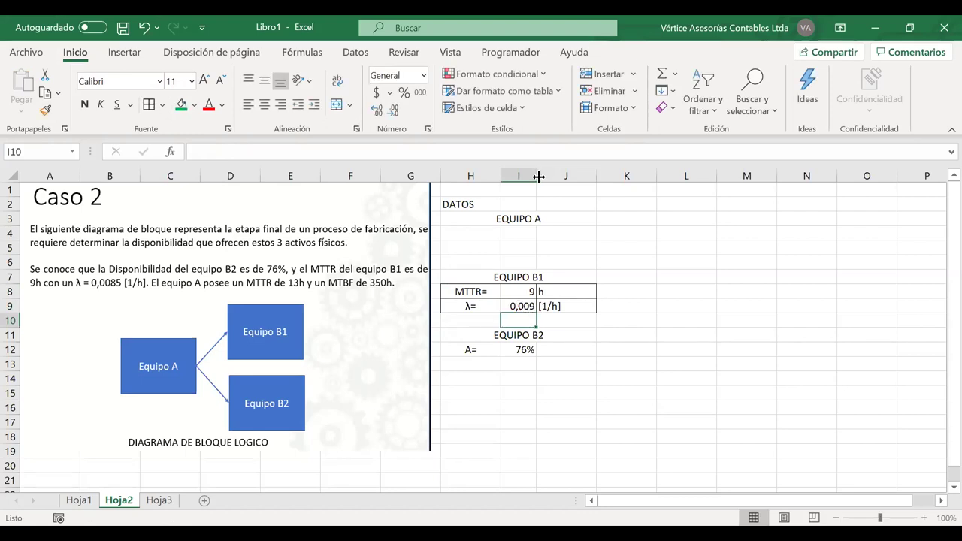
left_click_drag(549, 176, 551, 176)
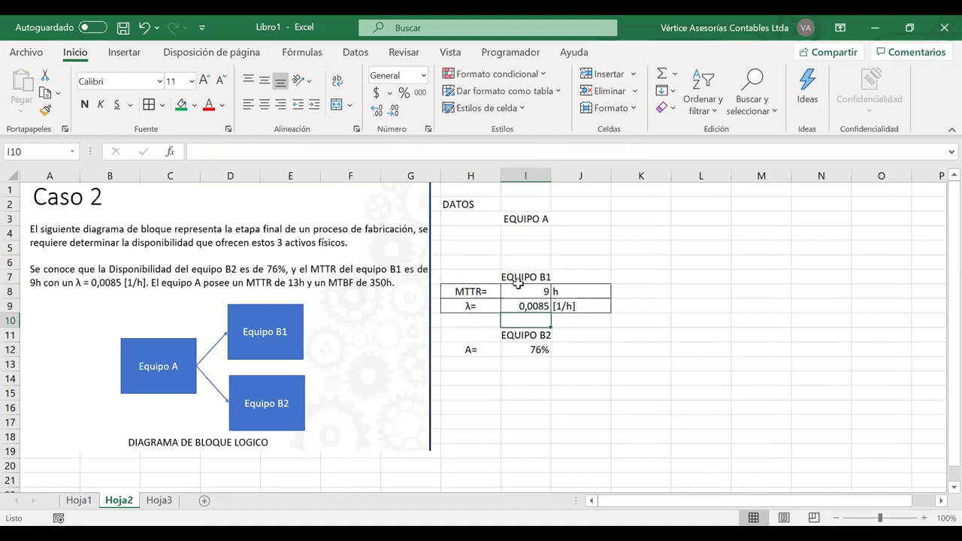
Apply borders to H10:J10 and enter the centered label MTBF= in H10.
left_click(469, 320)
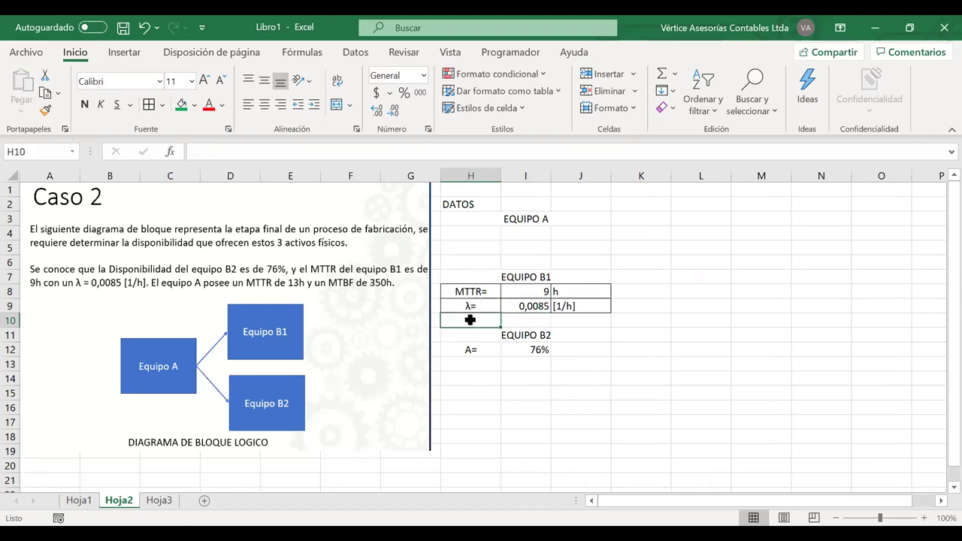
left_click(571, 319, "shift")
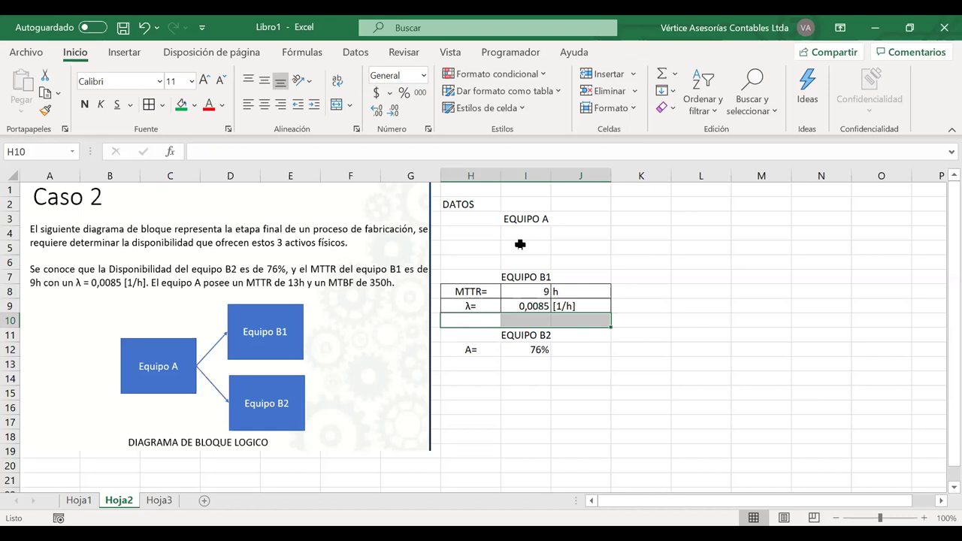
left_click(478, 320)
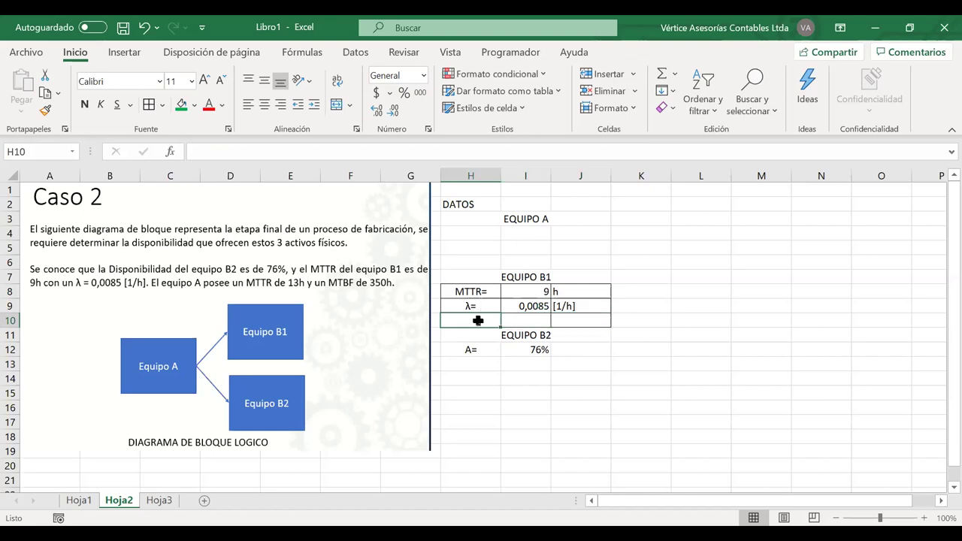
type("m")
key("BackSpace")
key("BackSpace")
type("MTB")
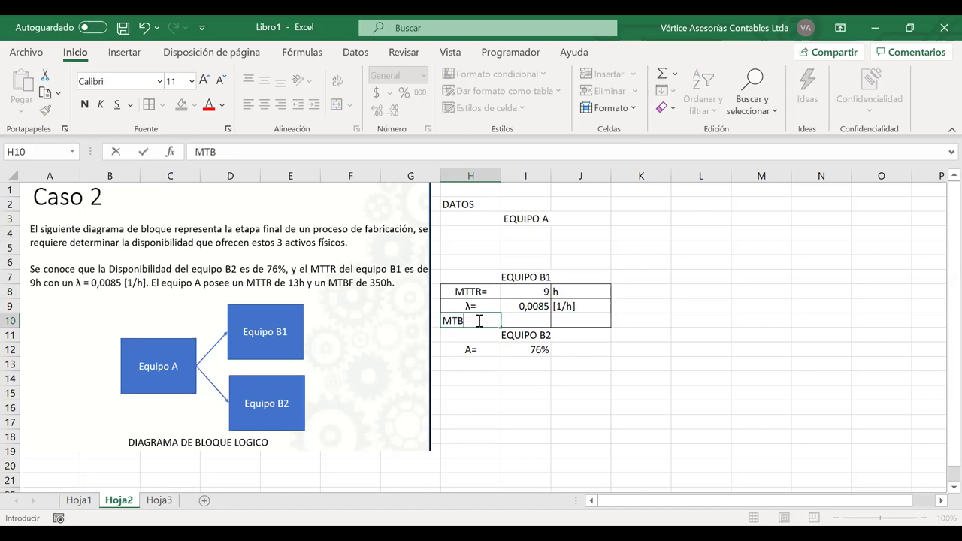
type("F=")
key("ctrl+Return")
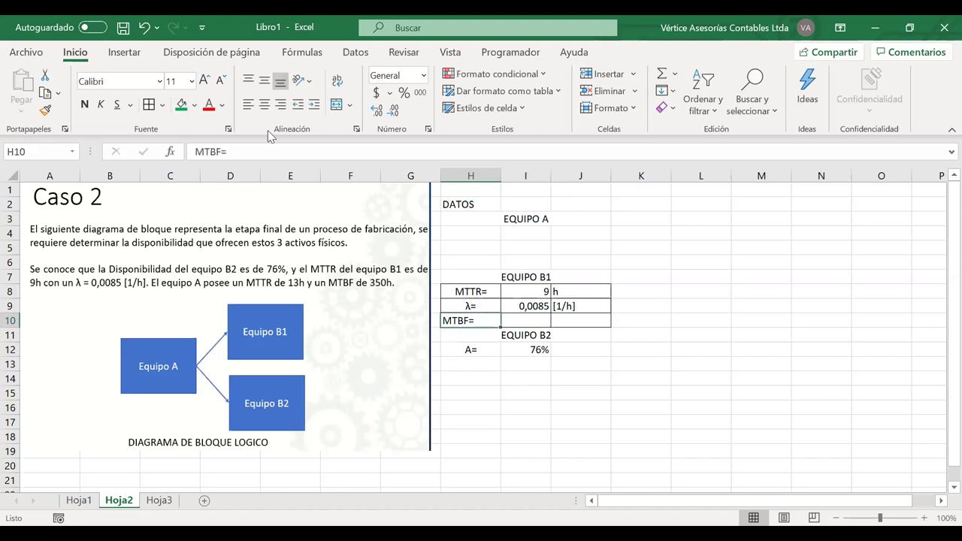
Calculate Equipo B1's MTBF in I10 with the formula =1/I9 and enter the unit h in J10.
left_click(524, 320)
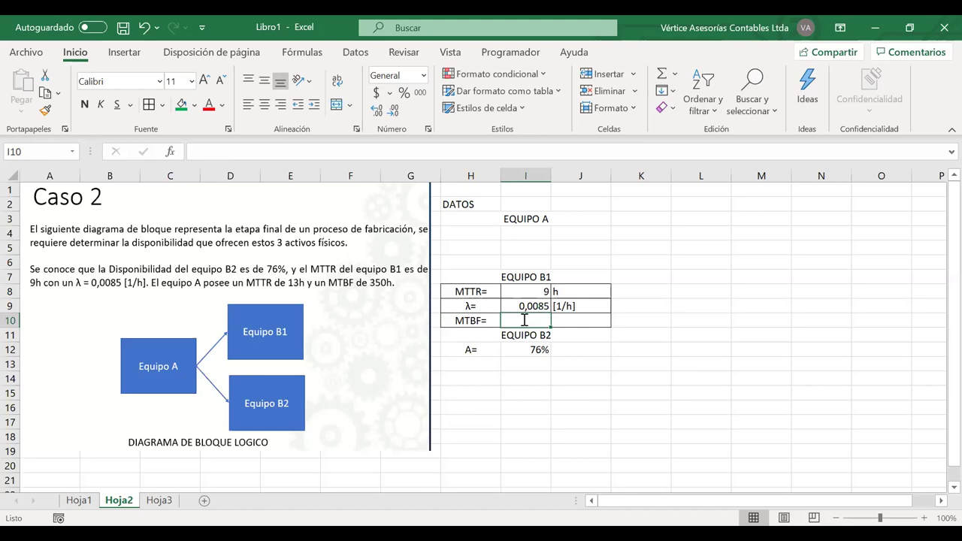
type("=")
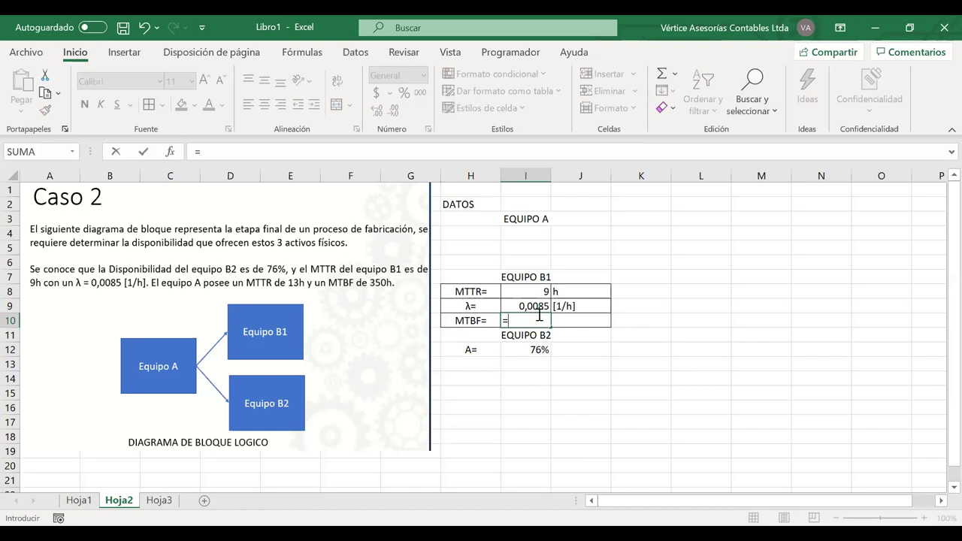
type("1/")
key("Up")
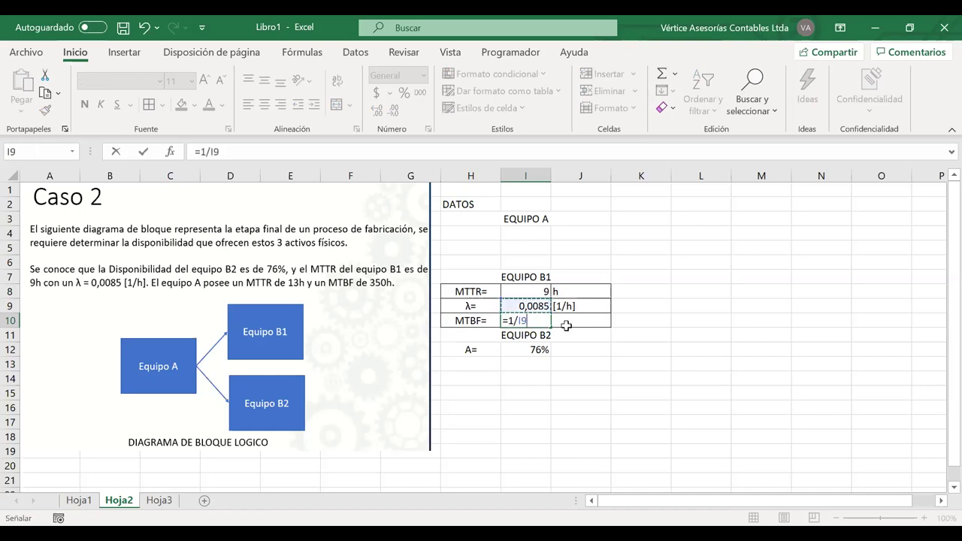
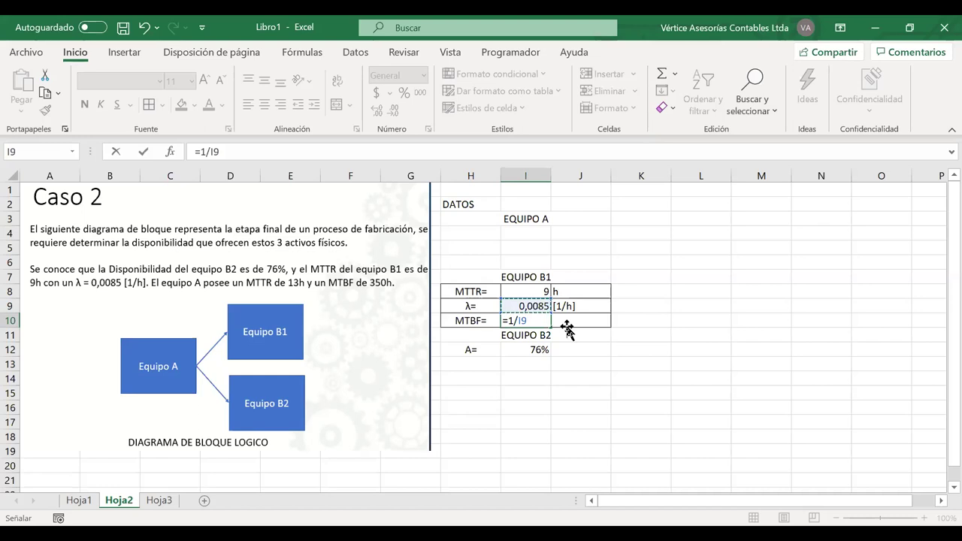
key("Return")
left_click(563, 320)
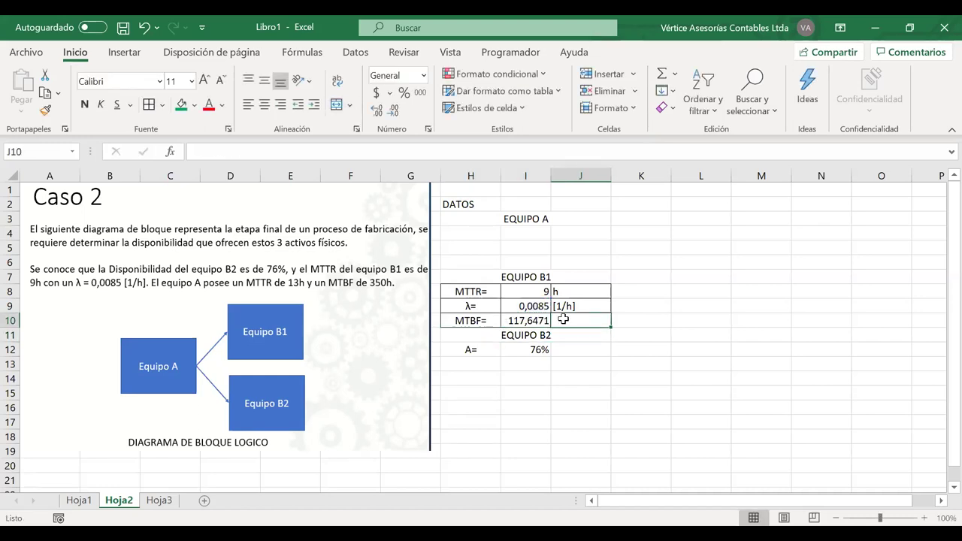
type("H")
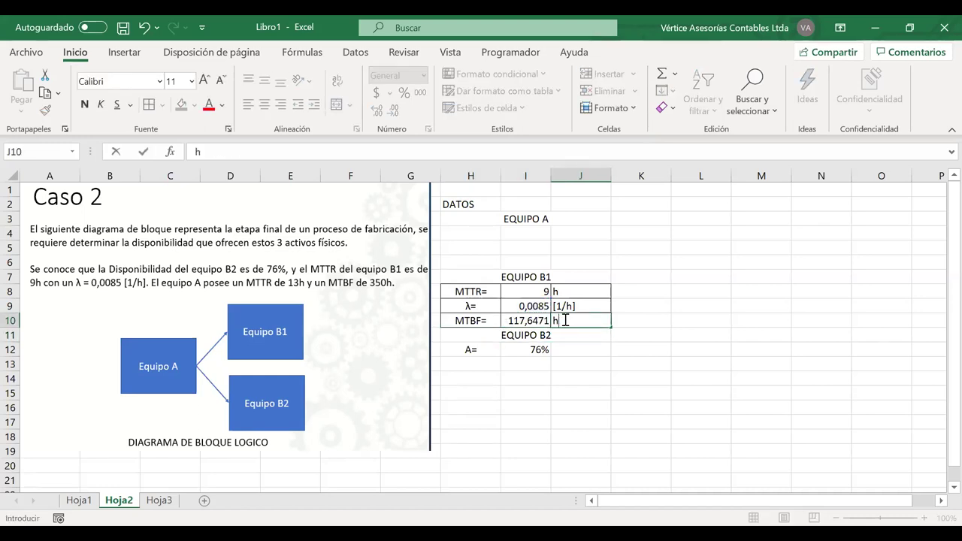
key("Return")
Copy the MTTR row H8:J8 to H4:J4 under EQUIPO A and set its value in I4 to 13.
left_click_drag(484, 350, 540, 349)
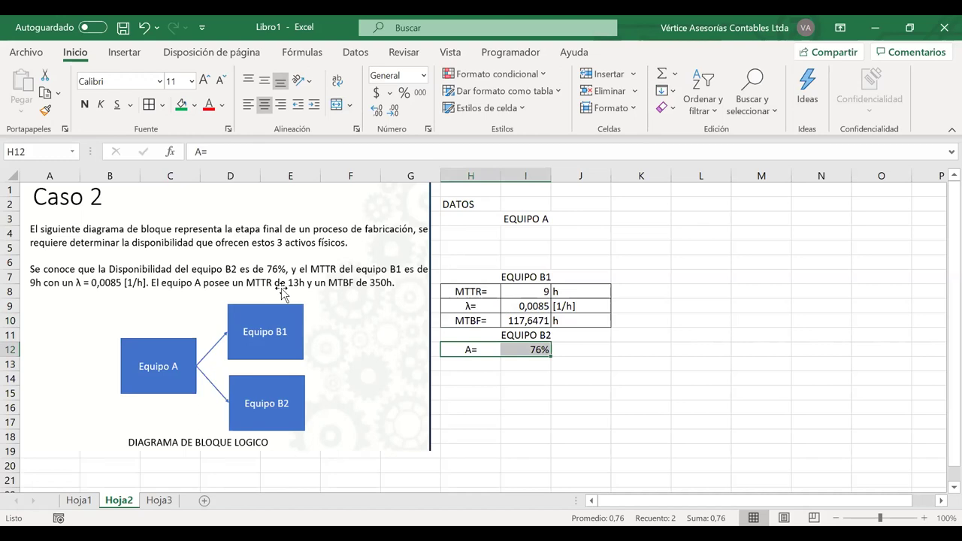
key("ctrl+v")
left_click(467, 299)
left_click(466, 293)
key("ctrl+c")
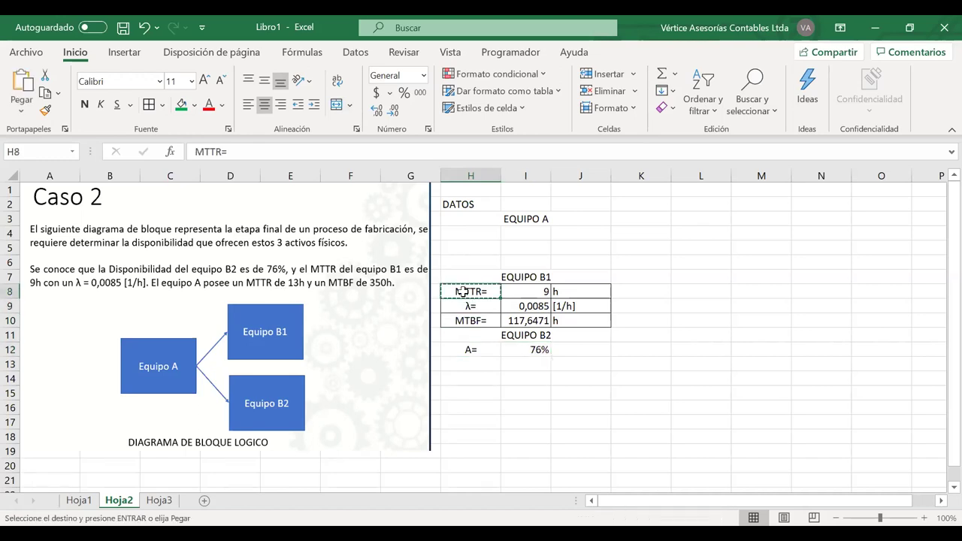
left_click(568, 292, "shift")
key("ctrl+c")
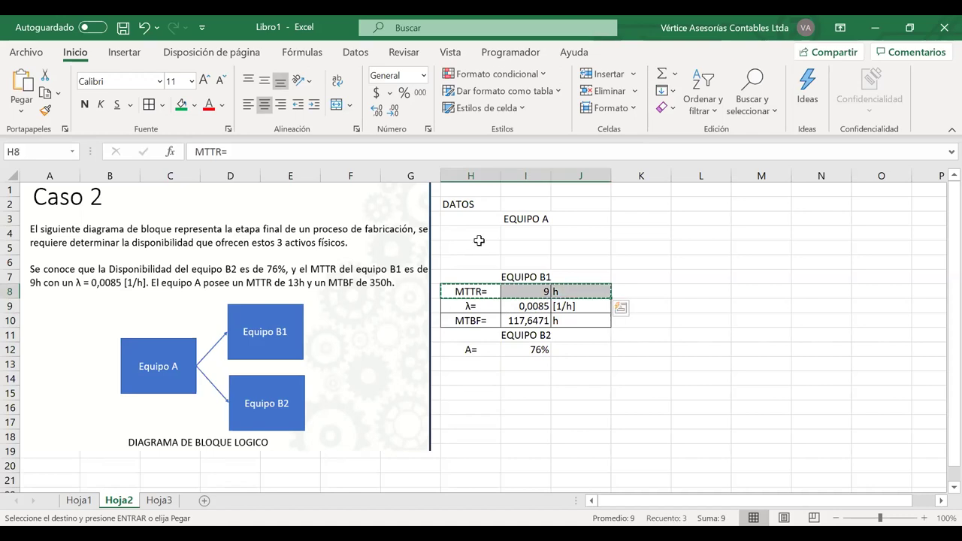
left_click(474, 233)
key("ctrl+v")
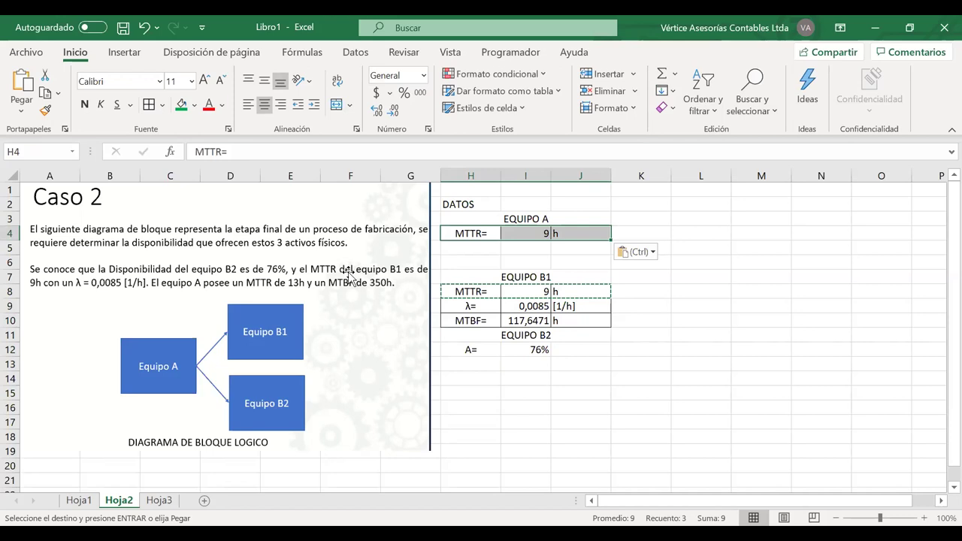
left_click(510, 236)
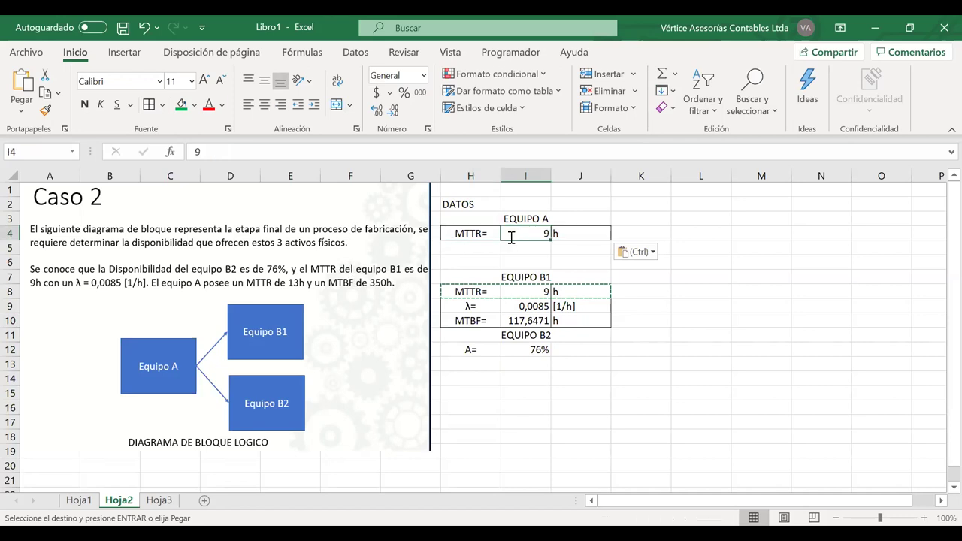
type("13")
key("Return")
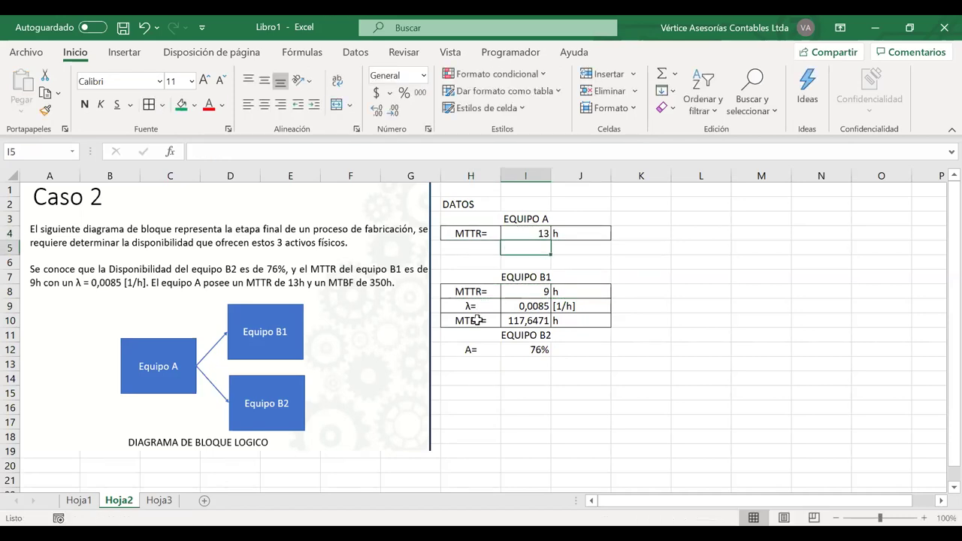
Copy the MTBF row H10:J10 to H5:J5 under EQUIPO A and set its value in I5 to 350.
left_click_drag(472, 320, 564, 320)
key("ctrl+c")
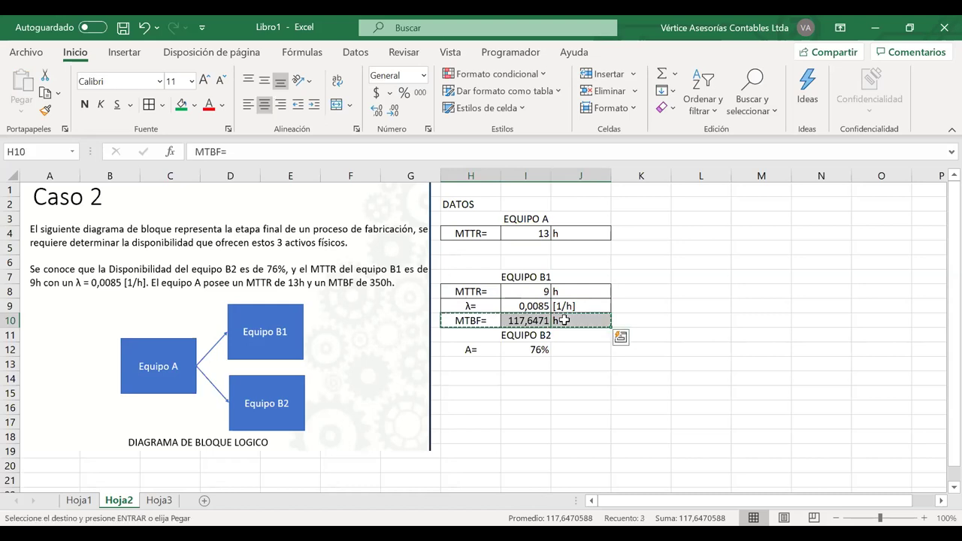
left_click(476, 246)
key("ctrl+v")
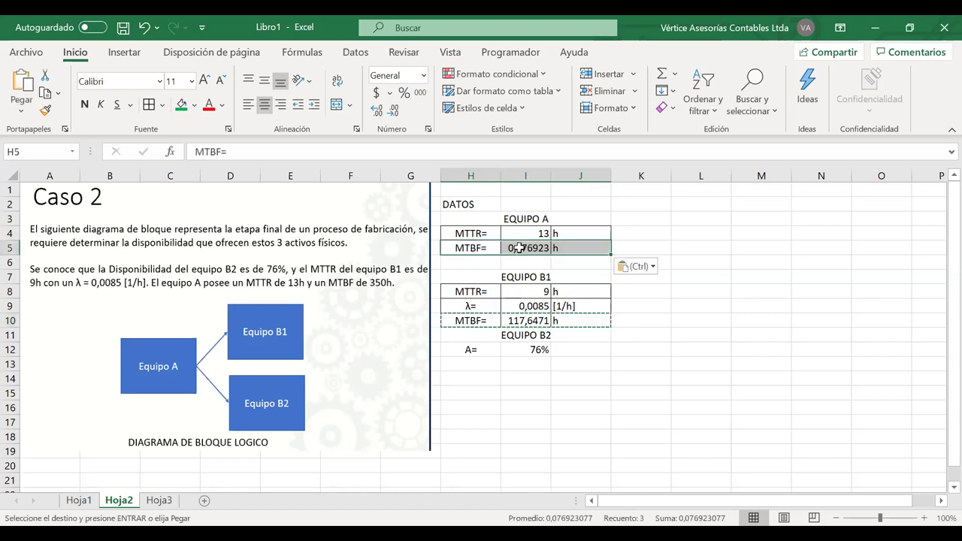
left_click(520, 248)
type("3")
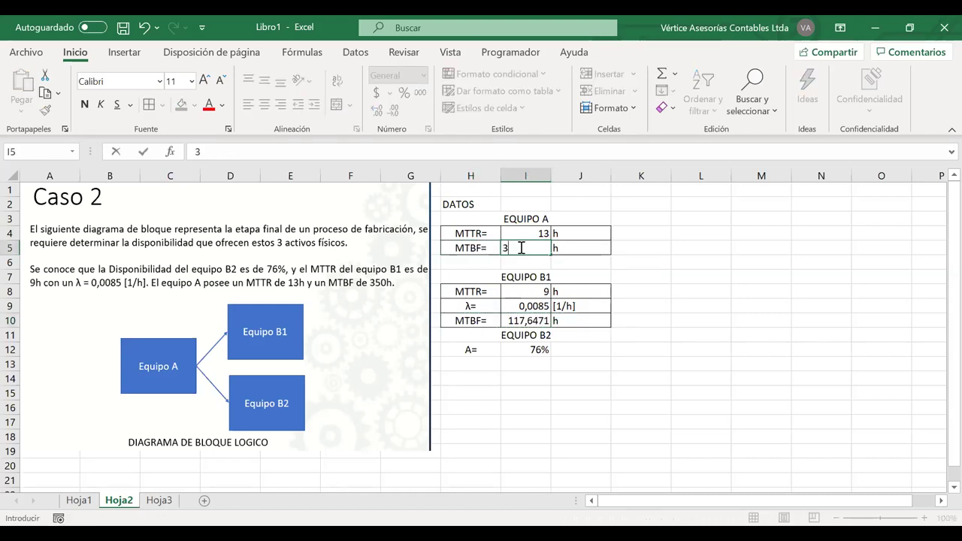
type("50")
key("Return")
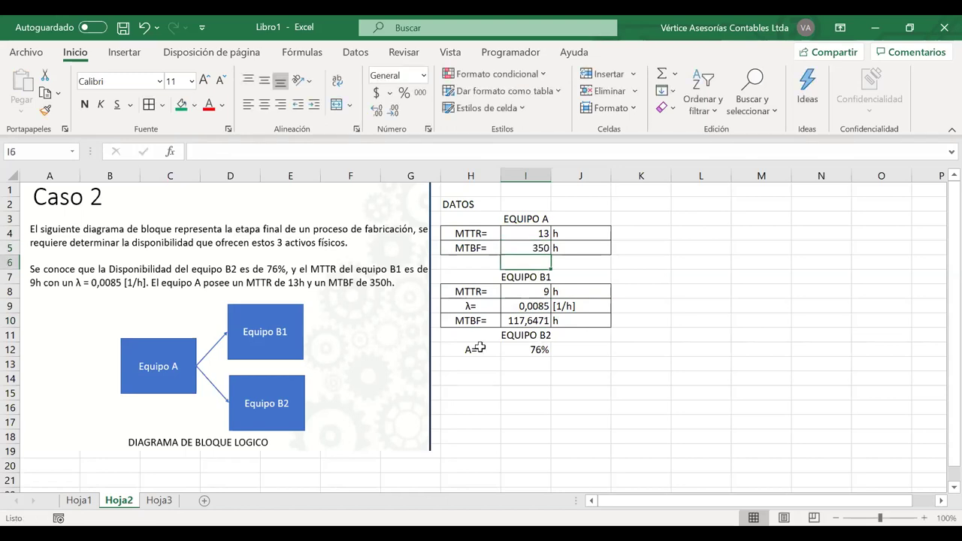
Narrow column K and enter the availability label A= in K3 beside EQUIPO A.
left_click_drag(481, 349, 558, 344)
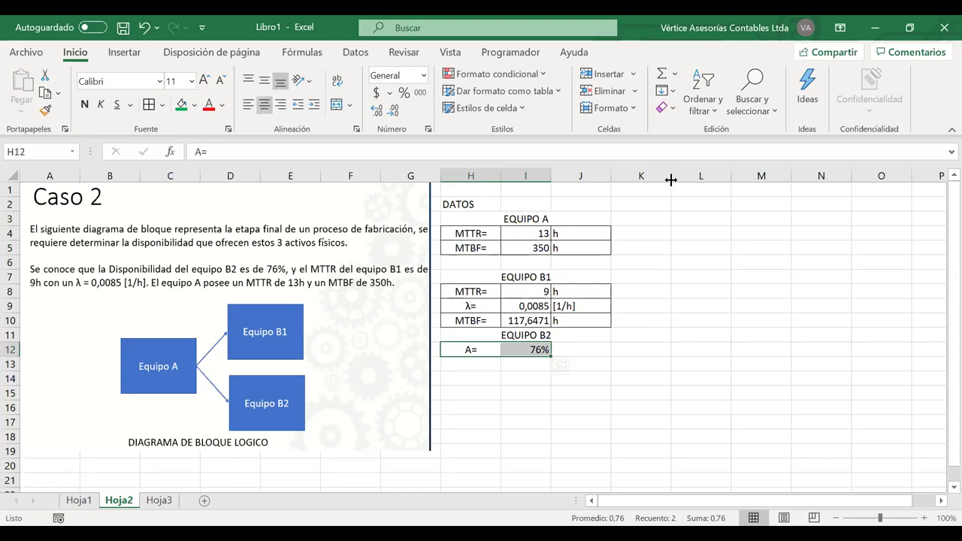
left_click_drag(670, 179, 640, 178)
left_click(625, 217)
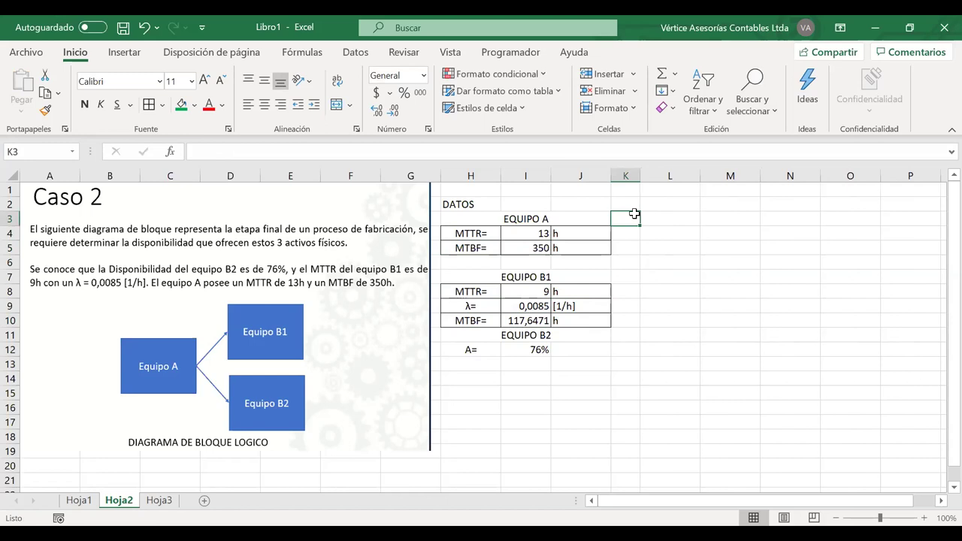
type("A=")
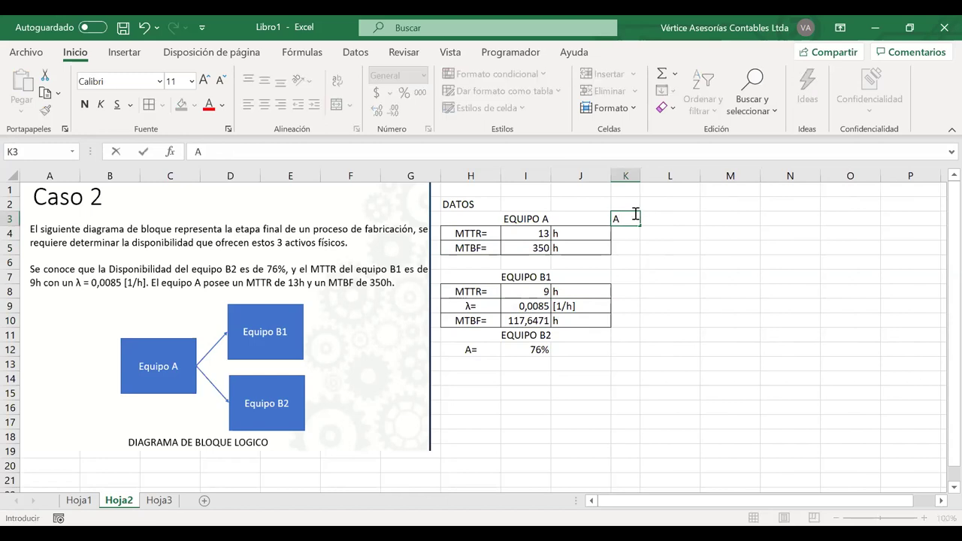
Calculate Equipo A's availability in L3 with the formula =I5/(I5+I4).
left_click(659, 220)
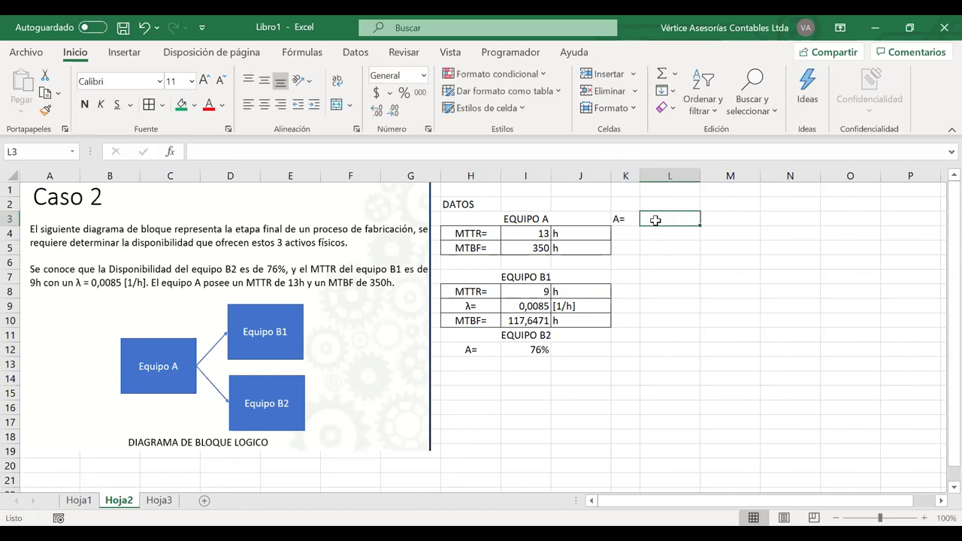
type("=")
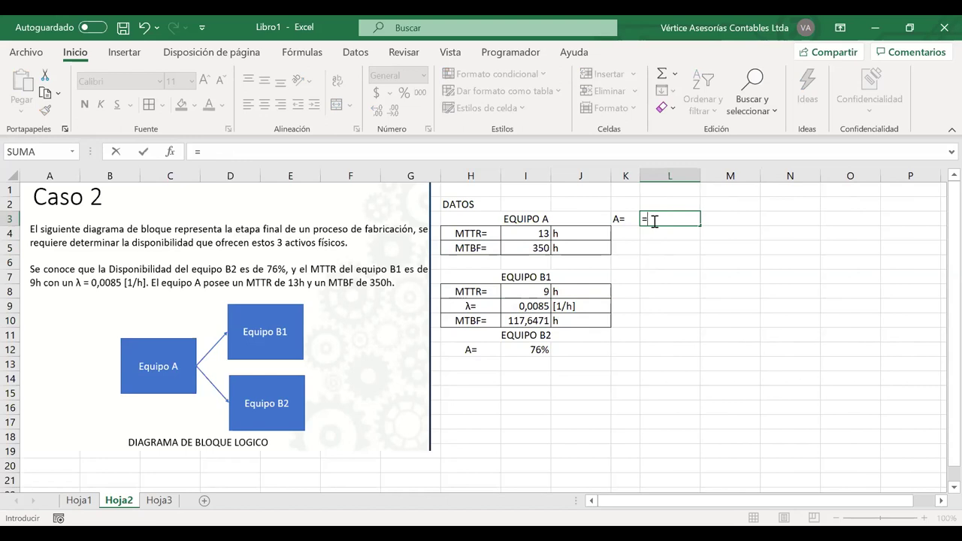
left_click(538, 245)
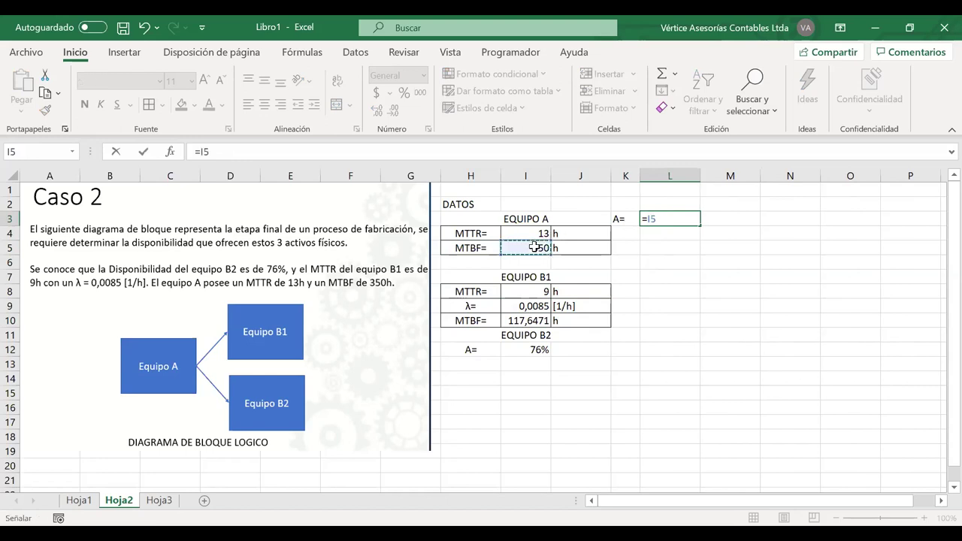
type("/(")
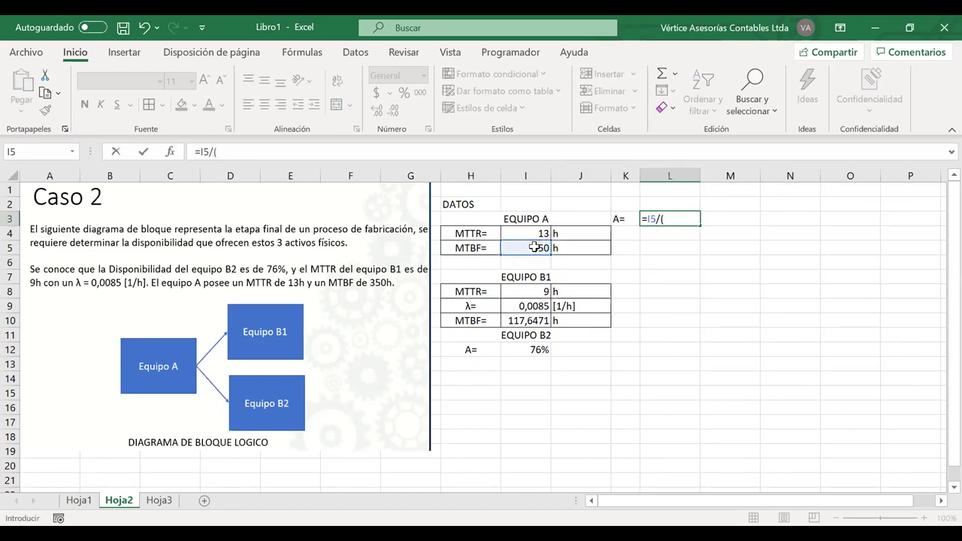
left_click(532, 247)
type("+")
left_click(528, 234)
type(")")
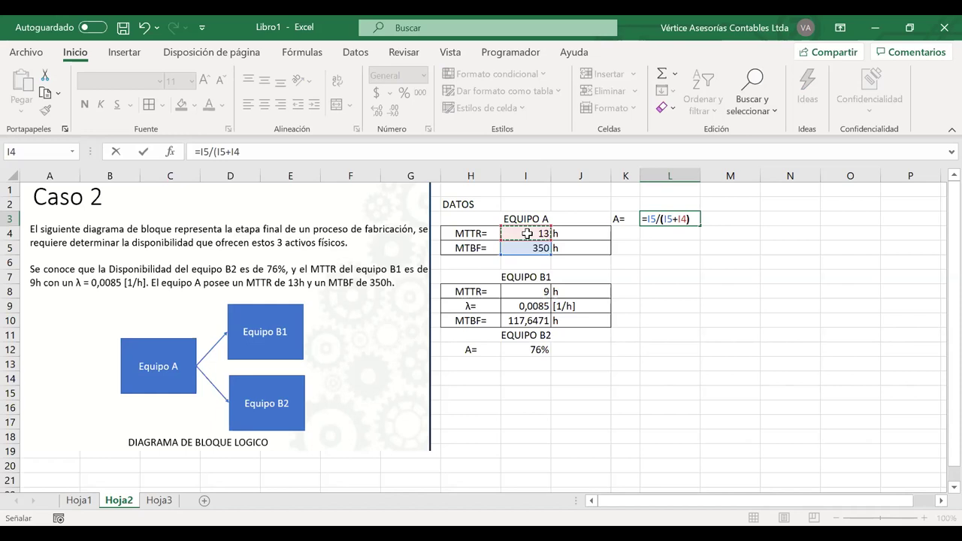
key("Return")
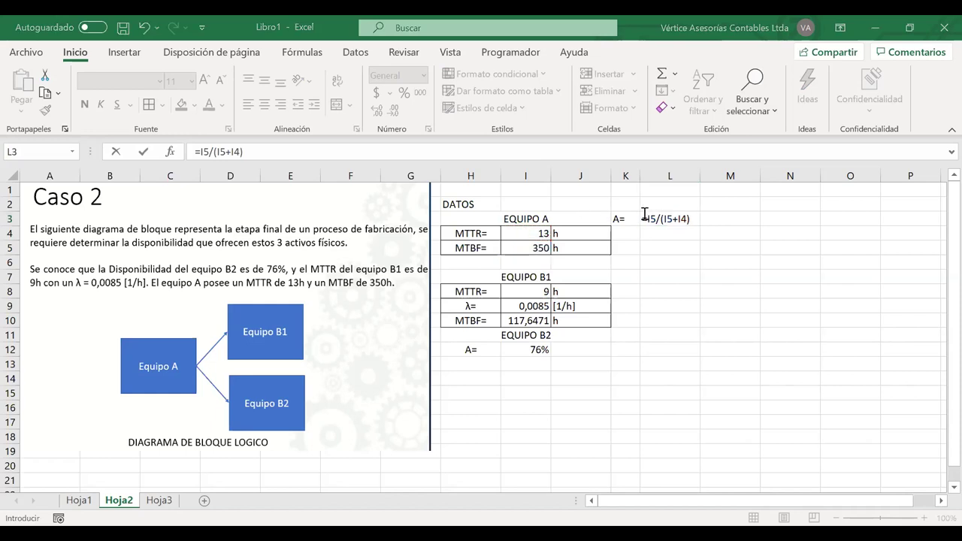
double_click(691, 219)
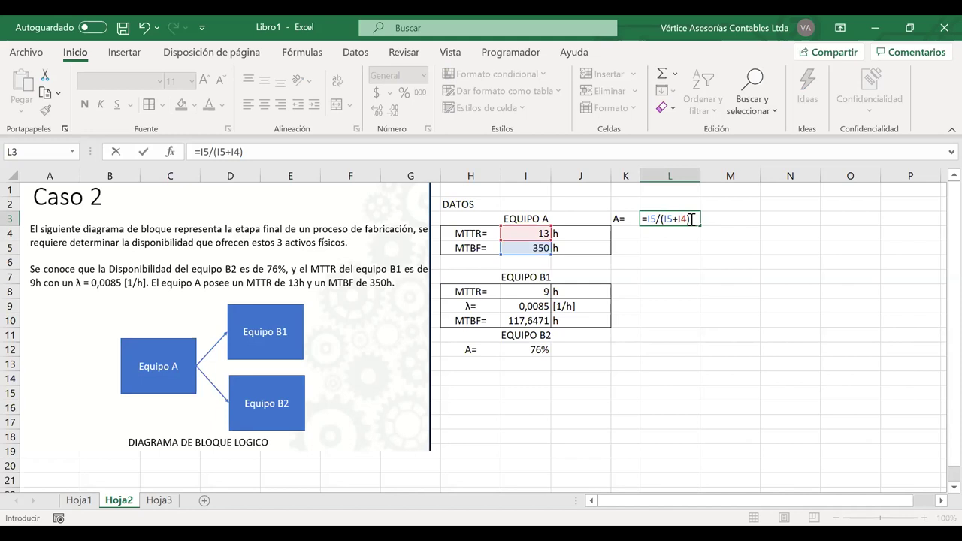
key("Return")
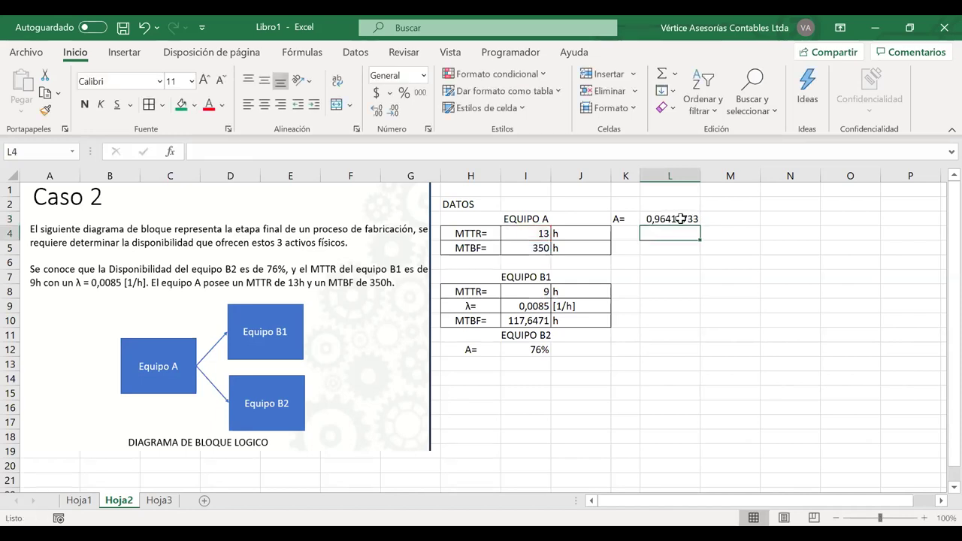
Format L3 as a percentage with three decimals and fit column L to its content.
left_click(680, 219)
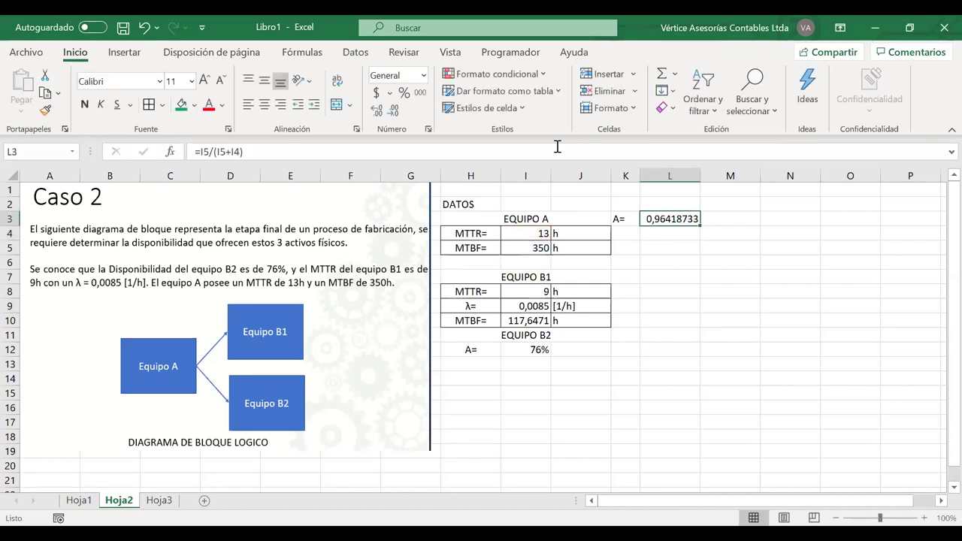
left_click(402, 94)
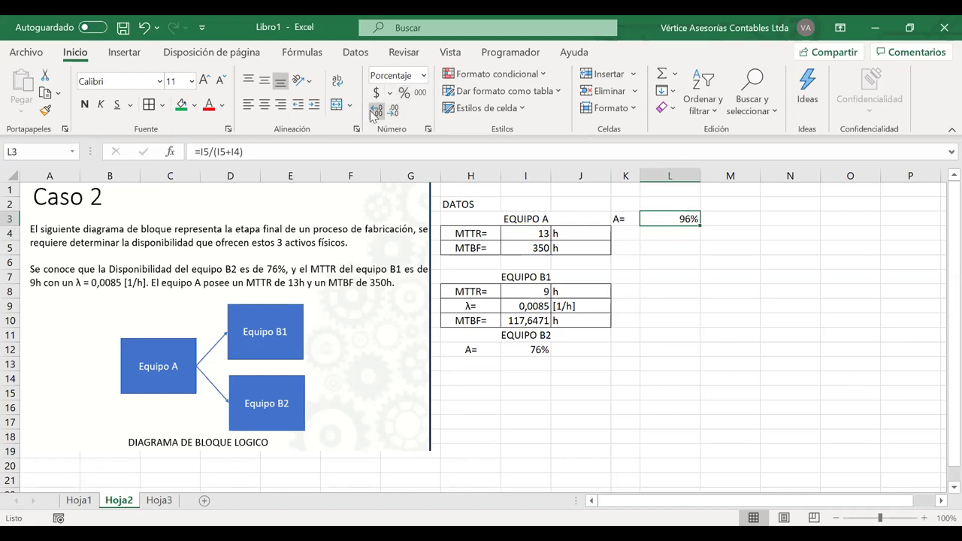
left_click(376, 110)
left_click(375, 111)
left_click(376, 111)
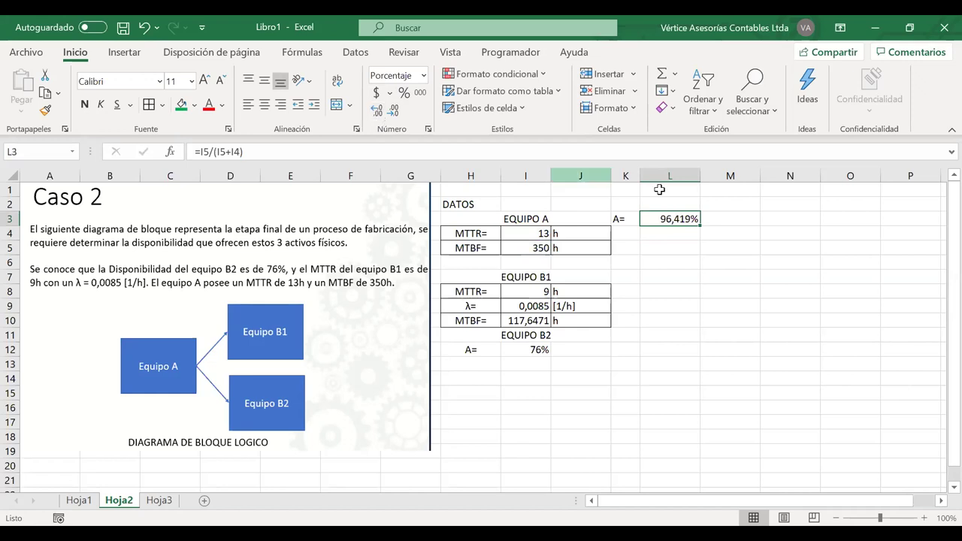
double_click(699, 175)
Fill the EQUIPO A heading and availability cells H3:L3 with light blue.
left_click(599, 212)
left_click_drag(599, 211, 672, 216)
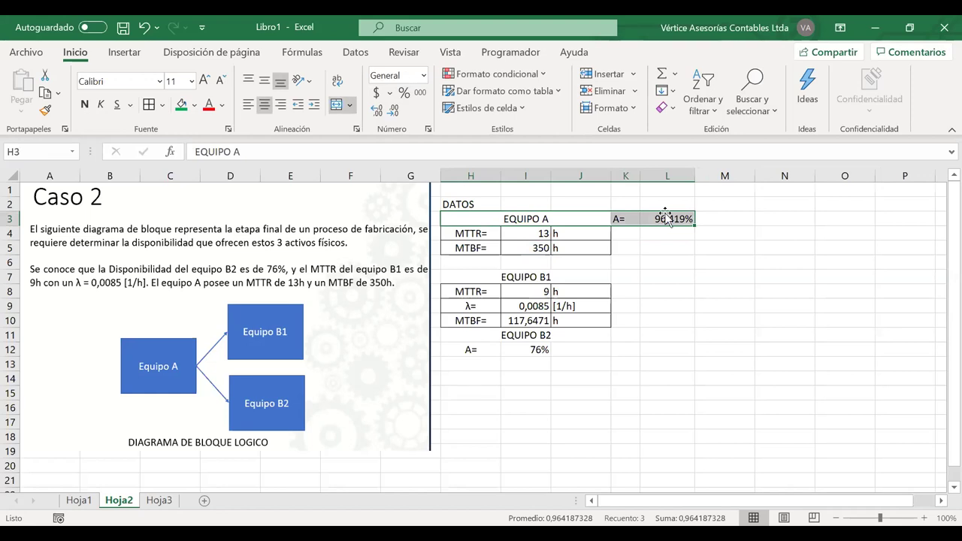
left_click(195, 105)
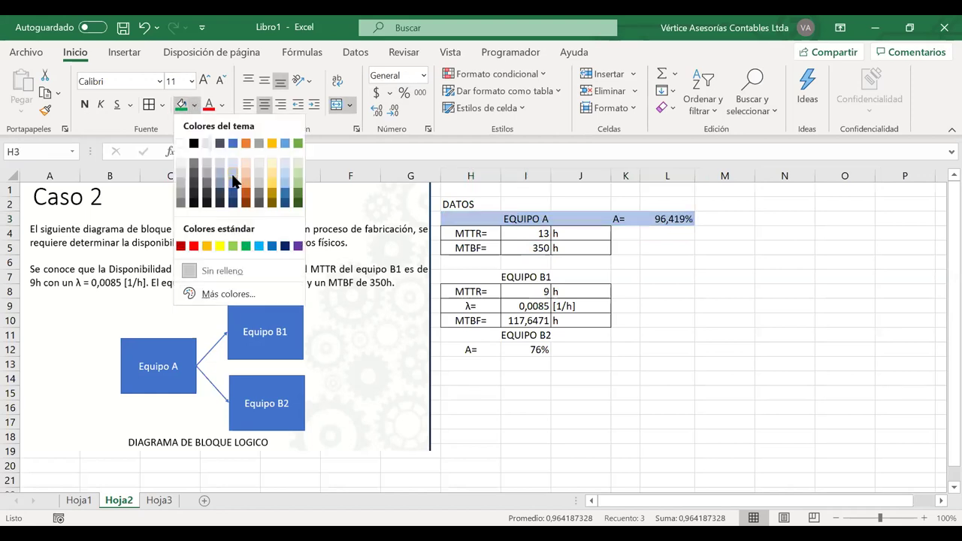
left_click(233, 178)
Enter the label A= in K7 and calculate Equipo B1's availability in L7 with the formula =I10/(I10+I8).
left_click(623, 278)
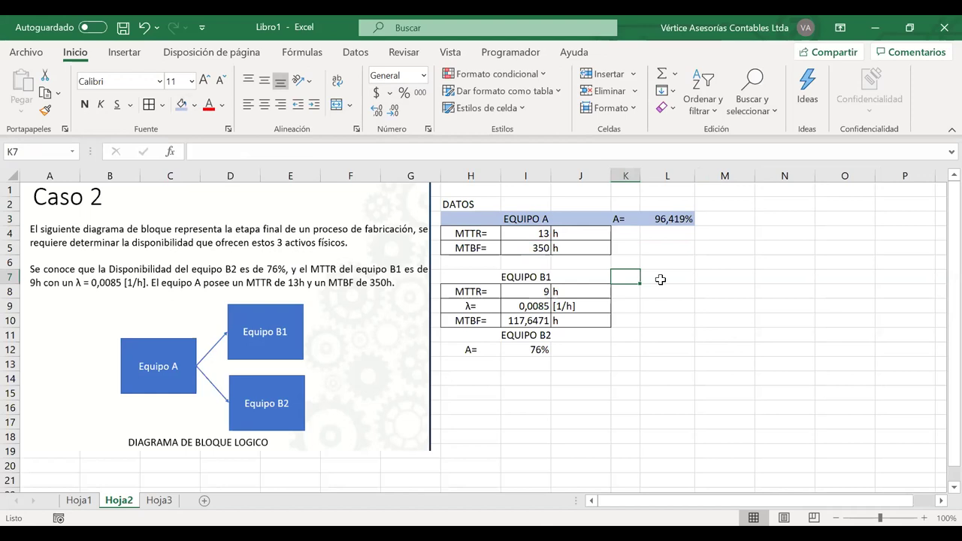
type("A=")
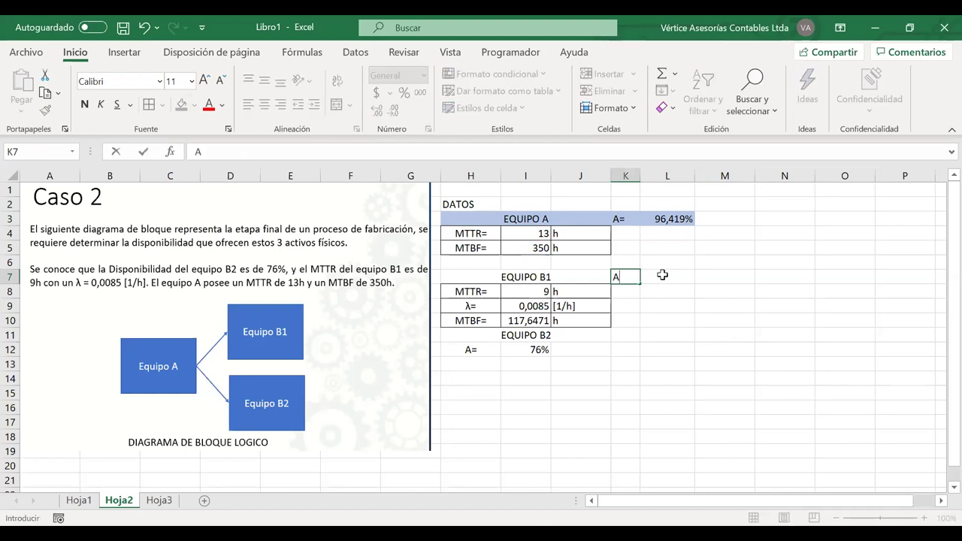
left_click(662, 275)
type("=")
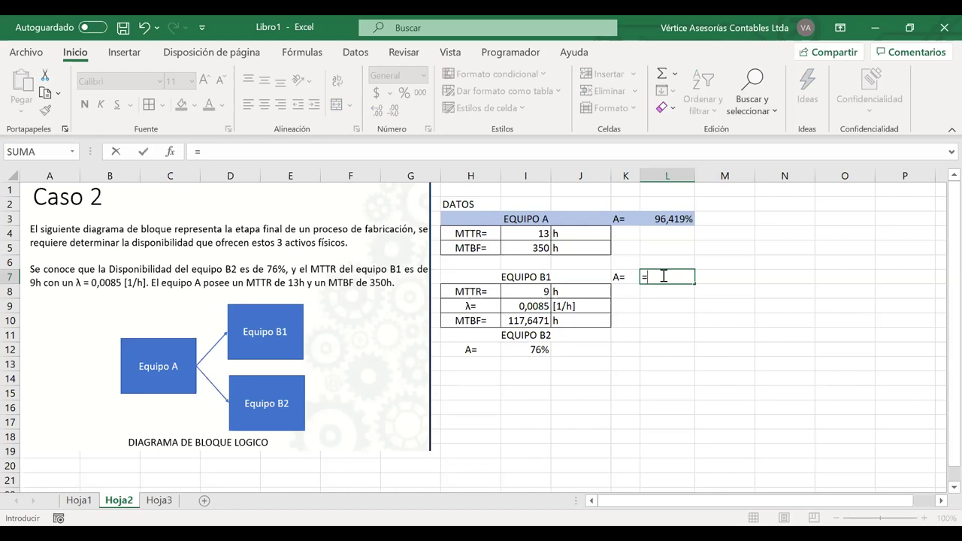
left_click(522, 320)
type("/(")
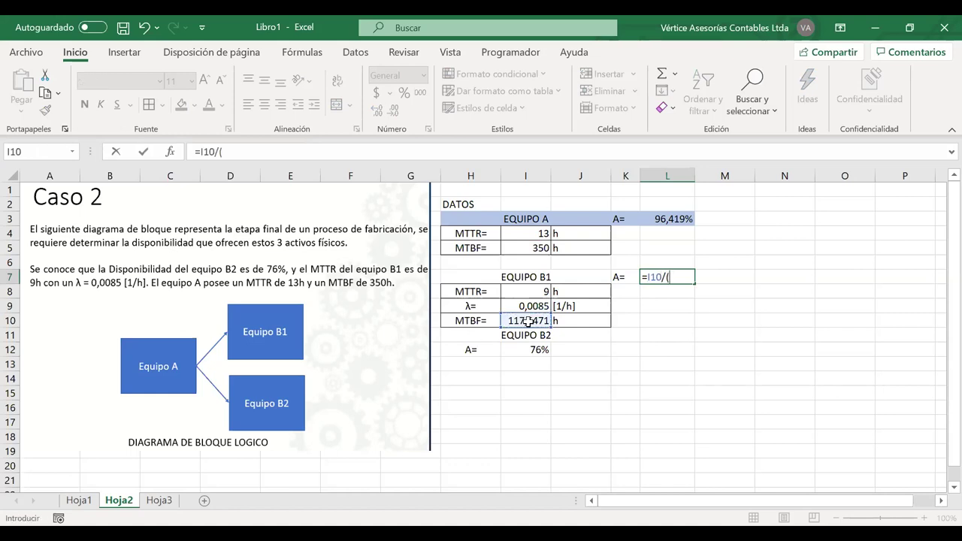
left_click(528, 320)
type("+")
left_click(514, 291)
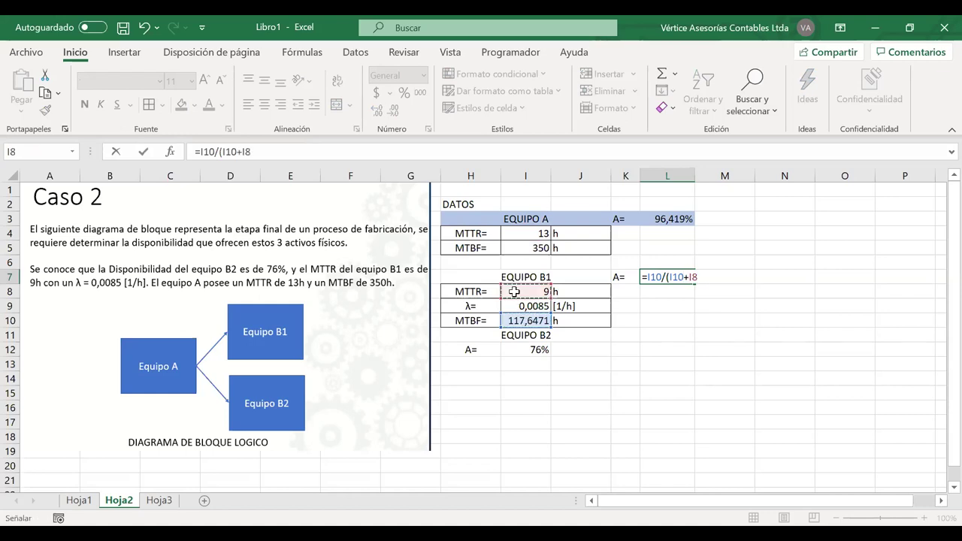
type(")")
key("Return")
Format Equipo B1's availability in L7 as a percentage with three decimals.
left_click(651, 275)
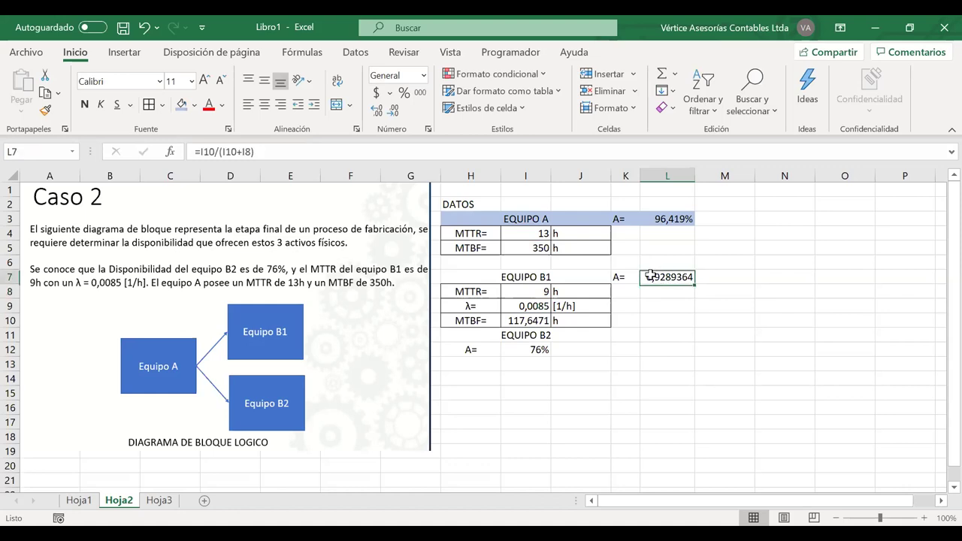
left_click(404, 93)
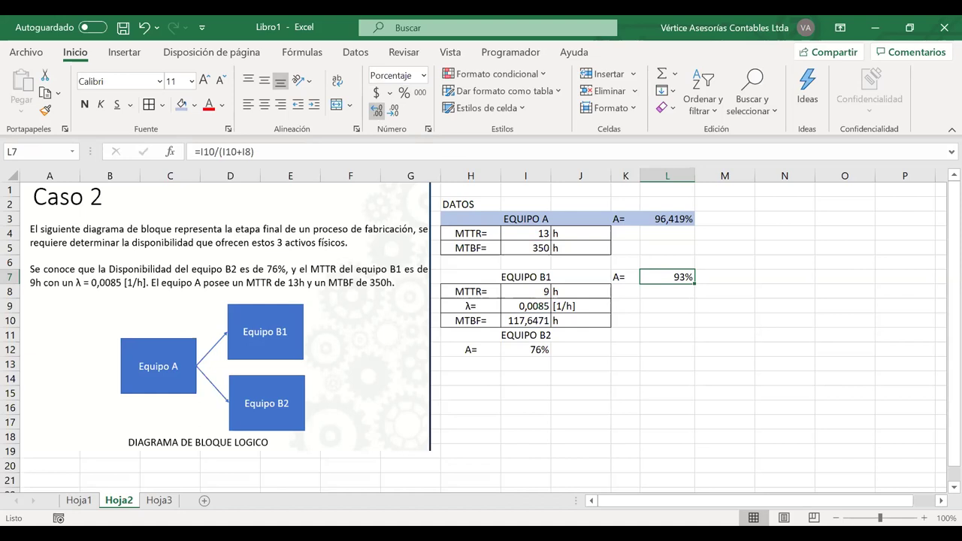
left_click(375, 110)
left_click(376, 109)
left_click(376, 110)
Move Equipo B2's A= label and its availability value from H12:I12 to K11:L11, beside the EQUIPO B2 heading.
left_click_drag(485, 351, 526, 350)
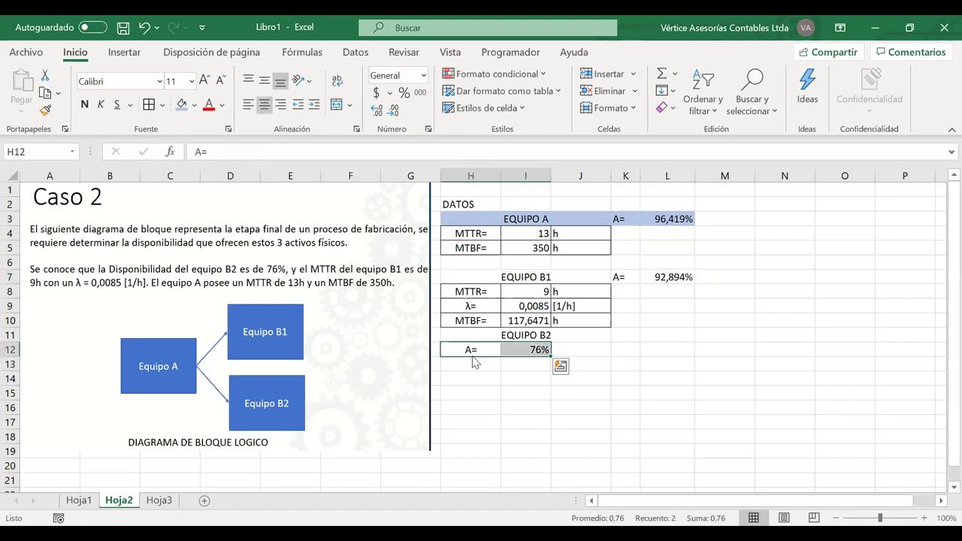
left_click_drag(476, 342, 676, 333)
Fill the EQUIPO B1 and EQUIPO B2 rows H7:L7 and H11:L11 with light blue and fit column L to its content.
mouse_move(554, 276)
left_mouse_down()
mouse_move(640, 260)
mouse_move(654, 278)
left_mouse_up()
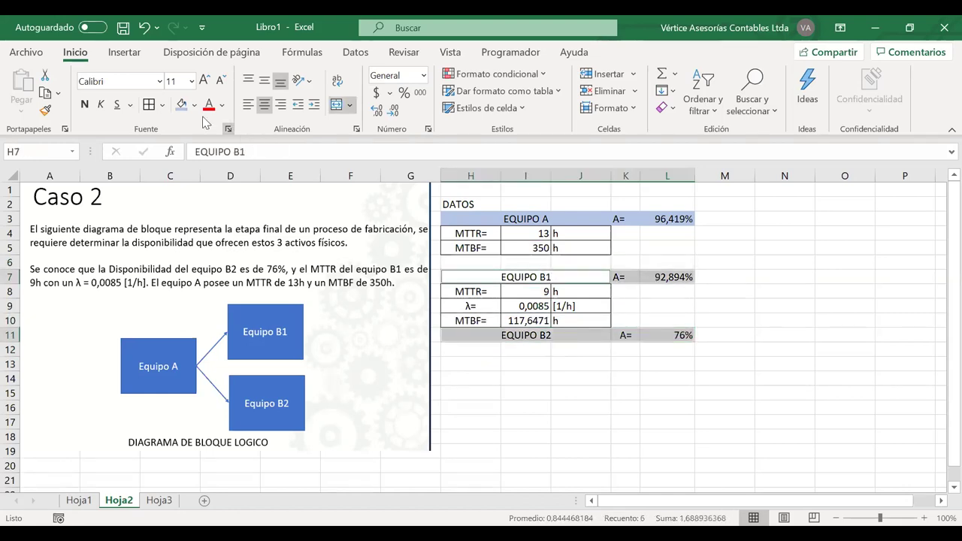
left_click(181, 105)
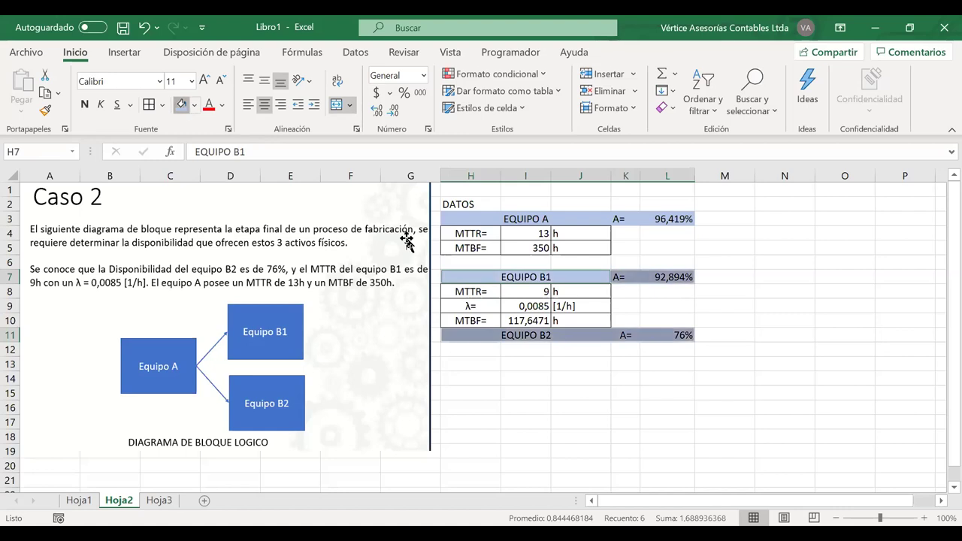
left_click(661, 390)
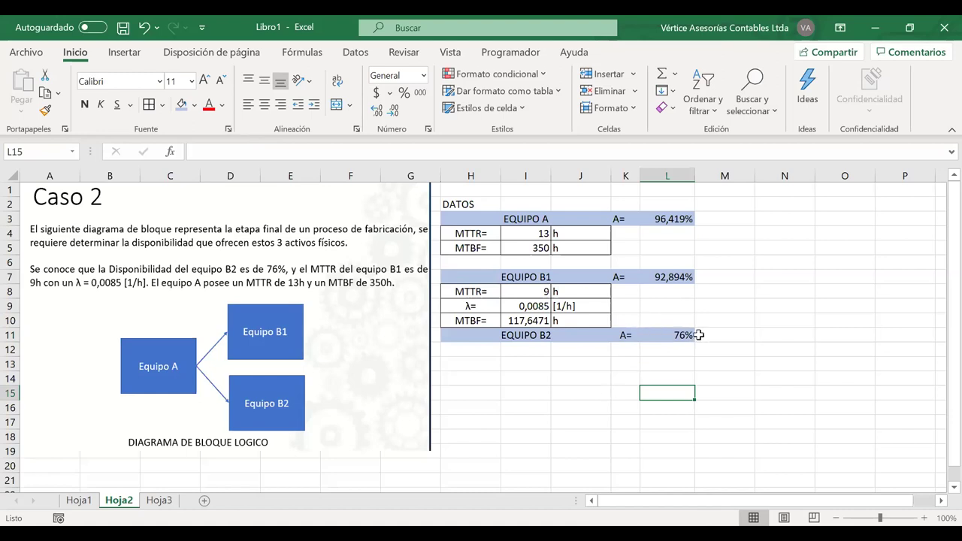
double_click(686, 170)
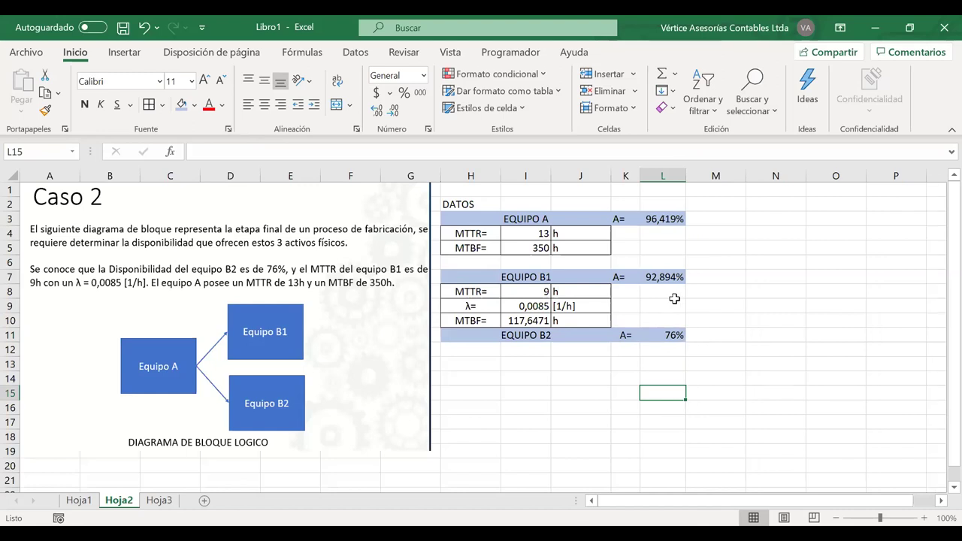
key("Up")
key("Up")
key("Up")
key("Up")
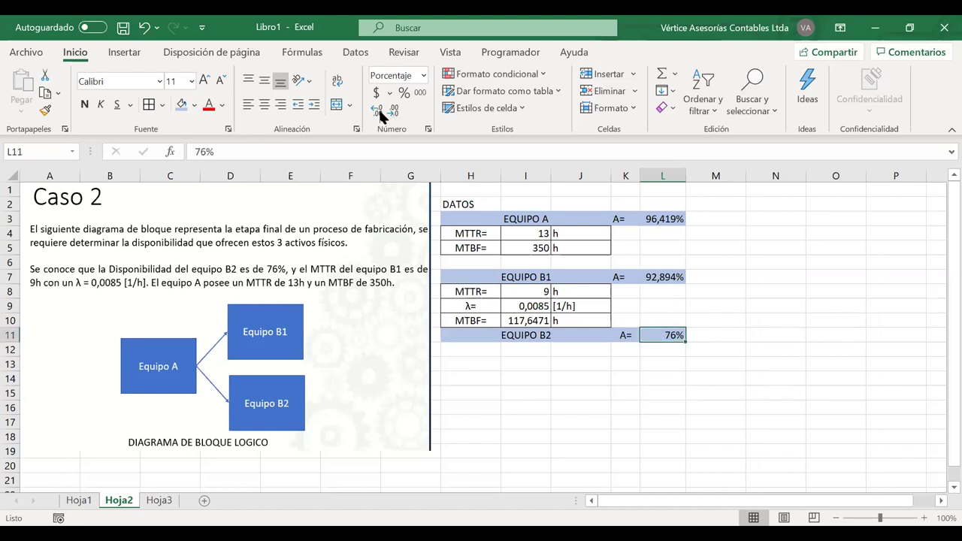
triple_click(378, 111)
double_click(395, 115)
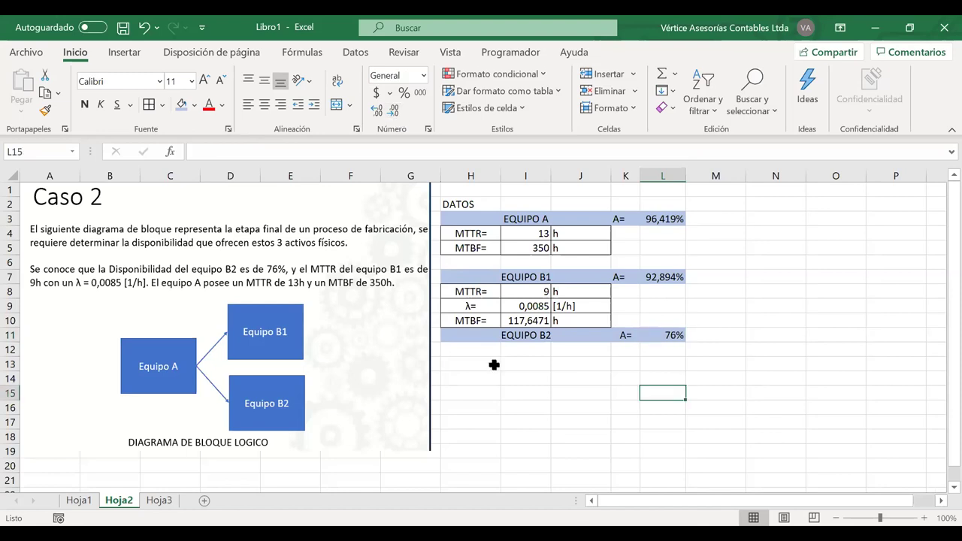
Enter the heading RESOLVER BLOQUES EN PARALELO in H13.
left_click(494, 365)
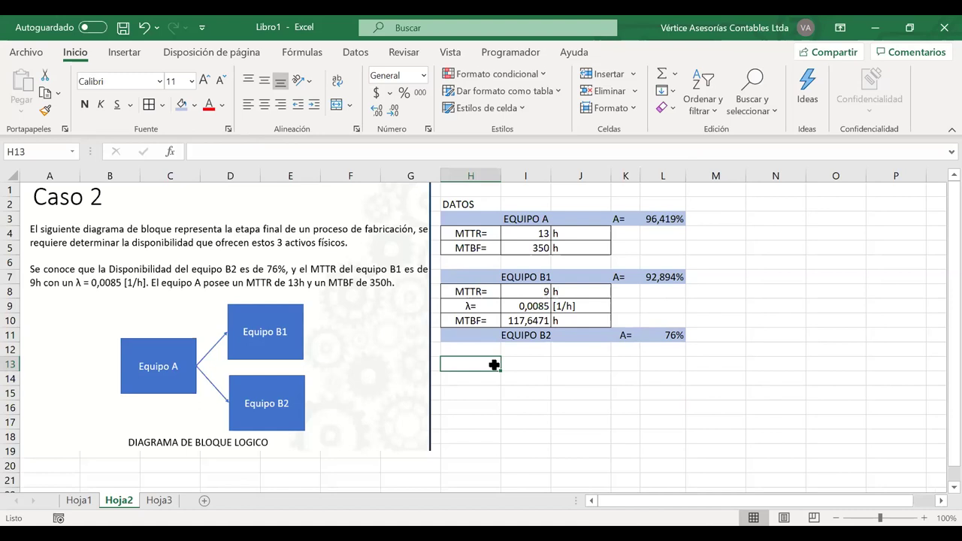
type("RESOLVER")
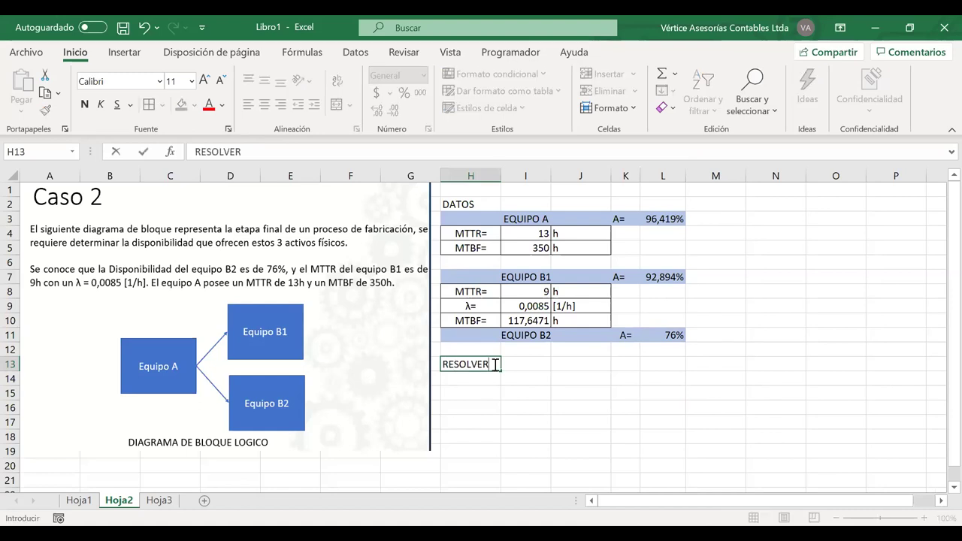
type(" BLOQ")
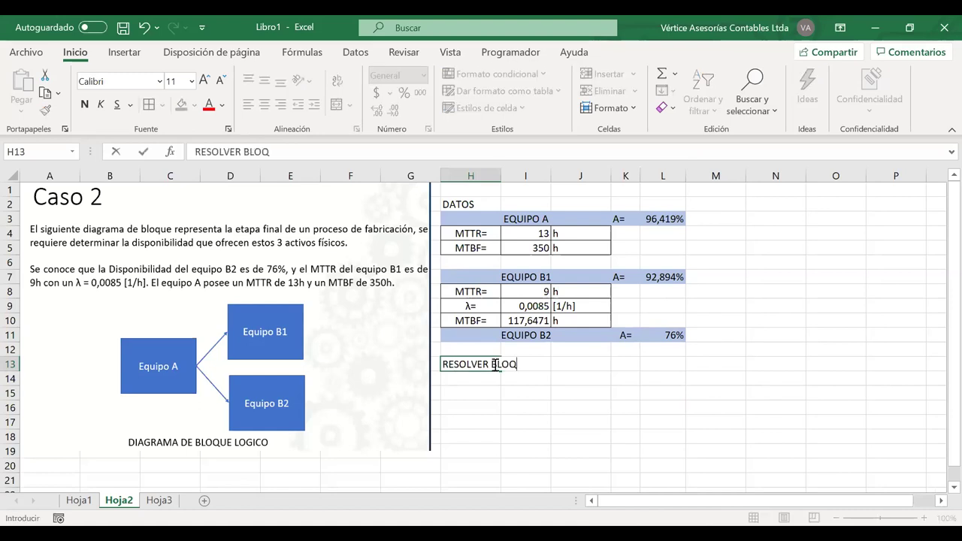
type("UES EN PARALELO")
key("BackSpace")
type("LO")
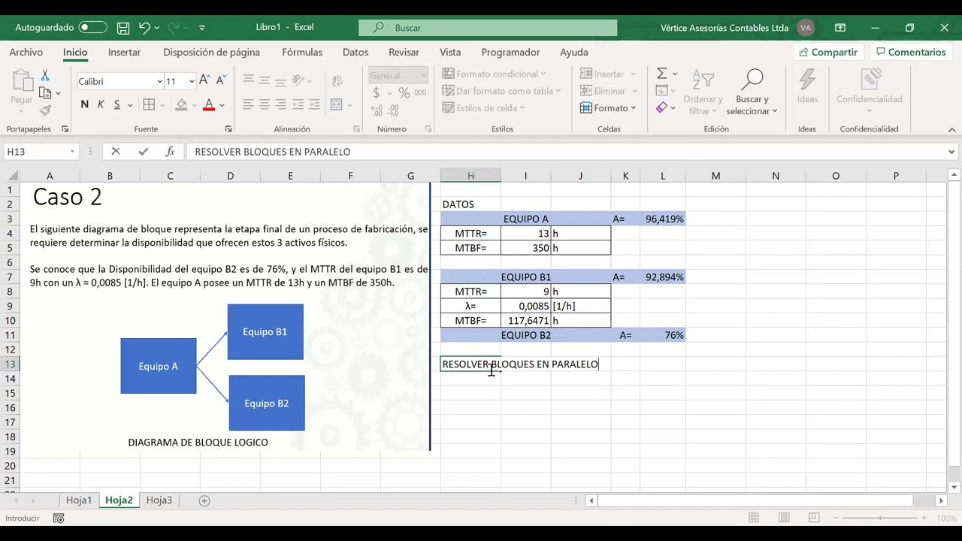
key("Return")
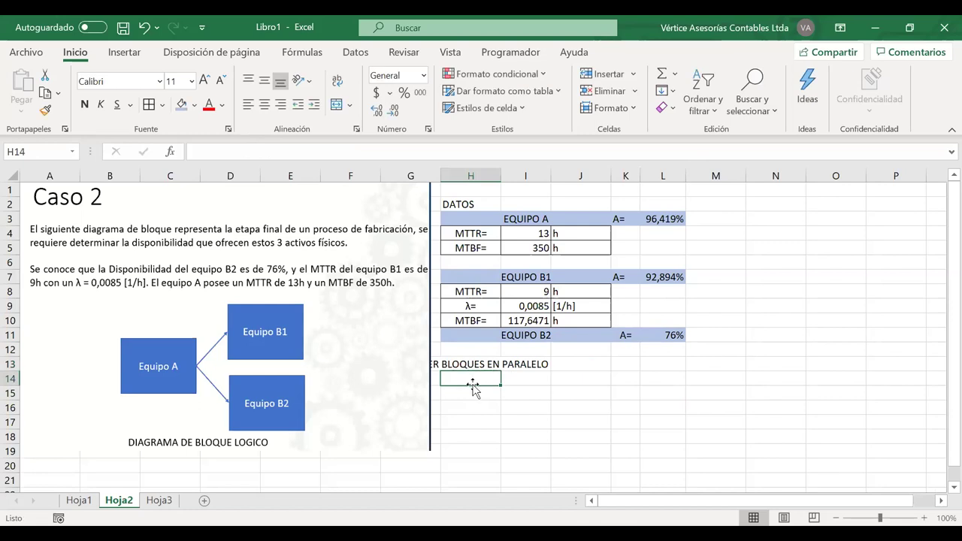
Enter the labels B1 in H14 and B2 in H15 and fill both cells with light gold.
type("B1")
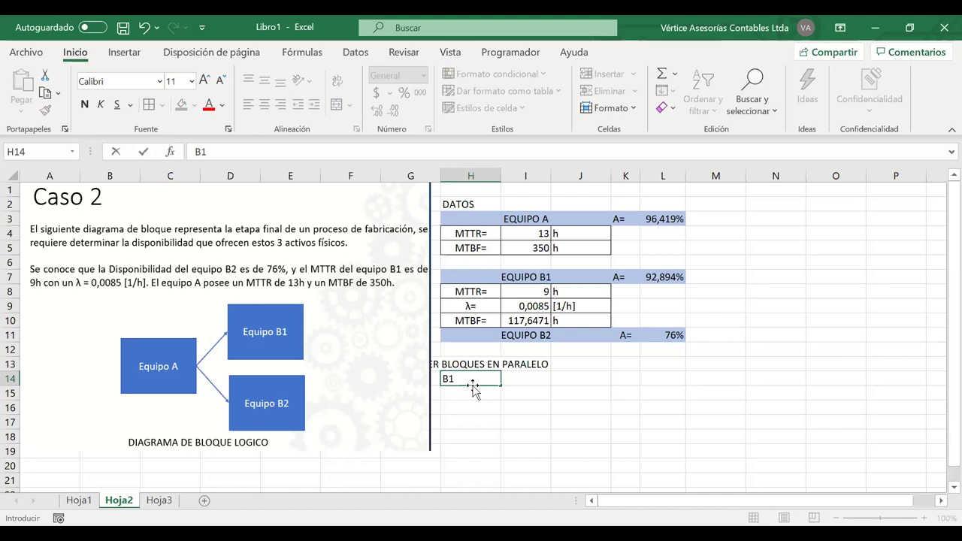
key("Return")
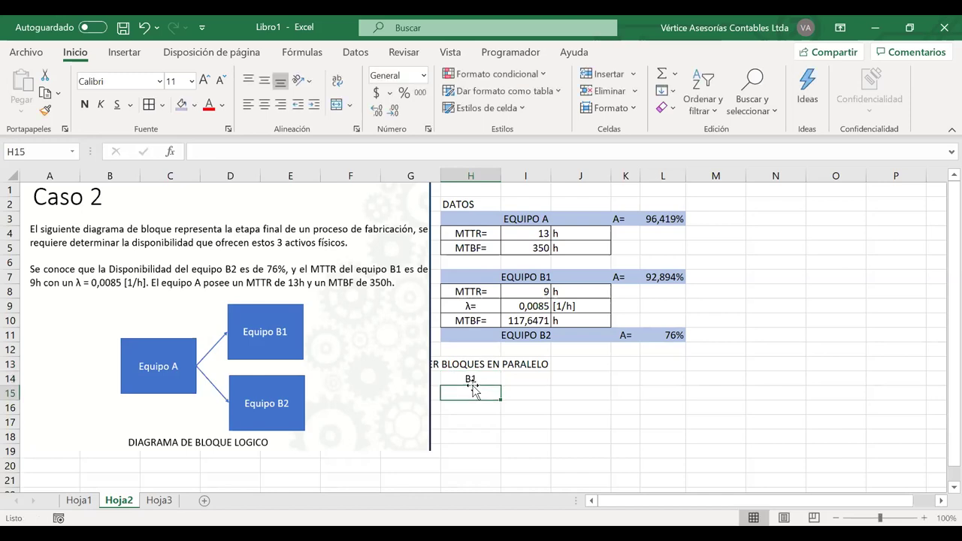
type("B2")
left_click_drag(473, 380, 481, 393)
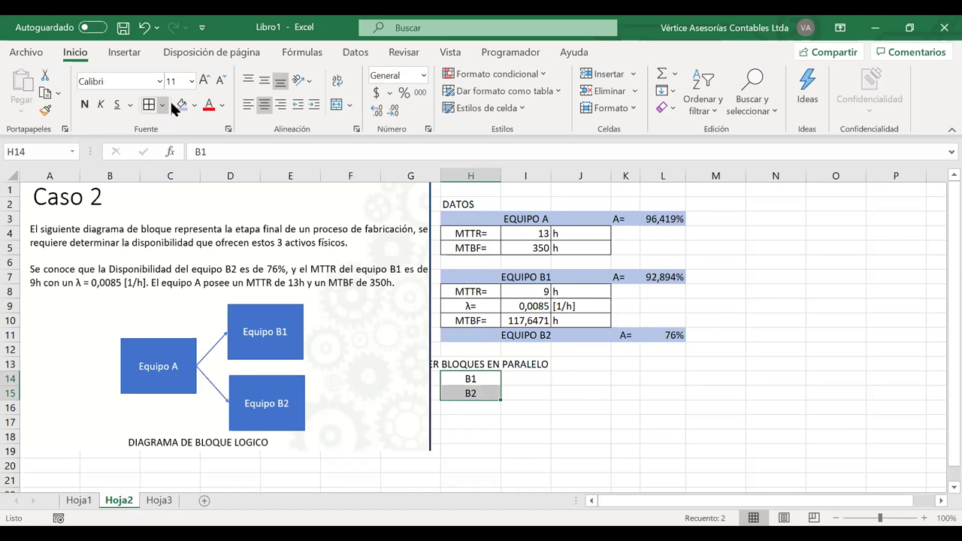
left_click(532, 382)
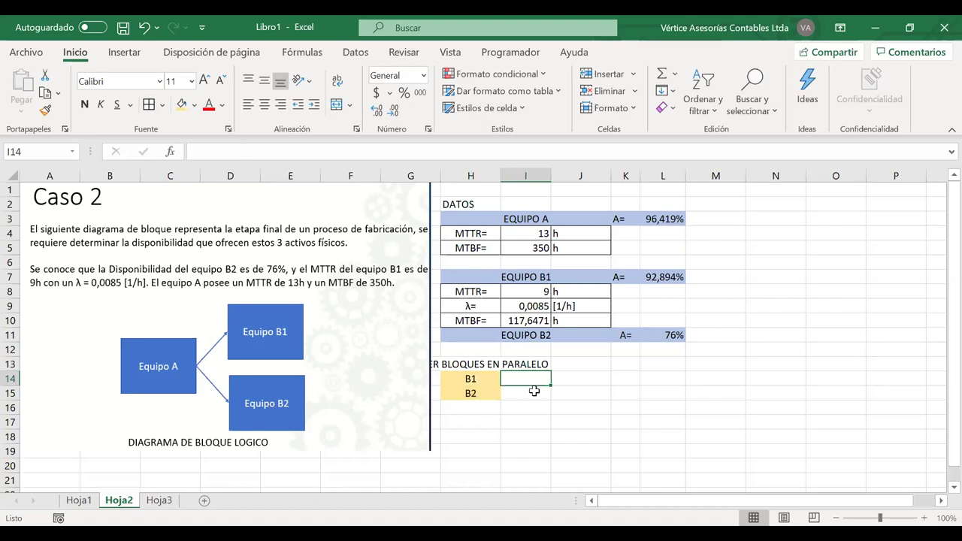
Merge and center the heading across H13:J13, and merge I14:I15 and J14:J15 as separate cells.
left_click_drag(536, 381, 537, 388)
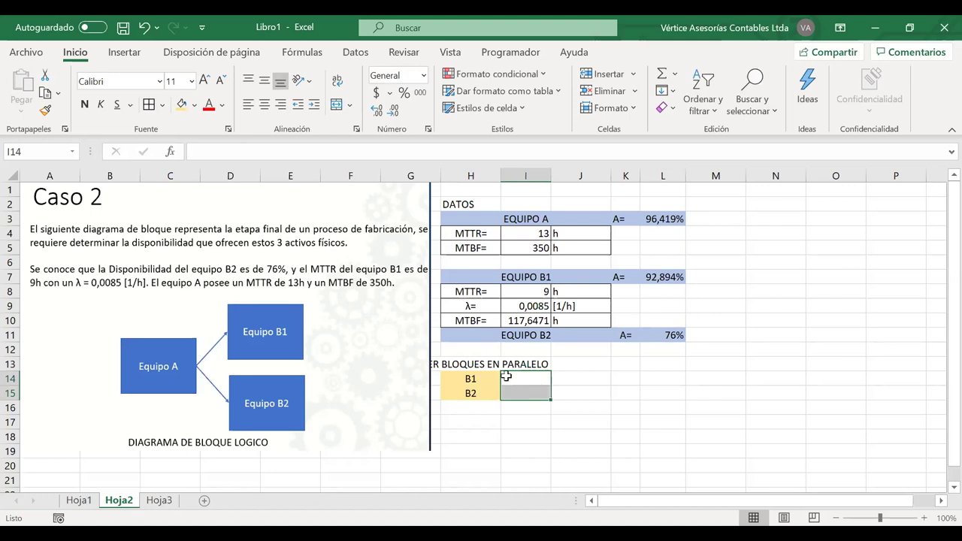
left_click(585, 366)
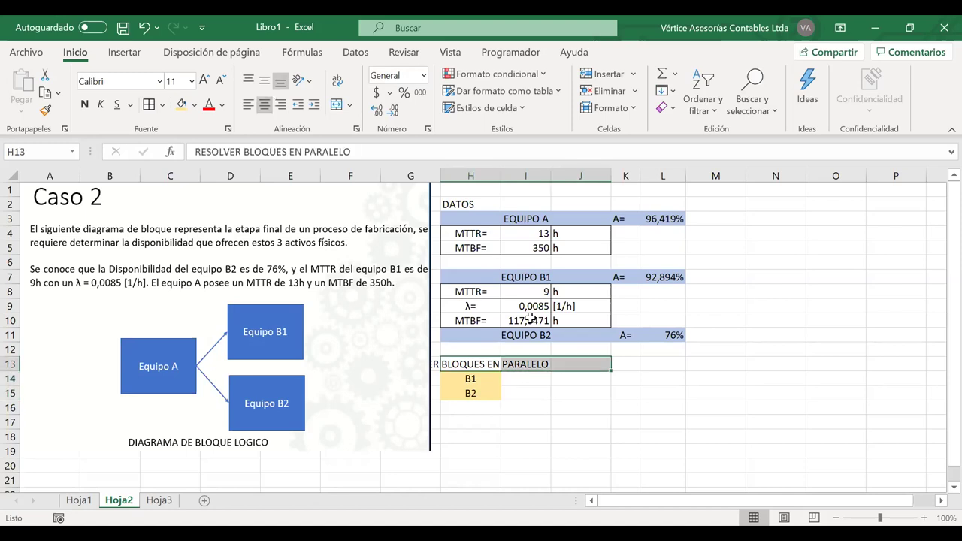
left_click(336, 105)
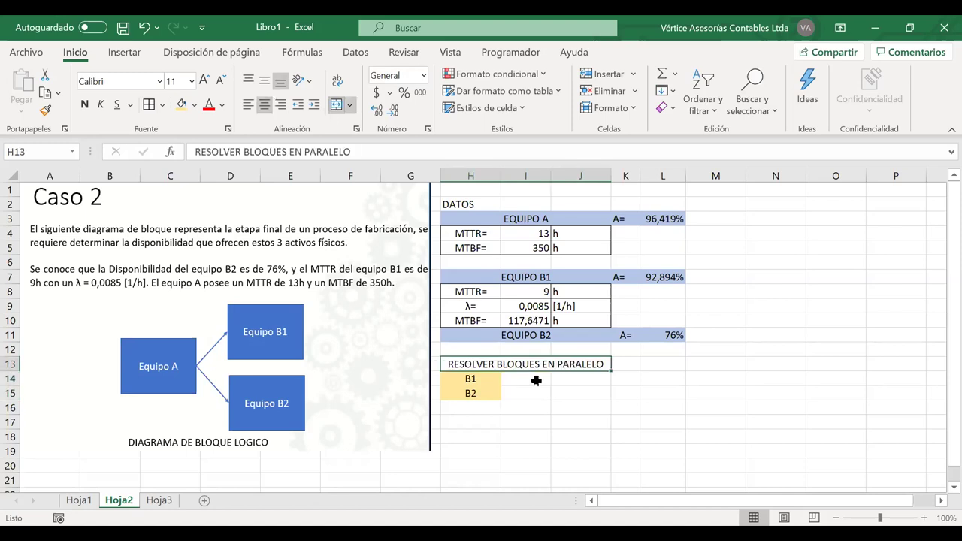
left_click_drag(525, 378, 562, 392)
key("F4")
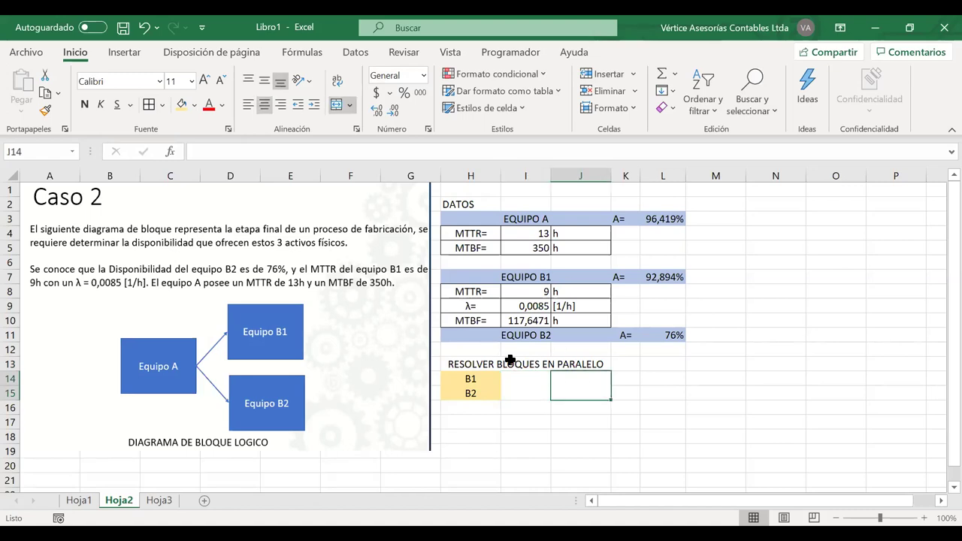
Enter AB in the merged cell I14:I15 and format the letter A in bold at 18 points.
double_click(521, 381)
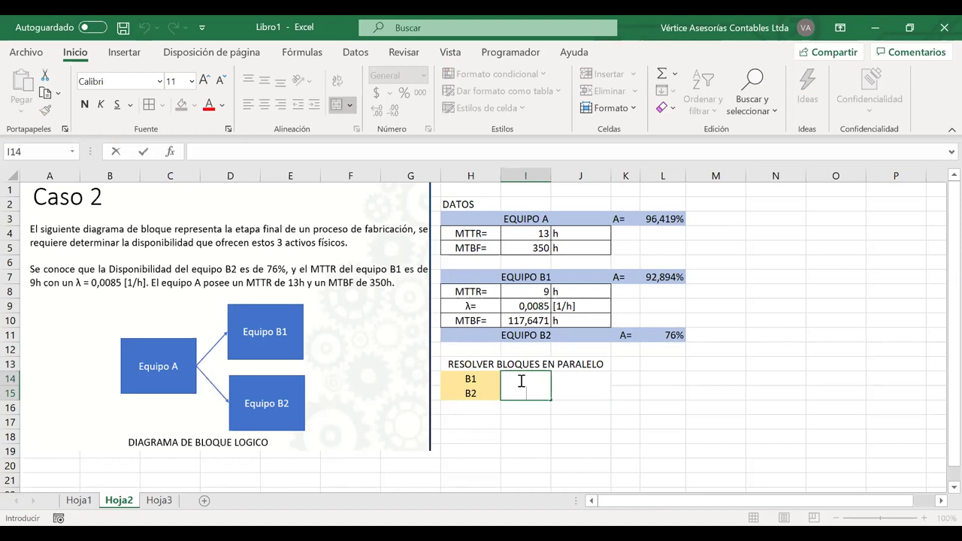
type("A")
left_click(530, 392)
type("B")
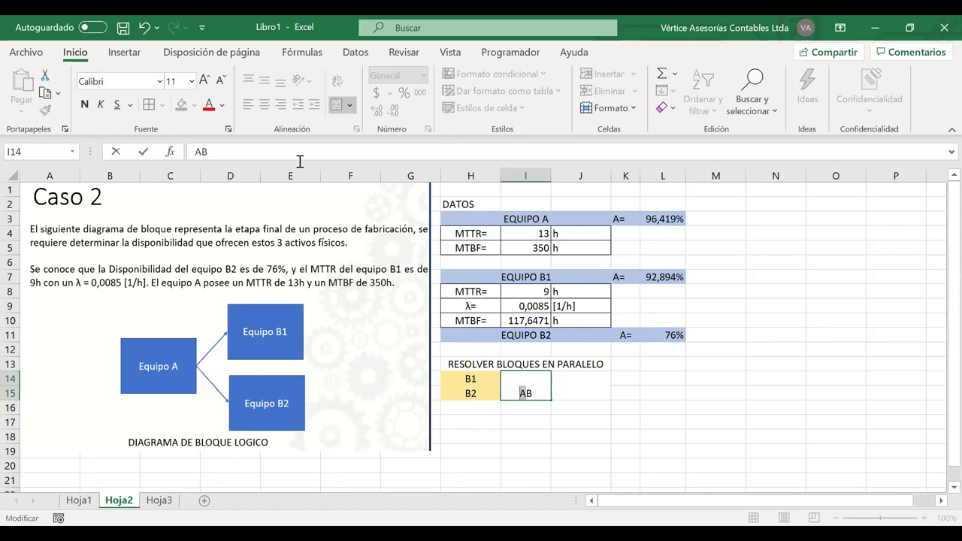
left_click(198, 84)
left_click(86, 104)
left_click(203, 80)
left_click(204, 80)
left_click(204, 81)
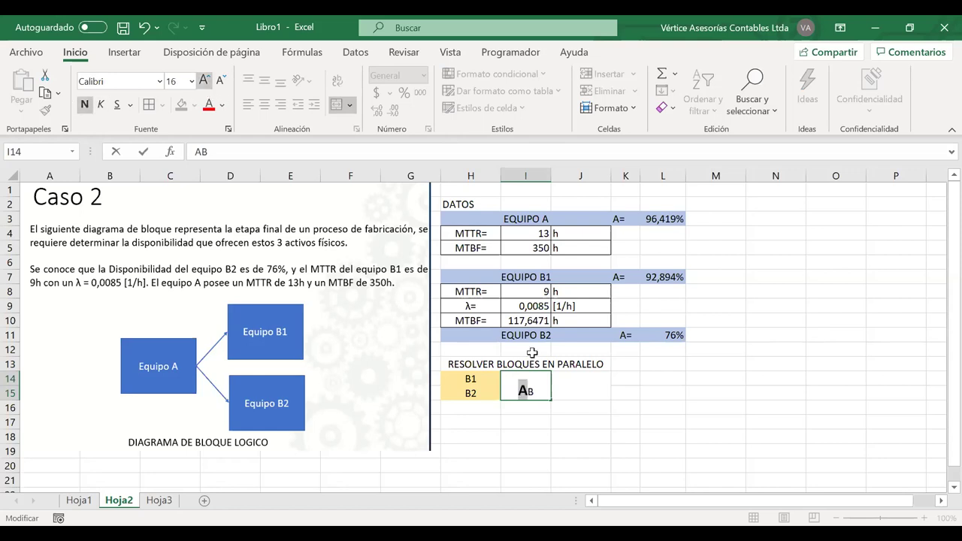
Set the letter B in I14 to 10 points and extend the text to AB1B2.
left_click(532, 390)
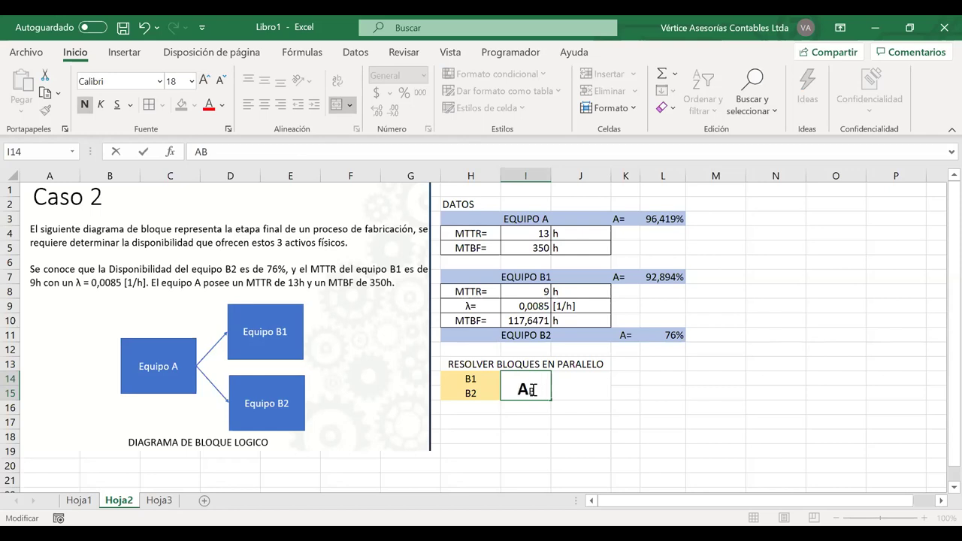
key("shift+Right")
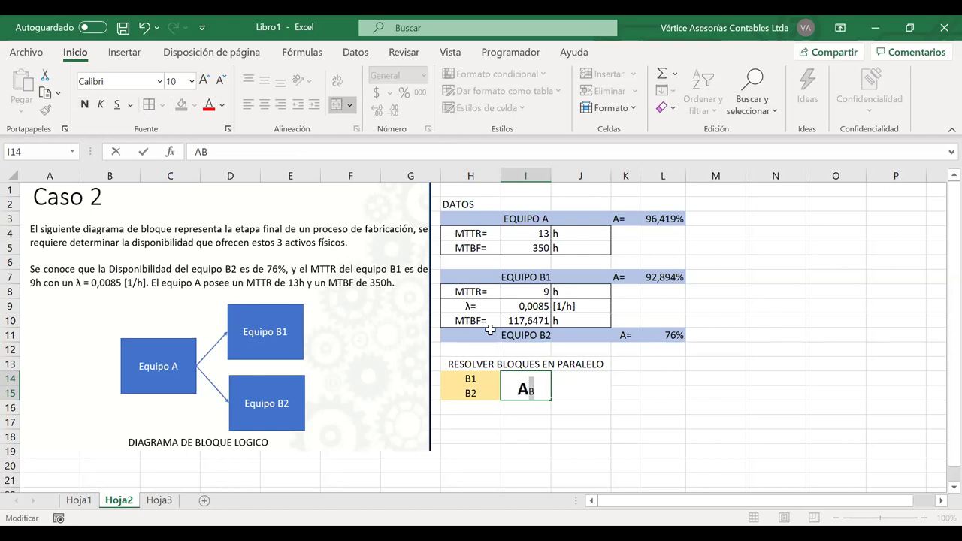
key("Right")
type("1B2")
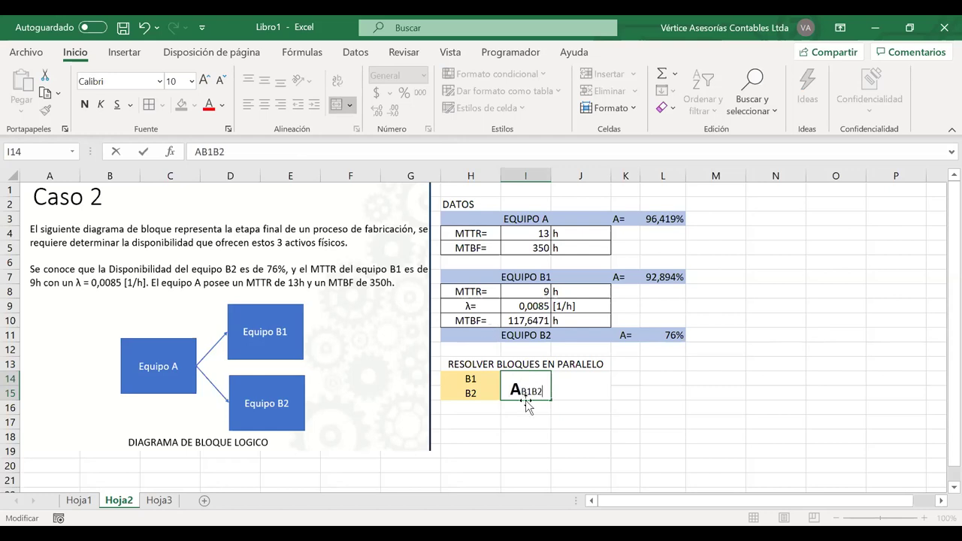
key("Home")
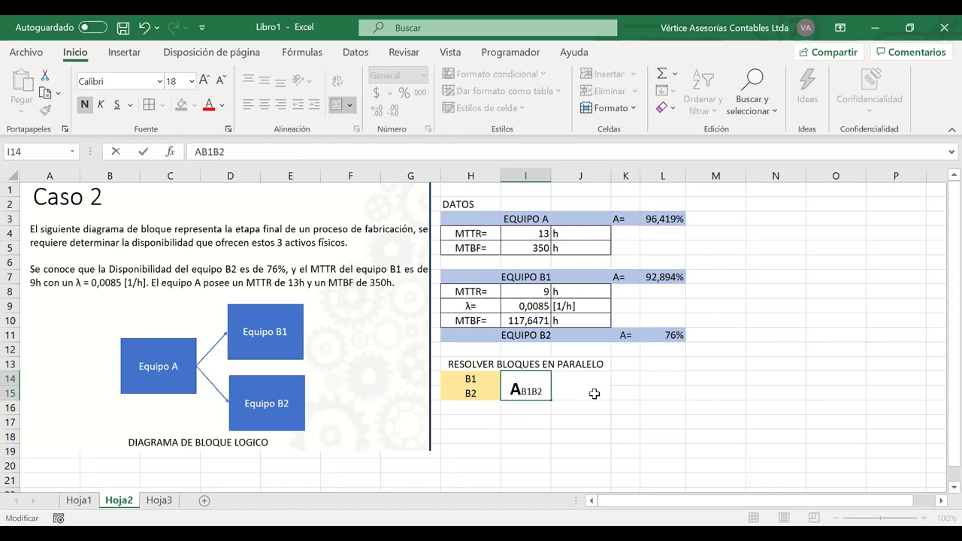
Vertically center the contents of the merged cells I14:I15 and J14:J15.
left_click_drag(541, 387, 594, 392)
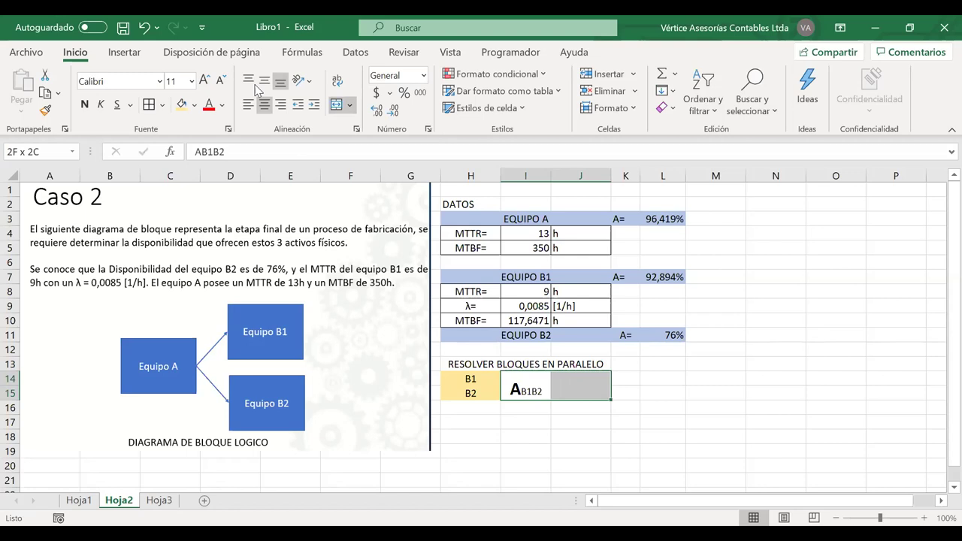
left_click(265, 80)
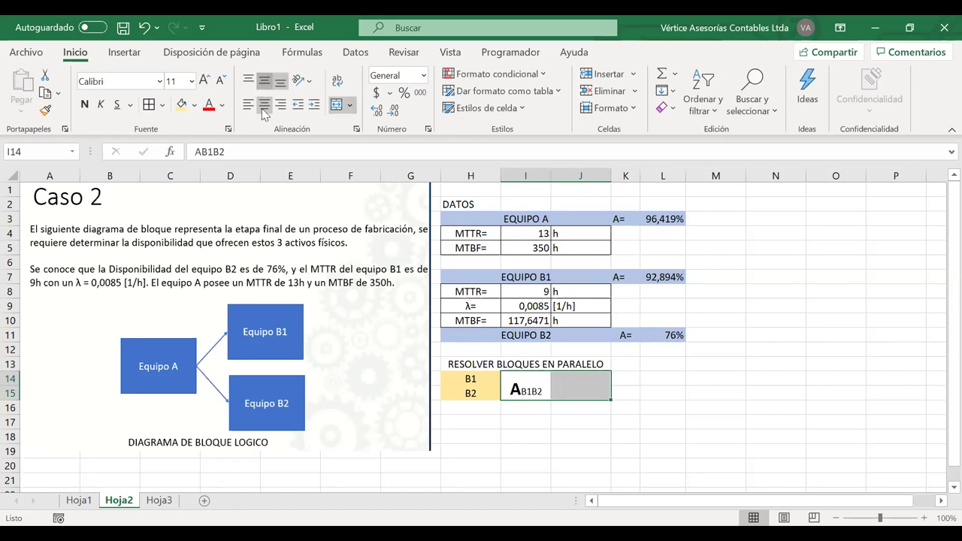
left_click(561, 386)
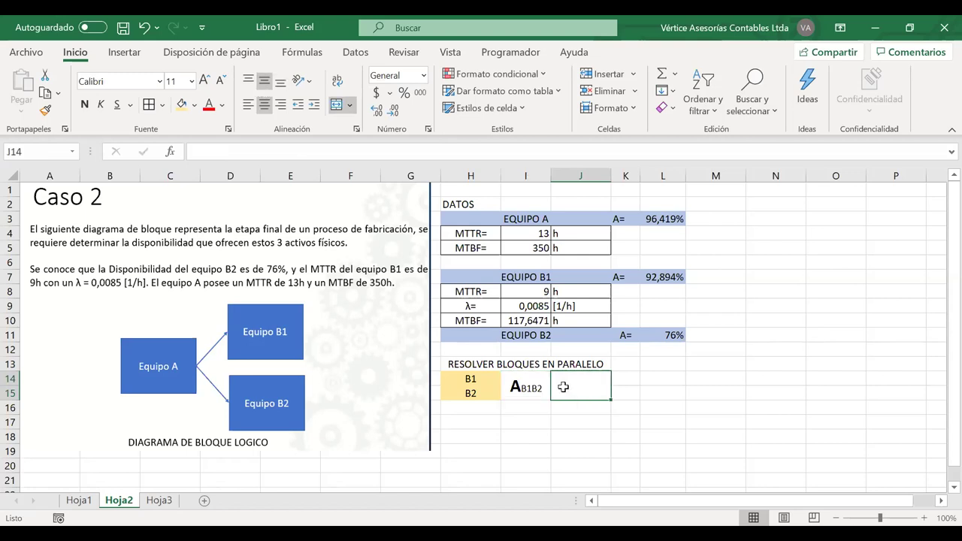
Append an equals sign to AB1B2 in I14 and format that sign in bold at 16 points.
double_click(547, 390)
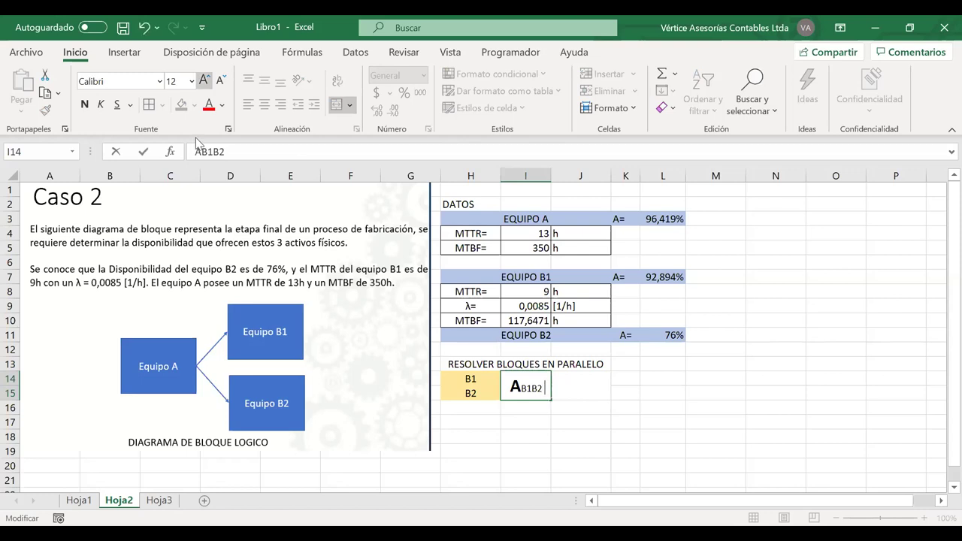
type("=")
key("Left")
key("shift+Right")
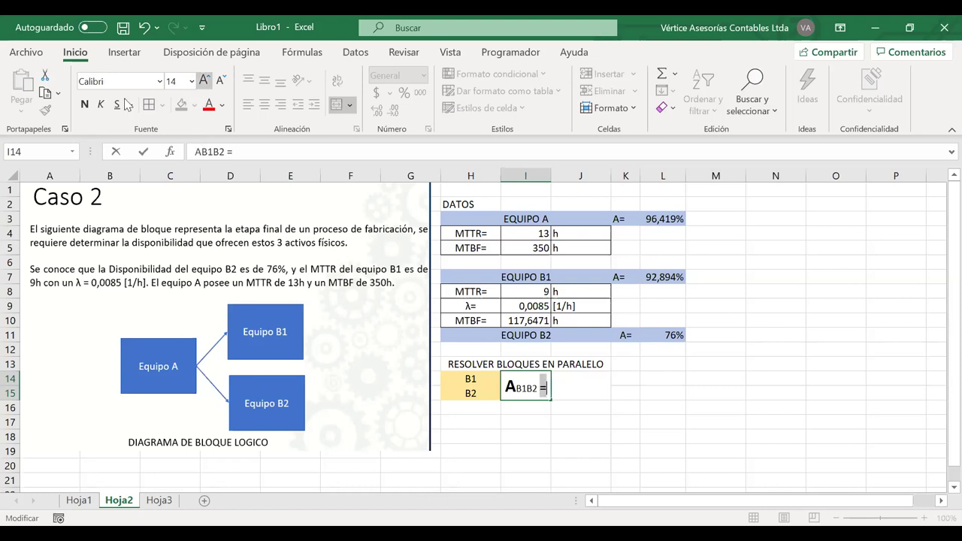
left_click(85, 106)
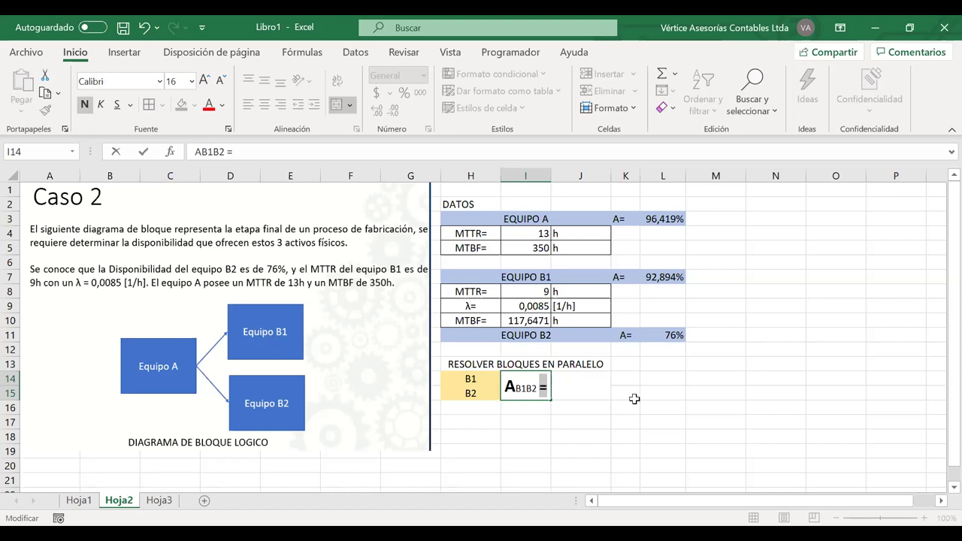
key("Left")
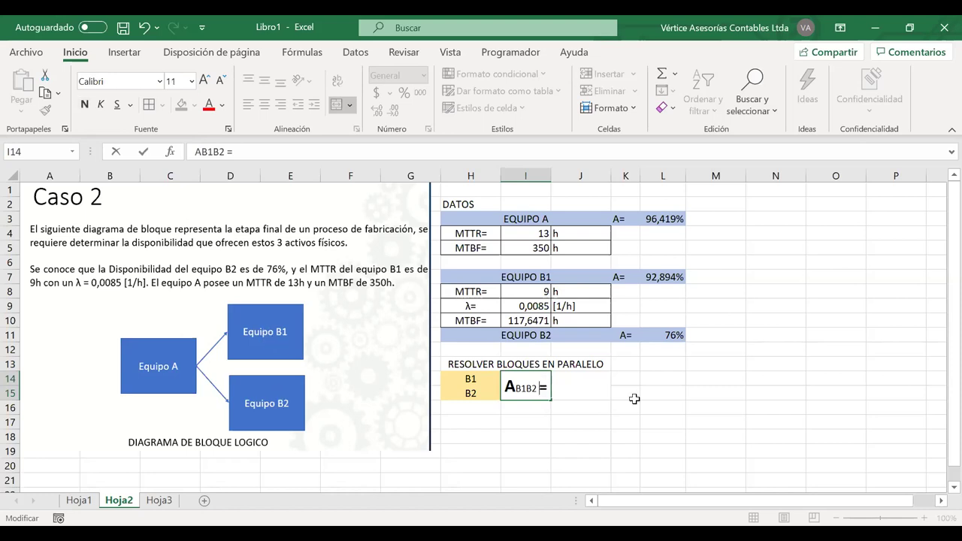
Calculate the parallel availability of B1 and B2 in J14 with the formula =1-(1-L7)*(1-L11).
left_click(574, 388)
type("=")
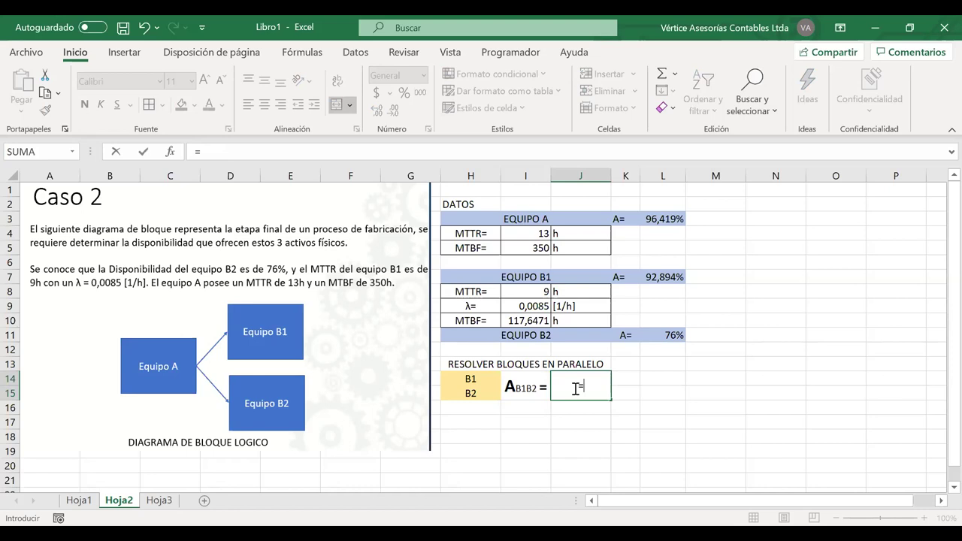
type("1-(1-")
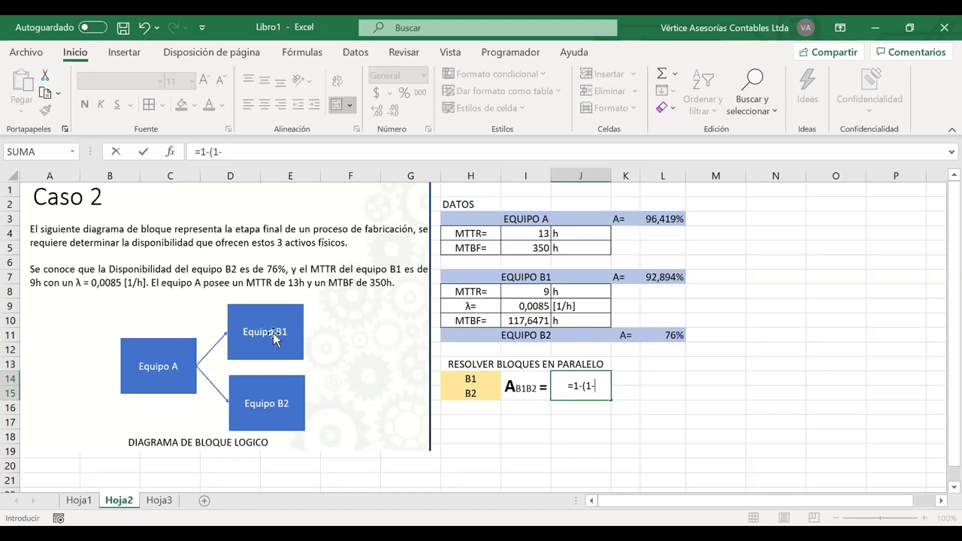
left_click(665, 277)
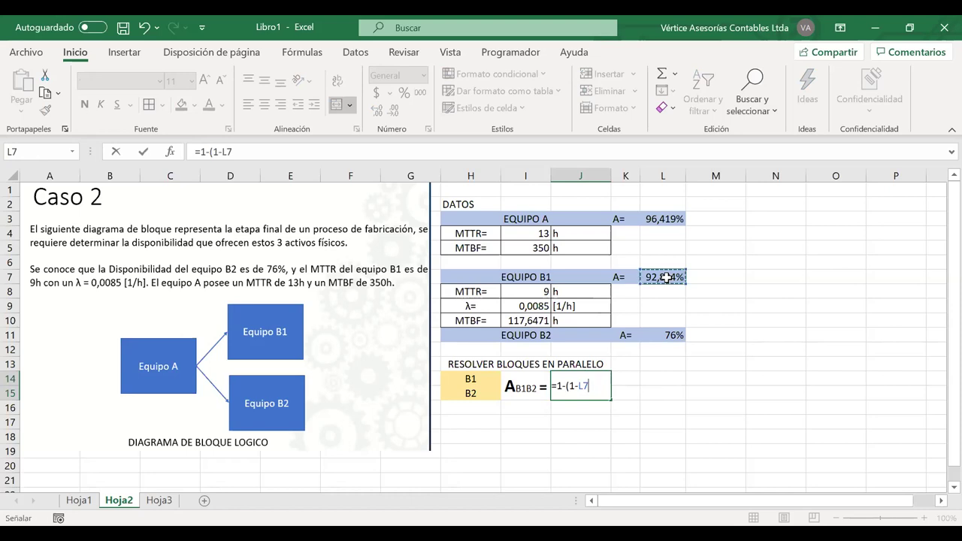
type(")*(")
type("1-")
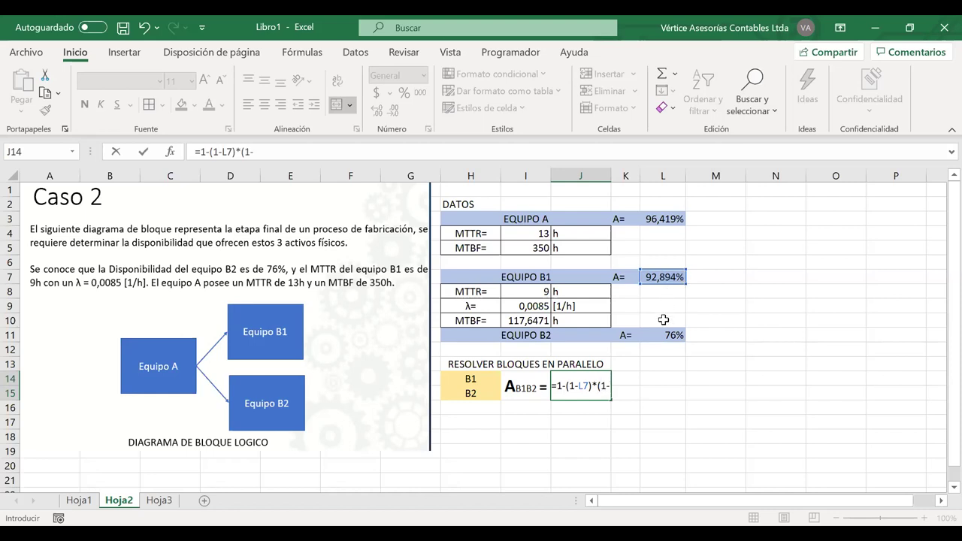
left_click(659, 335)
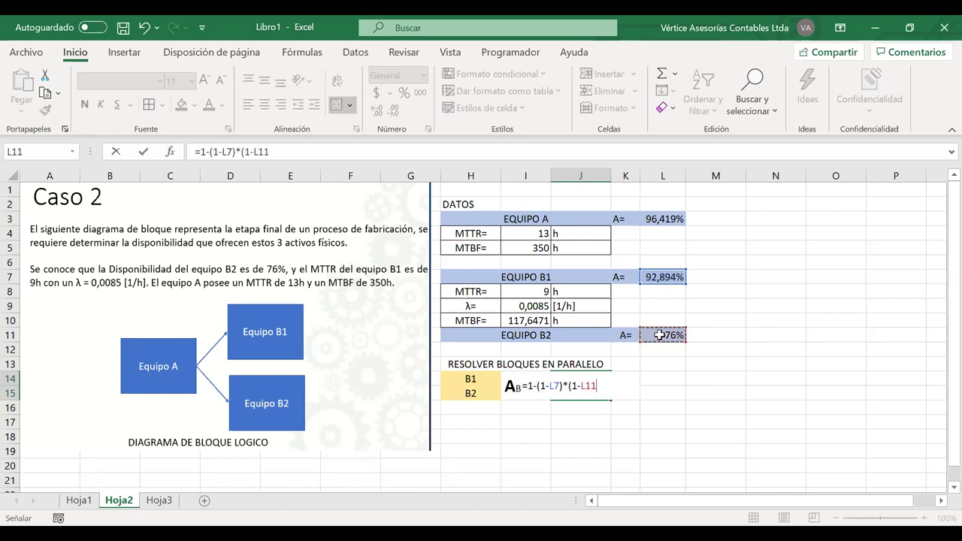
type(")")
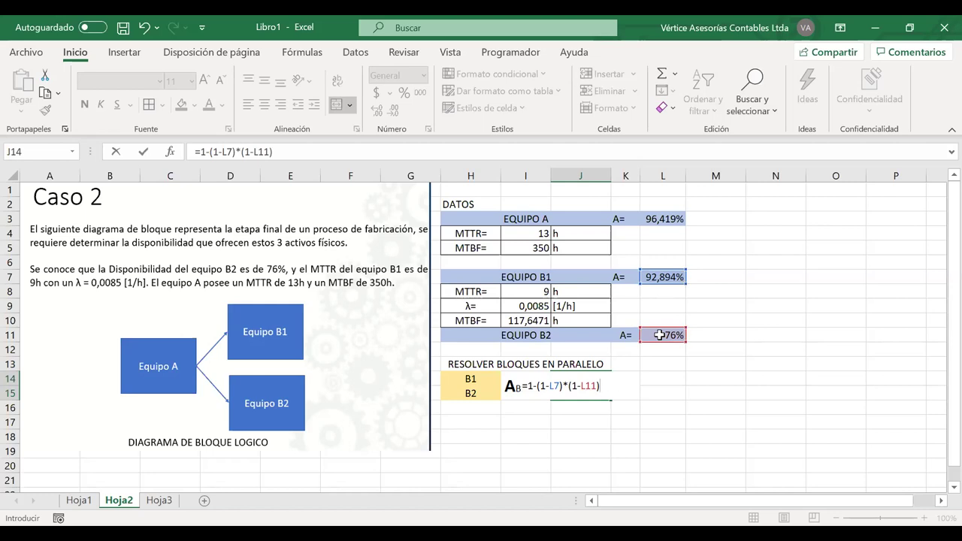
key("Return")
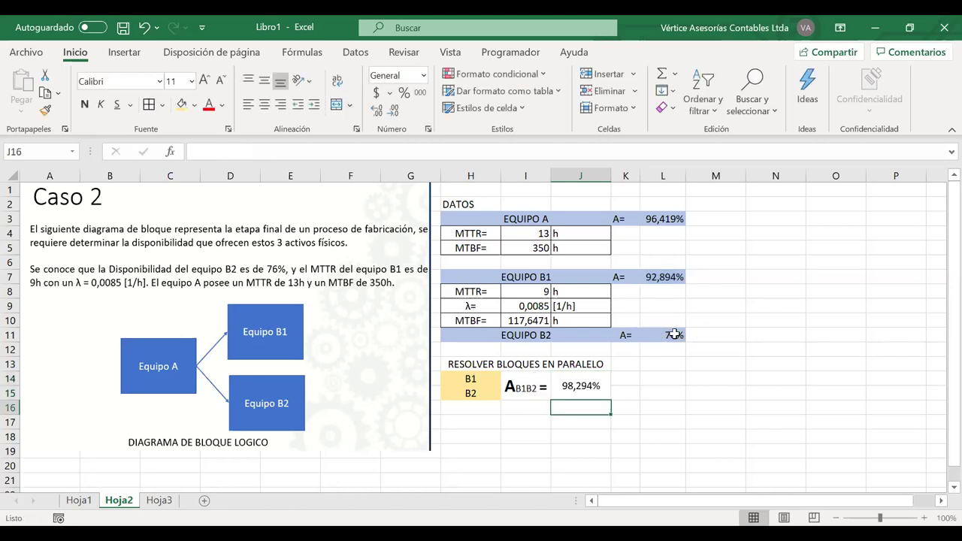
Cross out Equipo B2 and circle the availabilities in L7 and J14 in red ink, and remove the marks on the diagram.
left_click(674, 335)
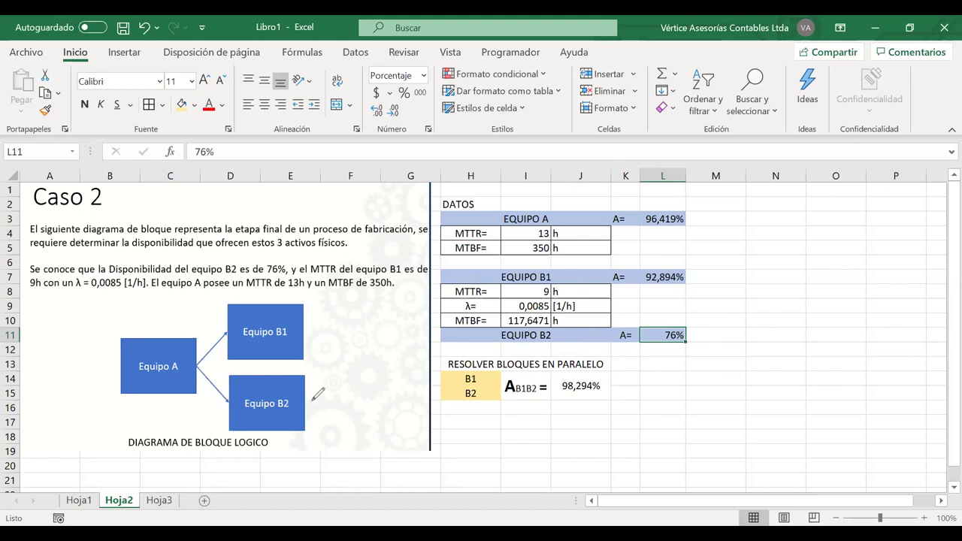
left_click_drag(293, 374, 229, 421)
left_click_drag(231, 385, 290, 421)
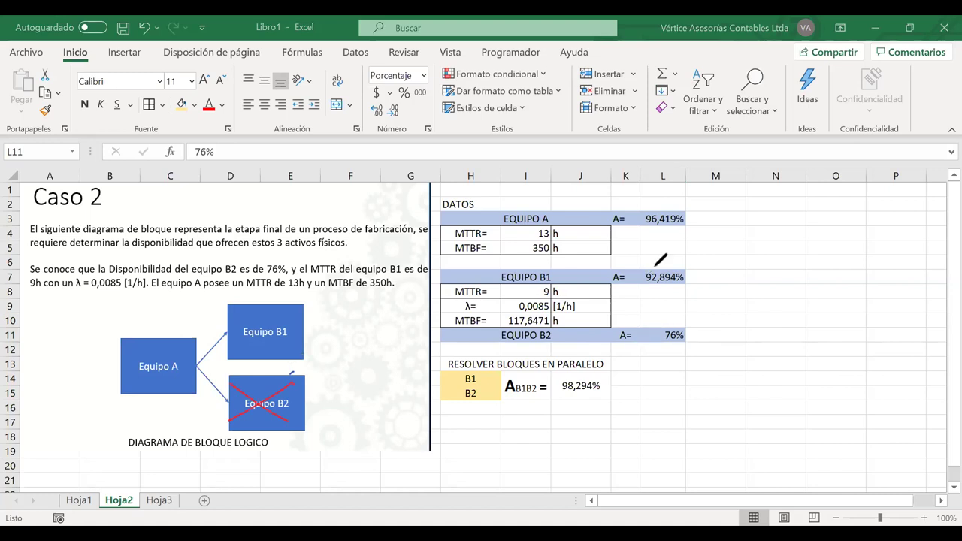
left_click_drag(644, 265, 639, 295)
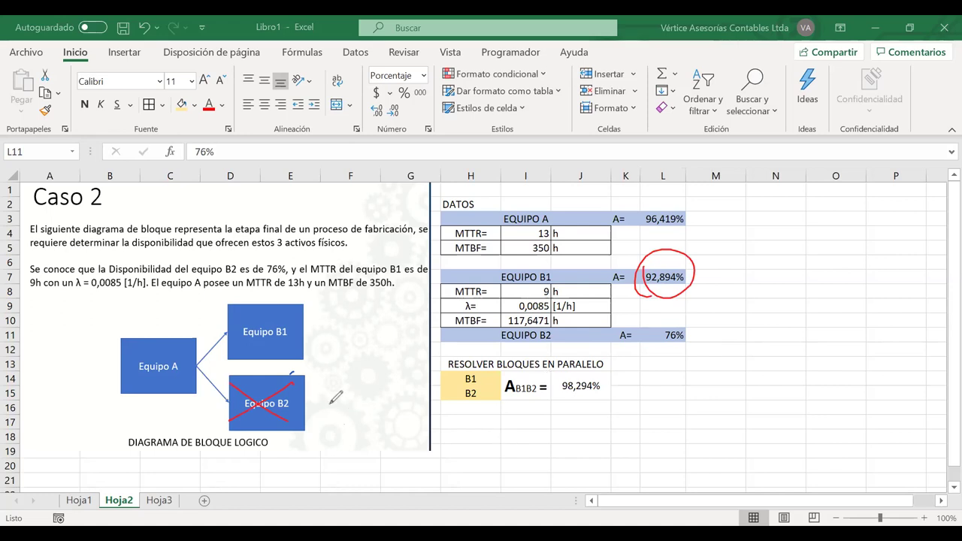
left_click_drag(366, 423, 320, 412)
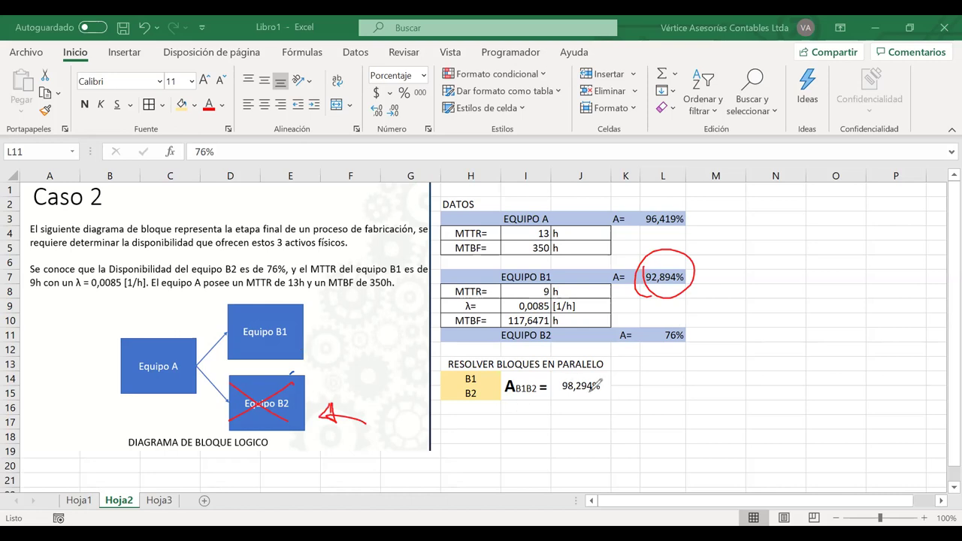
left_click_drag(597, 375, 600, 385)
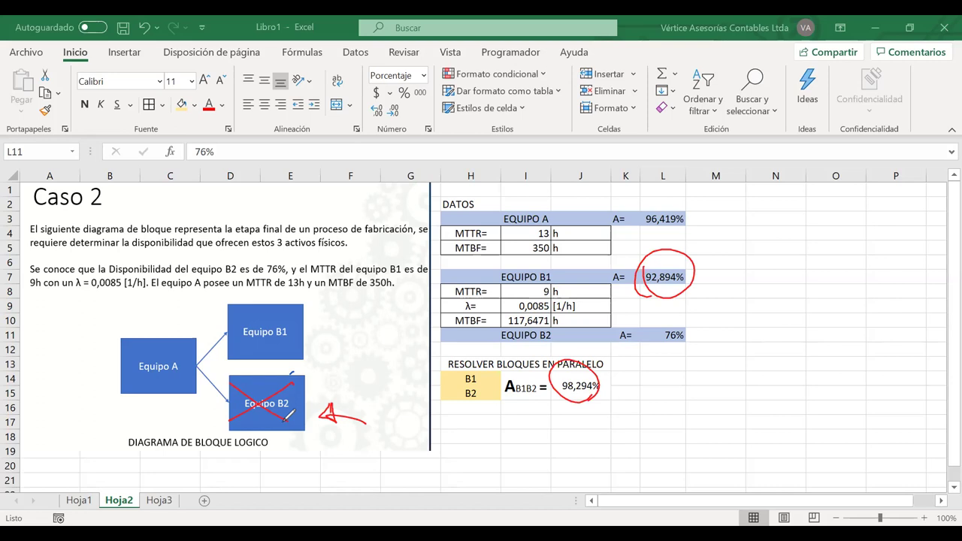
left_click_drag(280, 402, 290, 397)
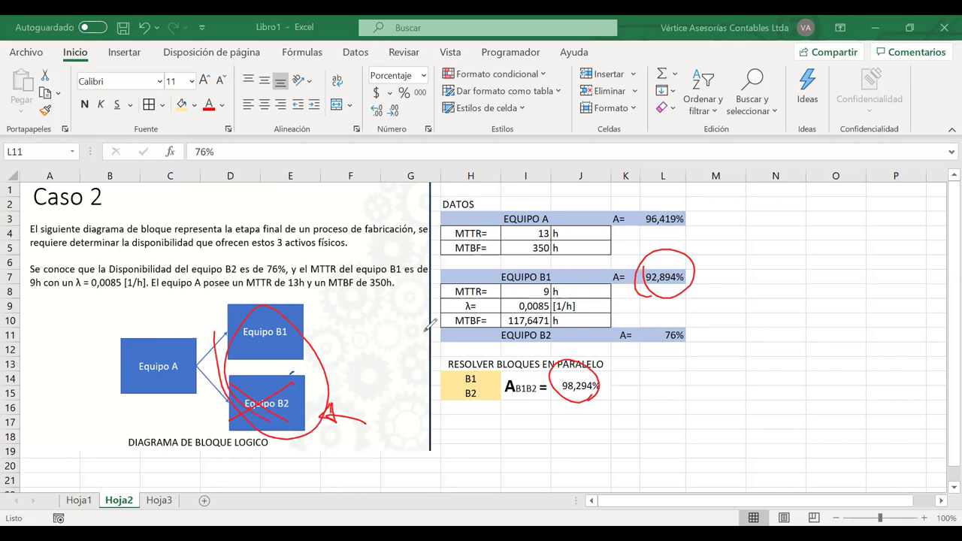
key("ctrl+z")
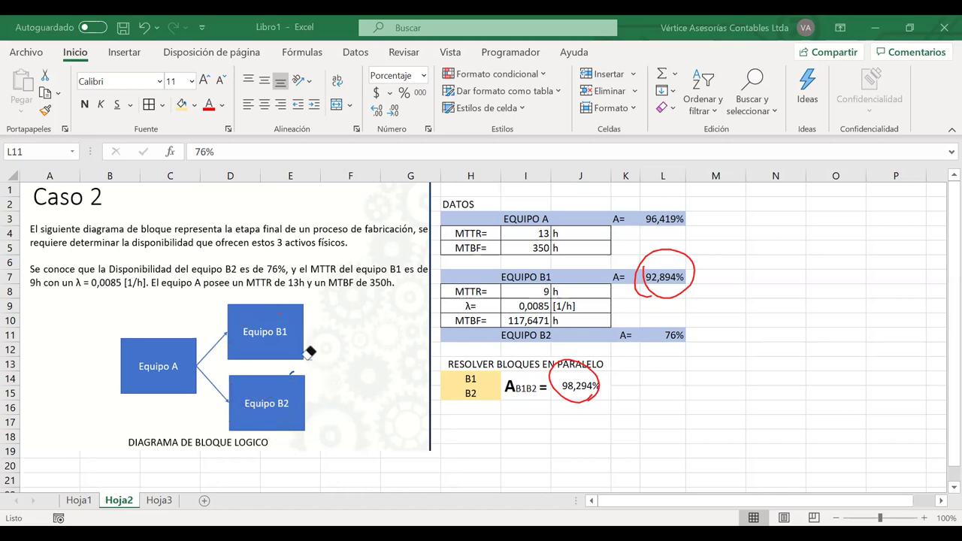
Annotate Equipo B2 with red arrows, a circled dollar sign and an arrow from Equipo B1, and clear all the ink.
mouse_move(377, 411)
left_mouse_down()
mouse_move(325, 415)
mouse_move(330, 434)
left_mouse_up()
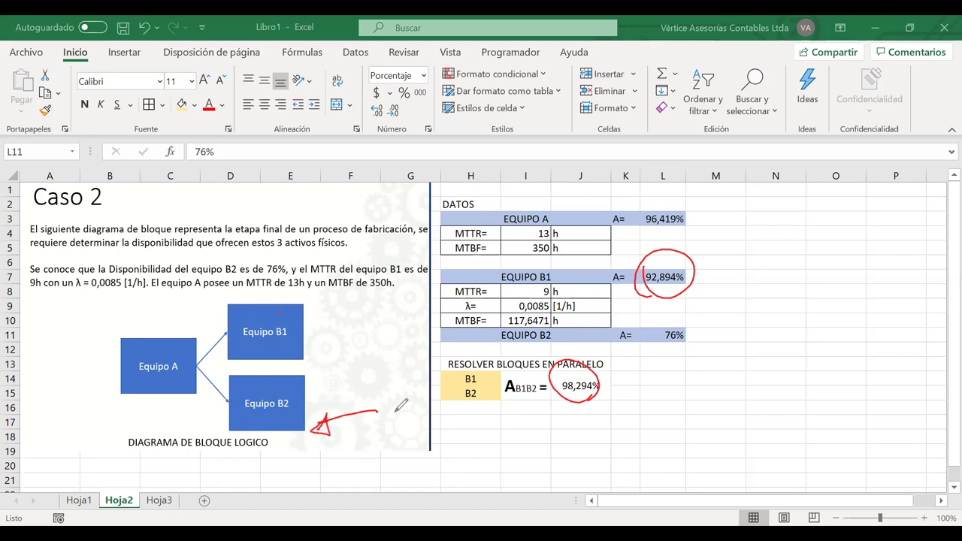
left_click_drag(398, 380, 387, 417)
left_click_drag(388, 360, 409, 445)
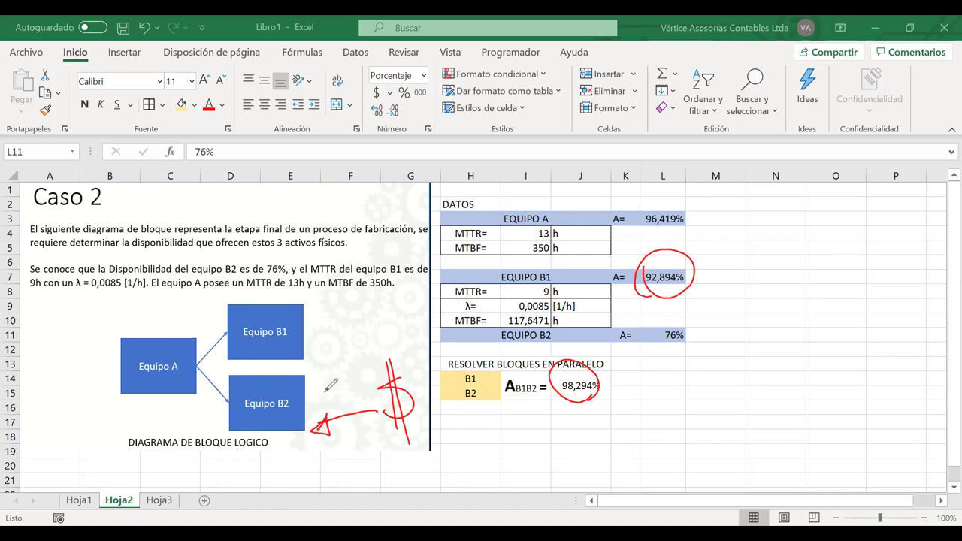
left_click_drag(359, 386, 314, 397)
mouse_move(385, 345)
left_mouse_down()
mouse_move(398, 342)
mouse_move(397, 446)
left_mouse_up()
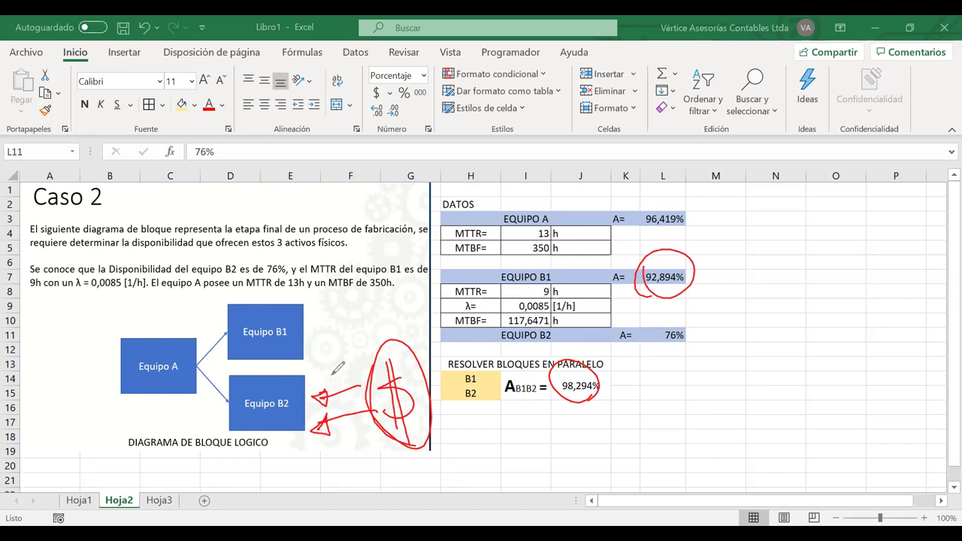
mouse_move(301, 389)
left_mouse_down()
mouse_move(239, 419)
mouse_move(302, 393)
mouse_move(316, 334)
left_mouse_up()
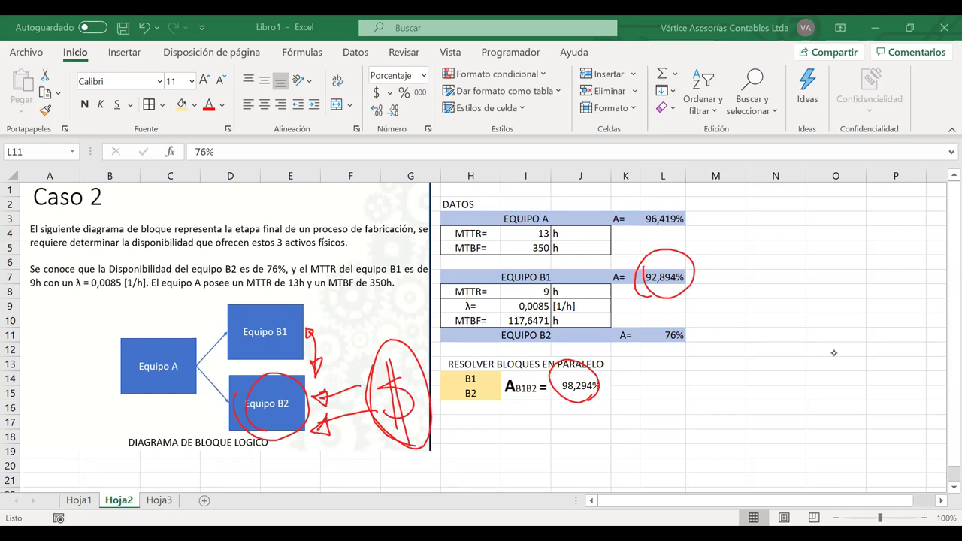
key("e")
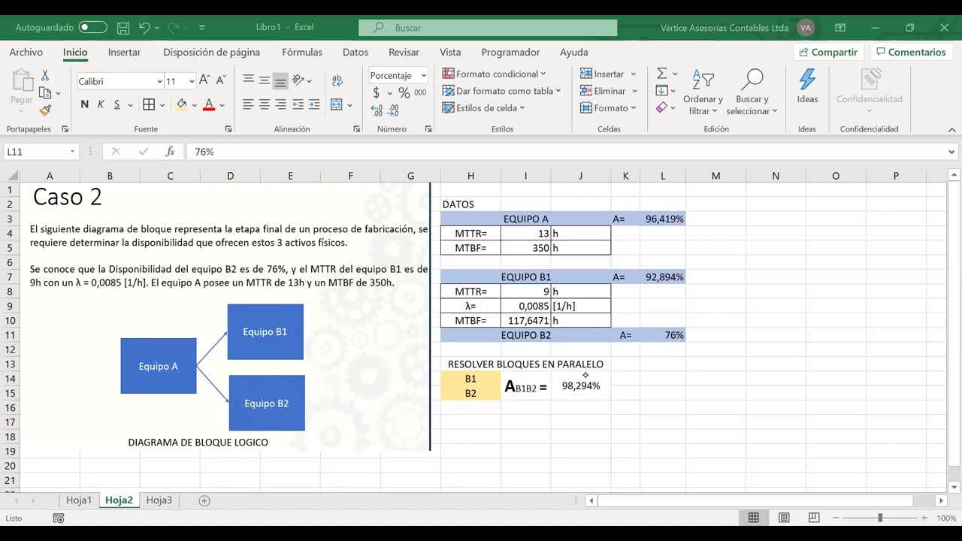
Display the formula in J14 and handwrite the general parallel formula As = 1 − Π(1 − Ai) in red ink below it.
left_click(585, 383)
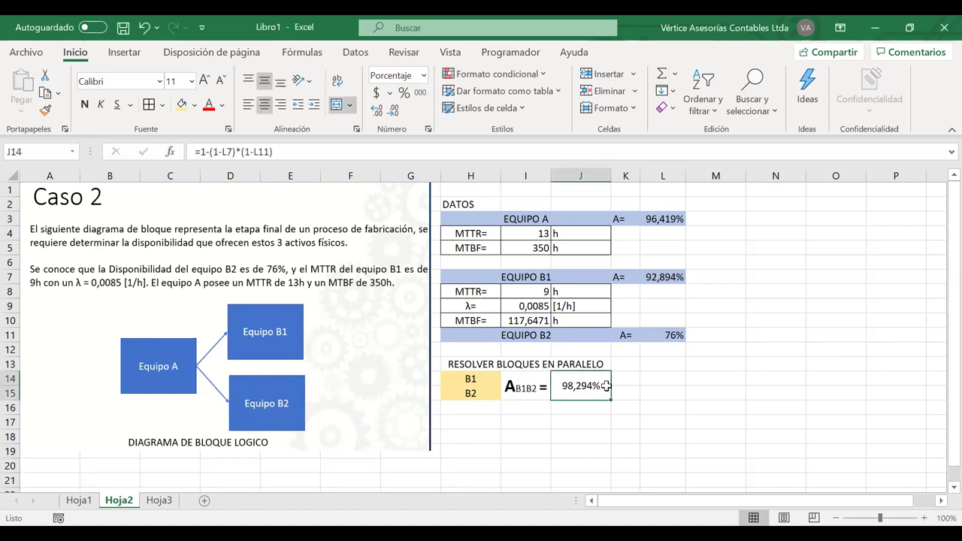
double_click(601, 385)
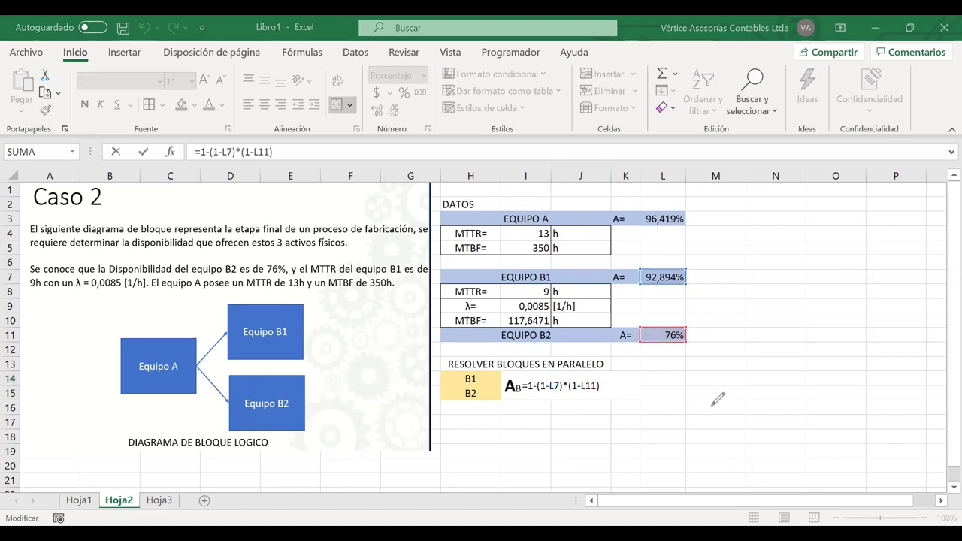
mouse_move(573, 451)
left_mouse_down()
mouse_move(579, 421)
mouse_move(595, 448)
left_mouse_up()
mouse_move(574, 438)
left_mouse_down()
mouse_move(594, 439)
mouse_move(598, 453)
mouse_move(555, 484)
mouse_move(598, 455)
mouse_move(611, 473)
left_mouse_up()
left_click_drag(632, 437, 641, 436)
left_click_drag(631, 443, 640, 442)
mouse_move(678, 415)
left_mouse_down()
mouse_move(679, 451)
mouse_move(726, 431)
mouse_move(763, 445)
left_mouse_up()
mouse_move(769, 410)
left_mouse_down()
mouse_move(773, 448)
mouse_move(779, 404)
mouse_move(808, 457)
left_mouse_up()
mouse_move(811, 422)
left_mouse_down()
mouse_move(817, 444)
mouse_move(842, 425)
mouse_move(866, 437)
left_mouse_up()
left_click_drag(870, 396, 881, 438)
mouse_move(863, 432)
left_mouse_down()
mouse_move(884, 427)
mouse_move(896, 443)
left_mouse_up()
left_click(892, 421)
left_click_drag(897, 397, 912, 448)
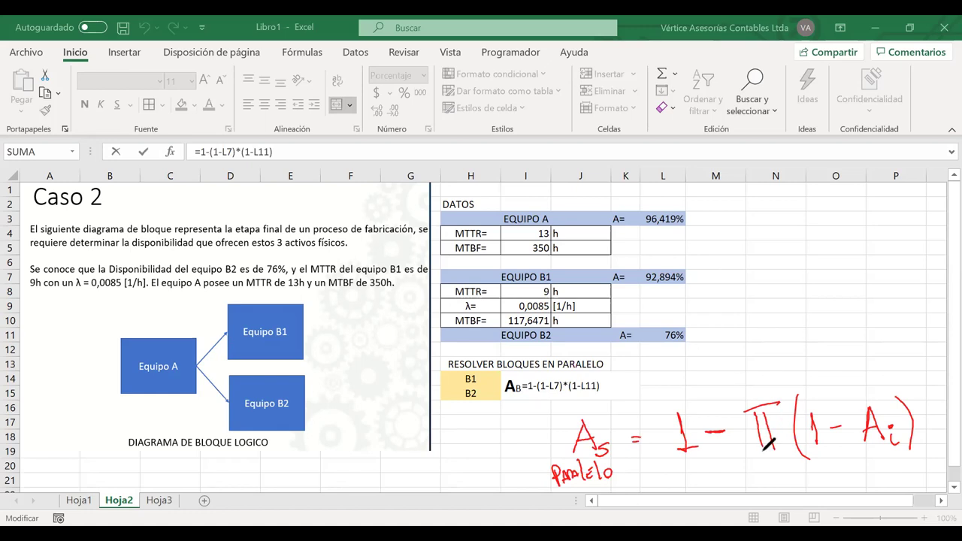
Mark the factors (1-L7) and (1-L11) in the J14 formula with circles and square brackets, and clear all the ink.
left_click_drag(542, 370, 605, 397)
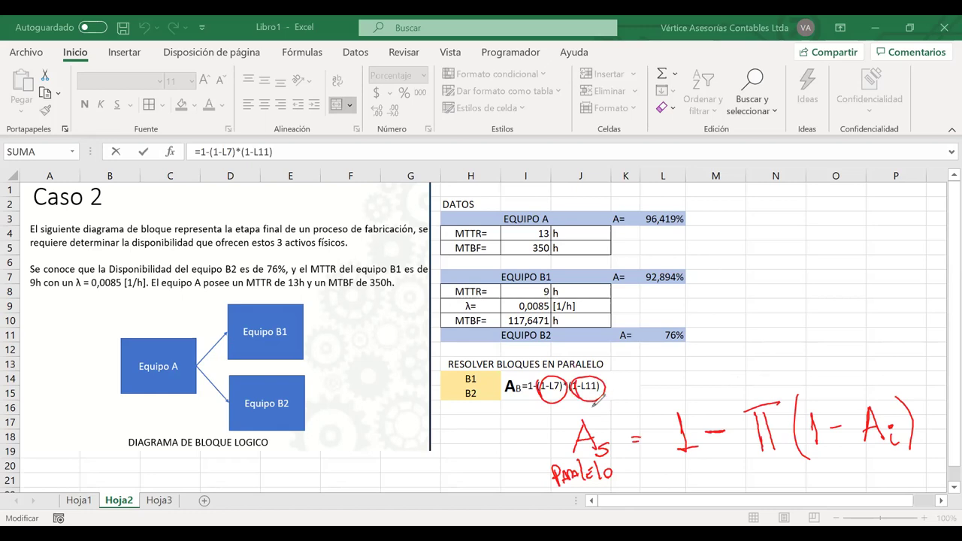
key("ctrl+z")
key("ctrl+z")
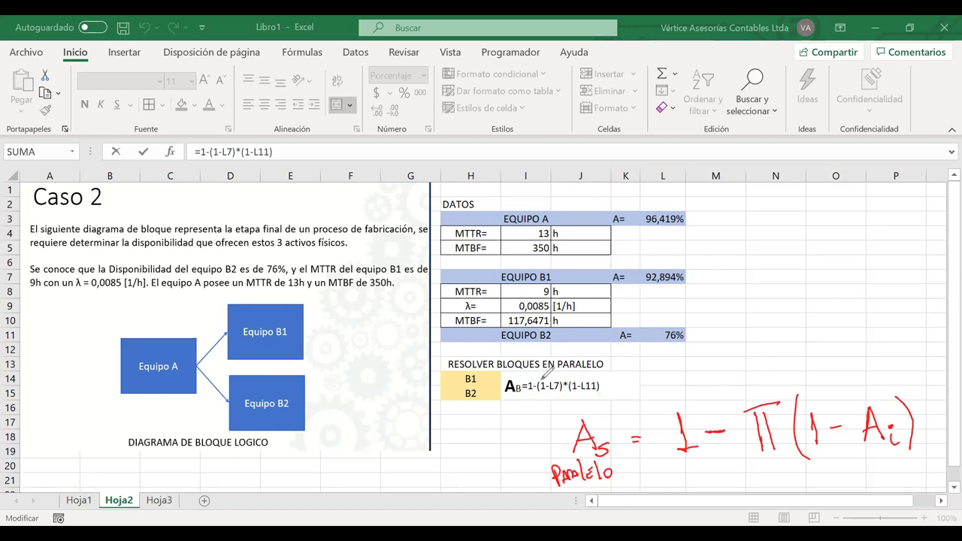
left_click_drag(541, 378, 540, 399)
left_click_drag(595, 379, 596, 397)
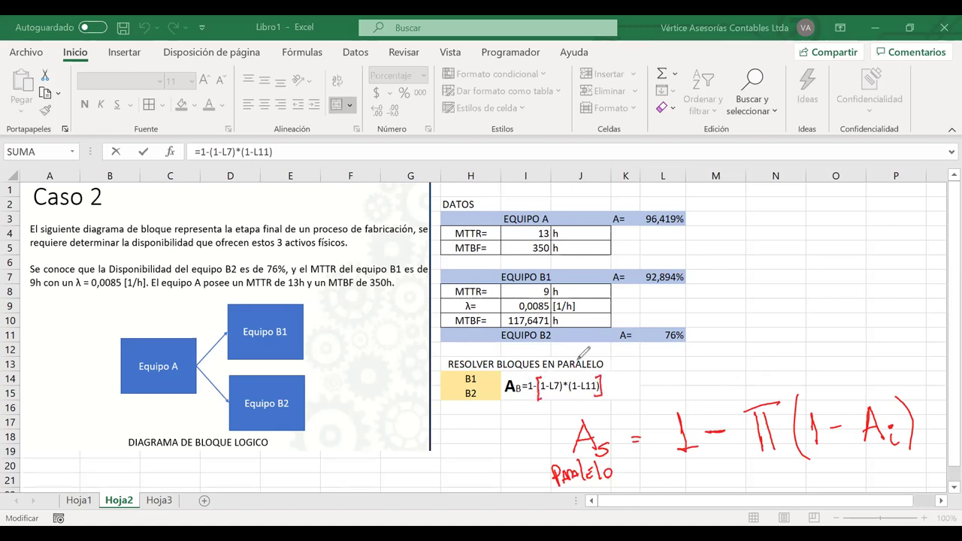
key("ctrl+z")
key("ctrl+z")
key("e")
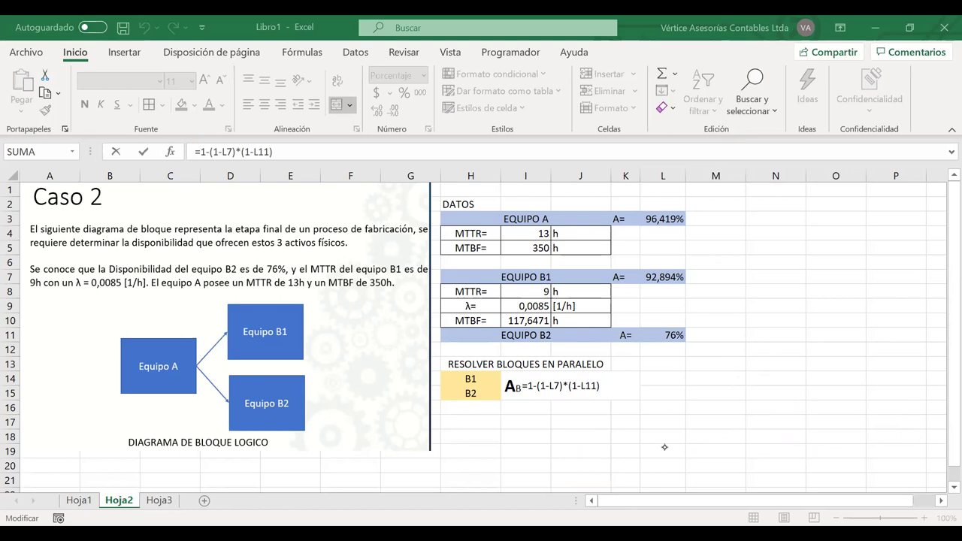
left_click(506, 449)
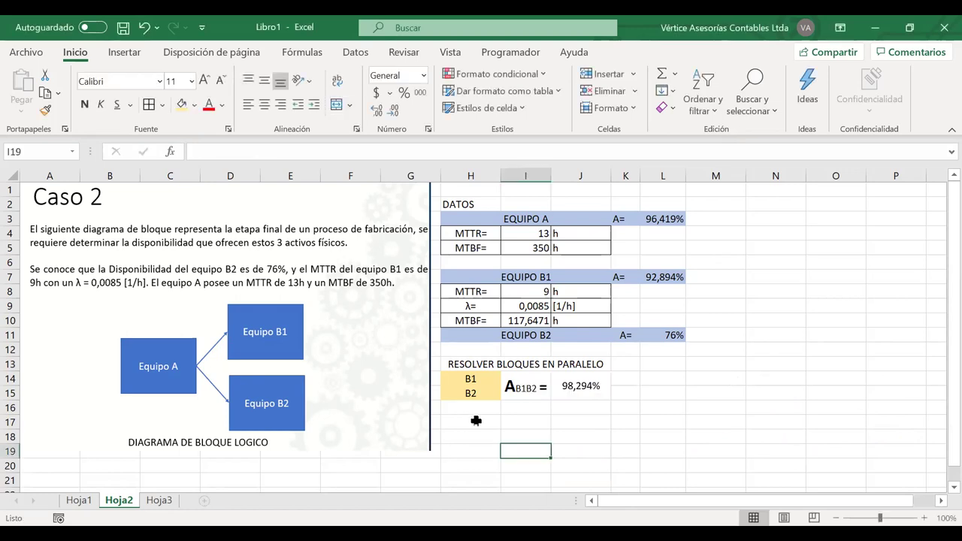
left_click(476, 421)
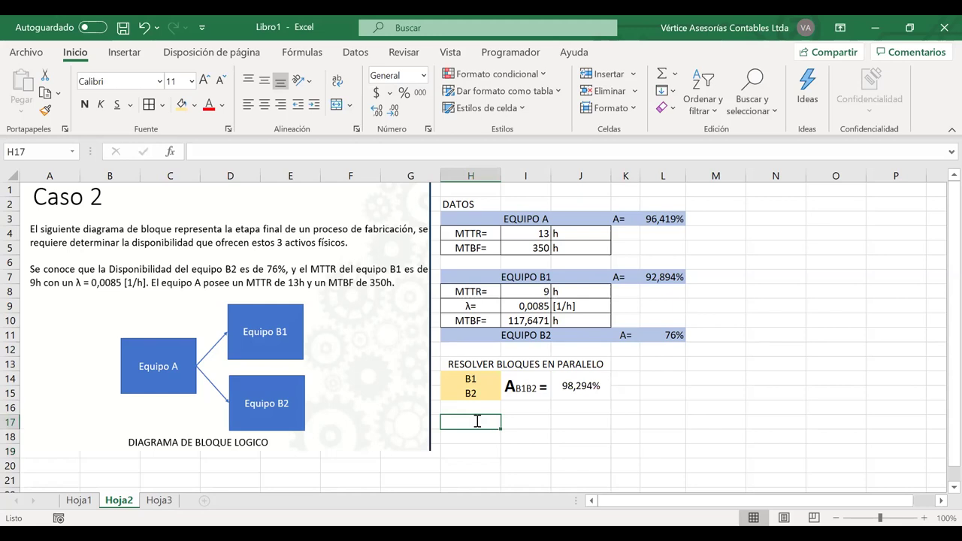
Enter the heading "RESOLVER BLOQUE EN SERIE (A-B1B2)" in H17, and merge and center cells I18:I19 below it.
type("re")
type("VER B")
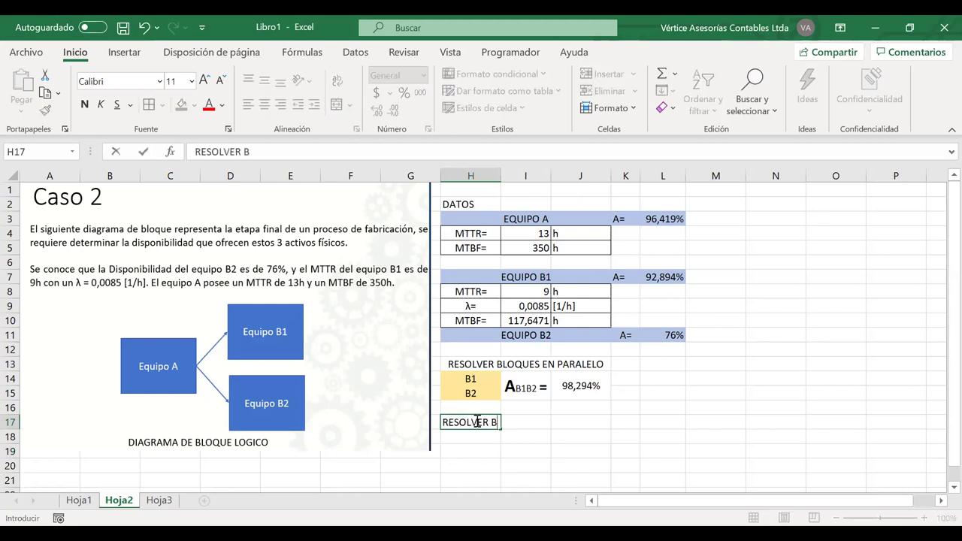
type("LOQUE EN")
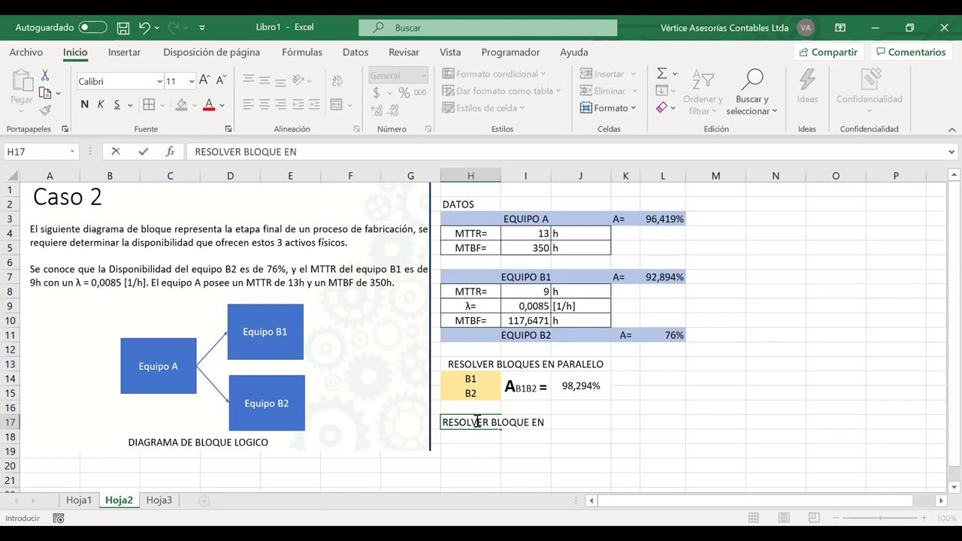
type(" SERIE (A-")
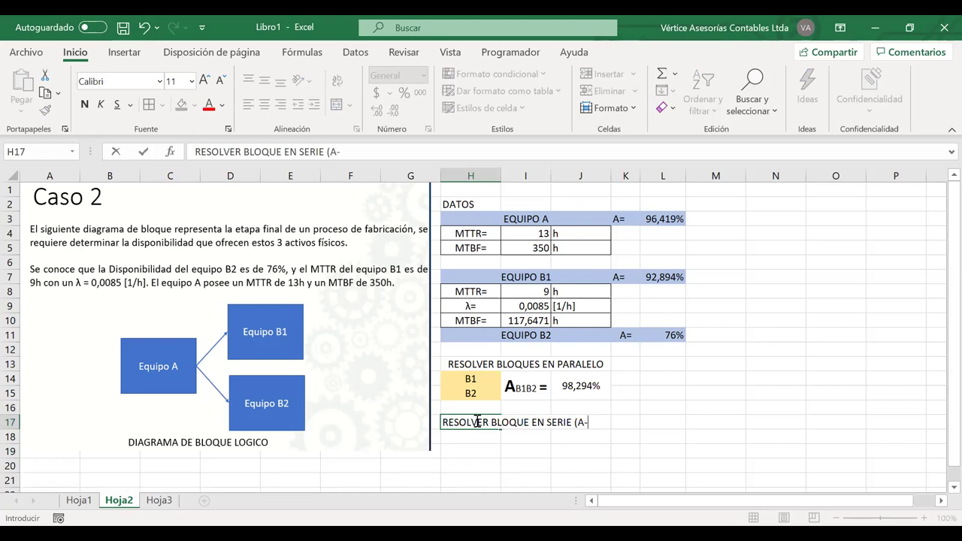
type("B1B2)")
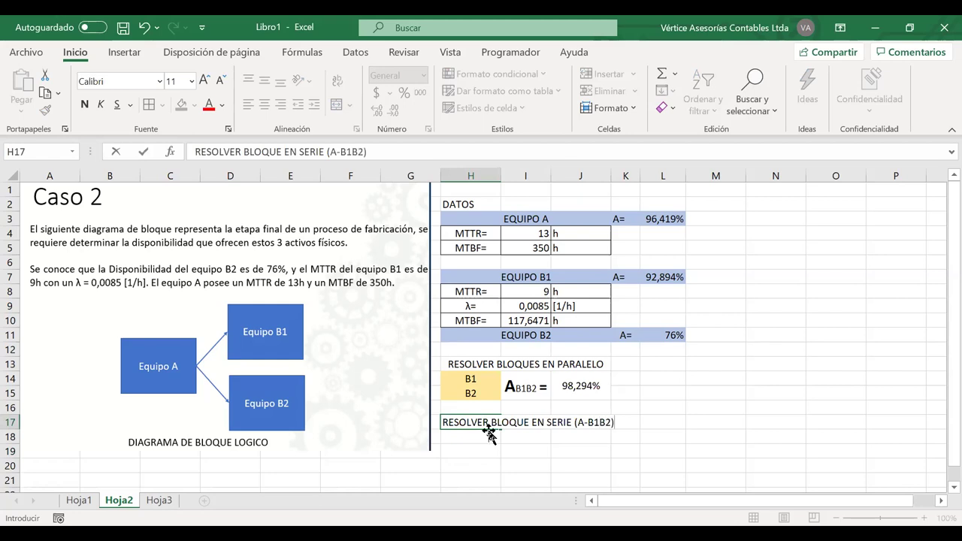
left_click_drag(476, 436, 517, 448)
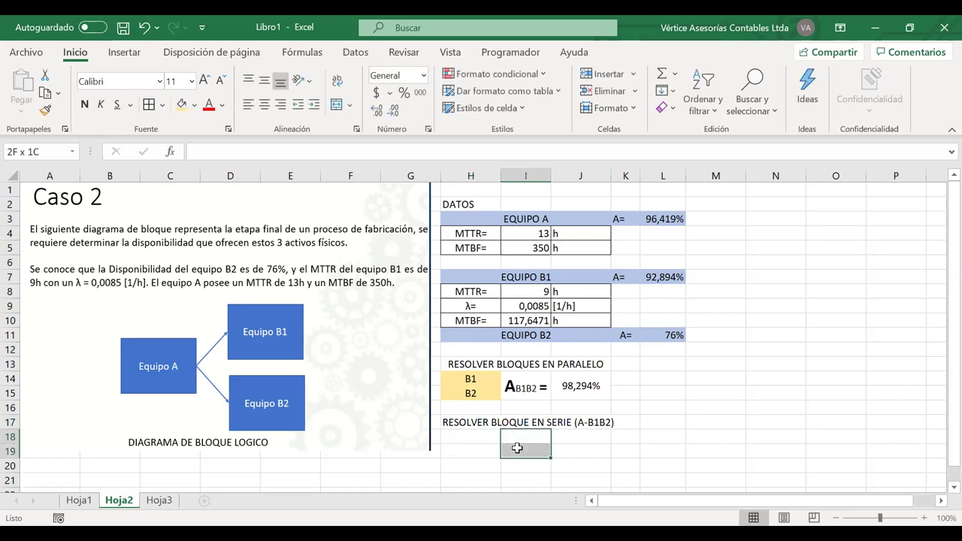
left_click(329, 109)
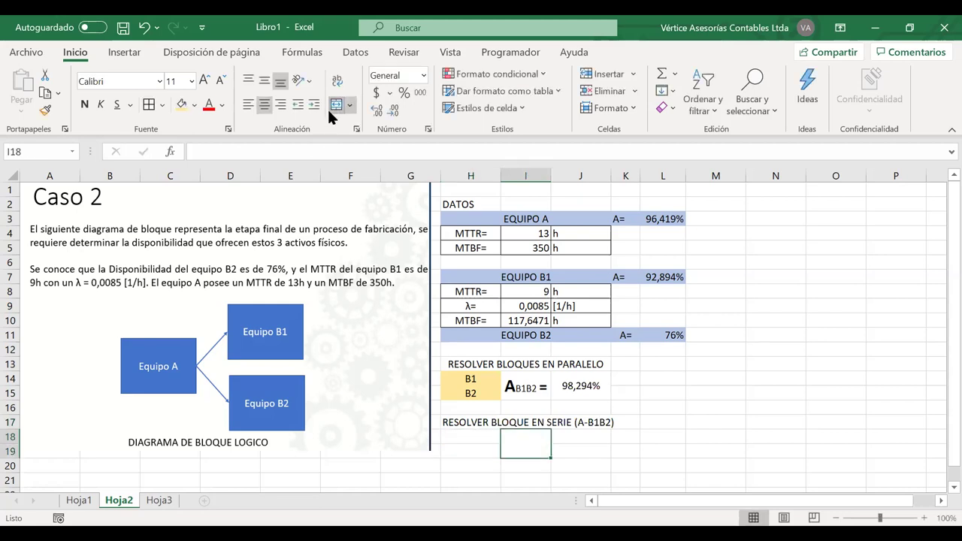
Enter the label "AS=" in I18, with the A bold at 18 pt and the equals sign at 14 pt.
type("AS=")
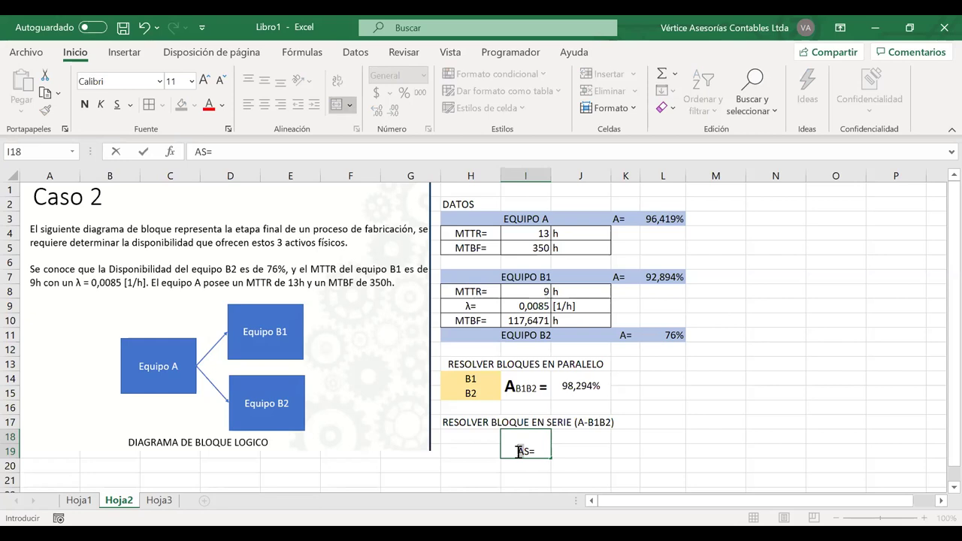
left_click_drag(515, 451, 524, 451)
key("ctrl+shift+period")
key("ctrl+shift+period")
key("ctrl+shift+period")
key("ctrl+shift+period")
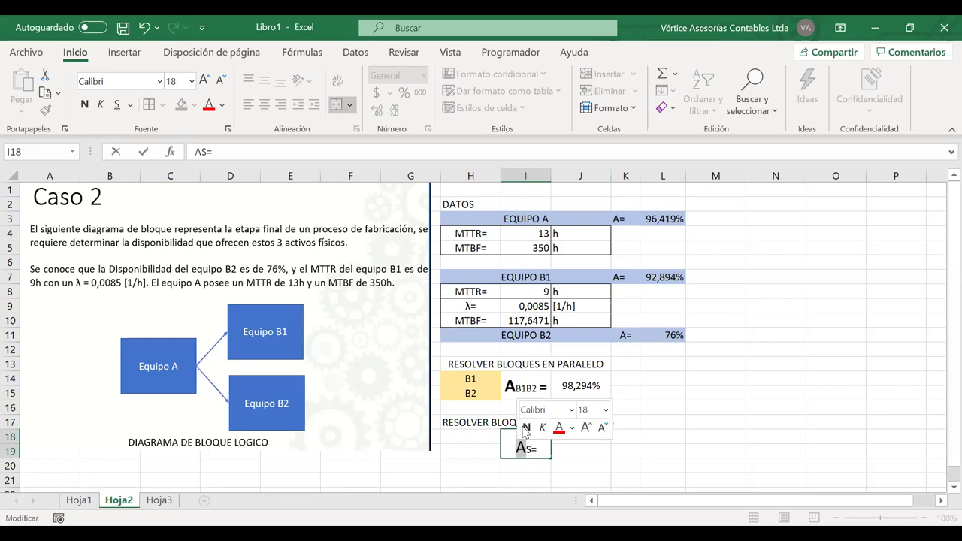
left_click(526, 428)
left_click_drag(530, 449, 535, 447)
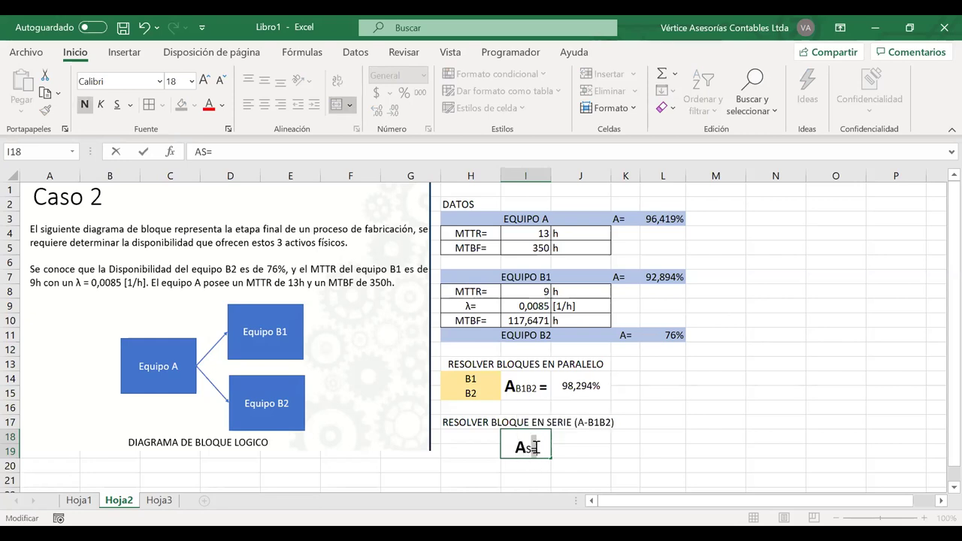
left_click(604, 422)
left_click(603, 423)
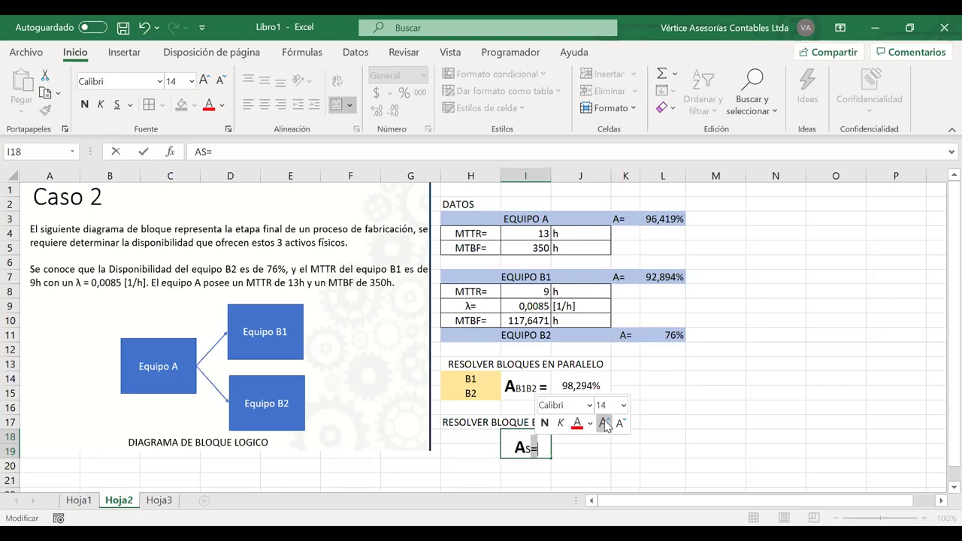
Merge J18:J19 beside the "AS=" label and fill both the label and result cells with standard green.
left_click_drag(577, 441, 575, 449)
left_click(336, 104)
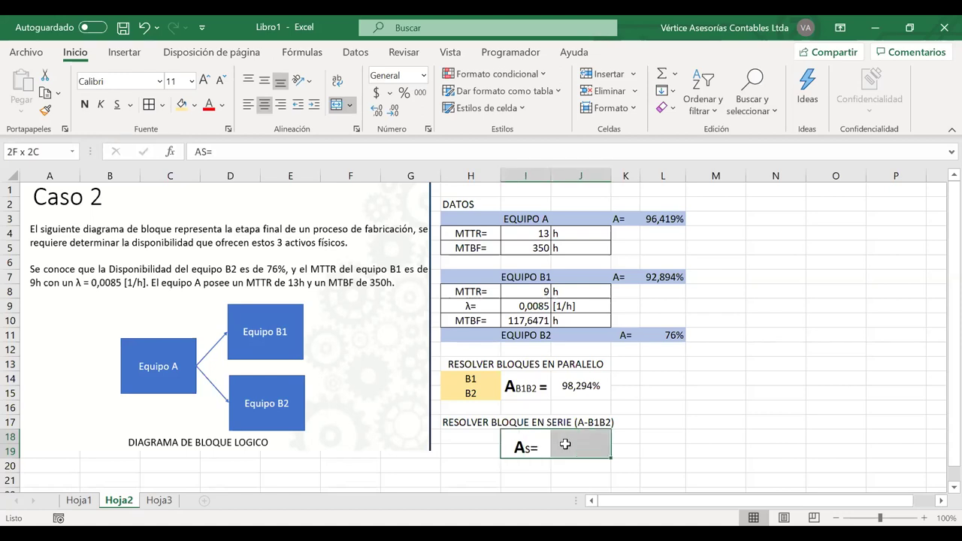
left_click(193, 108)
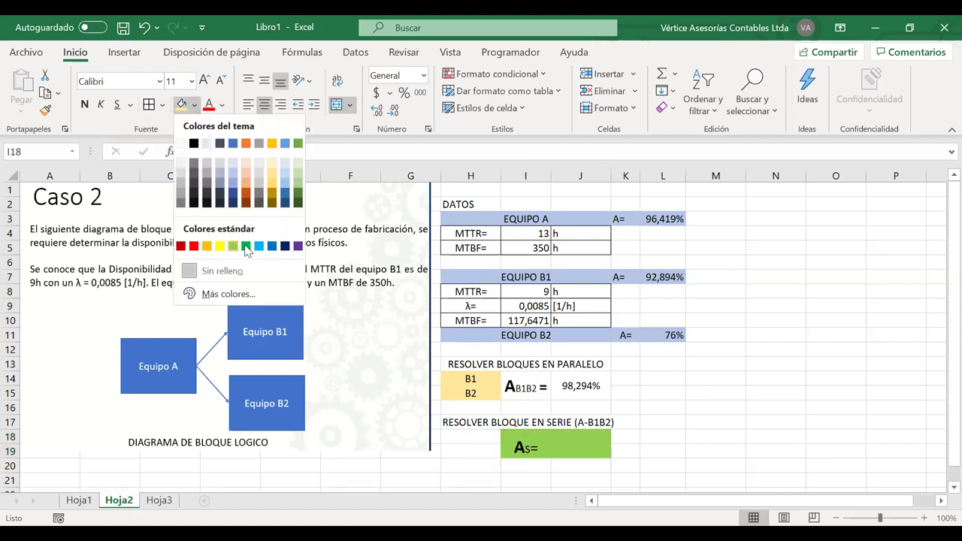
left_click(246, 249)
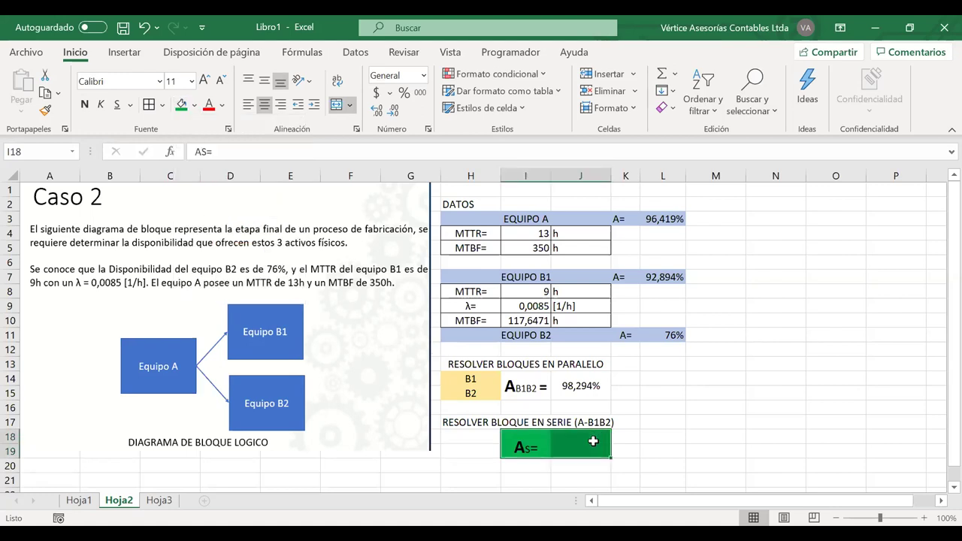
double_click(591, 441)
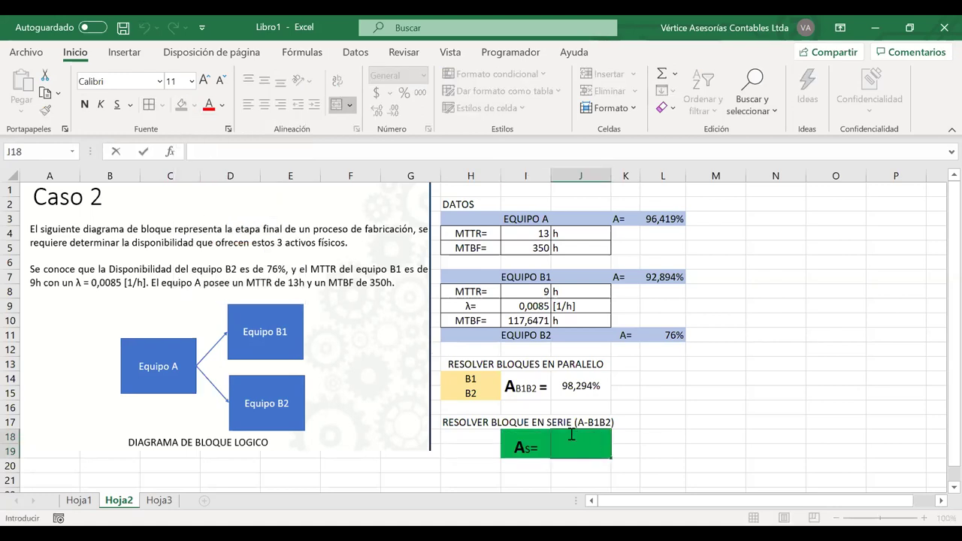
left_click(622, 446)
left_click(566, 438)
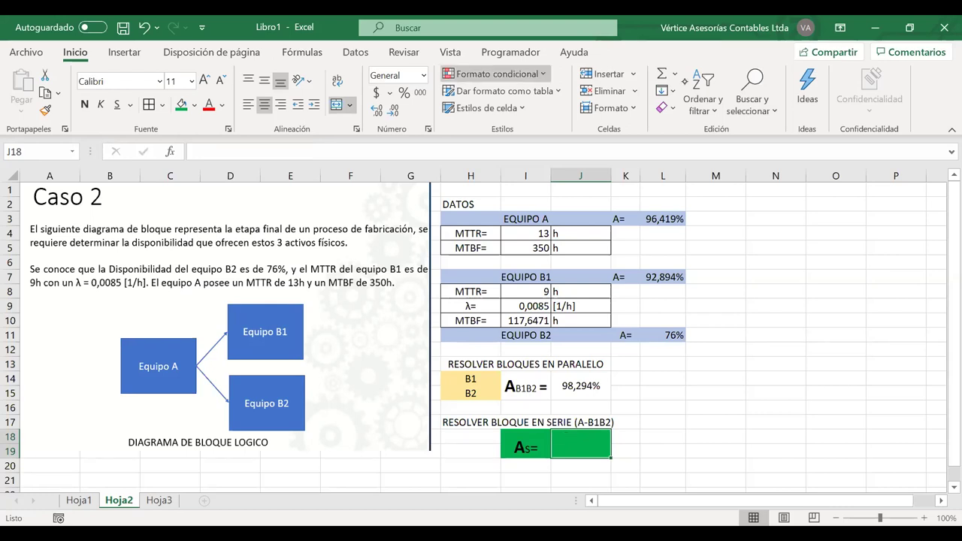
Annotate the block diagram in red: scribble B1 and B2 into one block, circle Equipo A, link them, and label them A and B1B2.
key("ctrl+2")
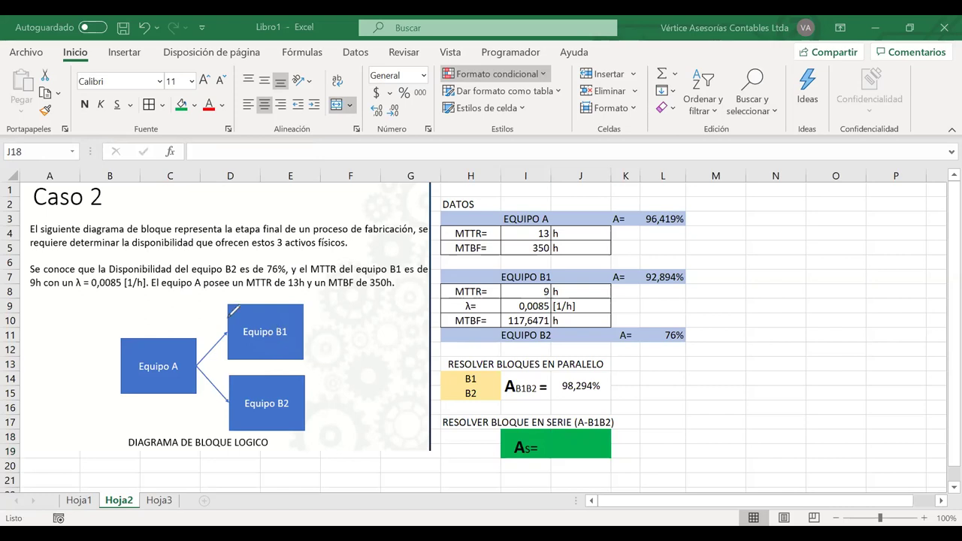
mouse_move(265, 338)
left_mouse_down()
mouse_move(246, 376)
mouse_move(304, 361)
mouse_move(253, 344)
mouse_move(295, 369)
mouse_move(267, 405)
mouse_move(289, 361)
mouse_move(251, 346)
mouse_move(292, 370)
mouse_move(261, 376)
mouse_move(286, 353)
left_mouse_up()
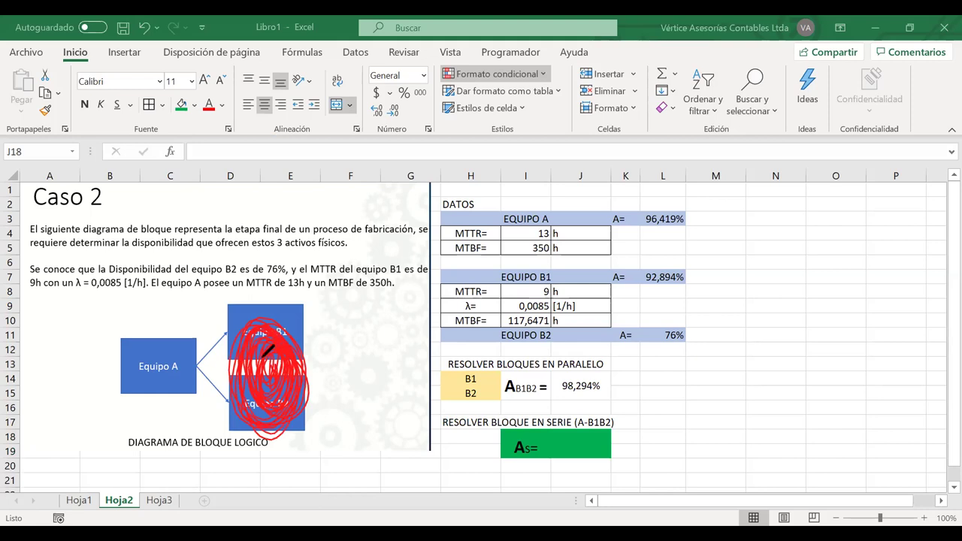
mouse_move(147, 335)
left_mouse_down()
mouse_move(127, 352)
mouse_move(178, 402)
mouse_move(126, 352)
left_mouse_up()
mouse_move(208, 364)
left_mouse_down()
mouse_move(235, 367)
mouse_move(214, 352)
mouse_move(203, 322)
mouse_move(285, 372)
mouse_move(245, 367)
left_mouse_up()
mouse_move(179, 295)
left_mouse_down()
mouse_move(172, 322)
mouse_move(167, 308)
left_mouse_up()
mouse_move(194, 311)
left_mouse_down()
mouse_move(199, 296)
mouse_move(203, 311)
left_mouse_up()
mouse_move(322, 295)
left_mouse_down()
mouse_move(321, 318)
mouse_move(329, 319)
left_mouse_up()
mouse_move(338, 298)
left_mouse_down()
mouse_move(337, 314)
mouse_move(346, 302)
mouse_move(350, 316)
left_mouse_up()
mouse_move(350, 296)
left_mouse_down()
mouse_move(353, 314)
mouse_move(371, 310)
left_mouse_up()
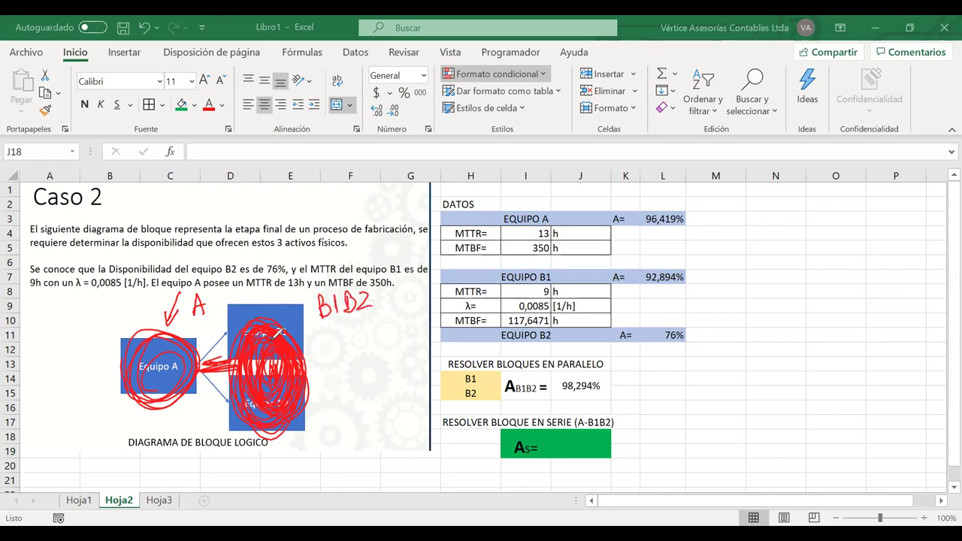
left_click_drag(547, 401, 576, 374)
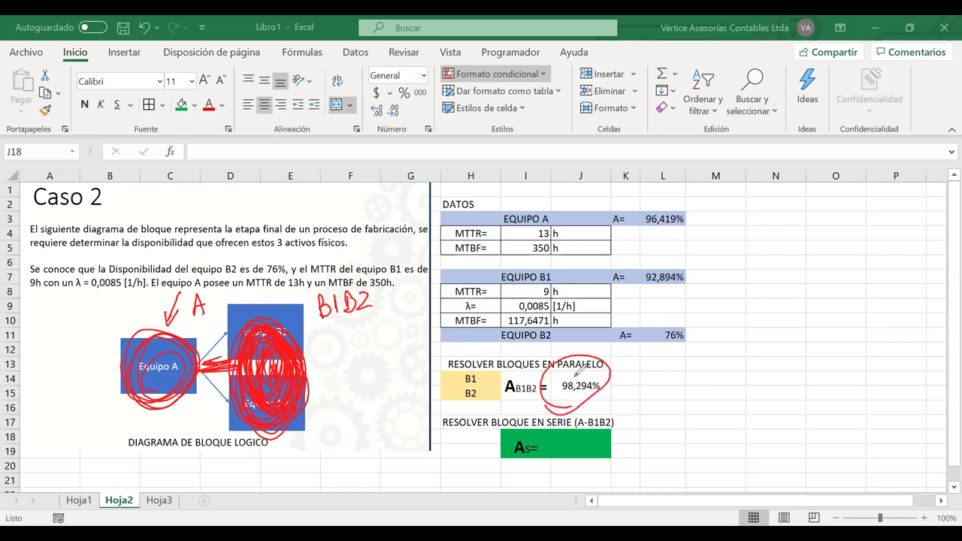
key("ctrl+z")
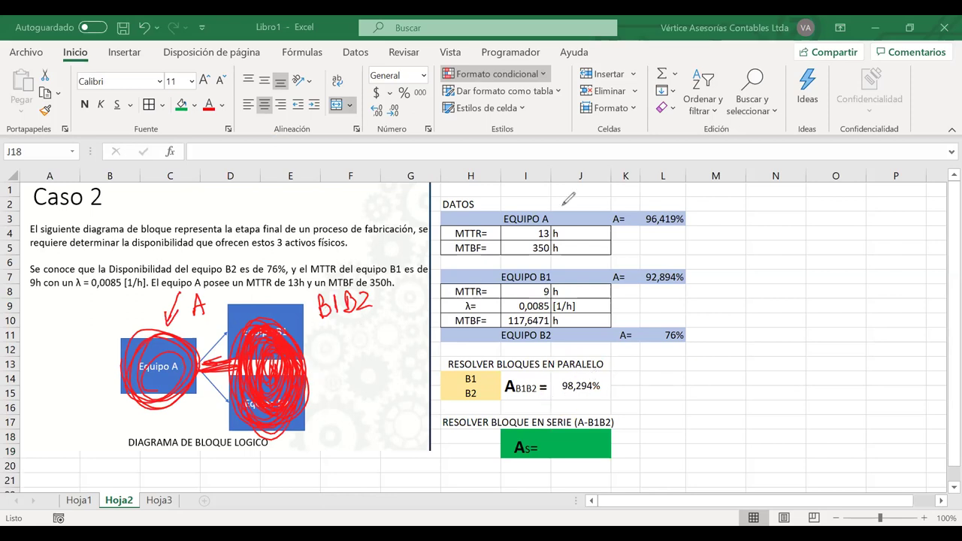
Handwrite the heading "serie" and the series availability formula As = Π Ai in red over the empty columns M to P.
left_click(584, 446)
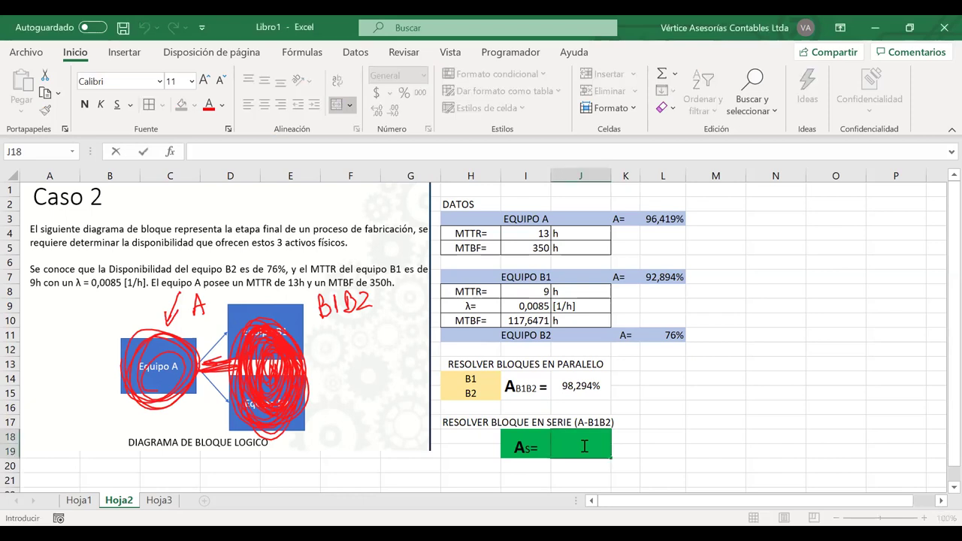
left_click_drag(746, 317, 770, 316)
mouse_move(749, 300)
left_mouse_down()
mouse_move(767, 297)
mouse_move(776, 328)
left_mouse_up()
mouse_move(744, 221)
left_mouse_down()
mouse_move(754, 215)
mouse_move(740, 233)
left_mouse_up()
left_click_drag(759, 227, 772, 232)
left_click_drag(774, 230, 814, 229)
left_click_drag(806, 288, 813, 296)
left_click_drag(846, 269, 847, 314)
left_click_drag(862, 266, 861, 309)
left_click_drag(827, 267, 866, 257)
left_click_drag(886, 304, 907, 301)
left_click_drag(890, 288, 904, 286)
left_click_drag(914, 293, 928, 302)
left_click(919, 282)
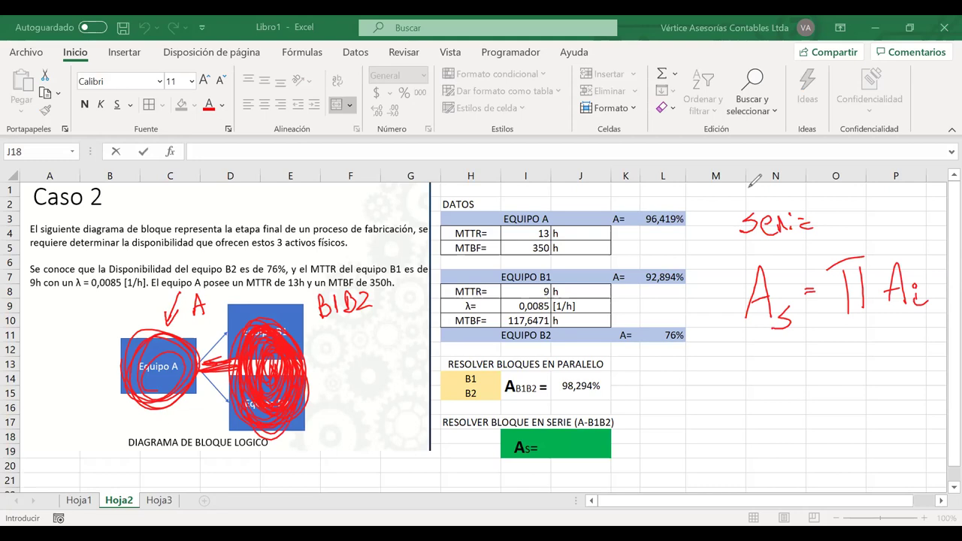
Enter the formula =L3*J14 in J18 to calculate the series system availability.
double_click(576, 438)
type("=")
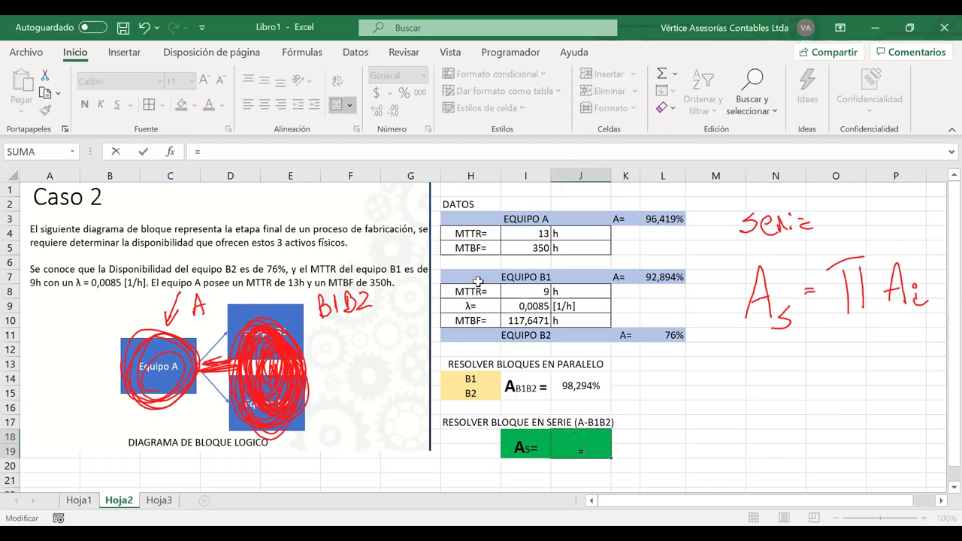
left_click(663, 218)
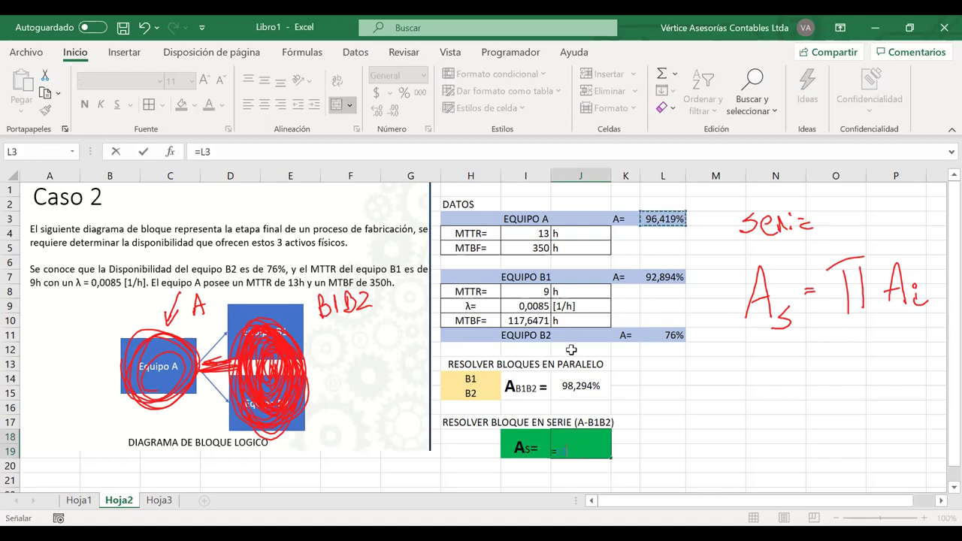
type("*")
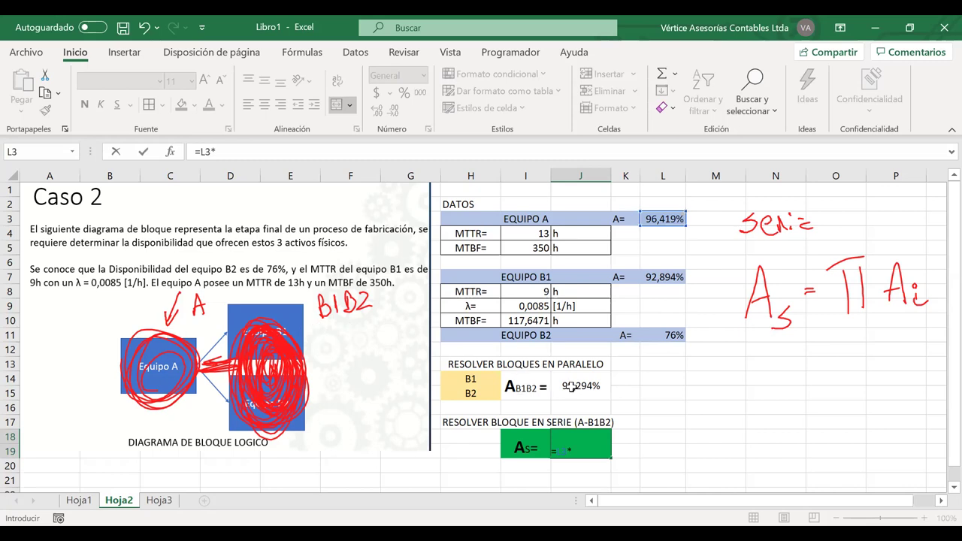
left_click(572, 386)
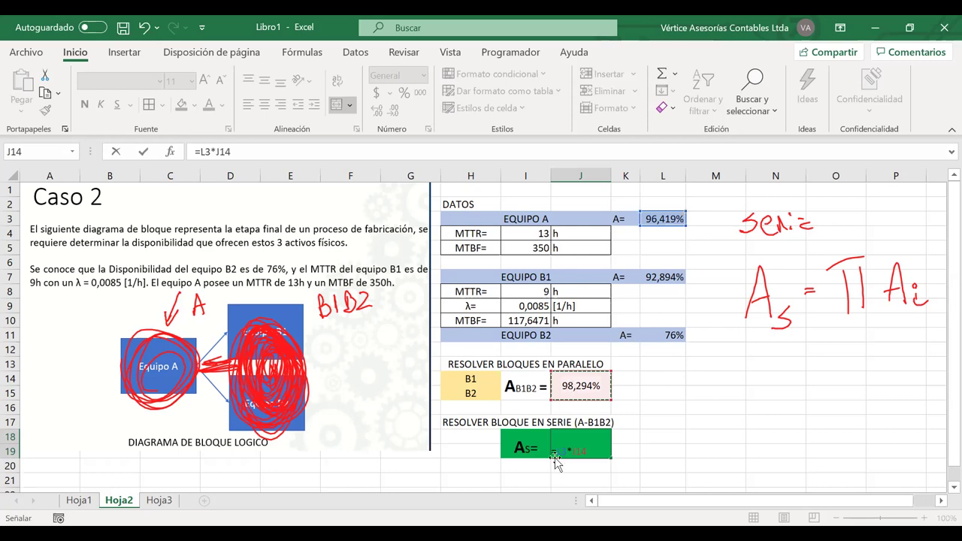
key("Return")
Middle-align the "AS=" label and its result vertically, and make the result in J18 bold at 14 pt.
left_click(515, 441)
left_click_drag(514, 440, 515, 440)
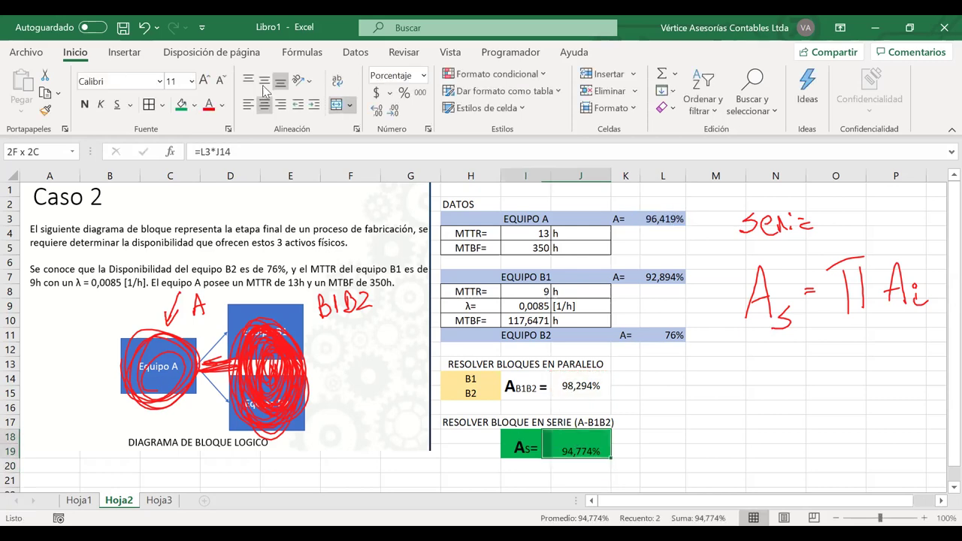
left_click(559, 437)
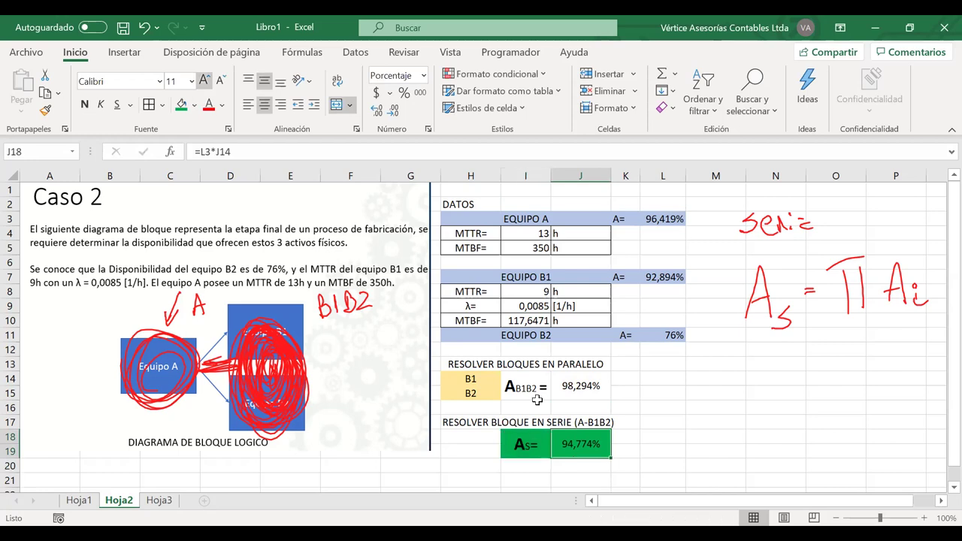
key("ctrl+n")
key("ctrl+shift+period")
key("ctrl+shift+period")
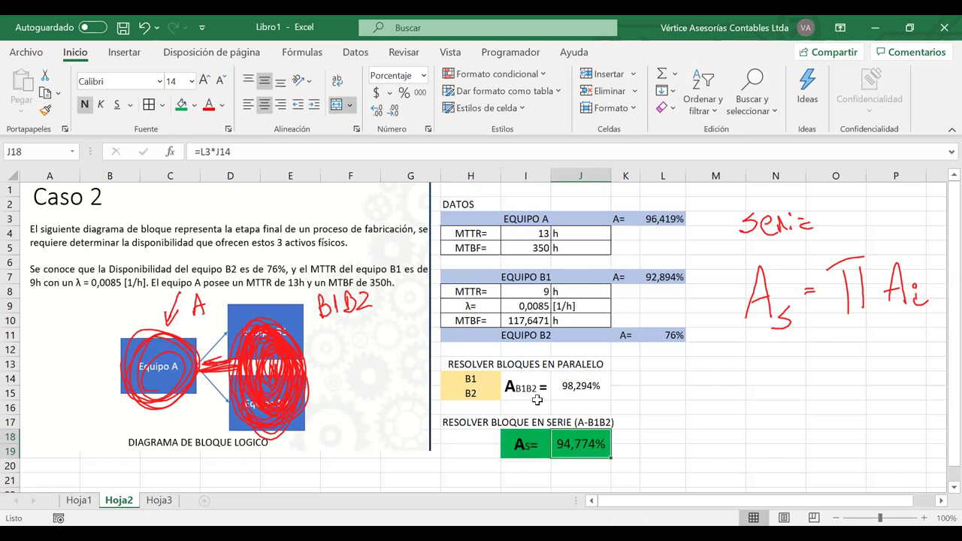
left_click(684, 434)
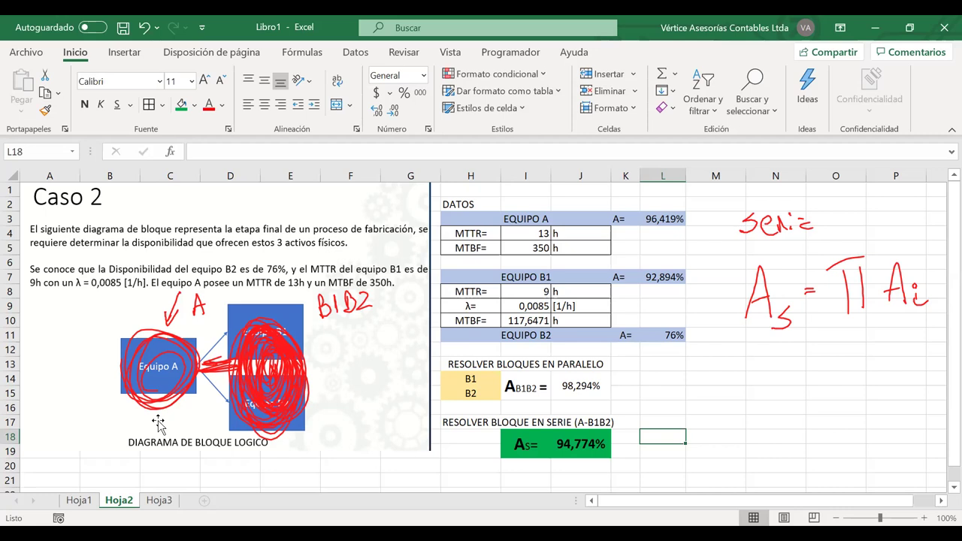
Test Equipo A with an MTTR of 6 h in I4 and restore it to 13 h.
left_click(535, 235)
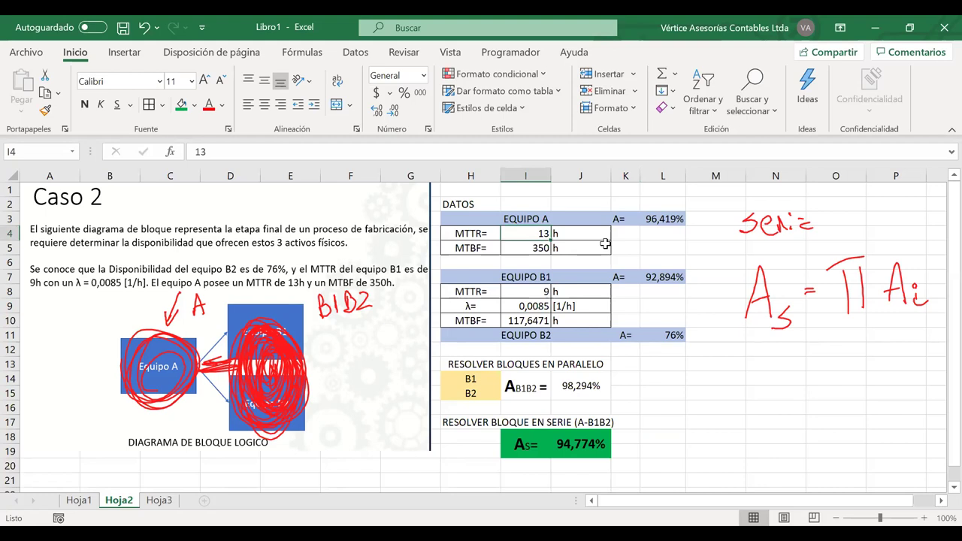
type("6")
key("Return")
left_click_drag(588, 443, 538, 445)
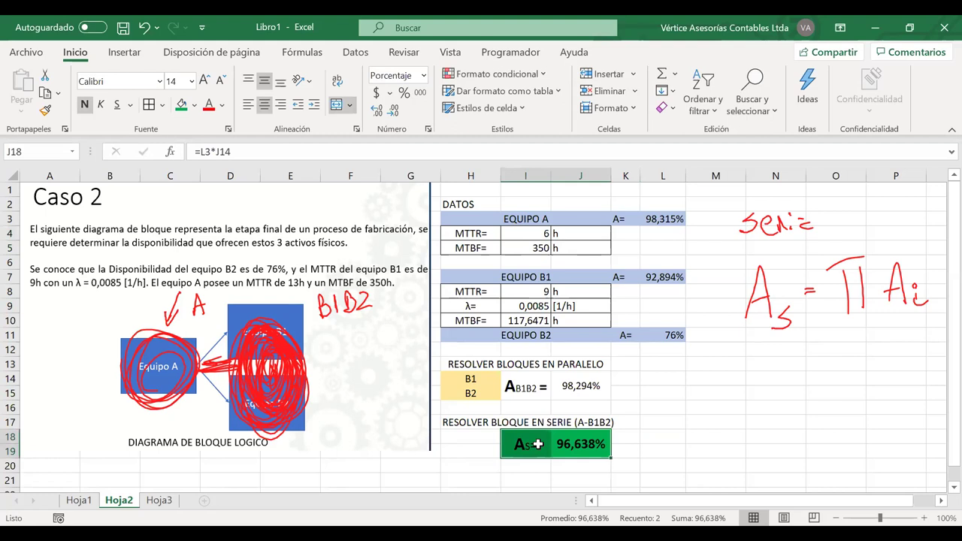
left_click(531, 235)
type("13")
key("Return")
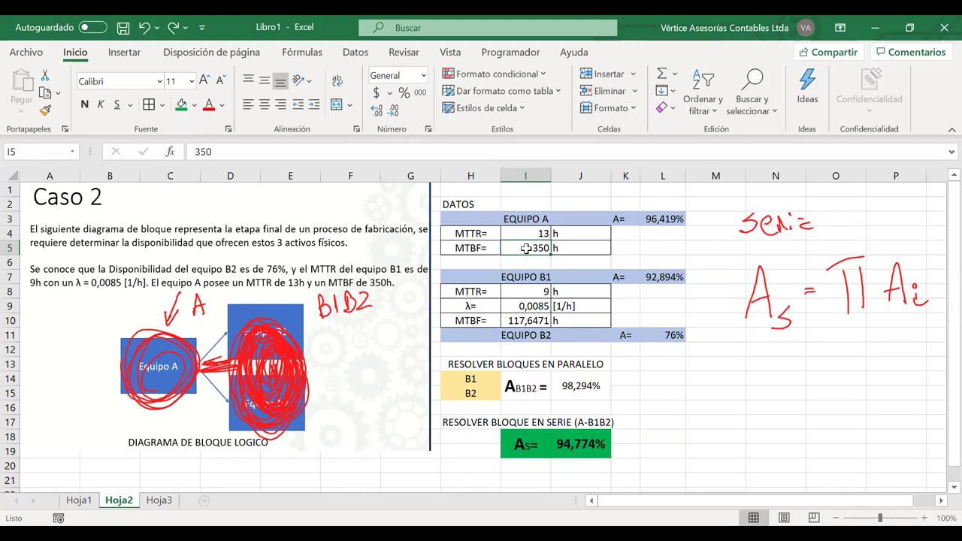
Set Equipo A's MTBF in I5 to 500 h.
type("500")
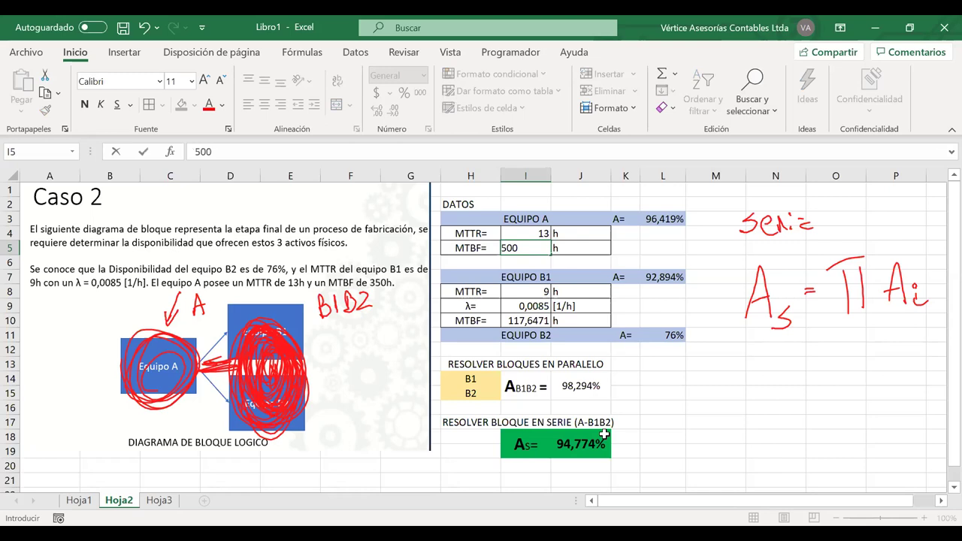
key("Return")
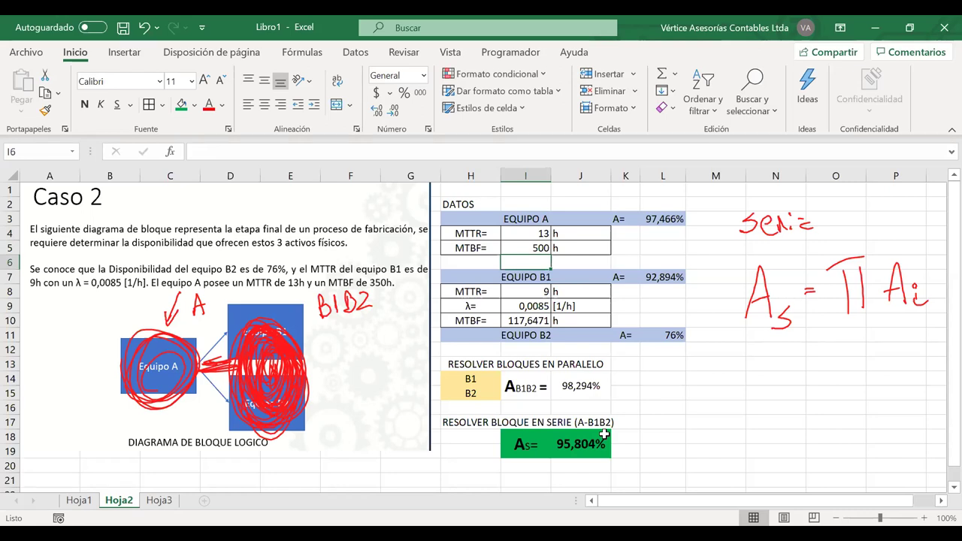
left_click(692, 436)
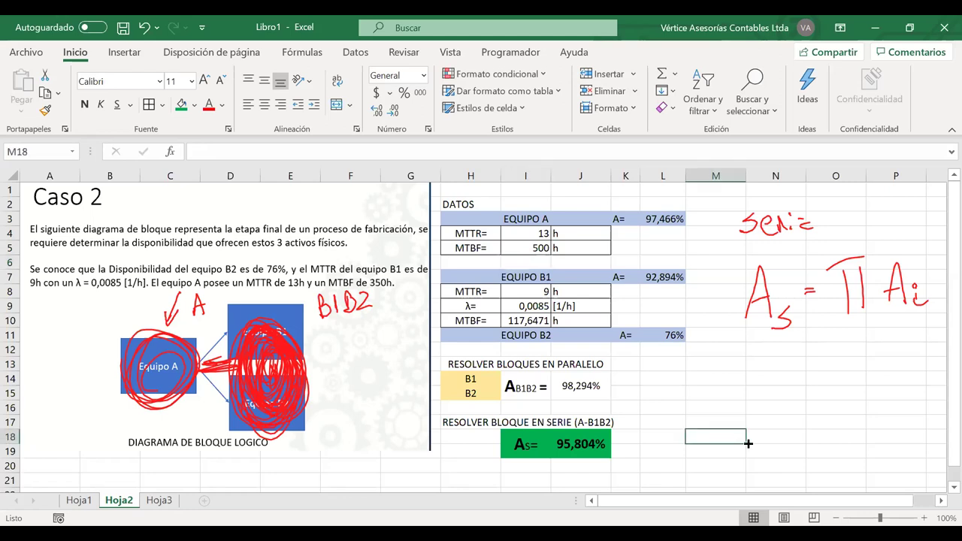
Enter 10000000 in M17 and format it as an accounting amount in dollars without decimals.
left_click(716, 419)
type("Q0")
key("BackSpace")
key("BackSpace")
type("1")
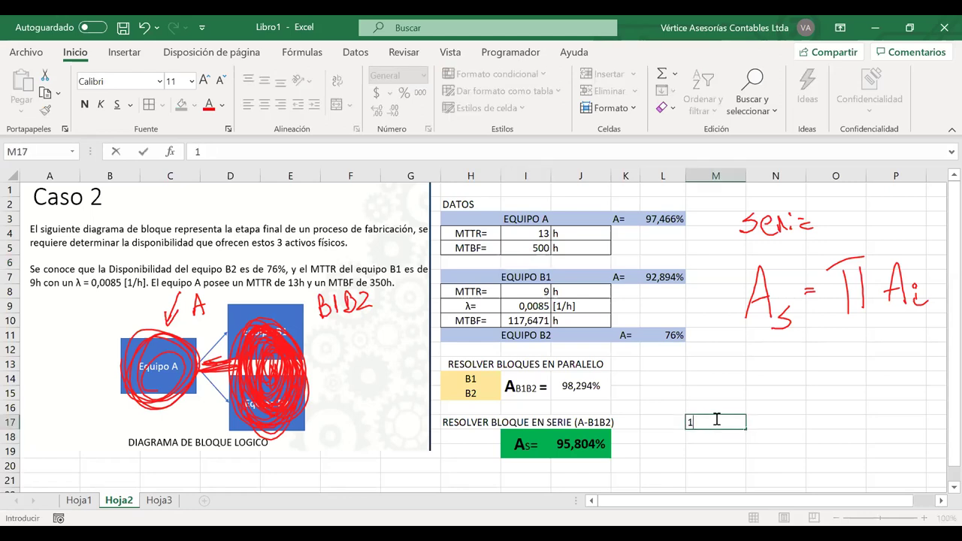
type("0000000")
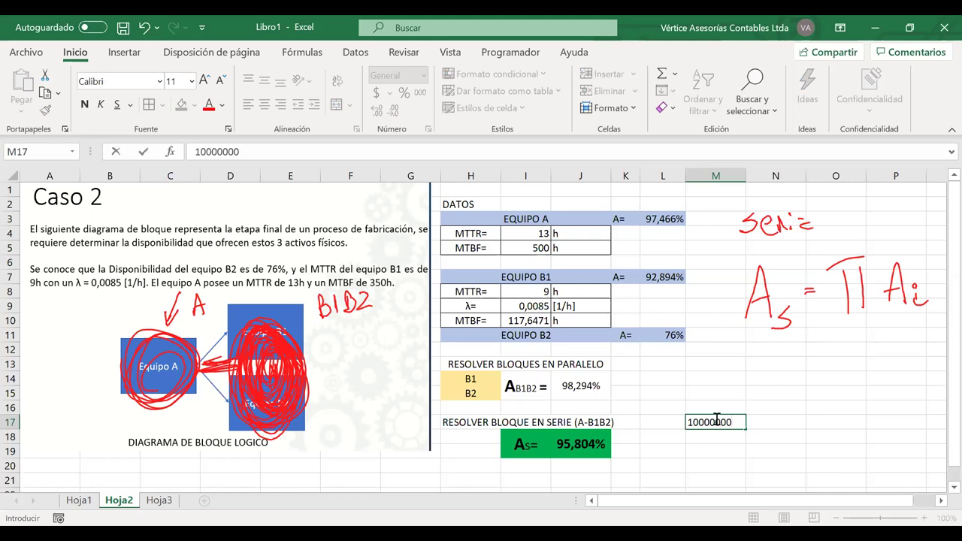
key("ctrl+Return")
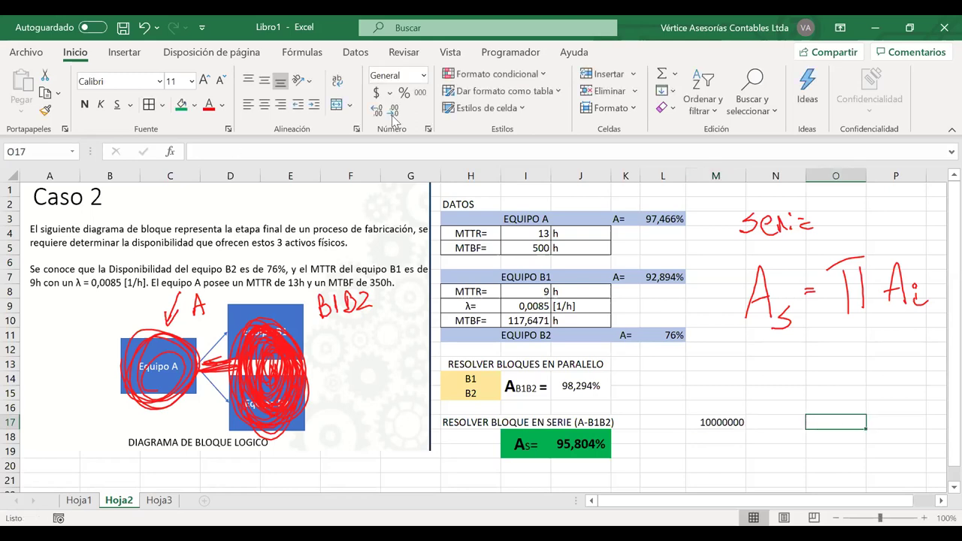
key("ctrl+shift+4")
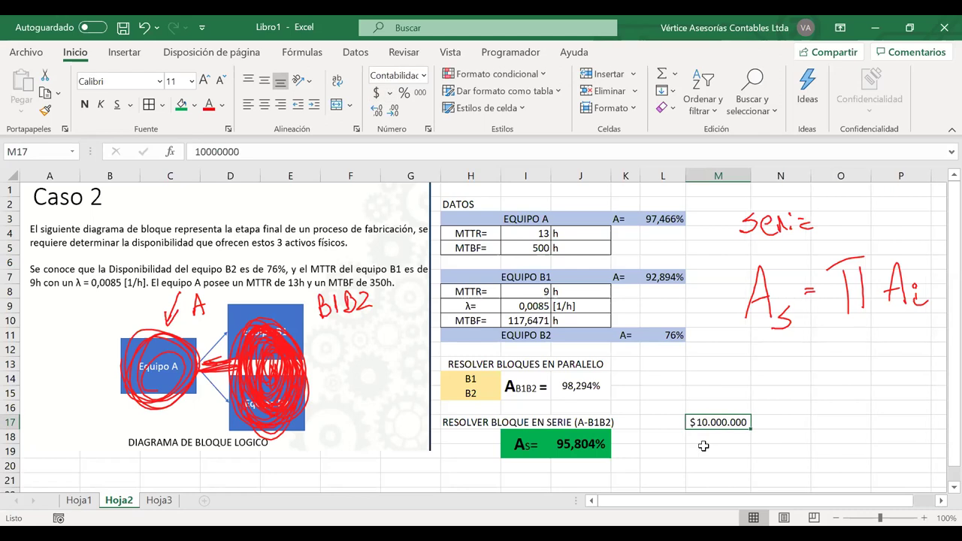
Multiply the amount in M17 by the system availability in J18 in cell M19, and show the result without decimals.
left_click(703, 449)
type("=")
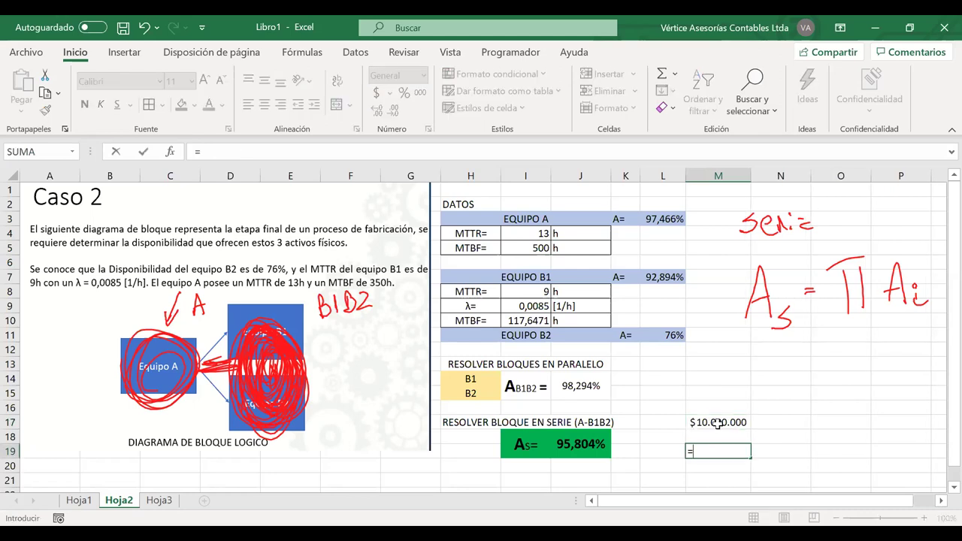
left_click(717, 423)
type("*")
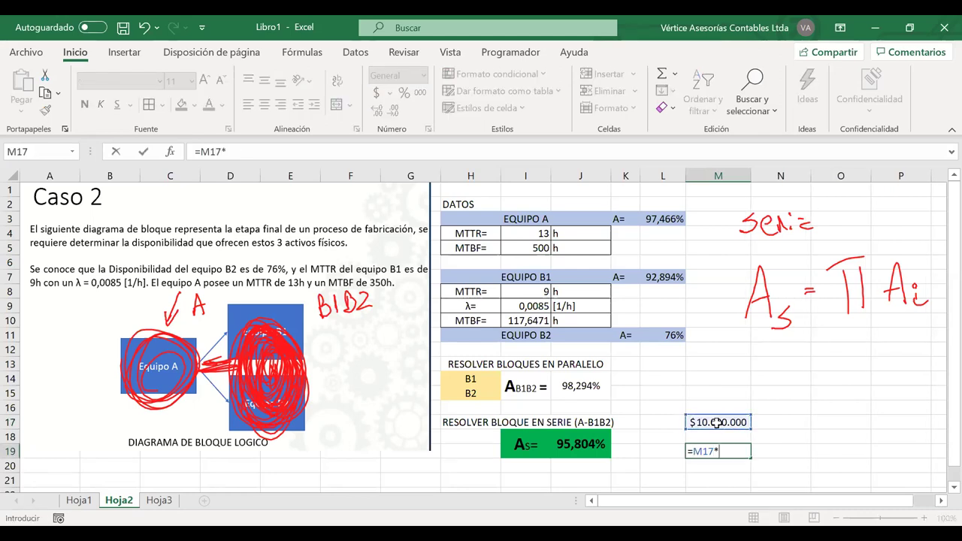
left_click(565, 444)
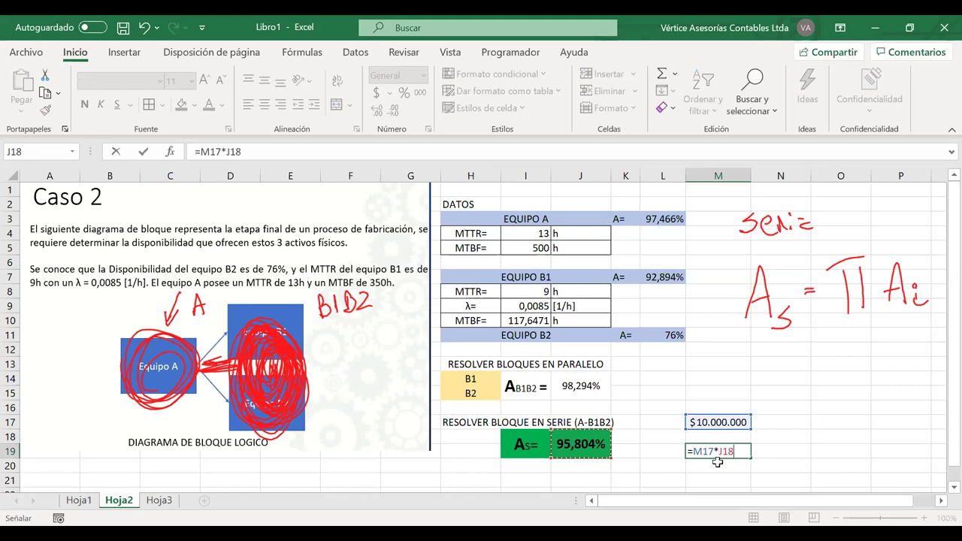
key("Return")
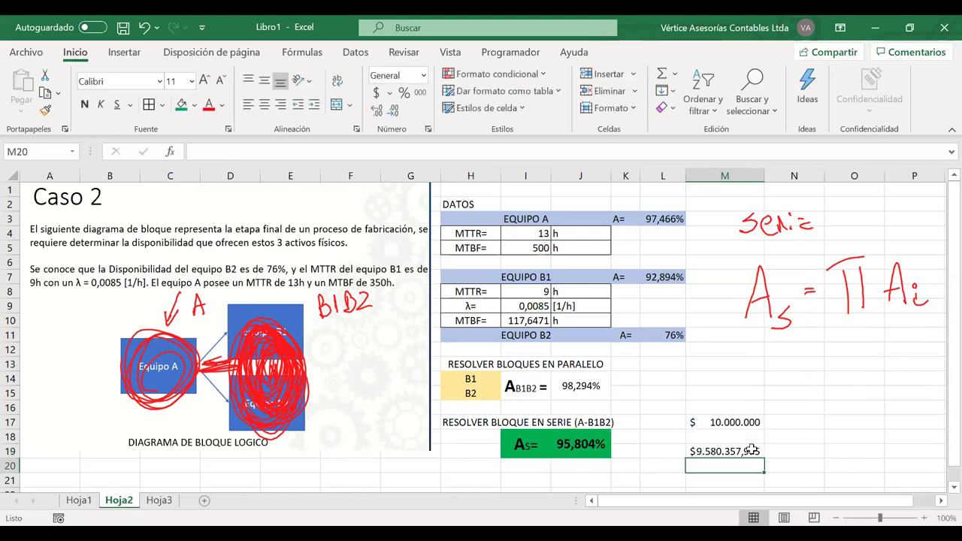
key("Up")
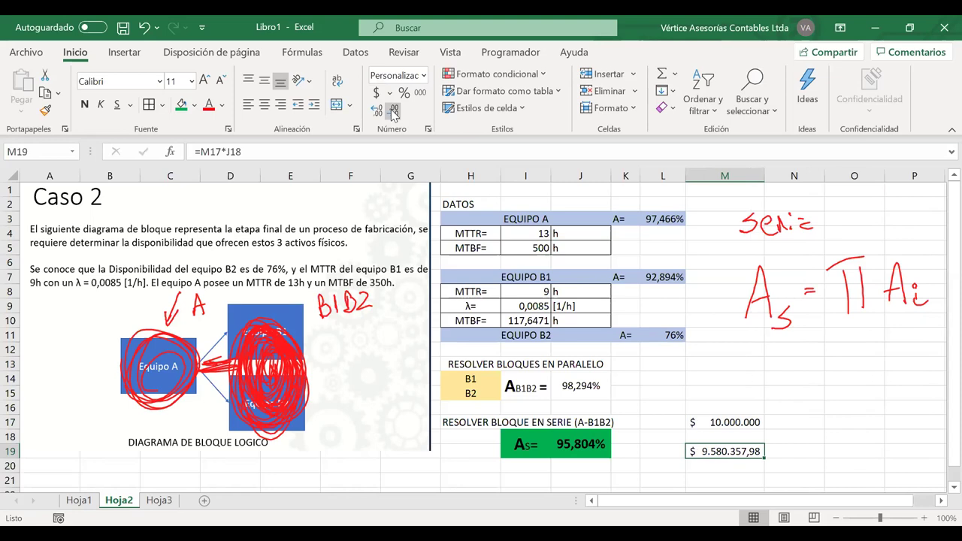
left_click(394, 111)
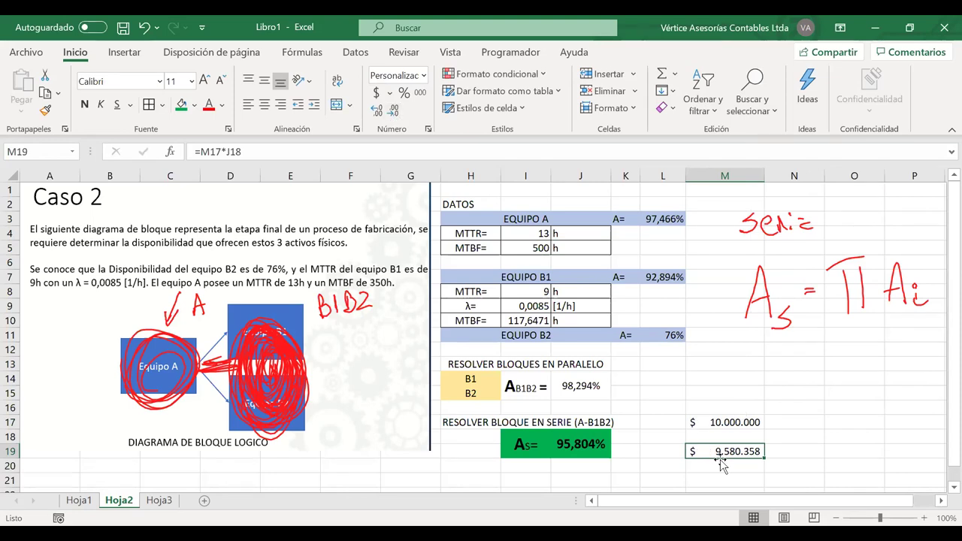
Set Equipo A's MTBF in I5 to 350 h.
left_click(541, 249)
type("35")
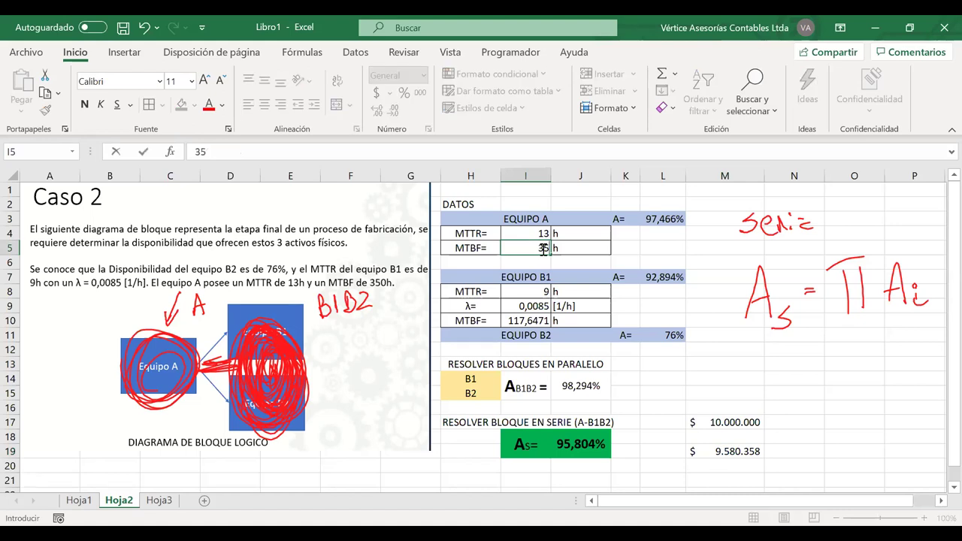
type("0")
key("Return")
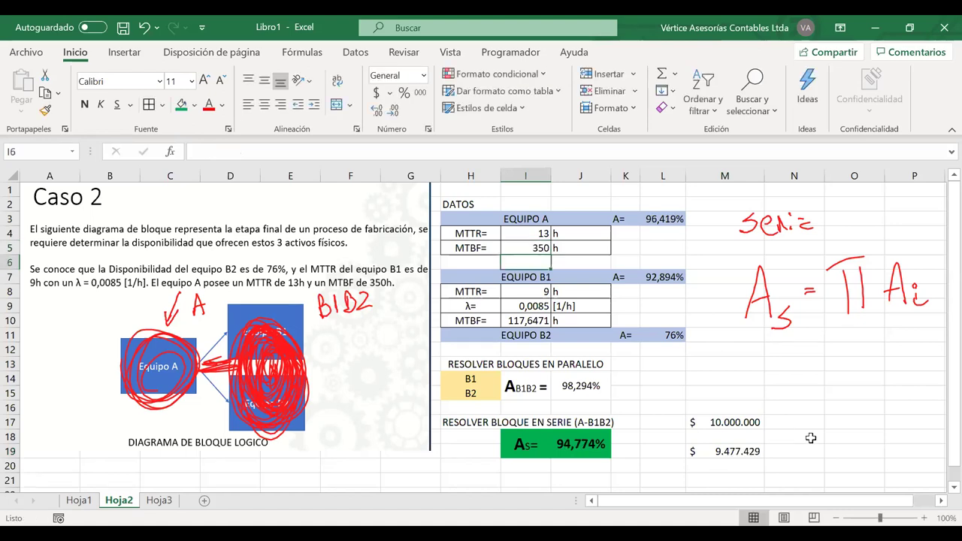
Calculate the money lost to unavailability in O18 as M17 minus M19.
left_click(832, 436)
type("=")
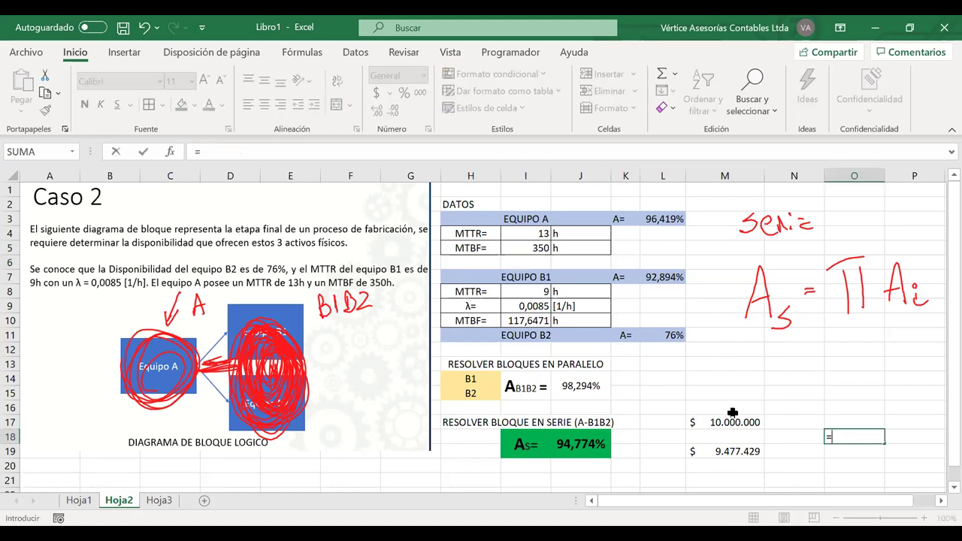
left_click(733, 421)
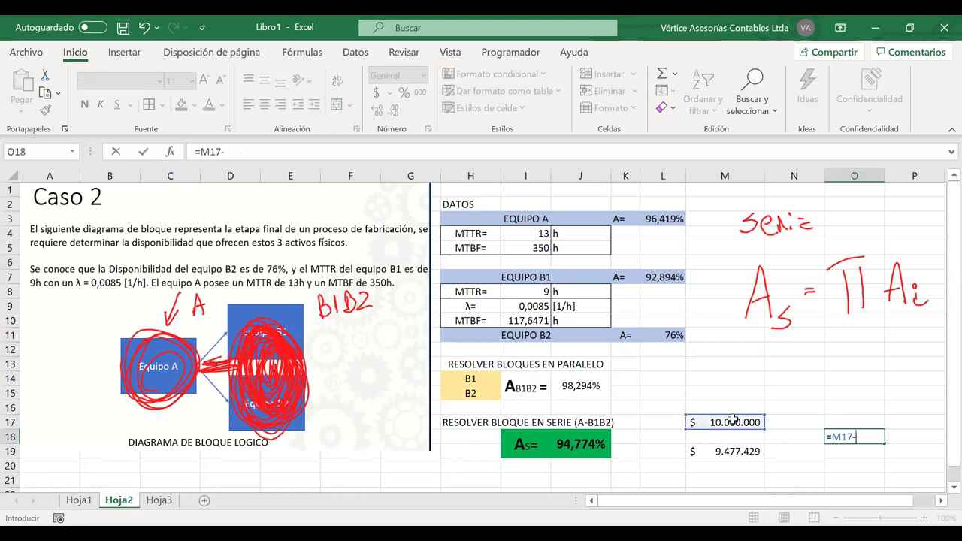
type("-")
left_click(724, 451)
key("Return")
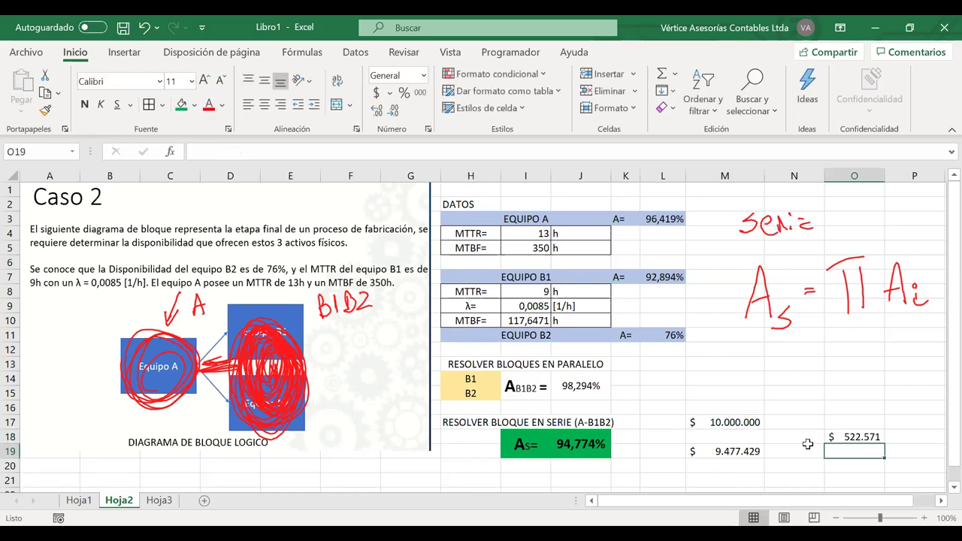
left_click(875, 436)
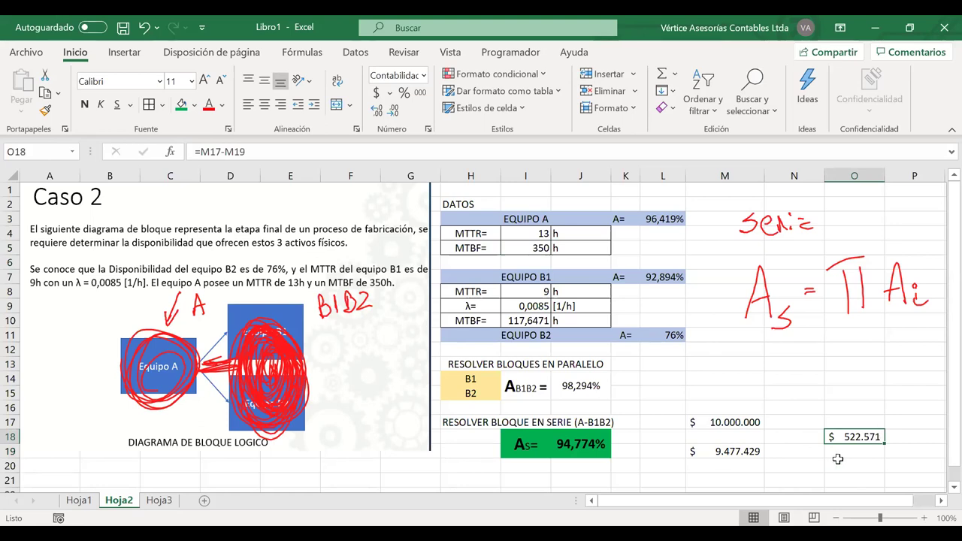
Test a system availability of 100% in J18 and undo the change to bring back its formula.
left_click(598, 443)
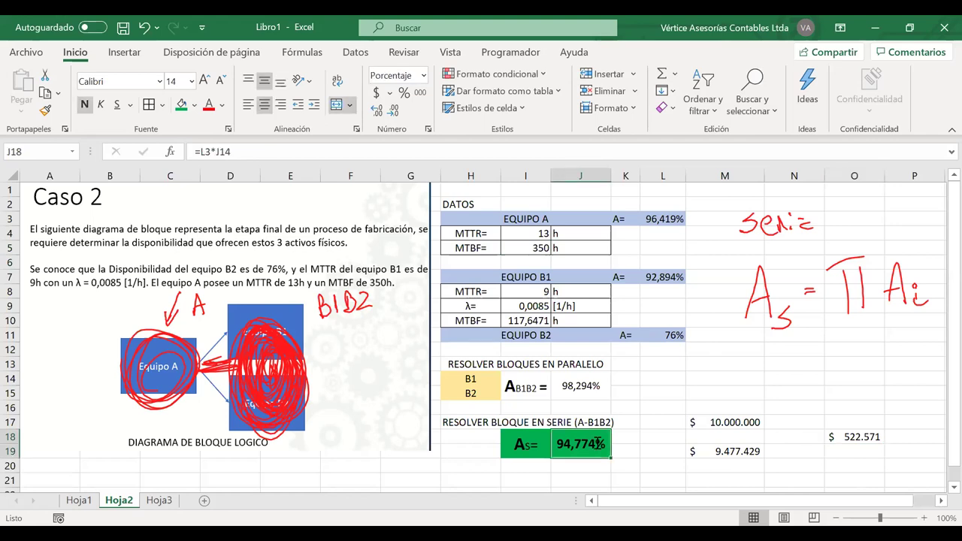
type("100%")
key("Return")
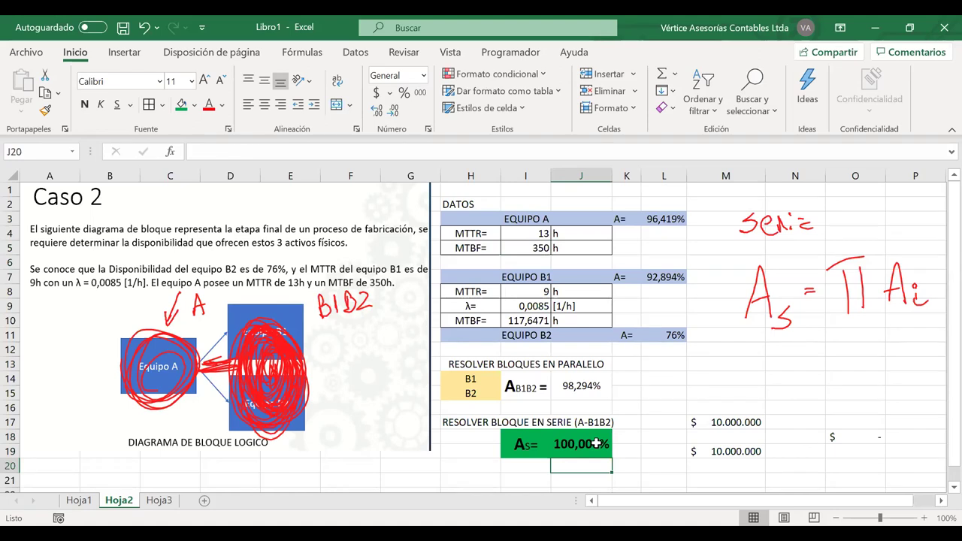
key("ctrl+z")
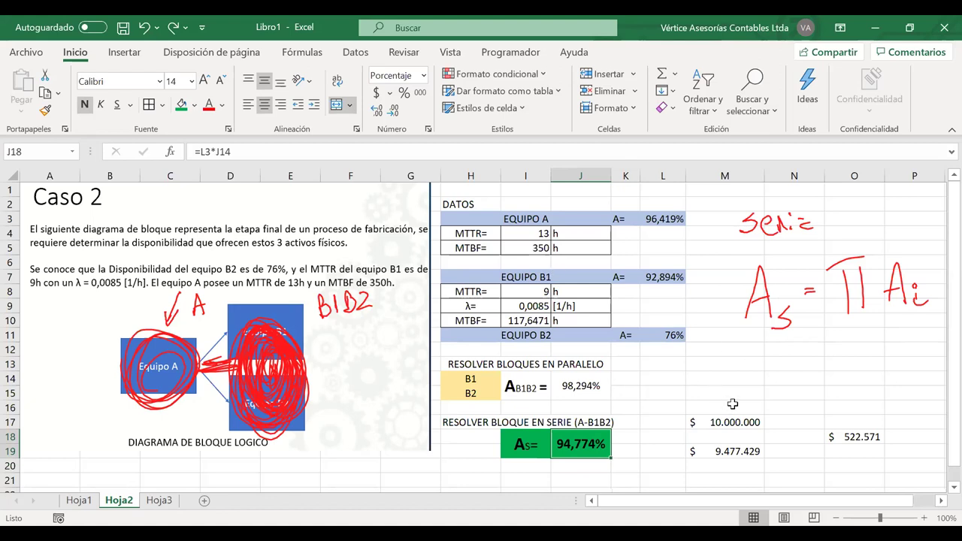
Test an MTTR of 6 h for Equipo A in I4, check the loss in O18, and undo the change.
left_click(535, 249)
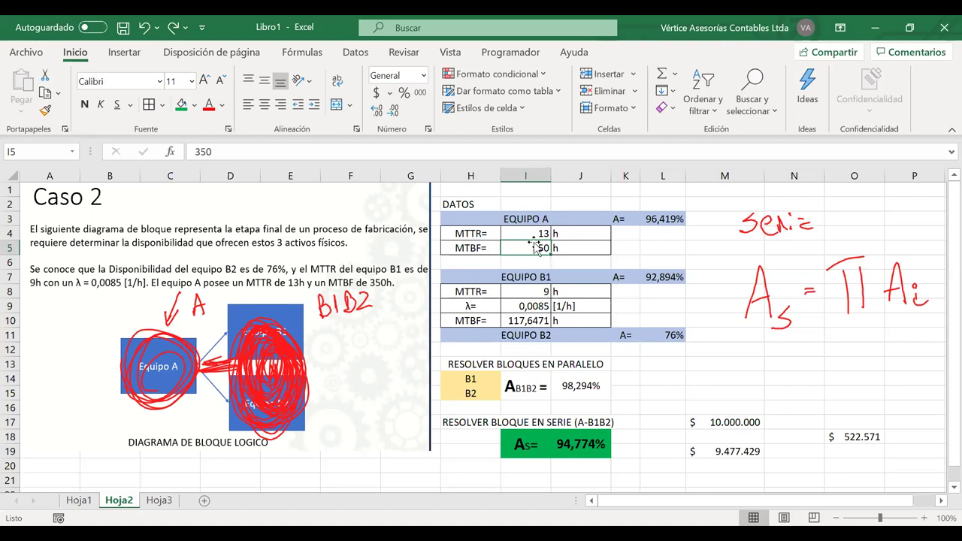
left_click(530, 235)
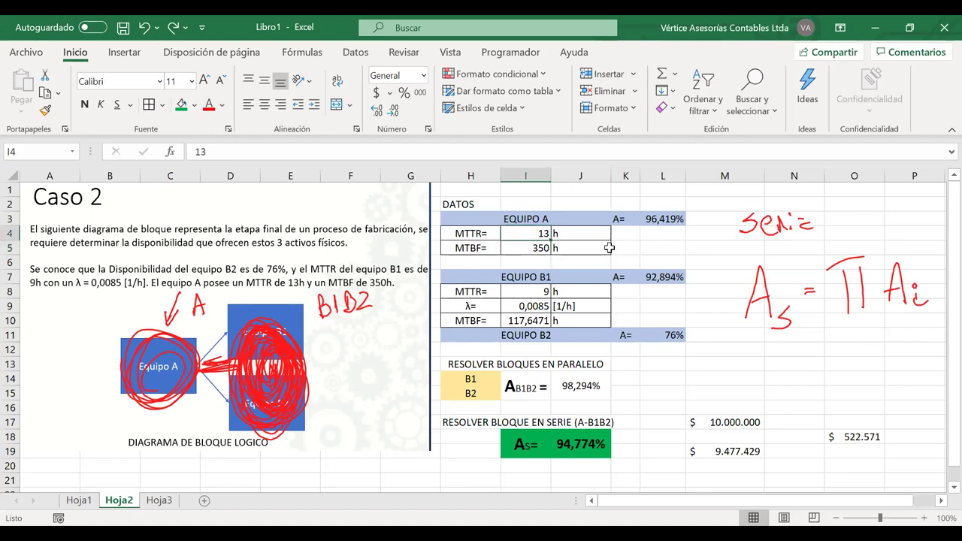
type("6")
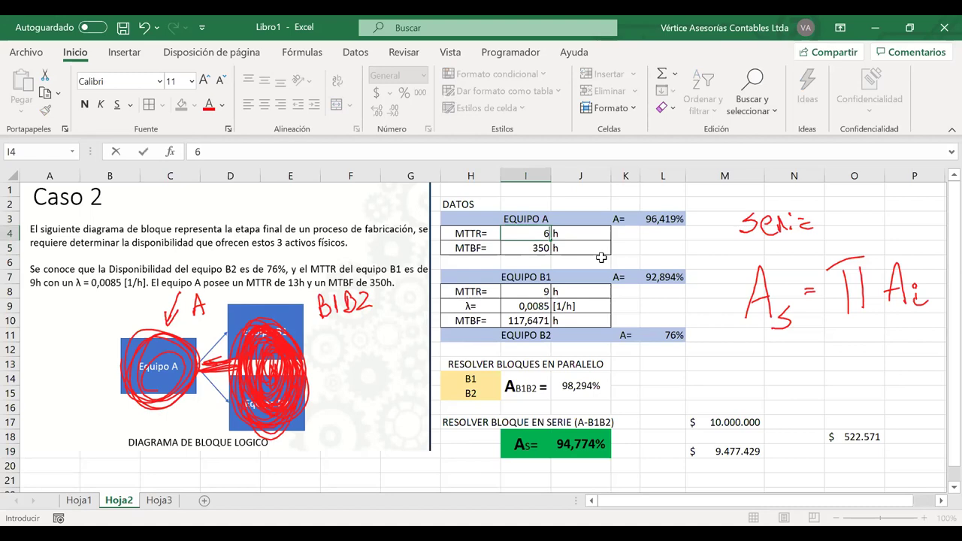
key("Return")
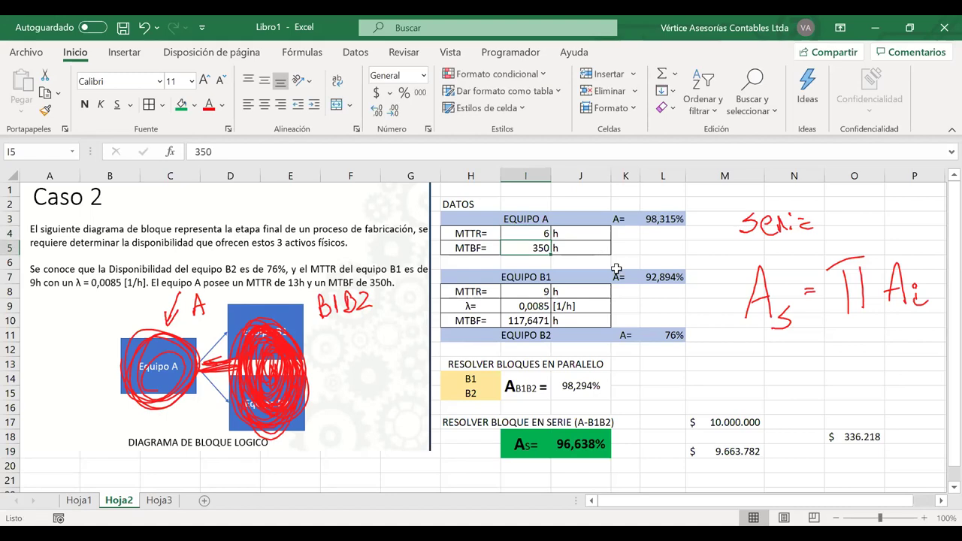
left_click(847, 436)
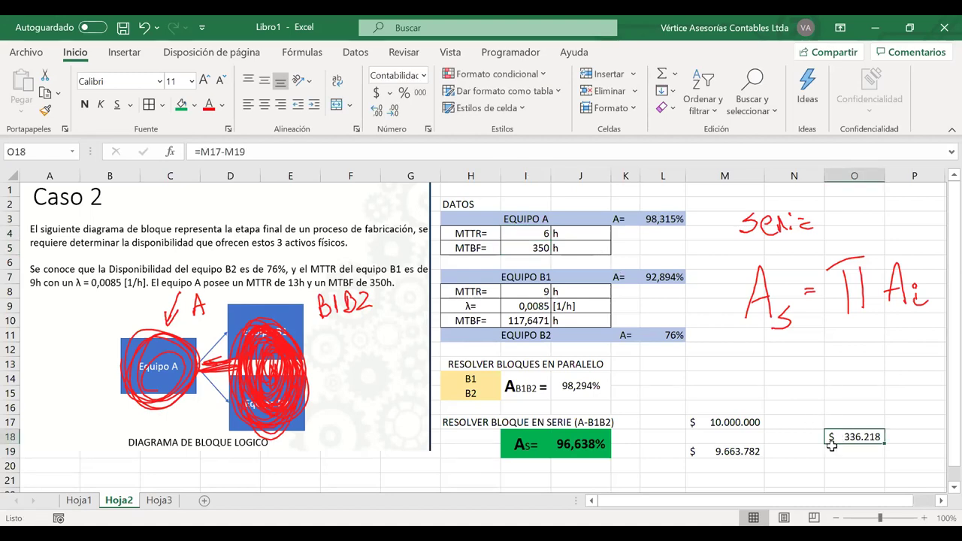
key("ctrl+z")
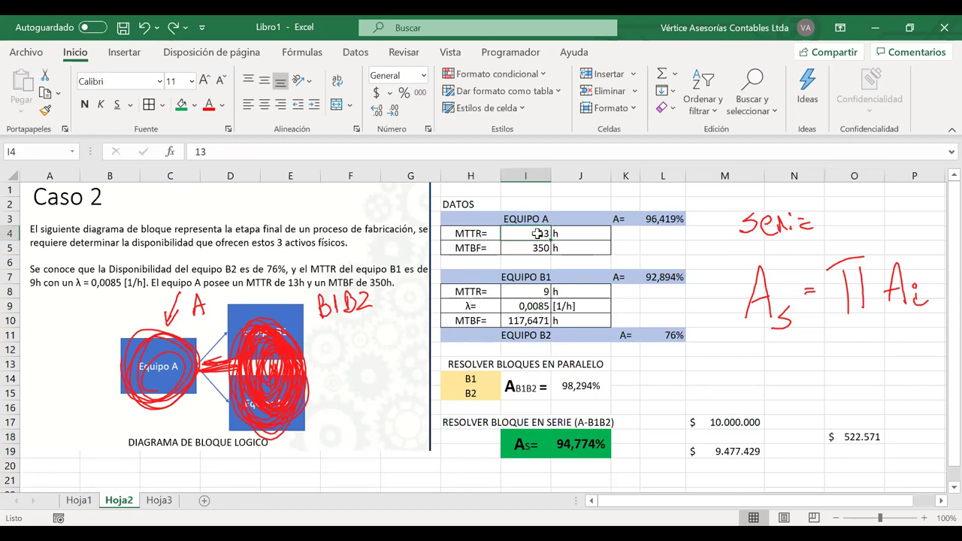
Set Equipo A's MTTR in I4 to 6 h.
type("6")
key("Return")
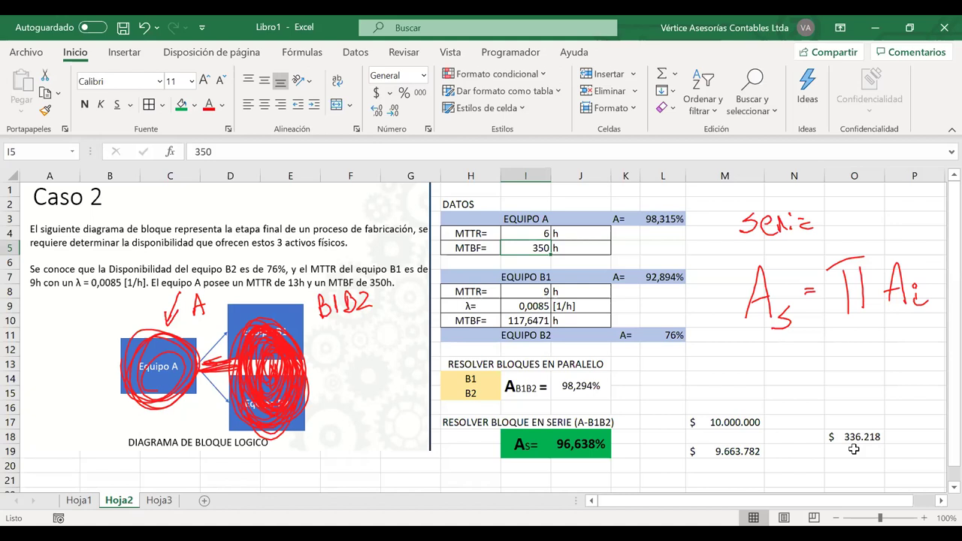
left_click(393, 168)
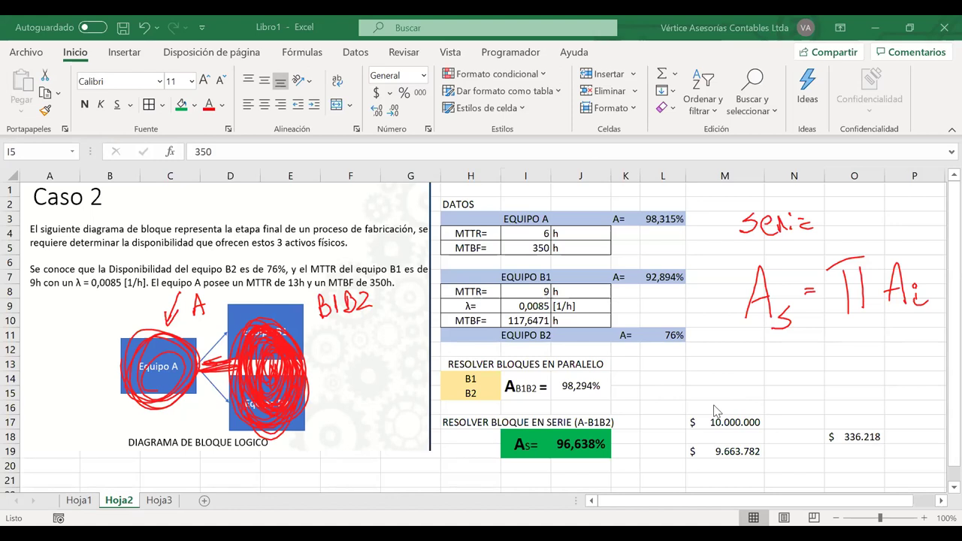
Delete the money calculations in M17:O19 and erase all red pen annotations from the screen.
left_click_drag(704, 424, 844, 450)
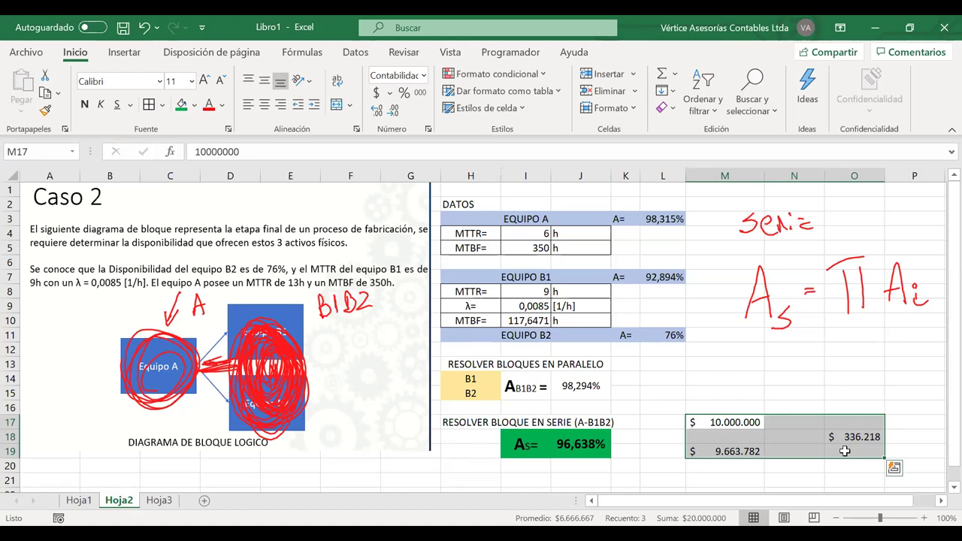
key("Delete")
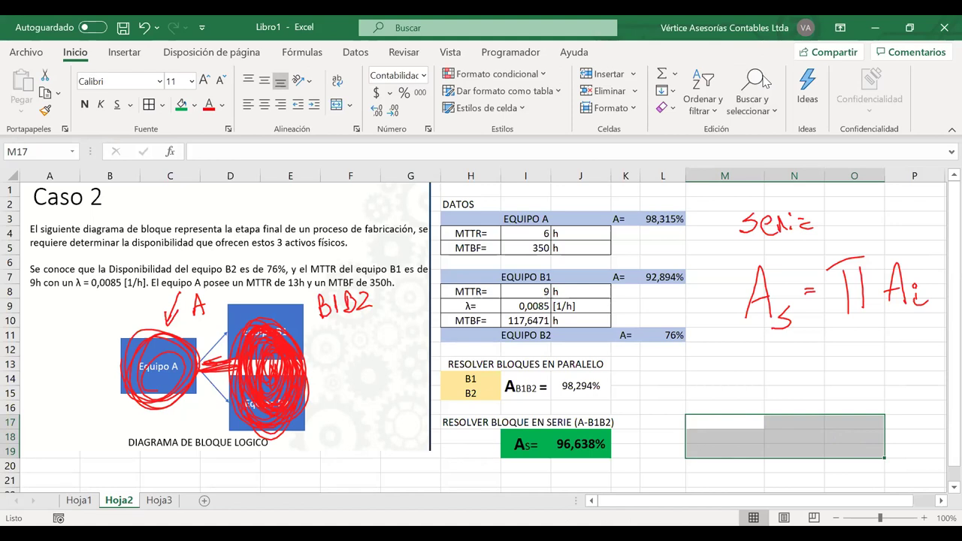
key("e")
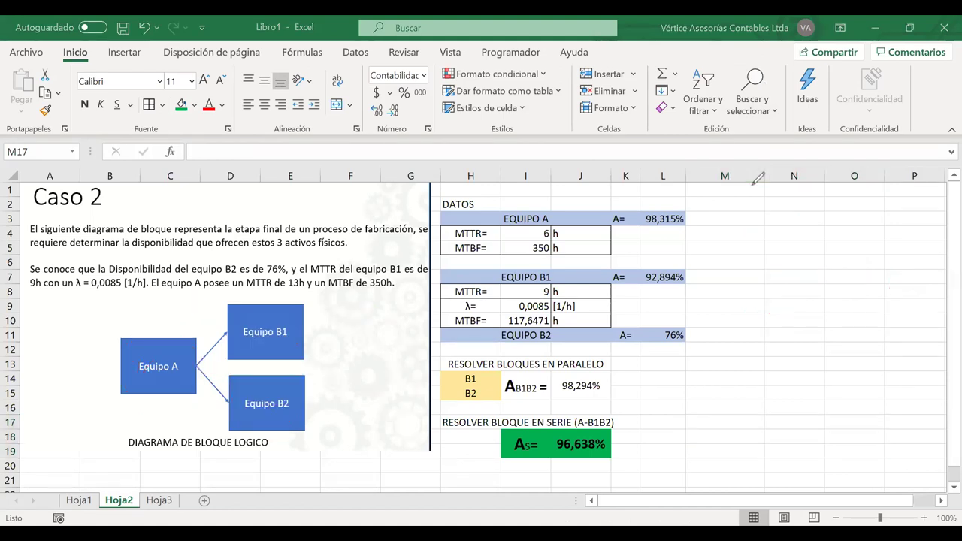
On Hoja3, collapse the ribbon and widen the exercise picture so it spans columns A to I.
left_click(158, 501)
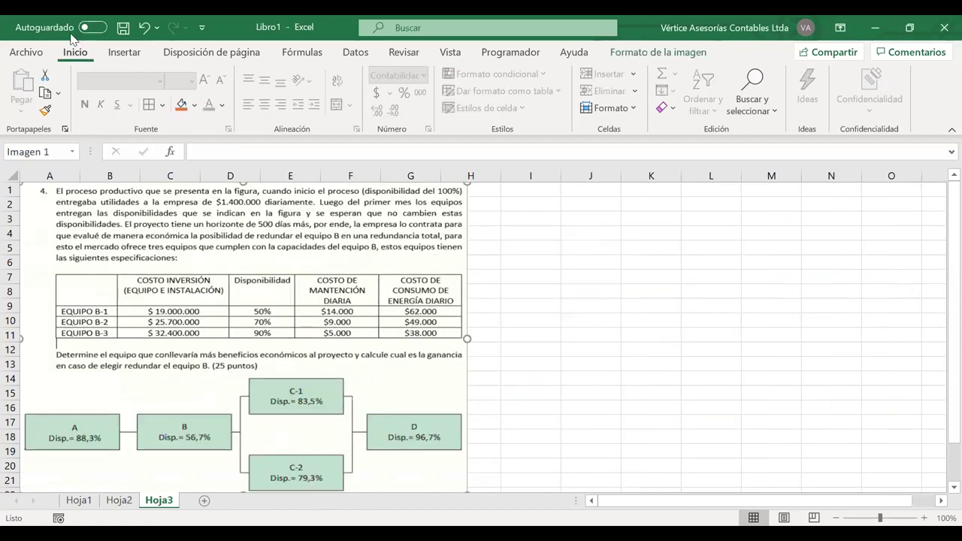
double_click(79, 57)
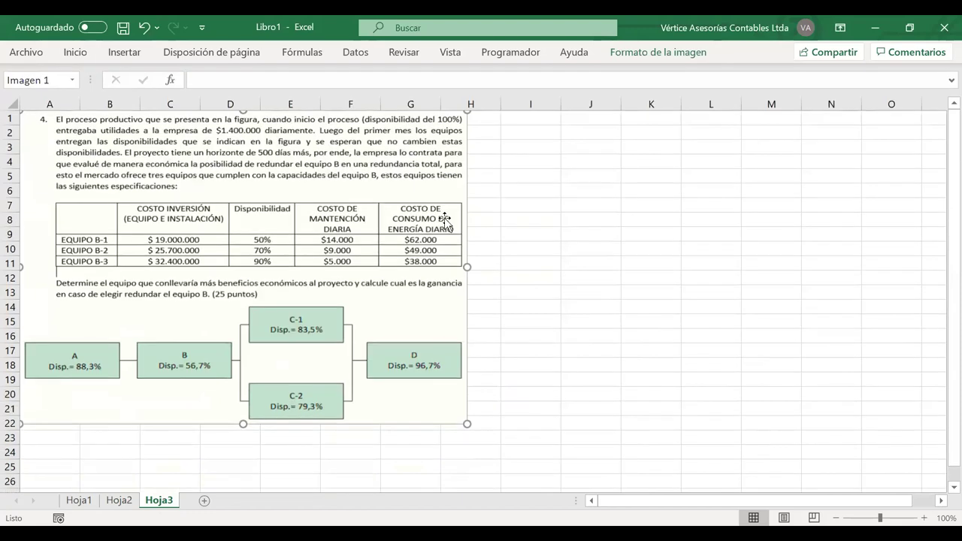
left_click_drag(470, 268, 554, 268)
left_click_drag(390, 215, 391, 222)
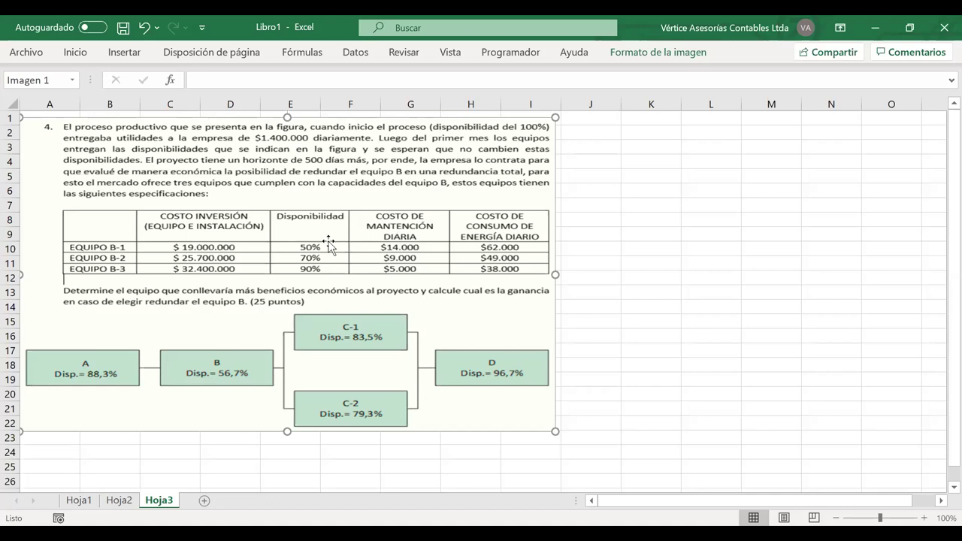
Review Equipo A's data block in H3:L5 on Hoja2.
left_click(117, 504)
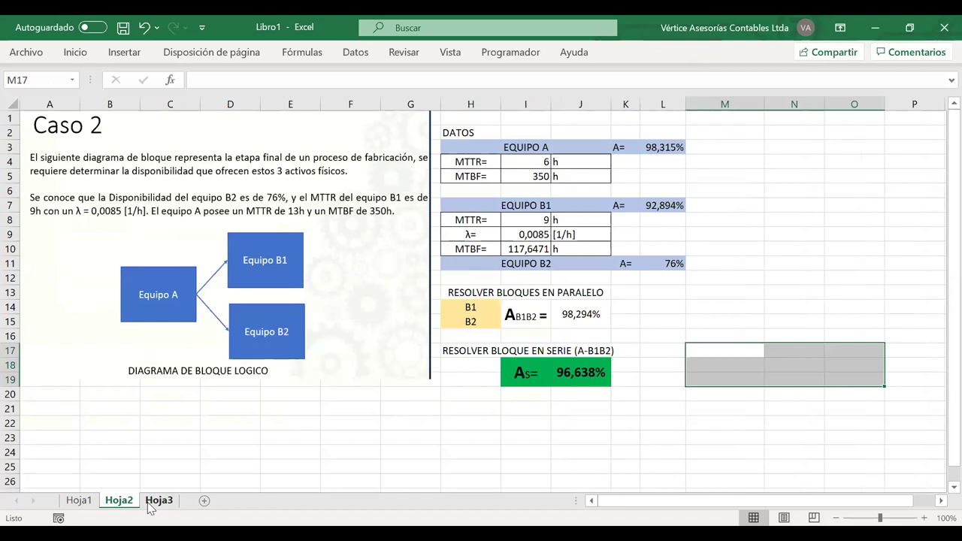
left_click_drag(478, 164, 661, 148)
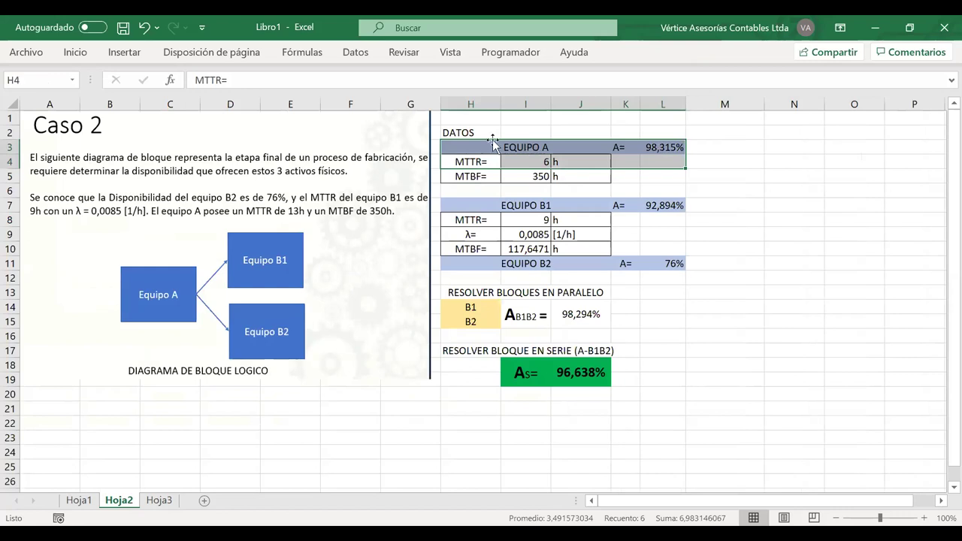
left_click_drag(474, 148, 650, 174)
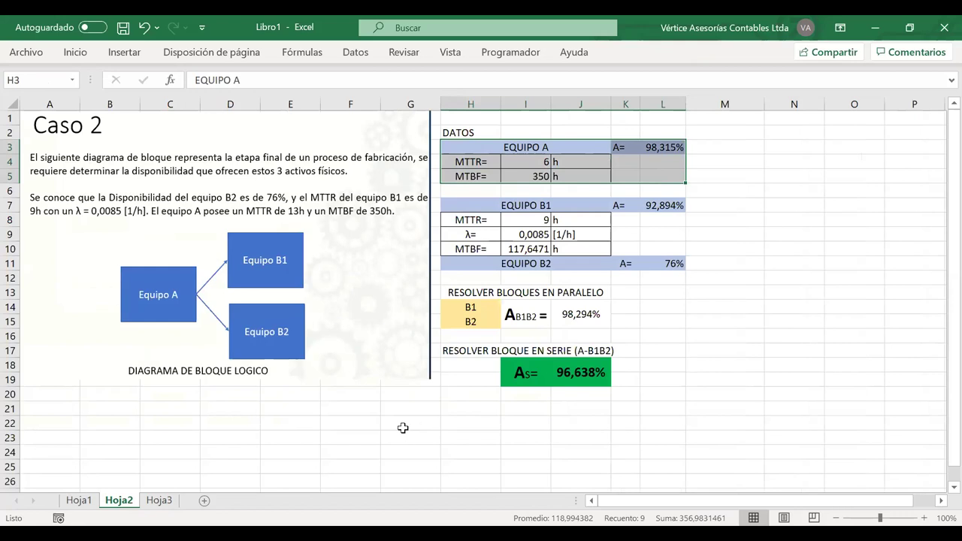
Return to Hoja3 and enter the heading "DATOS:" in J2 beside the exercise picture.
left_click(159, 500)
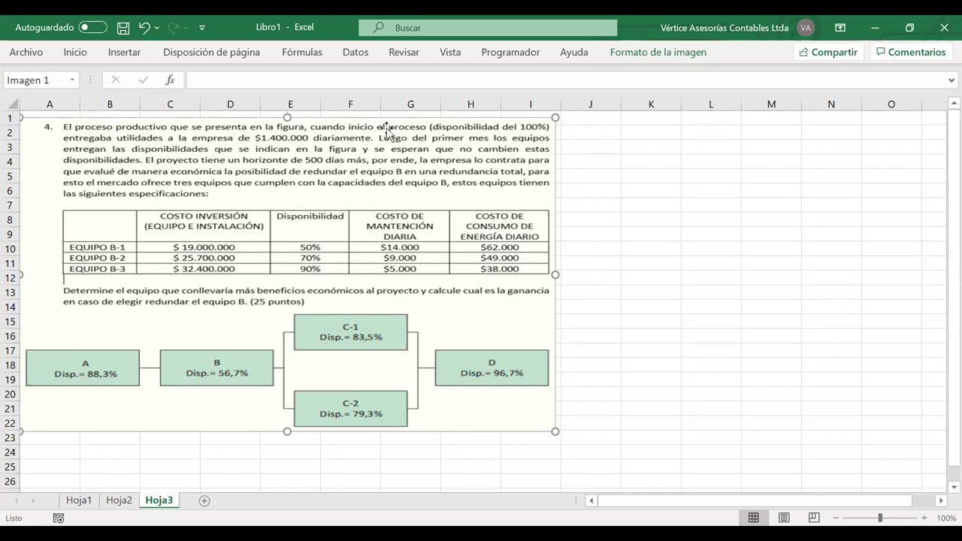
left_click(602, 133)
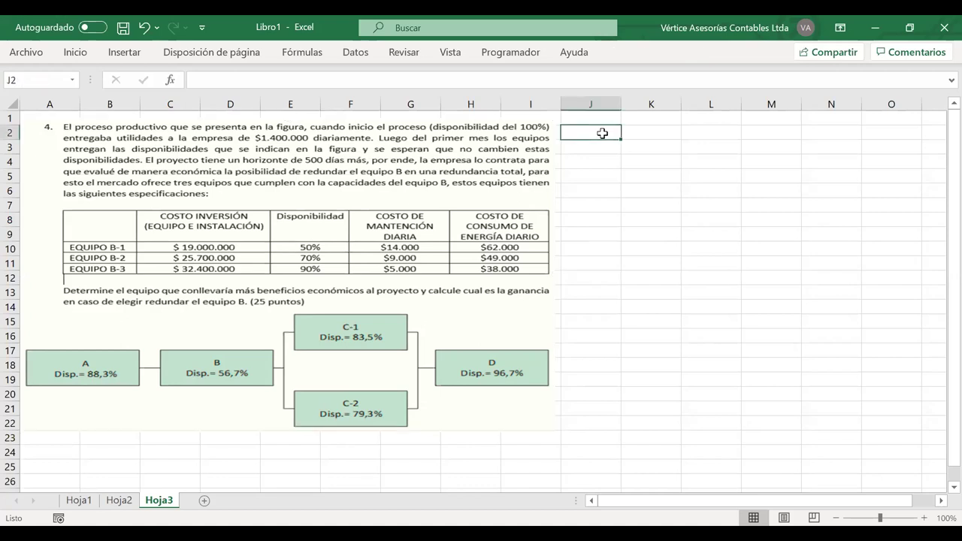
type("=")
type("D")
key("BackSpace")
key("BackSpace")
type("DATOS:")
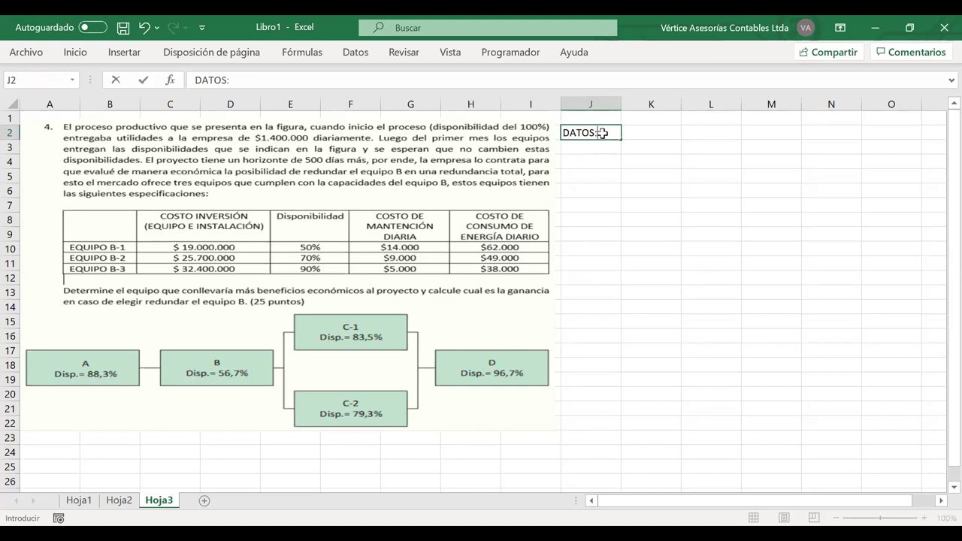
Confirm the "DATOS:" heading and enter the label "Utilidades" in J3 below it.
key("Return")
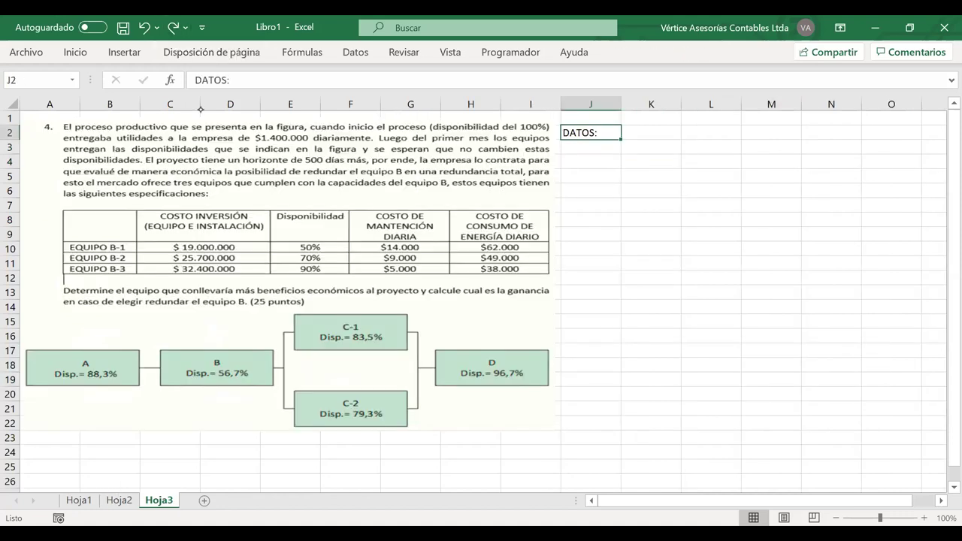
left_click(524, 227)
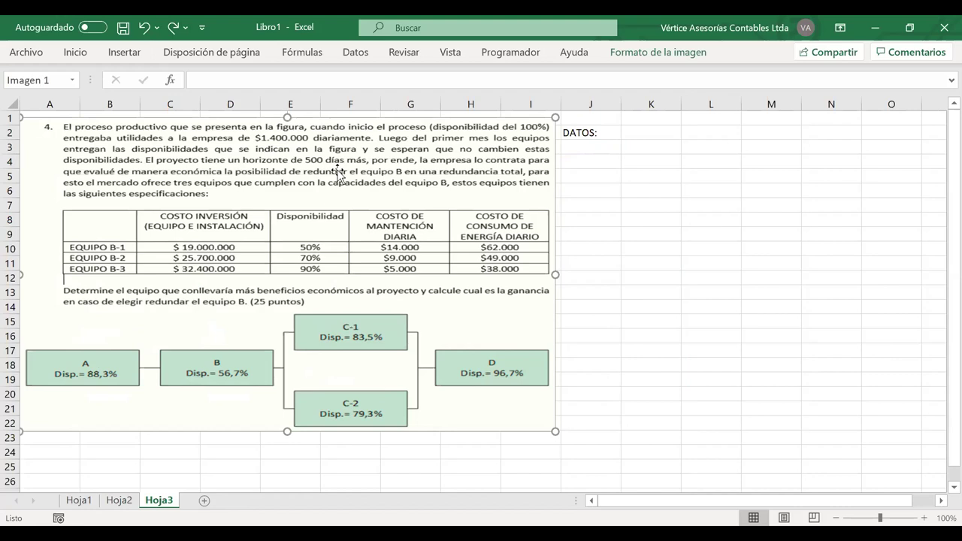
left_click(586, 146)
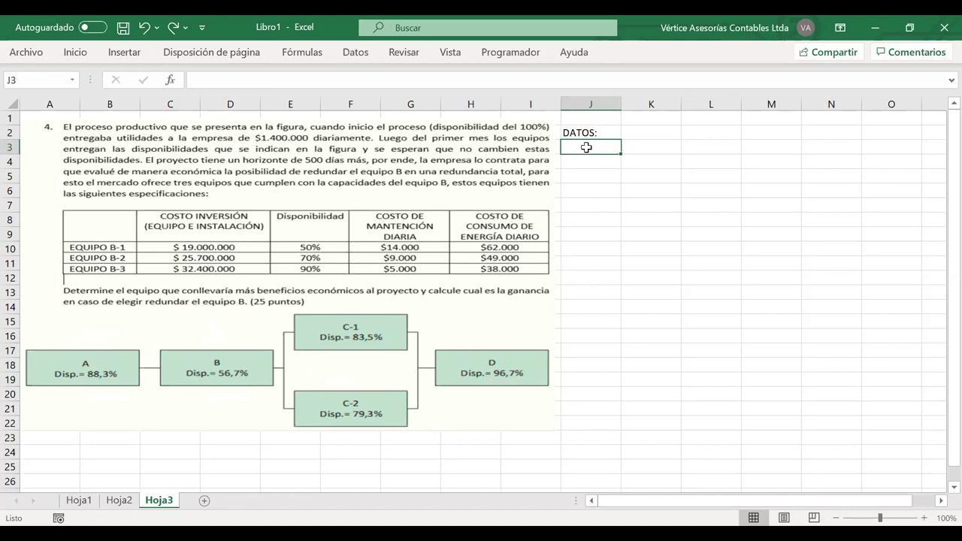
type("uTIL")
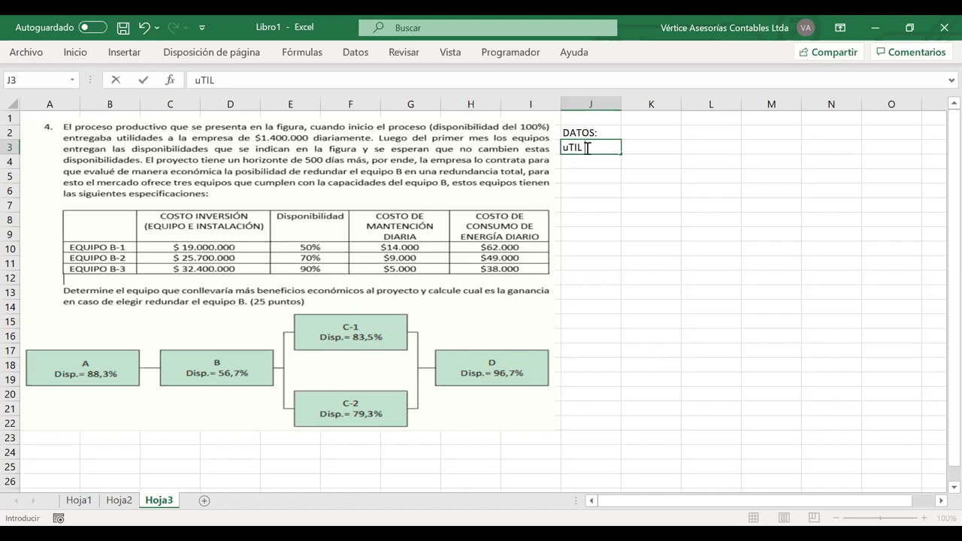
type("IDADES")
key("Return")
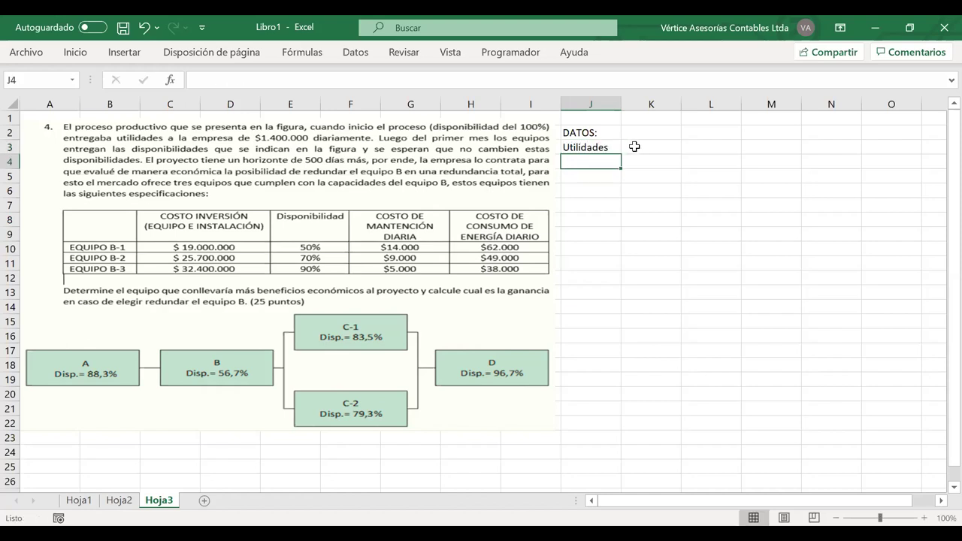
Enter 1400000 in K3 in accounting format and the unit "[$/día]" in L3.
left_click(634, 146)
type("1")
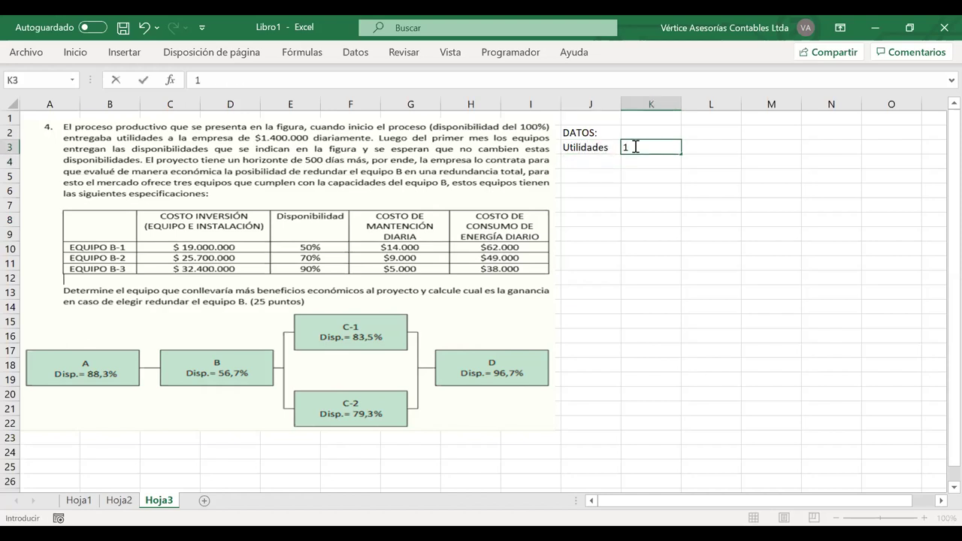
type("400000")
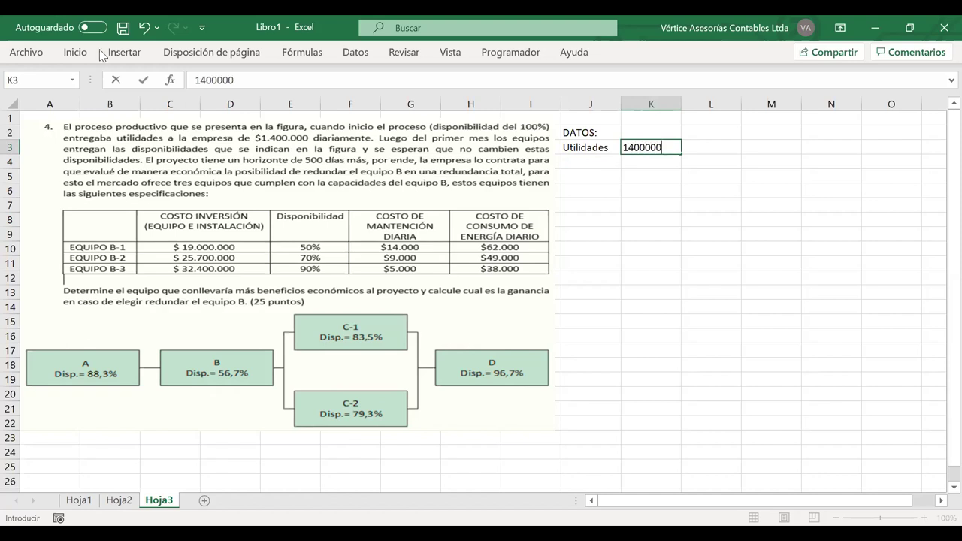
key("Return")
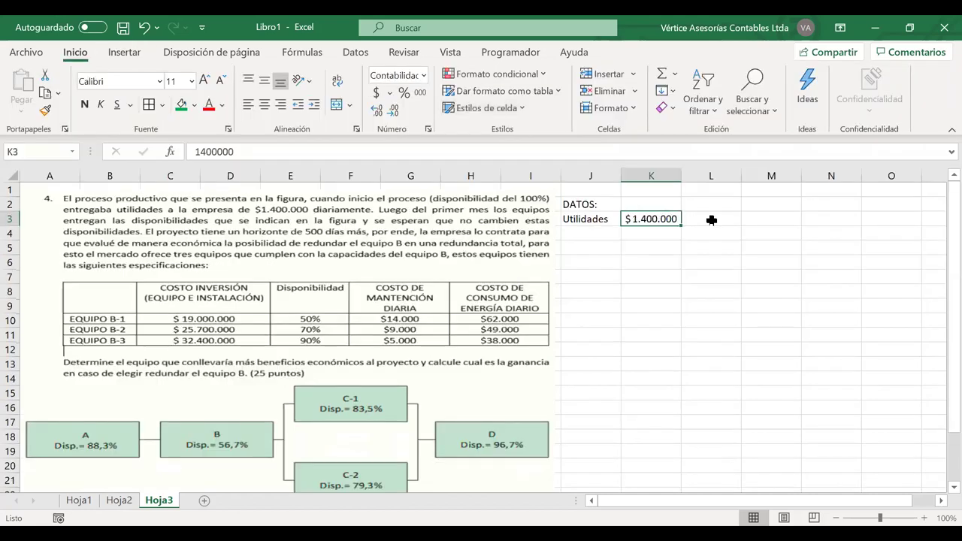
left_click(711, 221)
type("[")
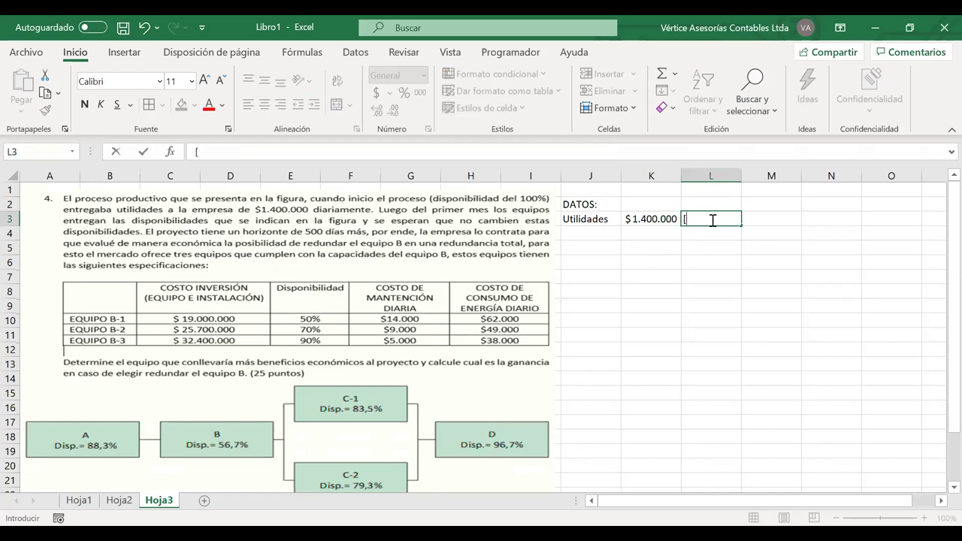
type("$/día]")
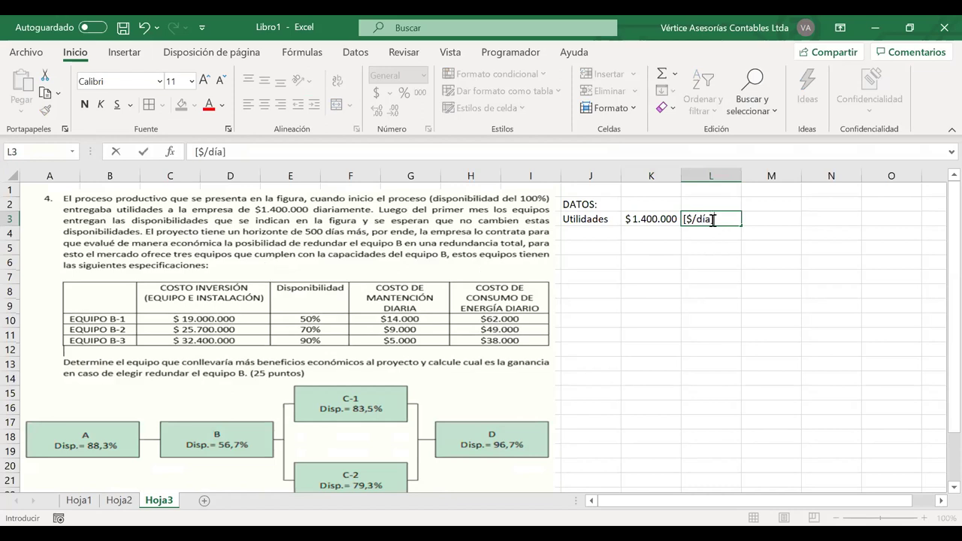
left_click(518, 239)
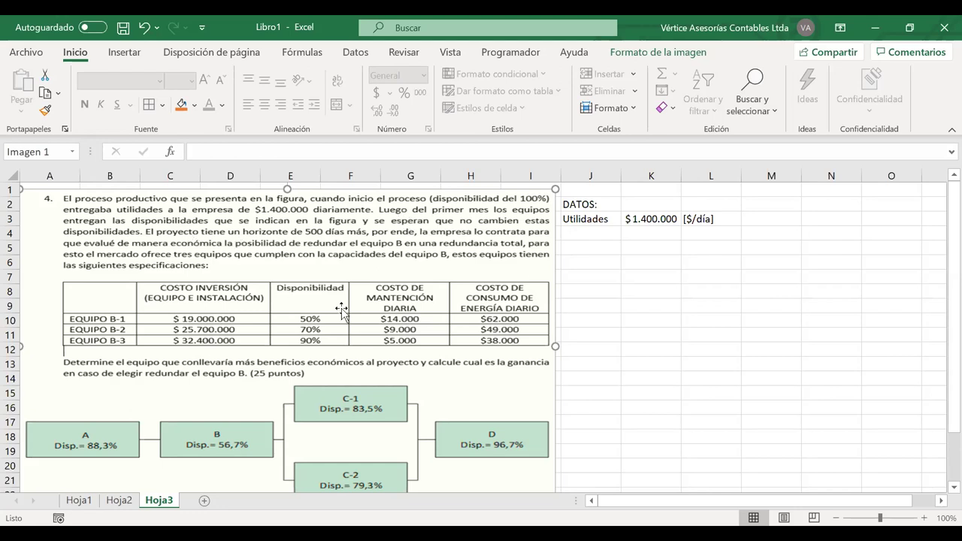
Enter the heading "Disponibilidades Actuales" in J4 under the utilities row.
scroll(508, 361, "down", 1)
scroll(508, 360, "up", 1)
left_click(585, 236)
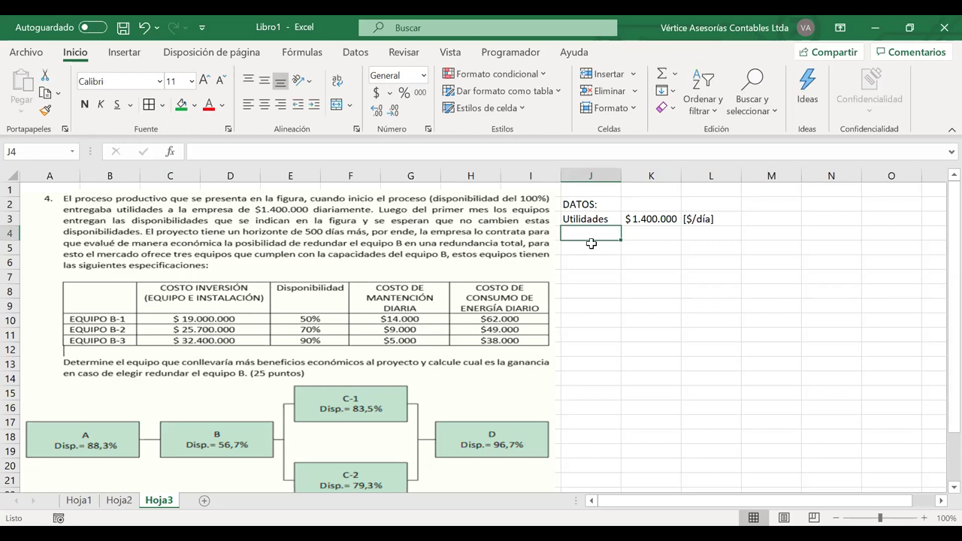
type("Dispon")
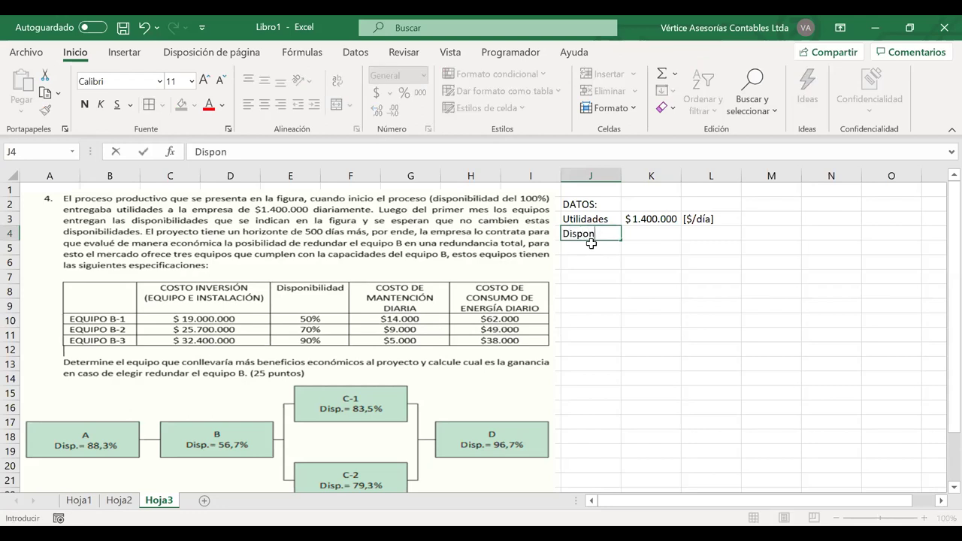
type("ibilidades")
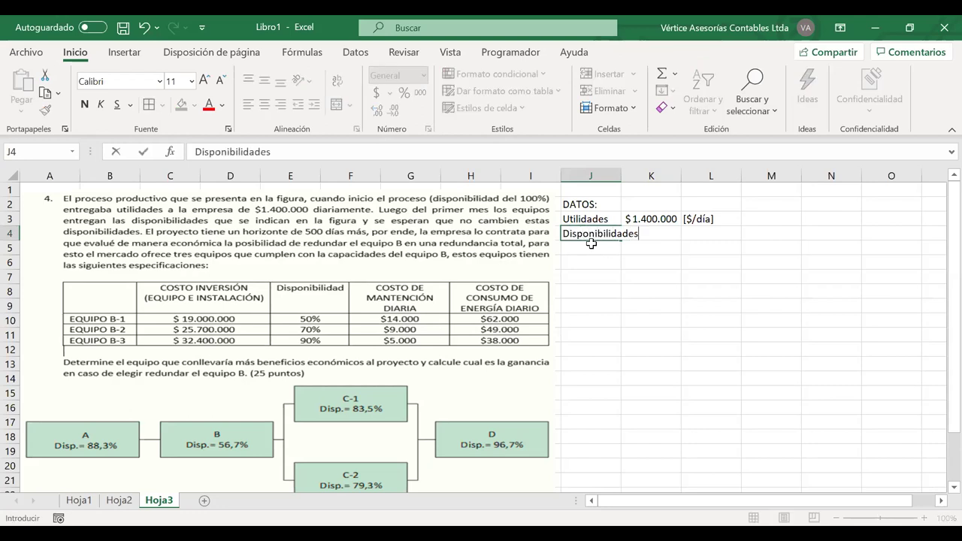
type(" Actulaes")
key("BackSpace")
key("BackSpace")
key("BackSpace")
key("BackSpace")
type("ales")
key("ctrl+Return")
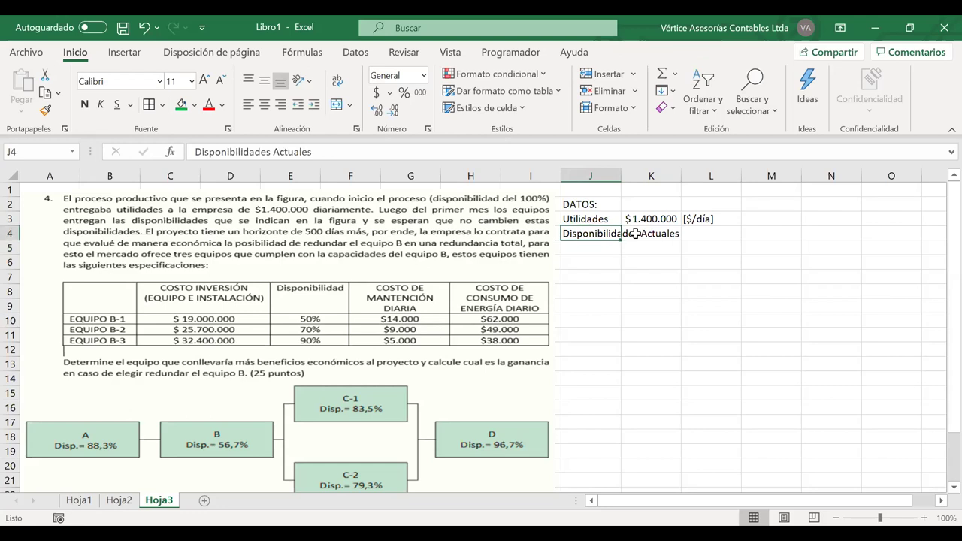
Move the "Disponibilidades Actuales" heading down to row 5 and merge and center it across J5:L5.
left_click(700, 236, "shift")
left_click_drag(663, 242, 664, 256)
key("alt+o")
key("a")
key("c")
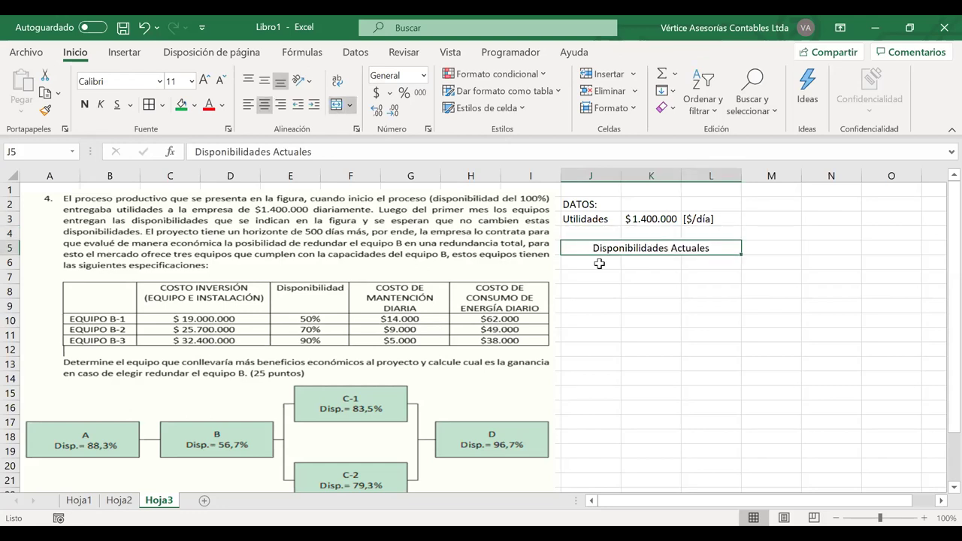
List the equipment labels "A=", "B=", "C-1=", "C-2=" and "D=" in J6:J10.
left_click(598, 263)
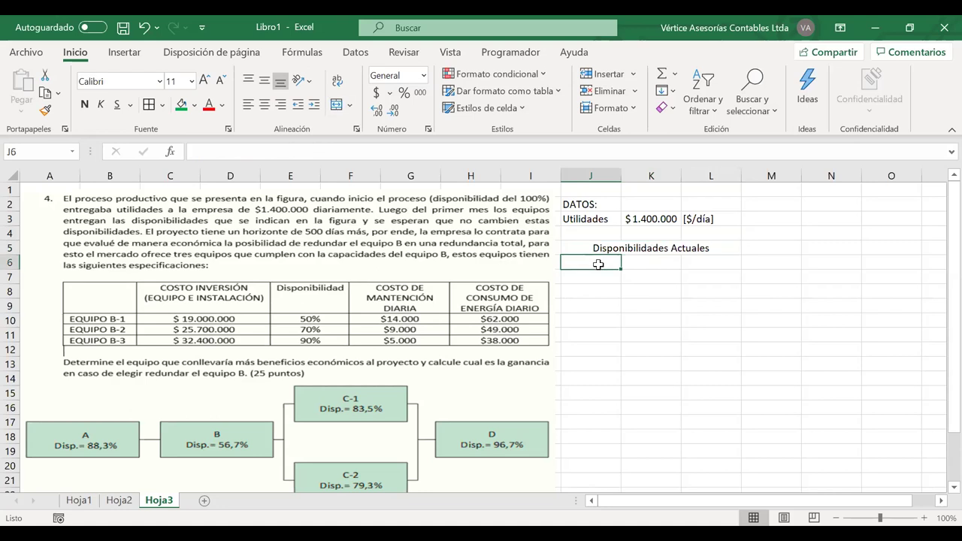
type("A=")
key("Return")
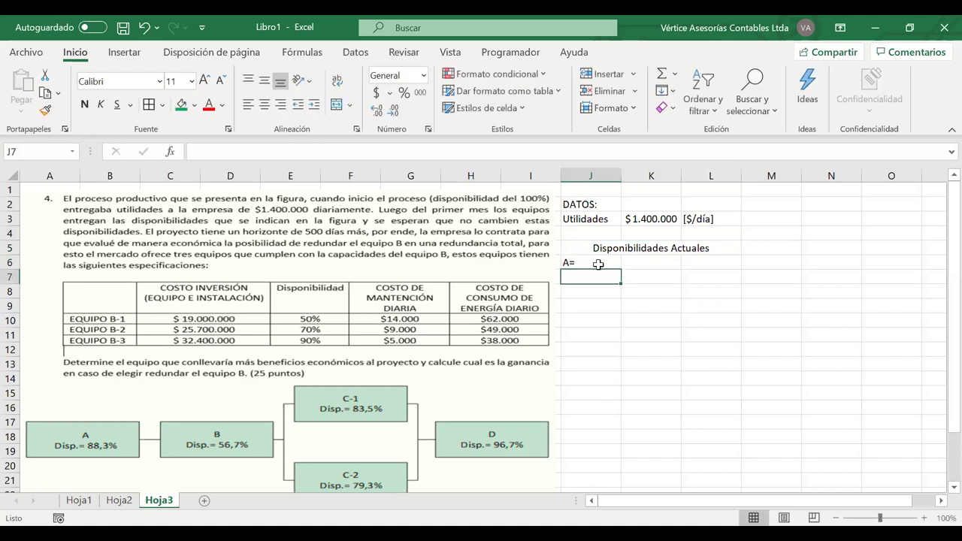
type("b")
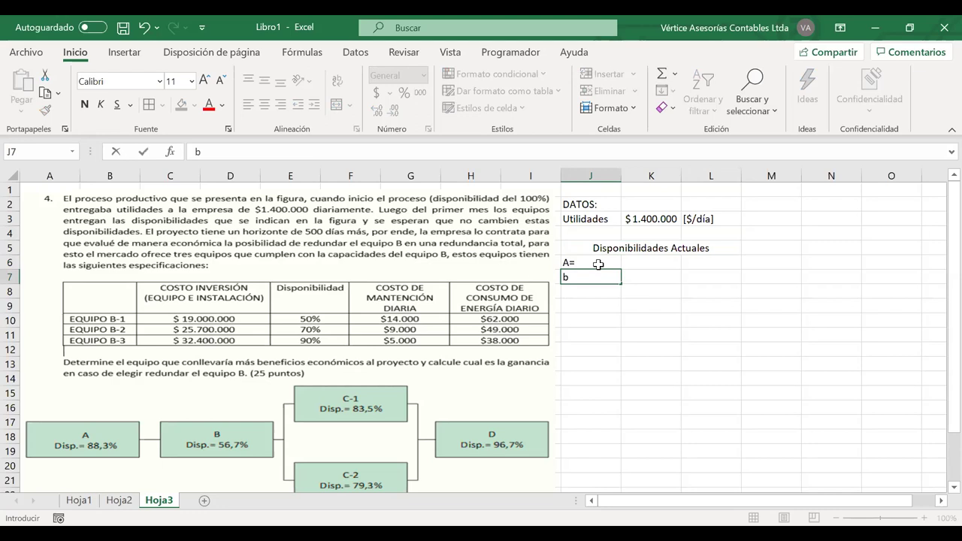
key("BackSpace")
type("0")
key("BackSpace")
type("B=")
key("Return")
type("C")
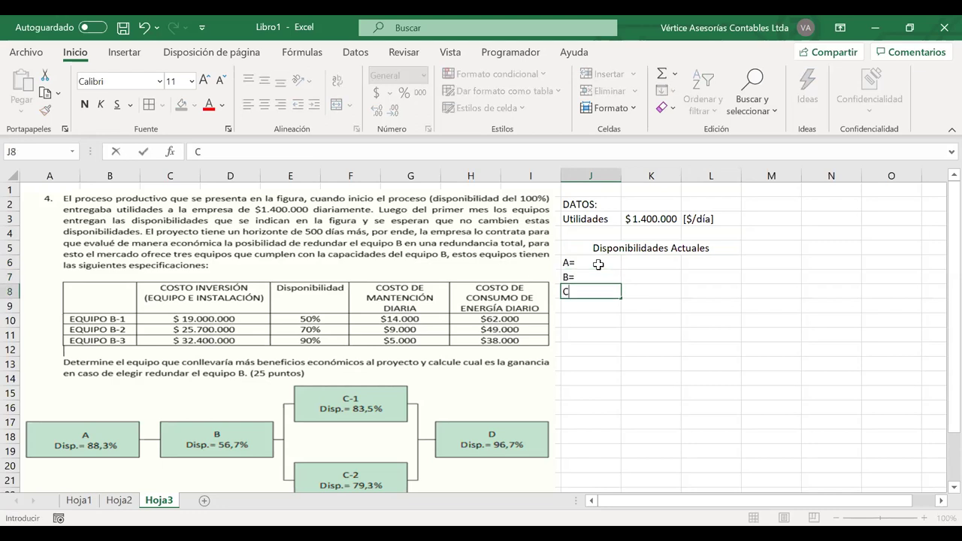
type("-1=")
key("Return")
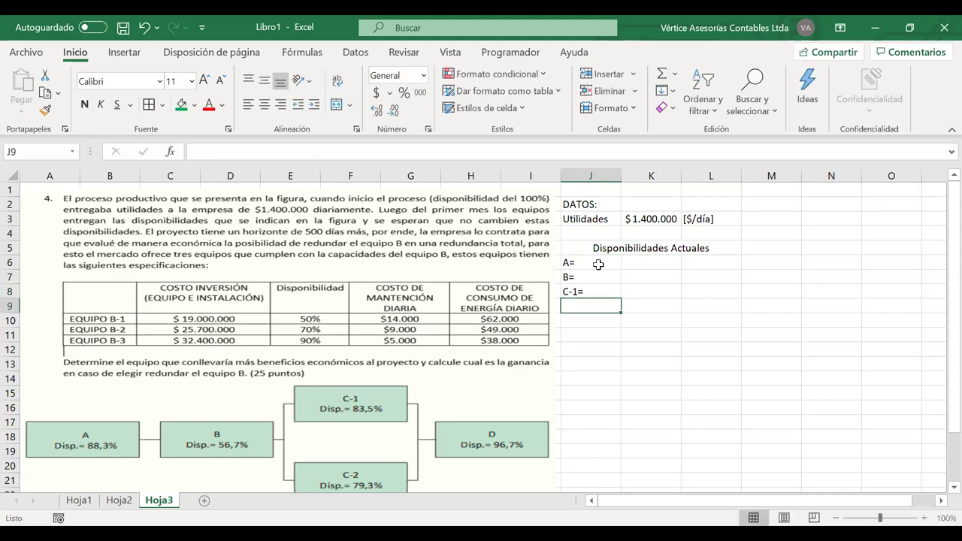
type("C-2")
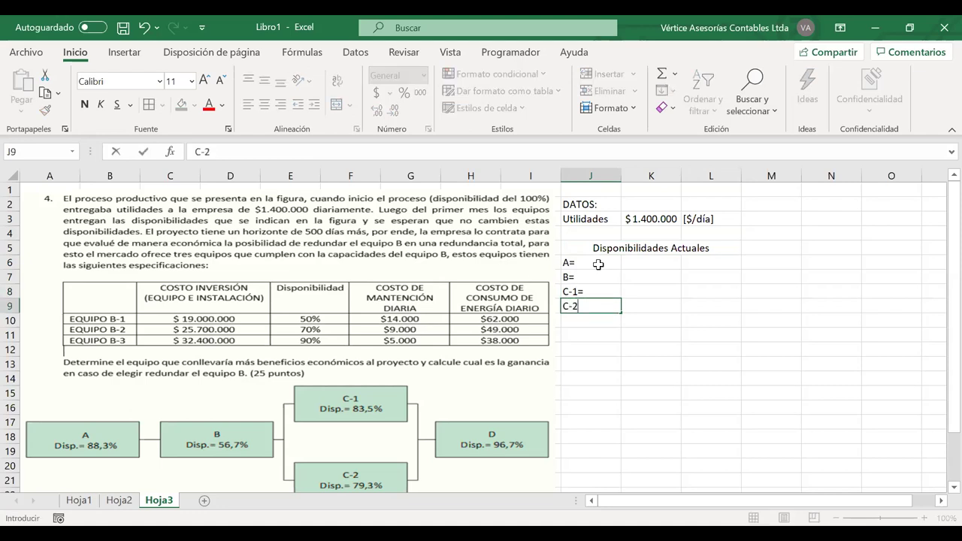
type("=")
key("Return")
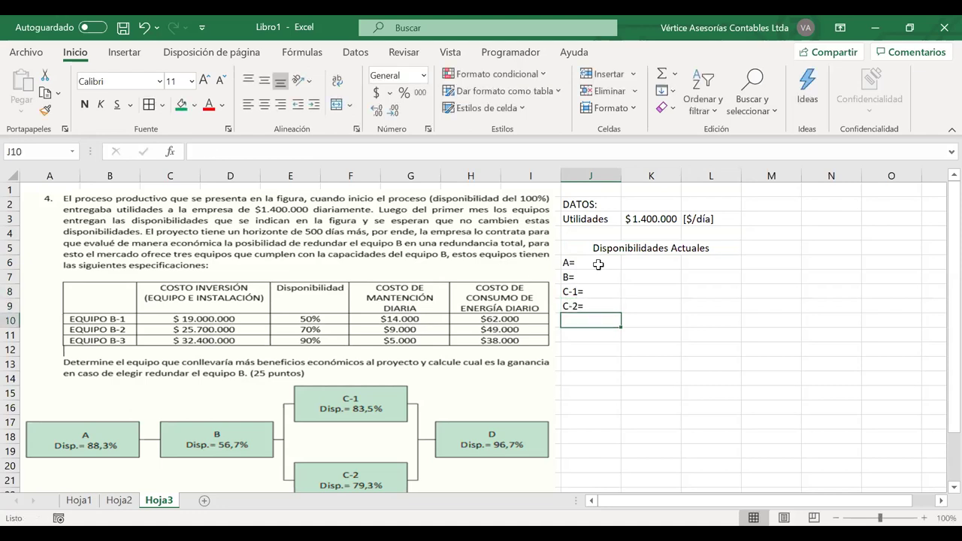
type("D=")
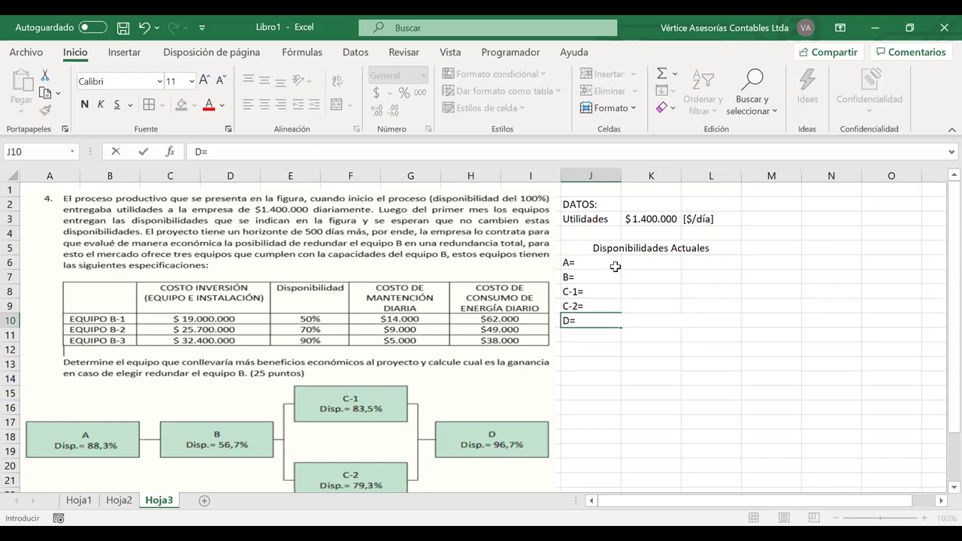
Center the equipment labels in J6:J10 and format K6:K10 as percentages with two decimals.
left_click_drag(599, 265, 606, 322)
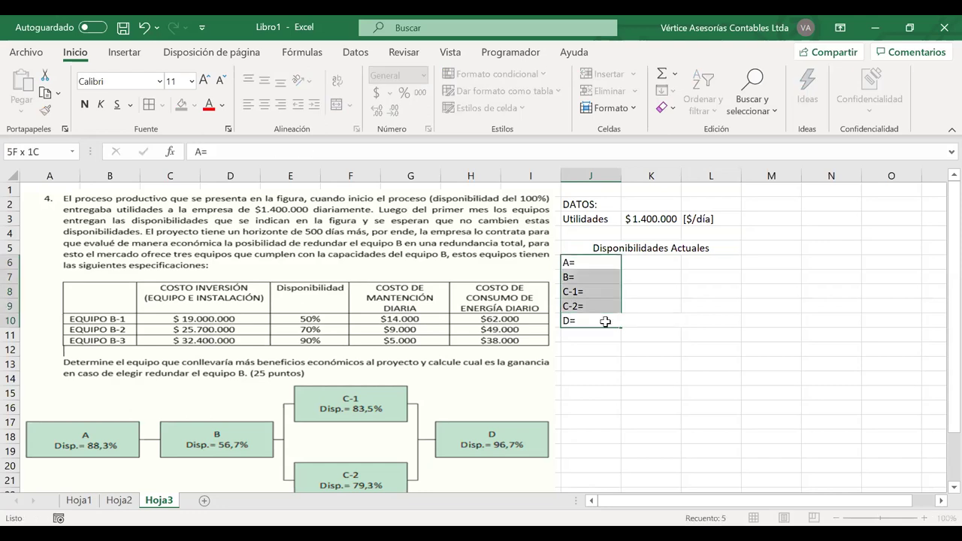
left_click(268, 107)
left_click_drag(647, 265, 646, 316)
left_click(402, 95)
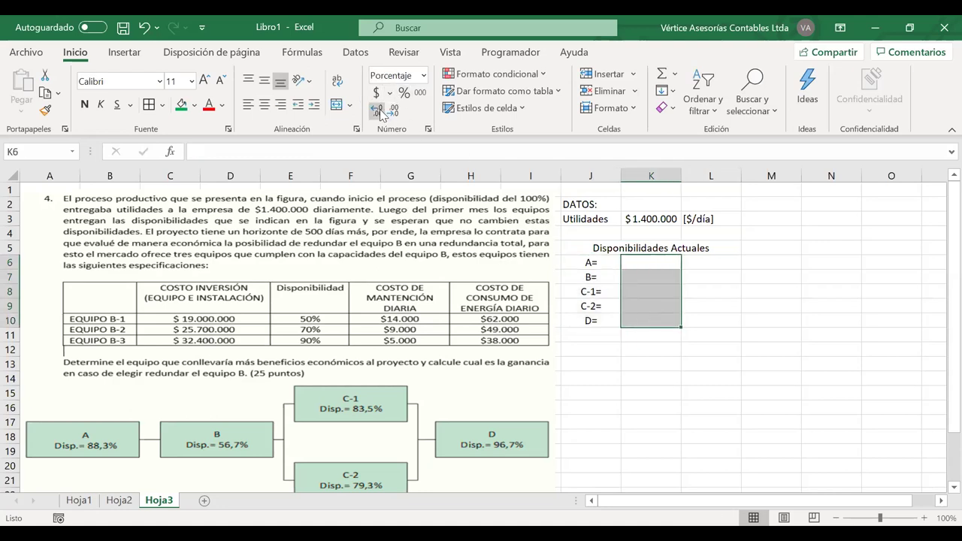
Enter the current availabilities 88,3%, 56,7%, 83,5%, 79,3% and 96,7% for equipment A, B, C-1, C-2 and D in K6:K10.
left_click(640, 261)
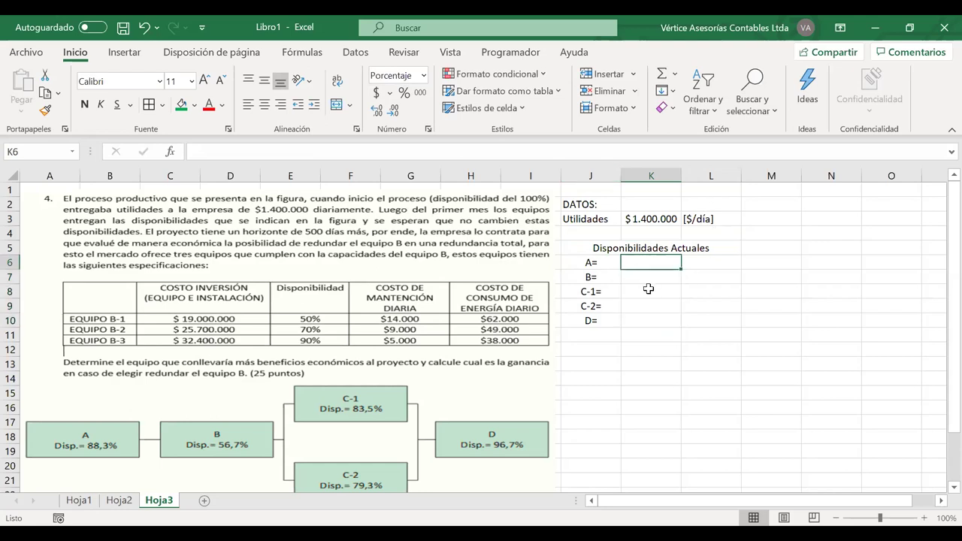
type("88,")
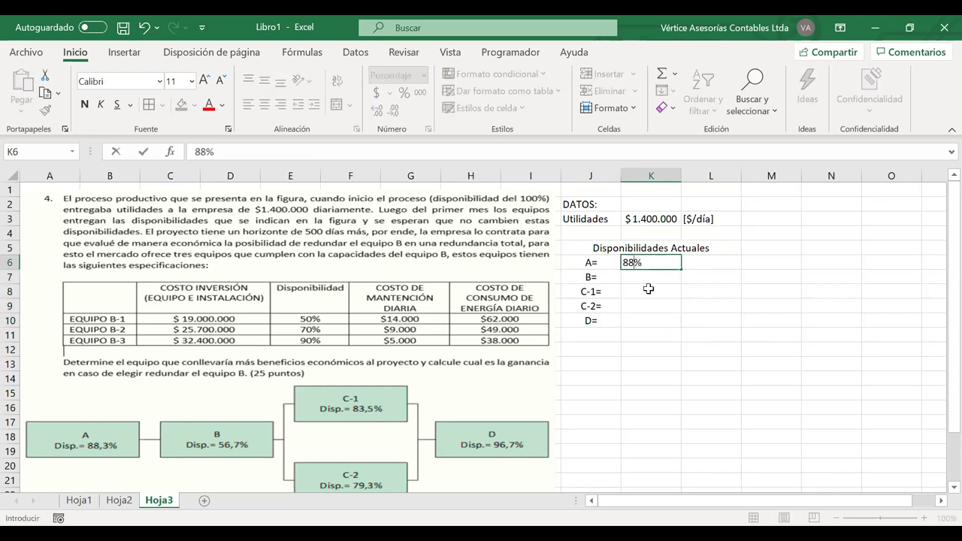
type("3")
key("Return")
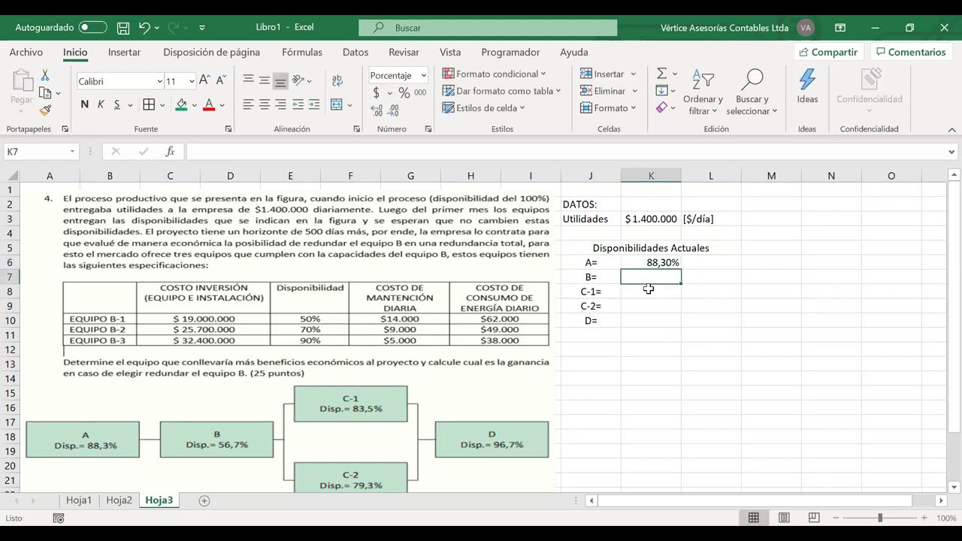
type("56,7")
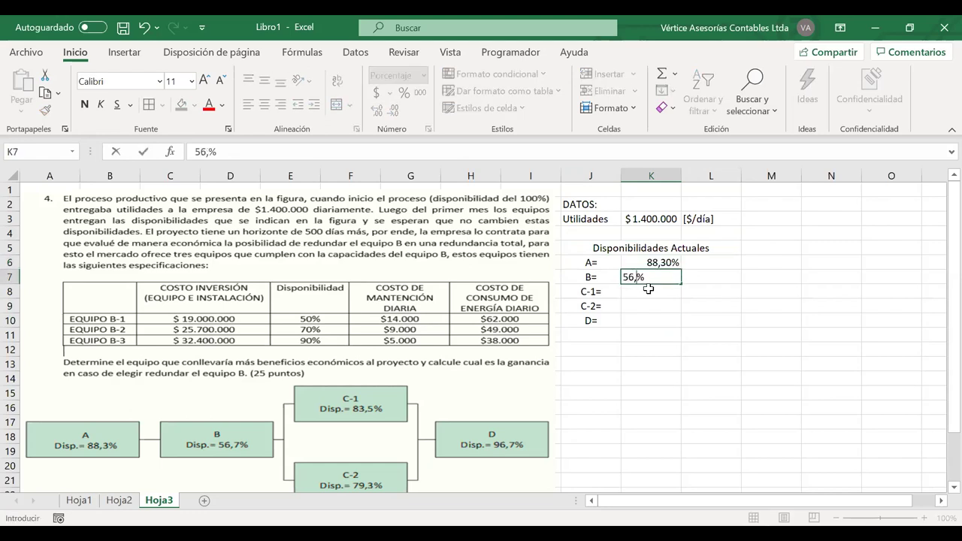
key("Return")
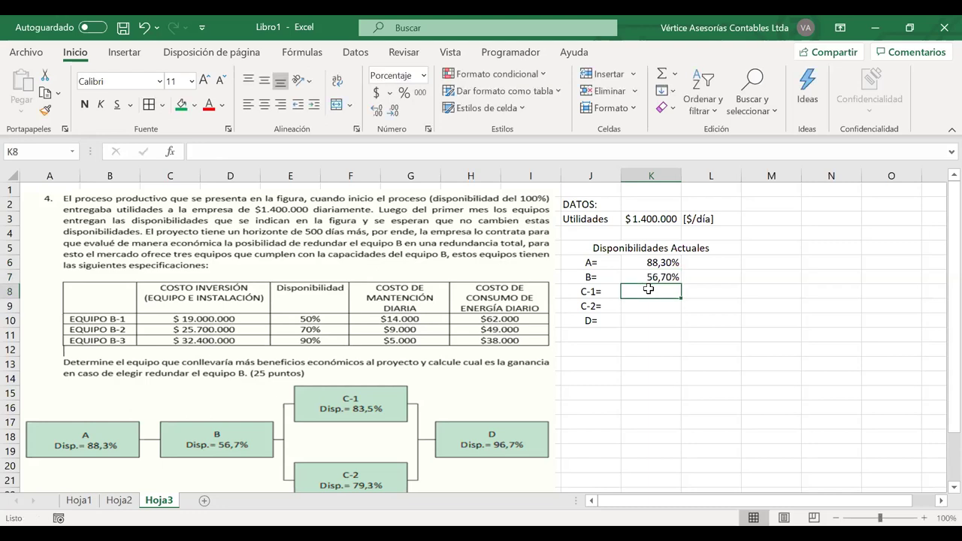
type("83,5")
key("Return")
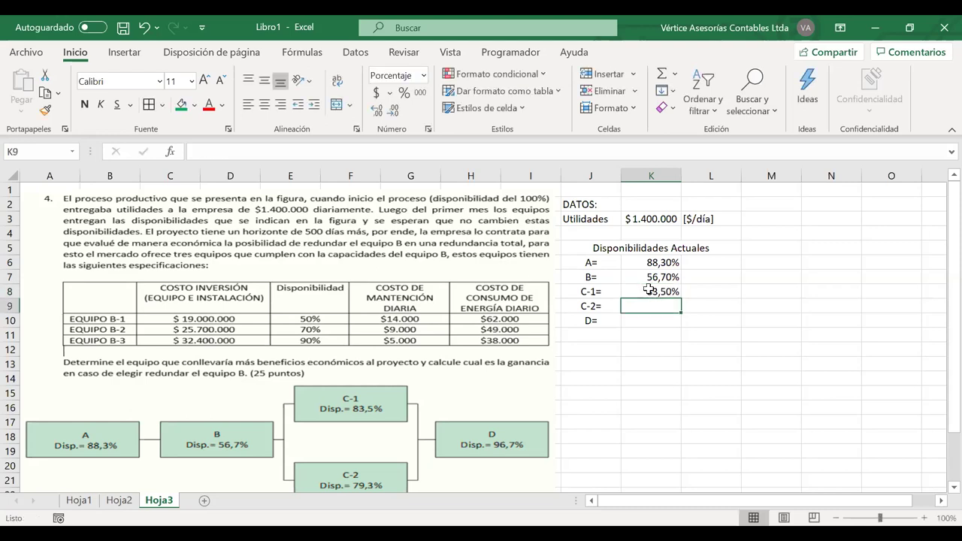
type("79,")
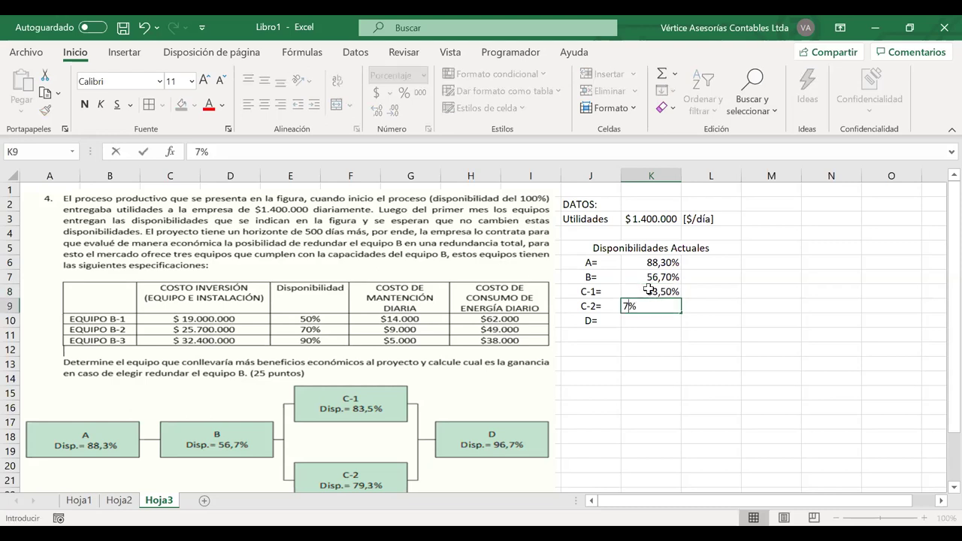
type("3")
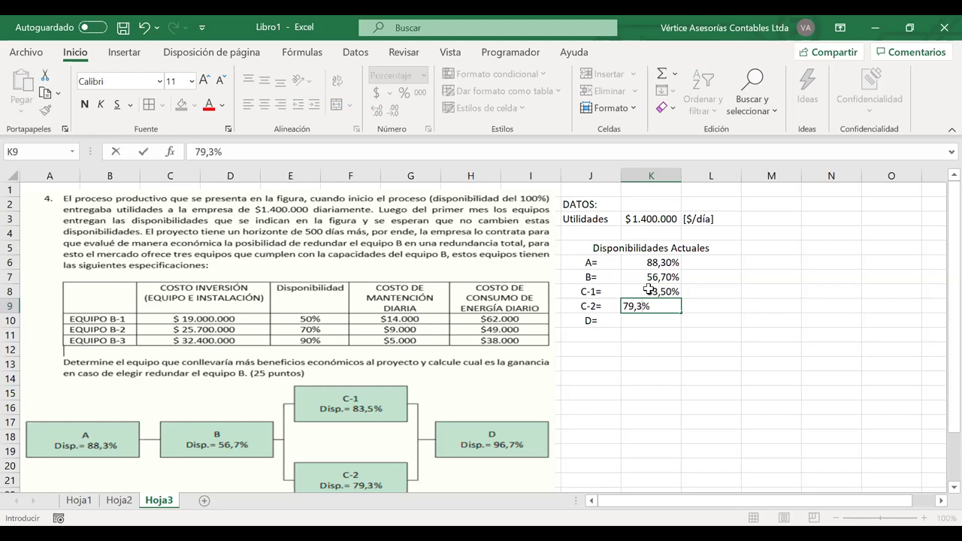
key("Return")
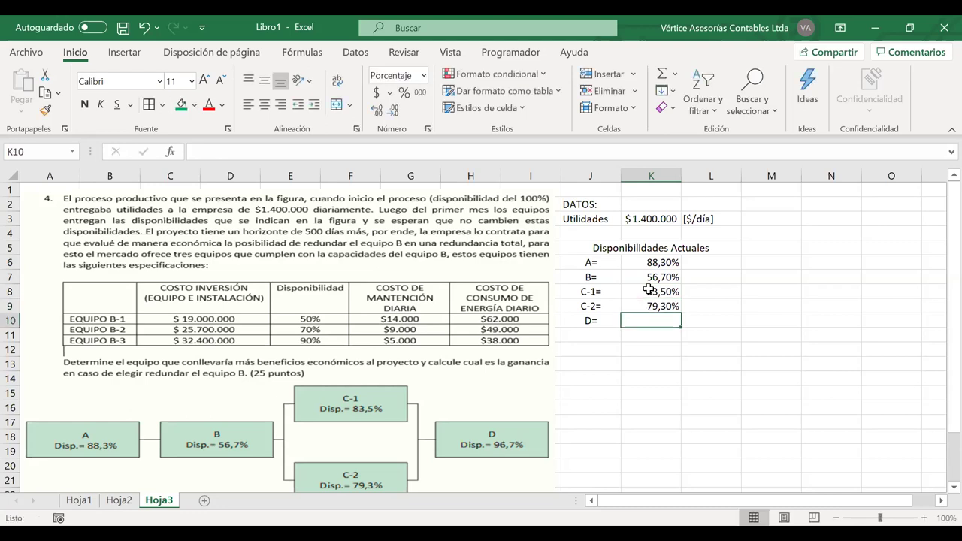
type("96")
type(",7")
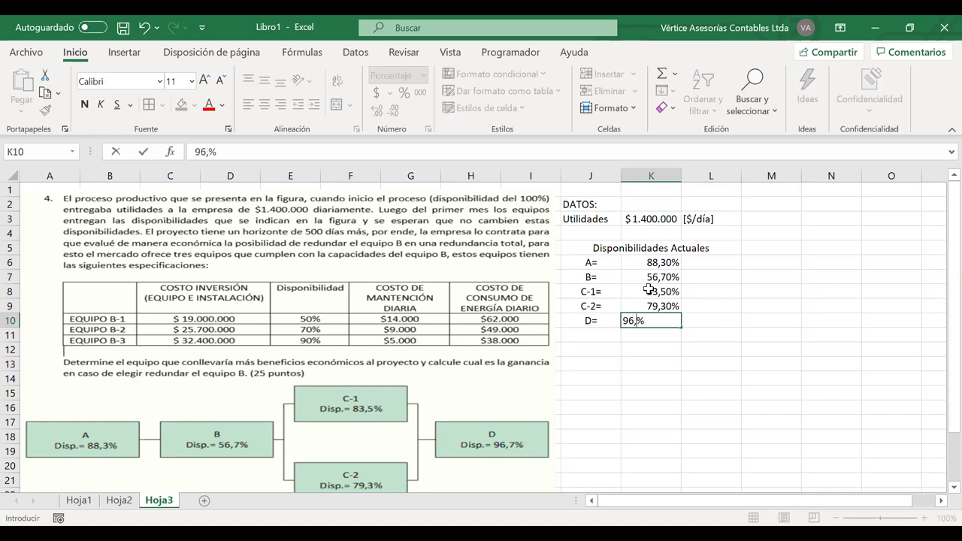
key("Return")
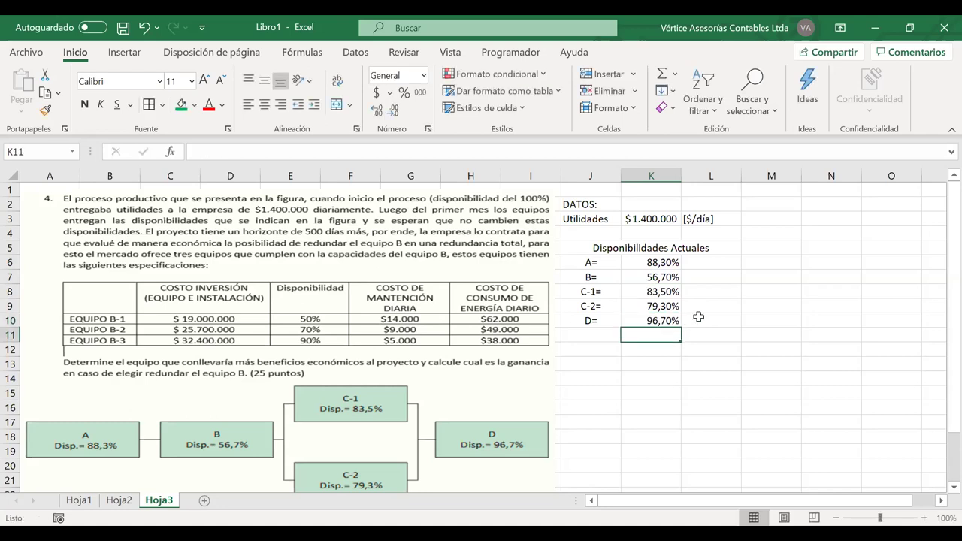
Apply all borders and a light yellow fill to the availability table in J6:K10.
left_click_drag(599, 262, 649, 317)
key("alt+o")
key("b")
key("t")
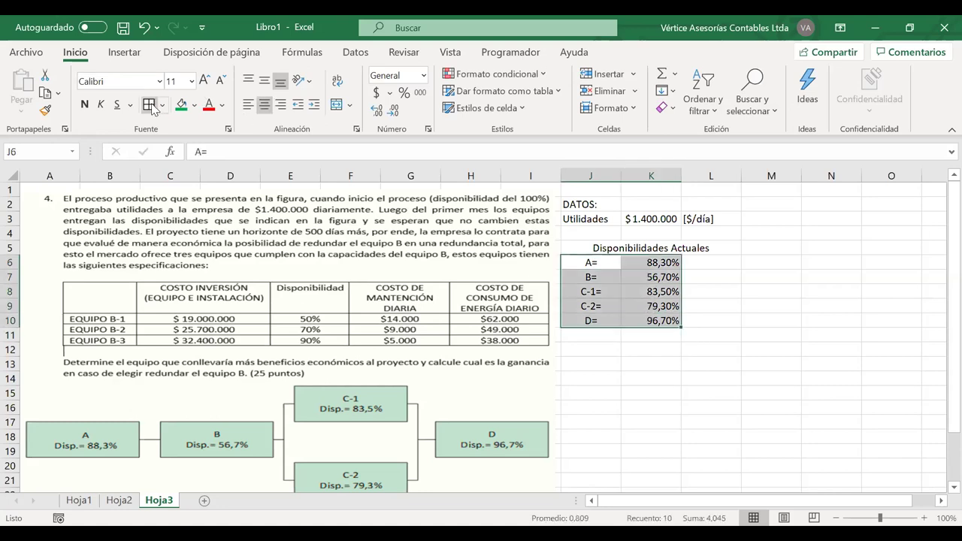
left_click(197, 105)
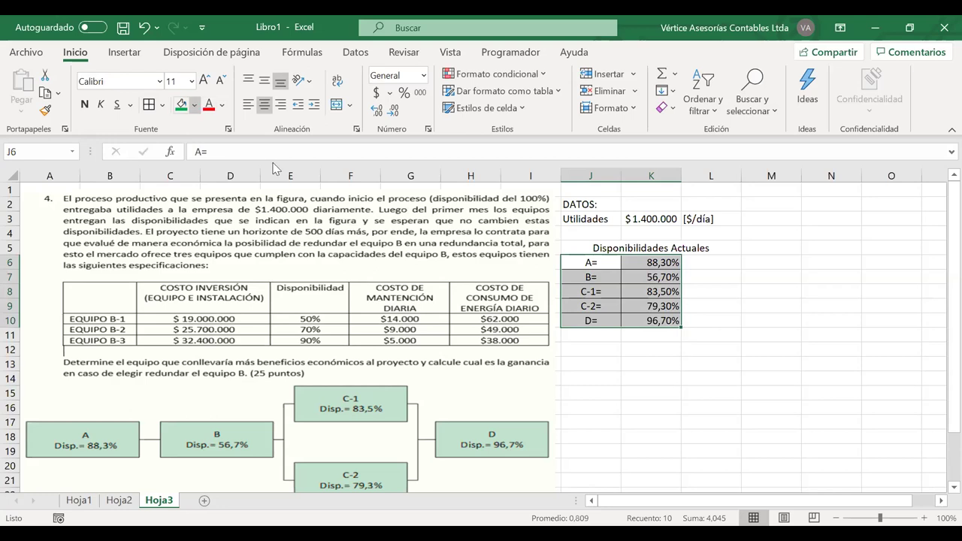
left_click(274, 169)
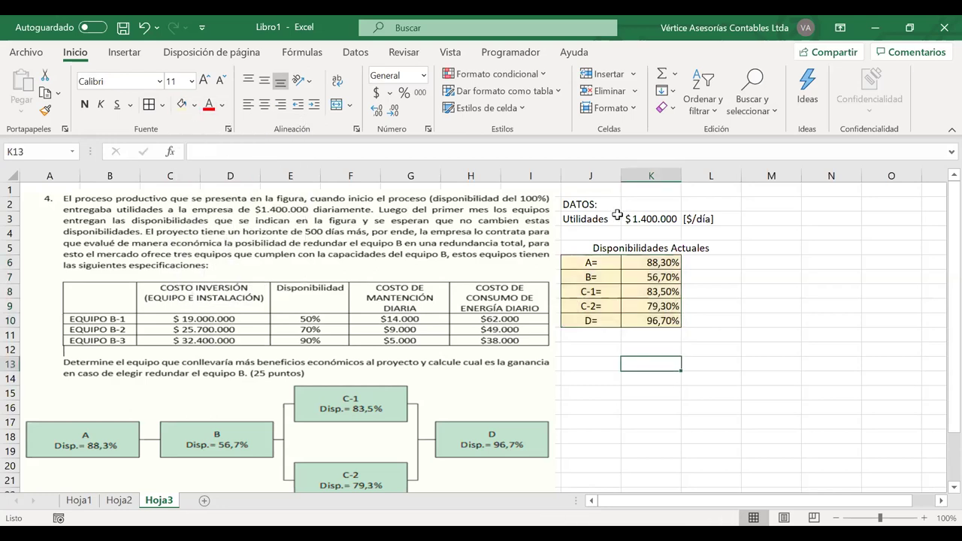
Move the "Disponibilidades Actuales" heading and its table down one row to start at J6.
left_click_drag(599, 218, 706, 217)
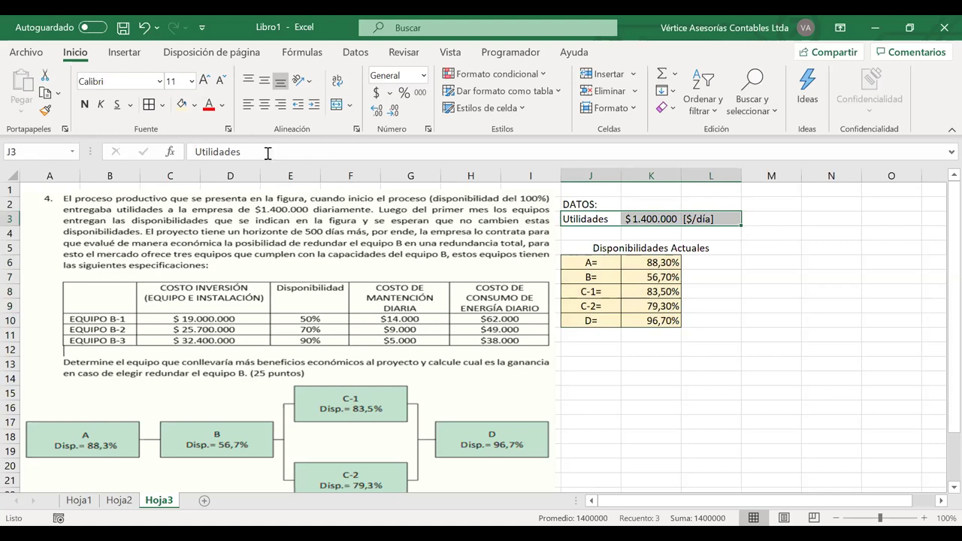
left_click(655, 339)
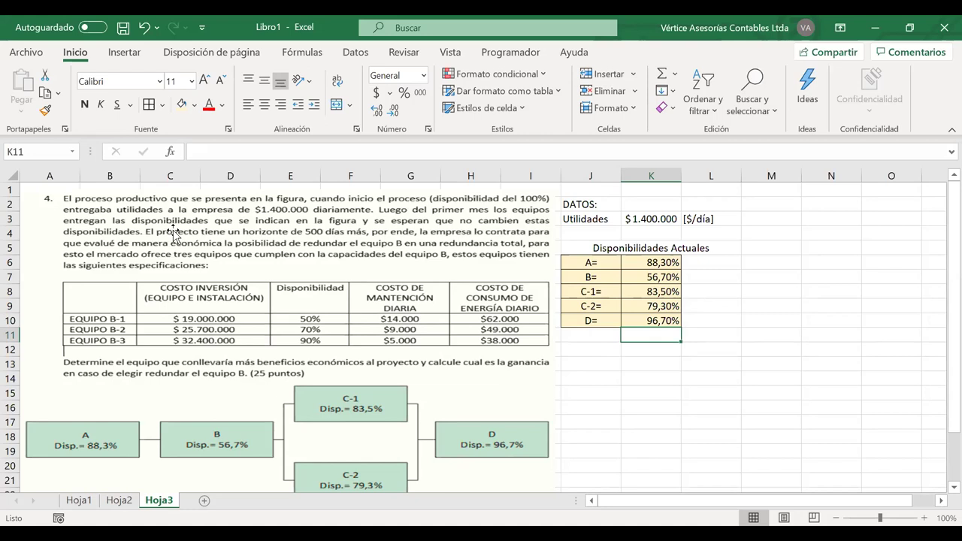
left_click(623, 252)
left_click_drag(638, 321, 638, 321)
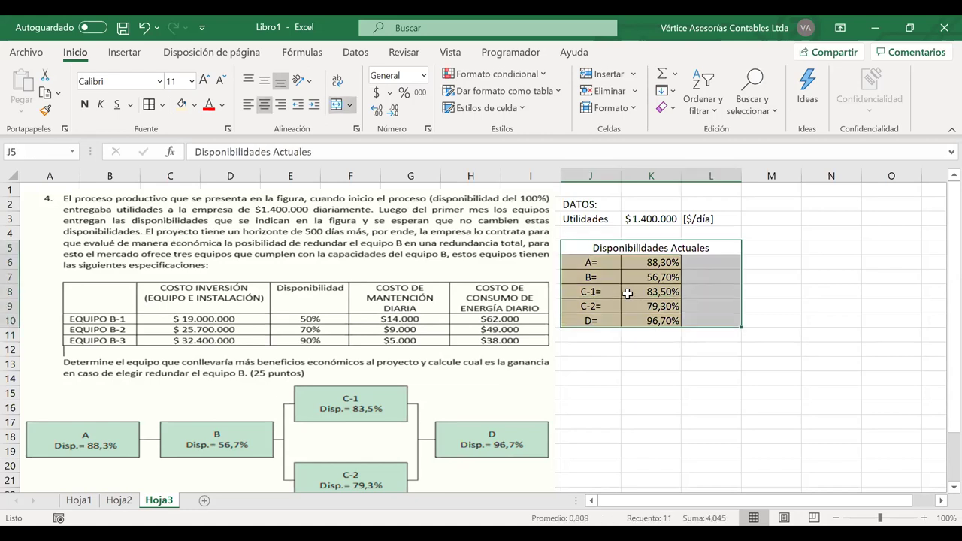
left_click_drag(588, 248, 587, 262)
Enter the label "Horizonte=" in J4 and add an equals sign to the "Utilidades" label in J3.
left_click(587, 234)
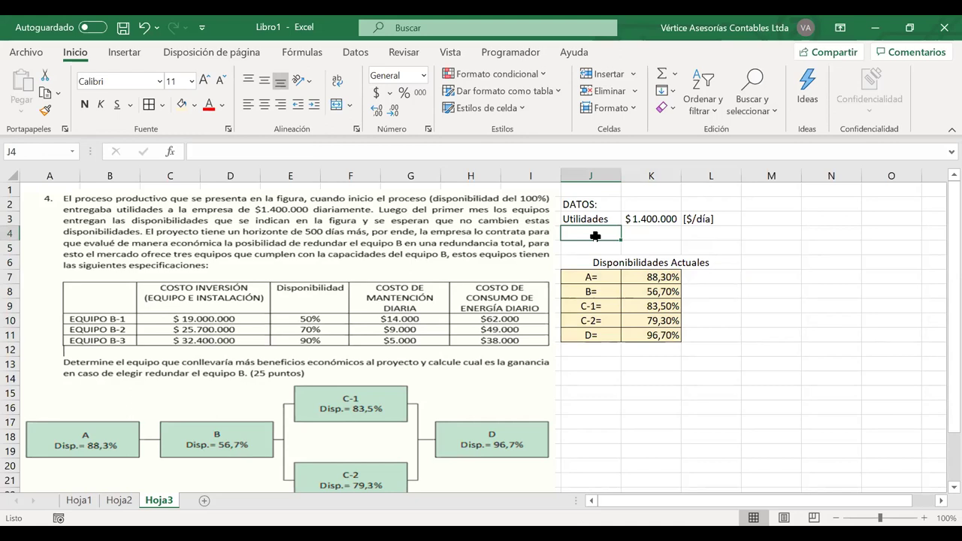
type("H")
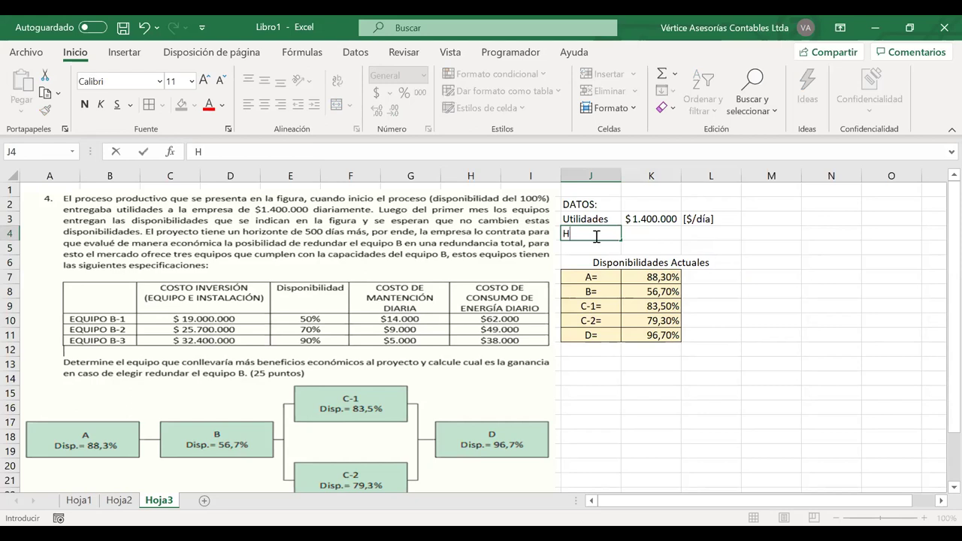
type("orizonte")
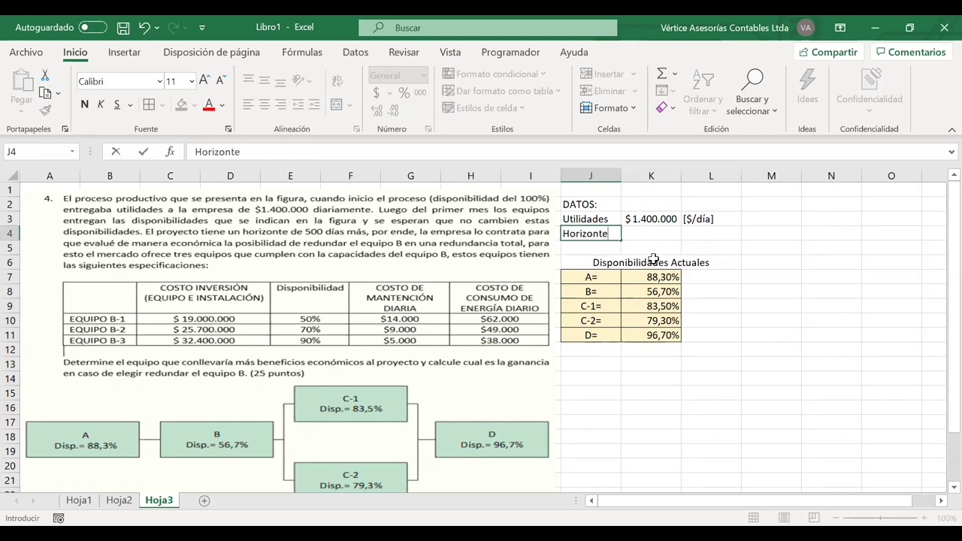
type("=")
double_click(614, 218)
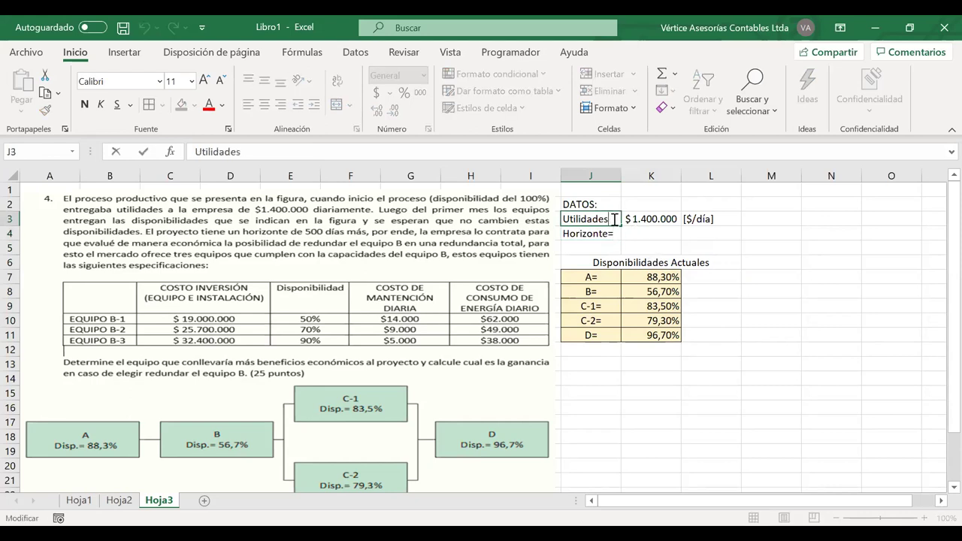
type("=")
Enter the project horizon of 500 in K4 with the unit "días" in L4.
left_click(634, 234)
type("500")
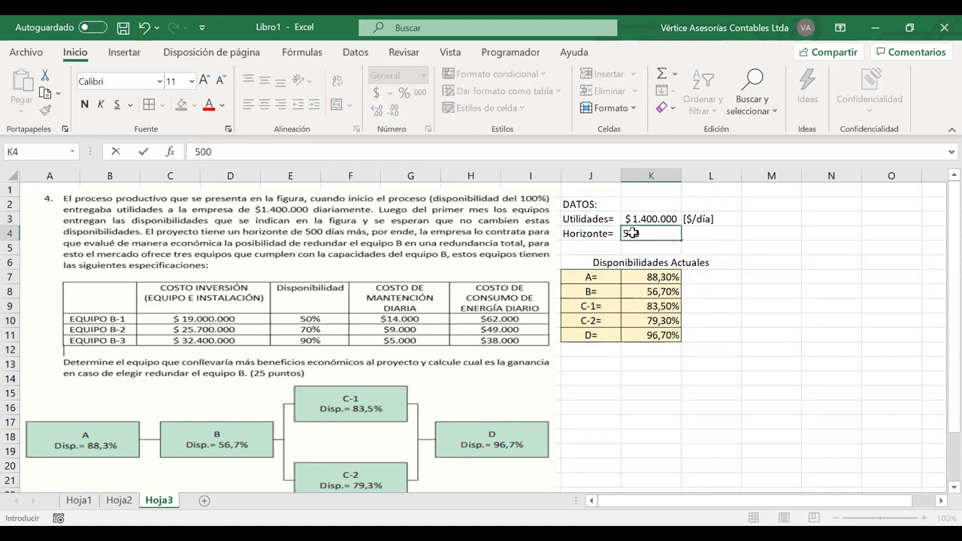
key("Tab")
type("di")
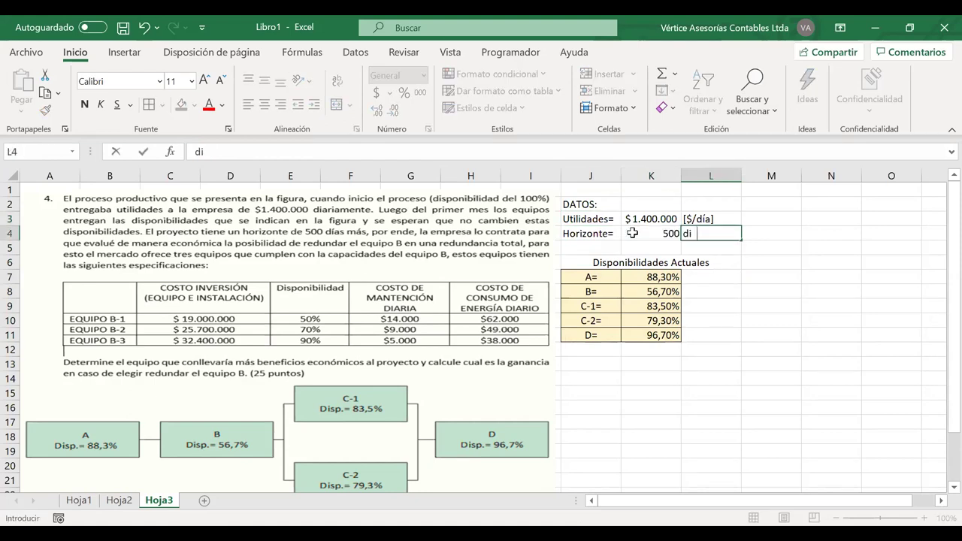
key("BackSpace")
type("ías")
key("Return")
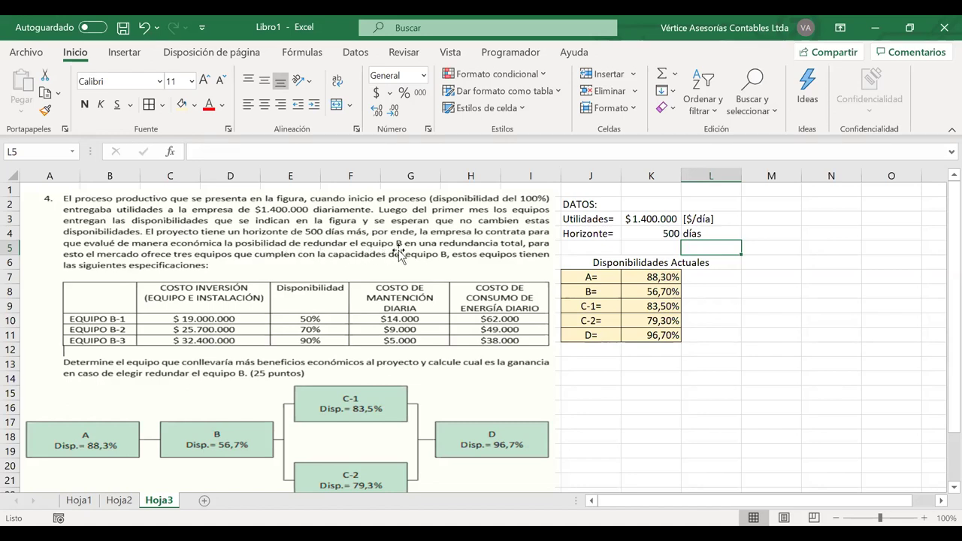
Highlight equipment B's label and availability in J8:K8 with red font.
left_click(578, 294)
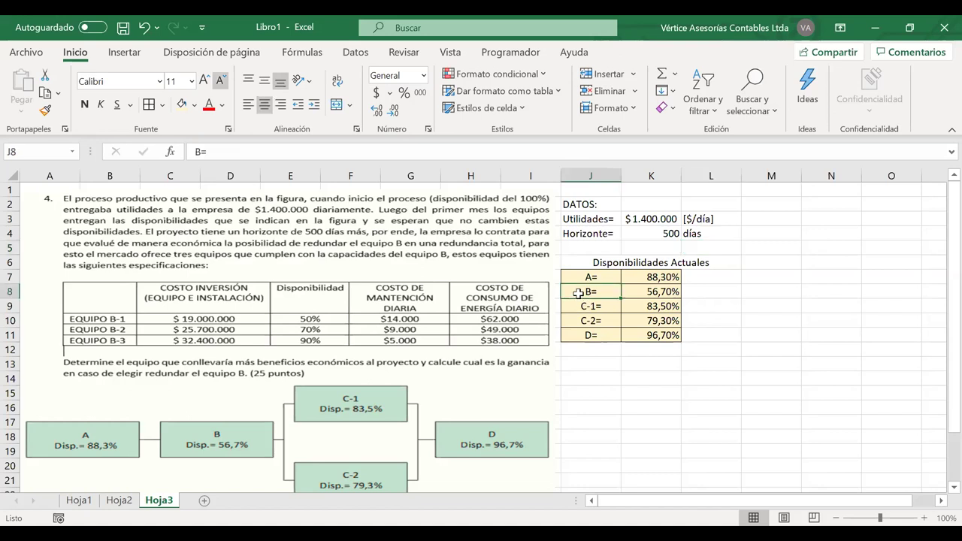
left_click(208, 104)
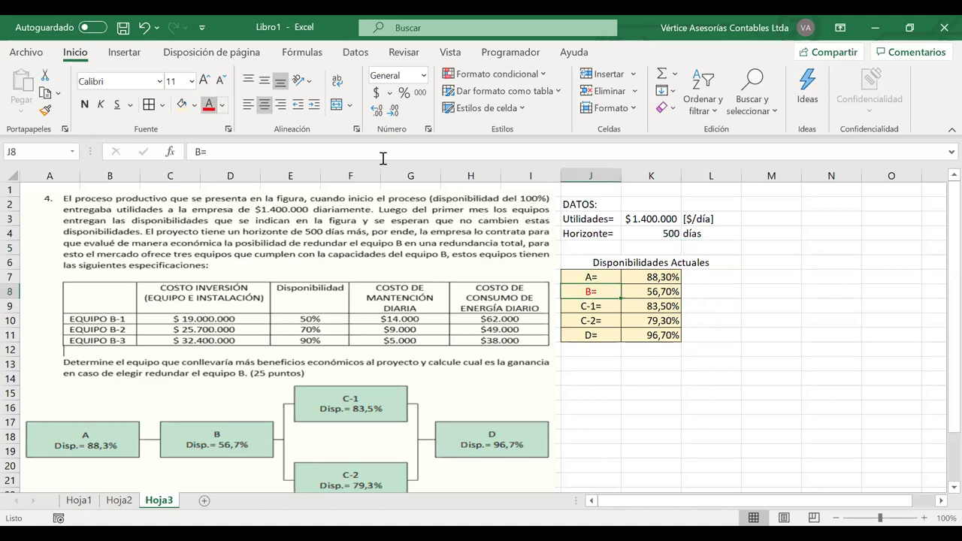
left_click(637, 293)
left_click(208, 103)
left_click(644, 350)
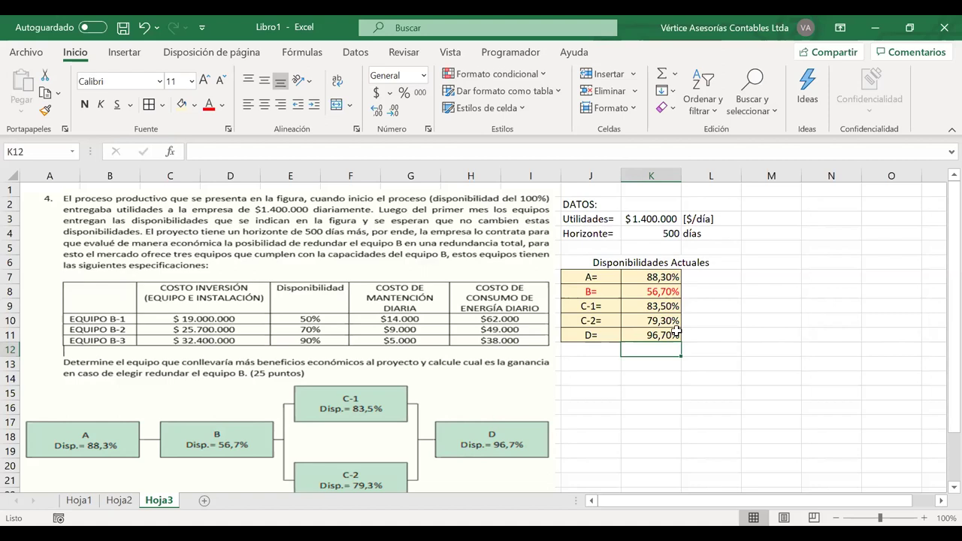
Widen column K slightly.
key("Left")
key("Down")
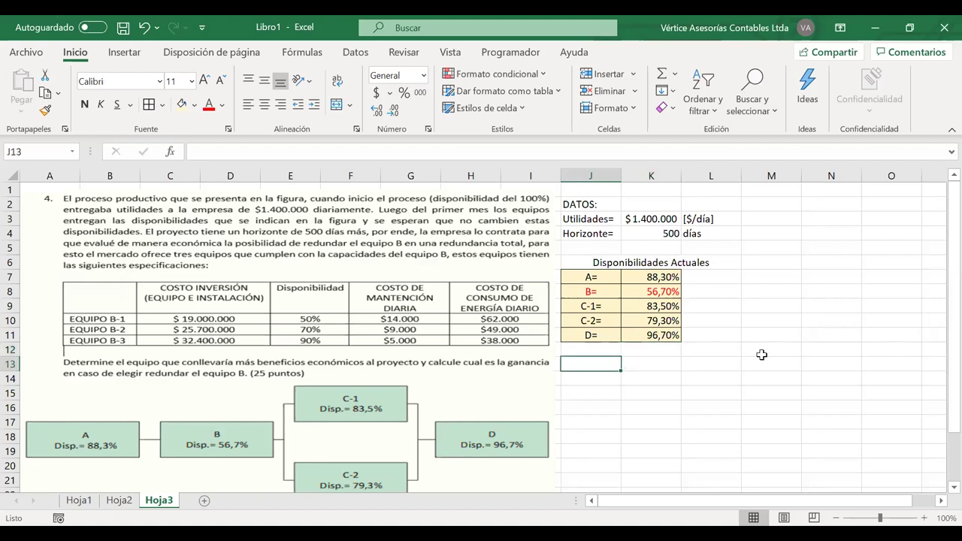
left_click(644, 364, "shift")
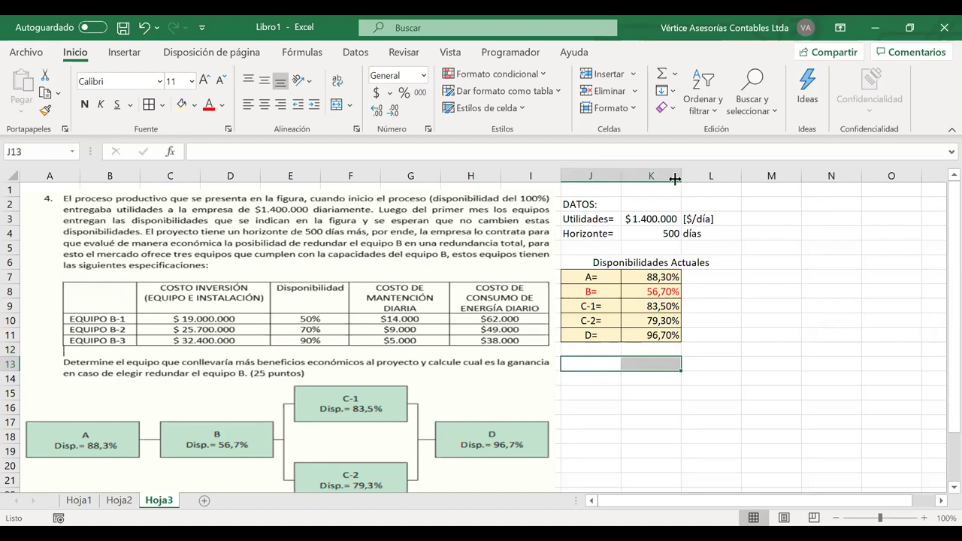
double_click(675, 178)
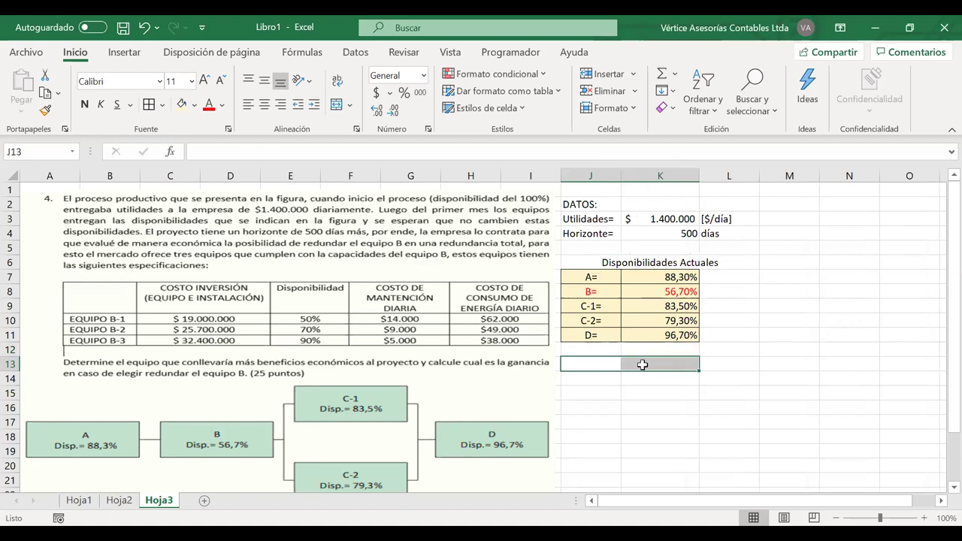
Enter the column headers "Costo Inversion", "Dispo.", "Costo Mtto" and "Costo Energía" in K13:N13.
left_click(643, 365)
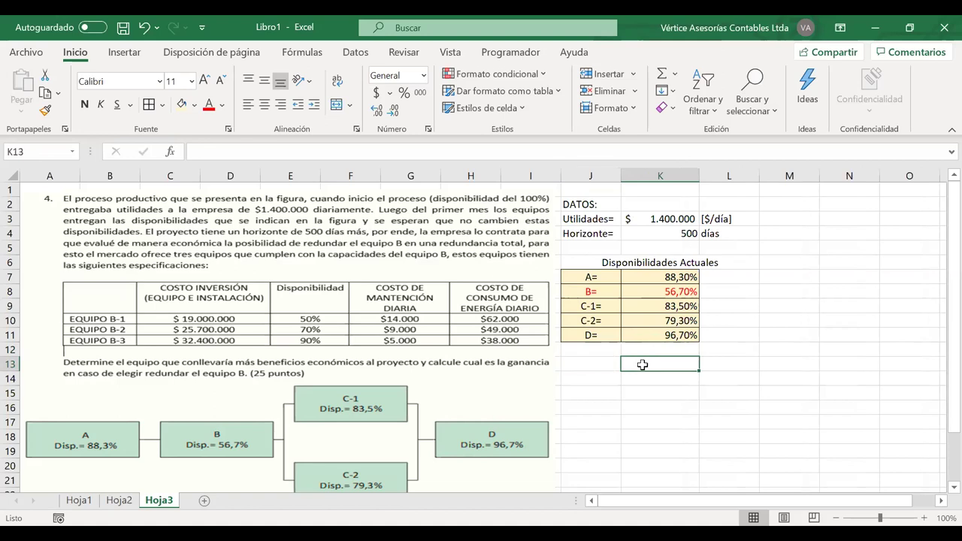
type("C")
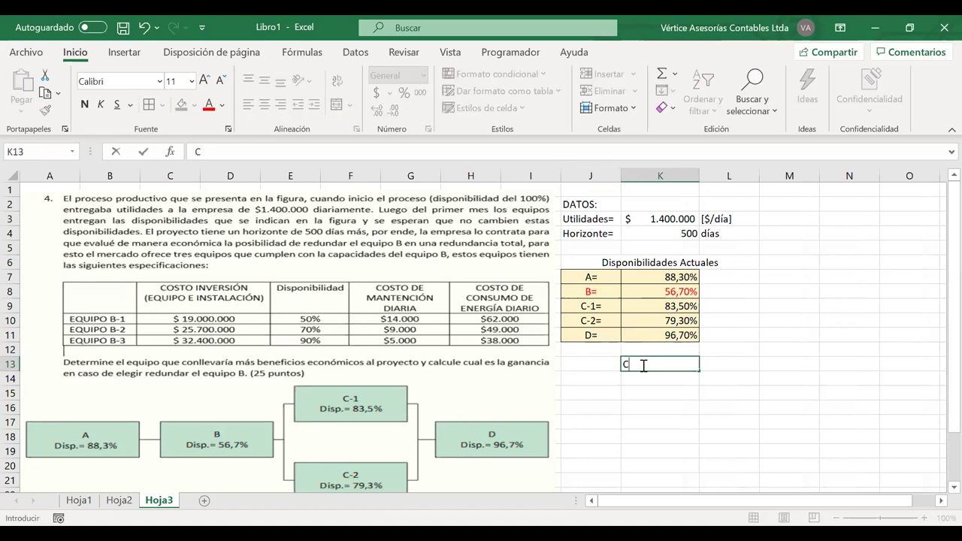
type("osto Inver")
type("sion")
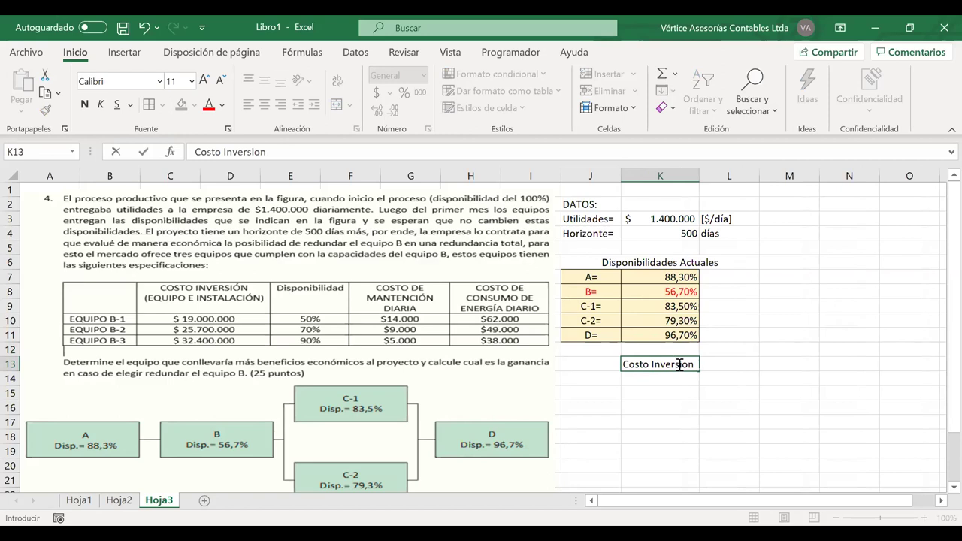
left_click(724, 361)
type("Dispo.")
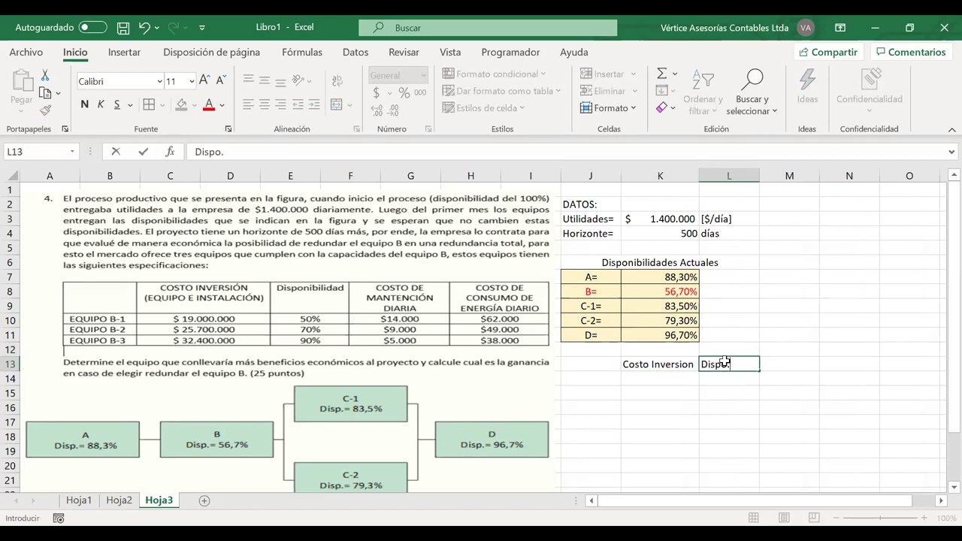
key("Tab")
type("Costo Mtto")
key("Tab")
type("Costo ")
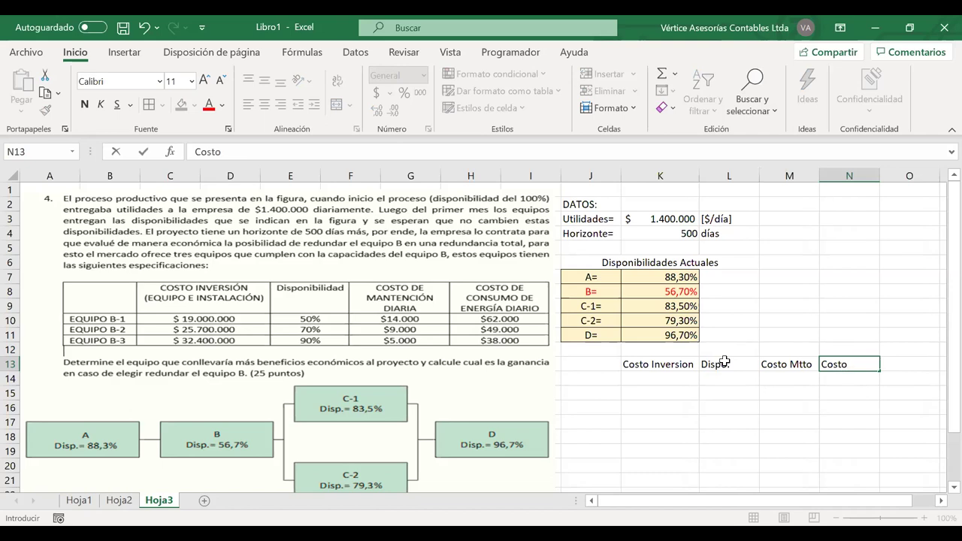
type("Energía")
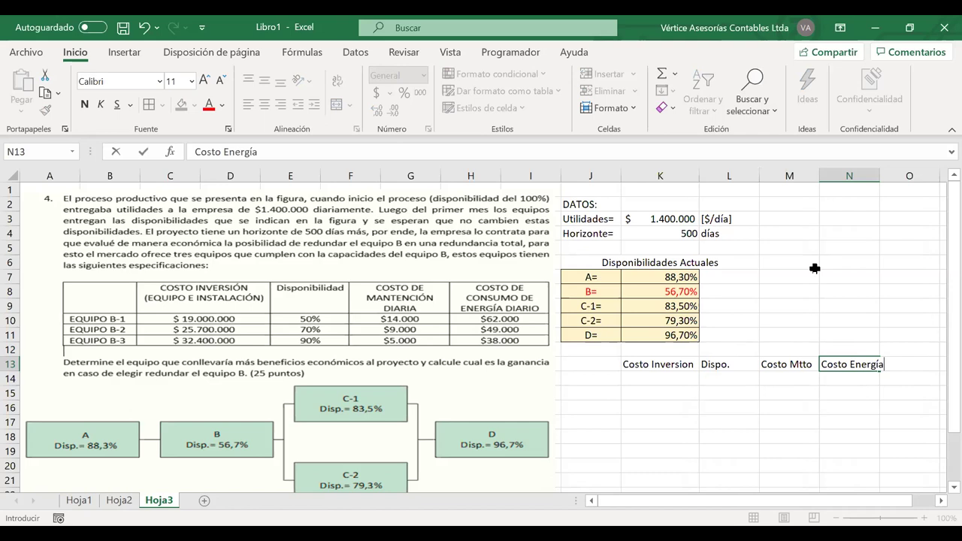
Widen column N to fit its header and apply all borders to the table range J13:N16.
left_click(881, 175)
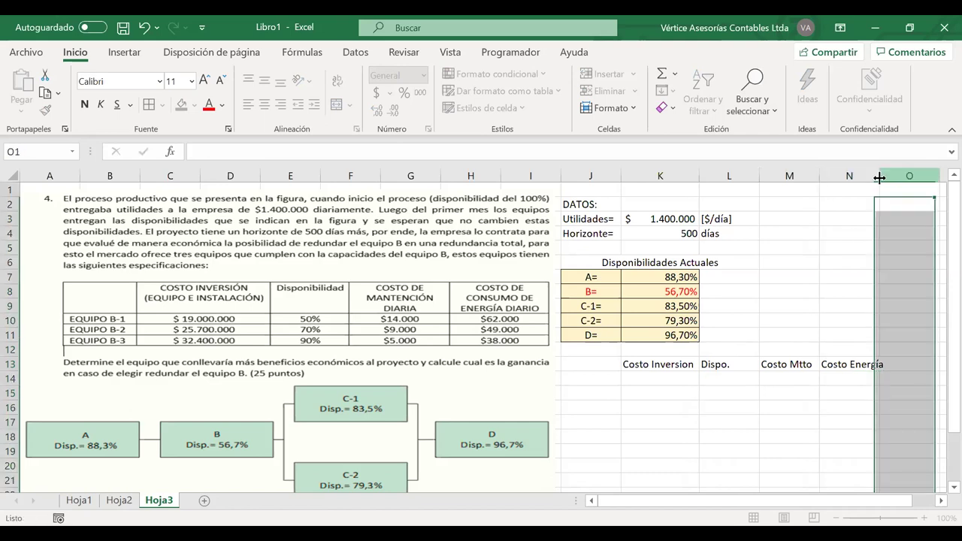
left_click_drag(879, 177, 889, 177)
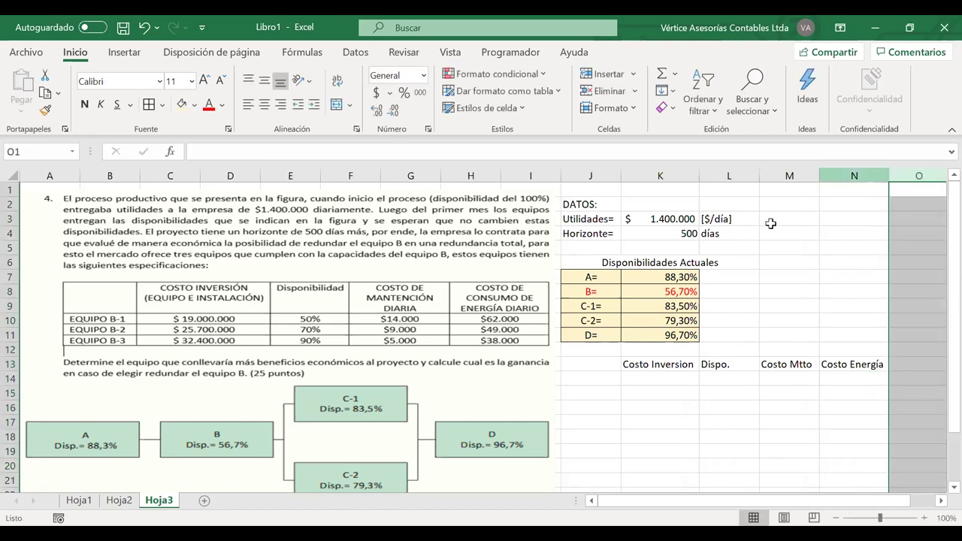
left_click_drag(601, 366, 839, 412)
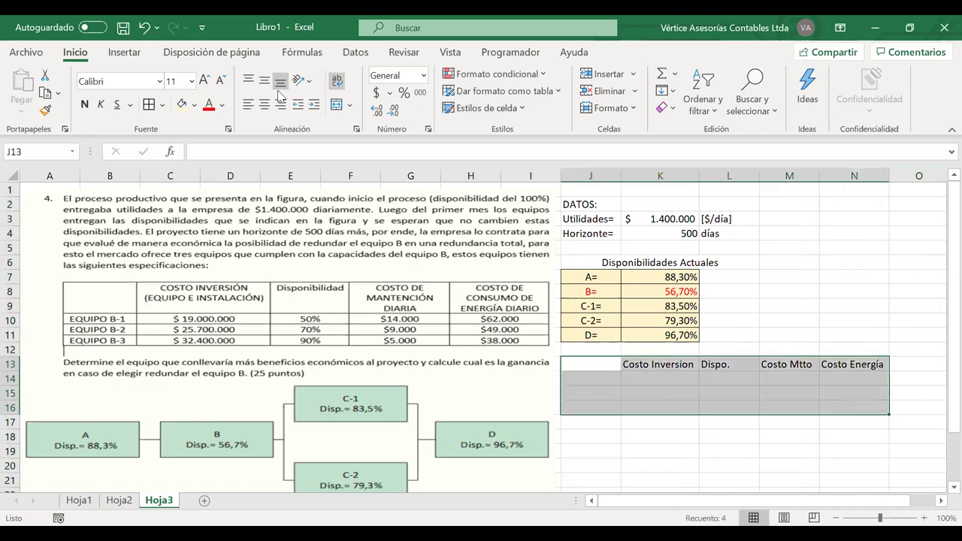
left_click(148, 105)
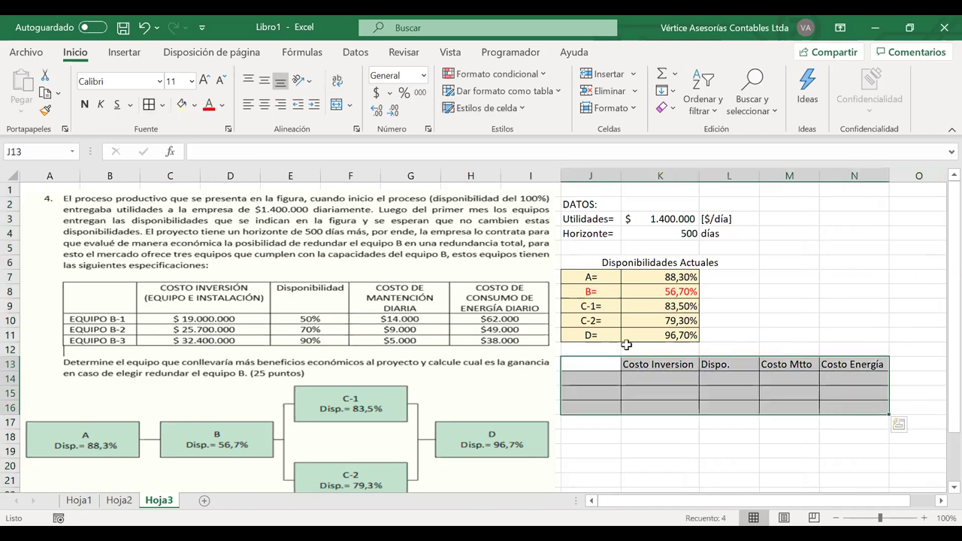
Format the cost cells K14:K16 and M14:N16 as accounting currency and the availability cells L14:L16 as percentage.
left_click_drag(668, 378, 668, 406)
left_click(376, 92)
left_click_drag(781, 374, 853, 406)
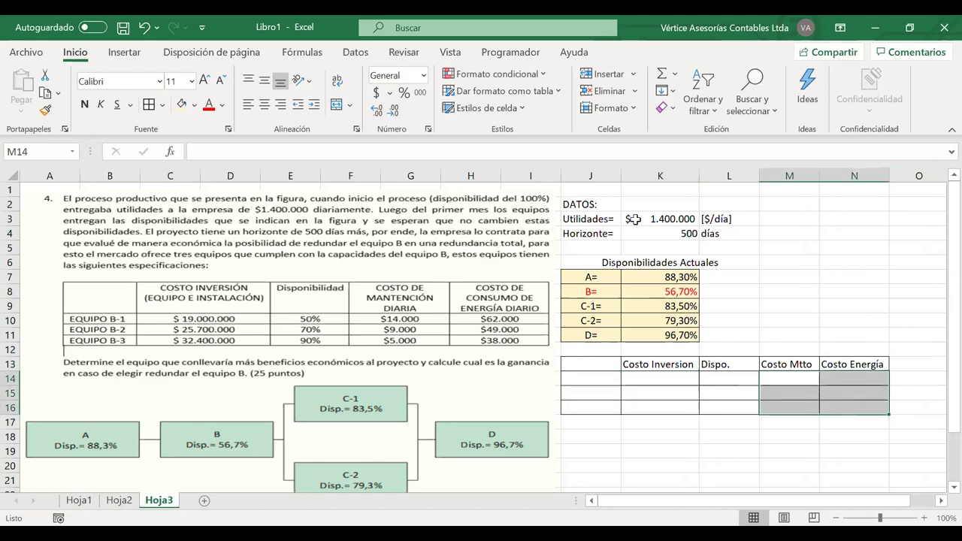
left_click(377, 92)
left_click_drag(726, 380, 721, 407)
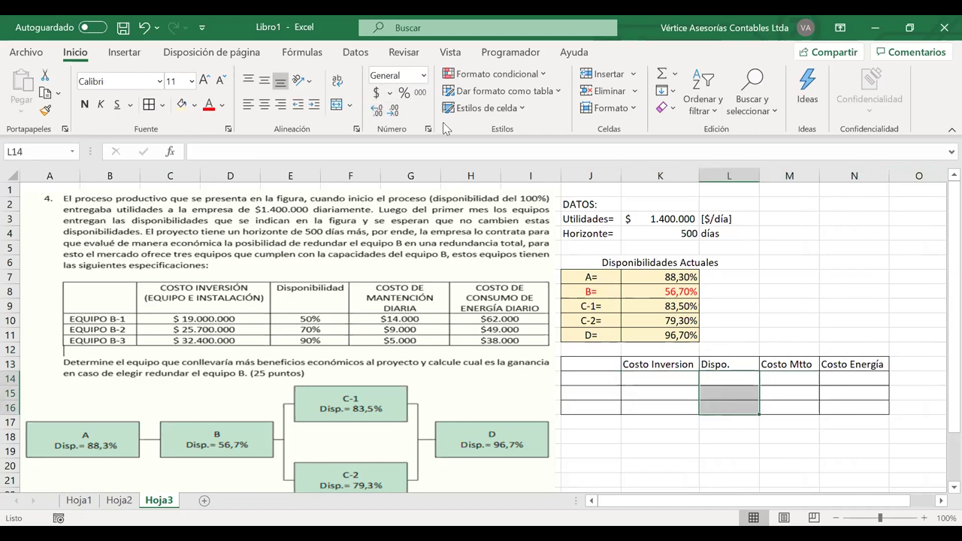
left_click(403, 93)
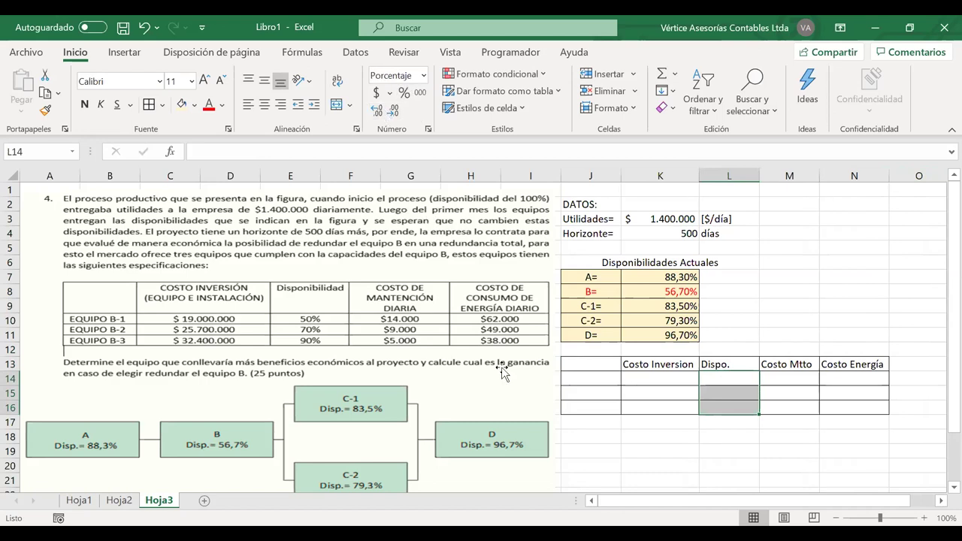
Enter the label "B1" in J14 and fill the series down to J16.
left_click(596, 376)
type("E")
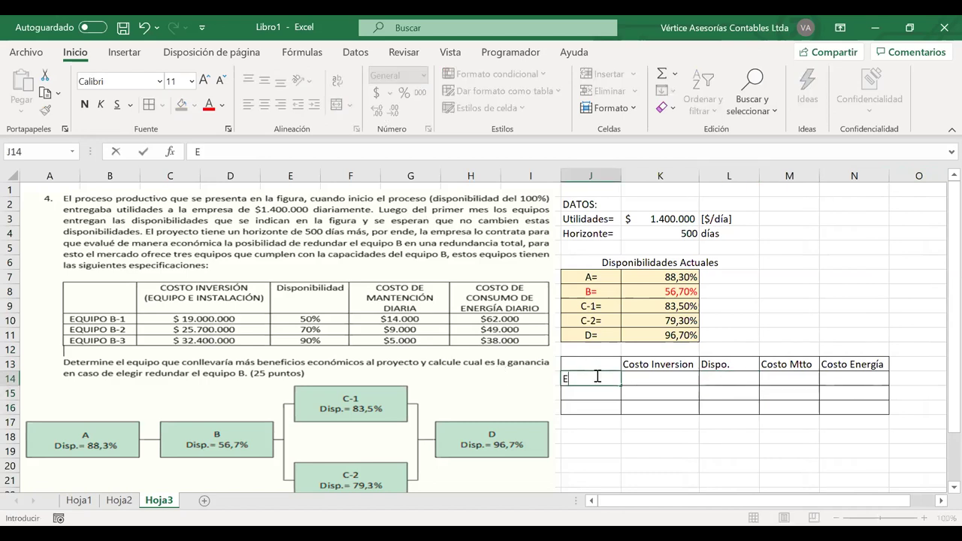
type("- b1")
key("BackSpace")
key("BackSpace")
key("BackSpace")
type("B1")
left_click_drag(564, 378, 620, 410)
key("BackSpace")
key("Return")
left_click(614, 381)
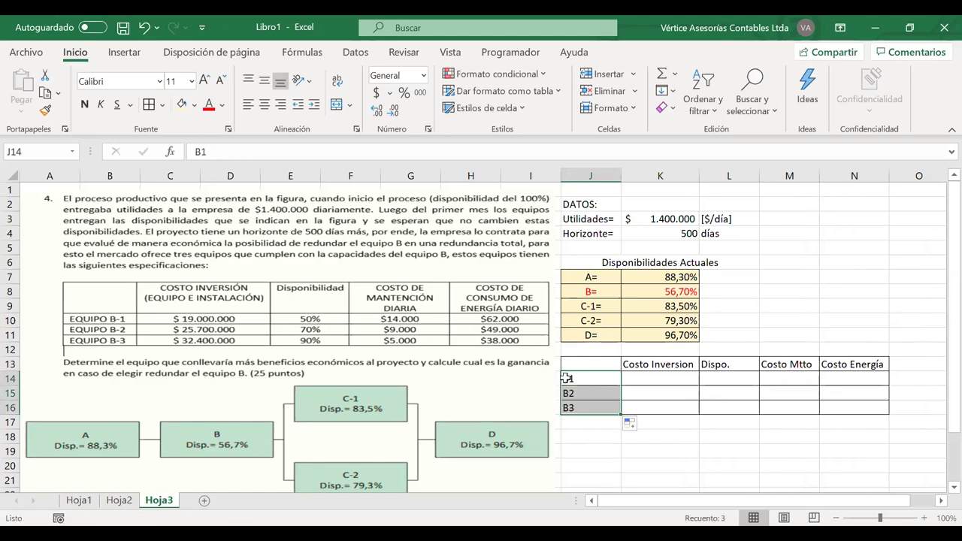
Change the label in J14 to "Equipo B1" and fill the series down to J16.
double_click(569, 380)
type("e")
key("BackSpace")
type("Equio")
key("BackSpace")
type("po")
left_click(612, 391)
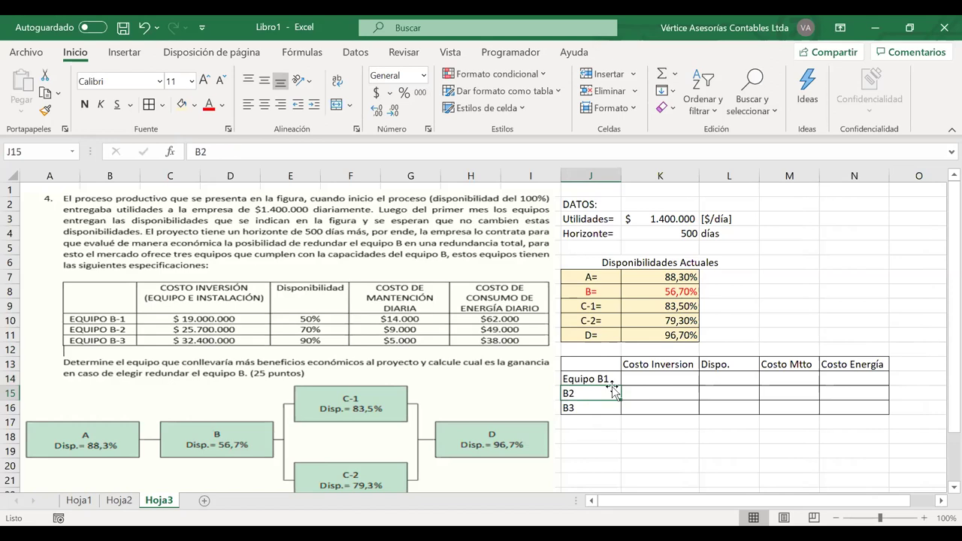
left_click(611, 380)
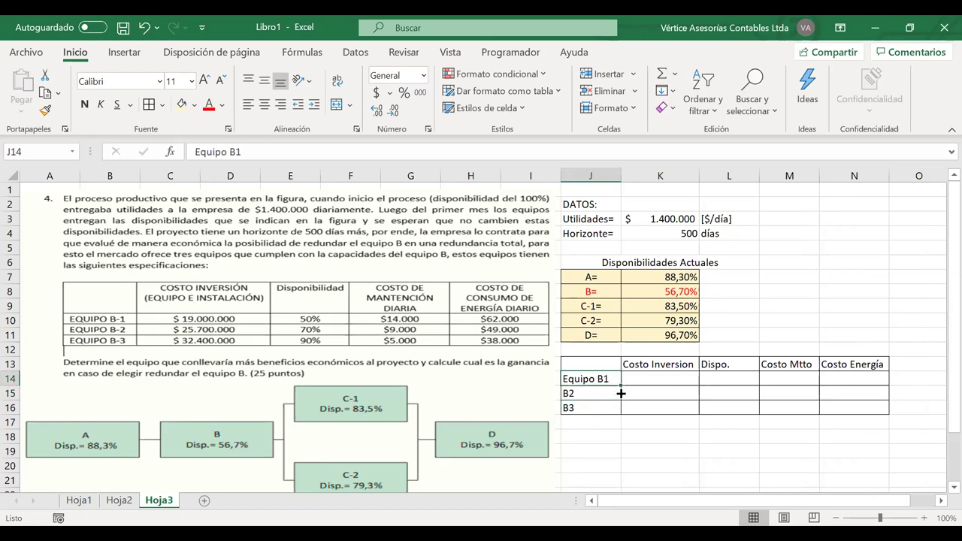
left_click_drag(621, 385, 623, 413)
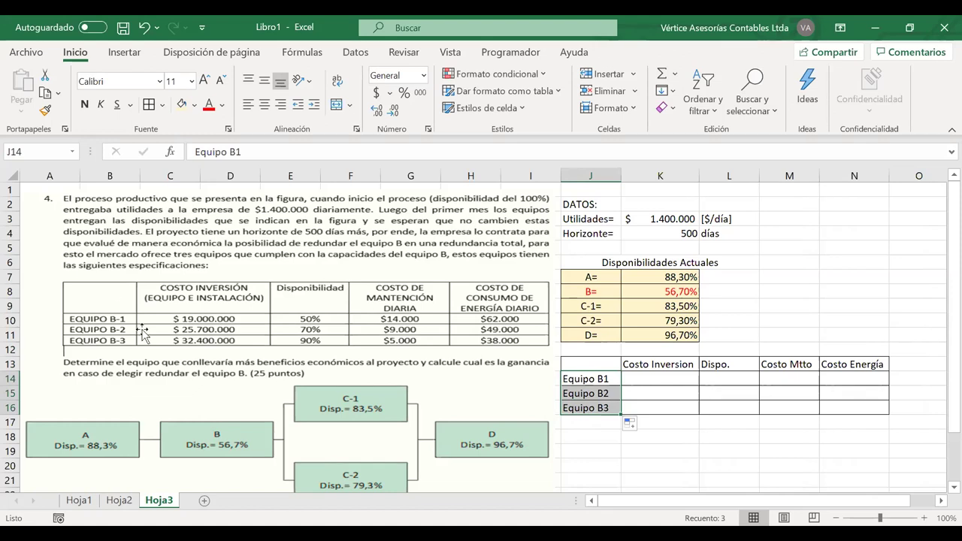
Enter an investment cost of 19.000.000 for Equipo B1 in K14.
left_click(658, 378)
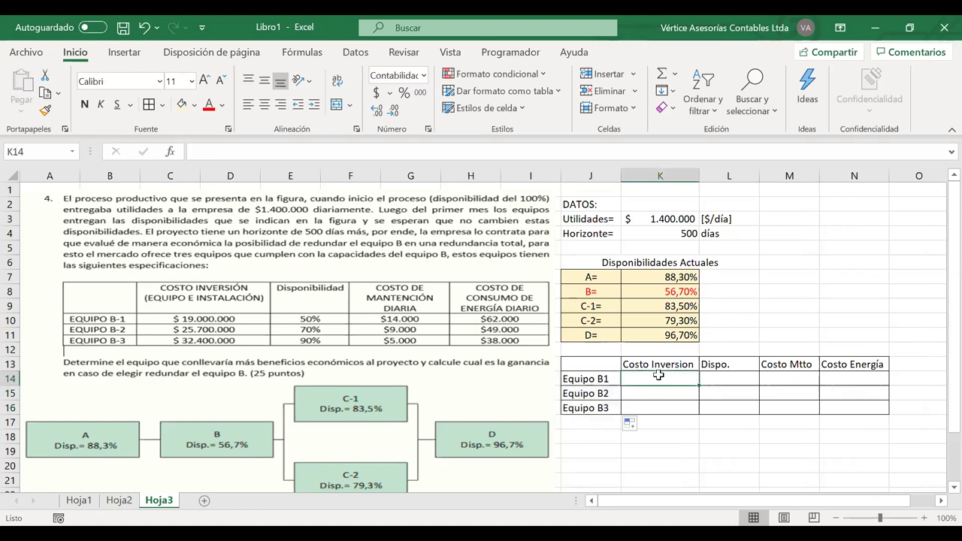
type("19.")
type("000")
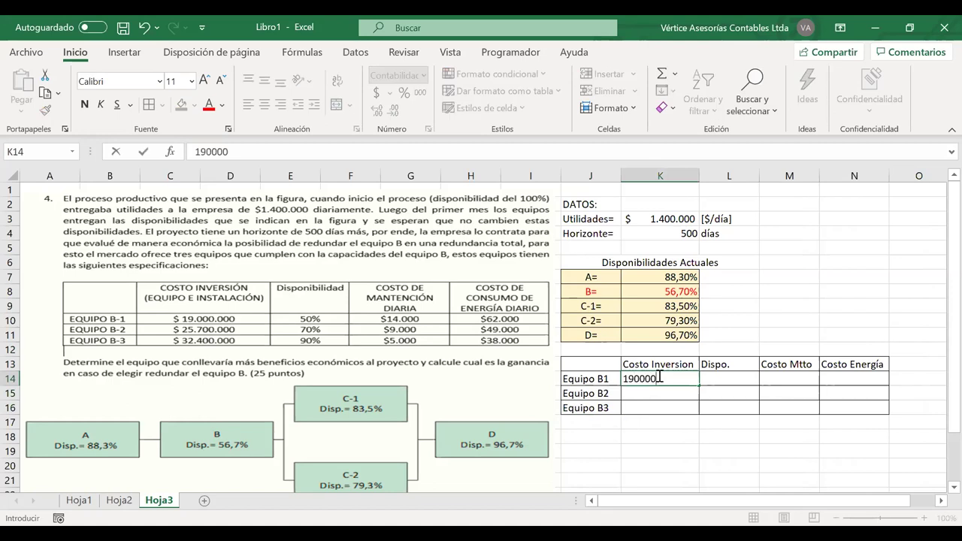
type(".000")
key("Return")
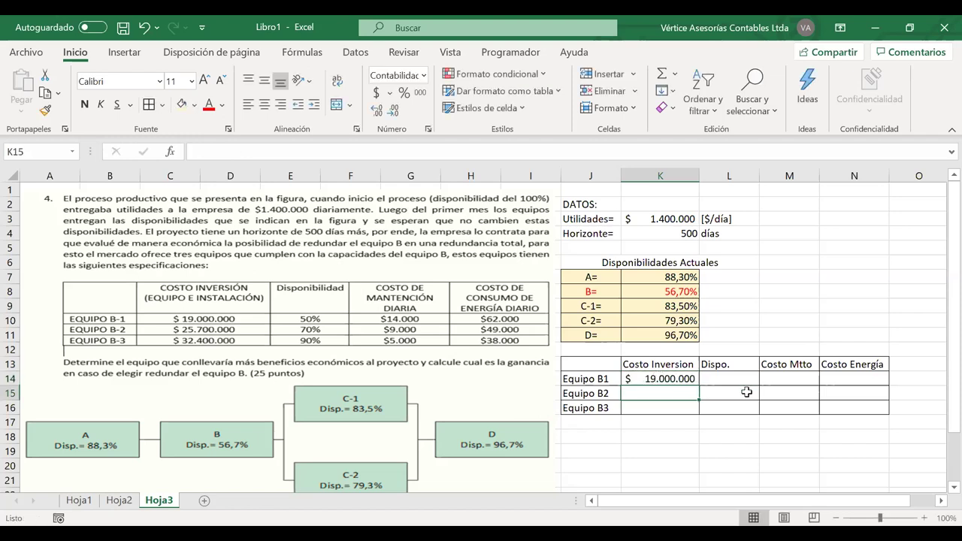
Enter investment costs of 25.700.000 for Equipo B2 in K15 and 32.400.000 for Equipo B3 in K16.
type("25")
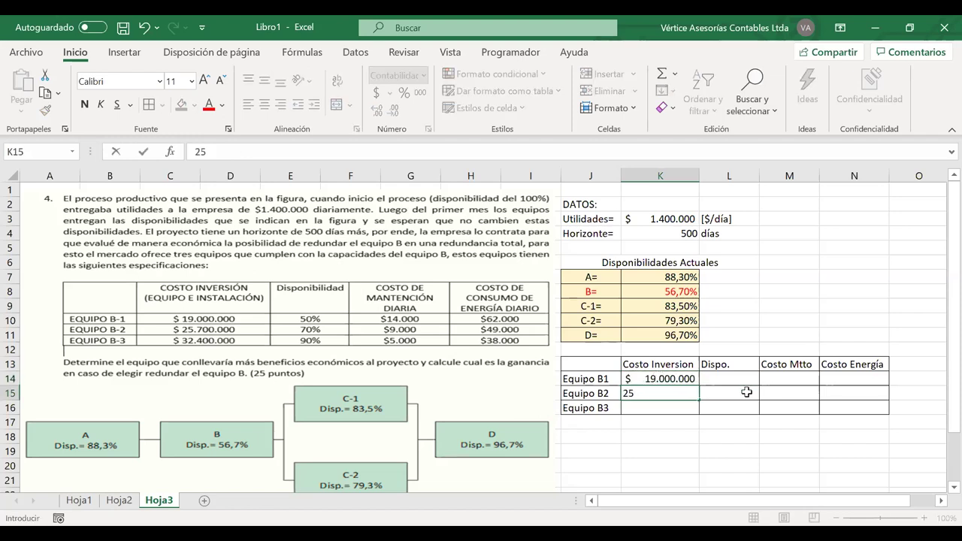
type("70000")
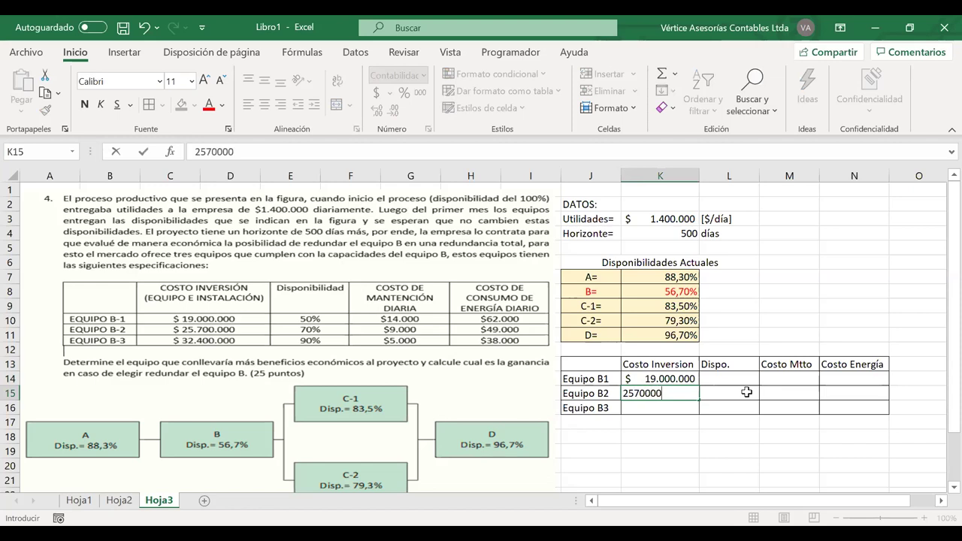
key("ctrl+Return")
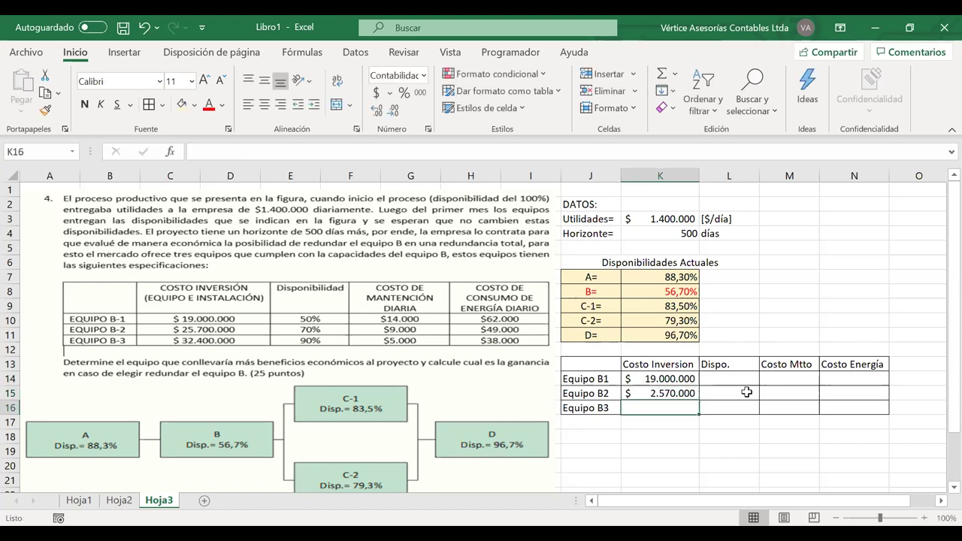
double_click(697, 393)
type("0")
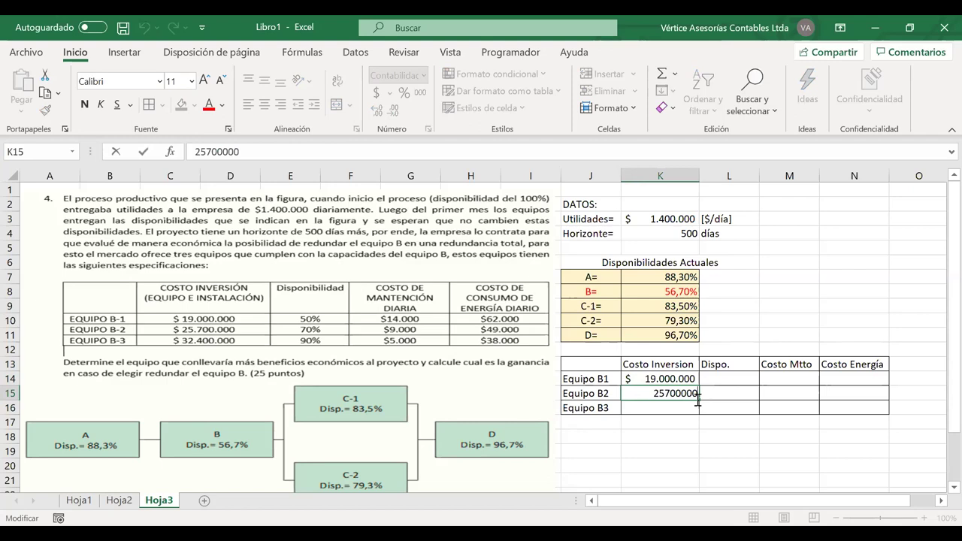
key("Return")
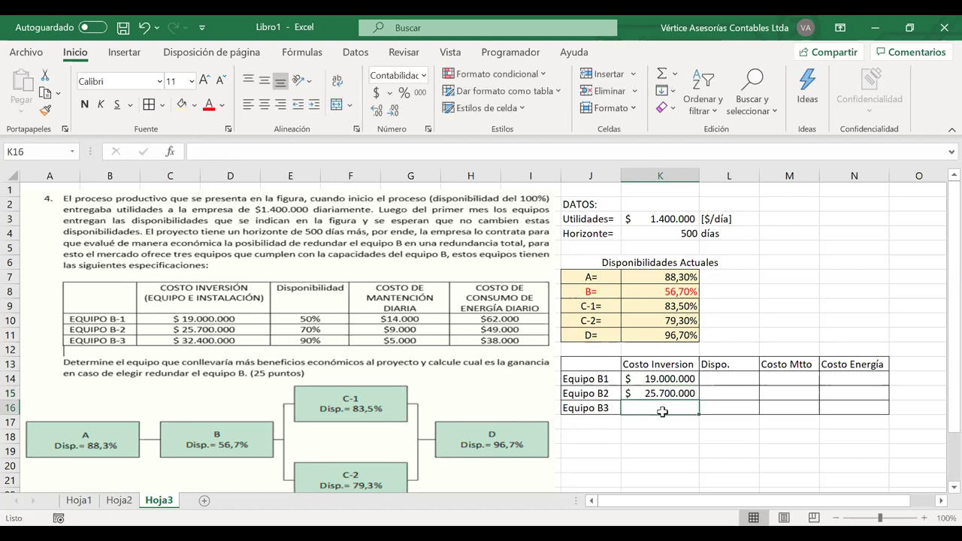
type("32")
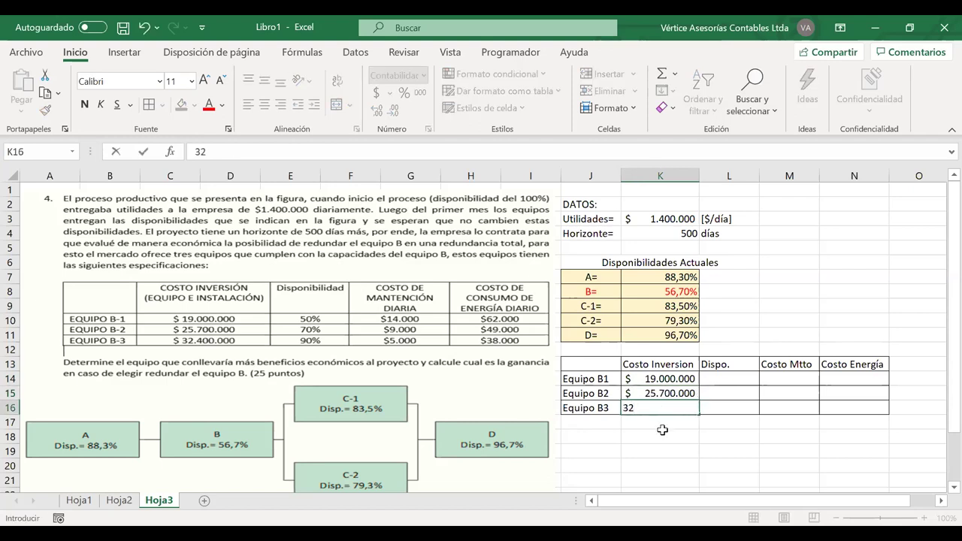
type("400000")
key("Return")
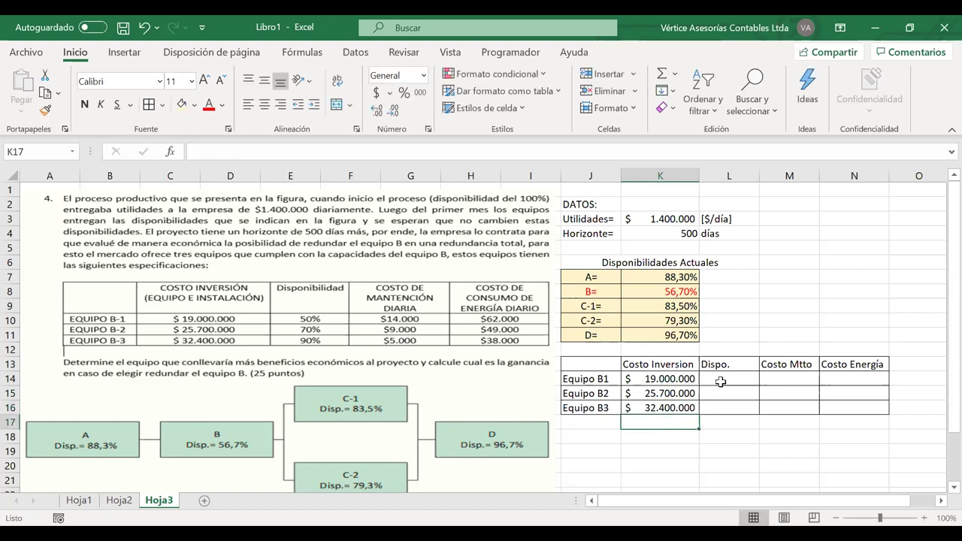
Enter the availabilities 50%, 70% and 90% for Equipo B1, B2 and B3 in L14:L16.
left_click(720, 381)
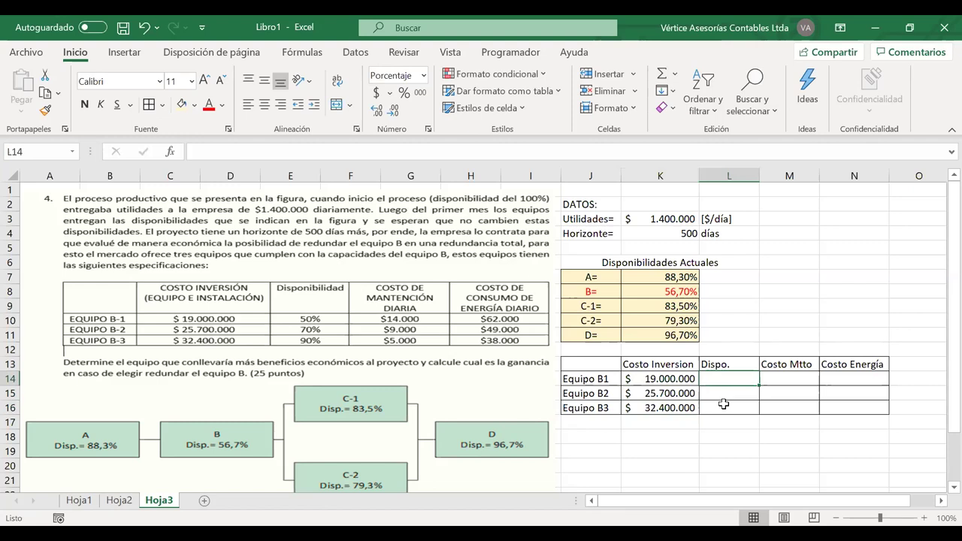
type("50")
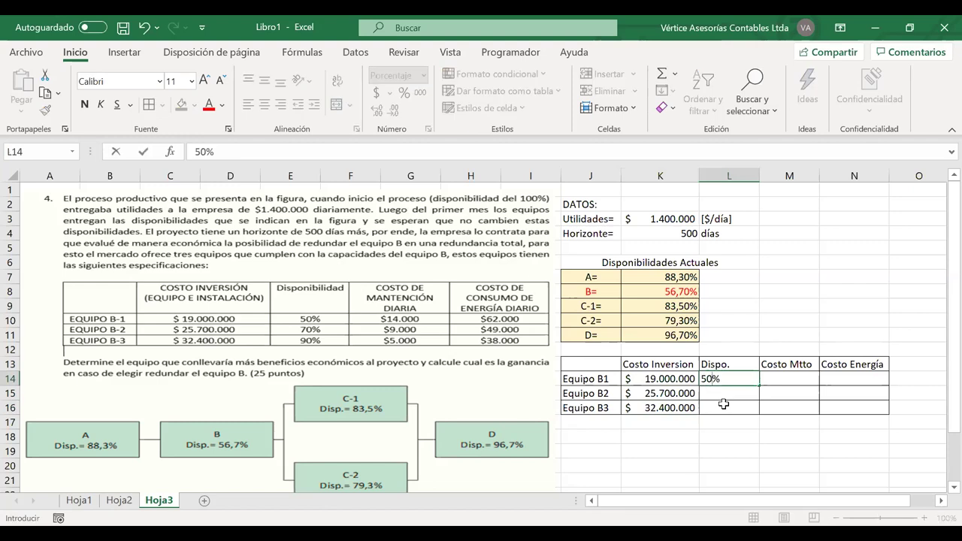
key("Return")
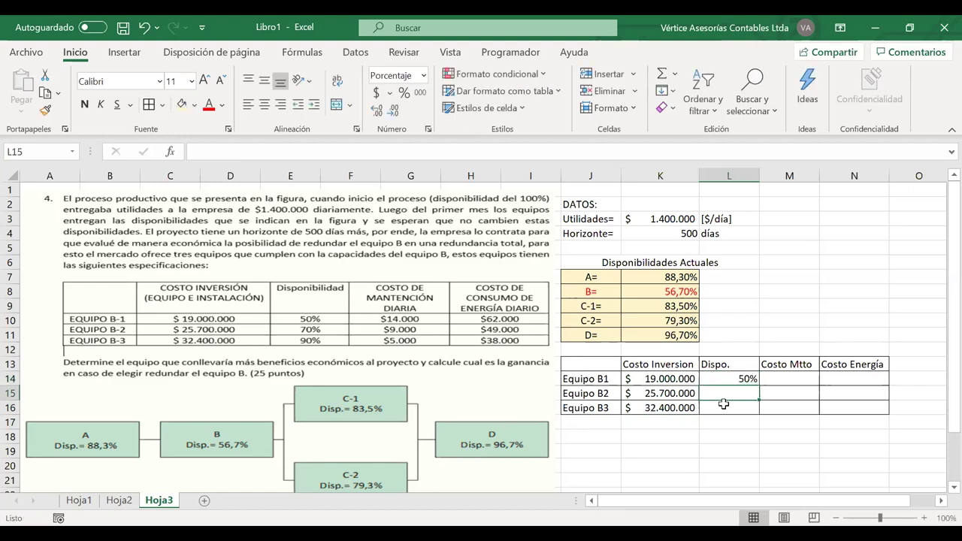
type("70")
key("Return")
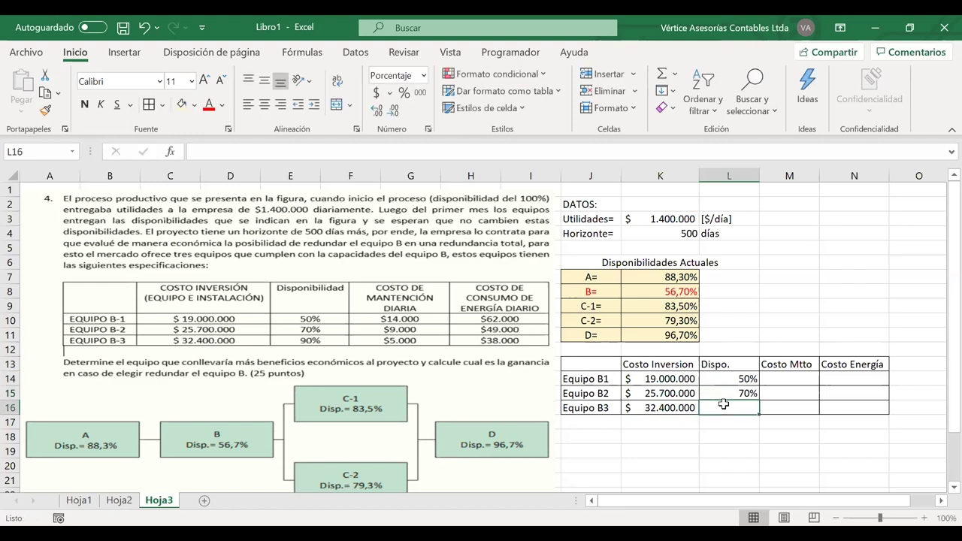
type("90")
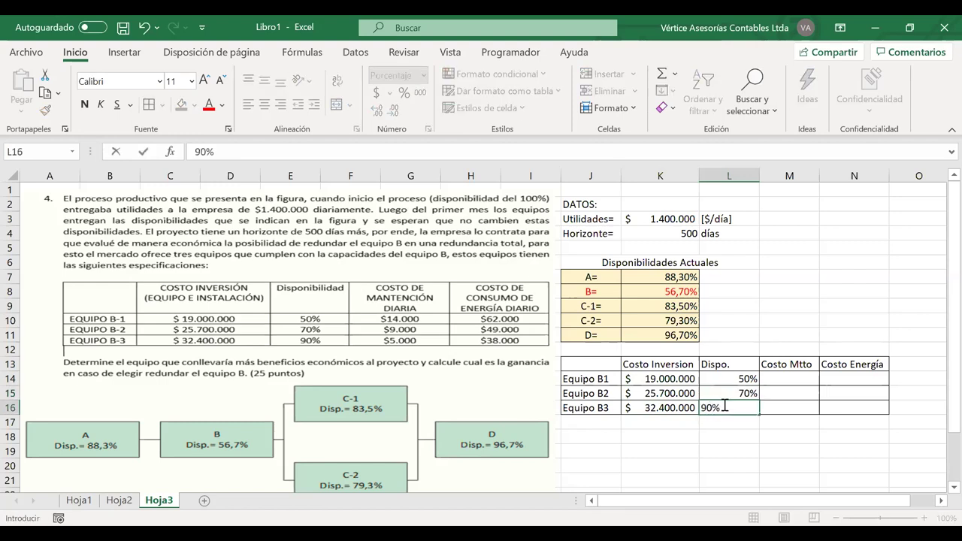
key("Tab")
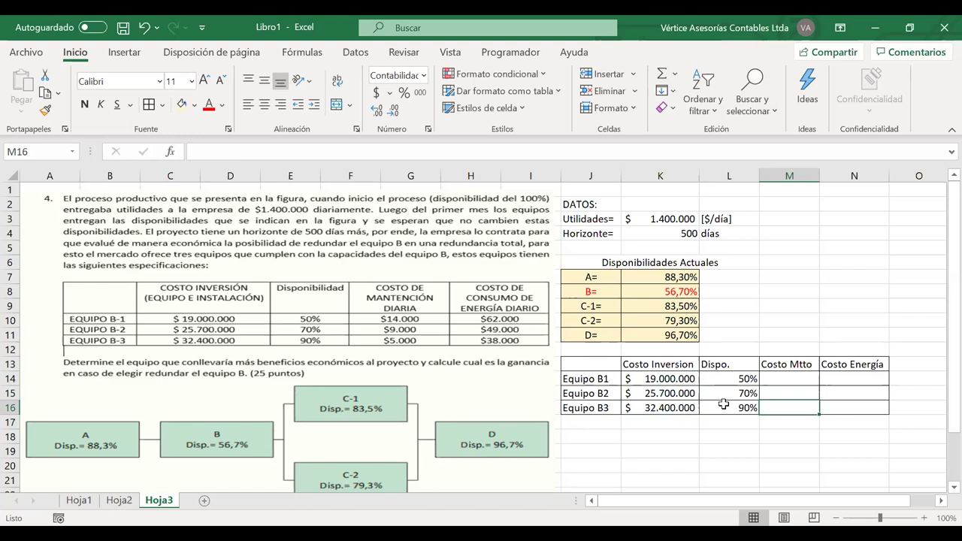
key("Left")
key("Left")
key("Right")
key("Left")
key("Right")
key("Right")
key("Left")
key("Left")
key("Left")
key("Right")
key("Right")
key("Right")
key("Up")
key("Up")
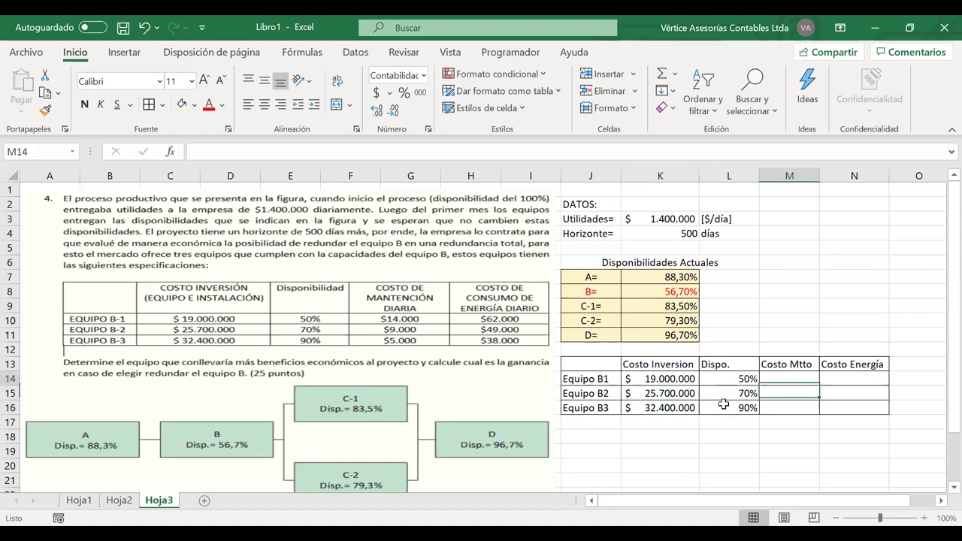
Enter daily maintenance costs of 14.000, 9.000 and 5.000 for Equipo B1, B2 and B3 in M14:M16.
type("1")
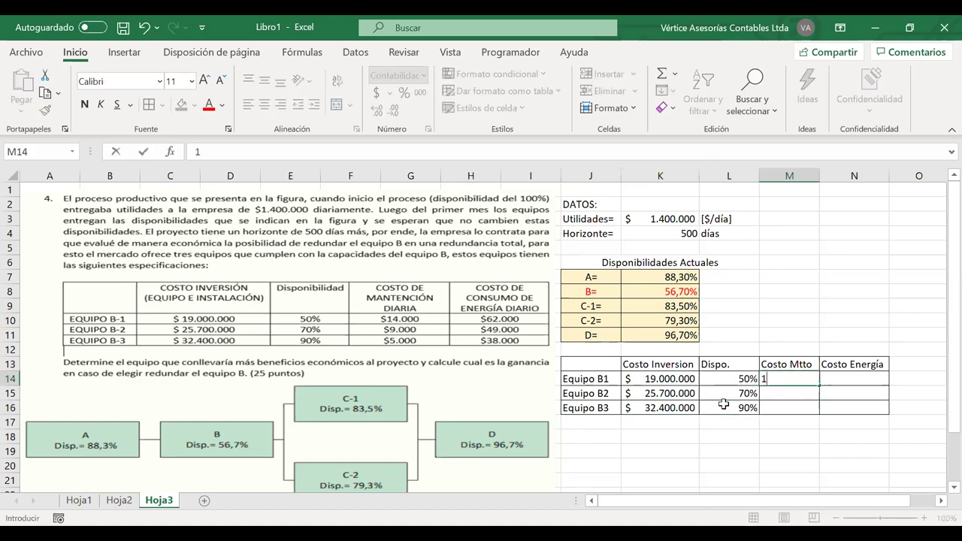
type("400")
key("Return")
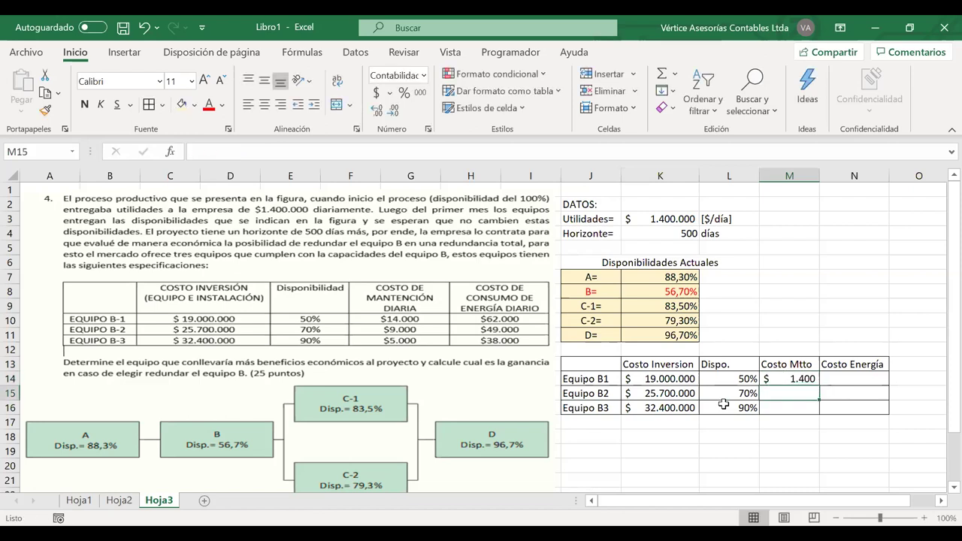
double_click(808, 380)
type("0")
key("Return")
type("95")
key("BackSpace")
type("000")
key("Return")
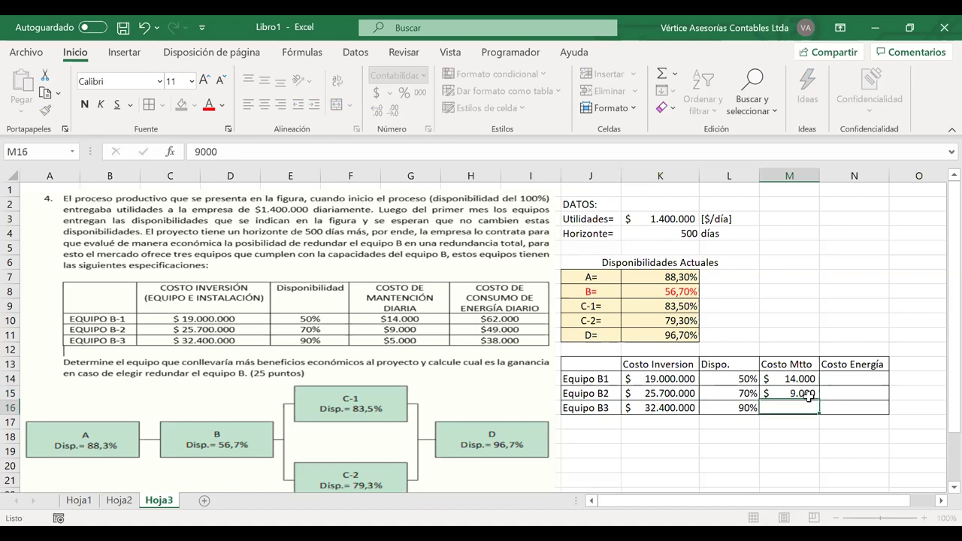
type("5000")
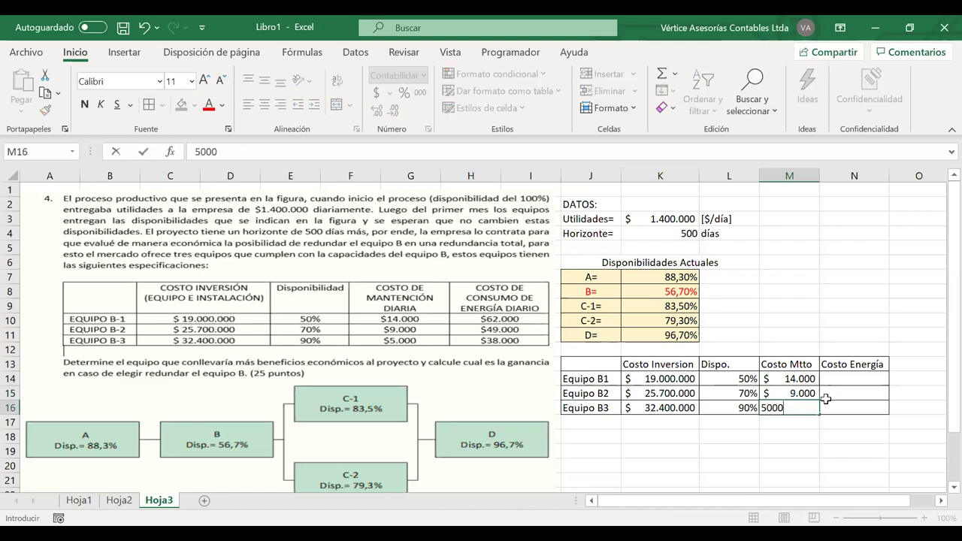
key("Return")
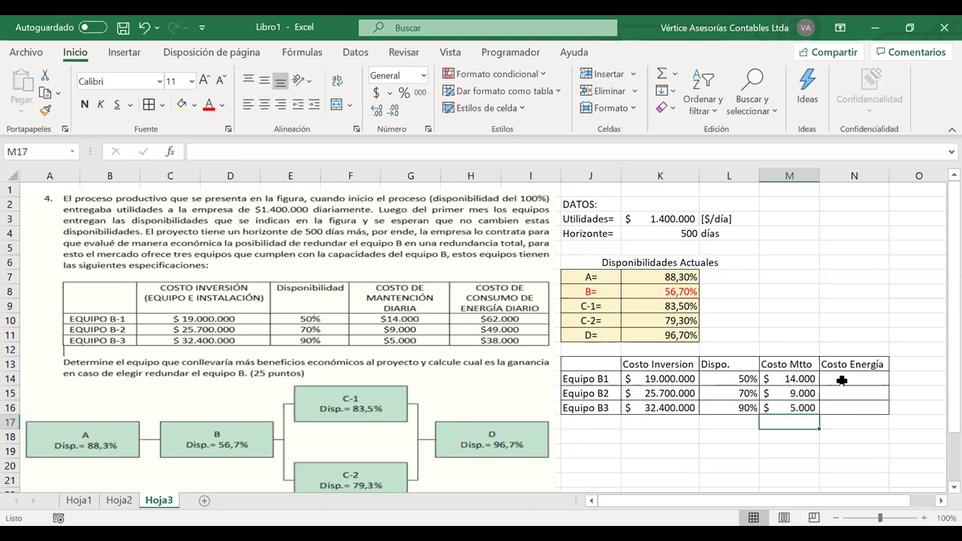
Enter daily energy costs of 62.000, 49.000 and 38.000 for Equipo B1, B2 and B3 in N14:N16.
left_click(838, 380)
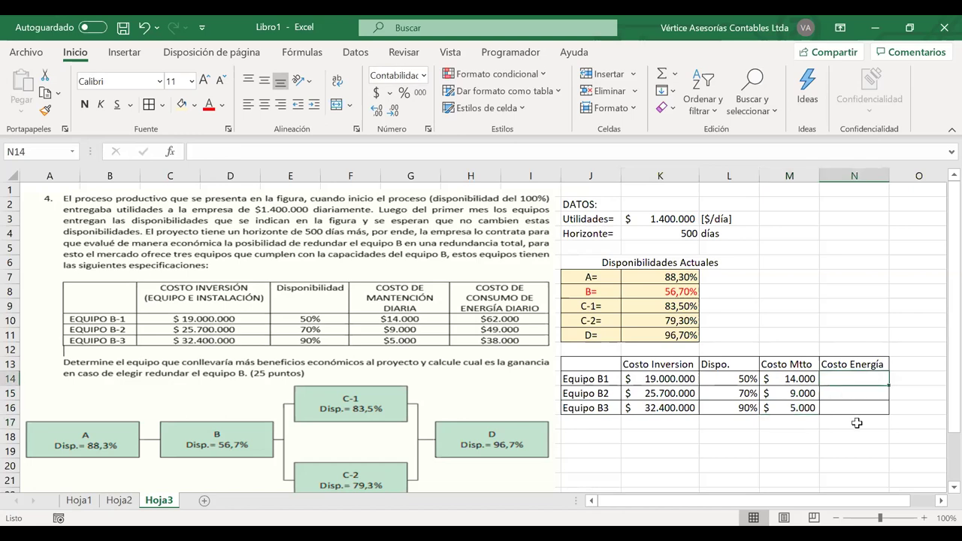
type("62000")
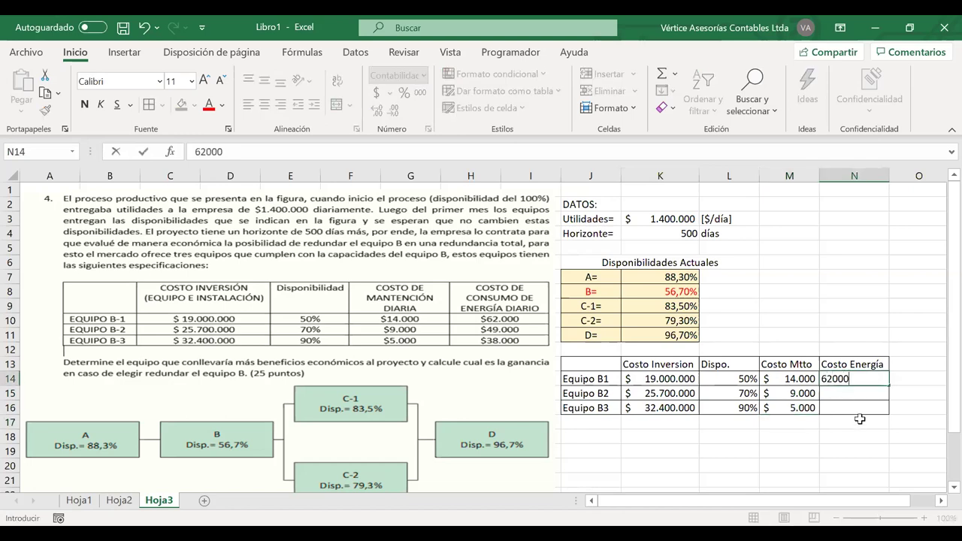
key("Return")
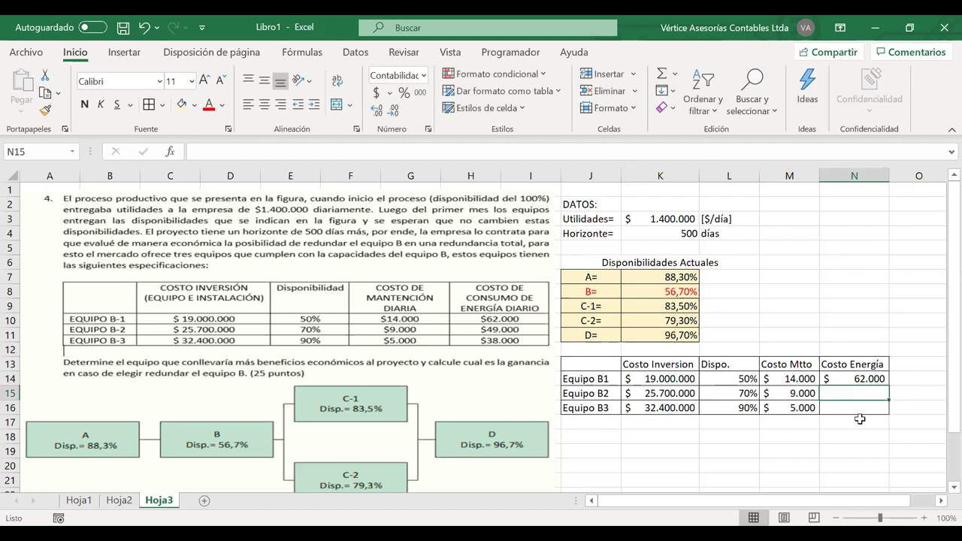
type("49000")
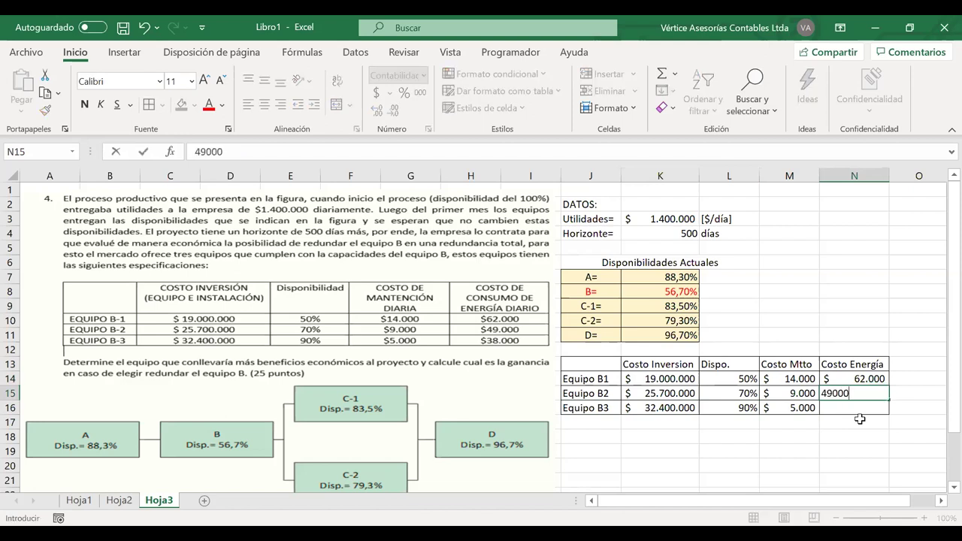
key("Return")
type("38")
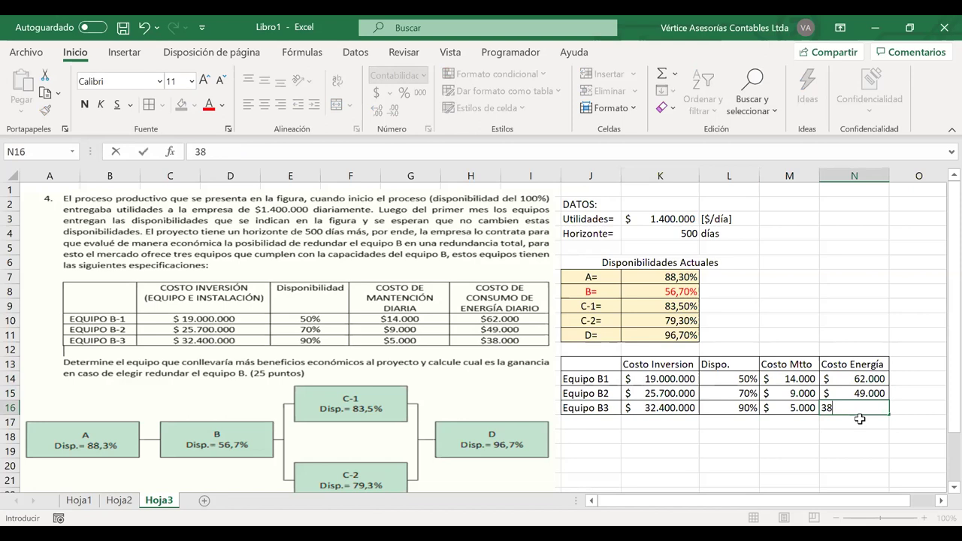
type(".0000")
key("Return")
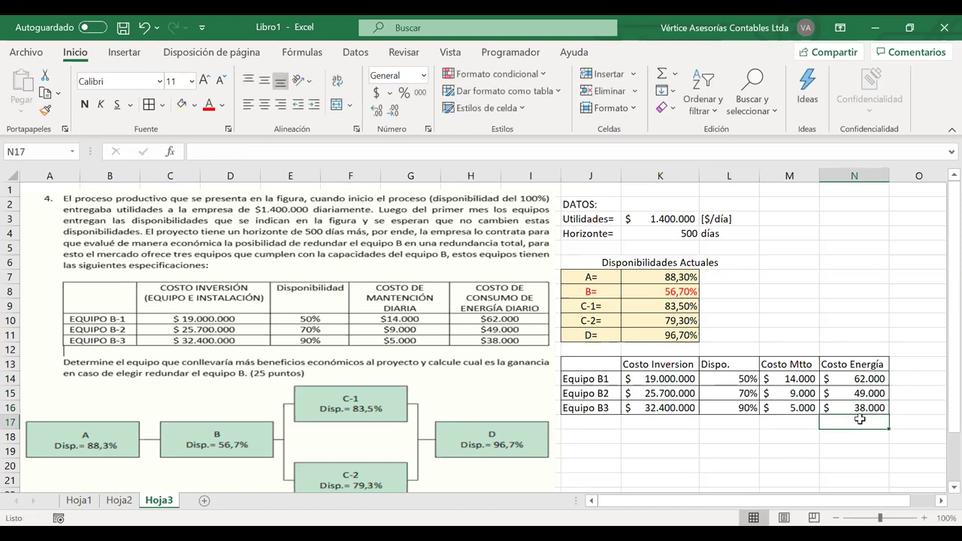
Move the exercise statement picture slightly upward on the sheet and deselect it.
left_click_drag(562, 406, 561, 398)
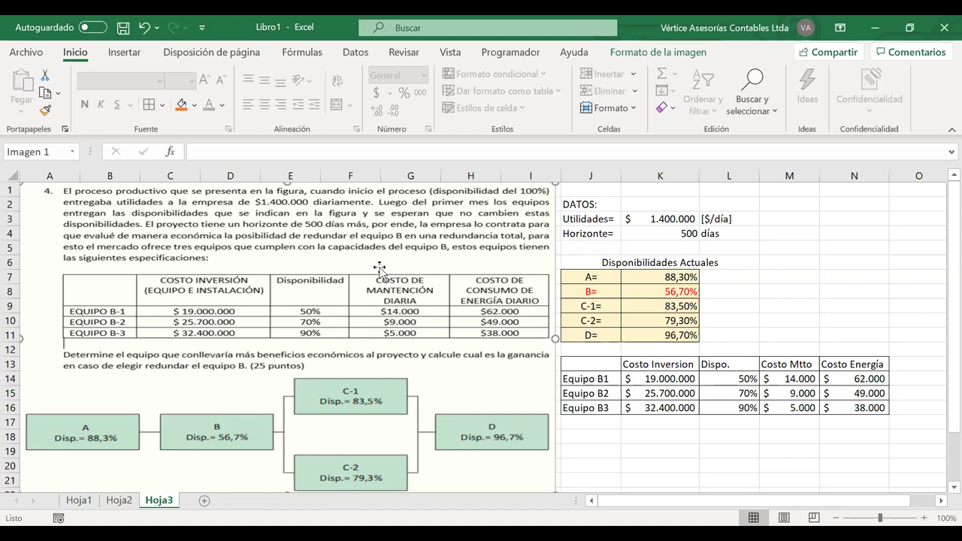
left_click(751, 305)
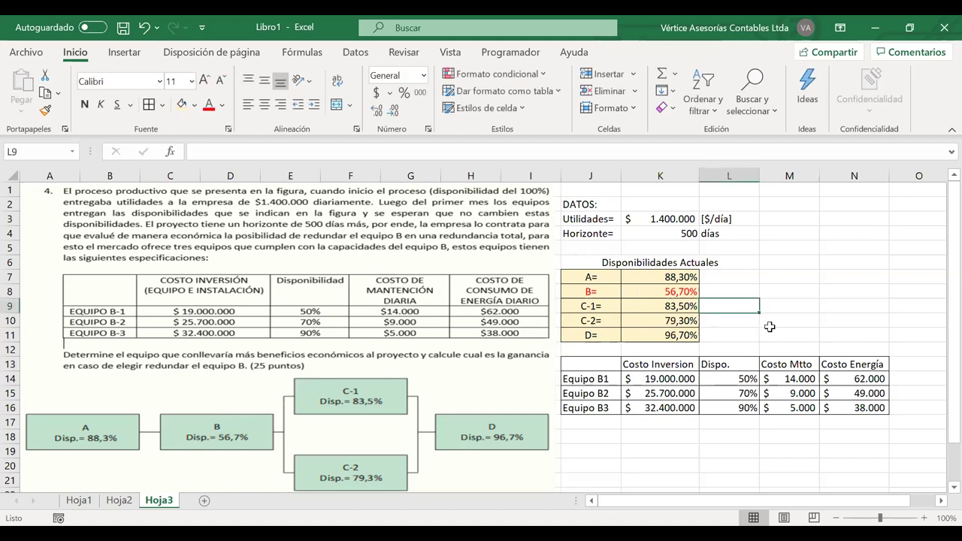
scroll(769, 327, "right", 3)
scroll(769, 327, "left", 1)
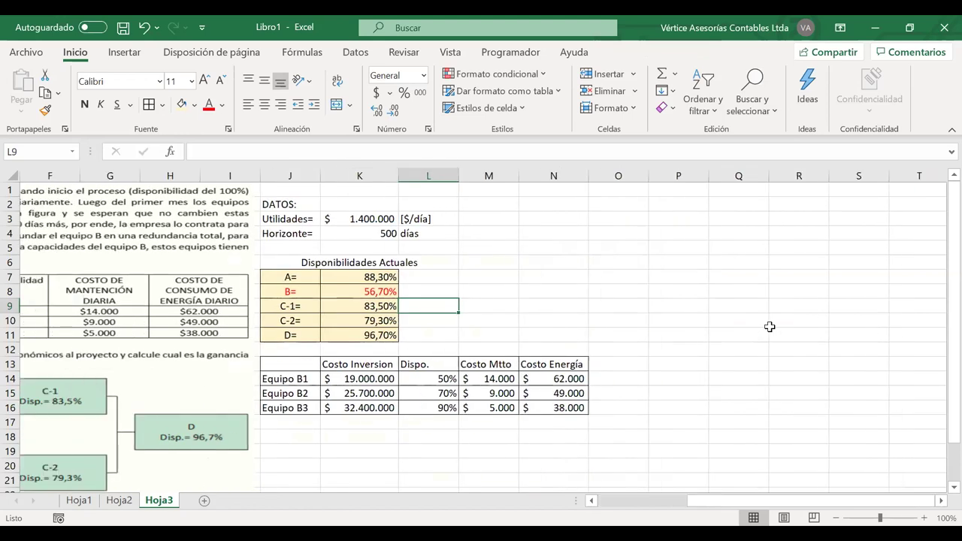
scroll(770, 327, "left", 2)
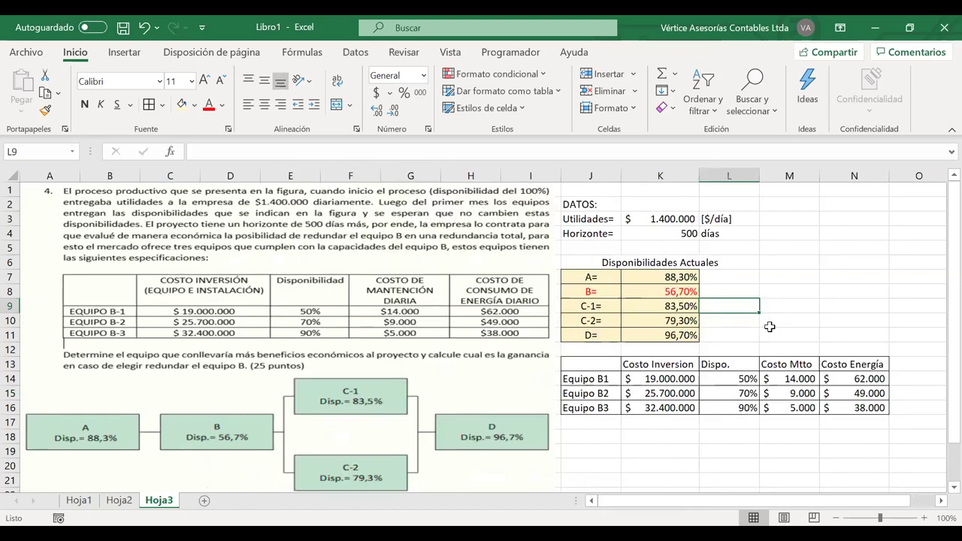
scroll(769, 327, "down", 1)
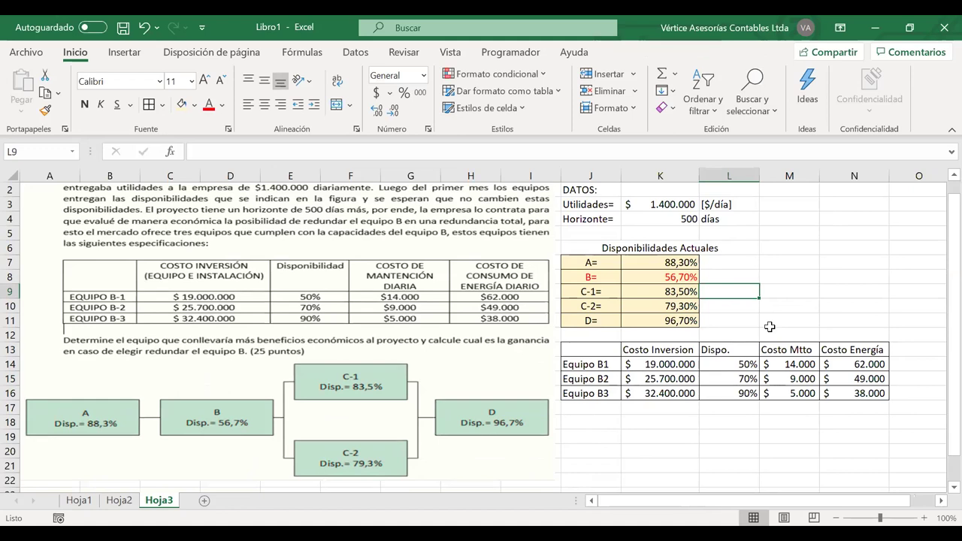
scroll(770, 327, "right", 1)
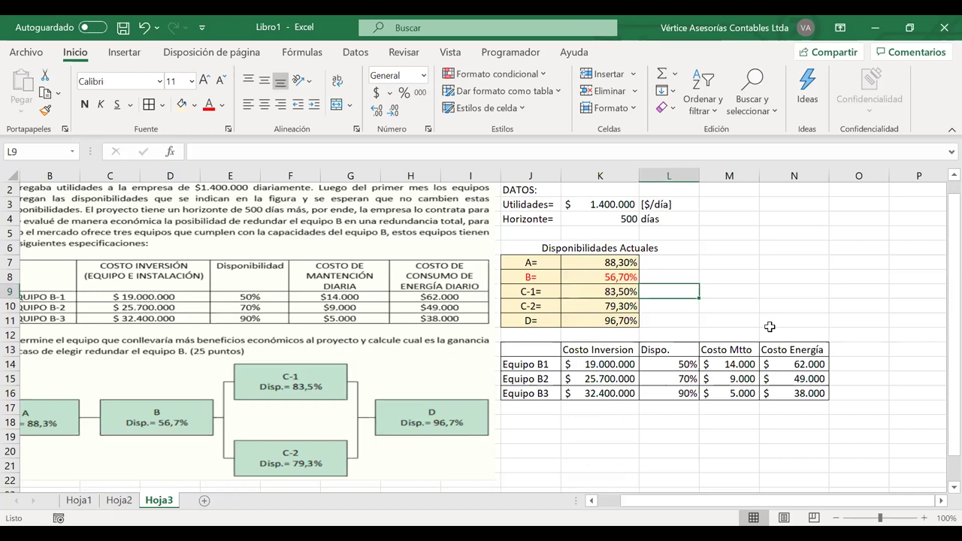
scroll(770, 326, "left", 1)
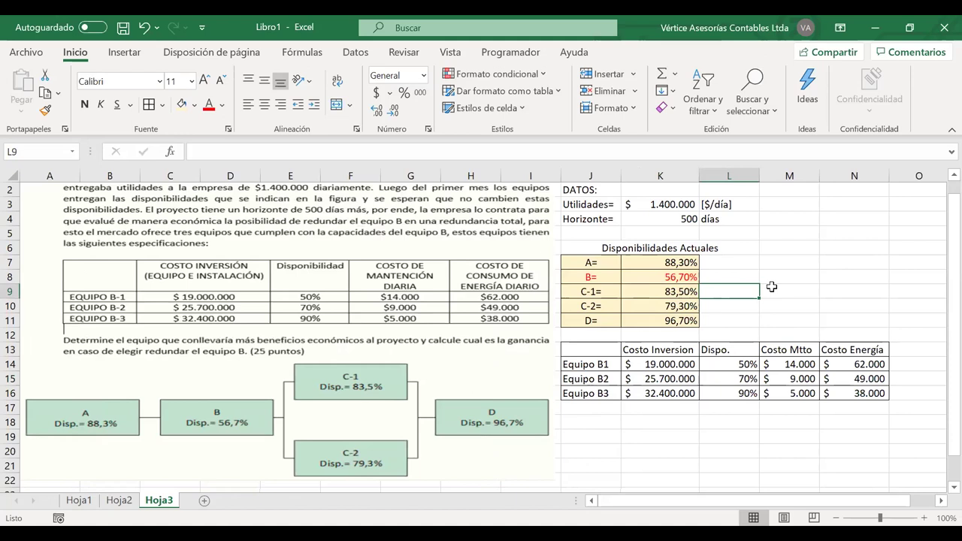
Unmerge the "Disponibilidades Actuales" title and merge and center it across J6:K6 only.
scroll(771, 286, "right", 1)
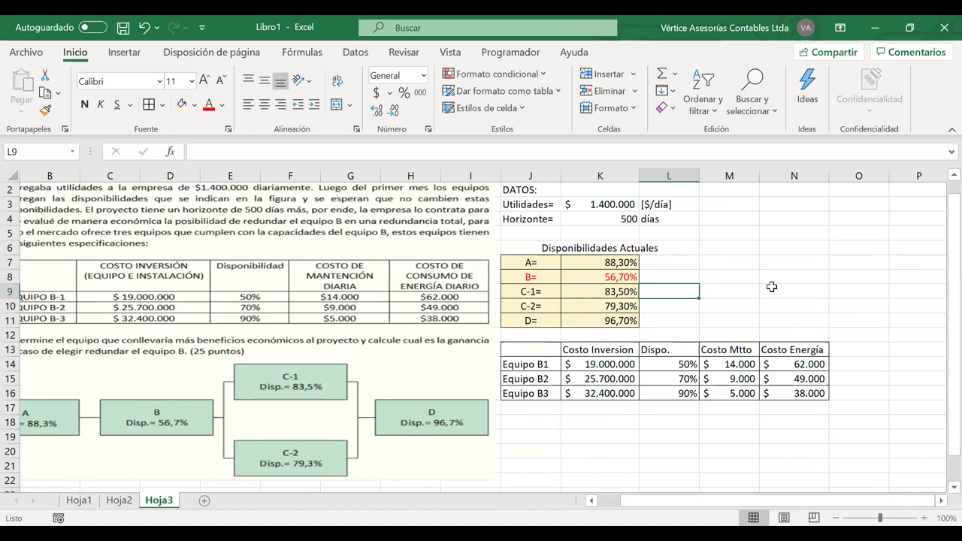
left_click(659, 248)
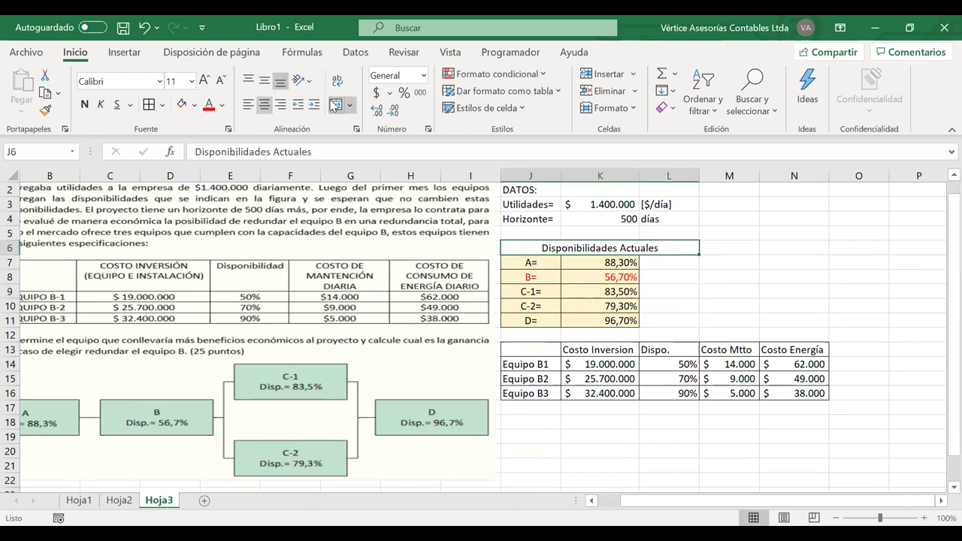
key("ctrl+z")
left_click_drag(571, 242, 523, 248)
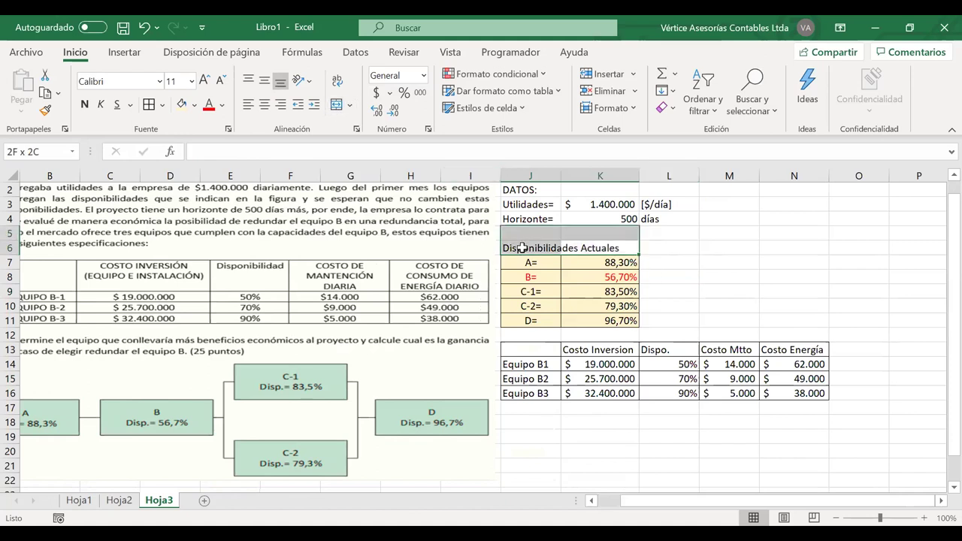
left_click(336, 104)
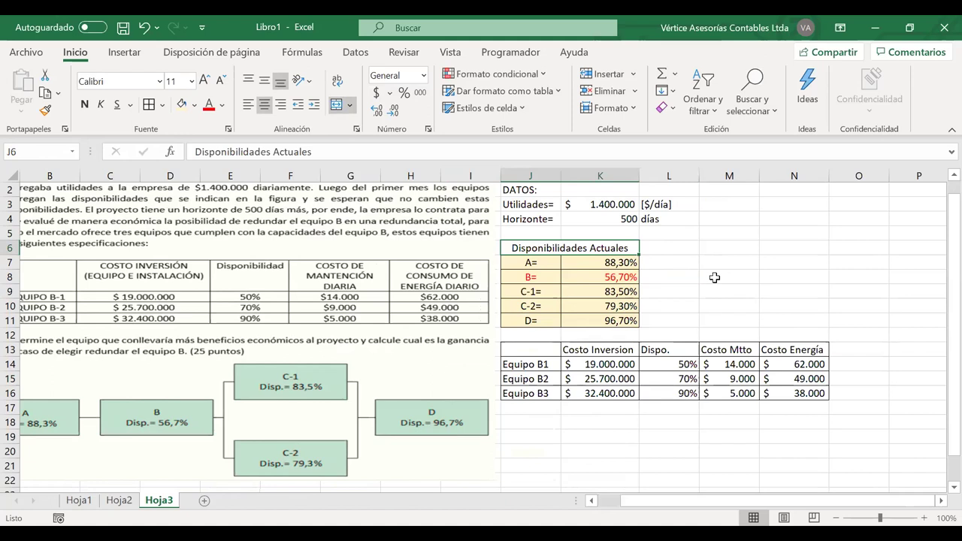
Merge and center L9:L10 and enter the label "A(C1C2) =" in it.
left_click_drag(671, 292, 671, 306)
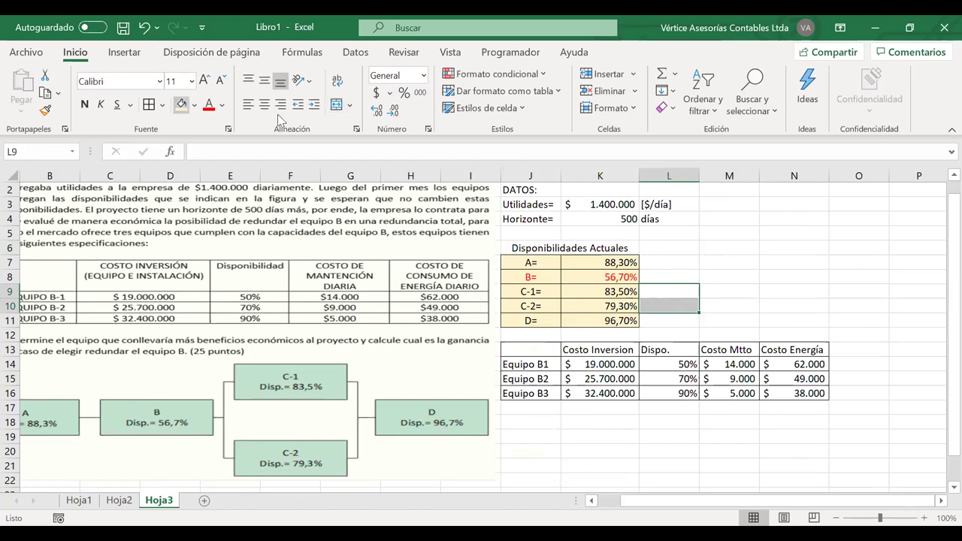
left_click(336, 105)
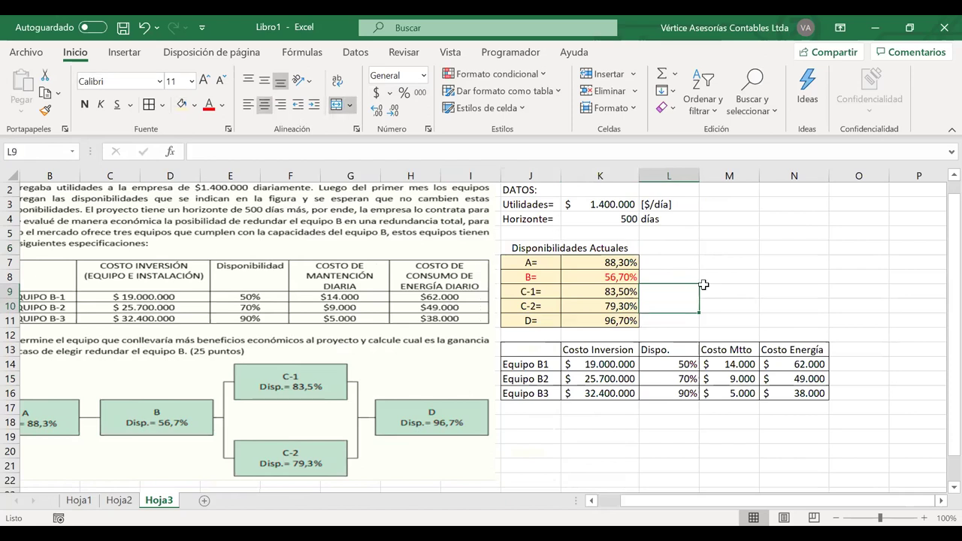
left_click_drag(704, 290, 686, 297)
type("A")
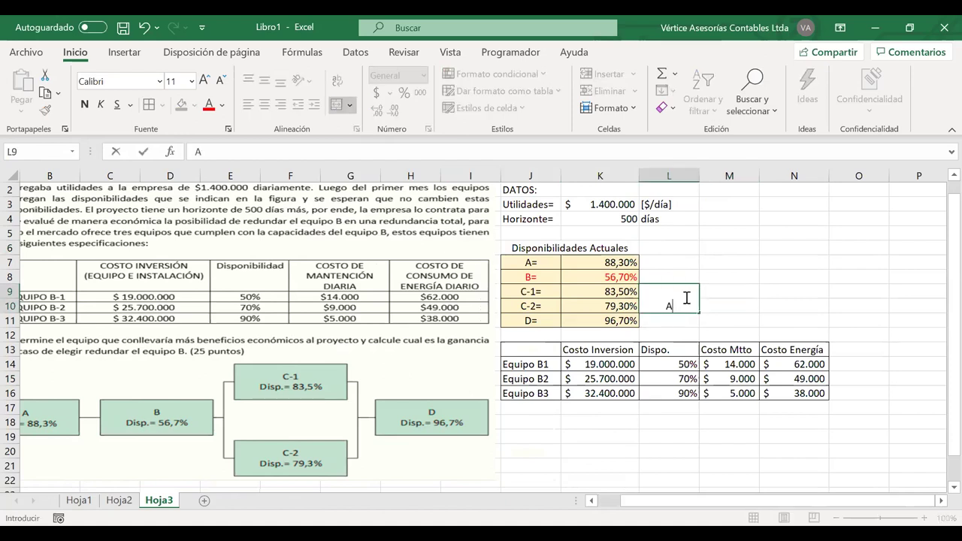
type("(c1")
key("BackSpace")
key("BackSpace")
type("C1C2)")
left_click_drag(684, 304, 663, 305)
left_click(696, 302)
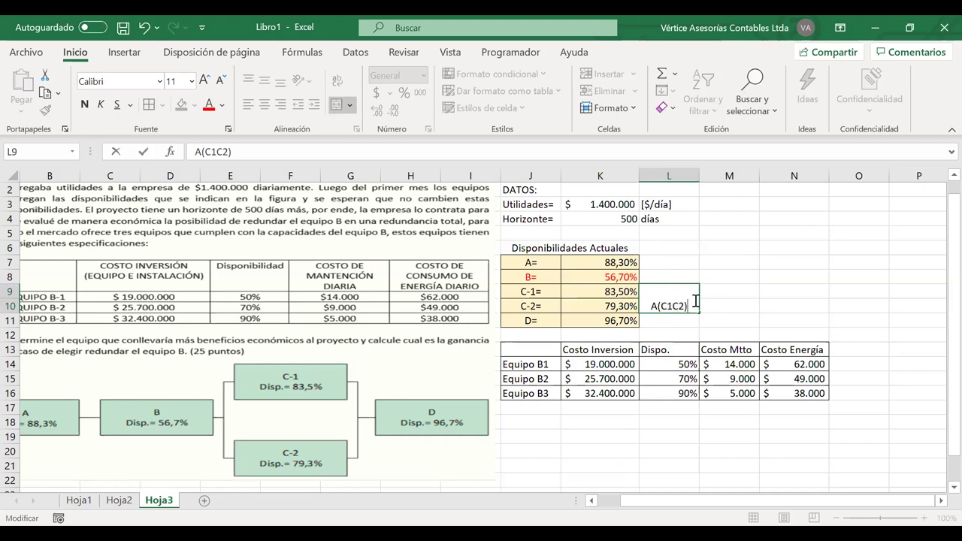
type("=")
Reduce "(C1C2)" in the L9 label to 9 pt and make its "A" bold at 18 pt.
left_click_drag(685, 307, 655, 308)
left_click(735, 289)
left_click(735, 289)
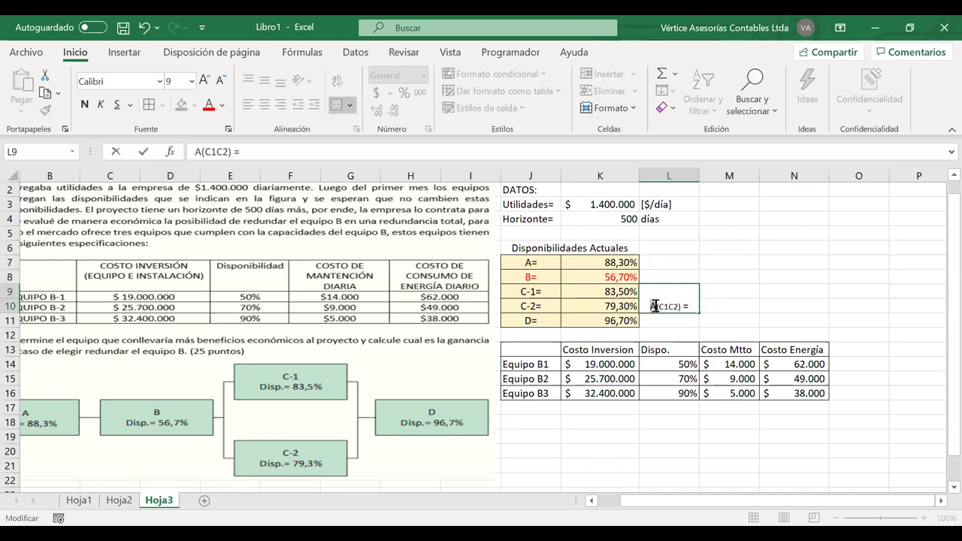
double_click(655, 306)
left_click(723, 282)
left_click(723, 282)
left_click(723, 282)
left_click(723, 282)
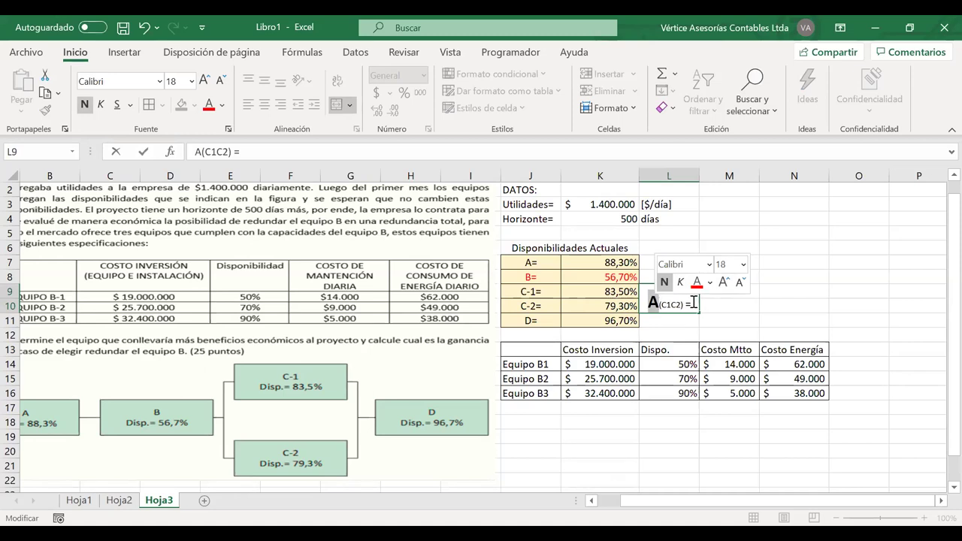
Make the equals sign in the L9 label bold and increase its font by two sizes.
left_click(688, 303)
left_click_drag(688, 302, 692, 302)
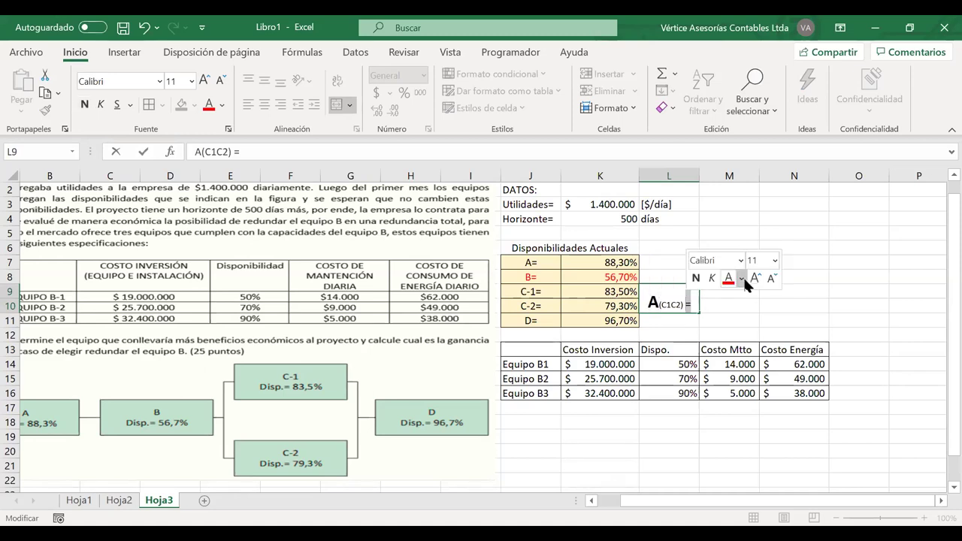
left_click(696, 278)
left_click(753, 278)
left_click(753, 278)
Merge and center M9:M10 beside the A(C1C2) label.
left_click_drag(726, 297, 717, 304)
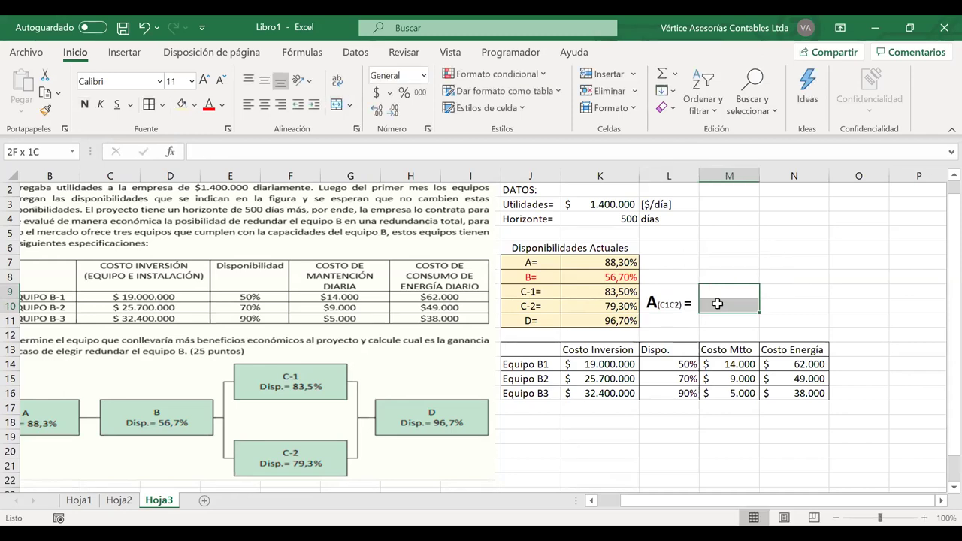
left_click(336, 104)
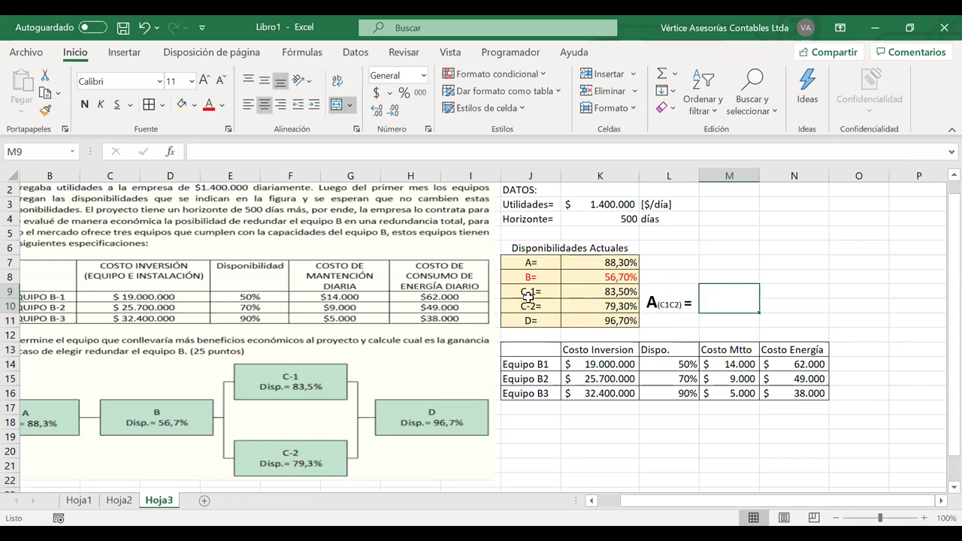
left_click_drag(530, 294, 614, 277)
left_click(558, 277)
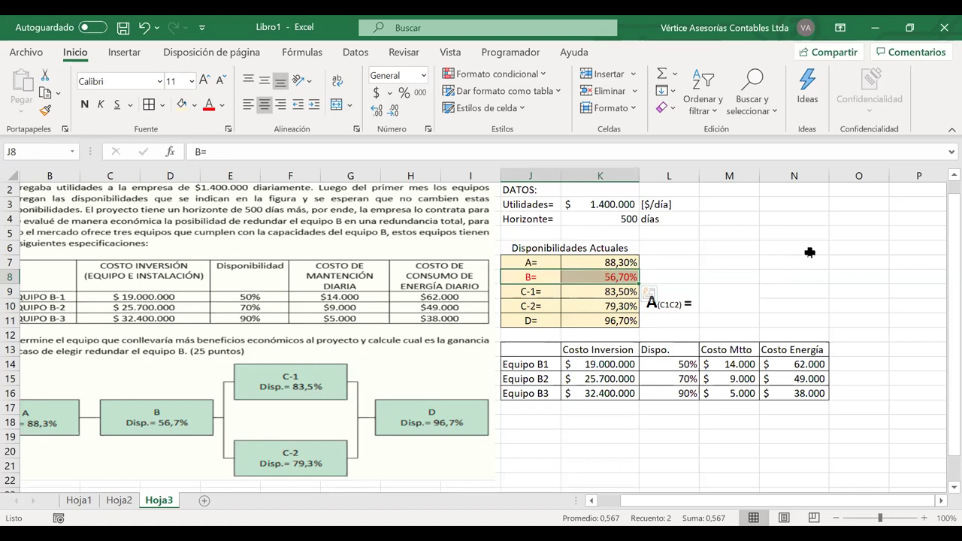
Enter the parallel availability formula =1-((1-K9)*(1-K10)) in M9 for the C-1/C-2 block.
left_click(726, 299)
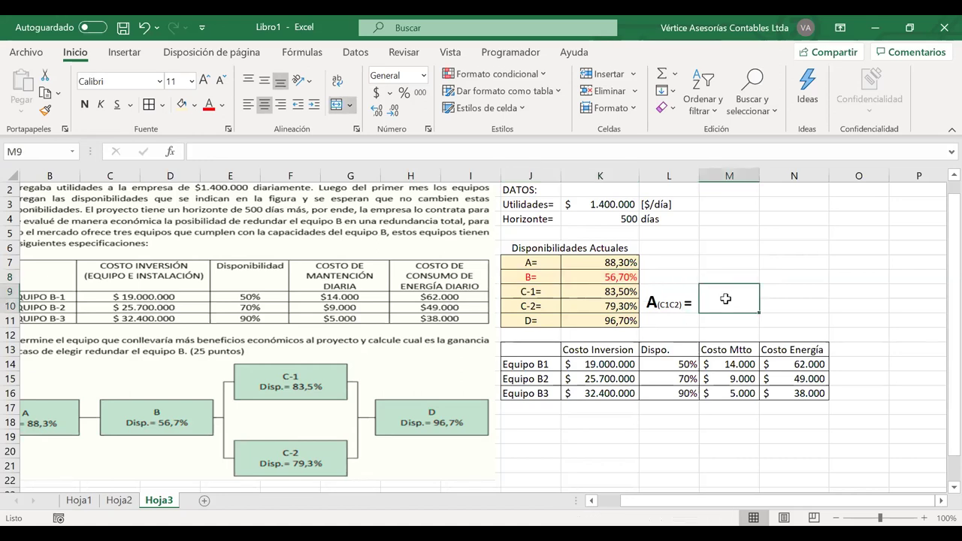
type("=")
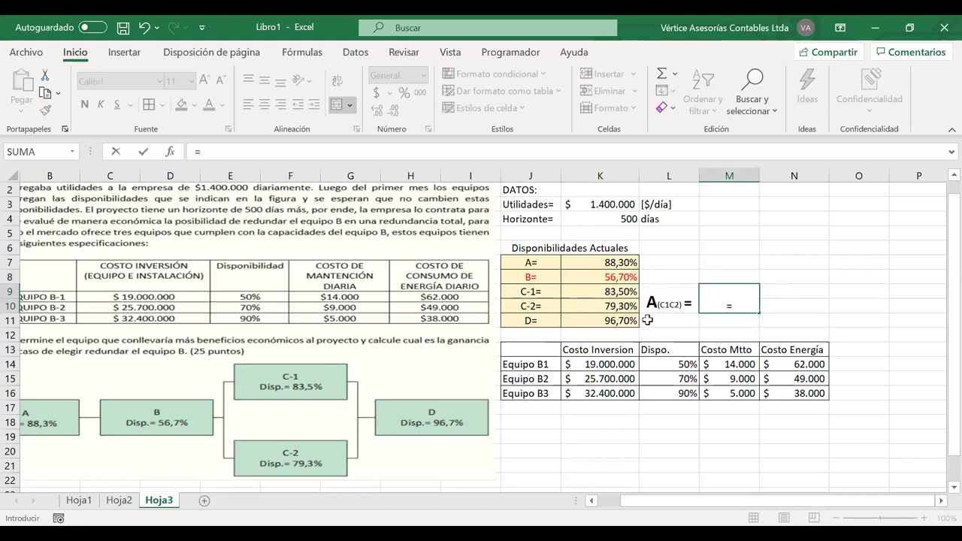
type("1-(1-")
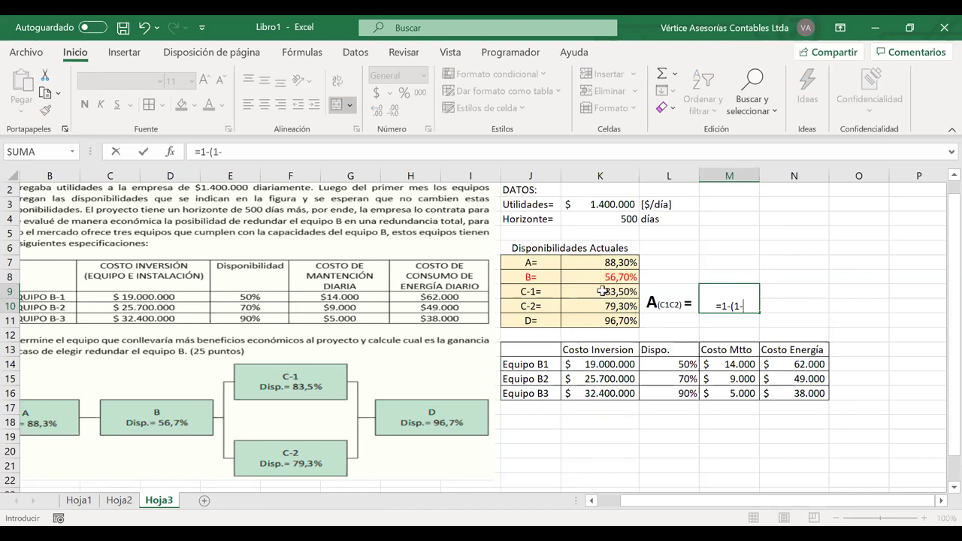
left_click(603, 291)
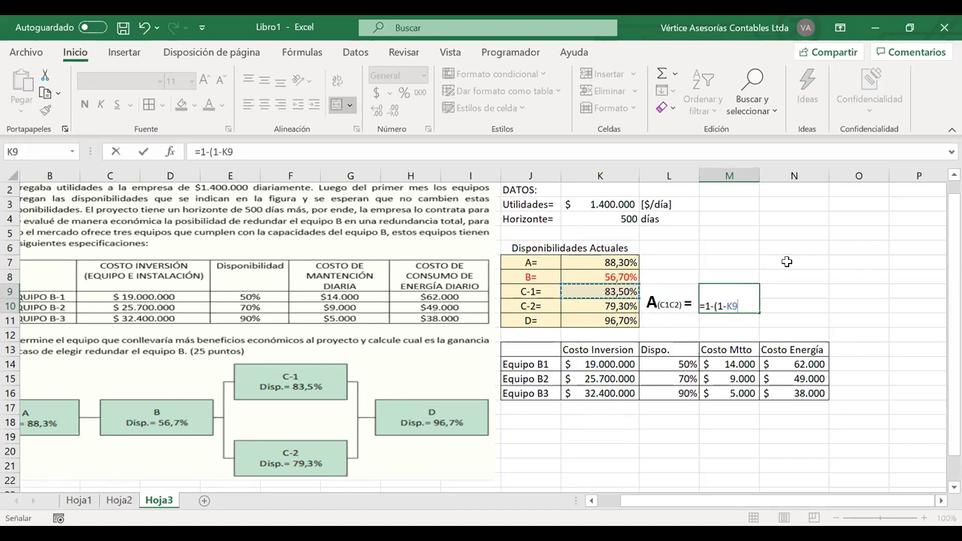
type(")*(")
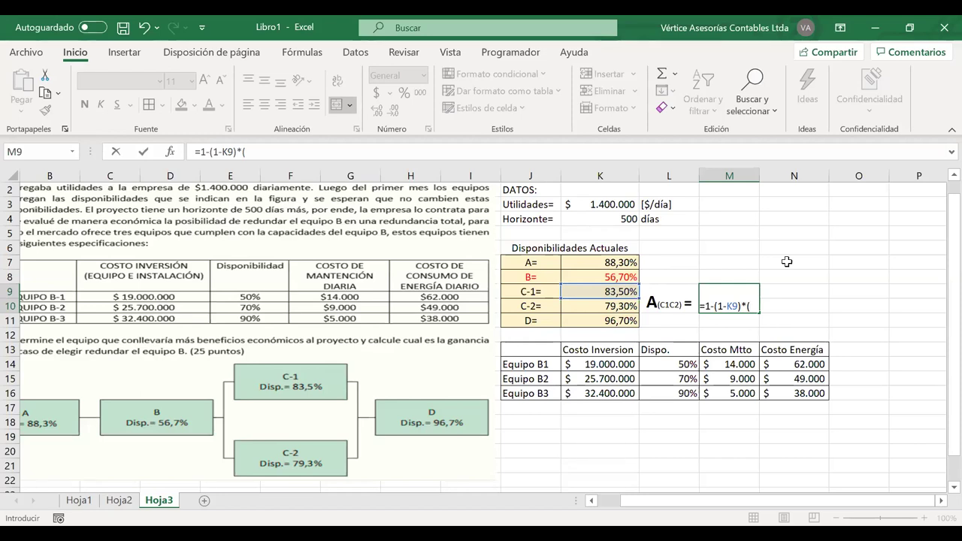
type("1-")
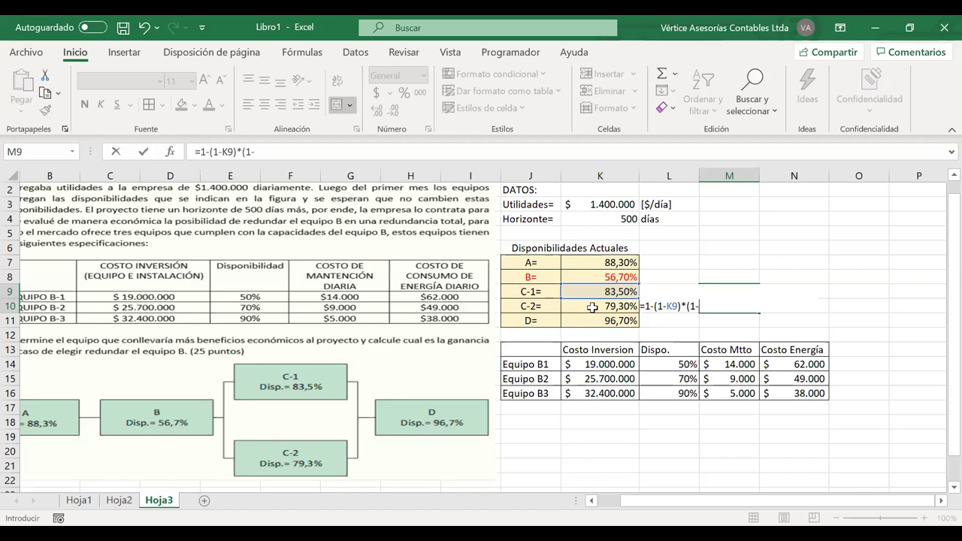
left_click(592, 307)
type(")")
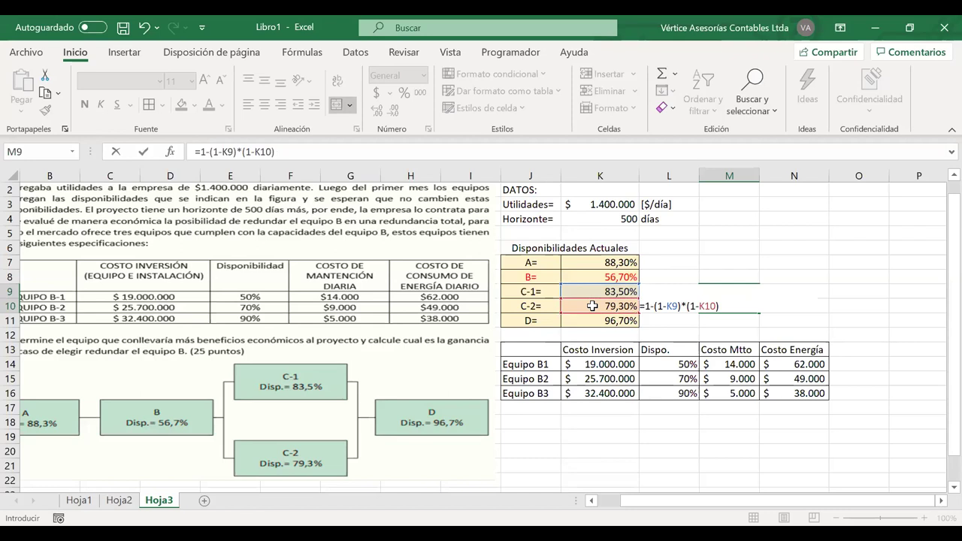
left_click(215, 154)
left_click(218, 154)
type("(1-K9)")
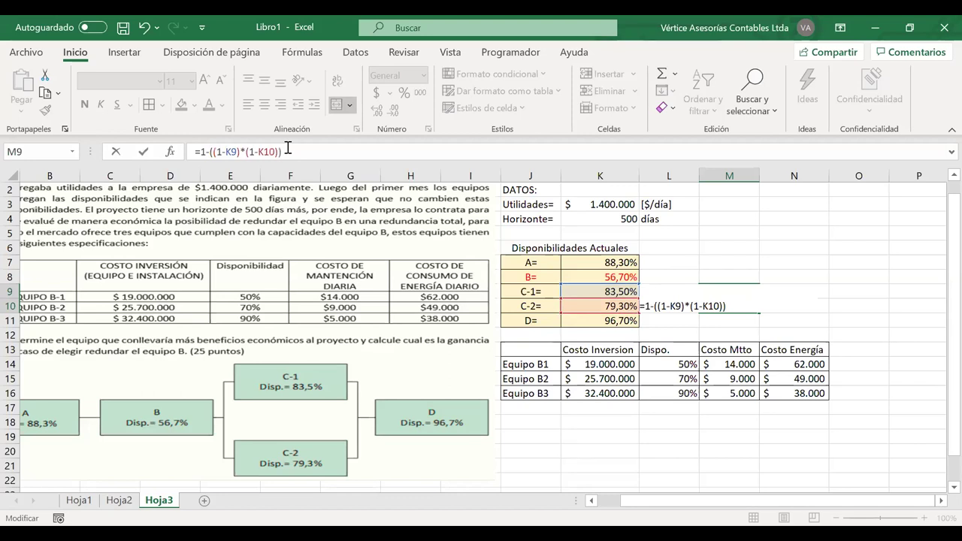
key("Return")
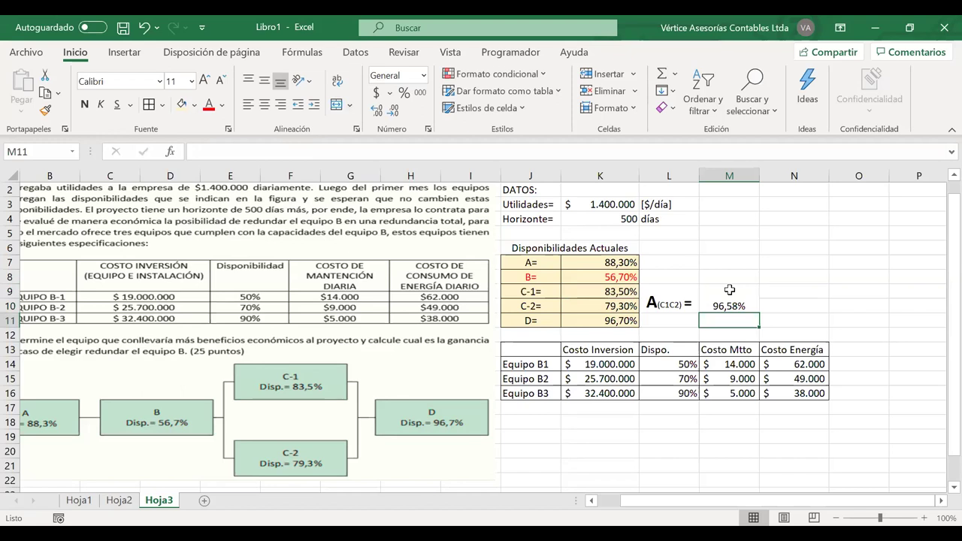
Apply borders, a light yellow fill and middle alignment to the A(C1C2) label and its result in L9:M10.
left_click_drag(729, 290, 681, 290)
left_click(179, 102)
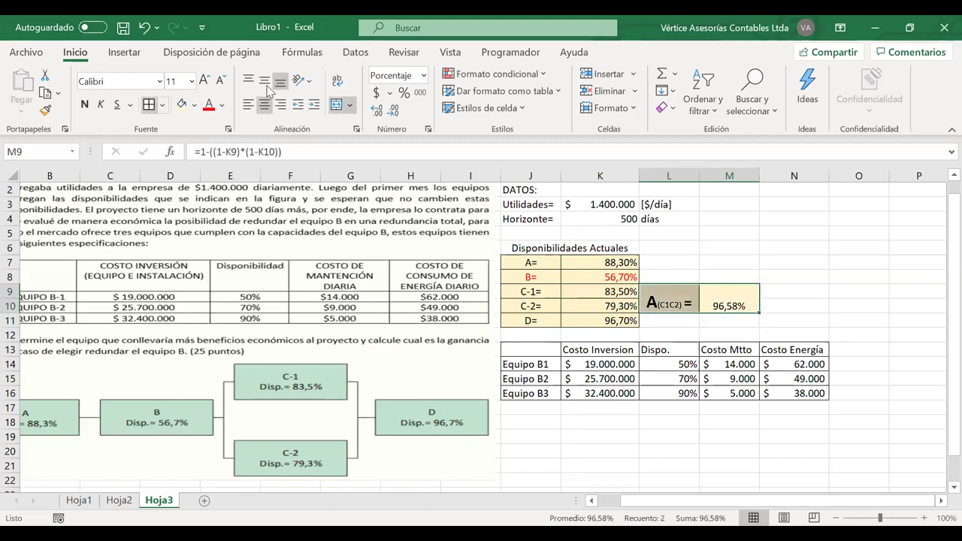
left_click(727, 295)
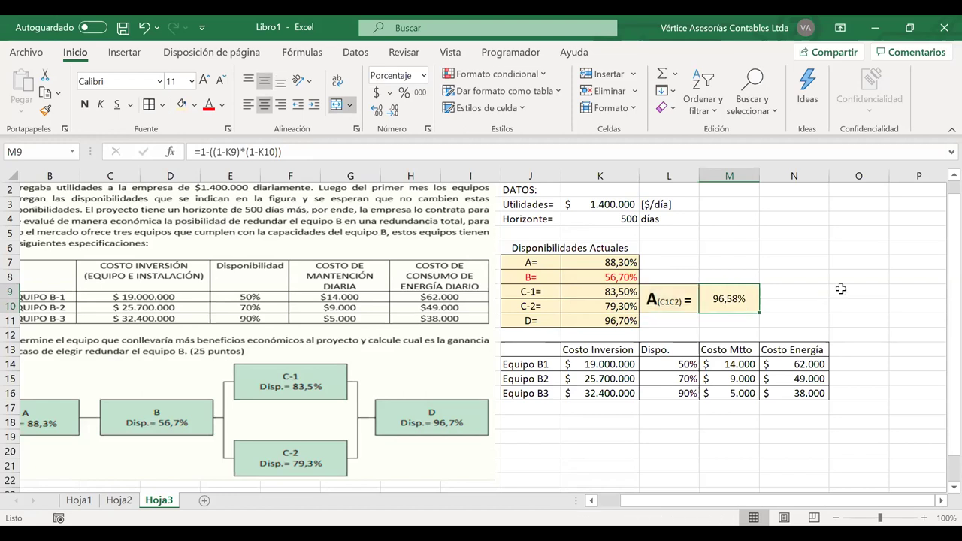
key("F2")
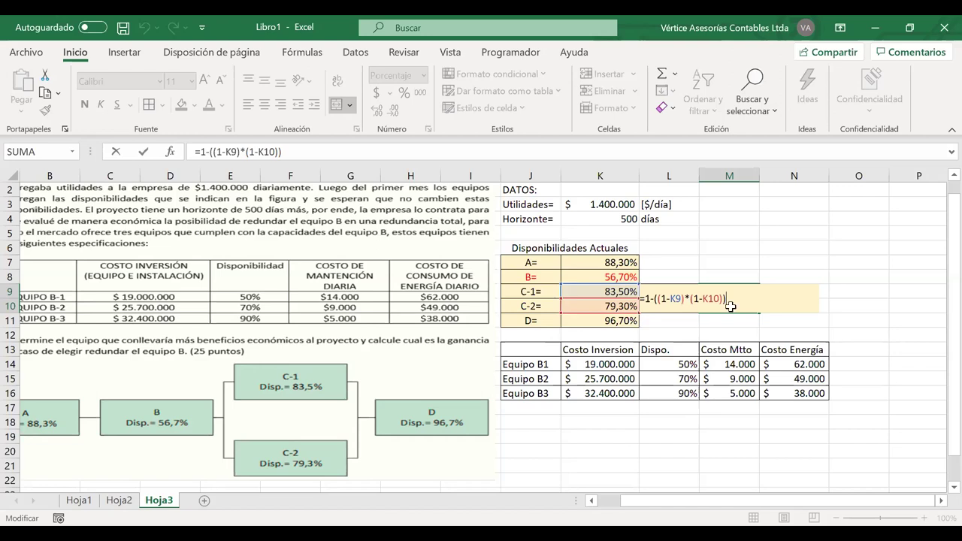
key("Return")
left_click(657, 300)
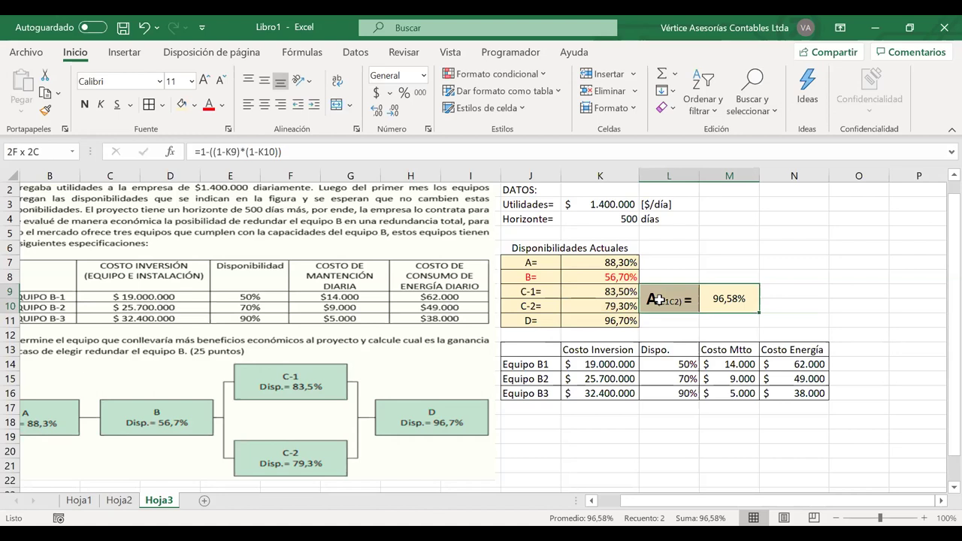
left_click_drag(658, 300, 711, 296)
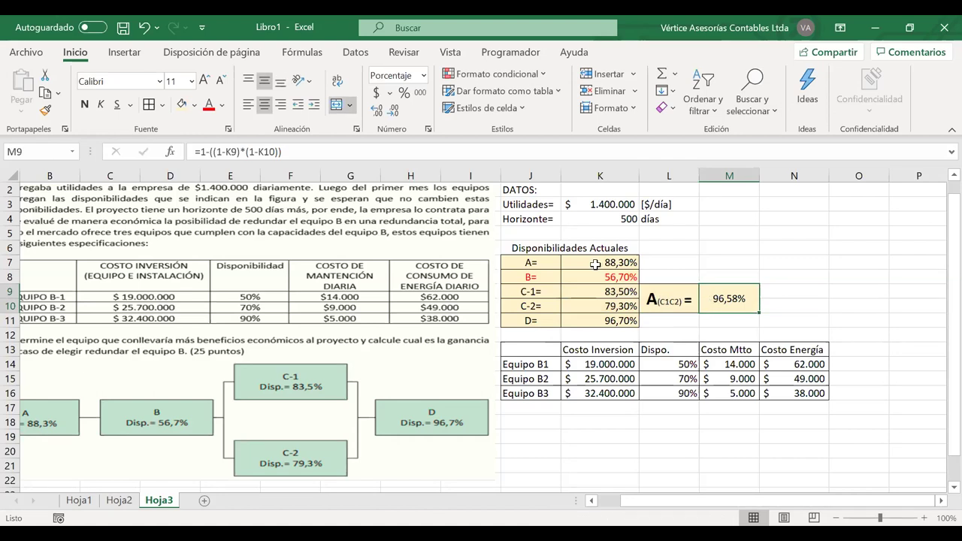
Copy the A and B availabilities from K7:K8 into M7:M8 and the D availability from K11 into M11.
left_click_drag(596, 264, 597, 274)
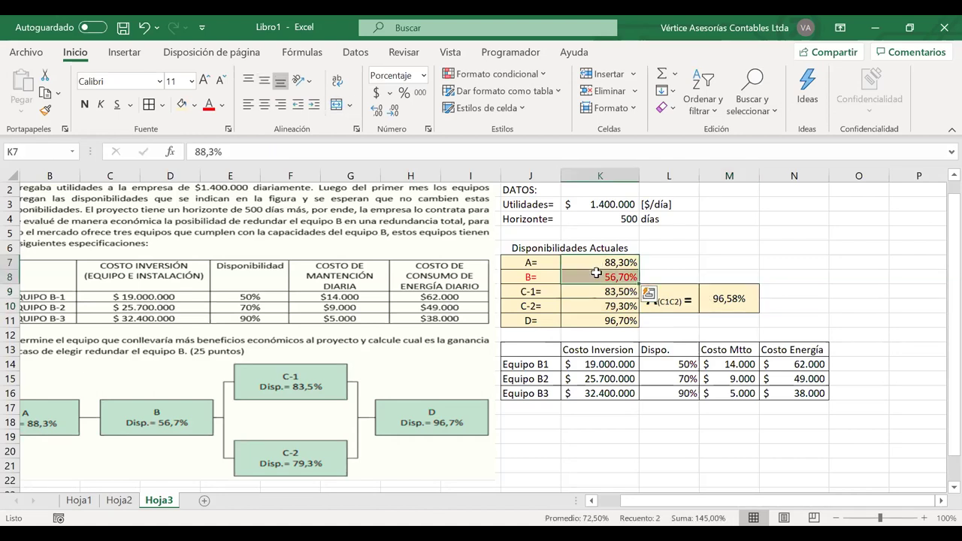
key("ctrl+c")
left_click(725, 265)
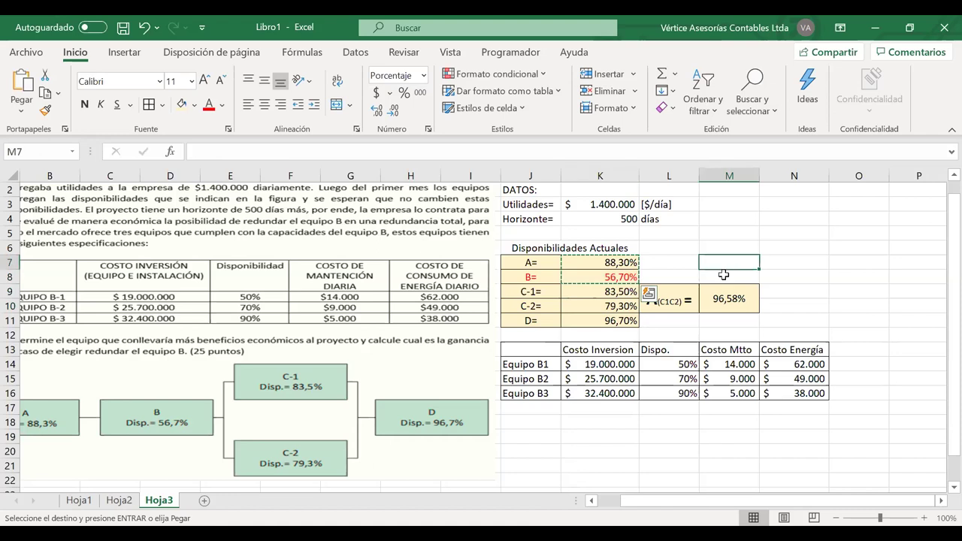
key("ctrl+v")
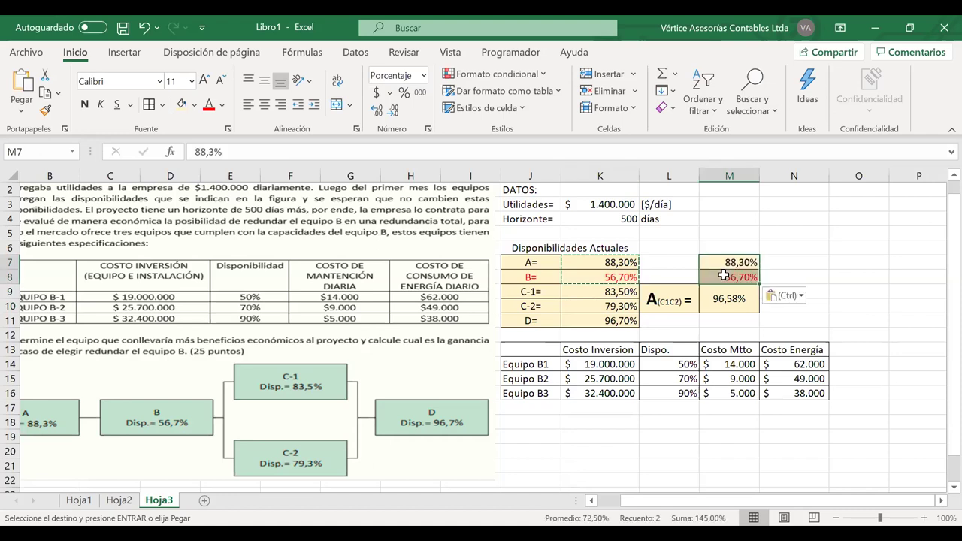
left_click(614, 321)
key("ctrl+c")
left_click(719, 316)
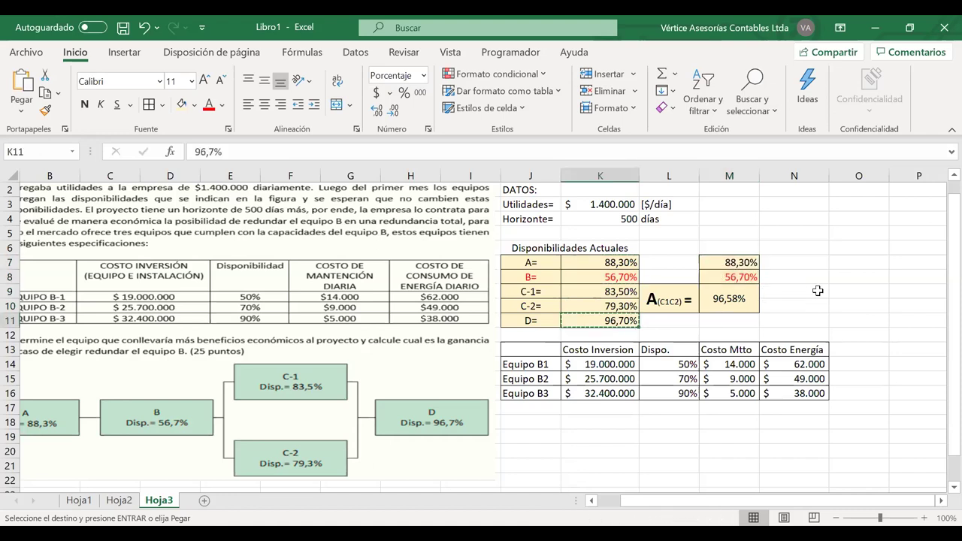
key("ctrl+v")
Merge and center N7:N11 and enter the label "As=" in it.
left_click(800, 262)
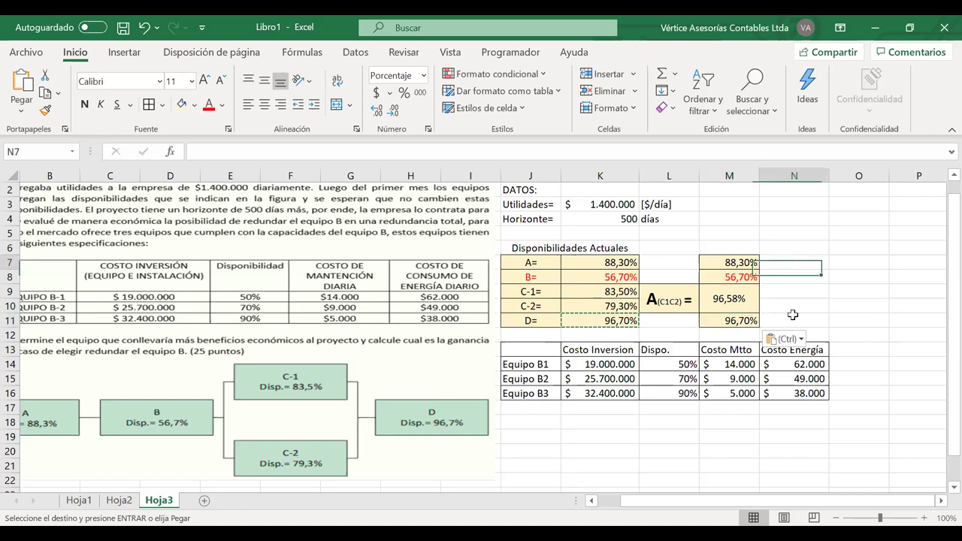
left_click_drag(793, 314, 793, 317)
key("alt+o")
key("m")
key("c")
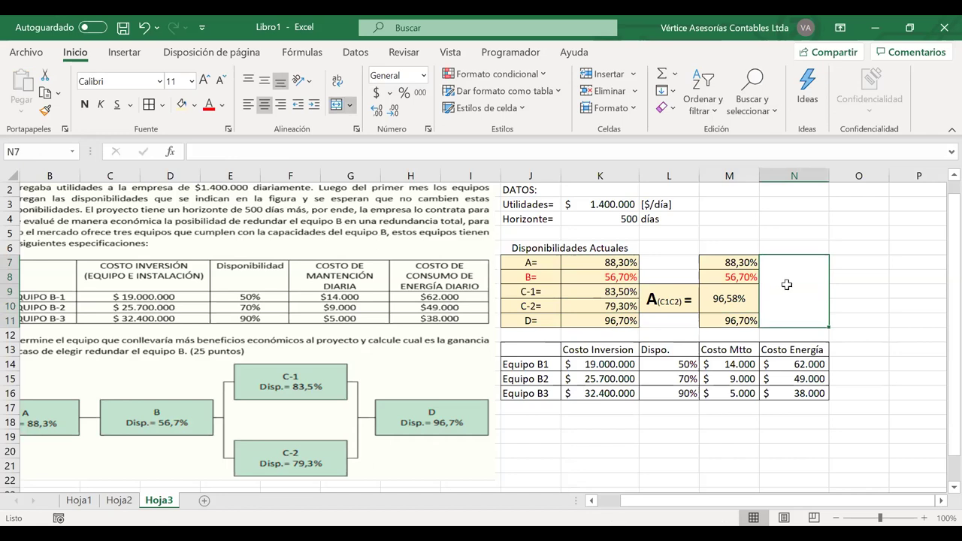
type("aa")
key("BackSpace")
key("BackSpace")
type("As")
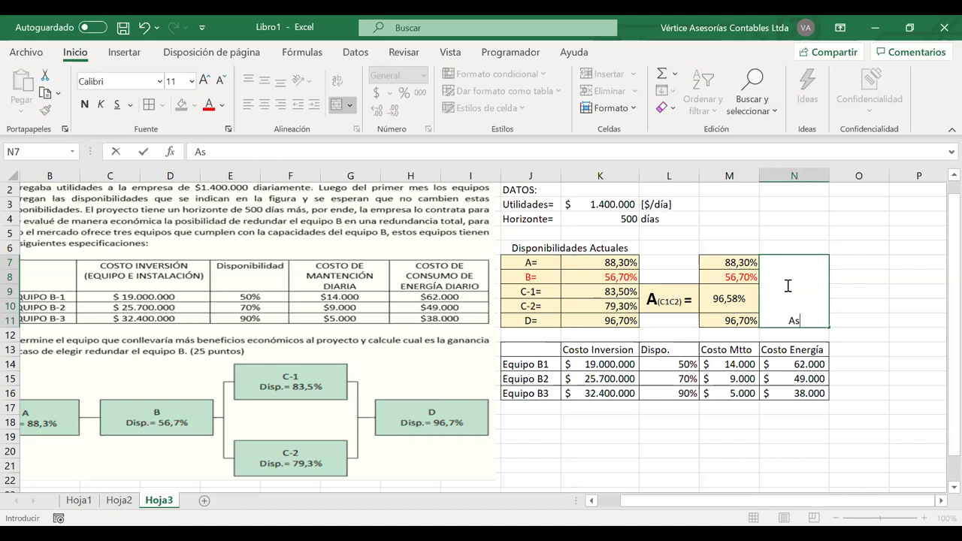
type("=")
Add a note reading "equipos en Paralelo" to the A(C1C2) label in L9.
double_click(688, 310)
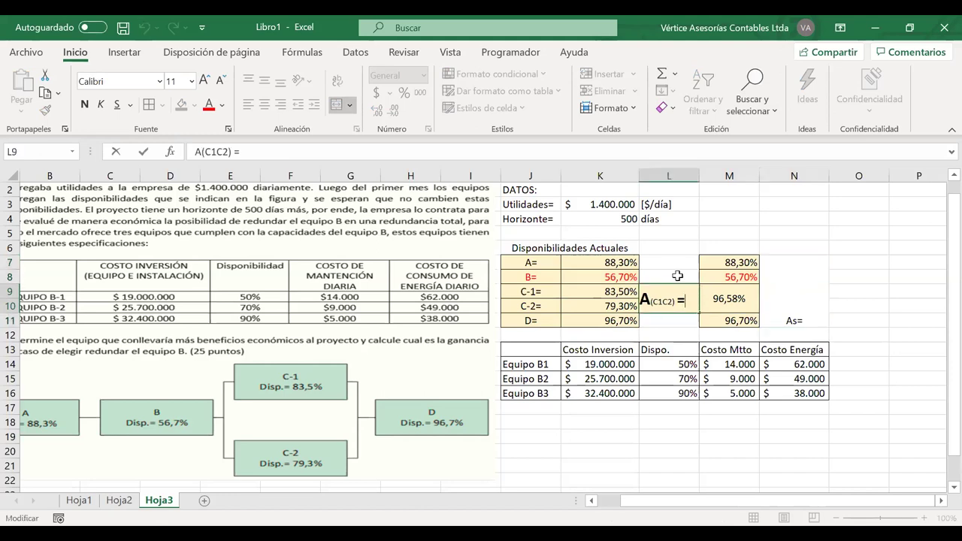
key("ctrl+z")
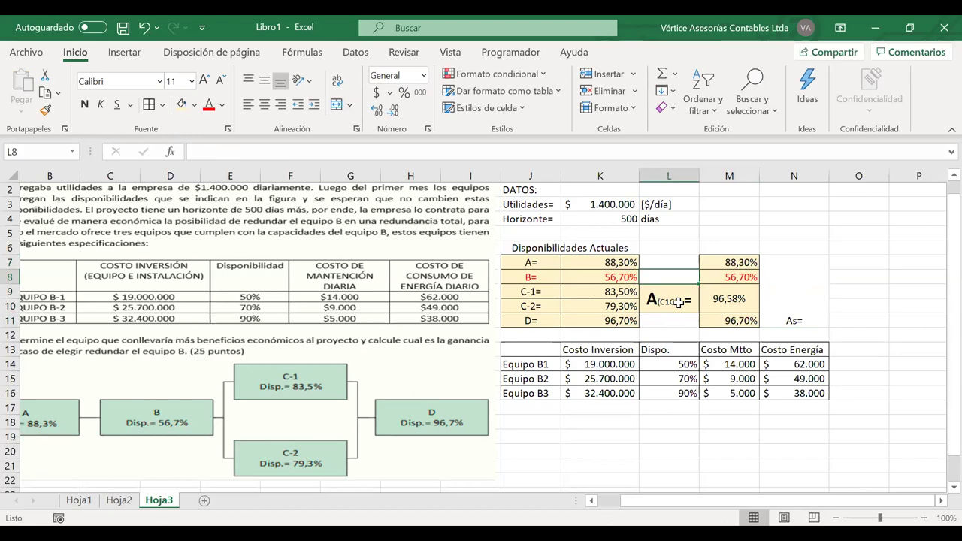
right_click(689, 298)
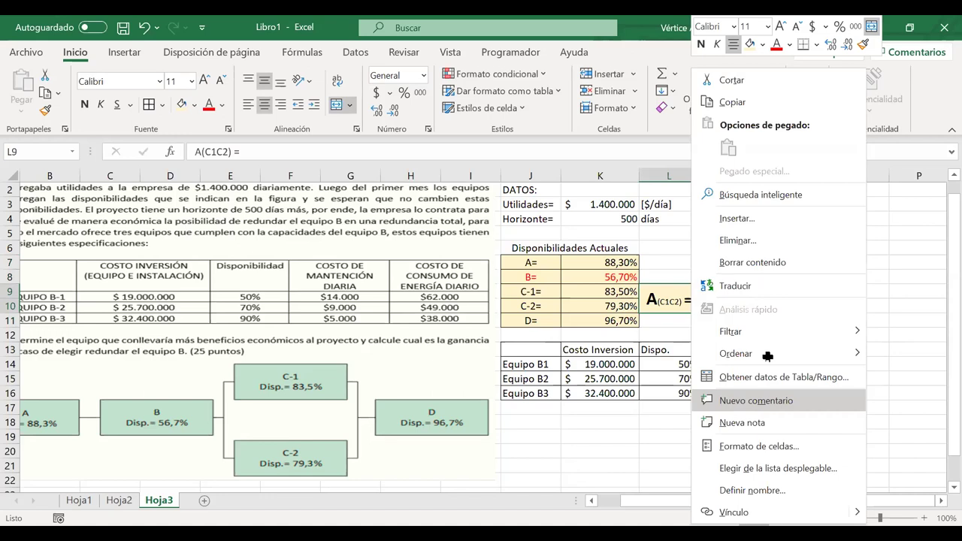
type("n")
type("equ")
type("ipos en ")
type("Par")
type("añ")
key("BackSpace")
type("lelo")
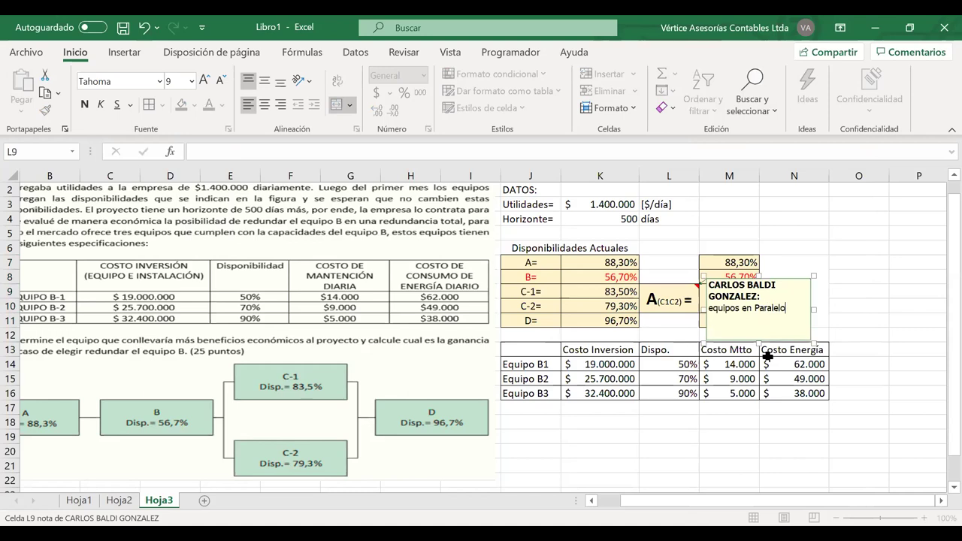
key("Escape")
Make the "A" of the "As=" label in N7 bold and enlarge it to 24 pt.
left_click(793, 301)
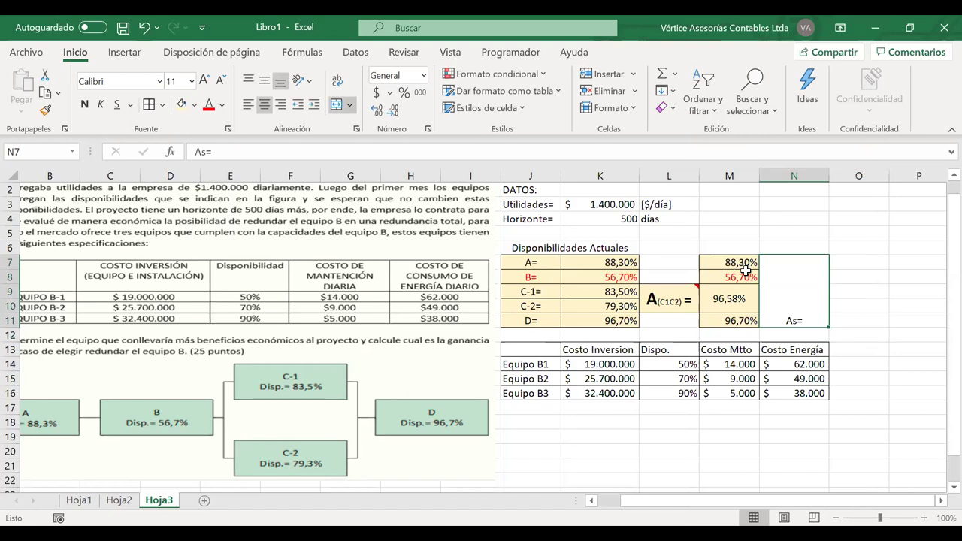
double_click(762, 321)
key("shift+Left")
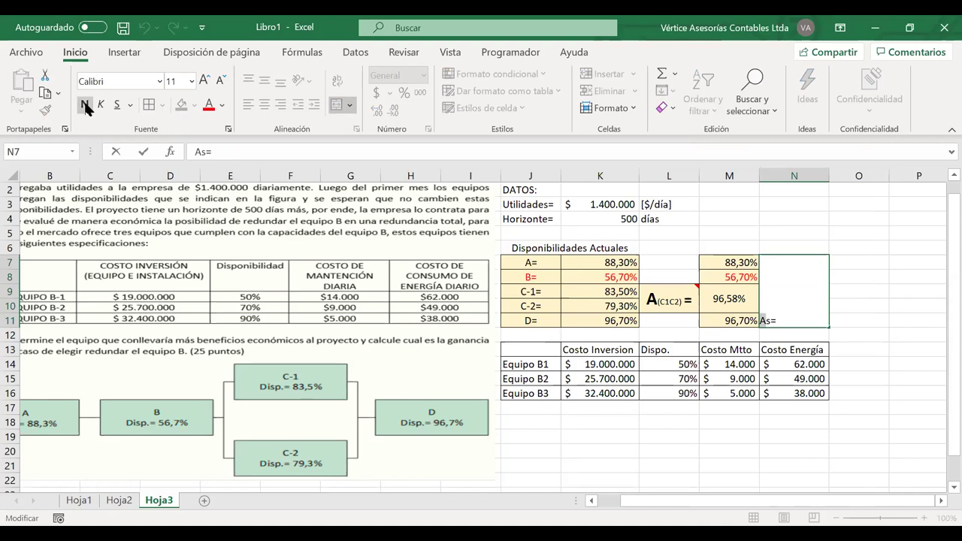
key("ctrl+shift+greater")
key("ctrl+shift+greater")
key("ctrl+shift+greater")
key("ctrl+shift+greater")
key("ctrl+shift+greater")
key("ctrl+shift+greater")
key("ctrl+shift+greater")
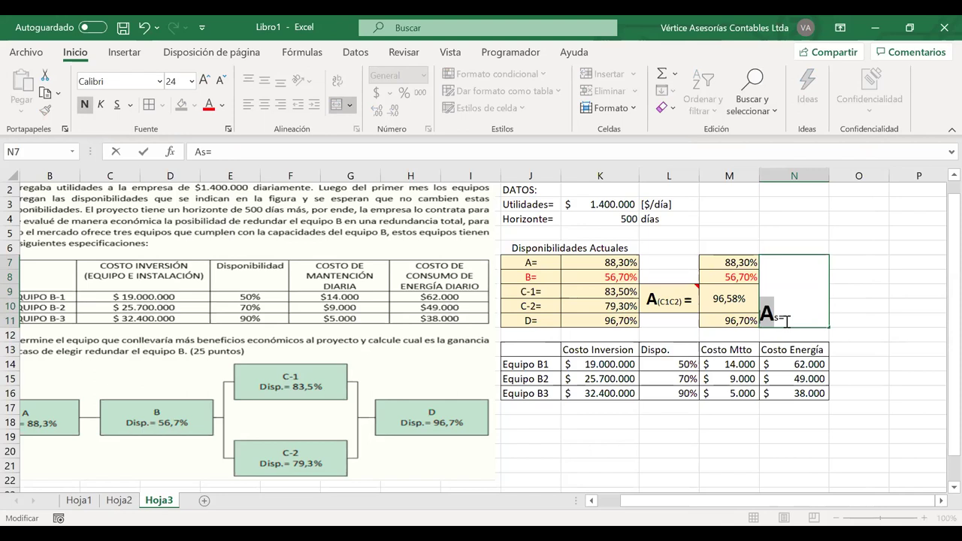
Enlarge the equals sign of the "As=" label to 20 pt and middle-align the merged cell N7.
left_click(786, 322)
left_click_drag(786, 316, 778, 316)
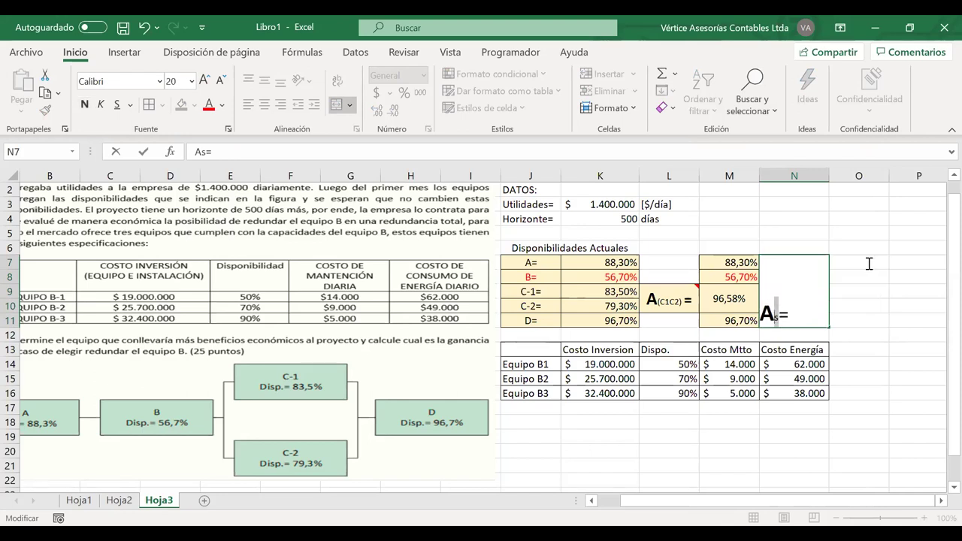
left_click(277, 85)
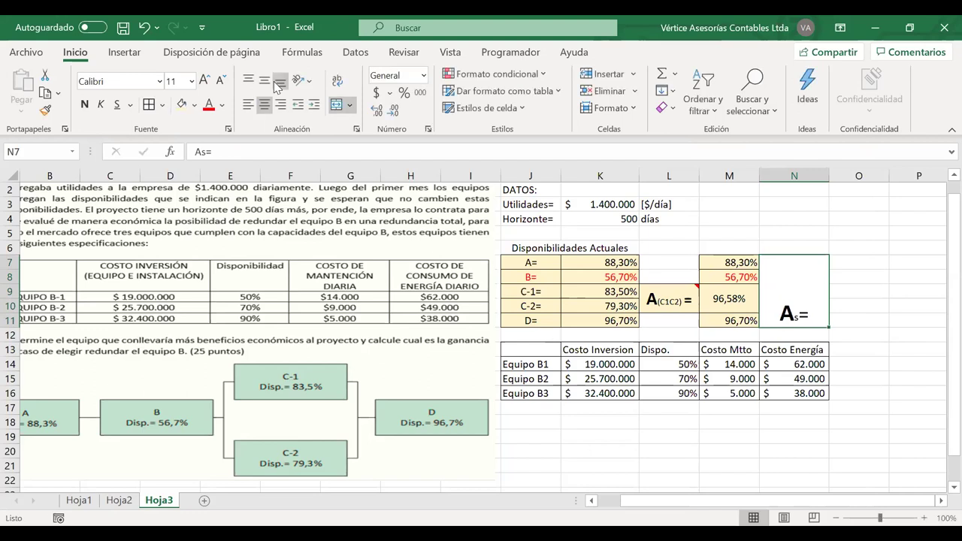
key("ctrl+z")
Merge and center O7:O11 beside the "As=" label and fill N7:O11 with light gold.
left_click_drag(858, 263, 847, 321)
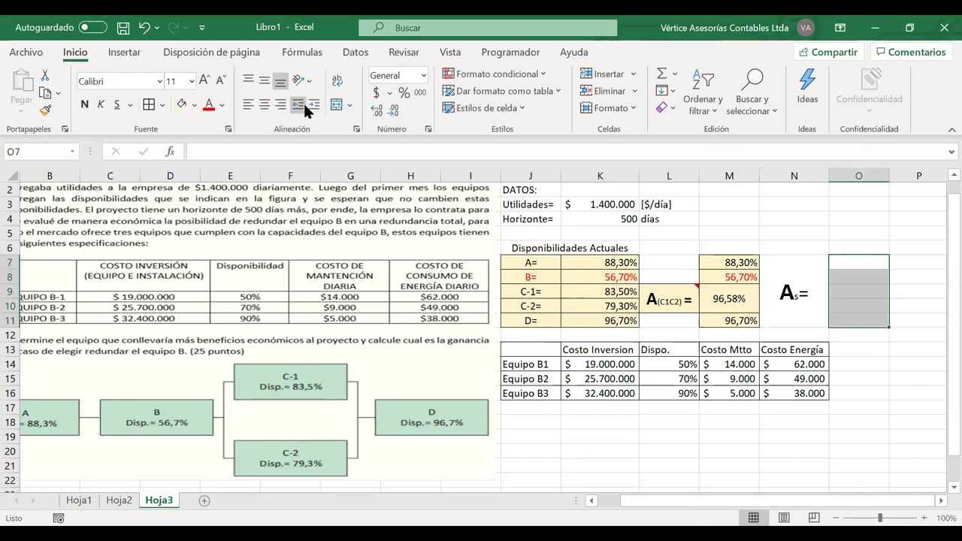
left_click(339, 108)
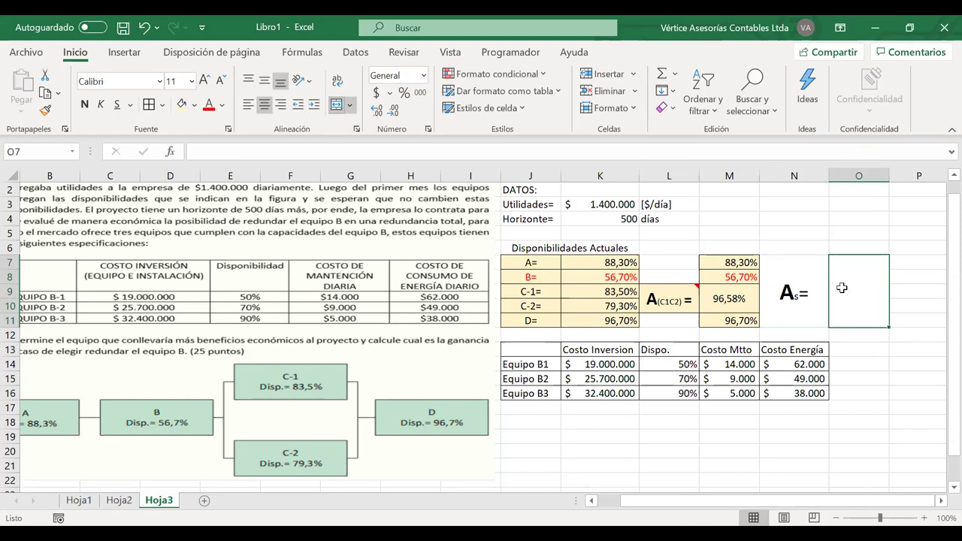
key("shift+Left")
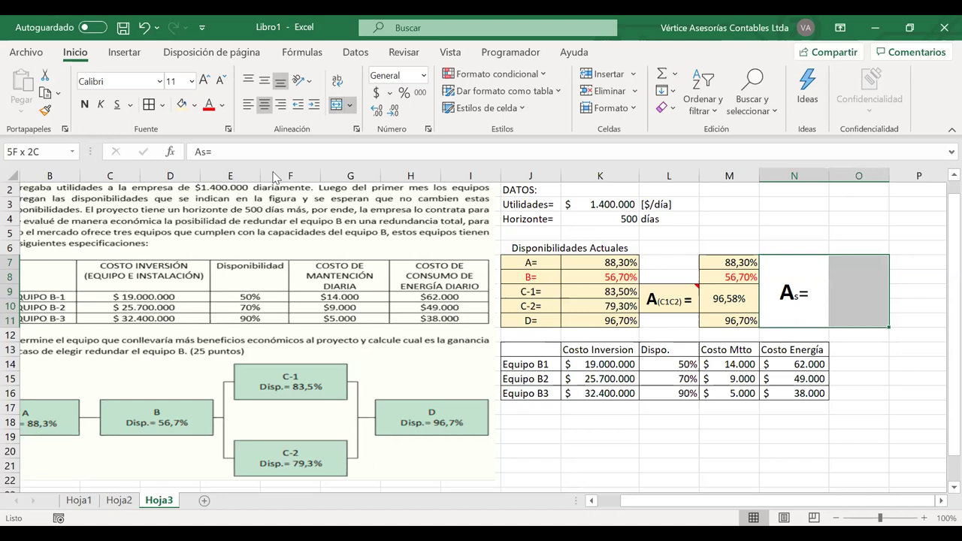
key("F4")
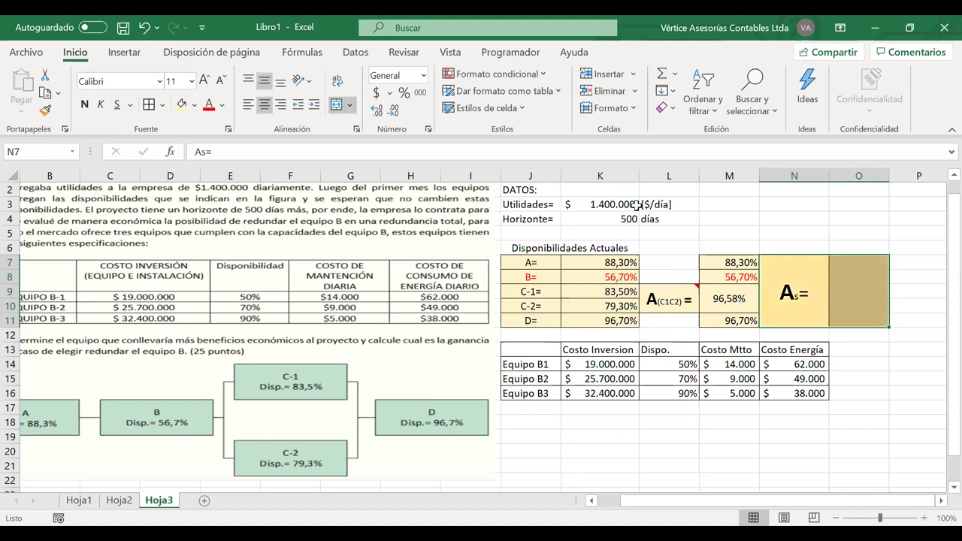
left_click(869, 308)
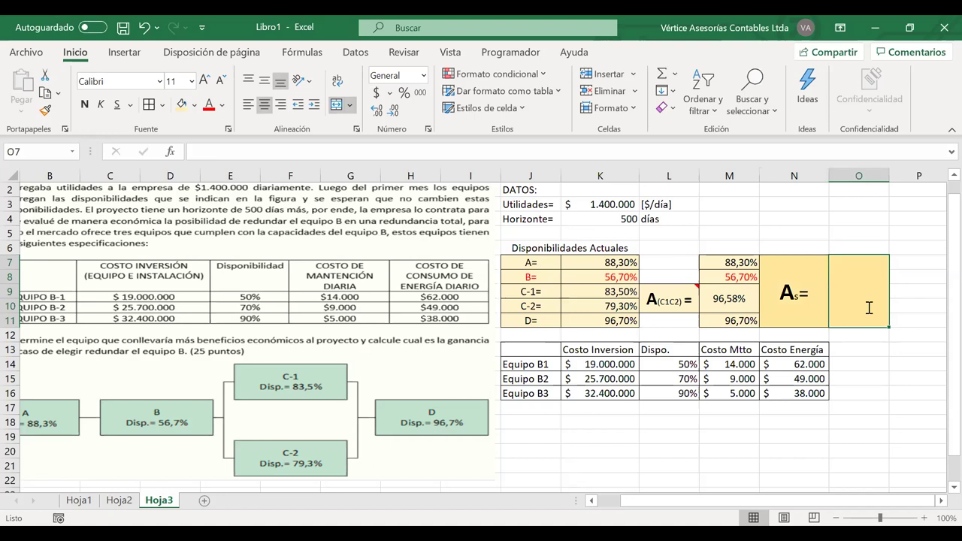
Calculate the system availability in the merged cell O7 beside "As=" with the formula =M7*M8*M9*M11.
type("=")
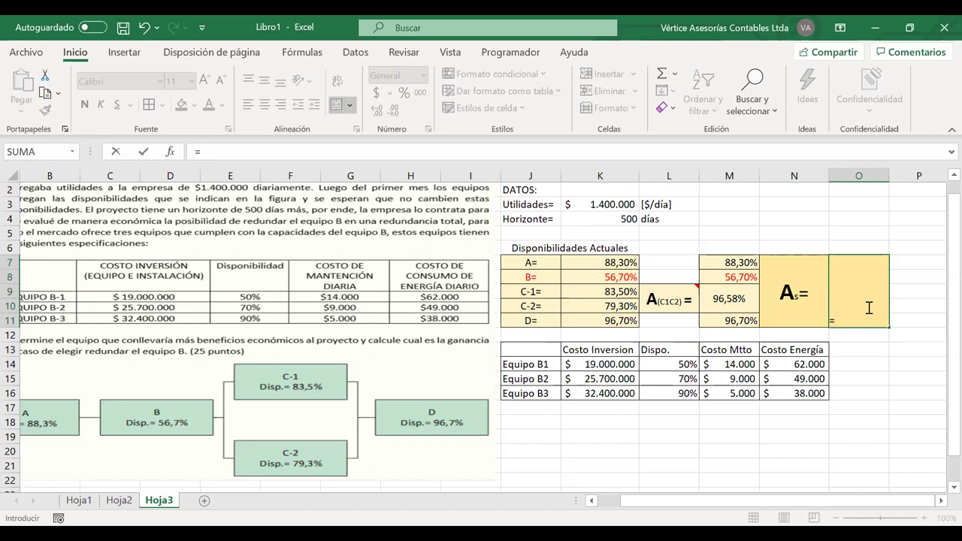
left_click(726, 263)
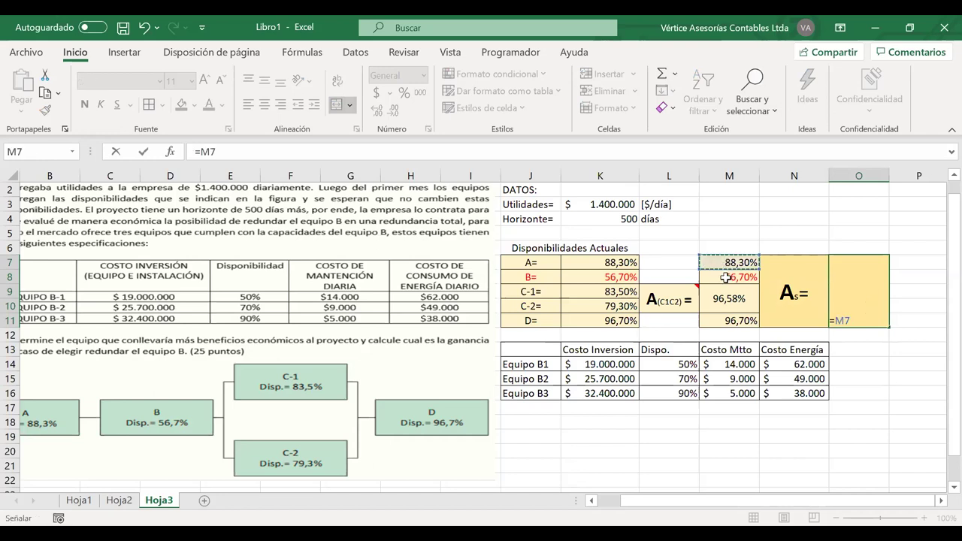
type("*")
left_click(725, 277)
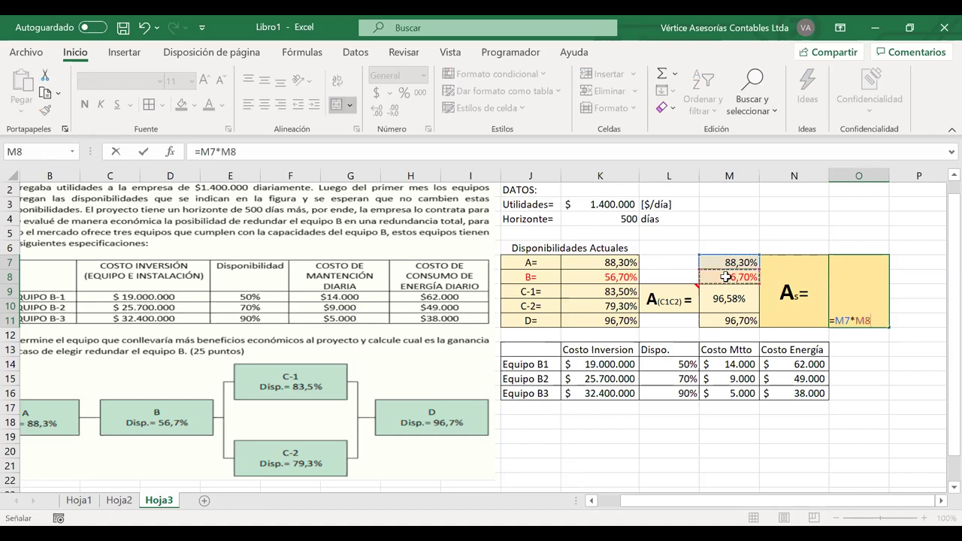
type("*")
left_click(753, 312)
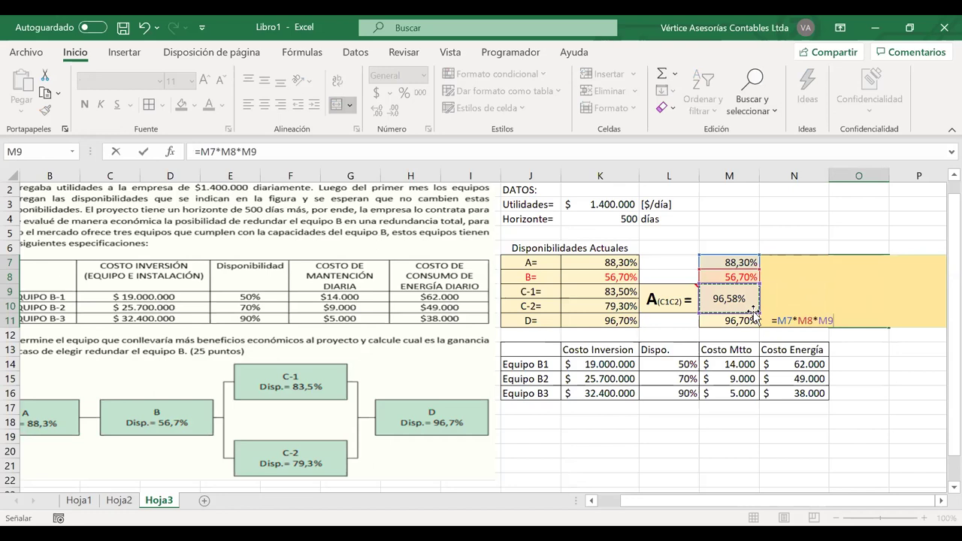
type("=")
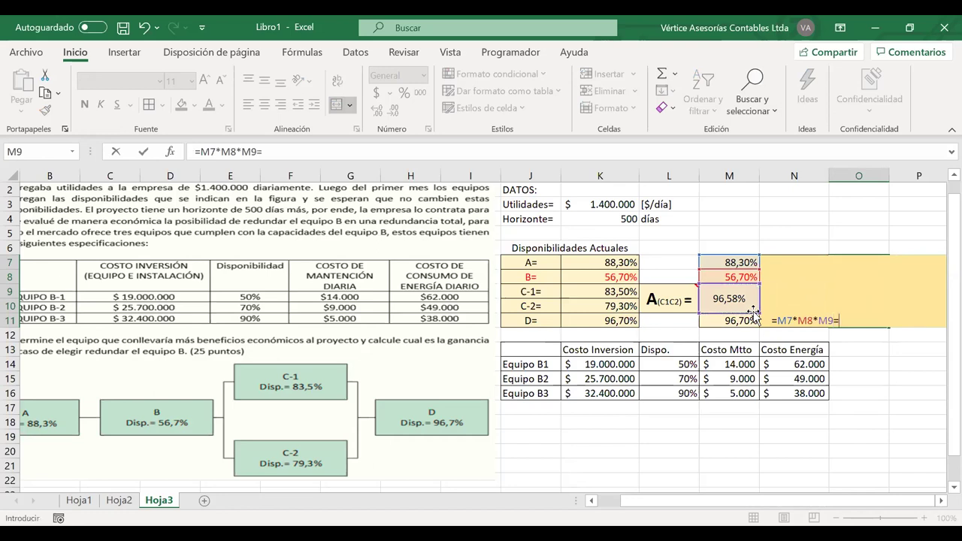
key("BackSpace")
type("*")
left_click(741, 321)
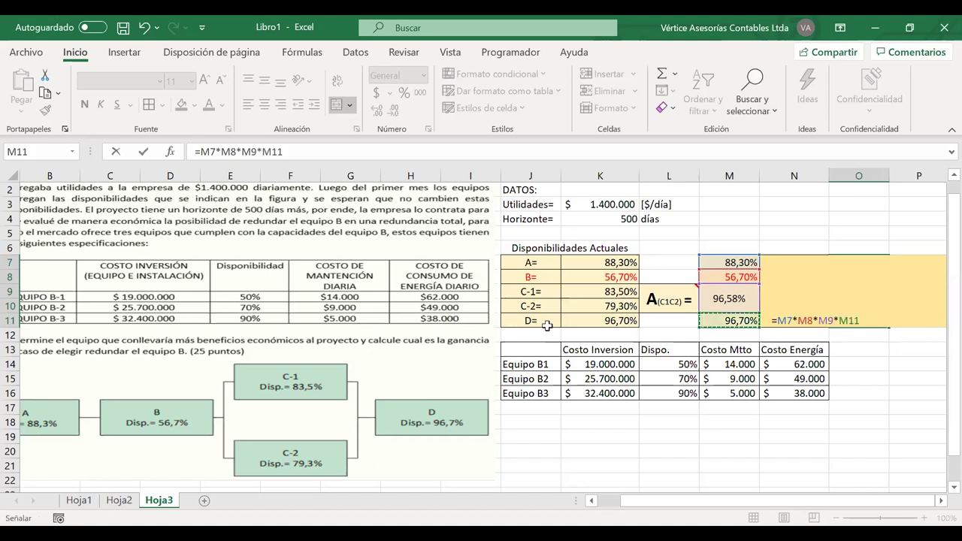
key("Return")
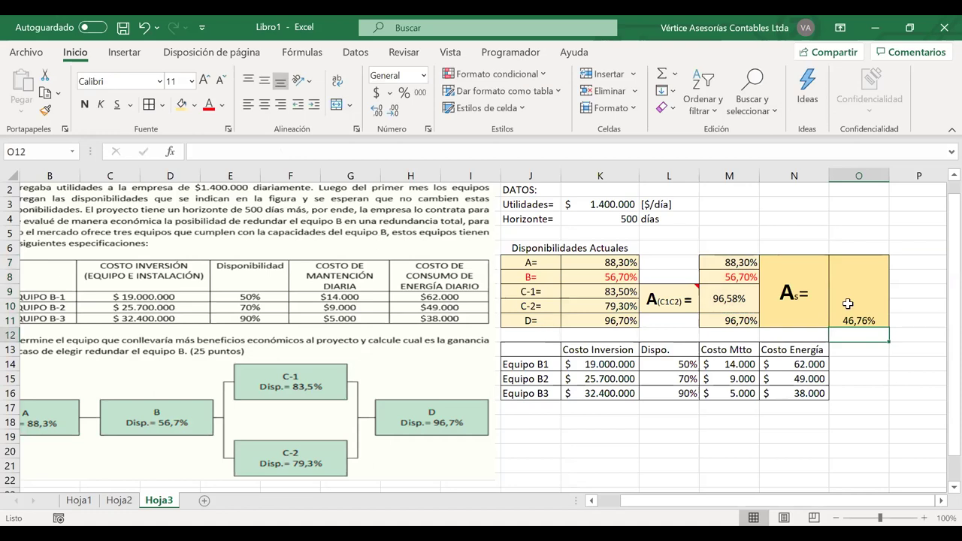
Enlarge the system availability result in O7 to 12 pt and middle-align it vertically.
key("Up")
left_click(203, 80)
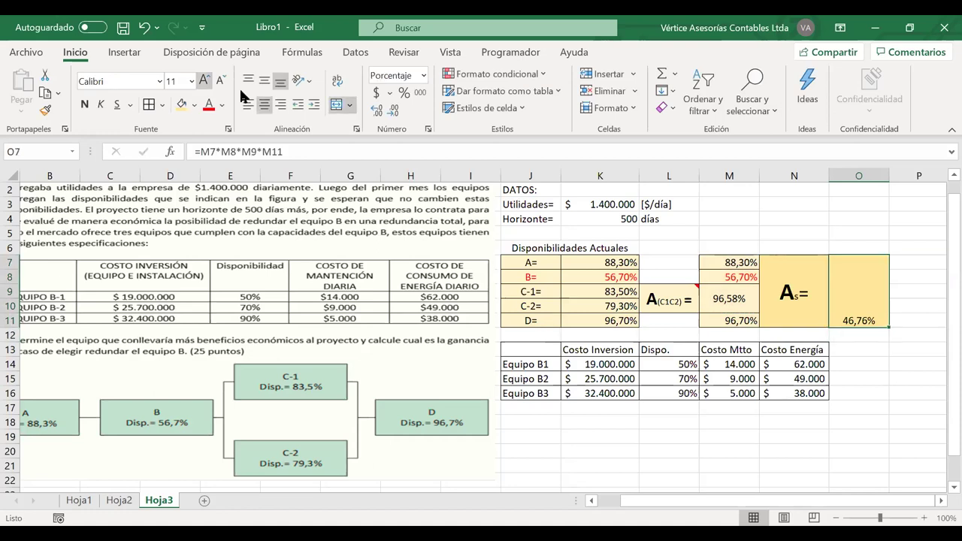
left_click(264, 80)
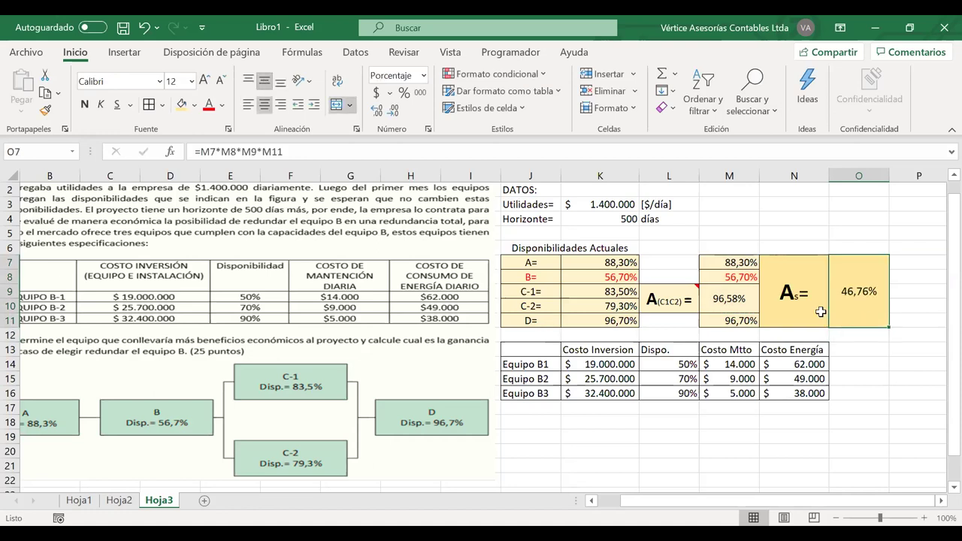
left_click(916, 378)
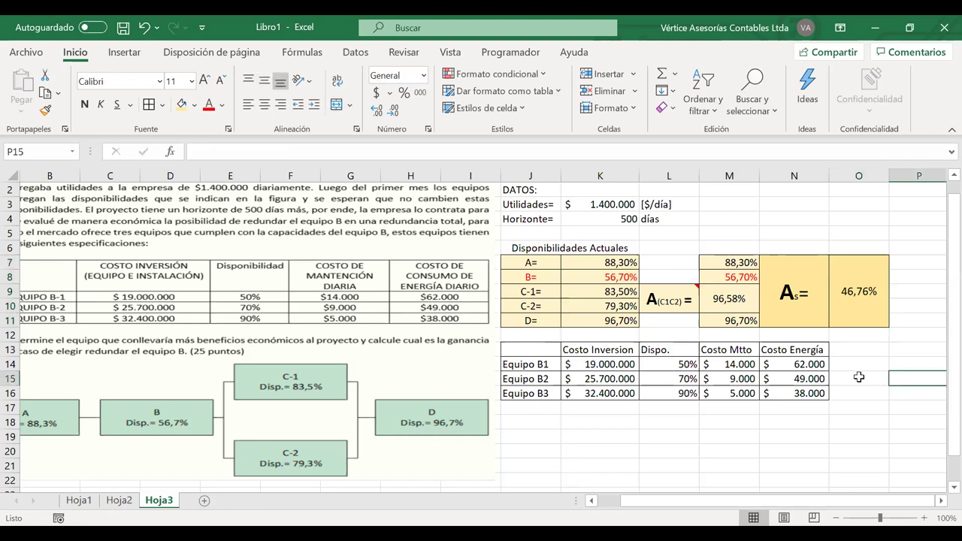
Enter the label "Utilidad Actual" in O4, above the system availability block.
left_click(940, 502)
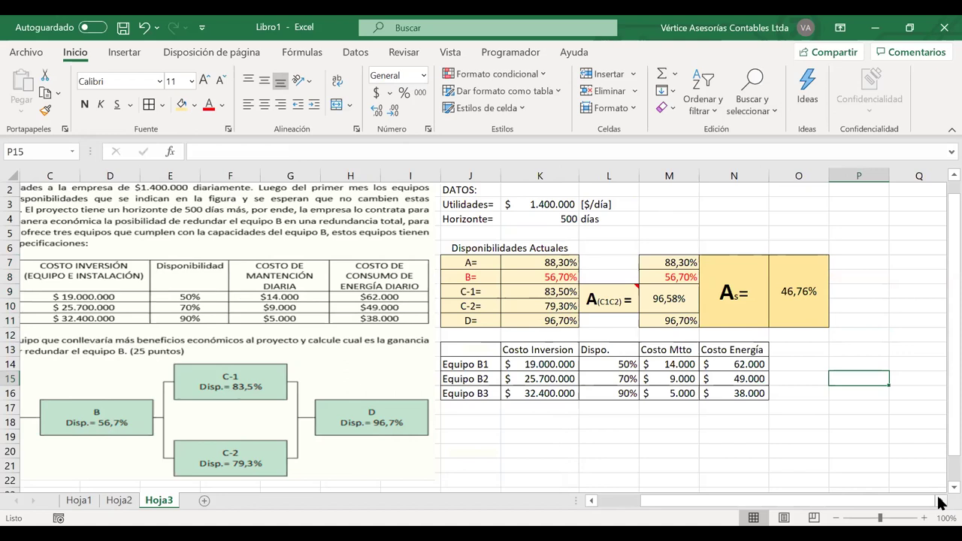
left_click(940, 502)
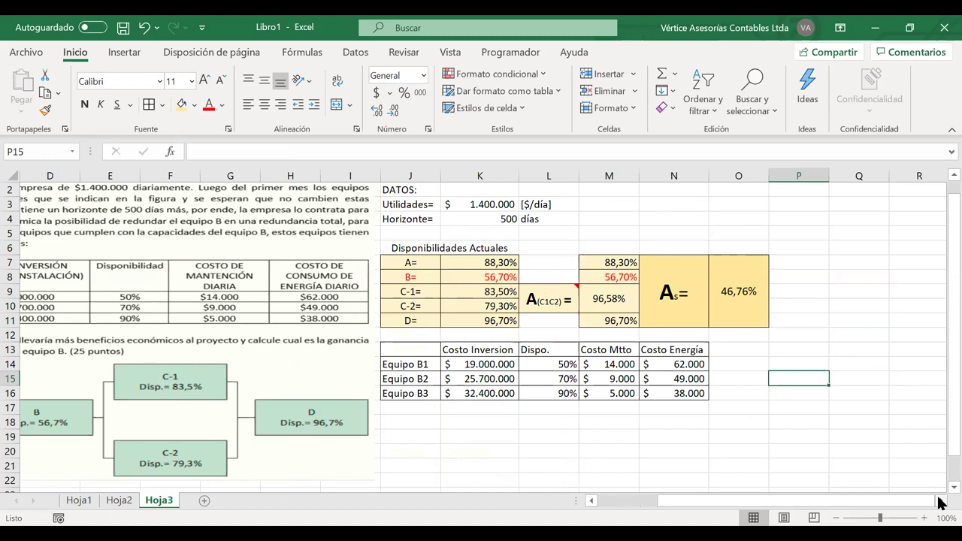
left_click(939, 502)
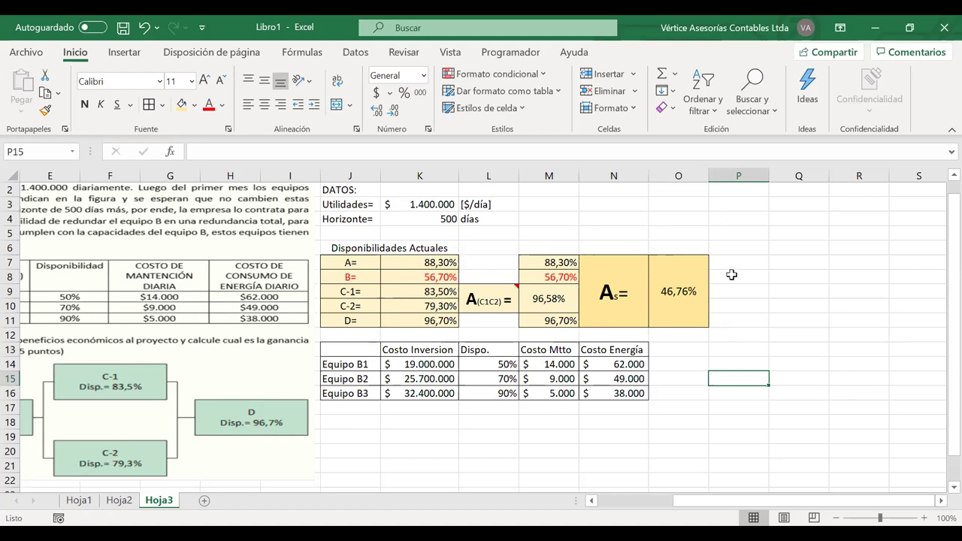
left_click(676, 217)
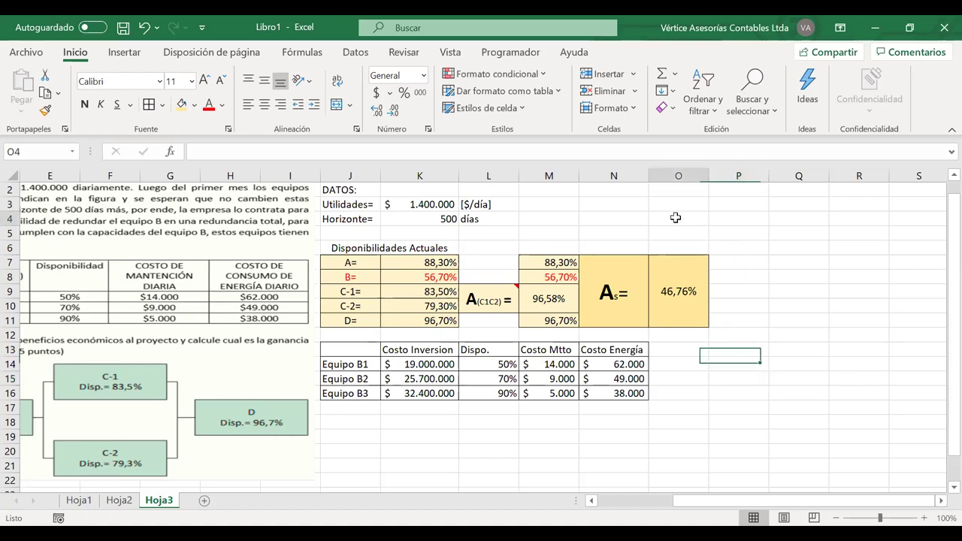
type("Ut")
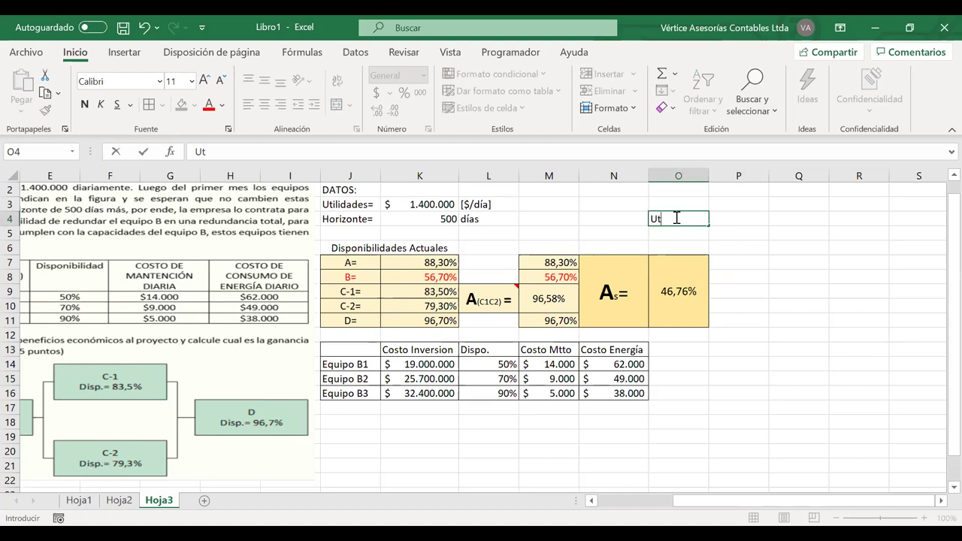
type("ilidades")
key("BackSpace")
key("BackSpace")
key("BackSpace")
type("Acti")
key("BackSpace")
type("ual")
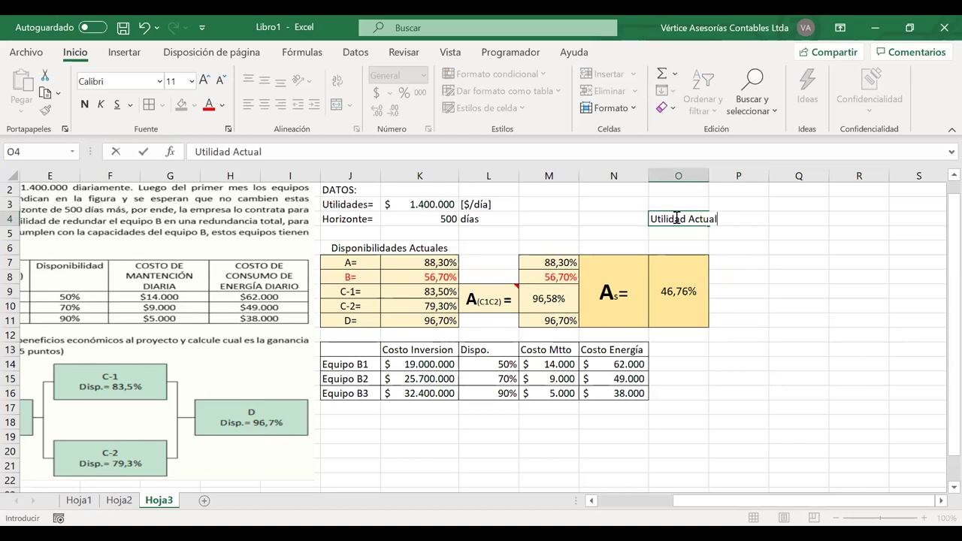
Widen column O to fit the "Utilidad Actual" label and append an equals sign to the text in O4.
left_click(713, 177)
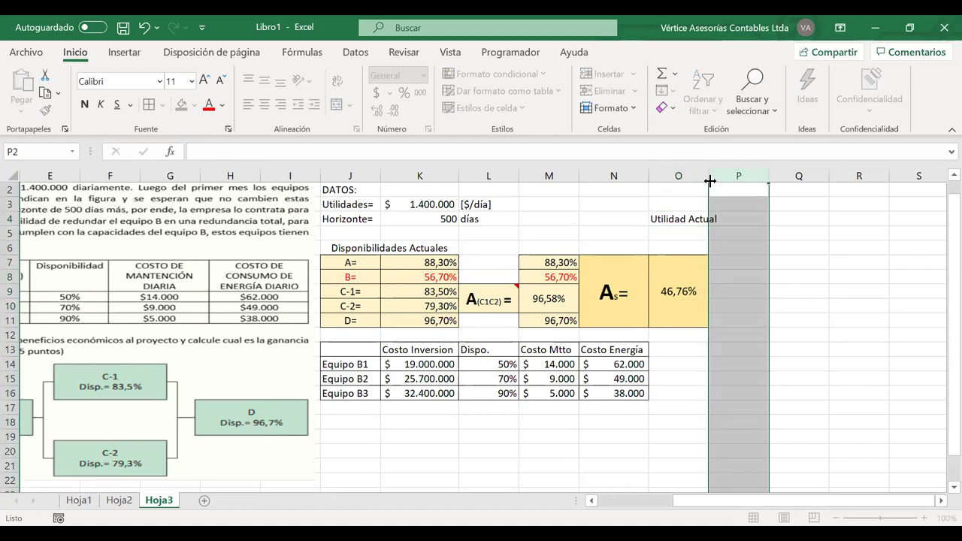
left_click_drag(709, 177, 720, 218)
double_click(720, 219)
type("=")
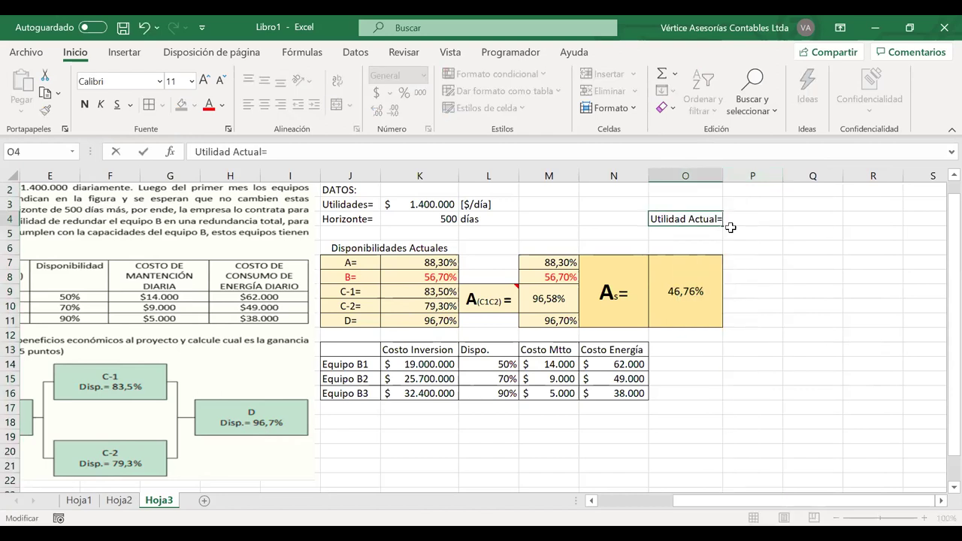
left_click(752, 246)
Calculate the current daily profit in P4 by multiplying the utilities by the system availability, =K3*O7.
left_click(740, 219)
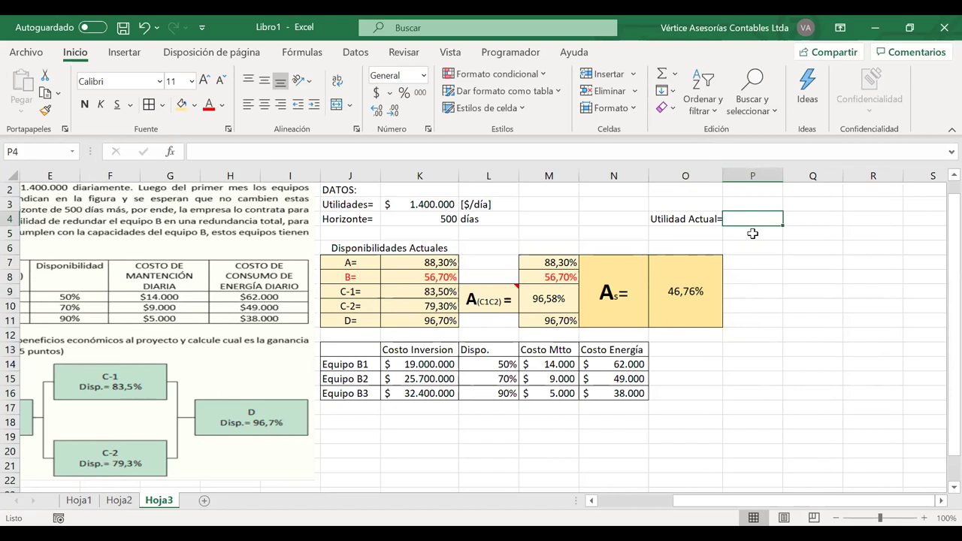
type("=")
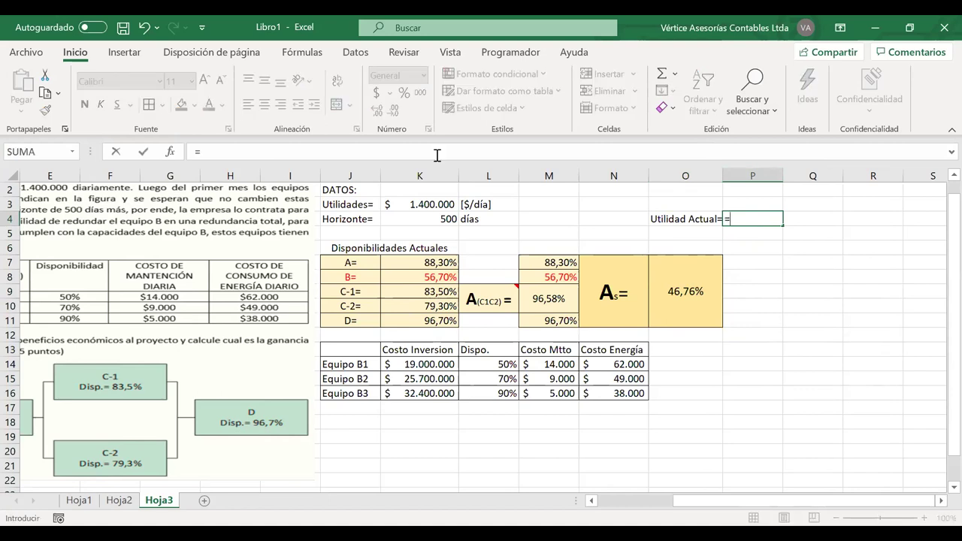
left_click(422, 206)
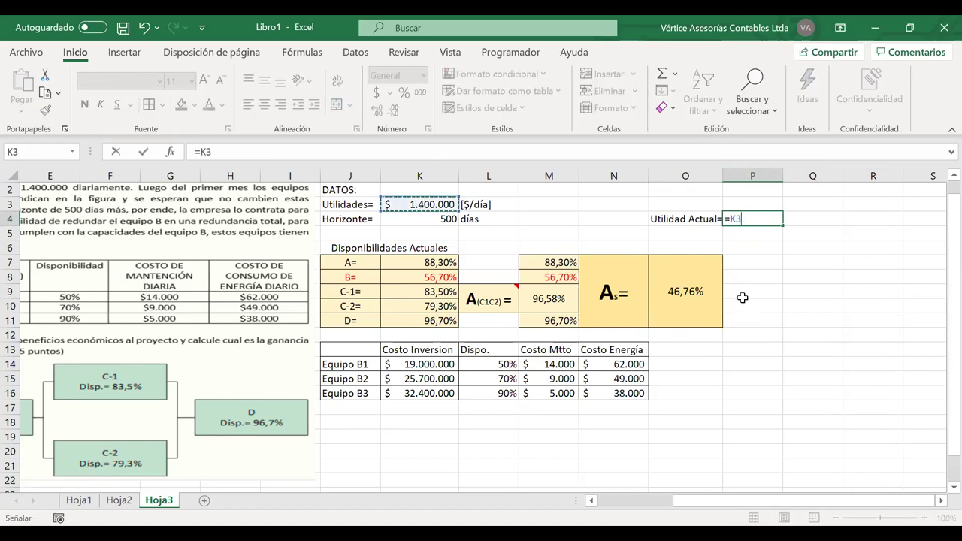
type("*")
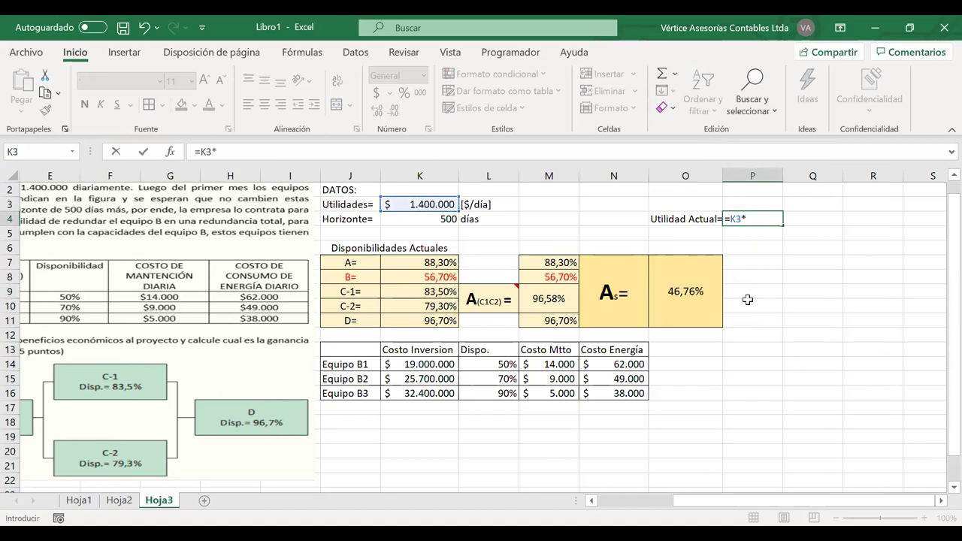
left_click(673, 301)
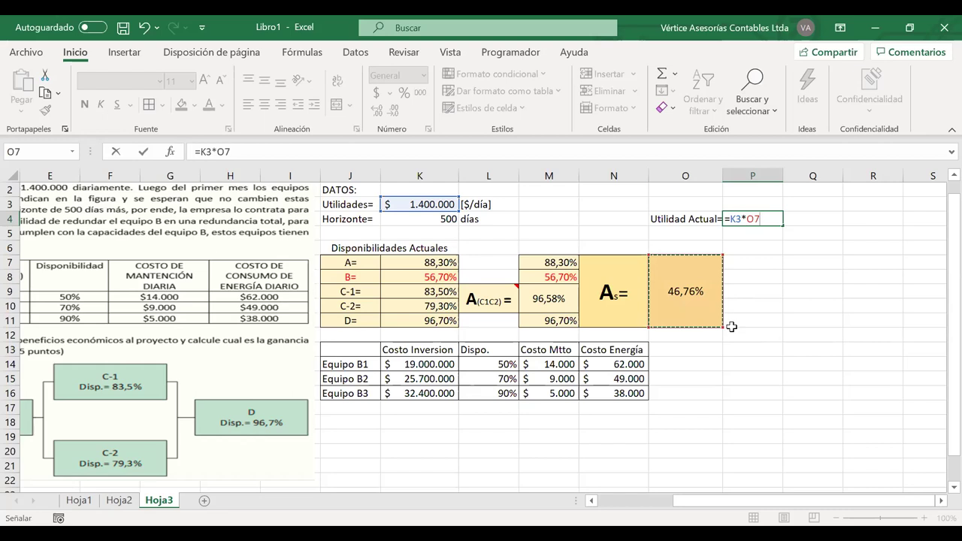
key("Return")
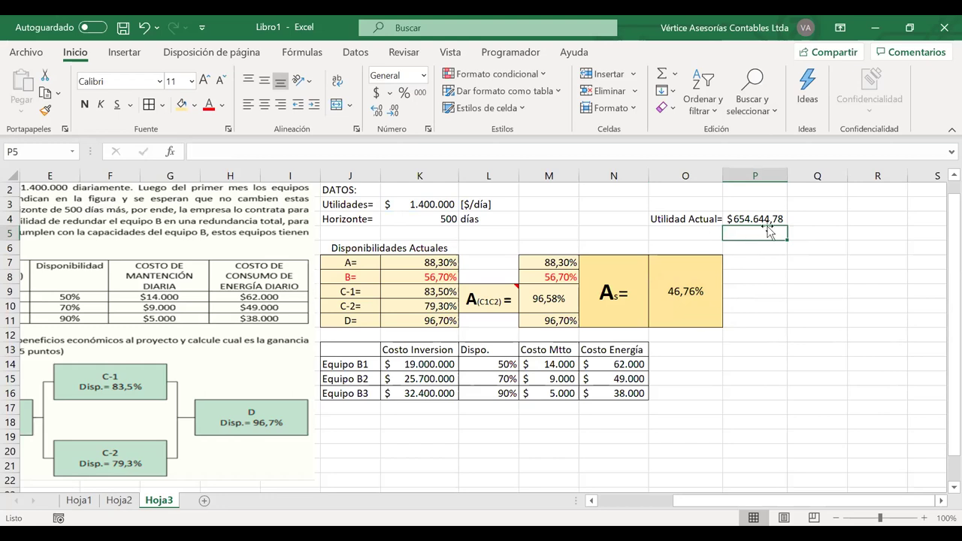
Copy the unit label [$/día] from L3 to Q4, beside the current profit.
left_click(493, 205)
key("ctrl+c")
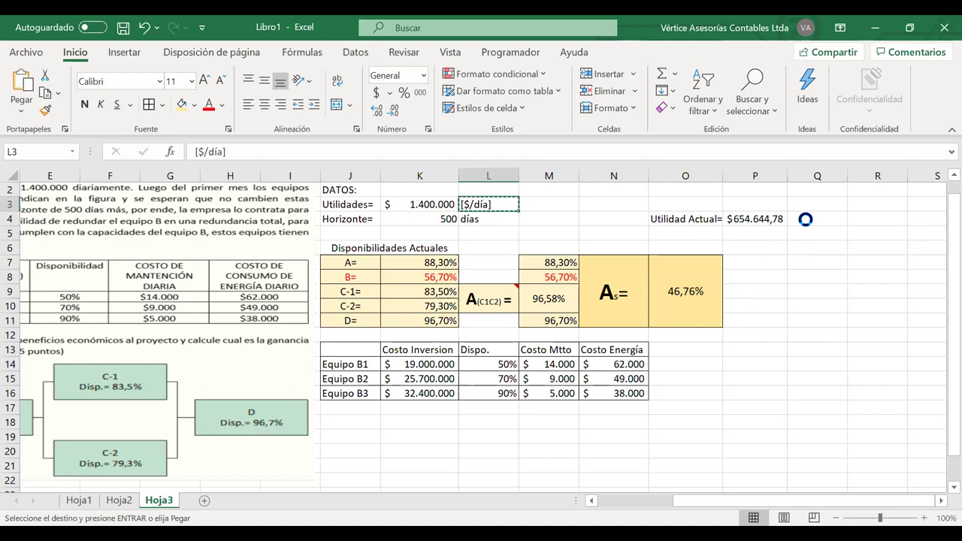
left_click(805, 218)
key("ctrl+v")
Enter the label "Dejando de ganar=" in O5 and widen column O to fit it.
left_click(699, 233)
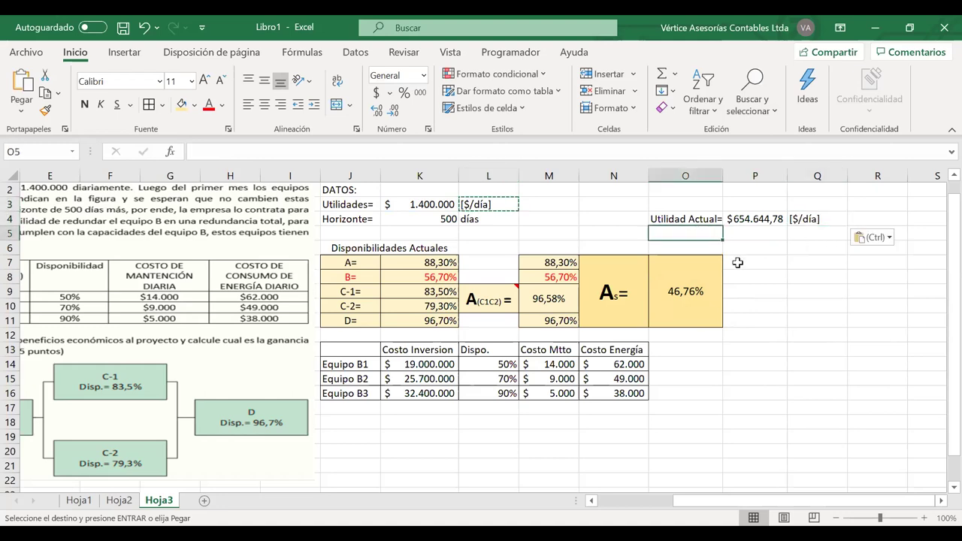
type("DEjando de ")
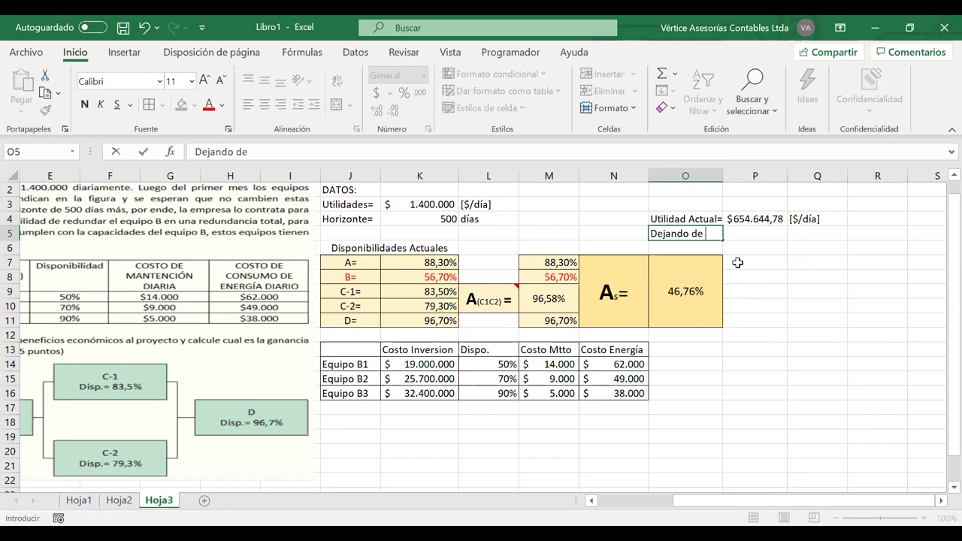
type("ganar=")
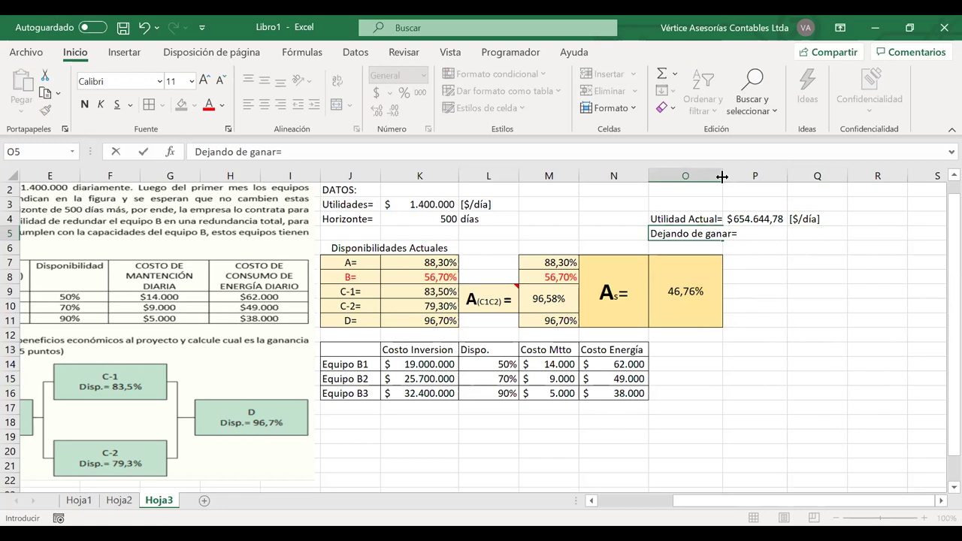
left_click_drag(721, 176, 740, 178)
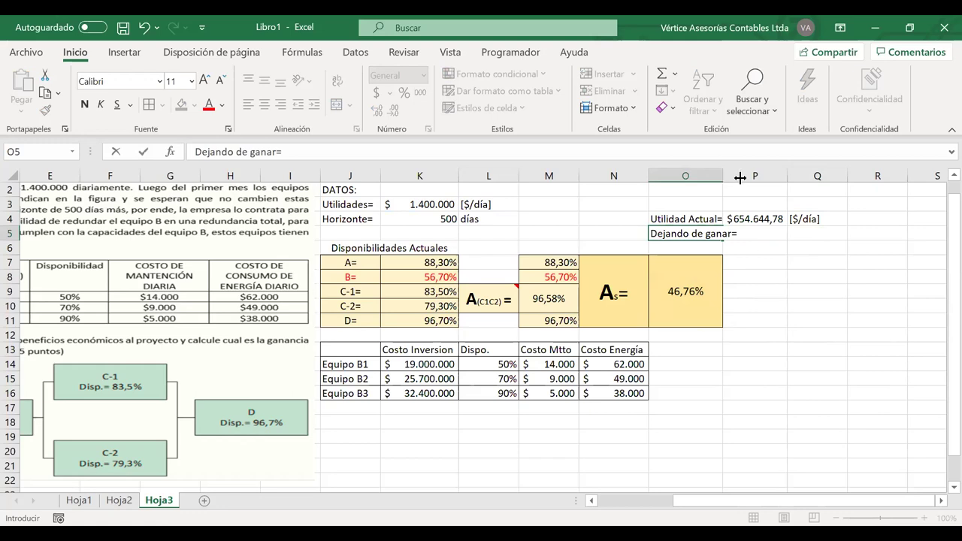
Calculate the forgone daily profit in P5 as the utilities minus the current profit, =K3-P4.
left_click(755, 236)
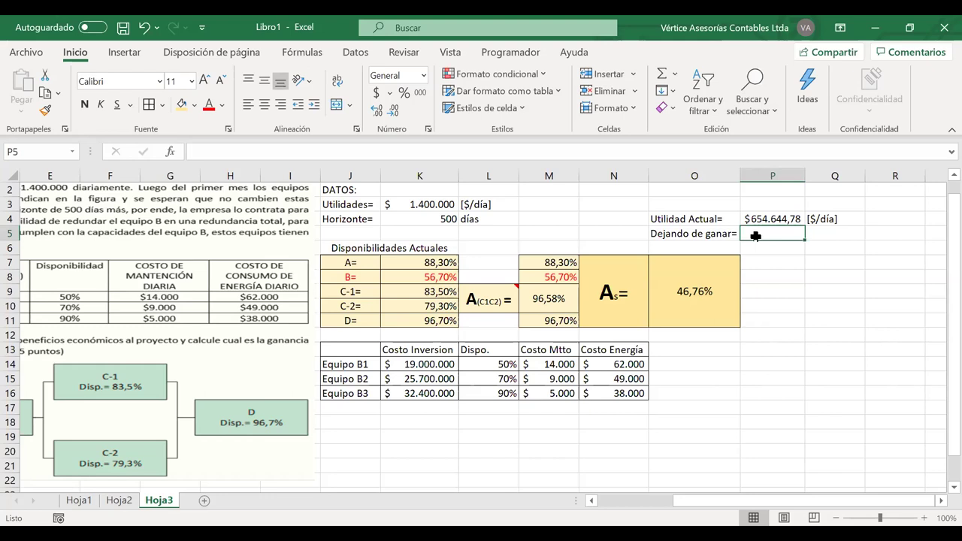
type("=")
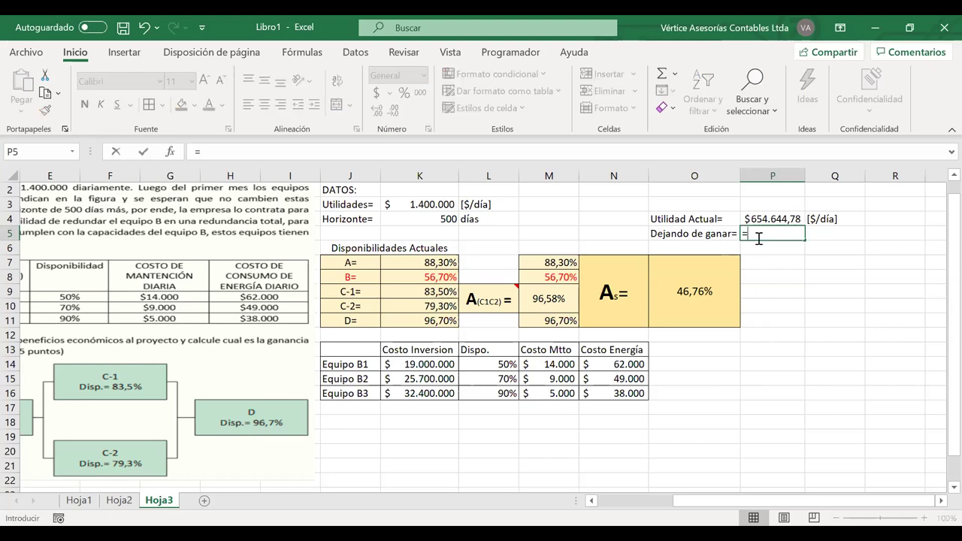
left_click(438, 203)
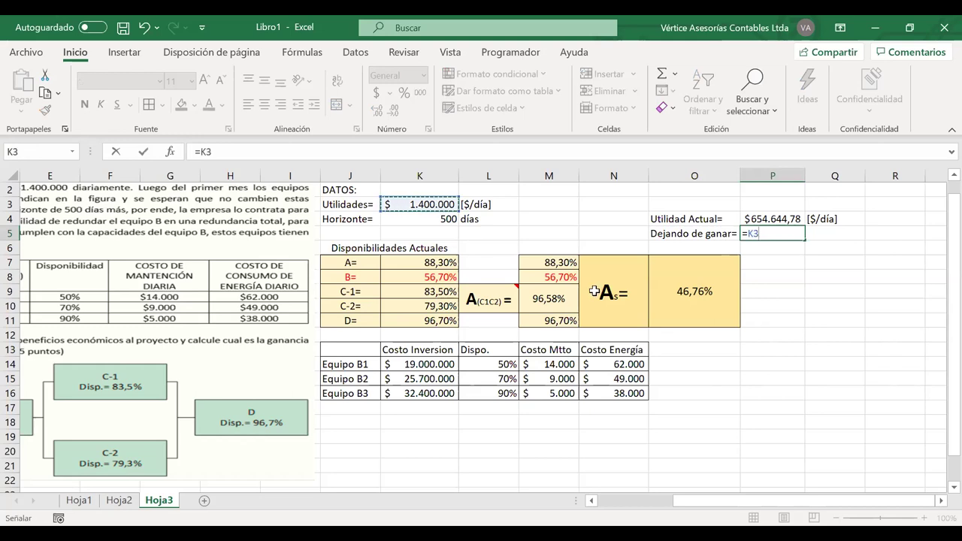
type("-")
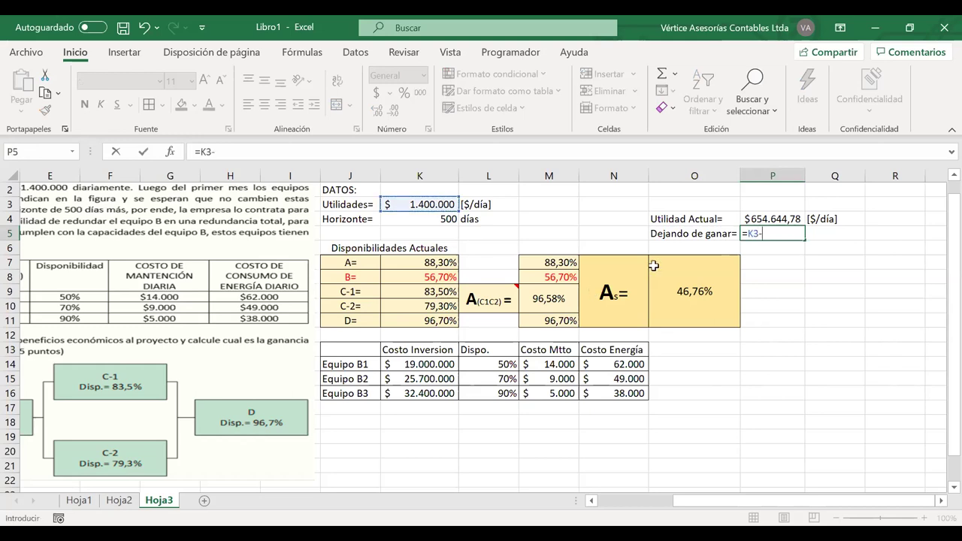
left_click(749, 214)
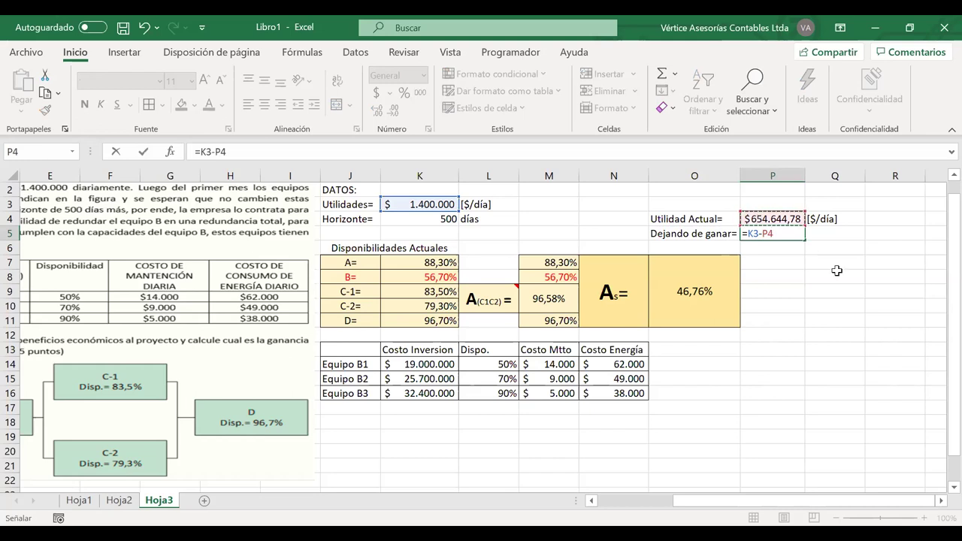
key("Return")
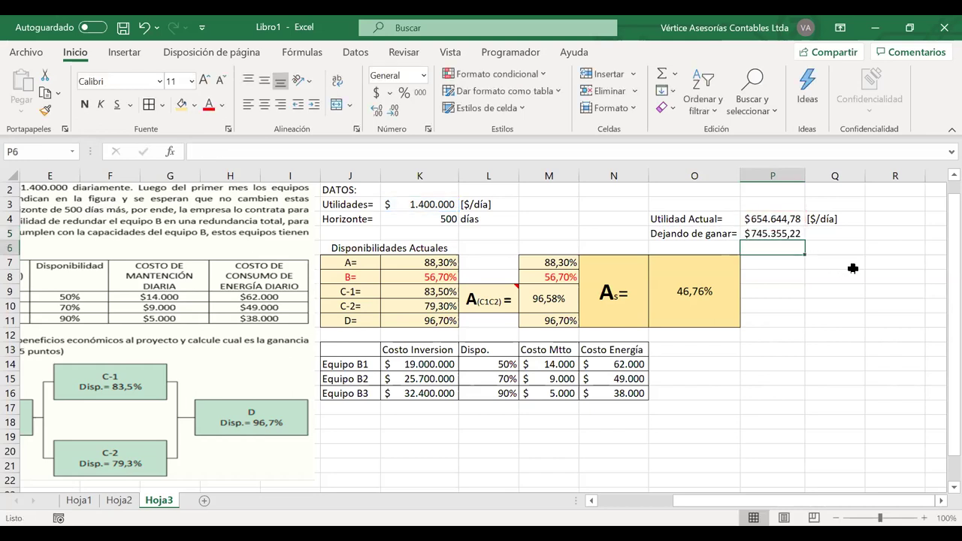
Reduce the current profit and forgone profit in P4:P5 to one decimal place.
left_click_drag(781, 233, 782, 222)
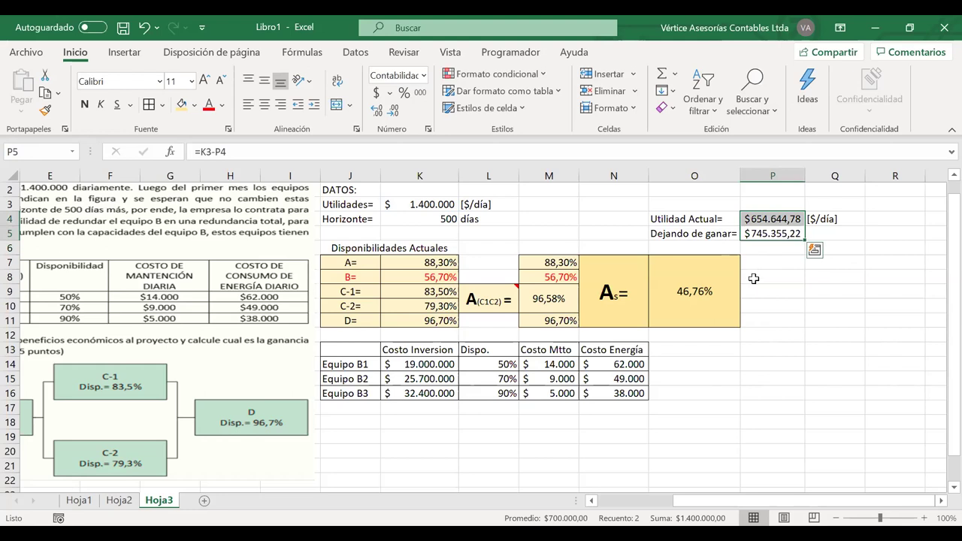
left_click(392, 111)
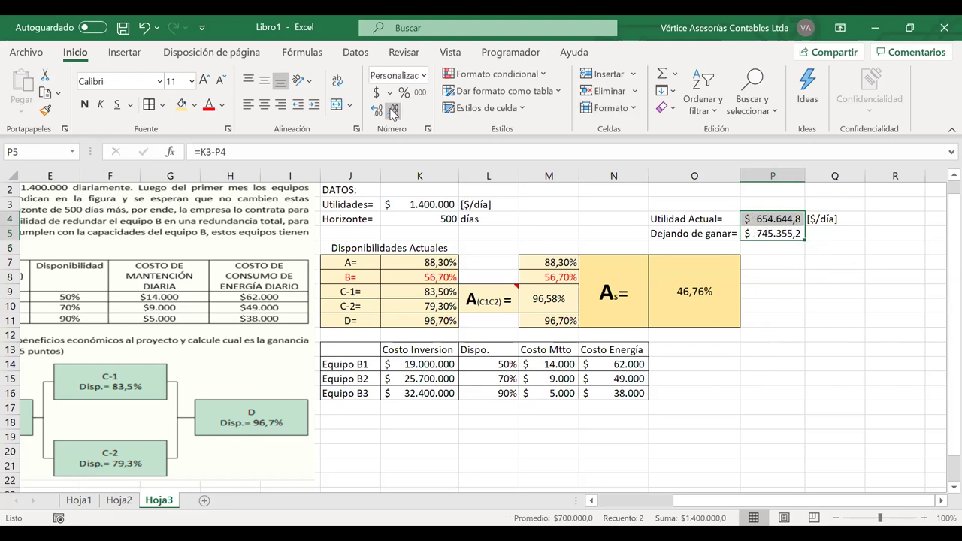
left_click(784, 262)
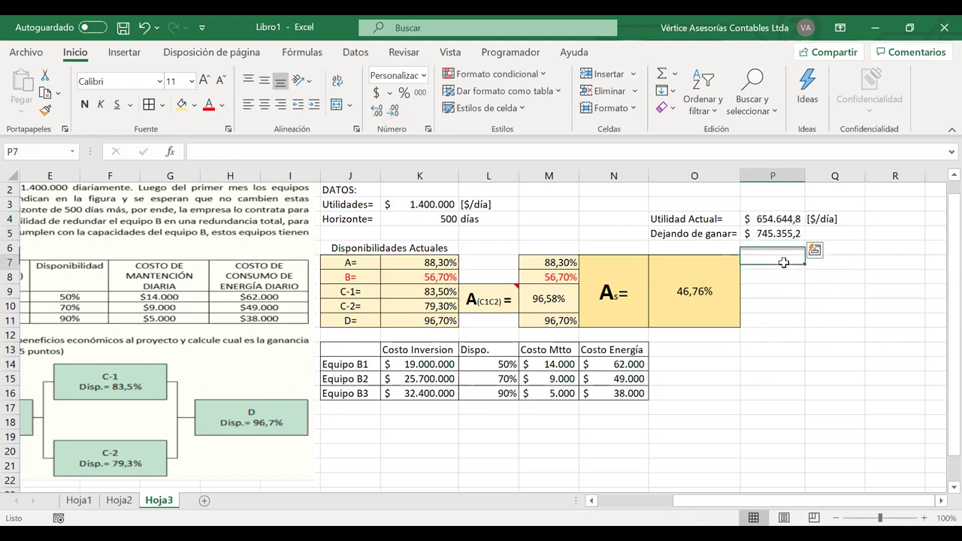
left_click_drag(759, 220, 760, 234)
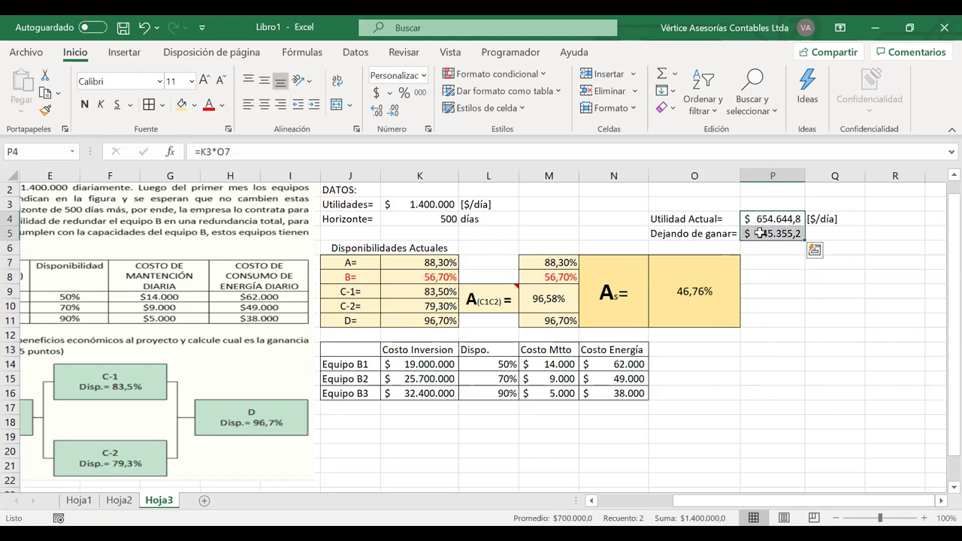
left_click(789, 290)
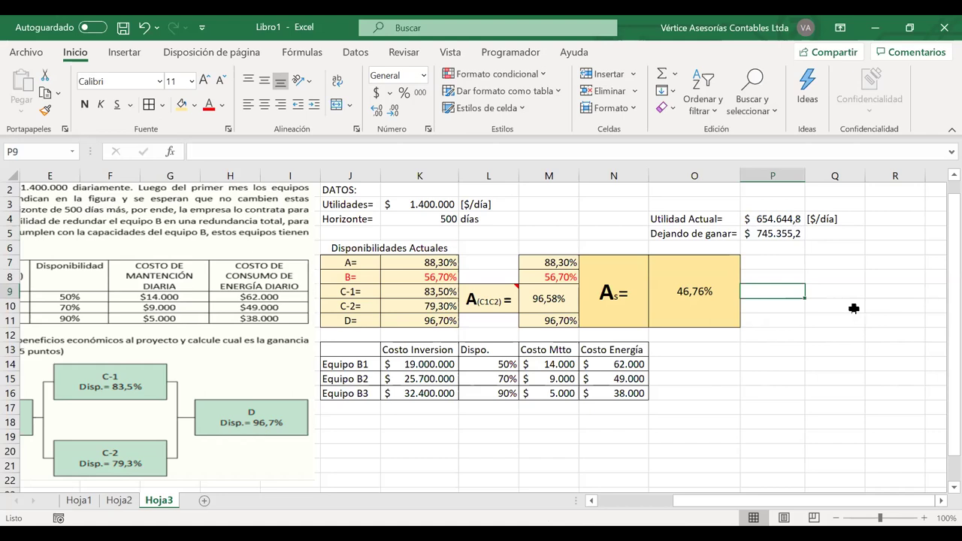
Fill the unit label [$/día] down to Q5 and move the profit block O4:Q5 up to O2:Q3.
left_click(827, 223)
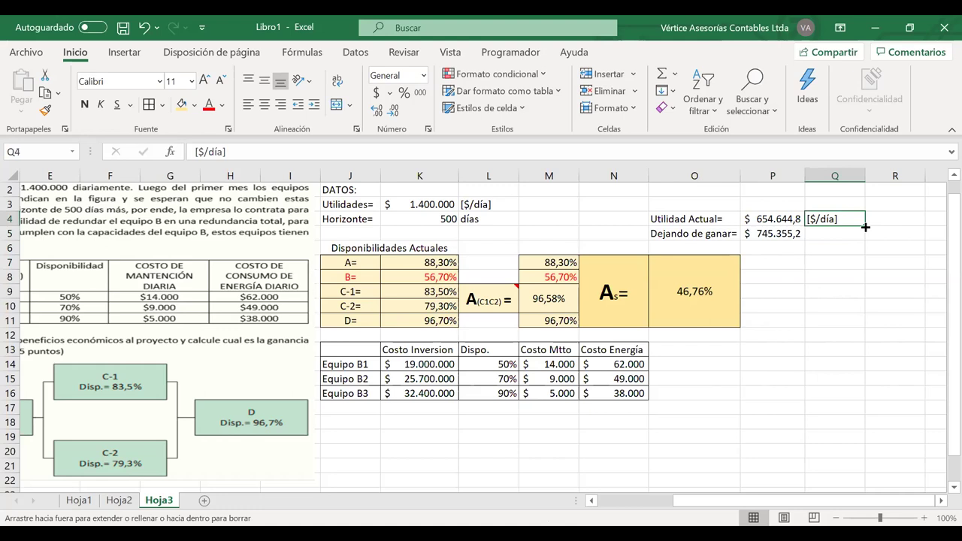
left_click_drag(865, 227, 864, 235)
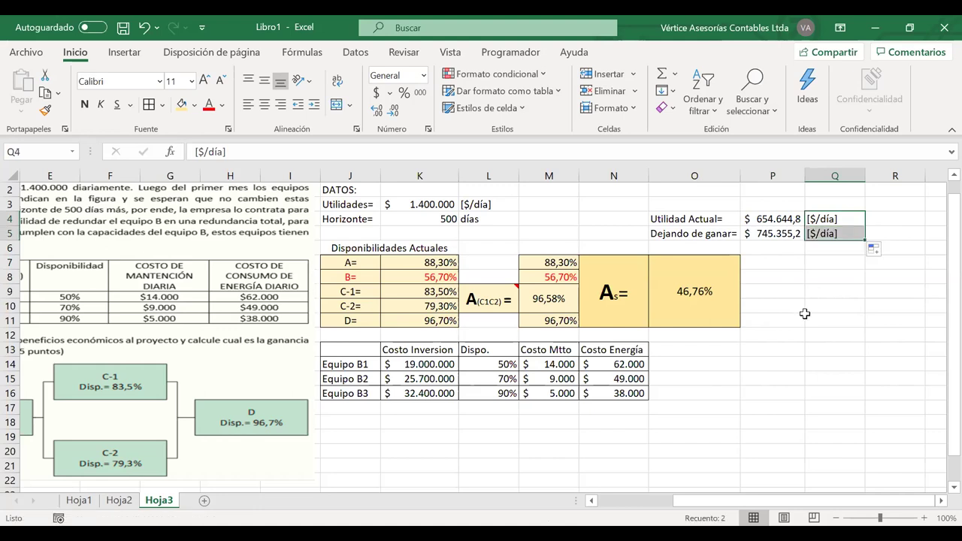
left_click_drag(675, 220, 828, 230)
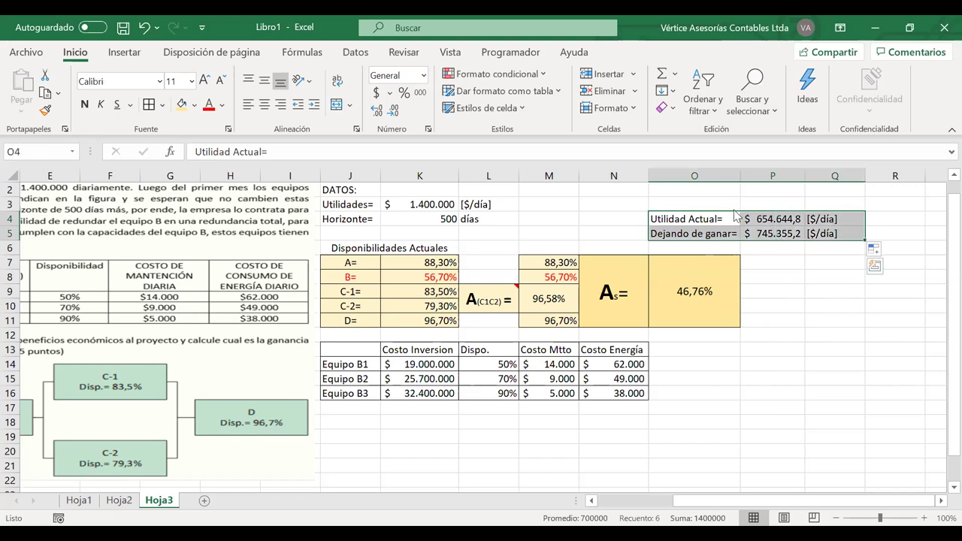
left_click_drag(707, 213, 706, 184)
left_click(698, 220)
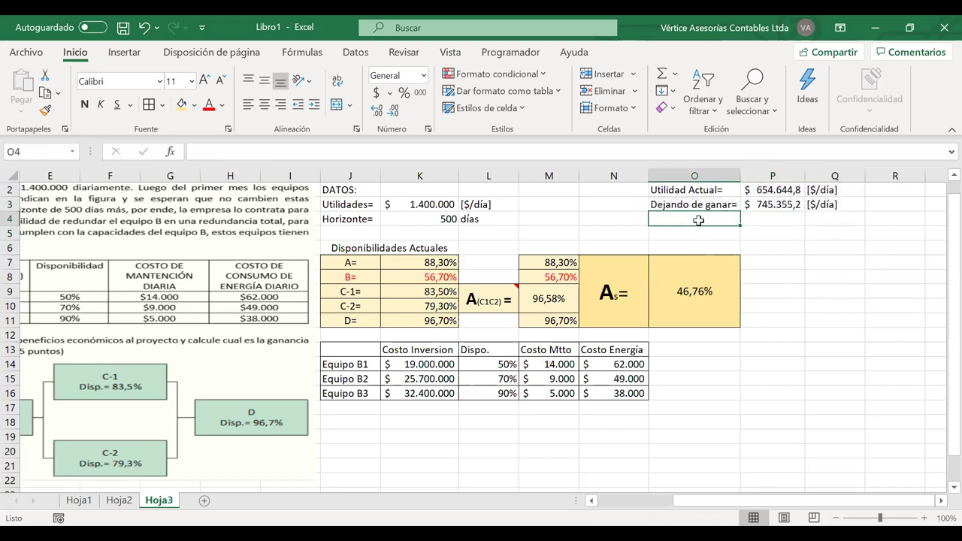
Merge and center N2:N3 and enter the heading DÍA.
left_click_drag(633, 188, 632, 198)
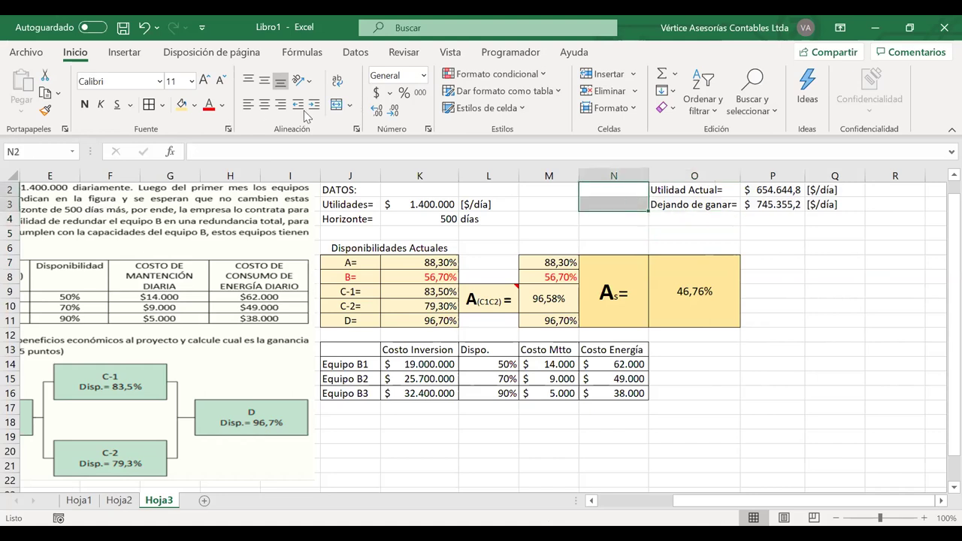
double_click(614, 198)
type("A")
key("BackSpace")
type("DÍA")
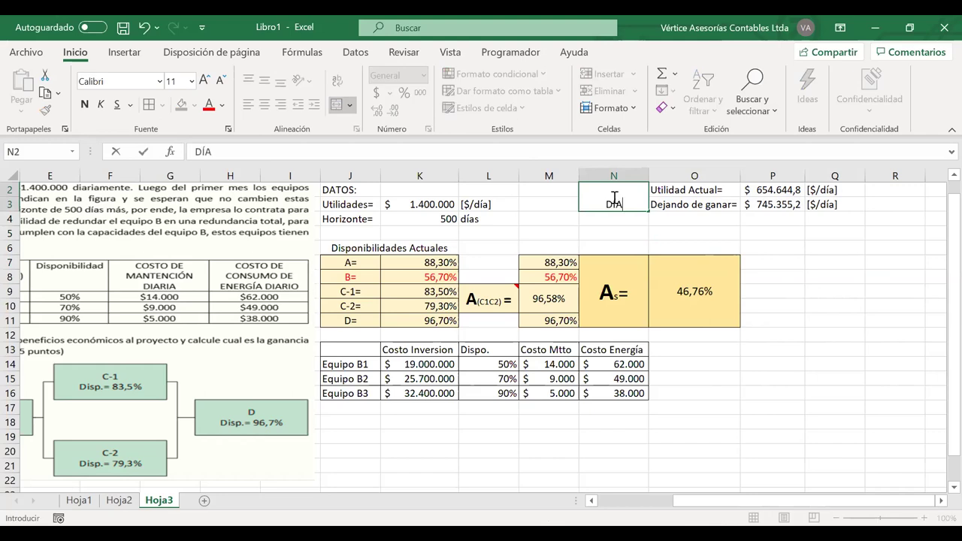
key("Return")
Merge and center N4:N5 and enter the heading HORIZONTE.
left_click_drag(614, 221, 613, 233)
left_click(336, 106)
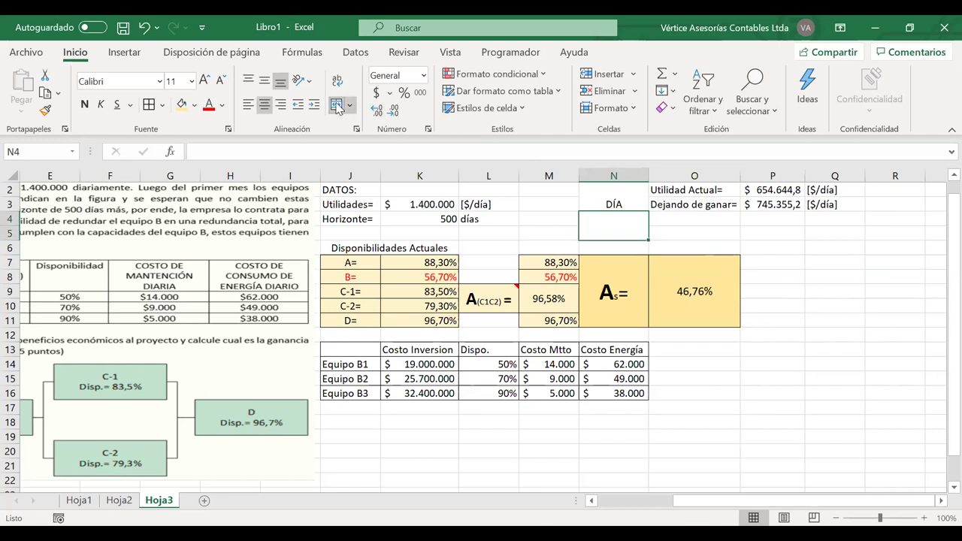
type("HORIZAONT")
key("BackSpace")
type("TE")
key("BackSpace")
key("BackSpace")
key("BackSpace")
key("BackSpace")
key("BackSpace")
type("ONTE")
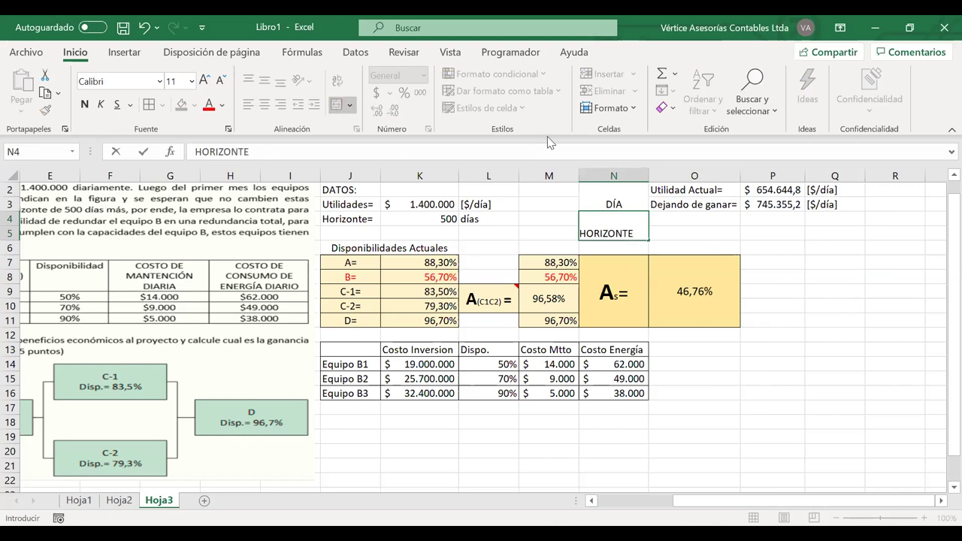
Align the DÍA and HORIZONTE headings vertically to the middle and add all borders to N2:N5.
left_click_drag(615, 198, 615, 220)
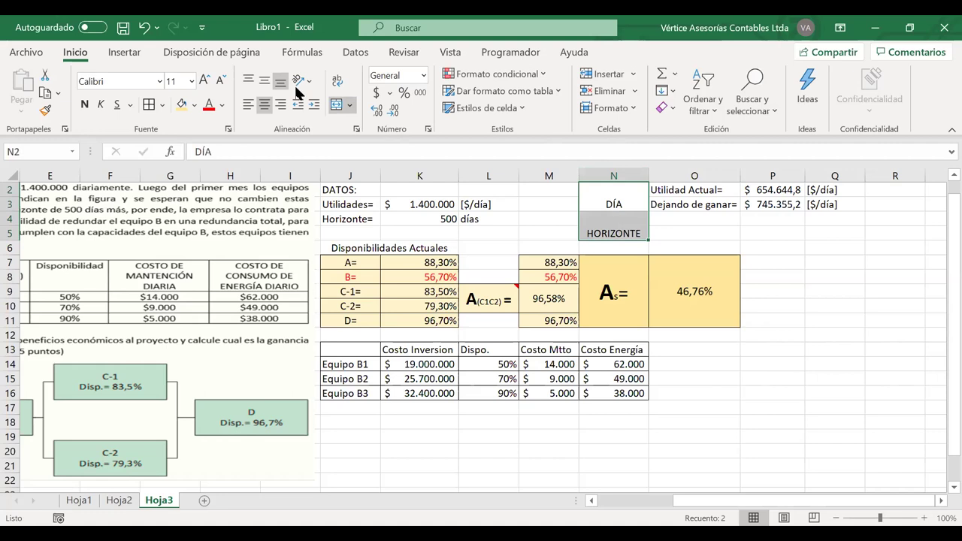
left_click(264, 80)
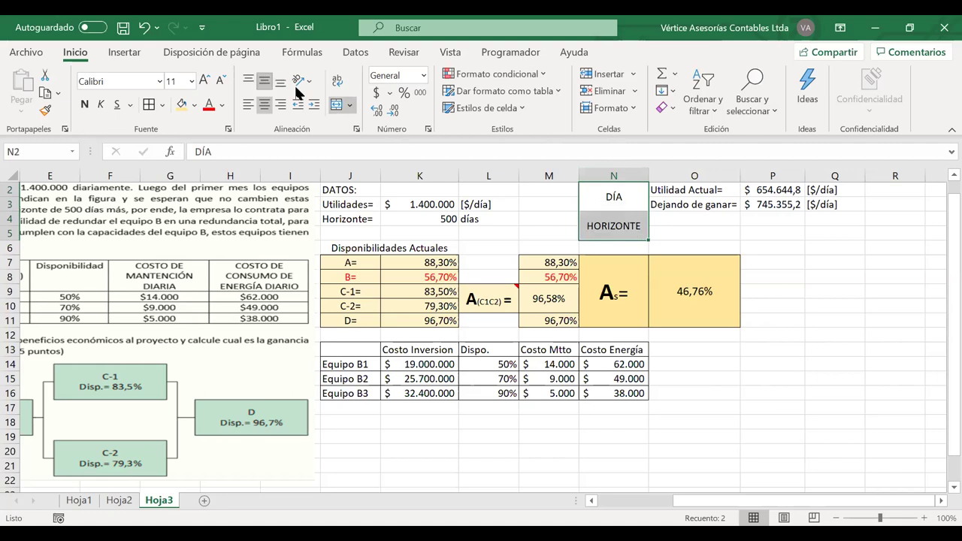
left_click(673, 220)
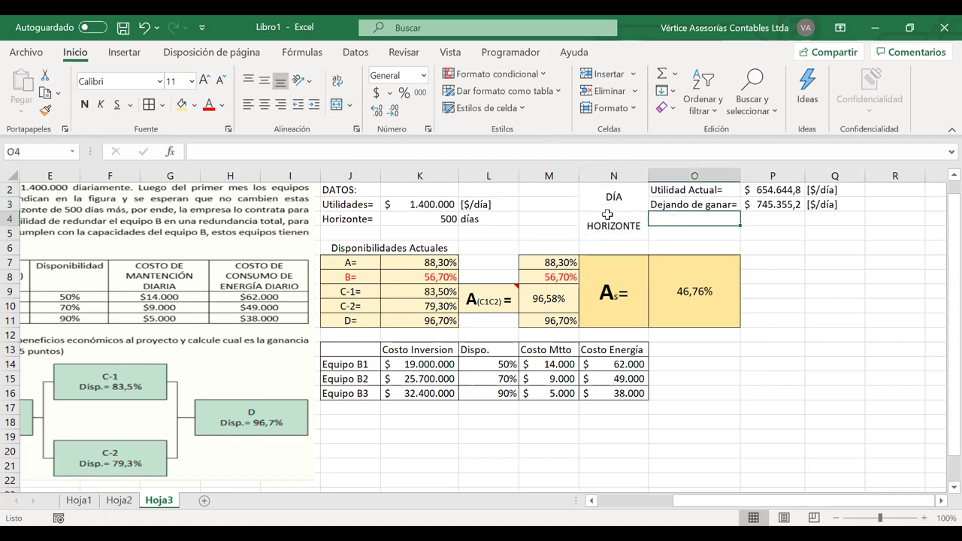
left_click_drag(613, 196, 614, 224)
left_click(148, 105)
Copy the two profit labels from O2:O3 into O4:O5 beside HORIZONTE and widen column P slightly.
left_click_drag(707, 205, 693, 192)
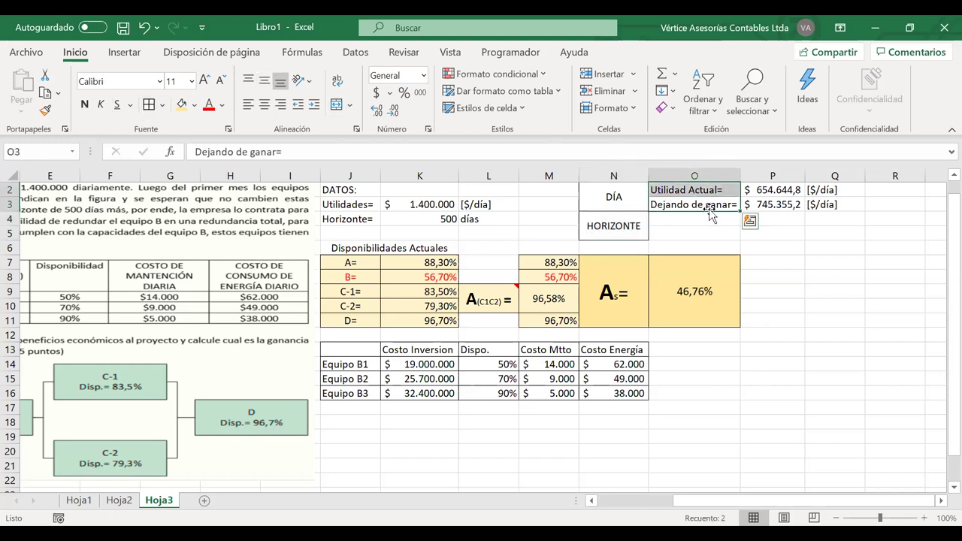
key("ctrl+c")
left_click(697, 217)
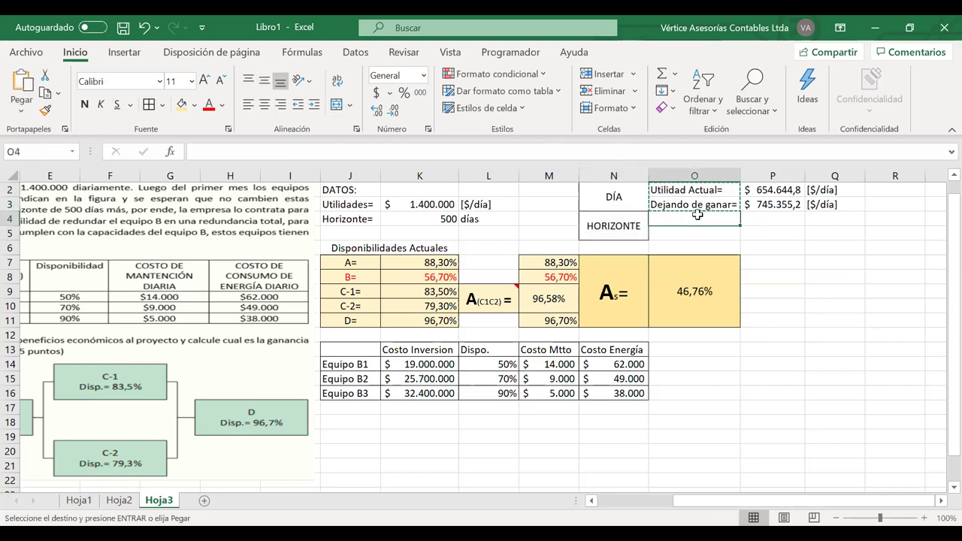
key("ctrl+v")
left_click(759, 216)
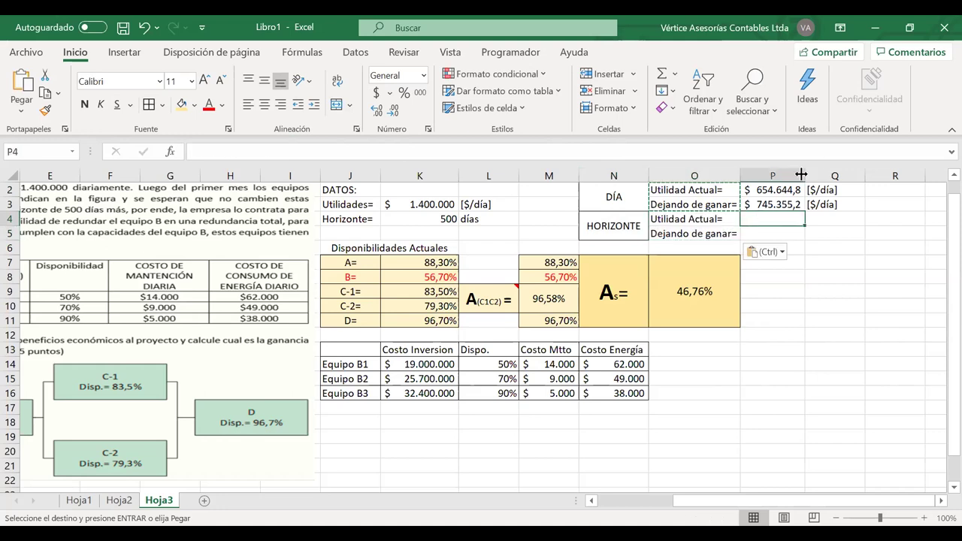
left_click_drag(801, 174, 815, 174)
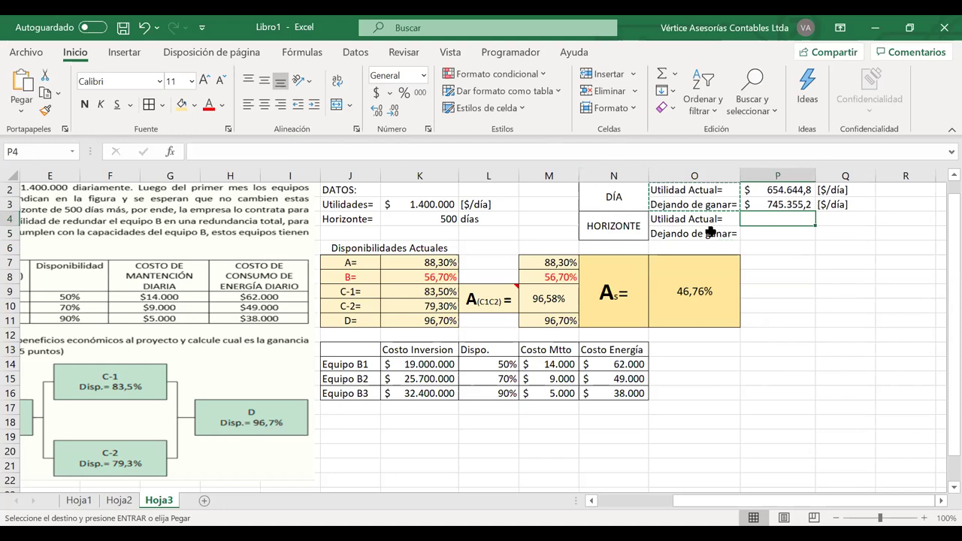
Apply all borders to the profit block O2:Q5.
left_click_drag(711, 233, 738, 226)
left_click(704, 188)
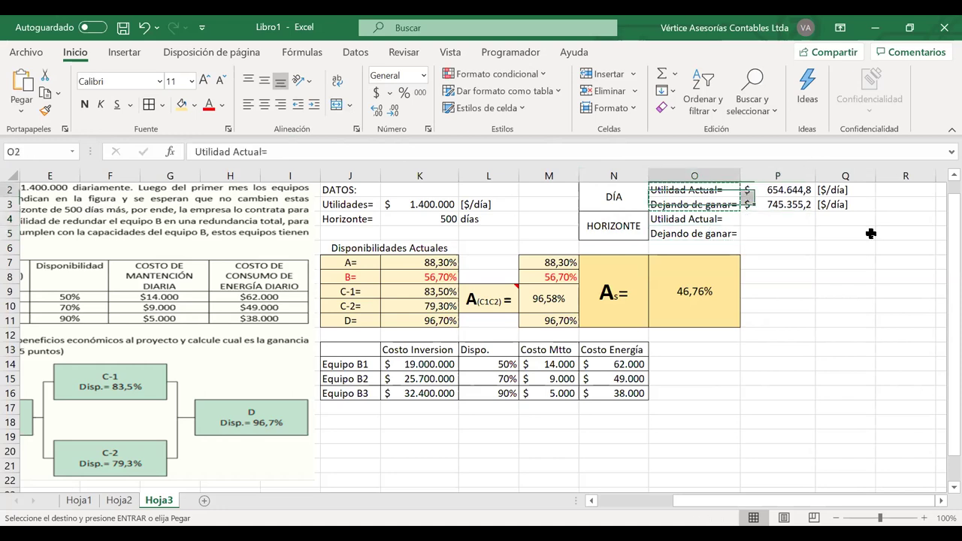
left_click(871, 233, "shift")
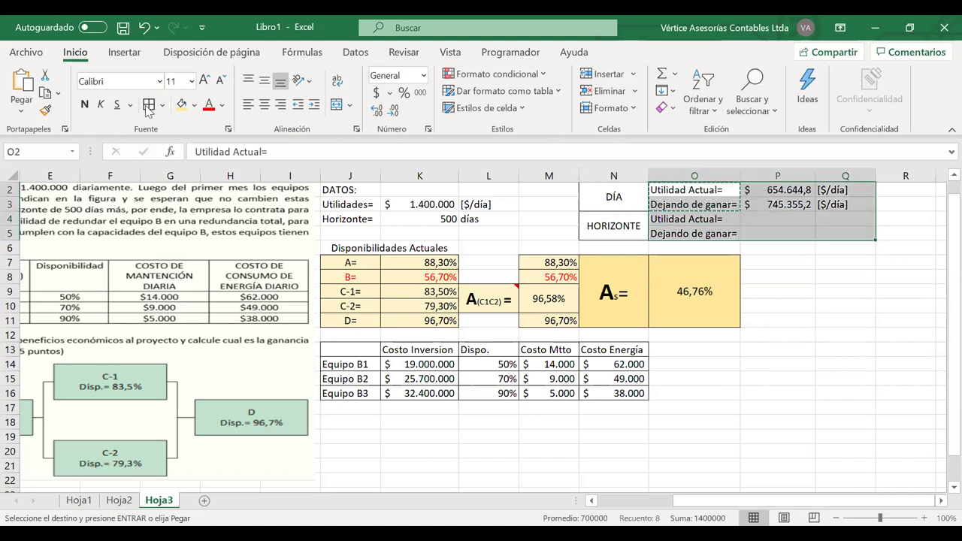
key("Return")
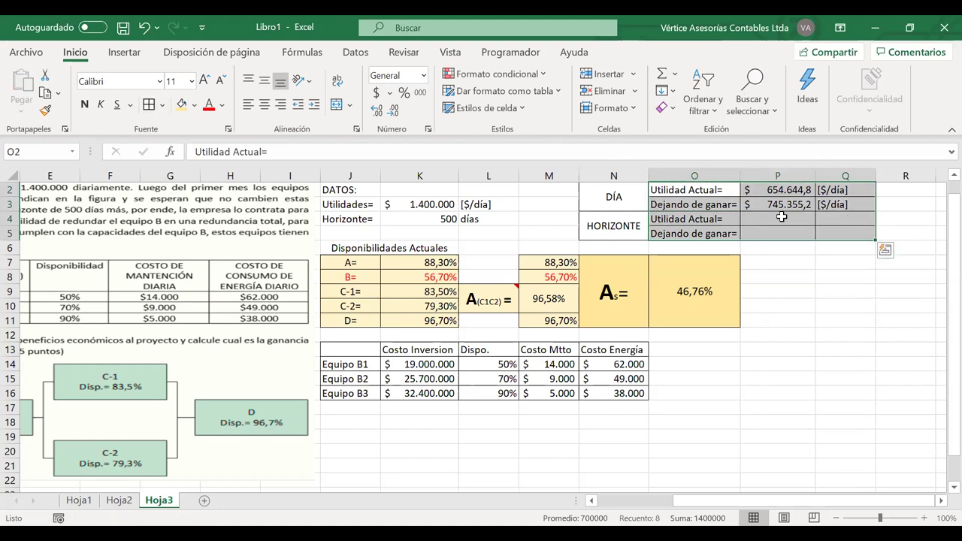
left_click(781, 217)
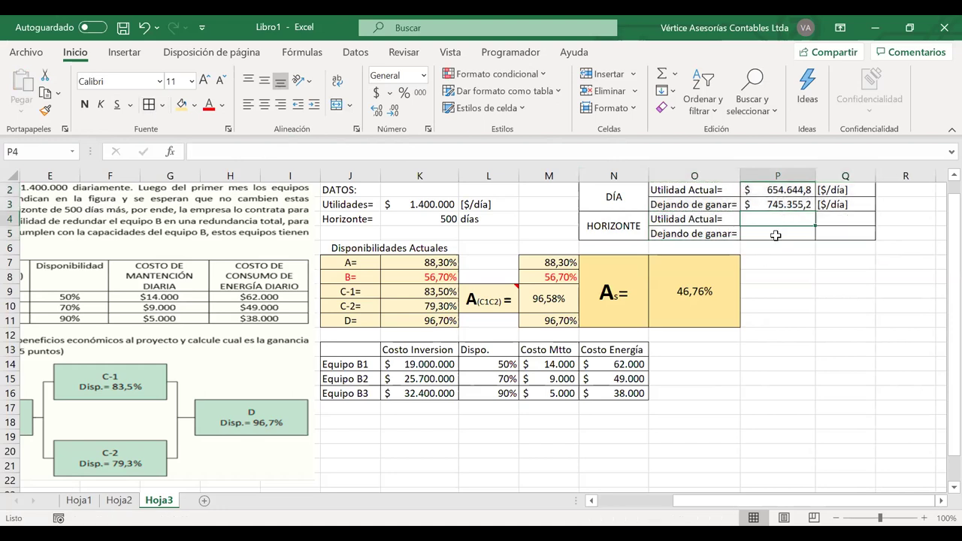
type("=")
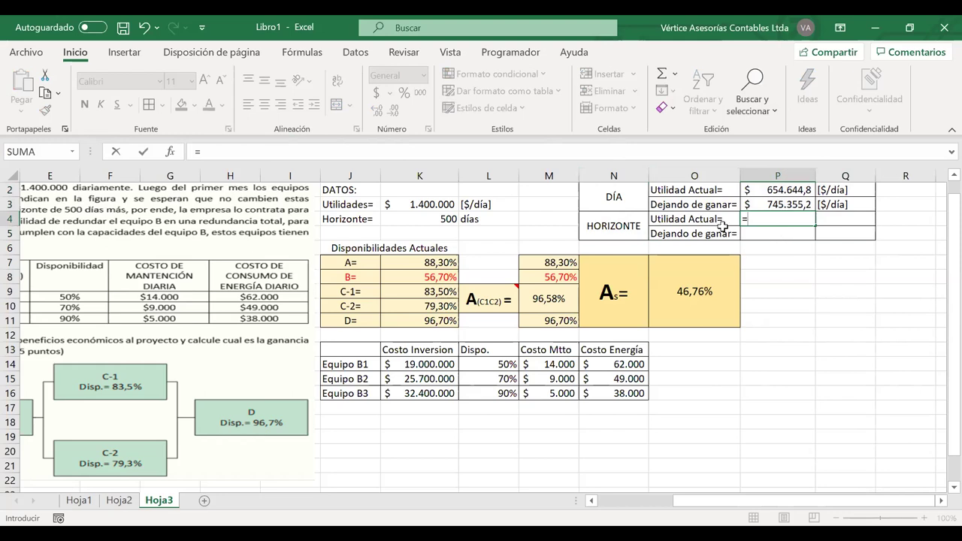
key("Escape")
Change the label in O4 to "Utilidad Final Proyecto=" and widen column O to fit it.
double_click(692, 219)
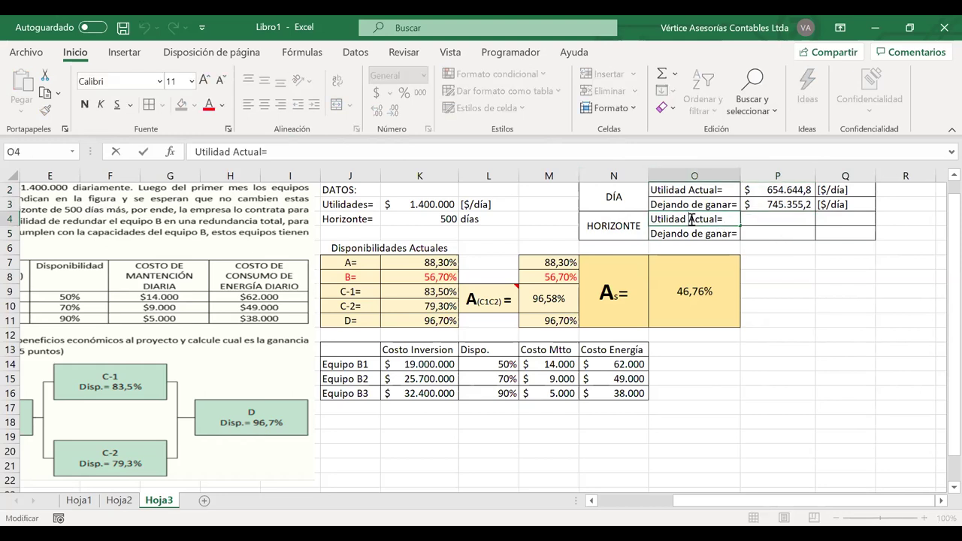
double_click(707, 220)
type("fIN")
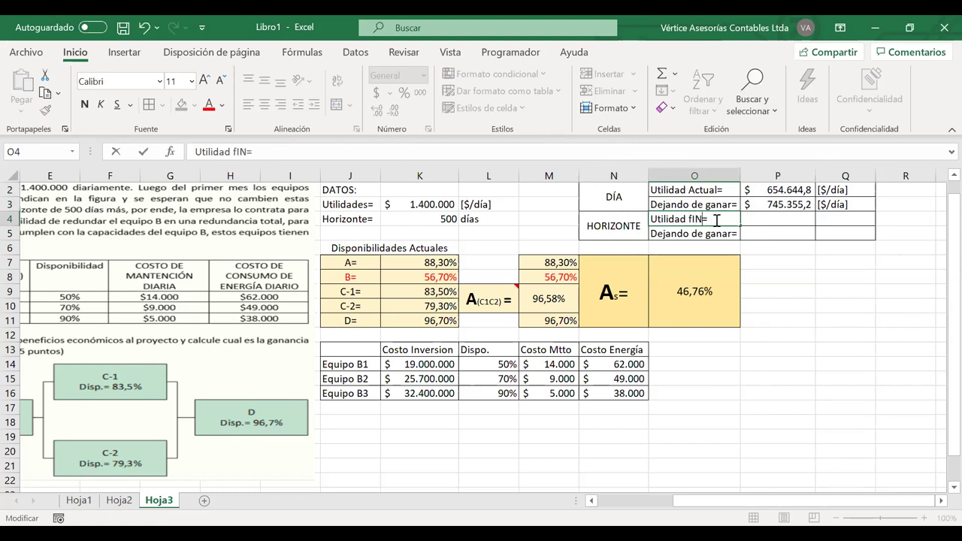
key("BackSpace")
key("BackSpace")
key("BackSpace")
type("Final Pro")
type("yecci")
key("BackSpace")
key("BackSpace")
key("BackSpace")
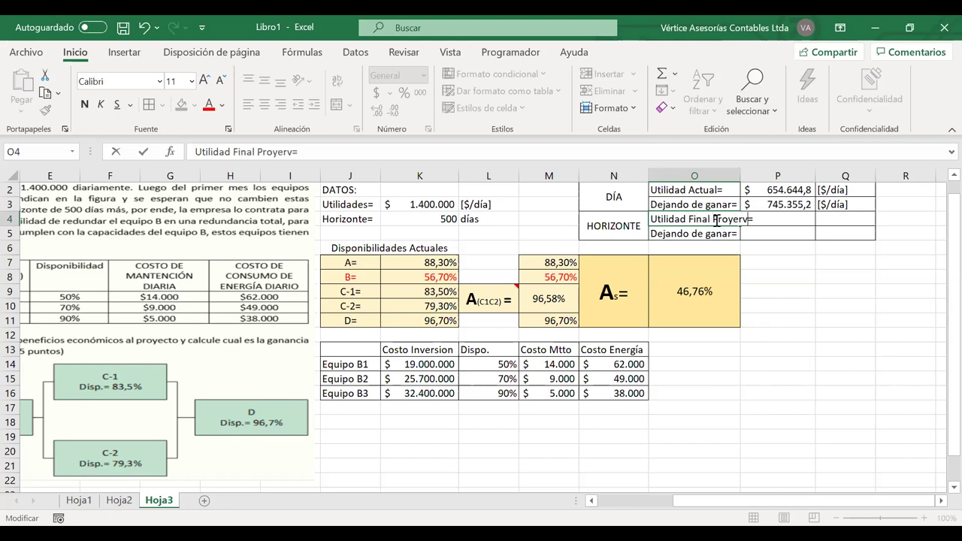
type("cto")
key("Return")
double_click(743, 179)
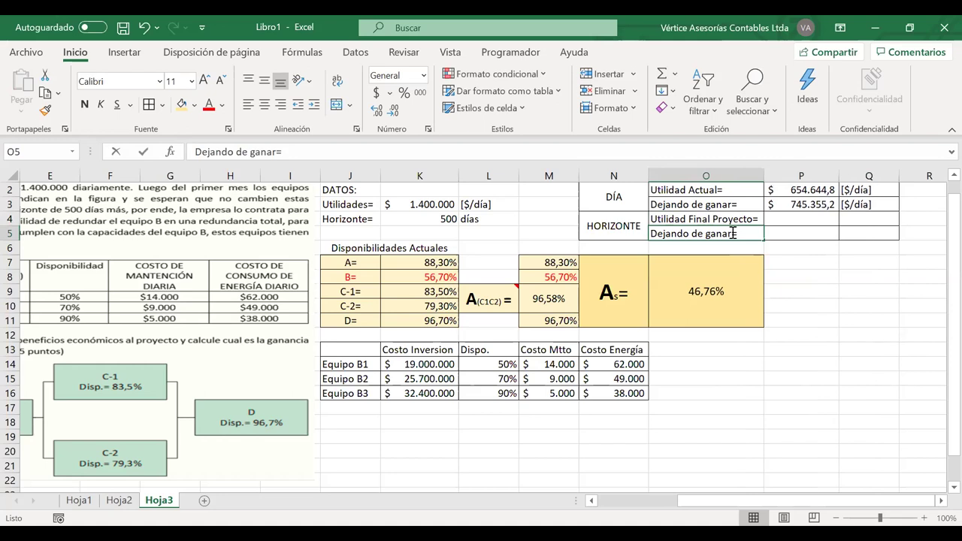
Change the label in O5 to "Dejando de ganar Proy.=".
double_click(732, 233)
type("Prro")
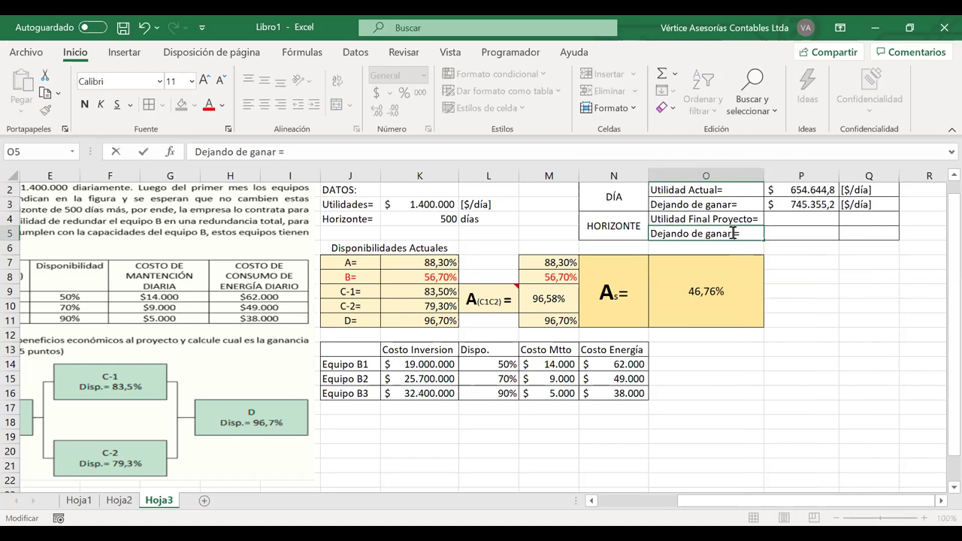
key("BackSpace")
key("BackSpace")
key("BackSpace")
type("o=")
type("y")
type(".")
left_click(818, 247)
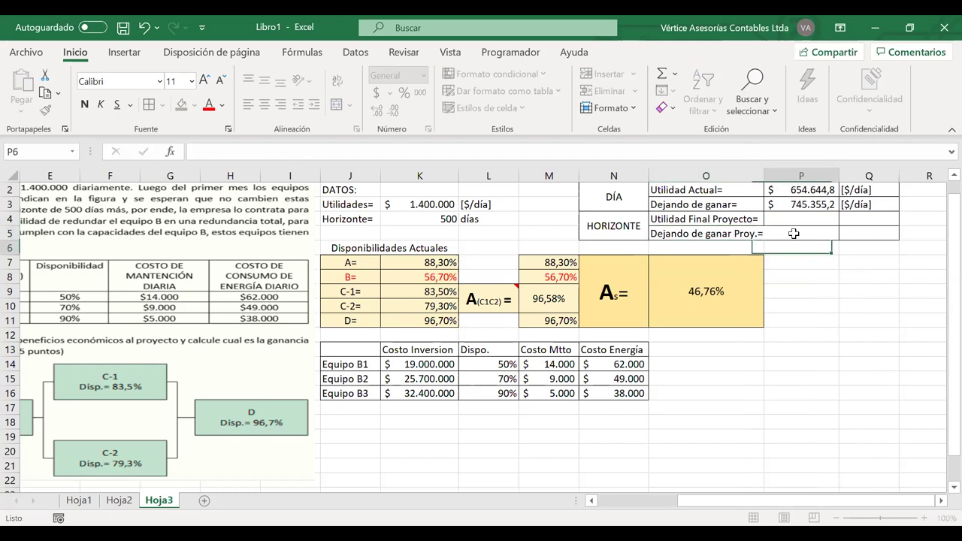
Calculate the final project profit in P4 with the formula =P2*K4, multiplying current daily profit by the horizon.
left_click(788, 218)
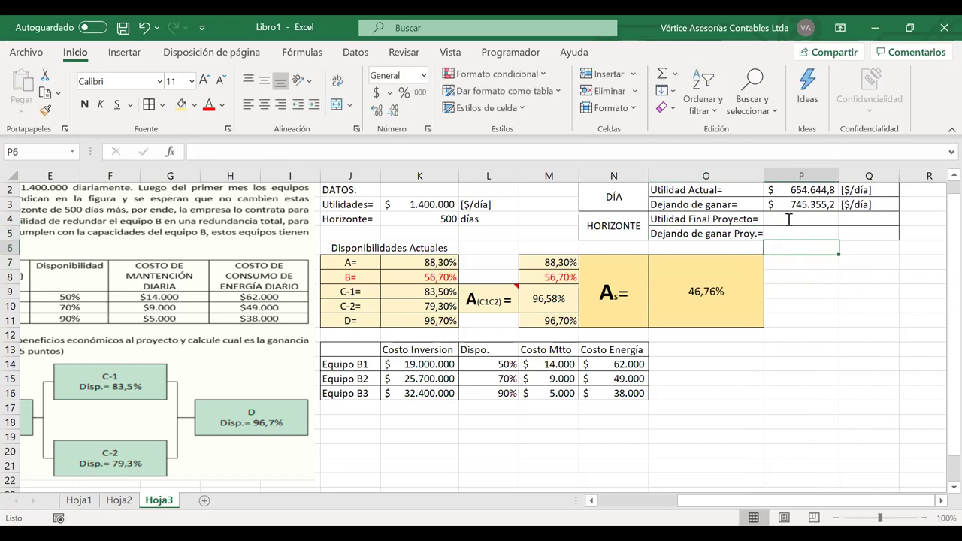
type("=")
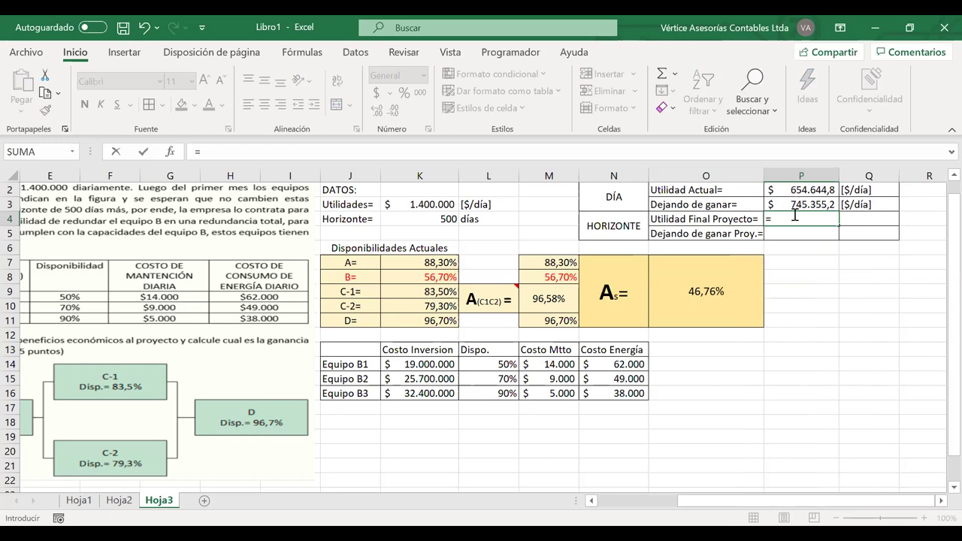
key("Up")
key("Up")
type("*")
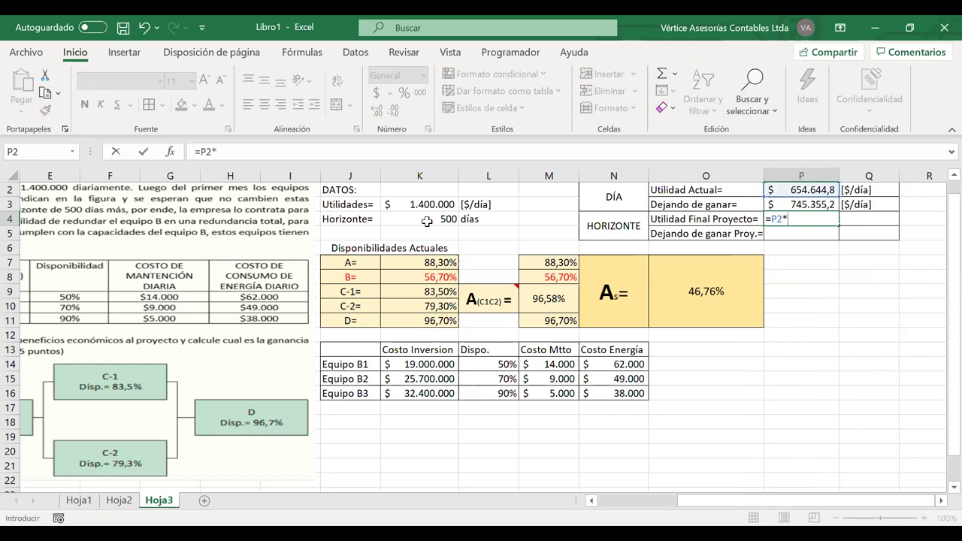
key("Left")
key("Left")
key("Left")
key("Left")
key("Left")
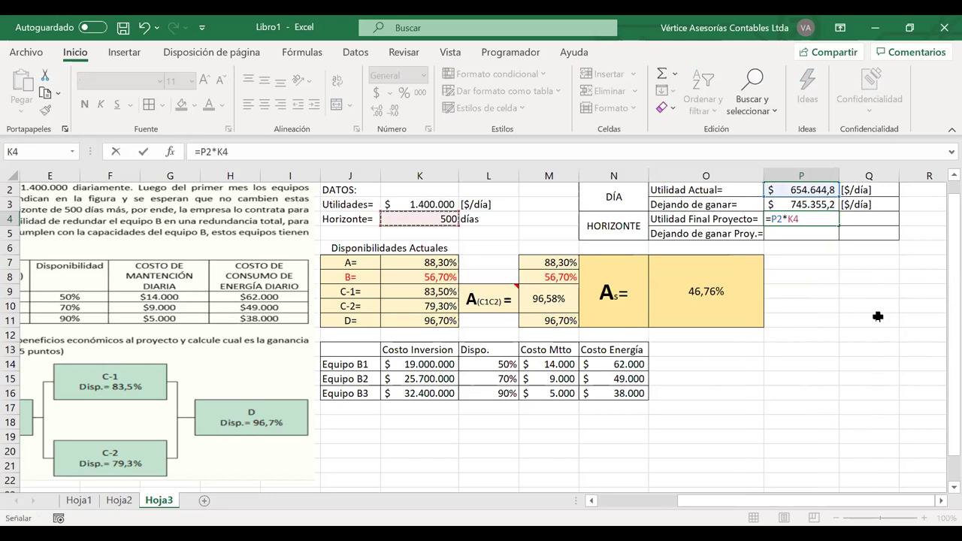
key("Return")
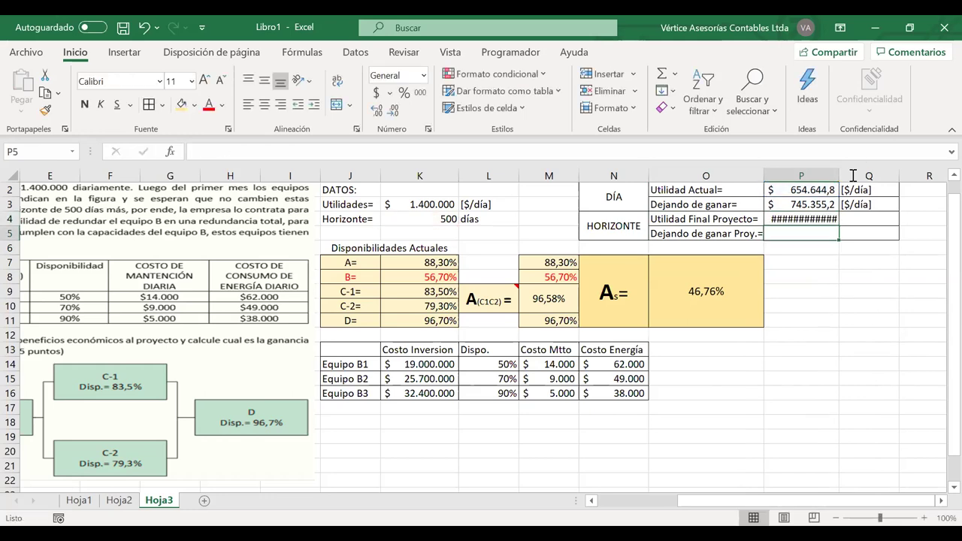
Widen column P so that the full project profit amount fits.
key("alt+h")
key("o")
key("i")
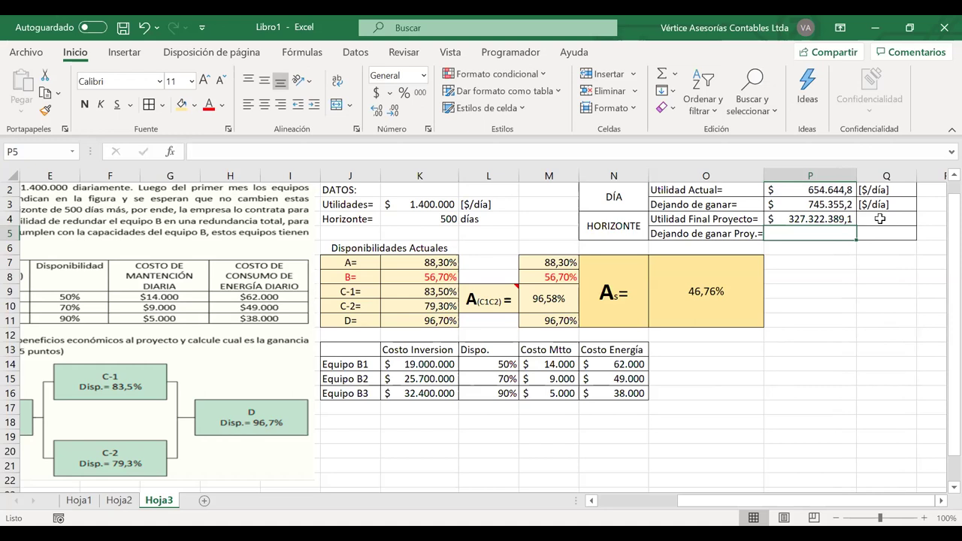
Calculate the profit forgone over the project in P5 with the formula =P3*K4.
left_click(879, 219)
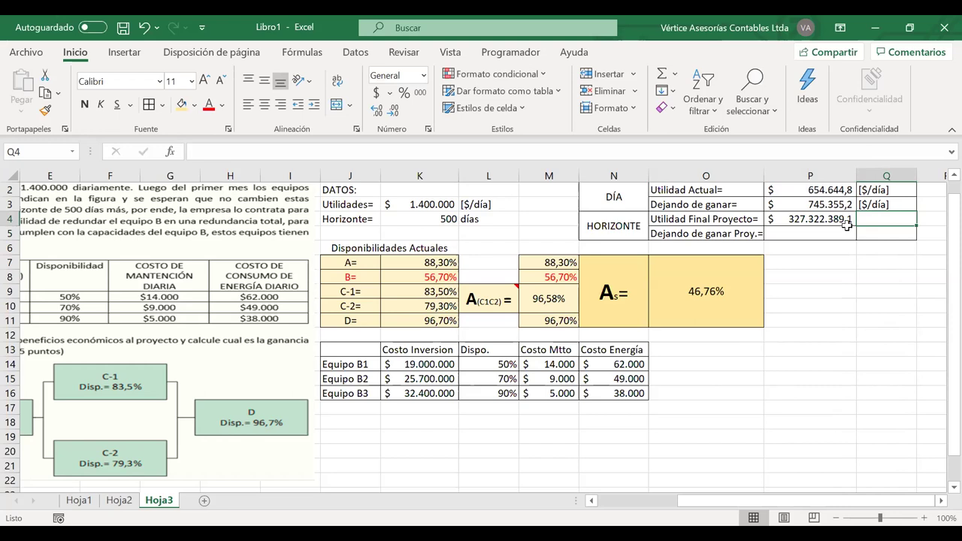
left_click(772, 219)
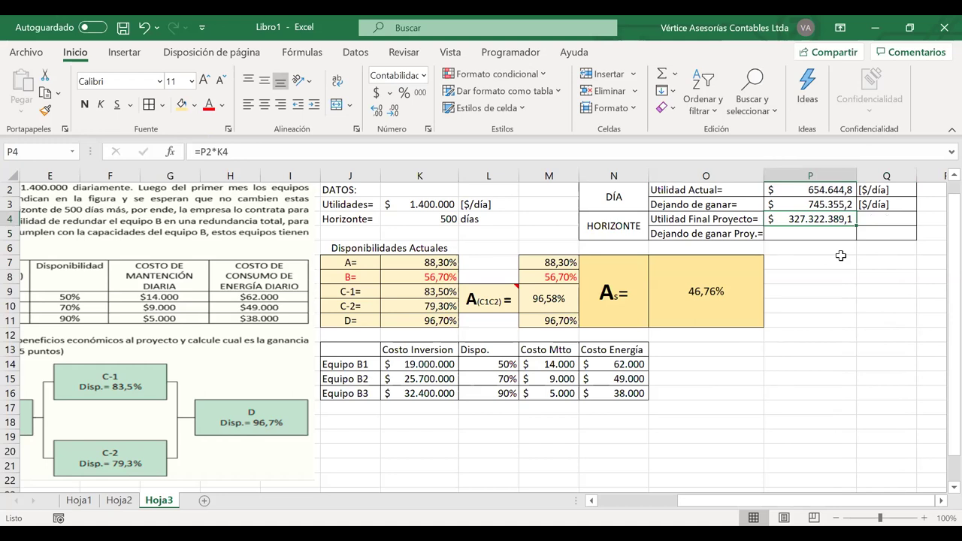
key("Down")
type("=")
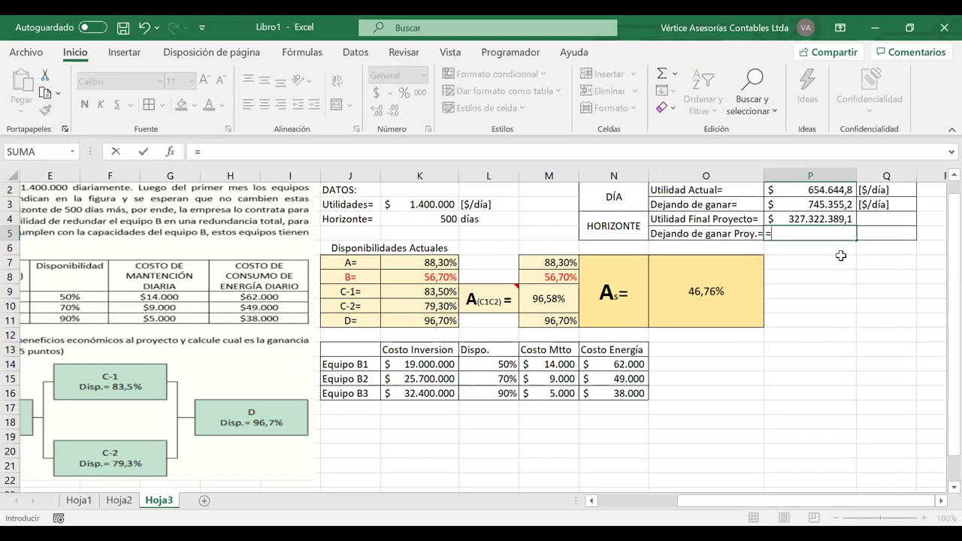
left_click(794, 204)
type("*")
left_click(439, 216)
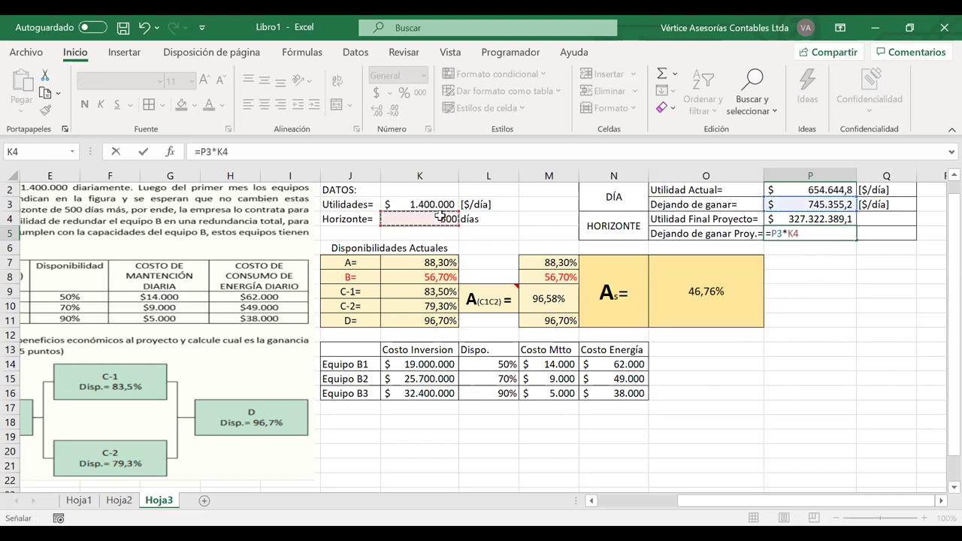
key("Return")
Fill the forgone project profit label and amount in O5:P5 with light orange.
left_click_drag(715, 234, 848, 236)
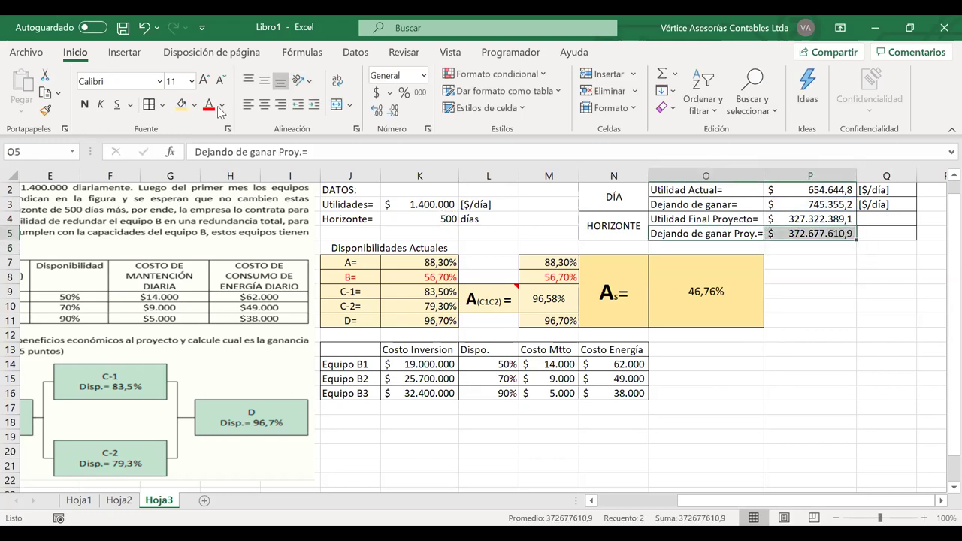
left_click(195, 106)
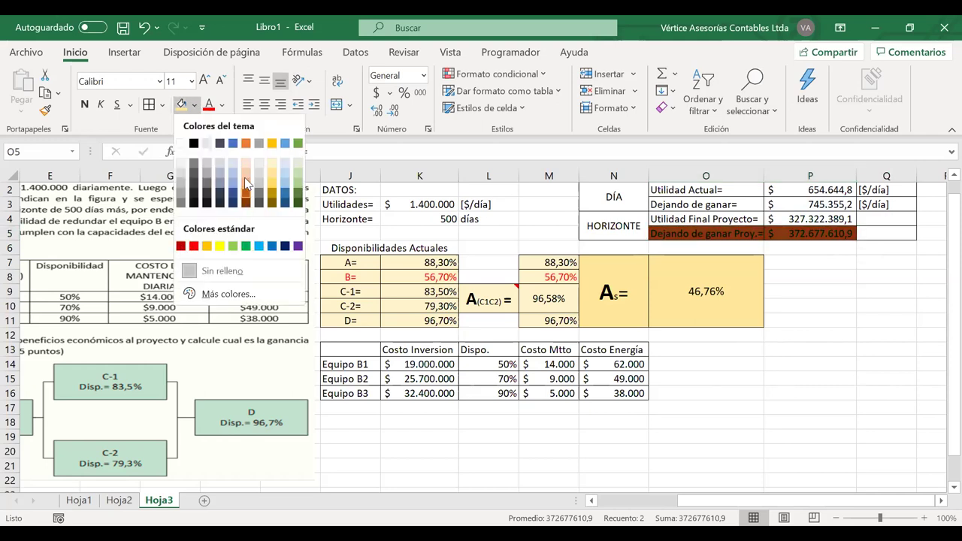
left_click(859, 292)
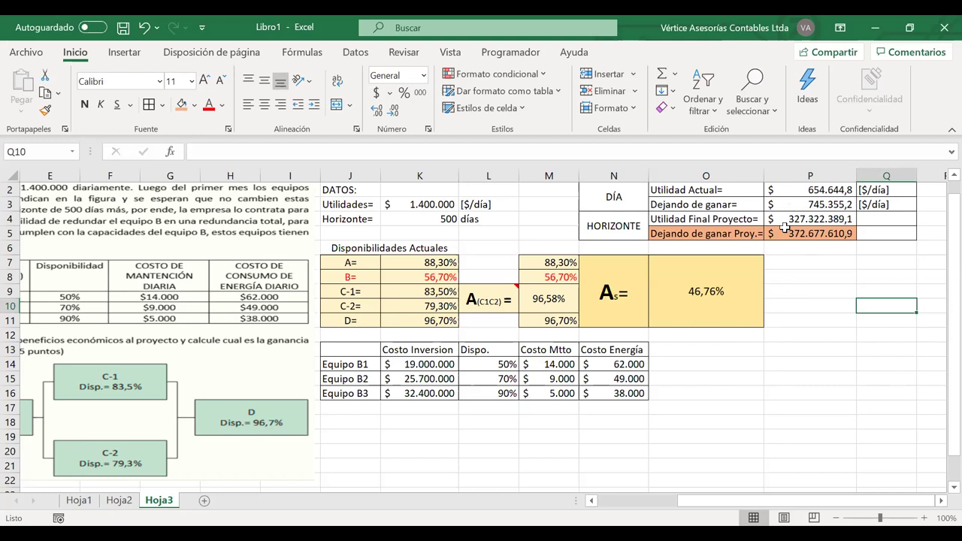
Try changing the availability of A in K7 to 98% to test the linked calculations, and undo the change.
left_click(845, 219)
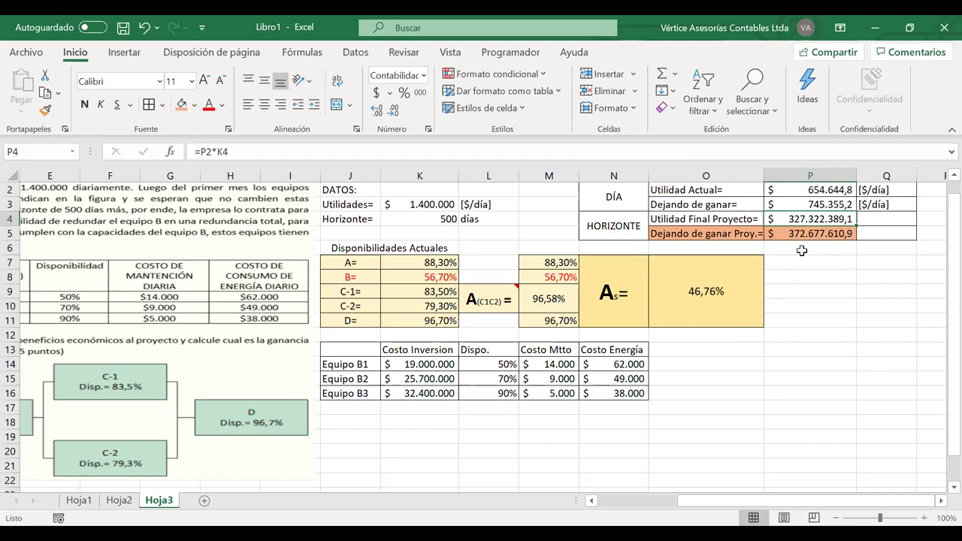
left_click(693, 290)
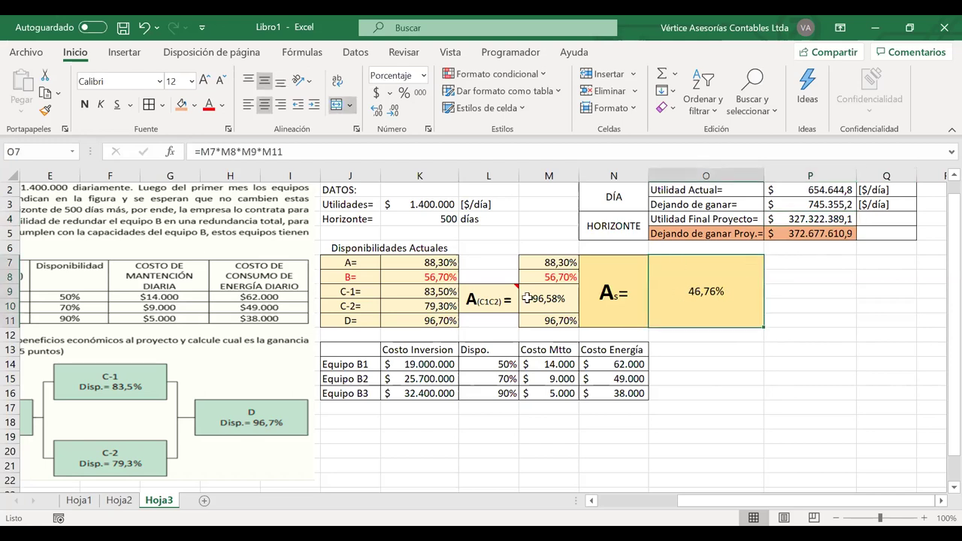
left_click(422, 264)
mouse_move(459, 298)
type("98")
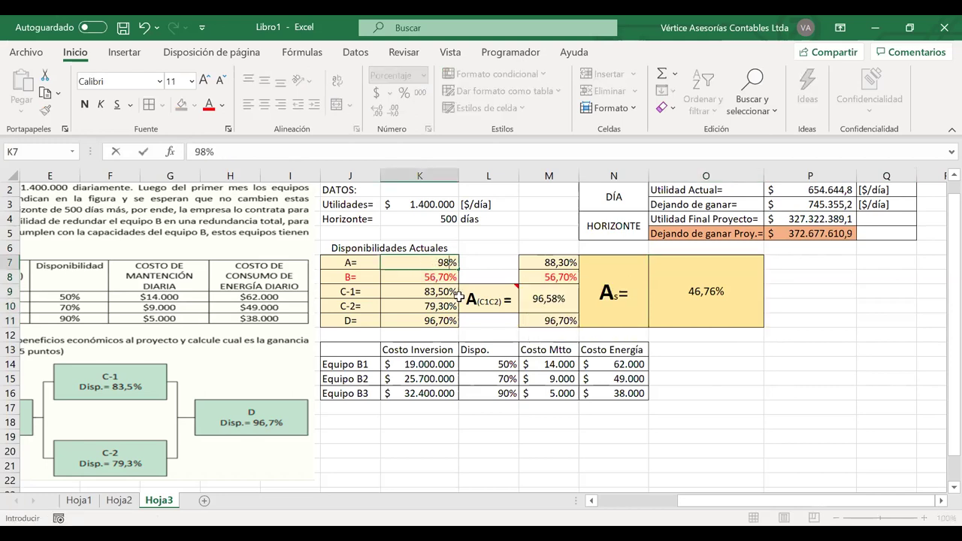
key("Return")
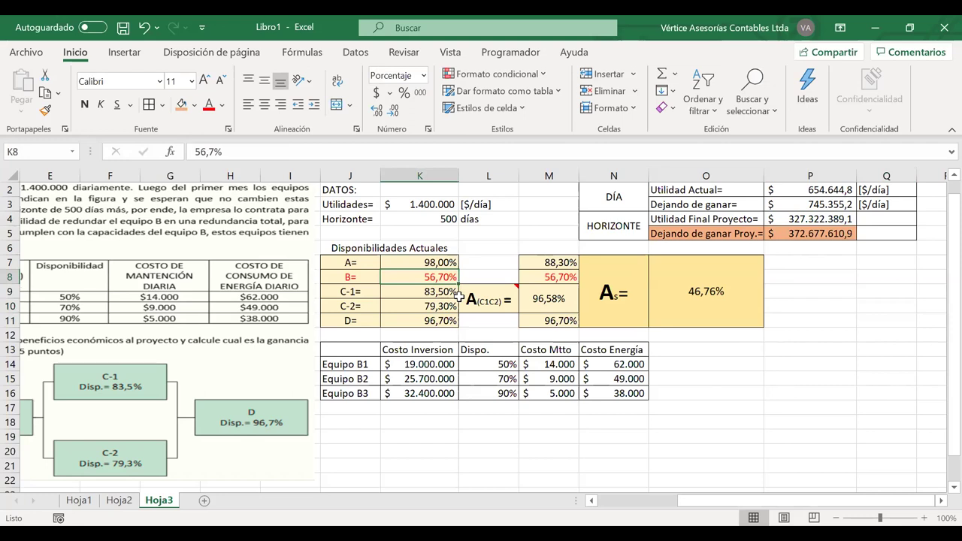
key("ctrl+z")
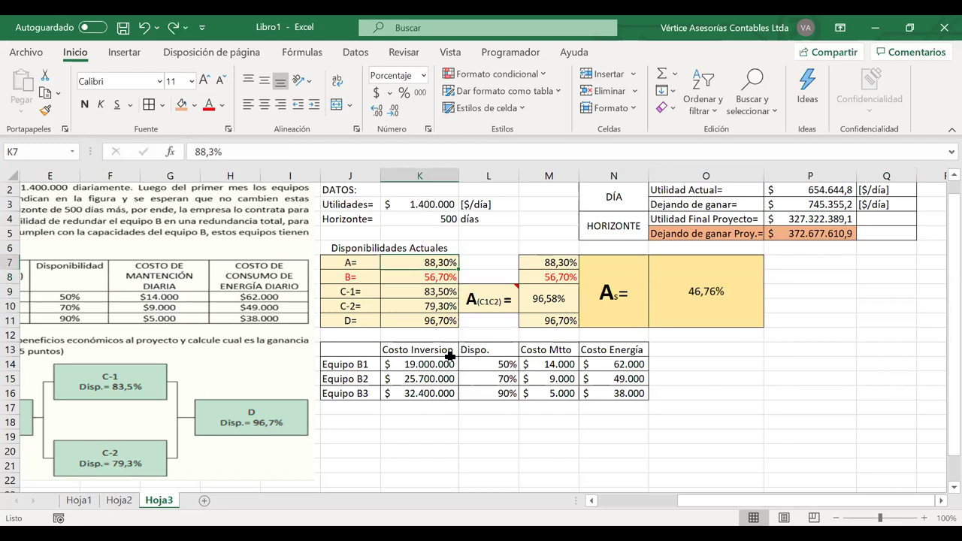
Link the availability of A in M7 to the source value with the formula =K7.
left_click(544, 262)
type("=")
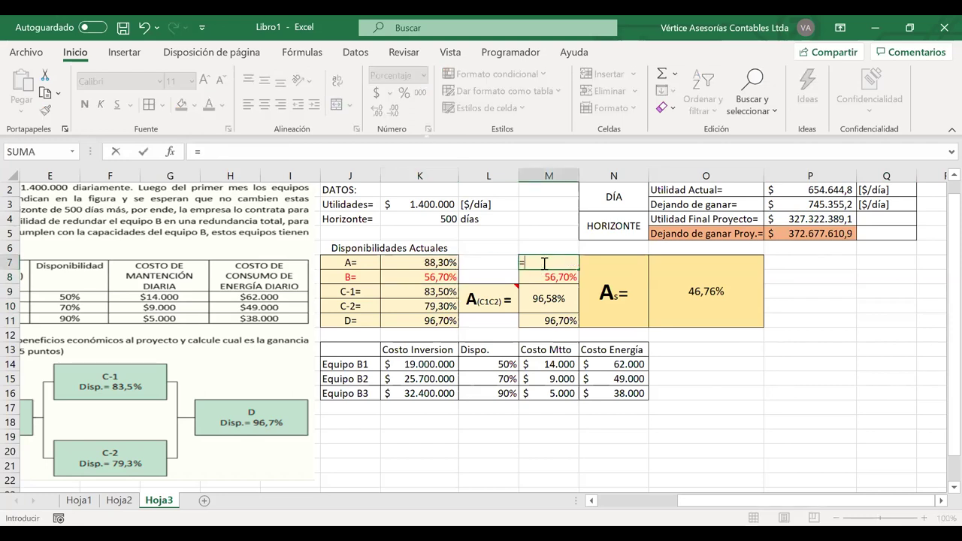
left_click(415, 262)
key("Return")
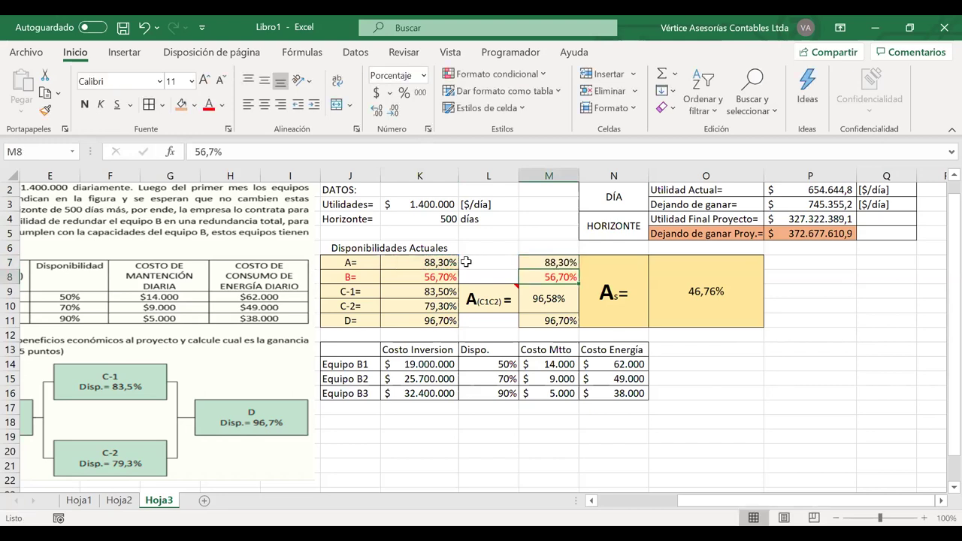
Link cell M8 to the B availability with =K8 and cell M11 to the D availability with =K11.
type("=")
left_click(436, 275)
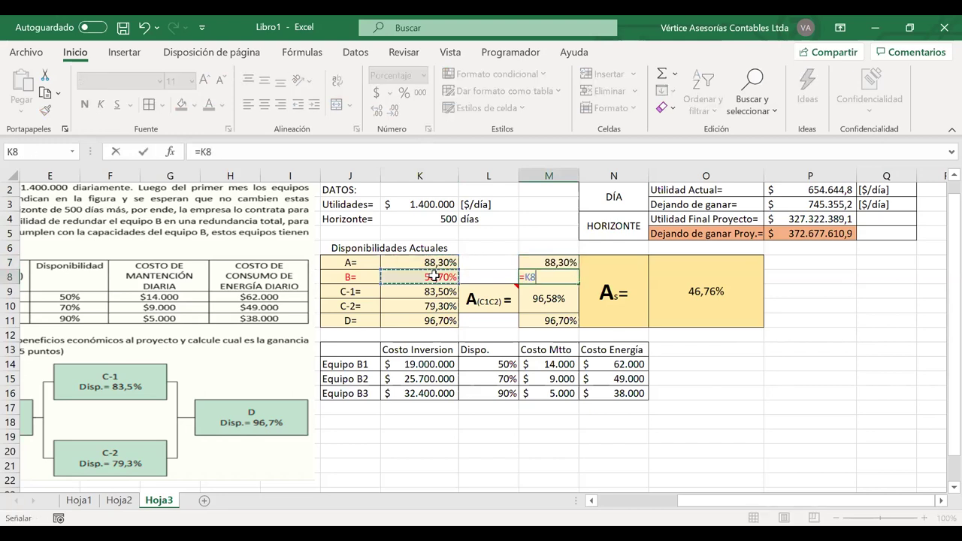
key("Return")
left_click(546, 320)
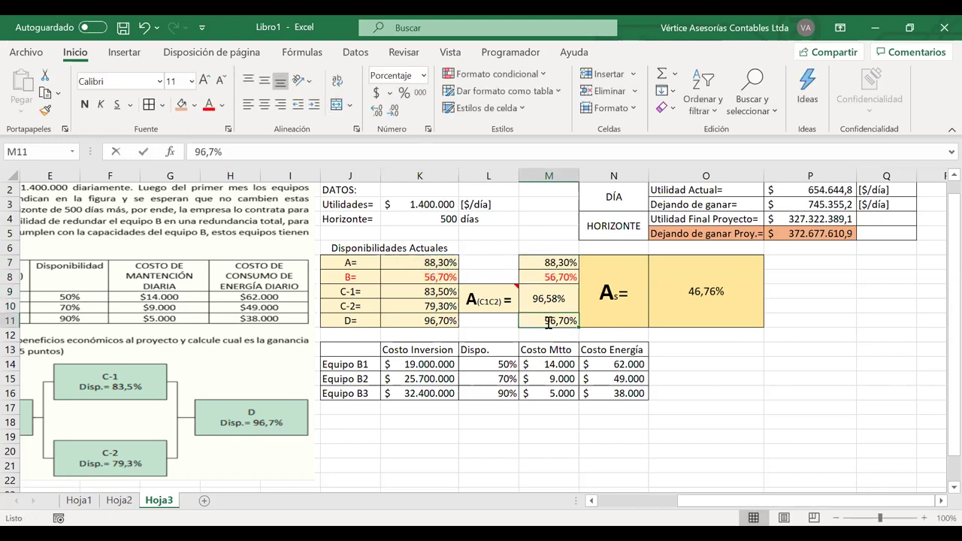
type("=")
left_click(423, 323)
key("Return")
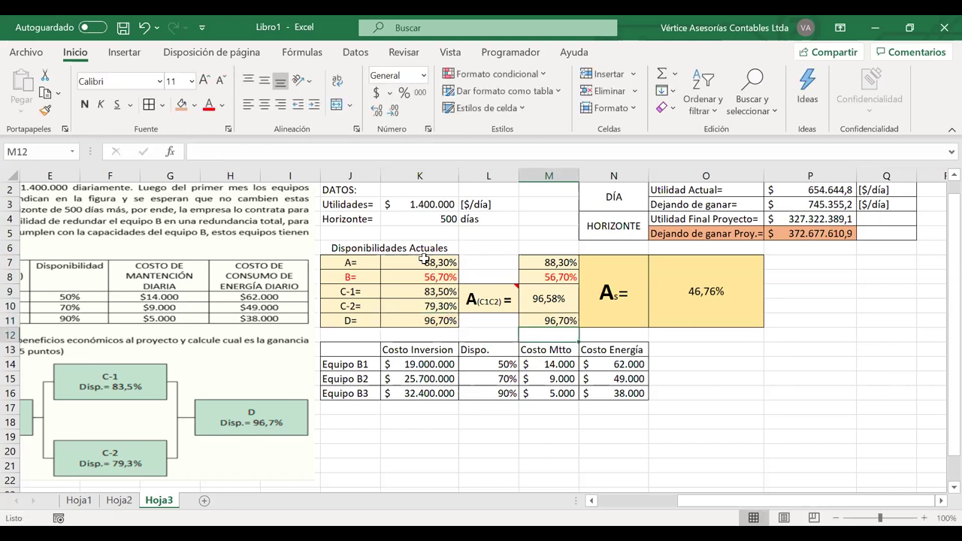
Try an availability of 98,3% for A in K7 to test the linked formulas, and undo the change.
left_click(425, 261)
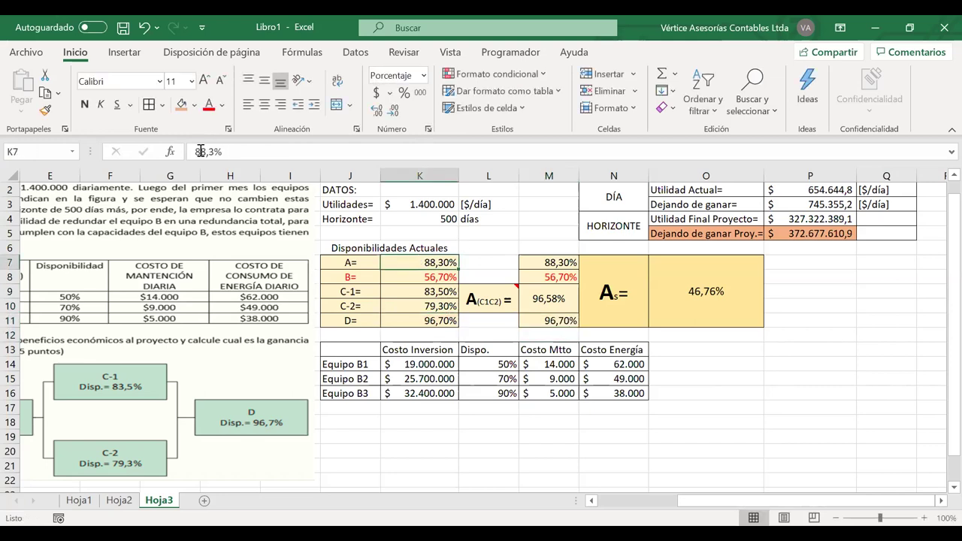
left_click_drag(200, 151, 192, 151)
type("9")
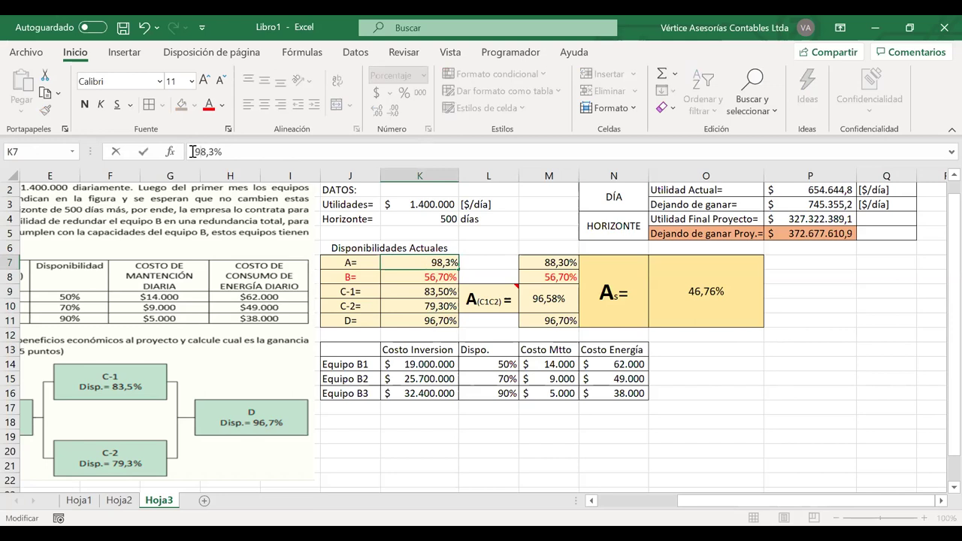
key("Return")
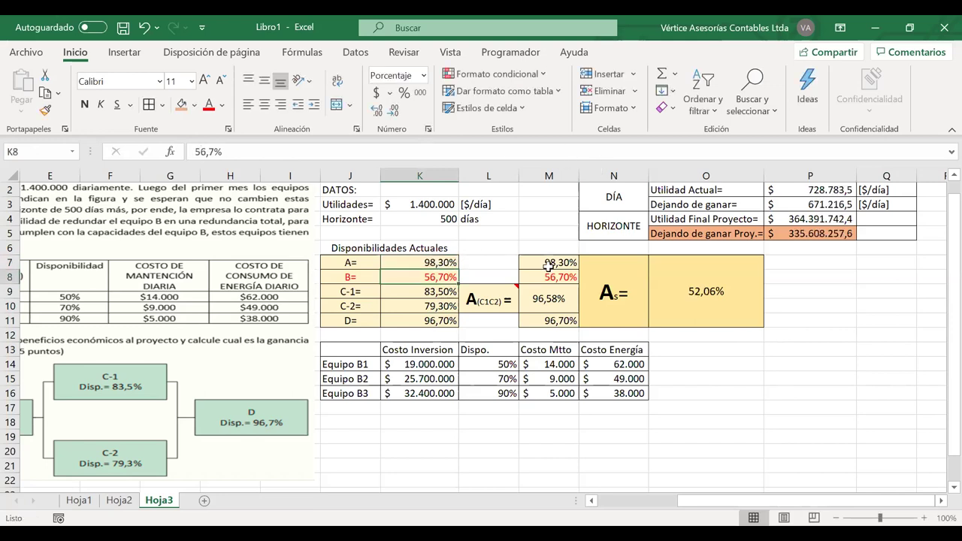
key("ctrl+z")
Try an availability of 86,7% for B in K8 to test the effect on profits, and undo the change.
double_click(407, 277)
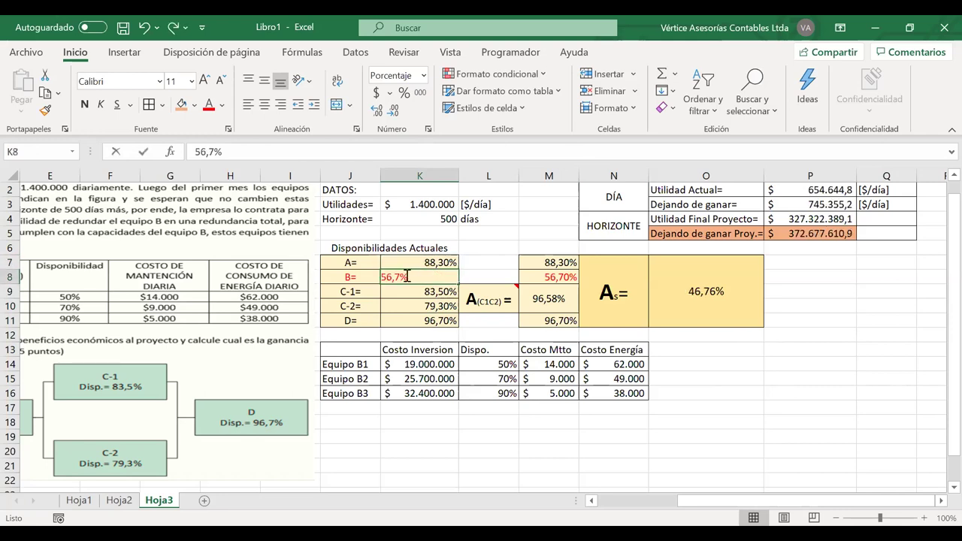
left_click(381, 276)
key("Delete")
type("8")
key("Return")
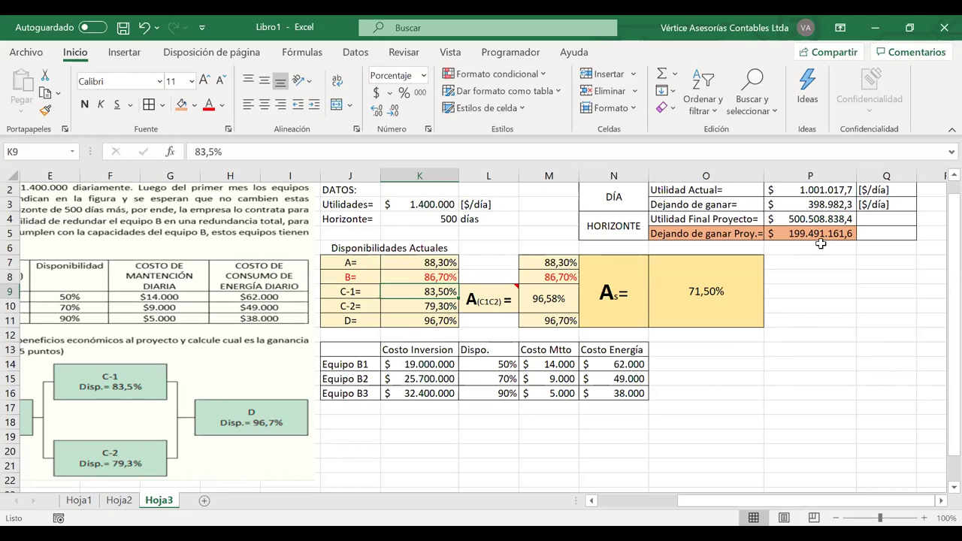
key("ctrl+z")
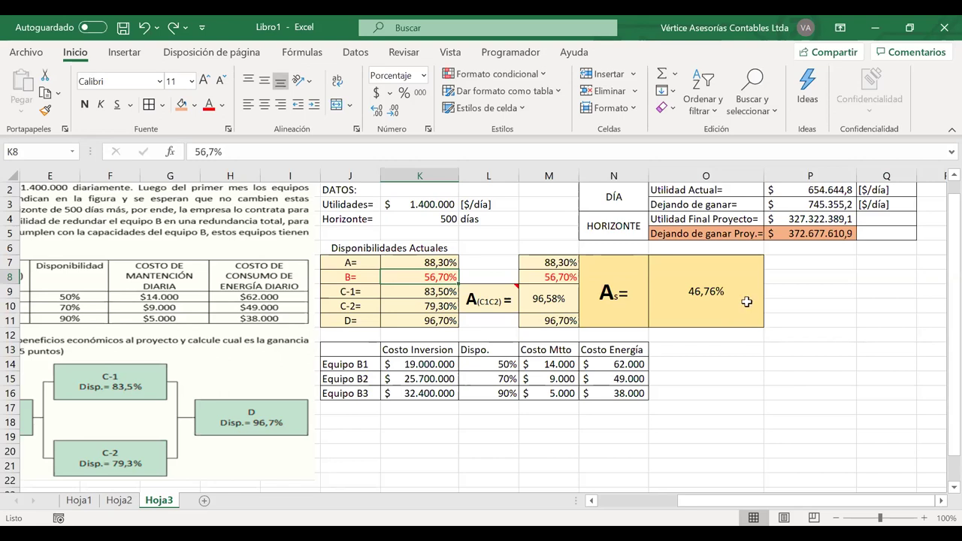
Copy the "Equipo B1" label from the equipment cost table into cell J18.
scroll(482, 313, "left", 1)
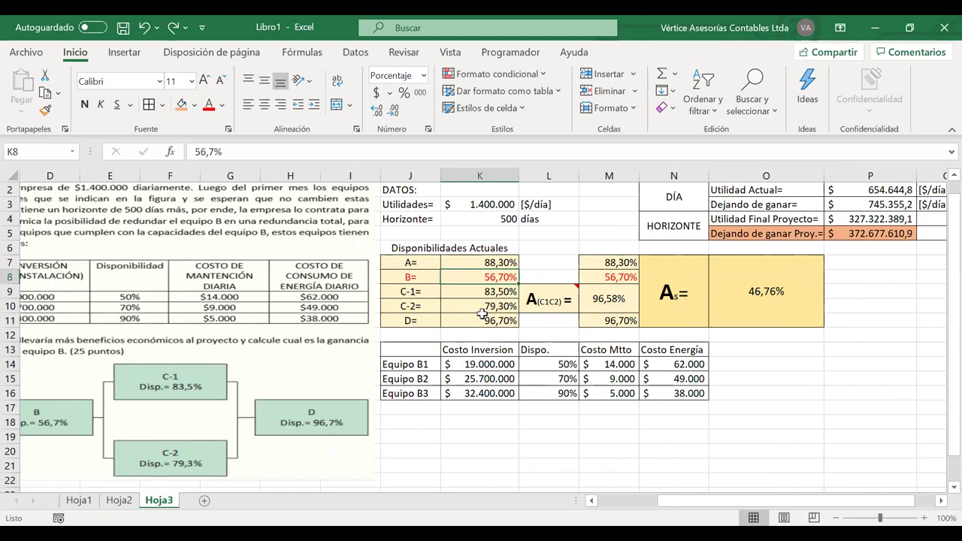
scroll(482, 313, "right", 1)
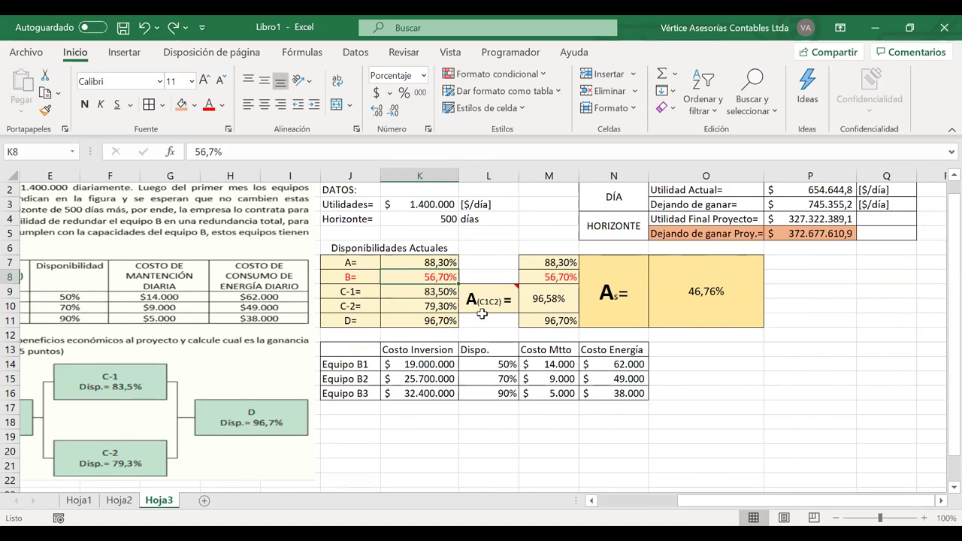
left_click_drag(363, 366, 643, 366)
left_click(361, 364)
key("ctrl+c")
left_click(367, 421)
key("ctrl+v")
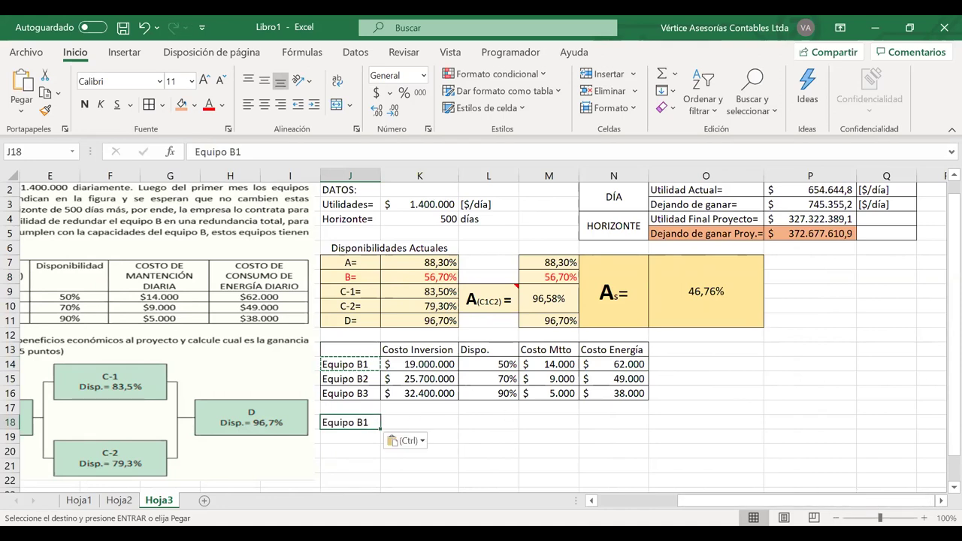
Copy the current availability block J7:O11 and paste only its formulas starting at J19, below the Equipo B1 label.
left_click(835, 518)
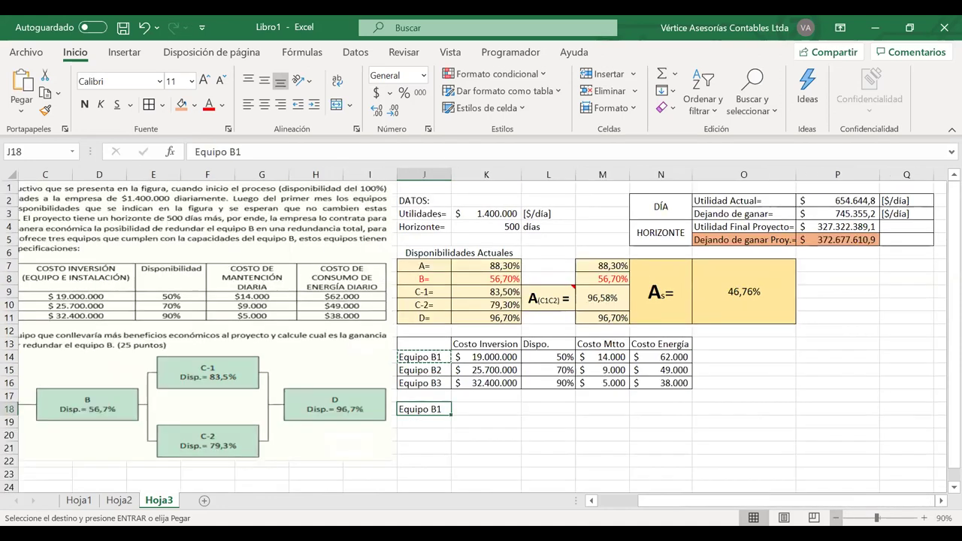
left_click(658, 445)
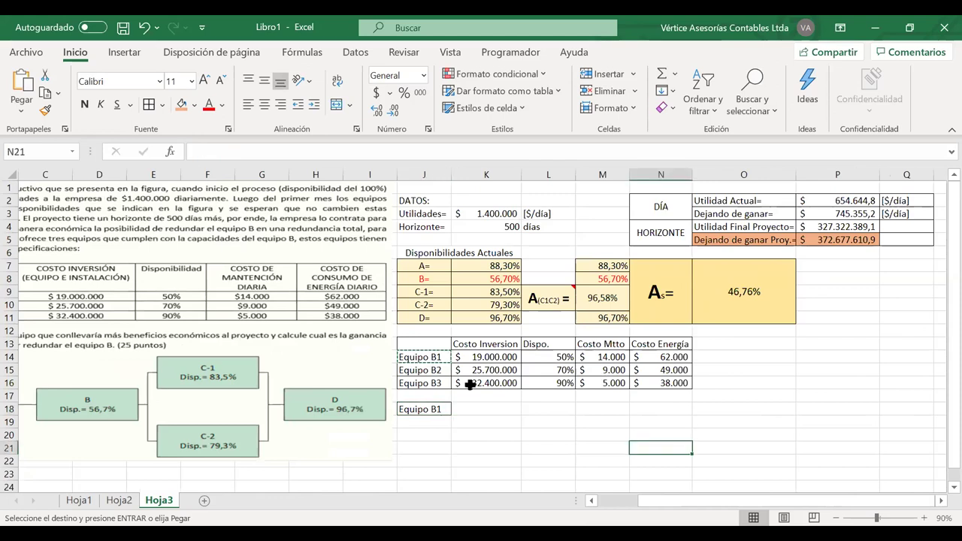
left_click(444, 423)
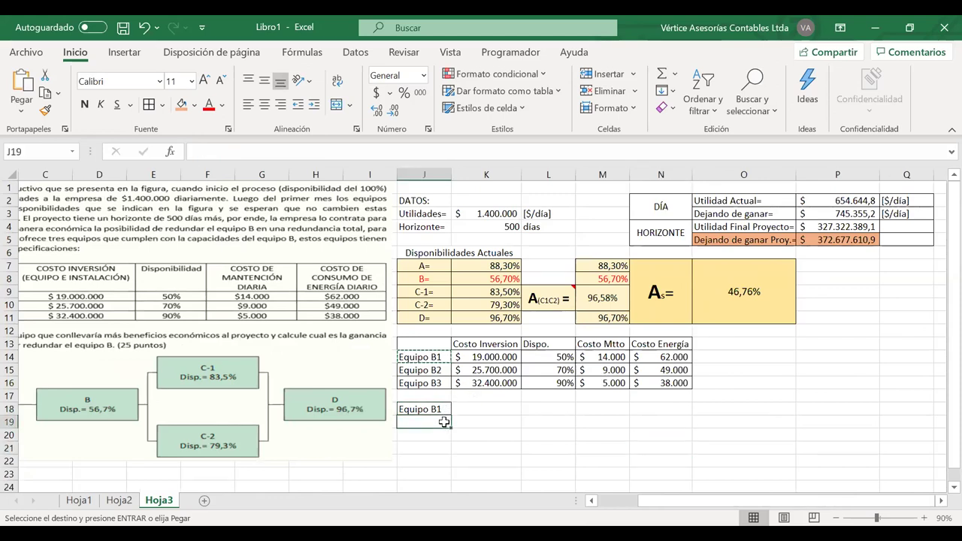
left_click(421, 269)
left_click_drag(476, 281, 493, 317)
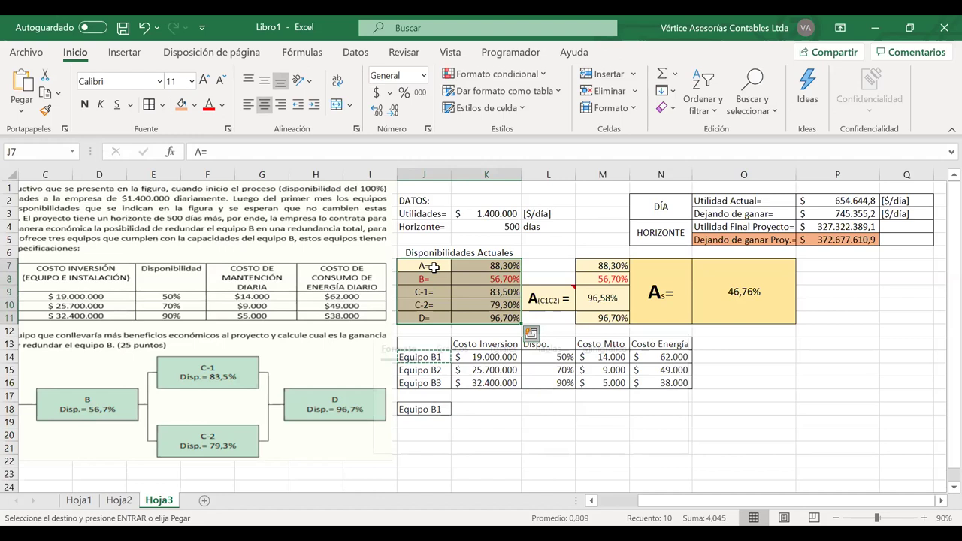
left_click_drag(434, 267, 723, 308)
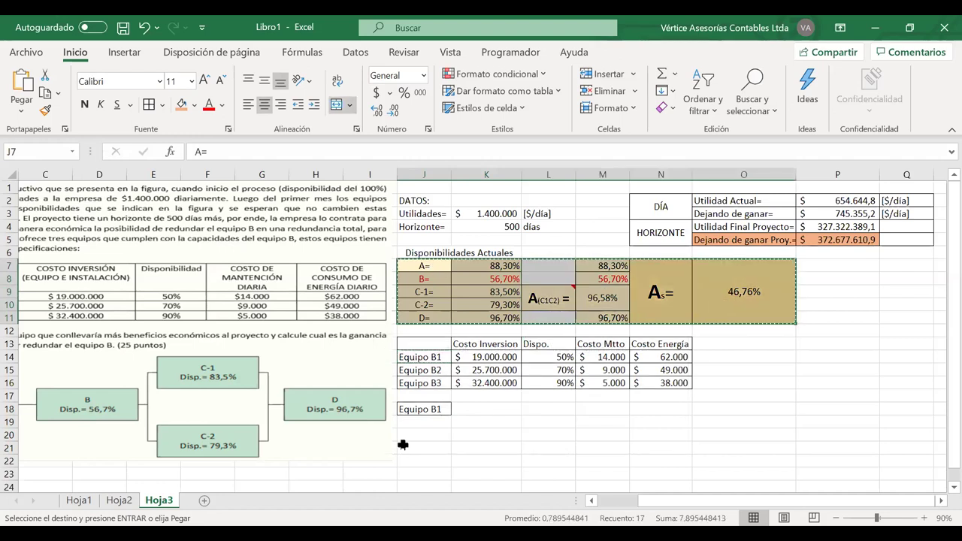
left_click(429, 425)
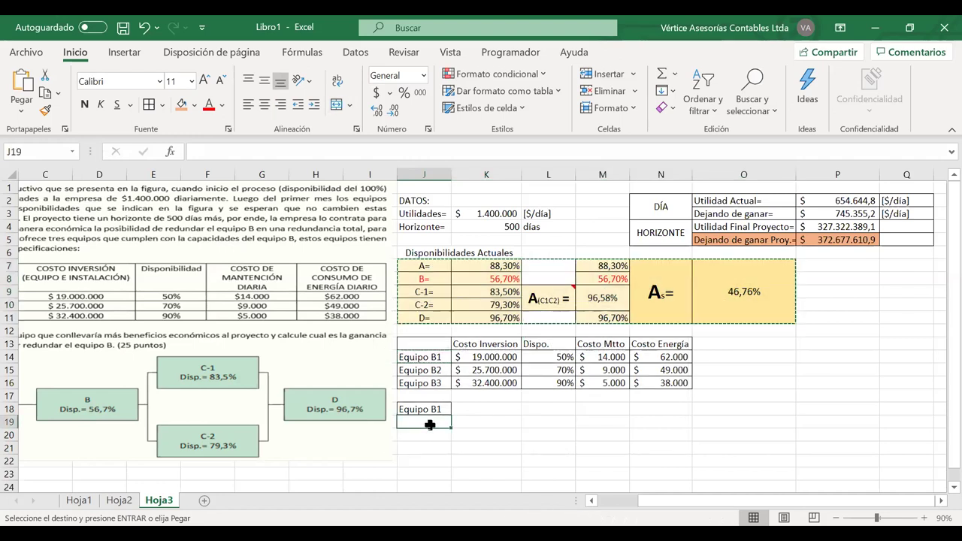
right_click(429, 424)
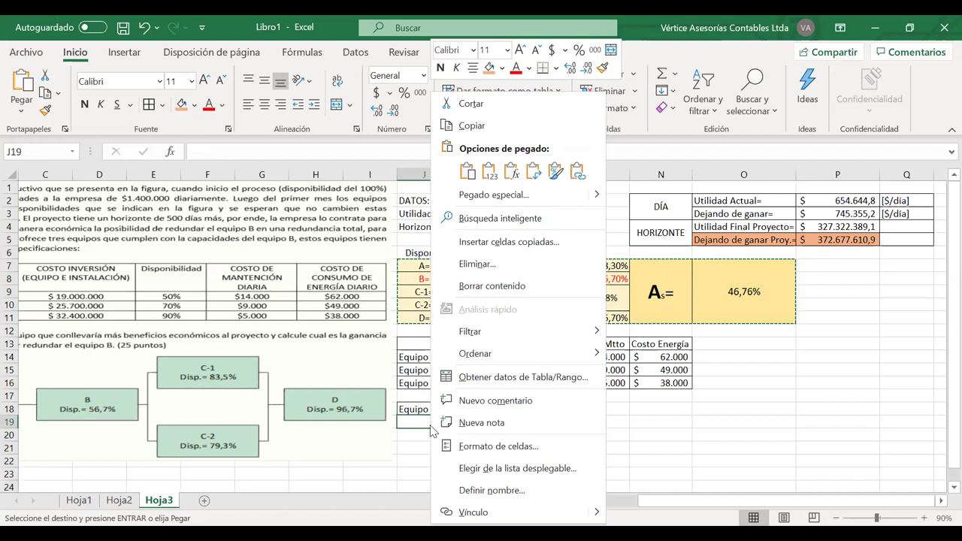
left_click(513, 180)
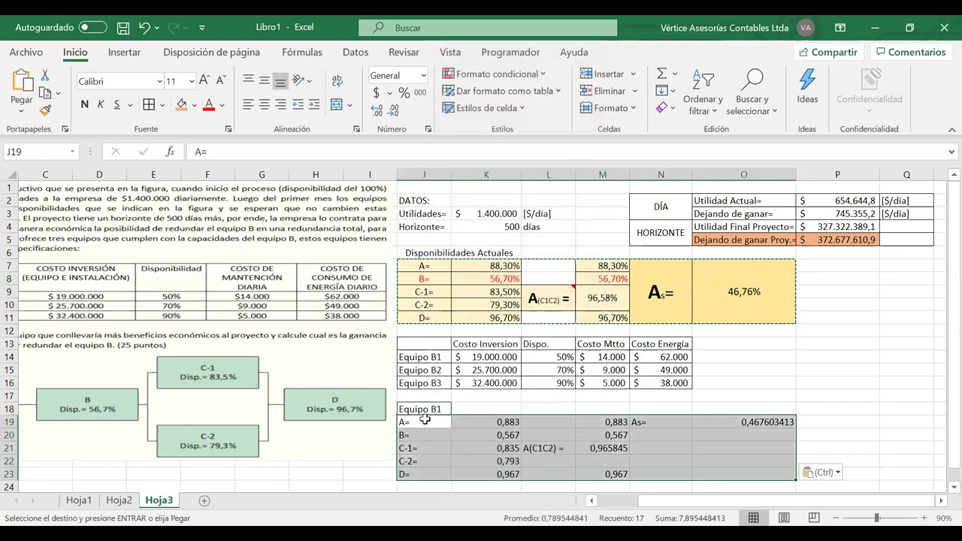
left_click_drag(419, 422, 744, 470)
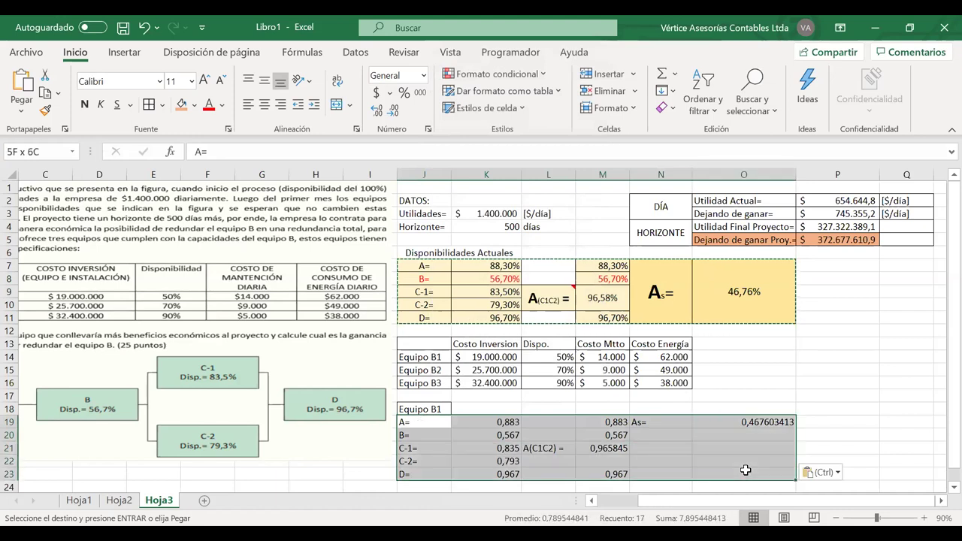
key("Escape")
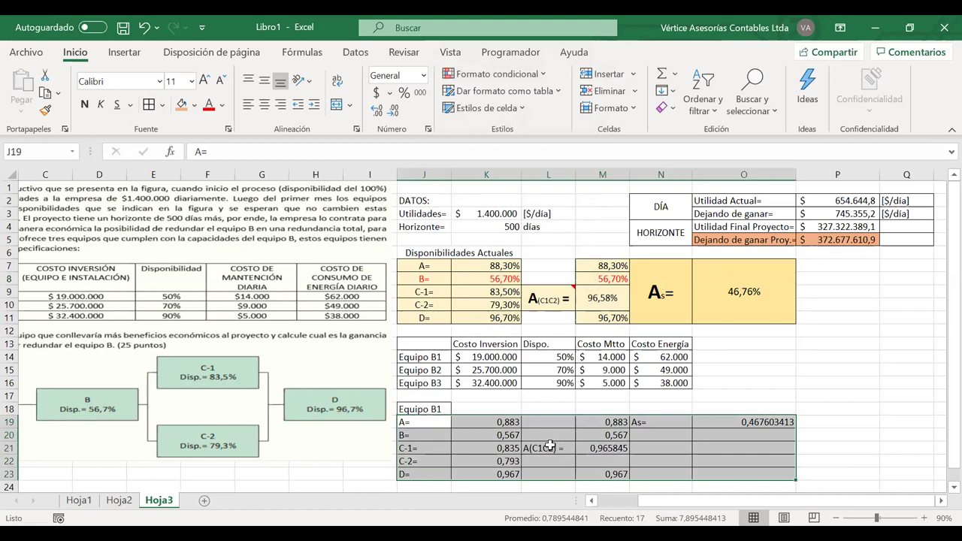
Merge and center the ranges L21:L22, M21:M22, N19:N23 and O19:O23 in the Equipo B1 block.
left_click_drag(555, 445, 549, 460)
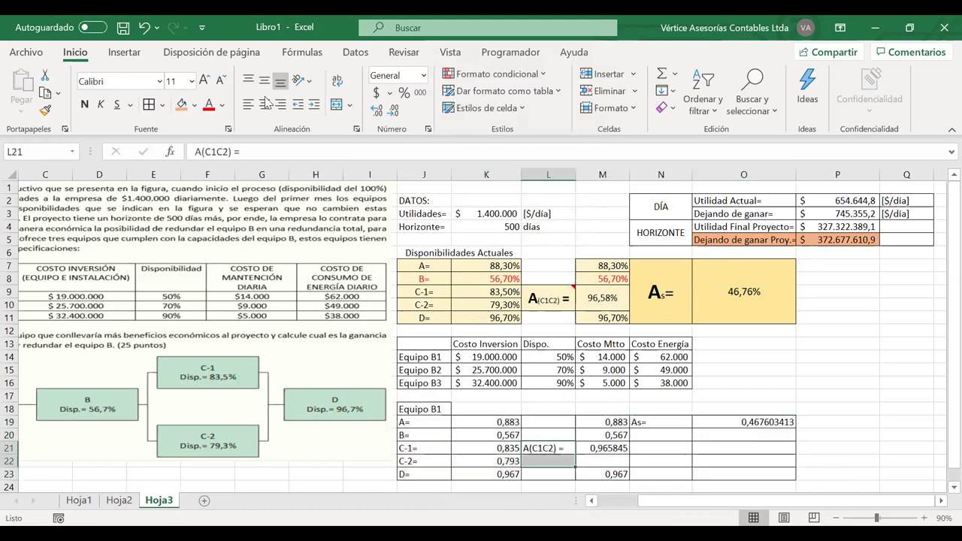
left_click(337, 102)
left_click_drag(592, 449, 594, 461)
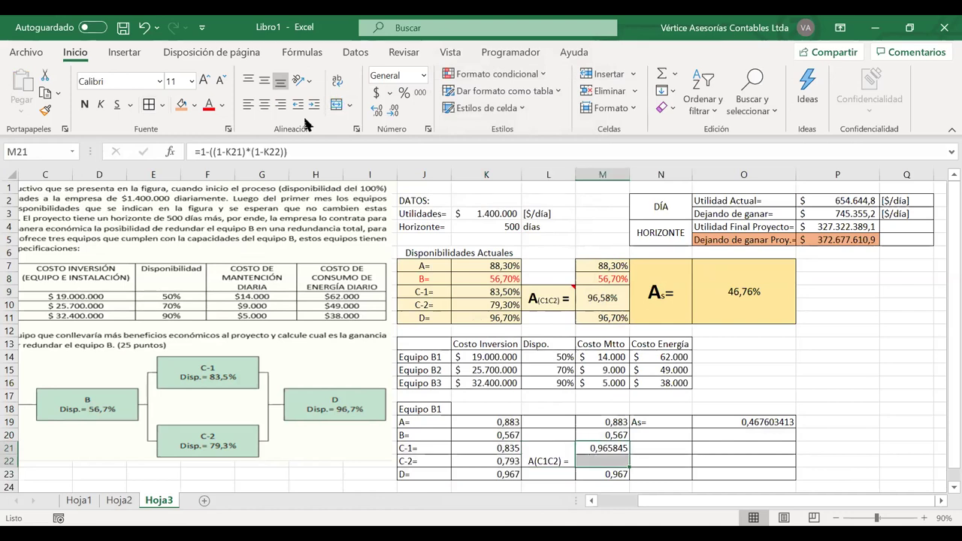
left_click(335, 107)
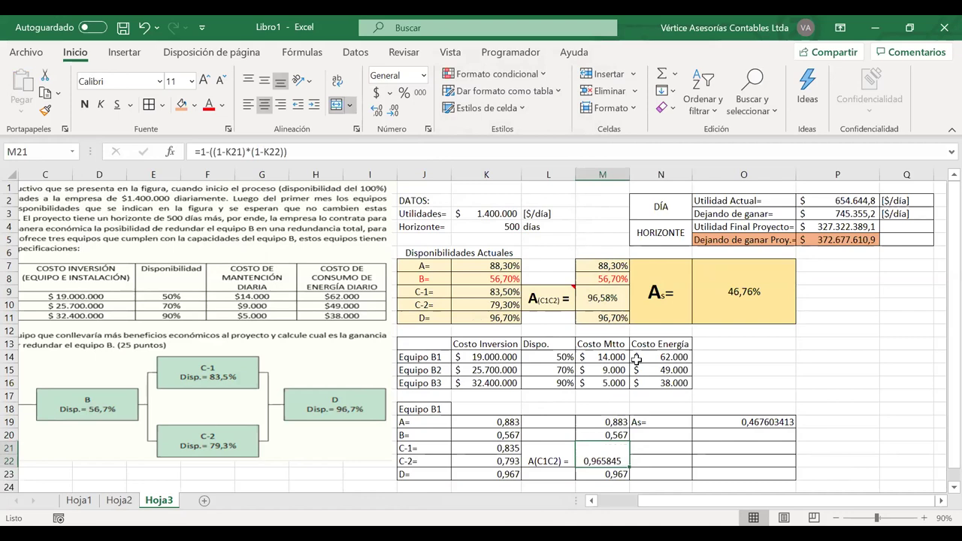
left_click_drag(654, 422, 655, 473)
key("F4")
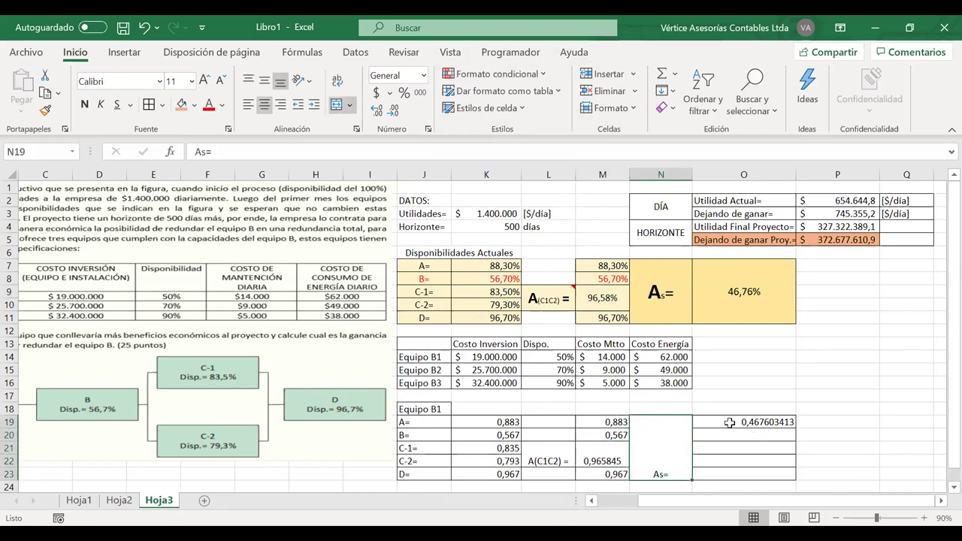
left_click_drag(732, 422, 732, 473)
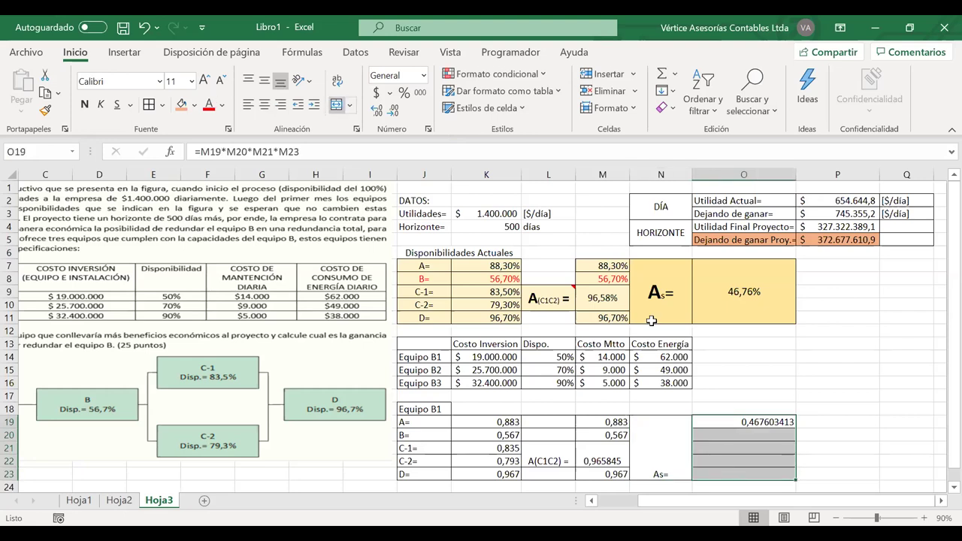
key("F4")
Center the contents of the Equipo B1 block J19:O23 both vertically and horizontally.
left_click_drag(726, 452, 441, 447)
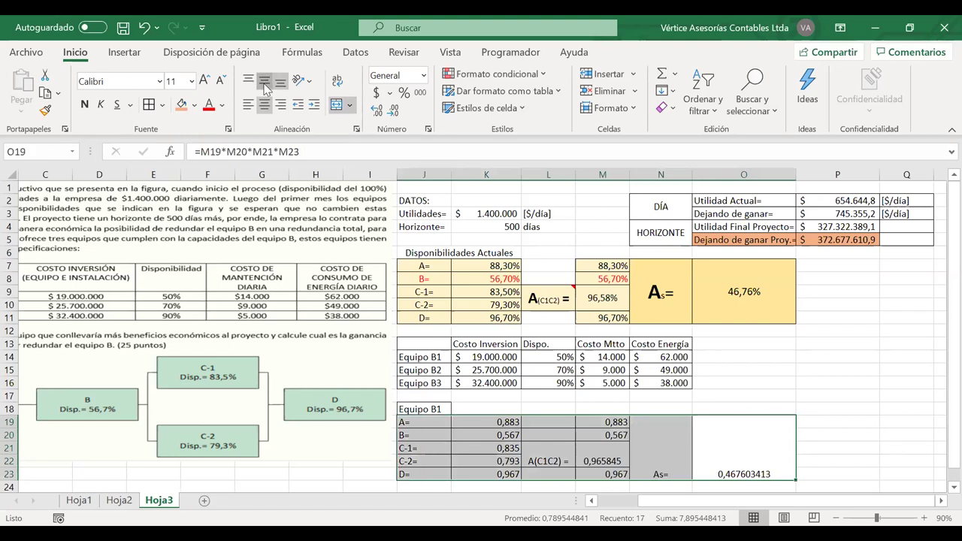
key("alt+h")
key("a")
key("m")
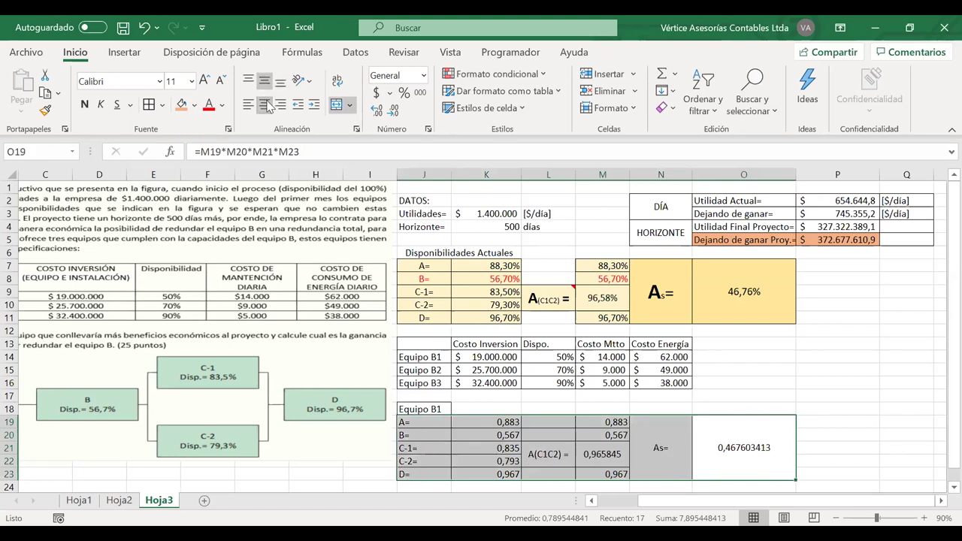
left_click(268, 105)
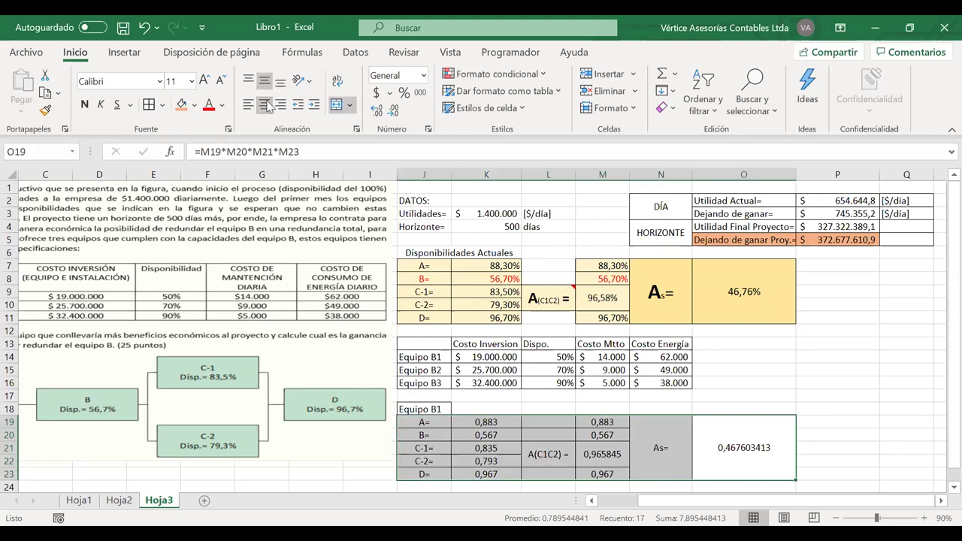
Fill the Equipo B1 block J19:O23 with the lightest blue theme color.
left_click(592, 421)
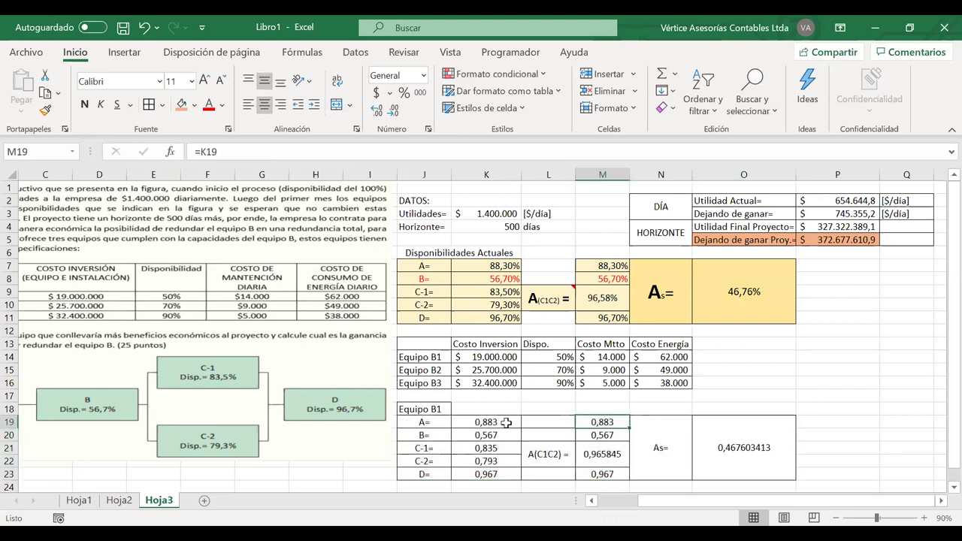
left_click_drag(444, 421, 740, 472)
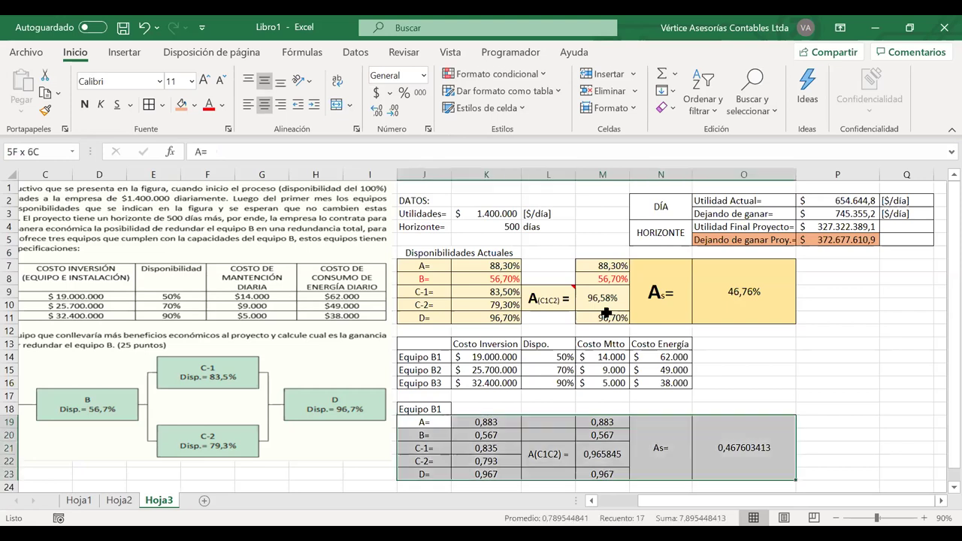
left_click(195, 106)
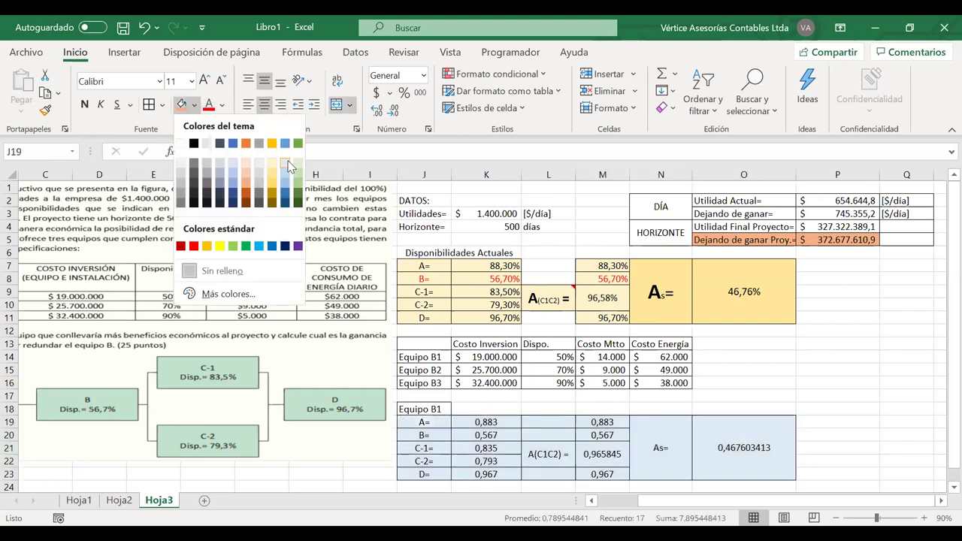
left_click(457, 411)
Color the text of the B label and its availability in J20:K20 red.
left_click_drag(450, 435, 460, 435)
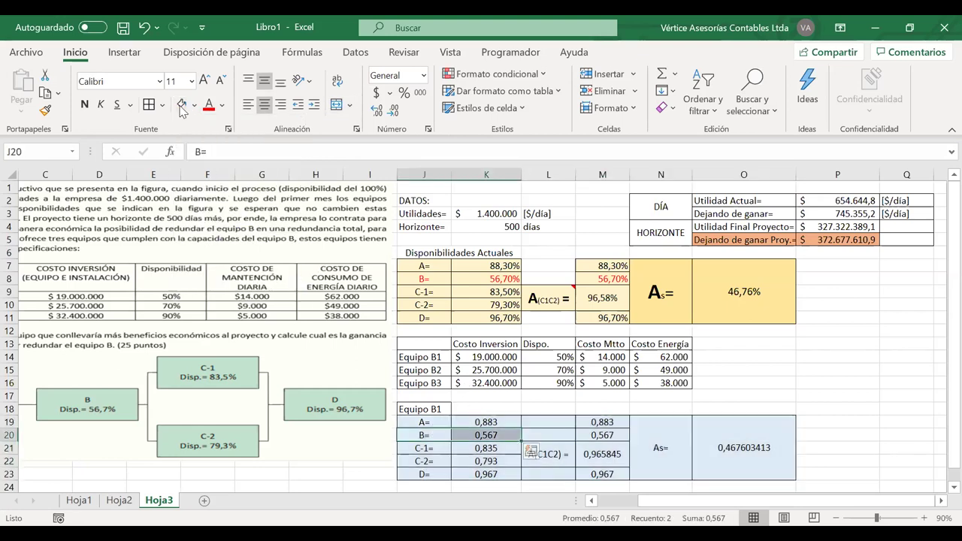
left_click(210, 106)
left_click(546, 442)
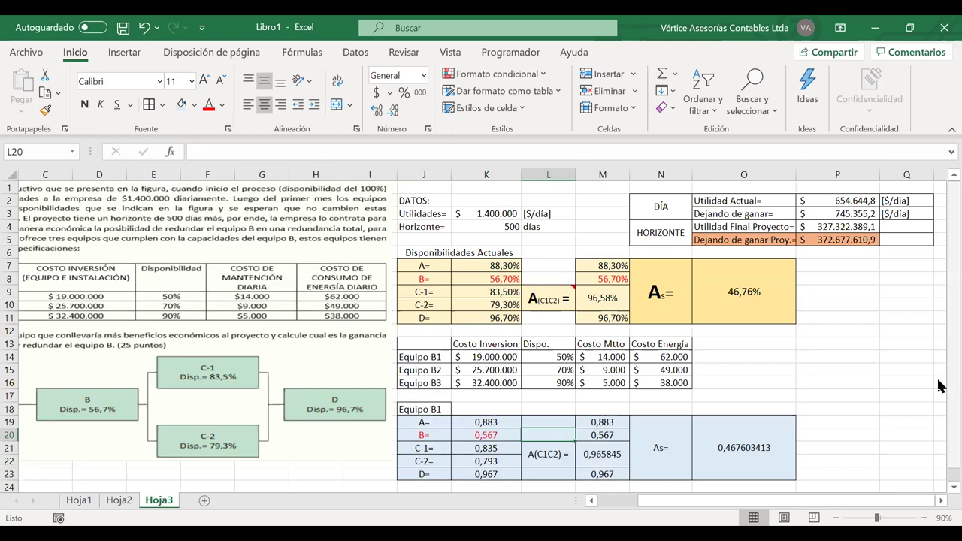
Insert a row above the B row of the Equipo B1 block and move the B label and availability up to J20:K20.
scroll(940, 391, "down", 1)
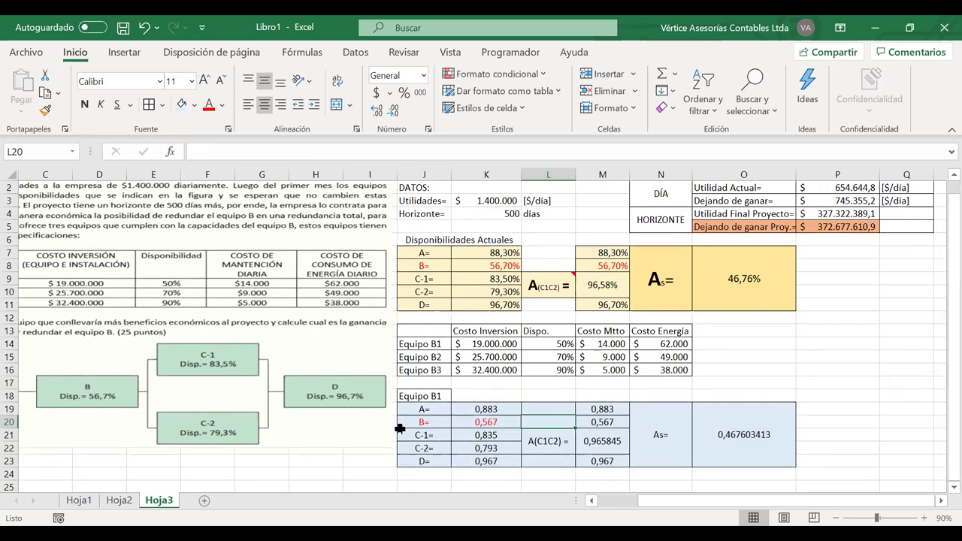
left_click(11, 422)
right_click(11, 422)
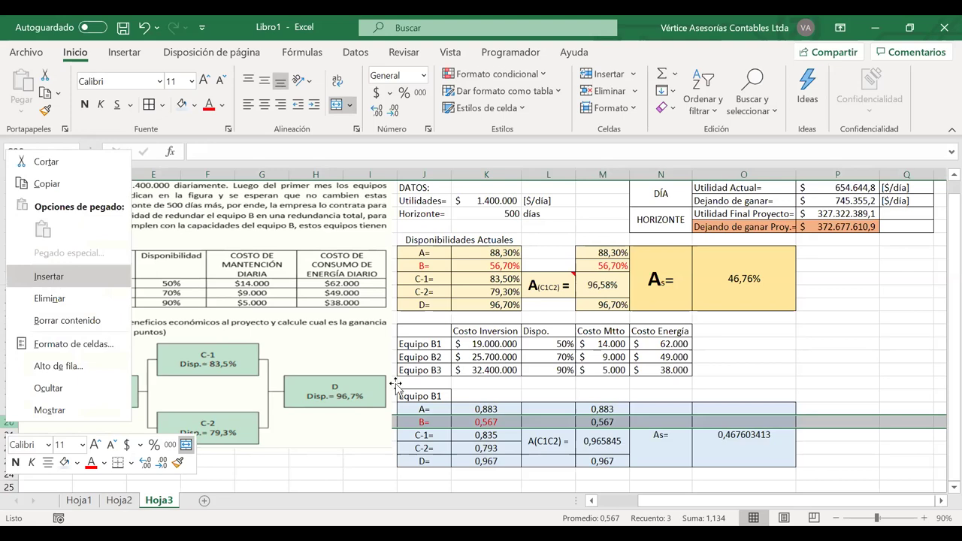
left_click(55, 278)
left_click(427, 435)
left_click_drag(464, 433, 432, 430)
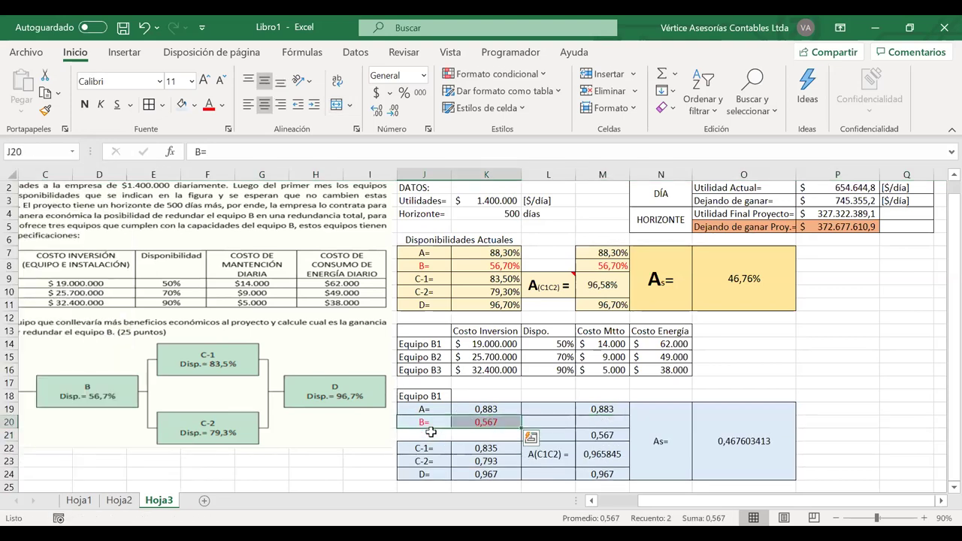
Enter the label "B1=" in J21 and center J21:K21 horizontally.
left_click(432, 433)
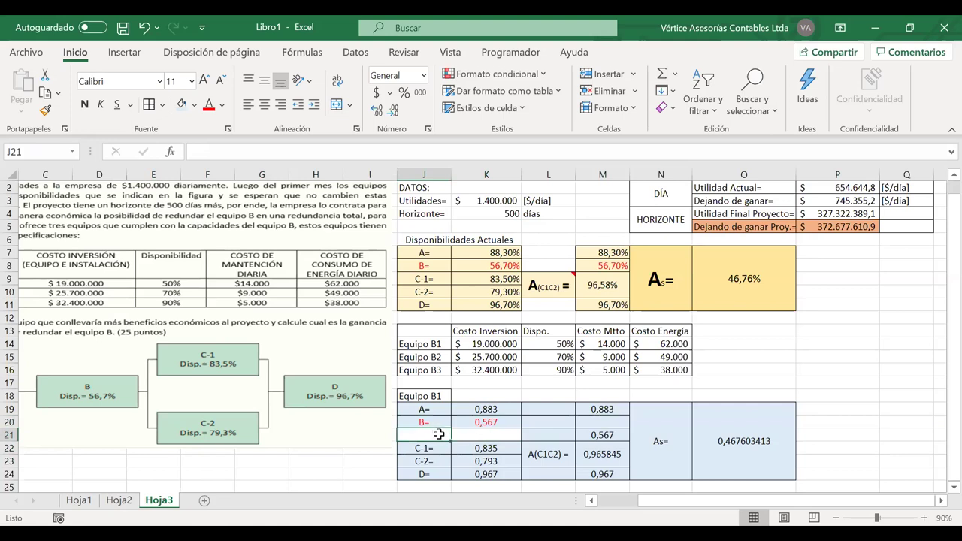
double_click(439, 434)
type("B")
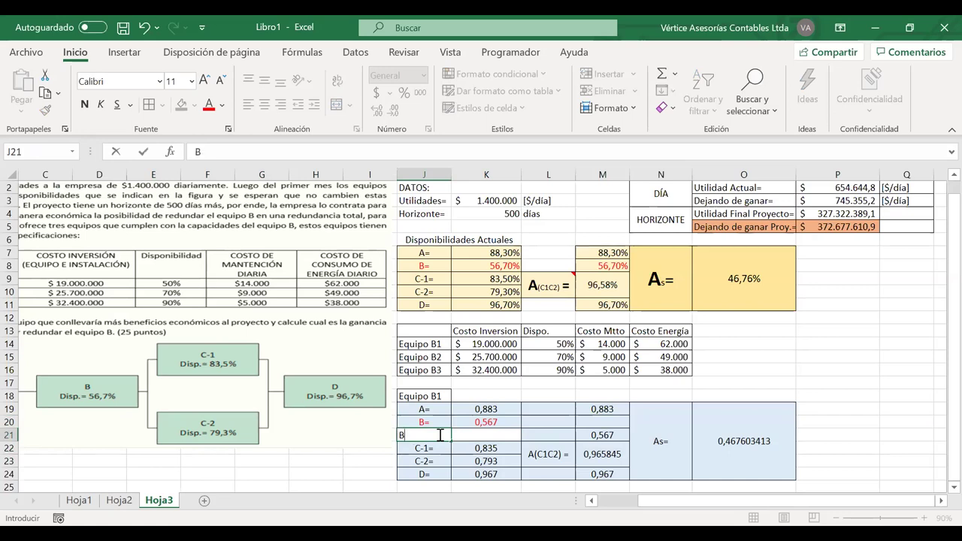
type("!=")
left_click_drag(439, 435, 489, 435)
left_click(263, 106)
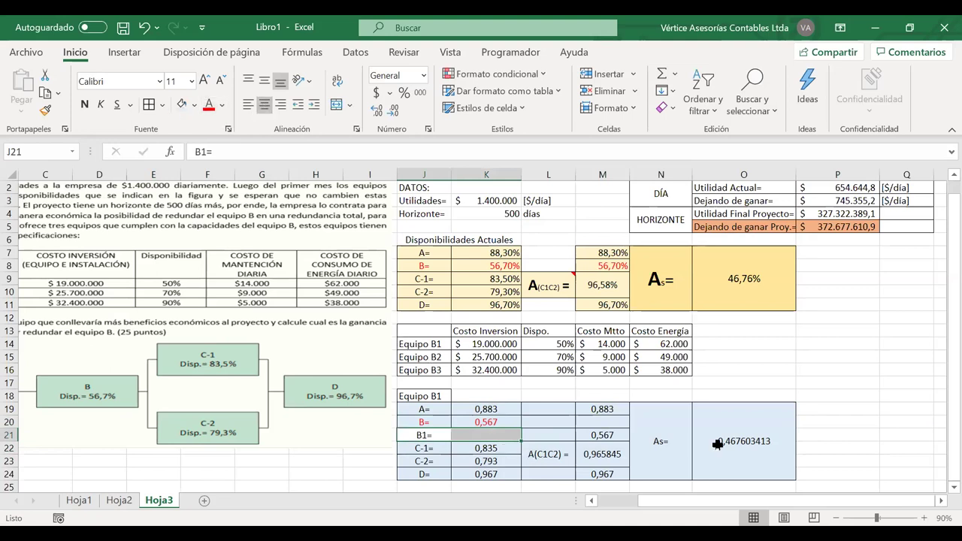
Bold and enlarge the A and the equals sign of the "As=" label in N19.
left_click(659, 442)
double_click(659, 443)
left_click_drag(653, 442, 660, 442)
left_click(726, 422)
left_click(726, 422)
left_click(726, 421)
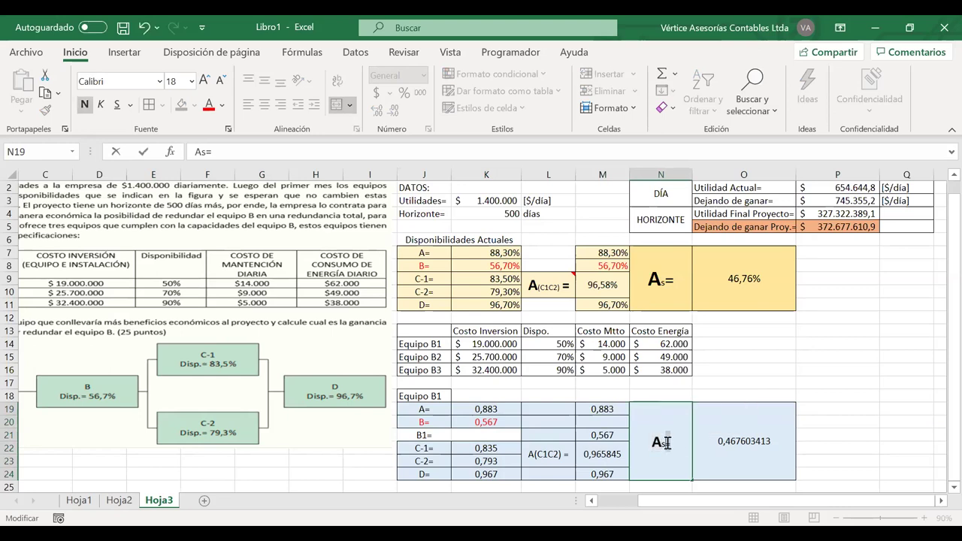
left_click_drag(667, 444, 674, 443)
left_click(726, 422)
Format the system availability in O19 as bold, 14 pt, and percentage with two decimals.
left_click(720, 441)
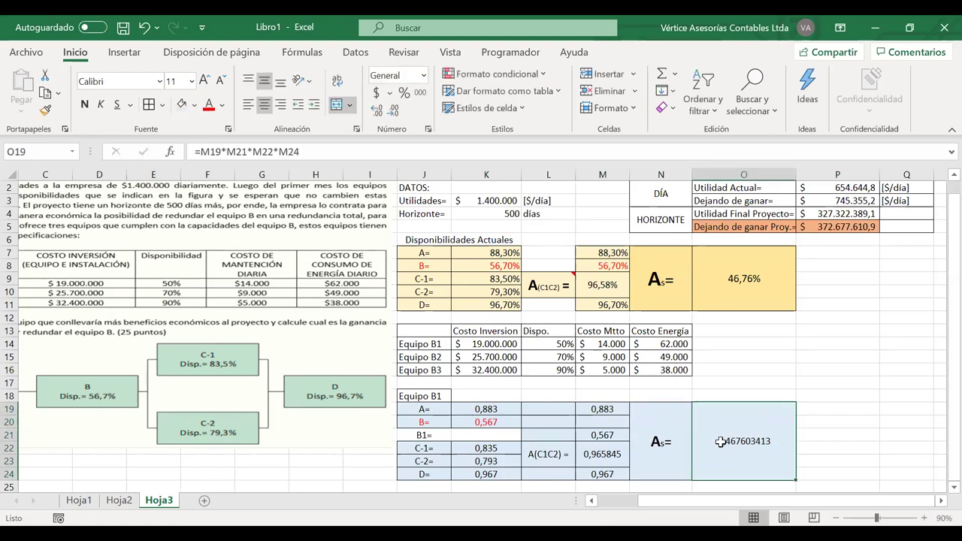
left_click(83, 108)
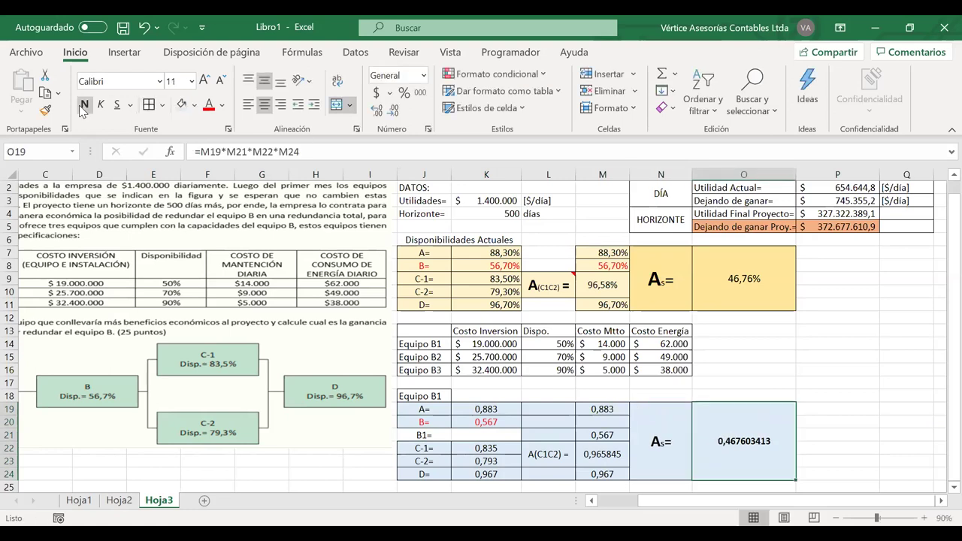
left_click(206, 80)
left_click(205, 80)
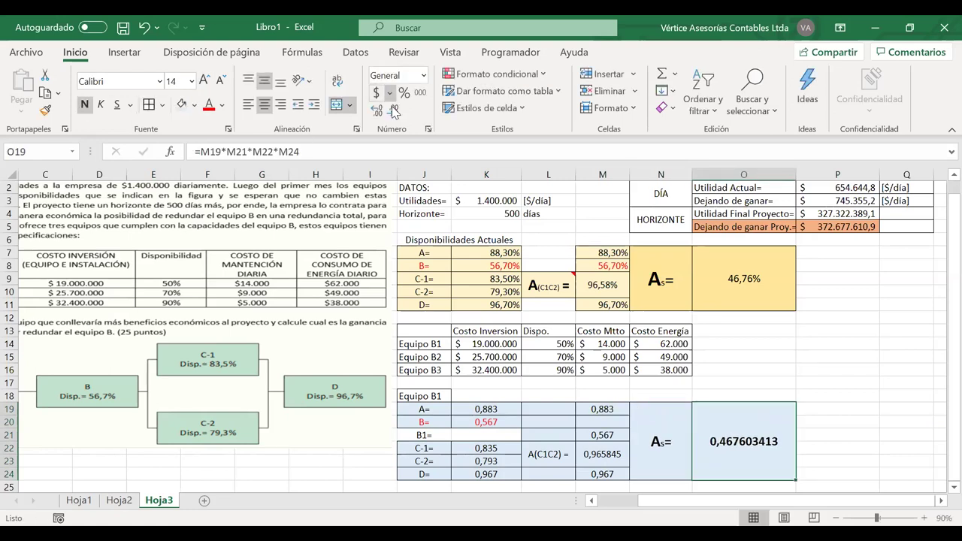
left_click(403, 92)
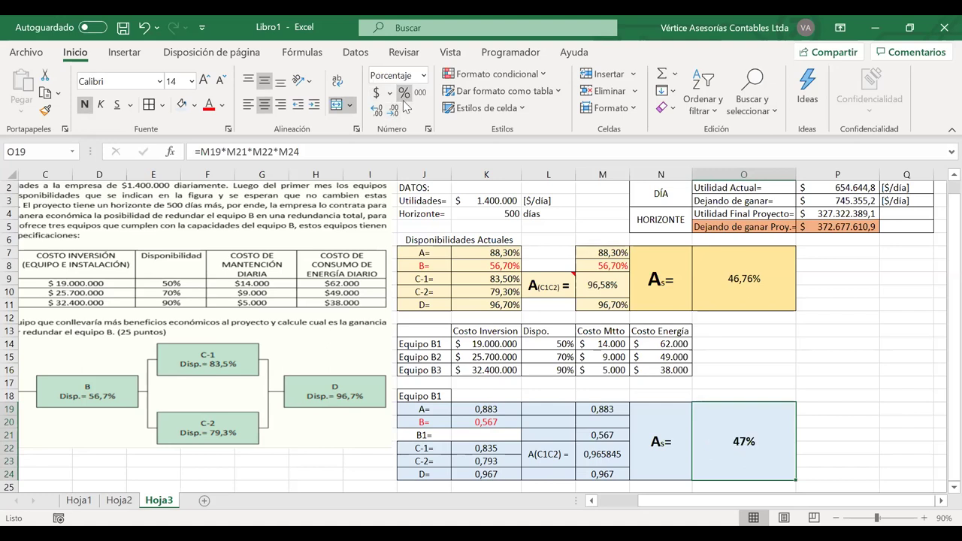
left_click(376, 113)
left_click(376, 112)
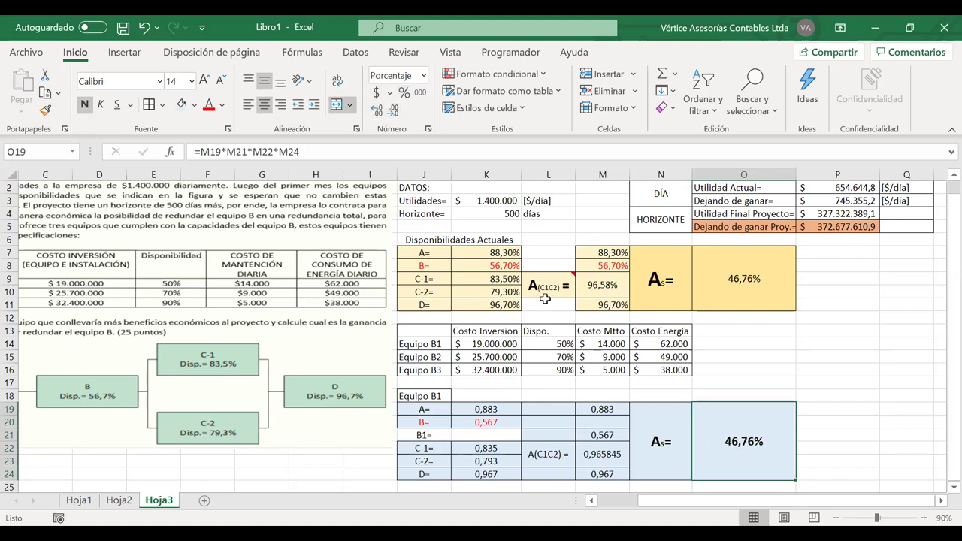
Format the availabilities in M19:M24 as percentages with two decimals.
left_click_drag(487, 254, 548, 266)
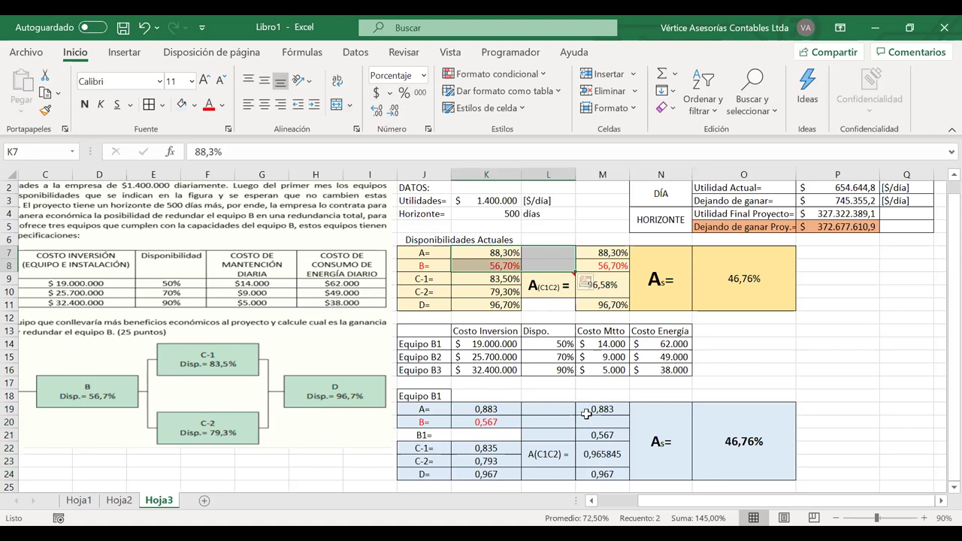
left_click_drag(602, 409, 602, 474)
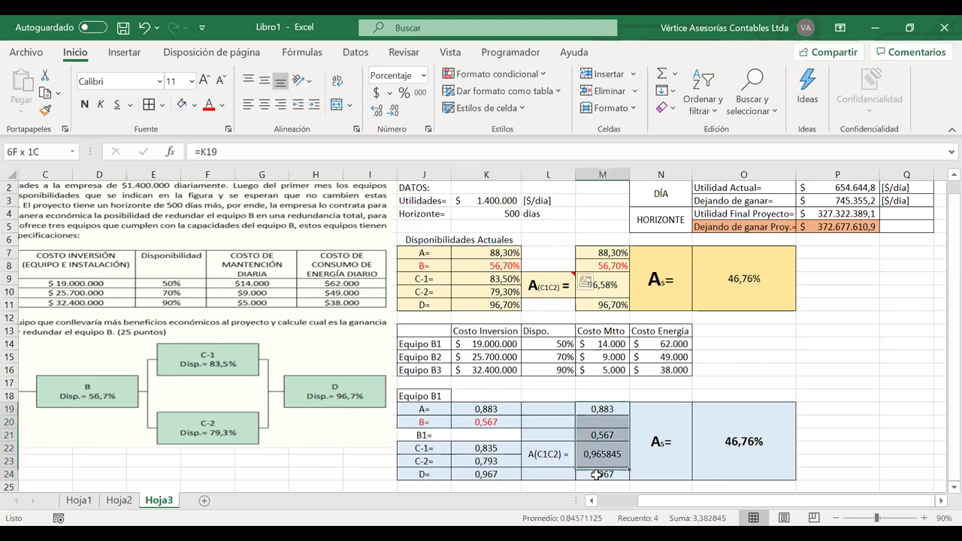
left_click(404, 92)
left_click(378, 110)
left_click(378, 109)
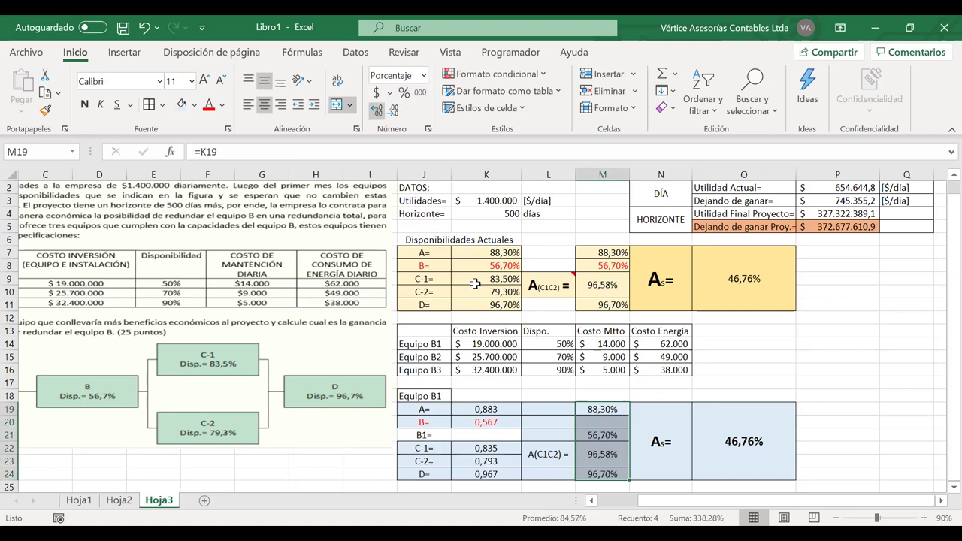
Format the equipment availabilities in K19:K24 as percentages with two decimals.
left_click(478, 423)
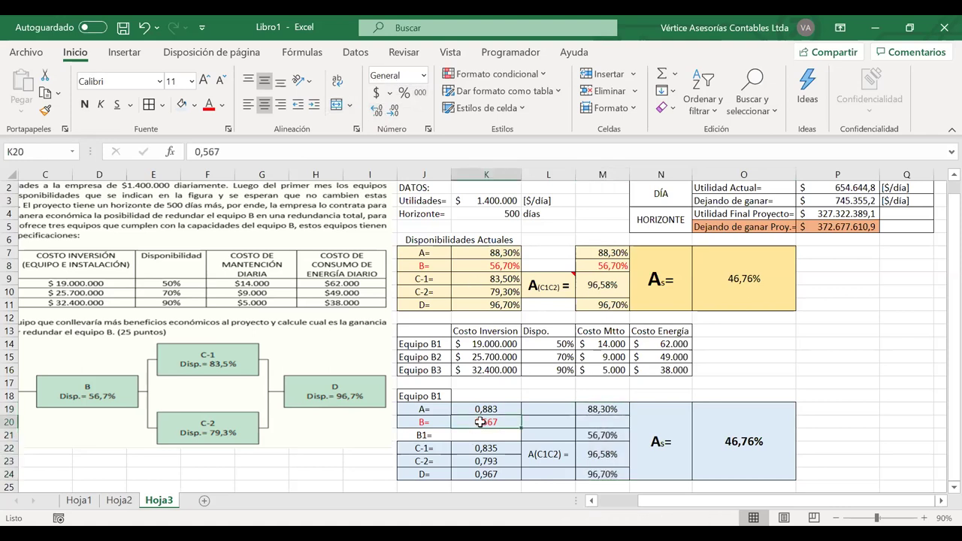
left_click(482, 409)
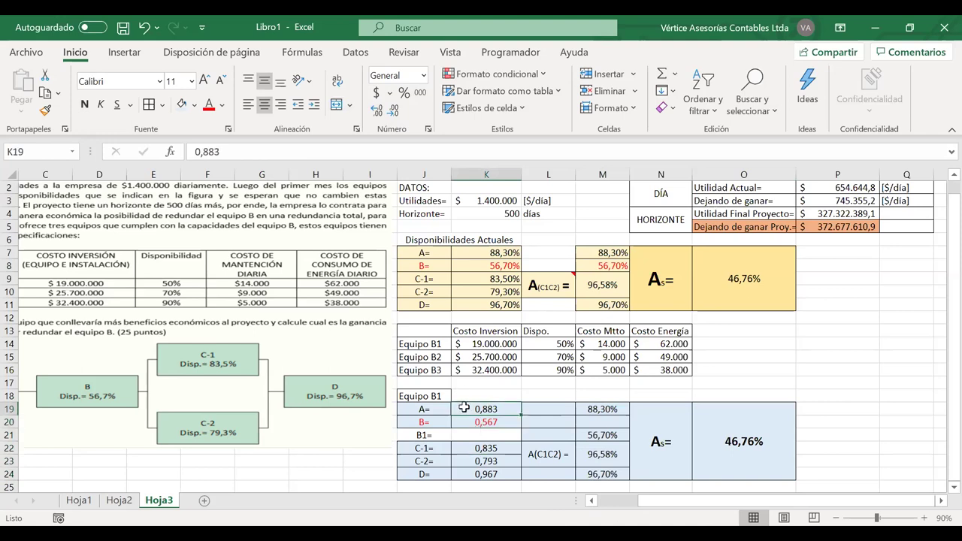
left_click(468, 474, "shift")
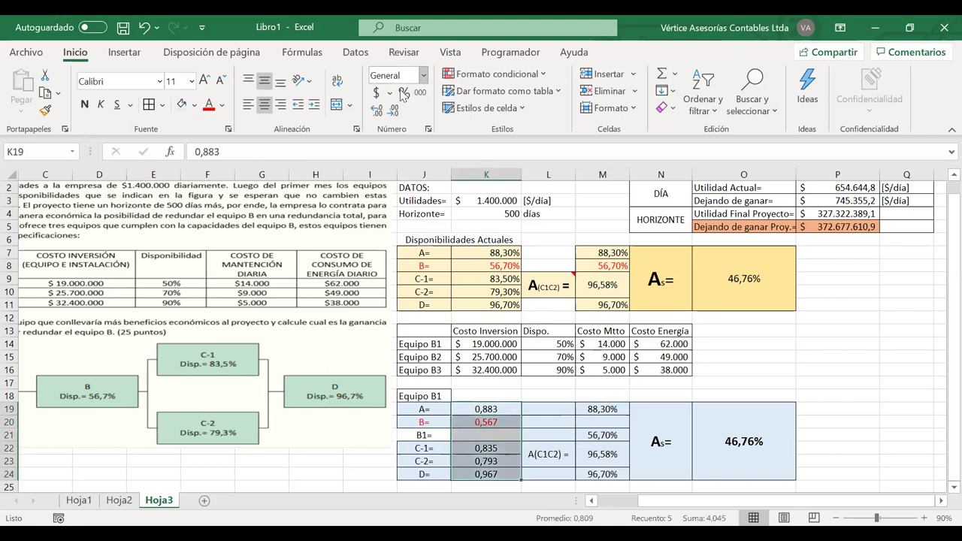
left_click(405, 94)
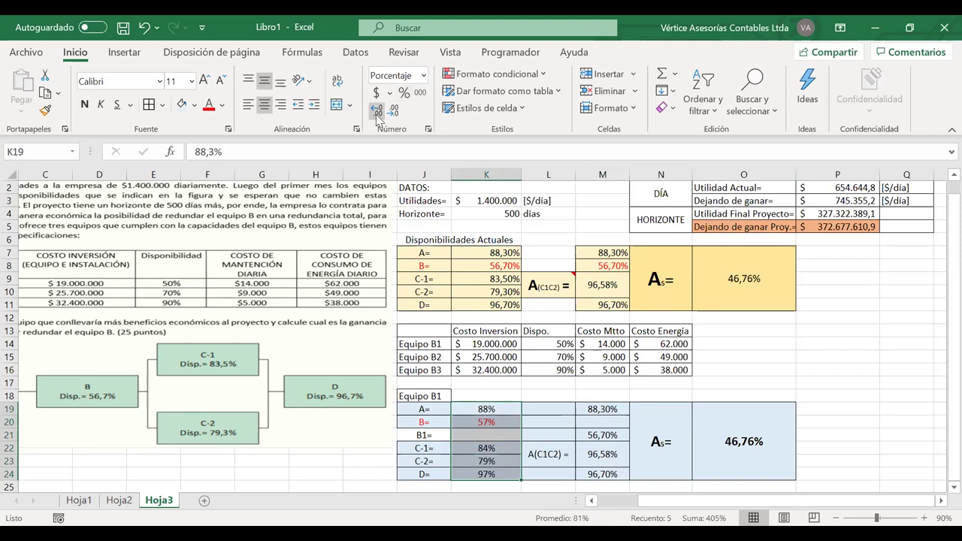
Link the B1 availability in K21 to the Equipo B1 availability with the formula =L14.
left_click(508, 434)
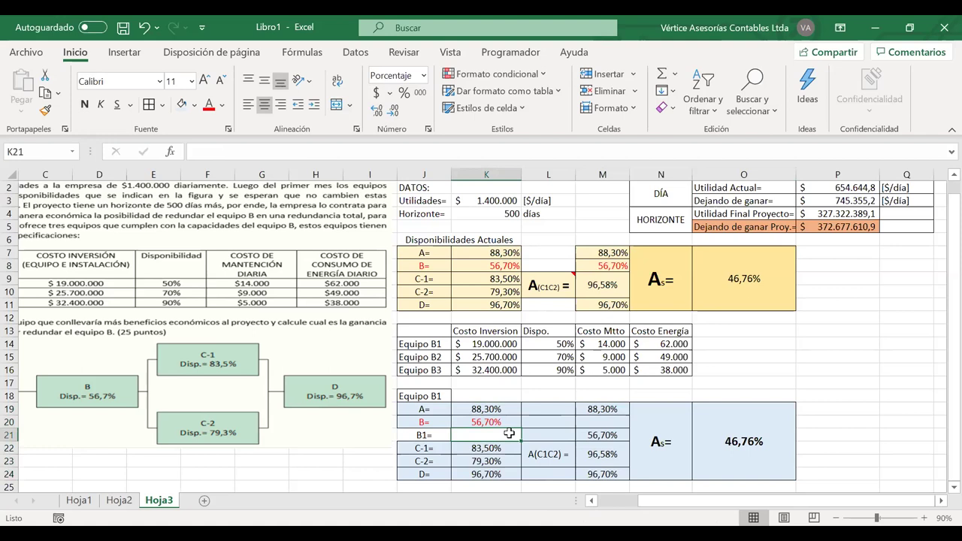
type("=")
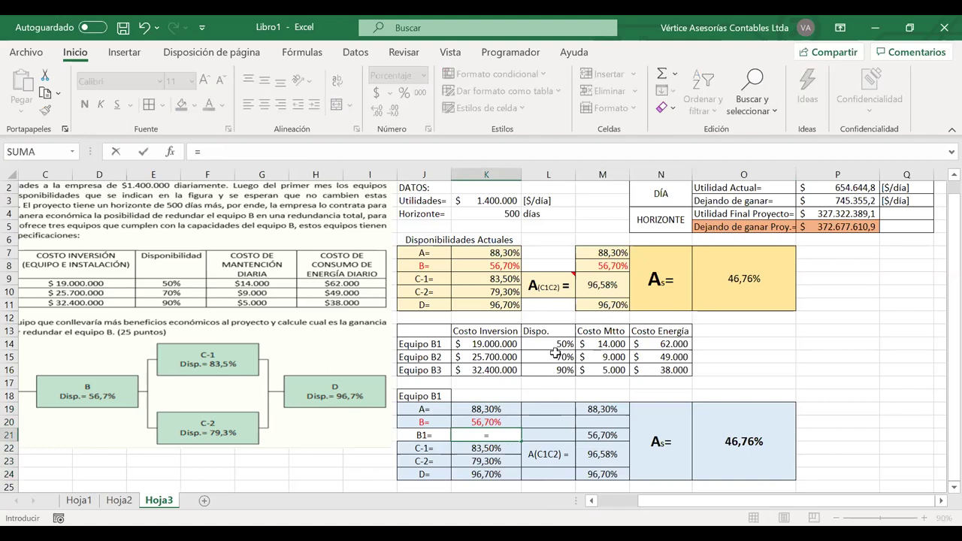
left_click(542, 342)
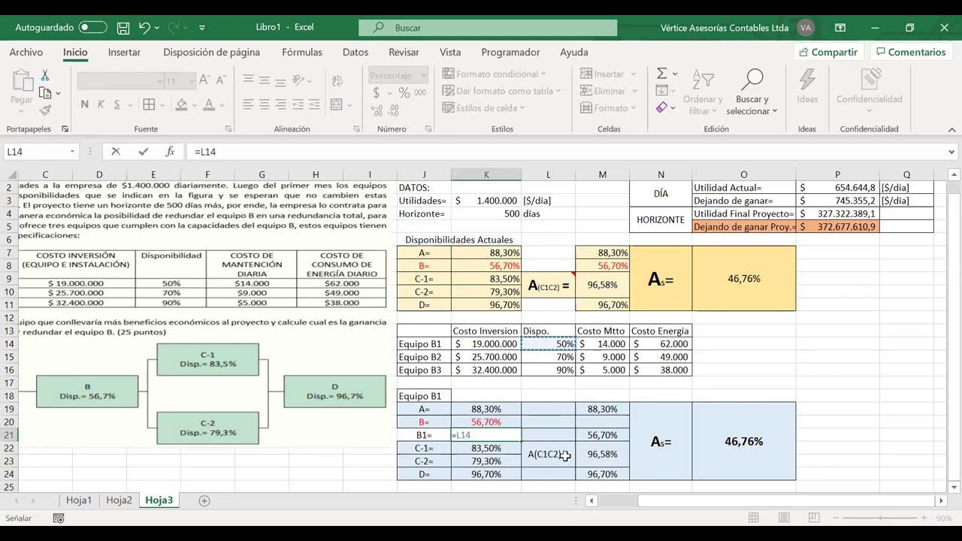
key("Return")
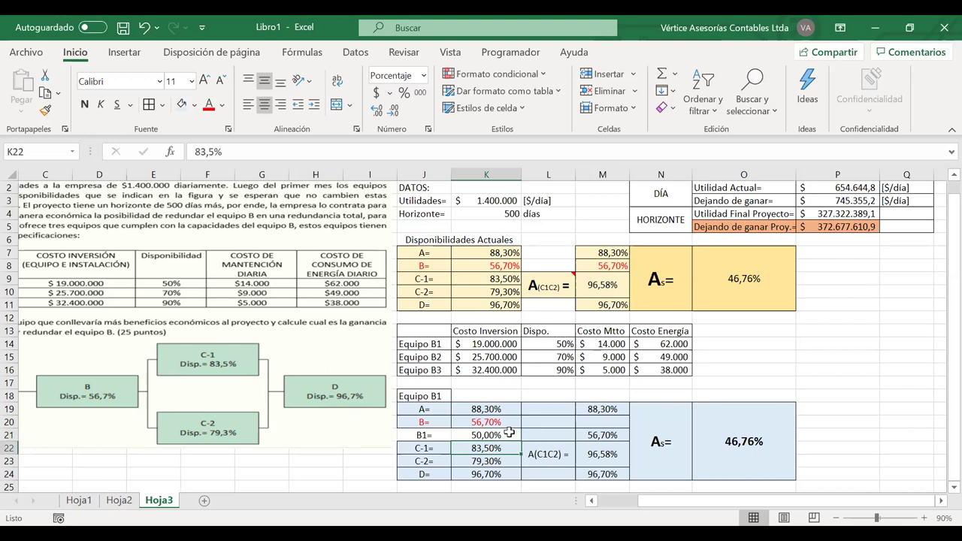
Merge L20:L21 and copy the "A(C1C2) =" label into it.
left_click_drag(510, 434, 509, 425)
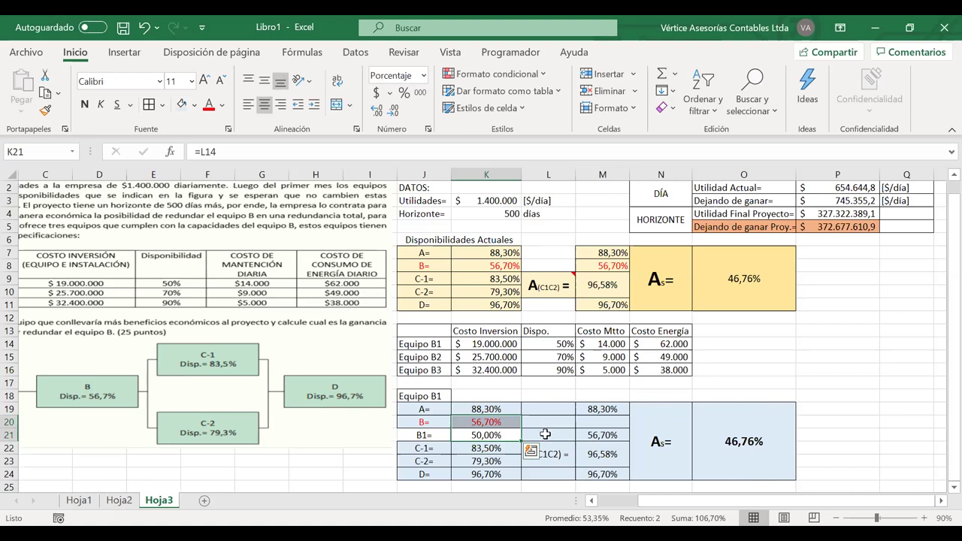
left_click_drag(540, 425, 542, 425)
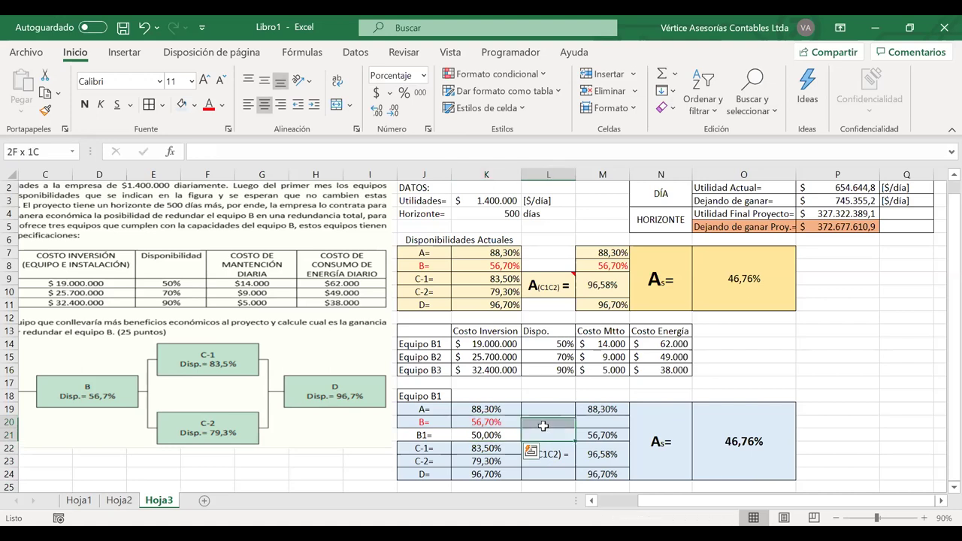
left_click_drag(542, 426, 545, 451)
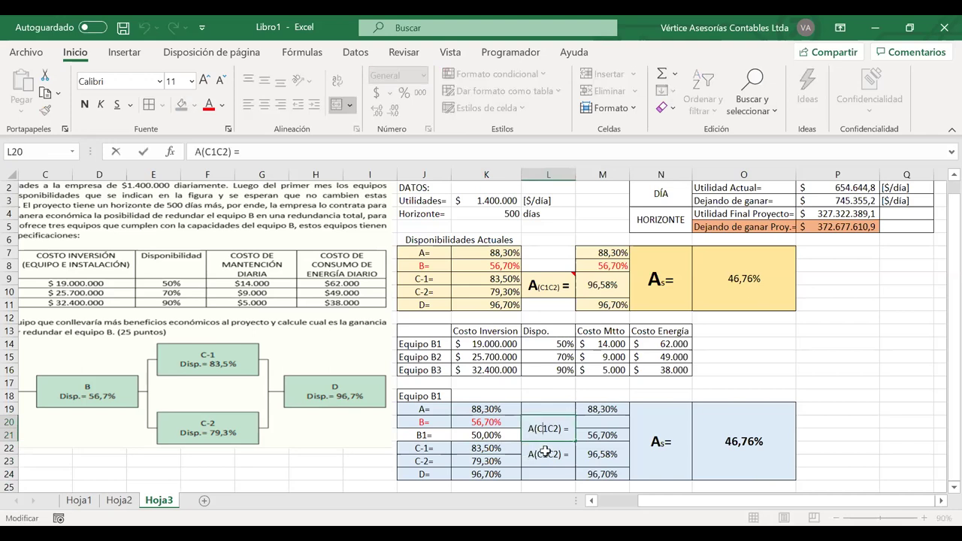
Change the label in L20 to "A(B-B1) =".
key("BackSpace")
type("B")
key("Delete")
key("Delete")
type("-b")
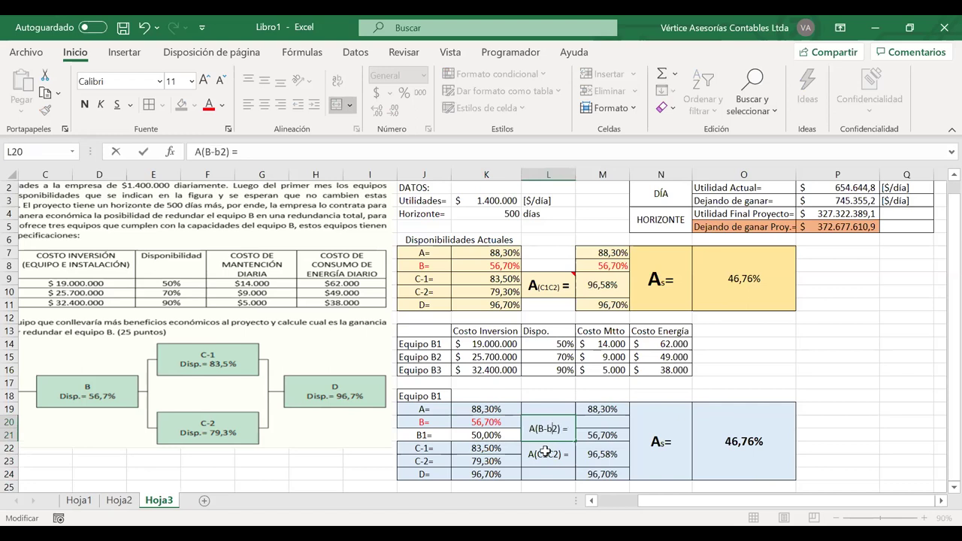
key("BackSpace")
type("B")
key("Delete")
type("1")
Merge and center M20:M21 and clear its contents.
left_click_drag(607, 421, 604, 433)
left_click(336, 105)
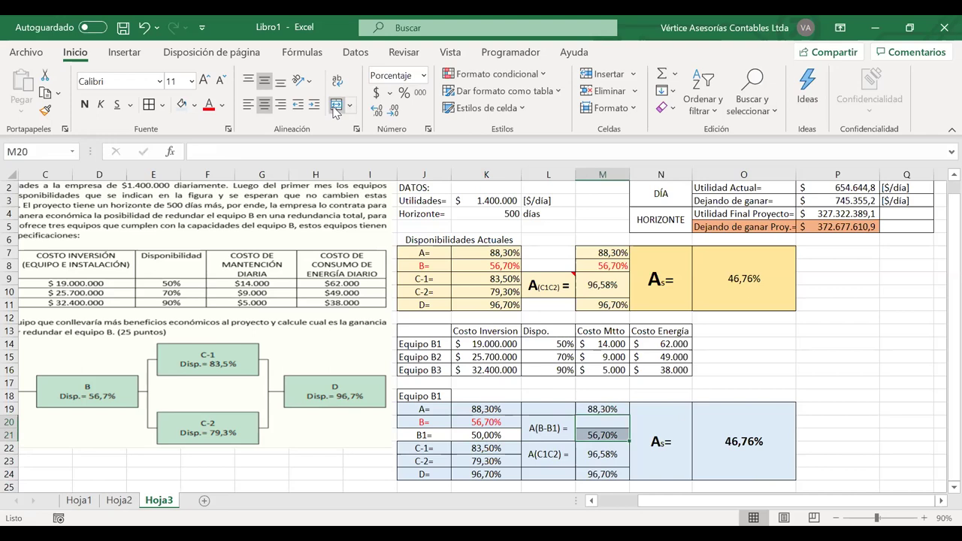
key("Delete")
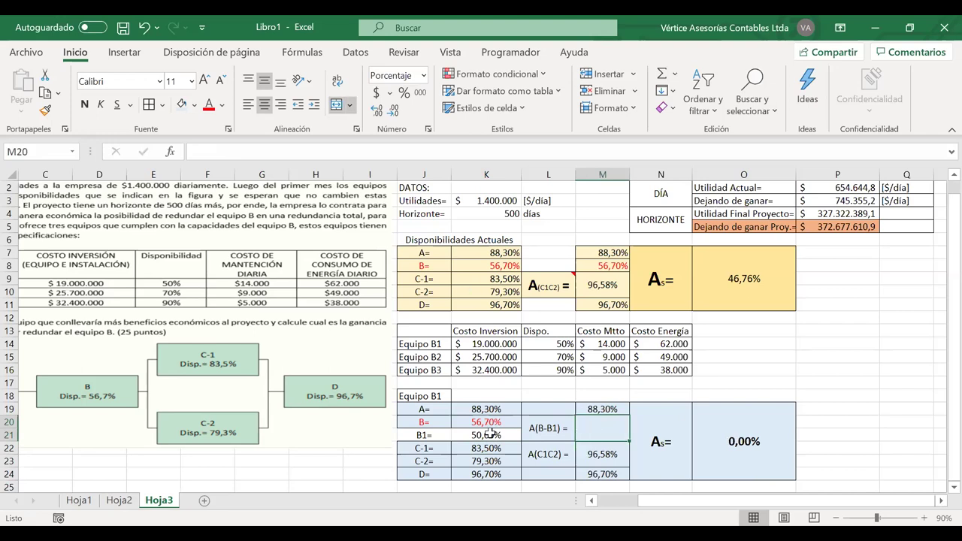
left_click_drag(486, 423, 489, 434)
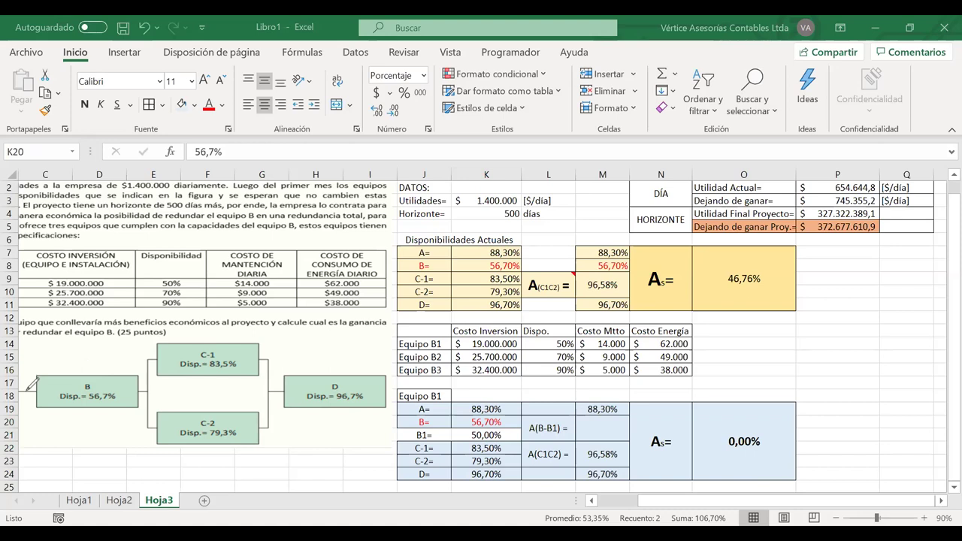
mouse_move(27, 390)
left_mouse_down()
mouse_move(41, 428)
mouse_move(154, 418)
mouse_move(92, 441)
mouse_move(88, 416)
mouse_move(86, 434)
mouse_move(99, 433)
left_mouse_up()
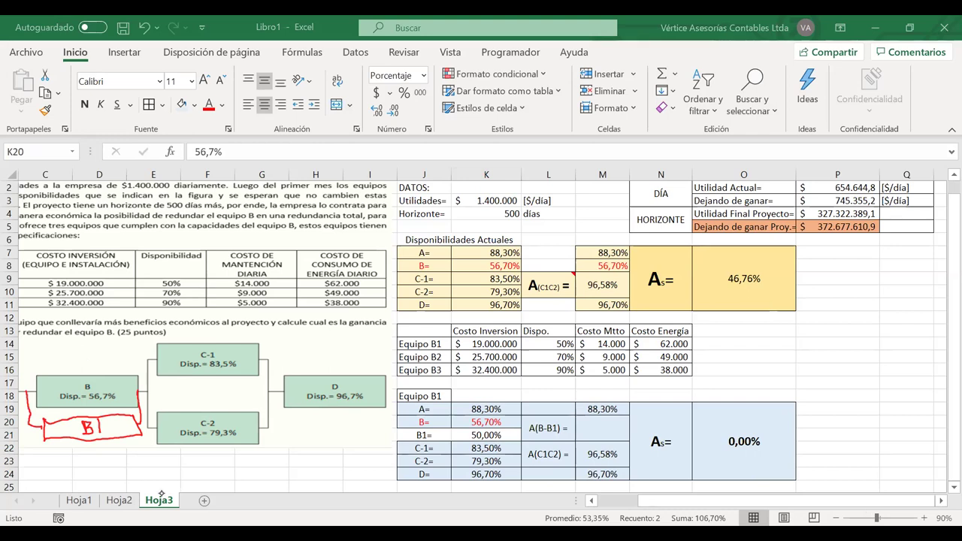
Draw a red box labelled B1 on the system diagram, connected in parallel below block B, and mark block B with a star.
scroll(161, 495, "left", 2)
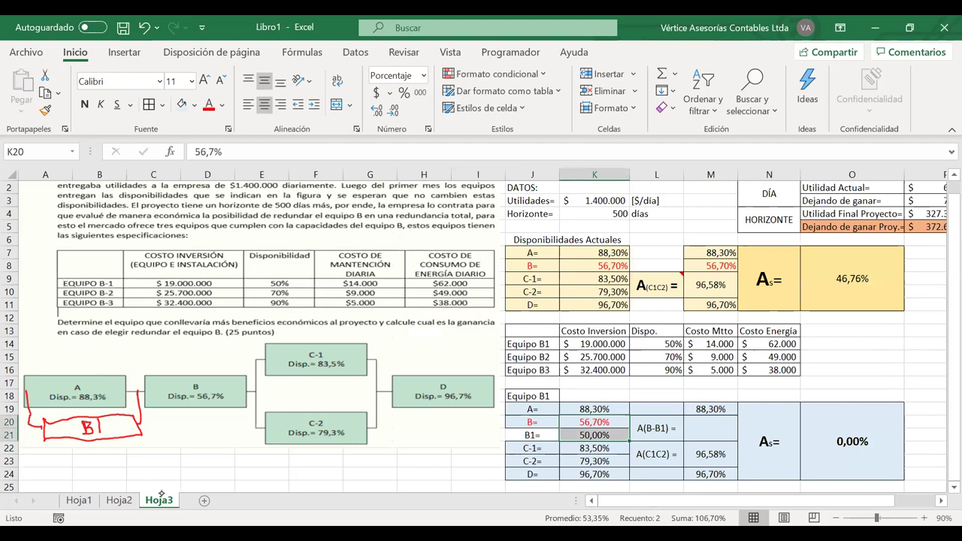
left_click(139, 385)
mouse_move(135, 392)
left_mouse_down()
mouse_move(162, 443)
mouse_move(239, 436)
left_mouse_up()
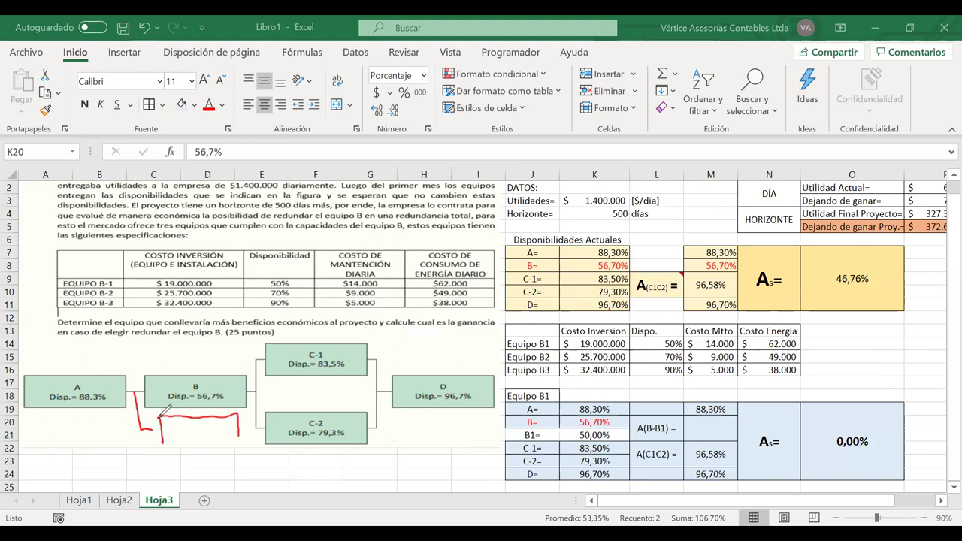
left_click_drag(161, 442, 239, 437)
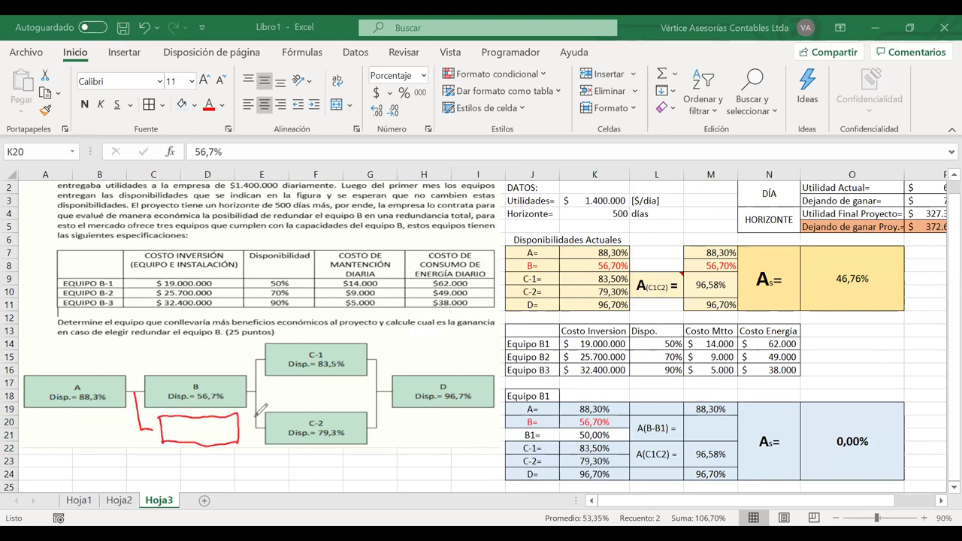
left_click_drag(147, 432, 161, 434)
left_click_drag(242, 440, 244, 391)
left_click_drag(173, 419, 188, 435)
left_click_drag(211, 359, 218, 377)
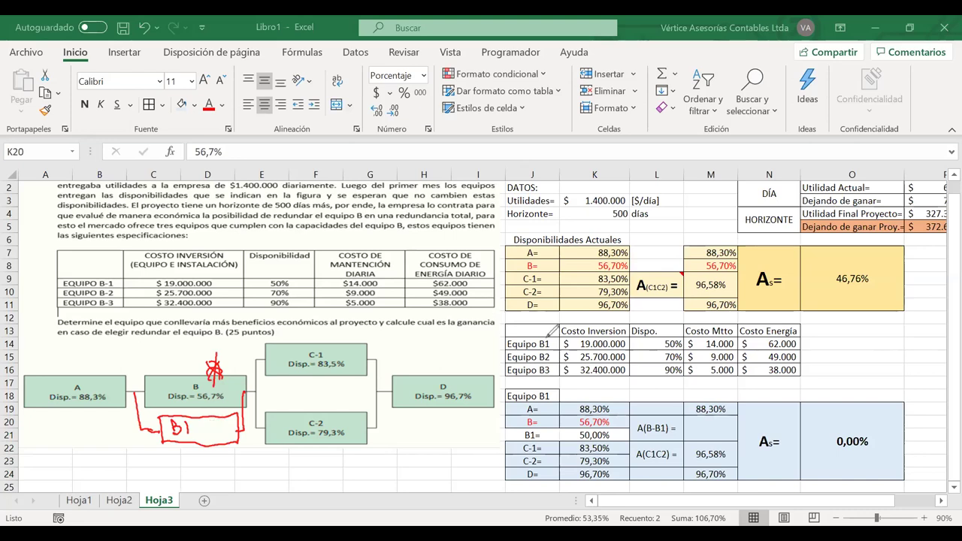
Mark block B on the system diagram with a red star and clear all the drawn annotations.
left_click_drag(571, 323, 562, 324)
left_click_drag(214, 368, 230, 355)
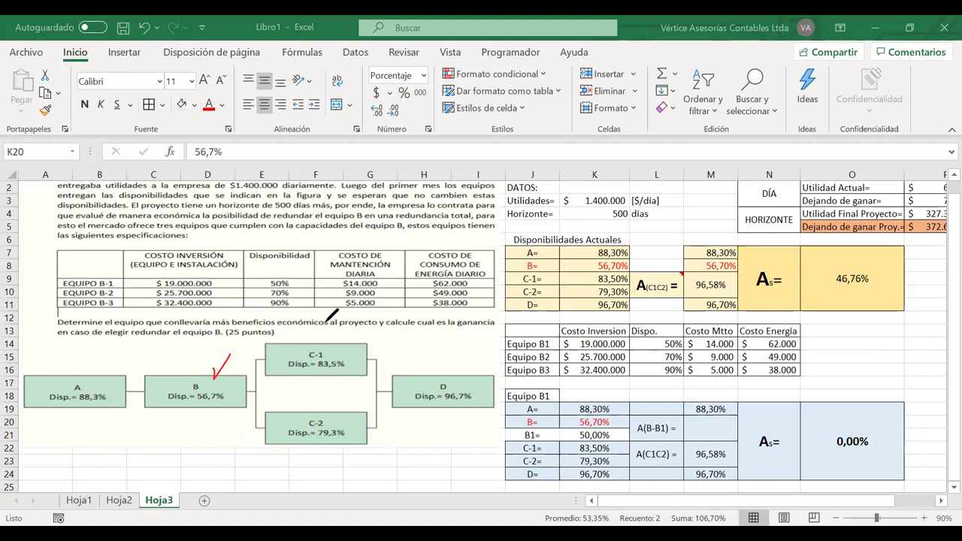
mouse_move(215, 354)
left_mouse_down()
mouse_move(233, 378)
mouse_move(212, 375)
mouse_move(241, 365)
left_mouse_up()
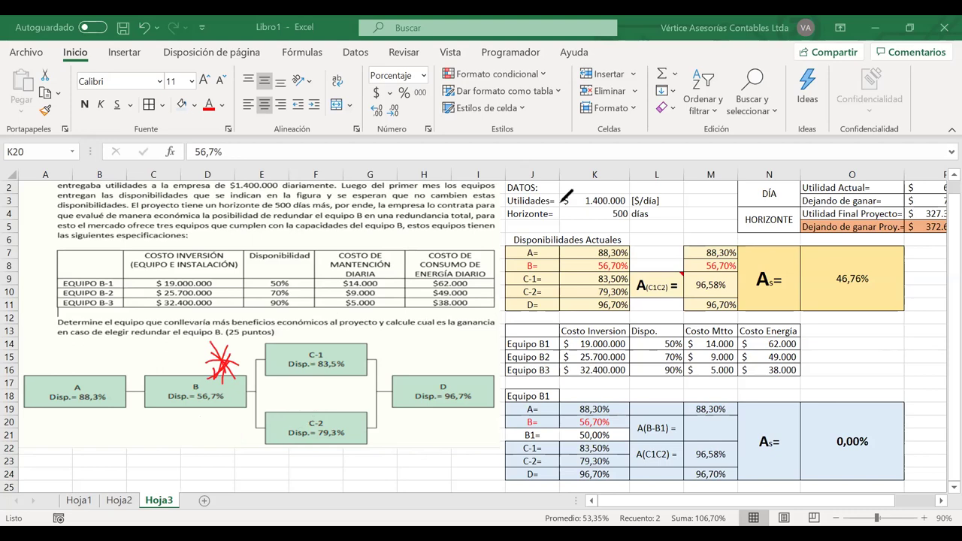
key("Escape")
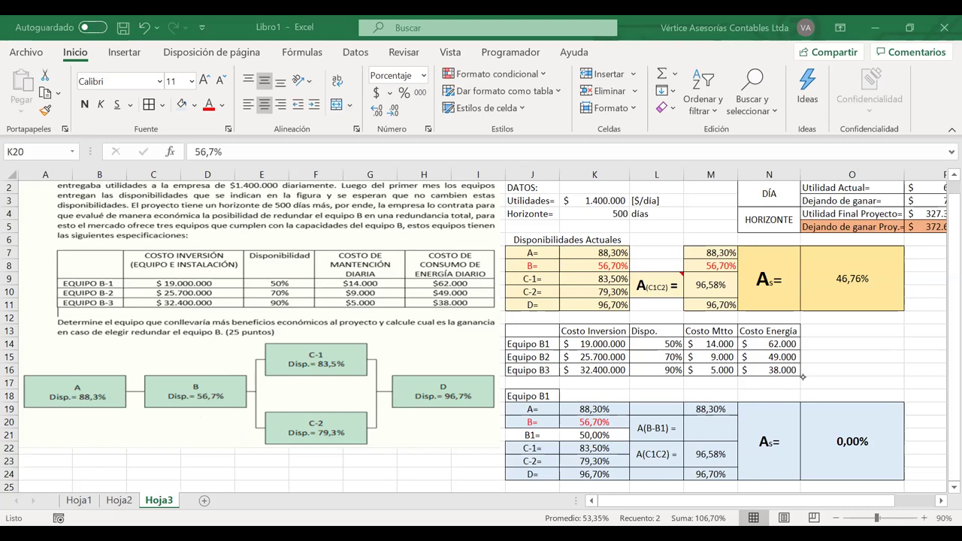
Calculate the parallel B-B1 availability in M20 with the formula =1-(1-K20)*(1-K21).
left_click_drag(572, 420, 573, 435)
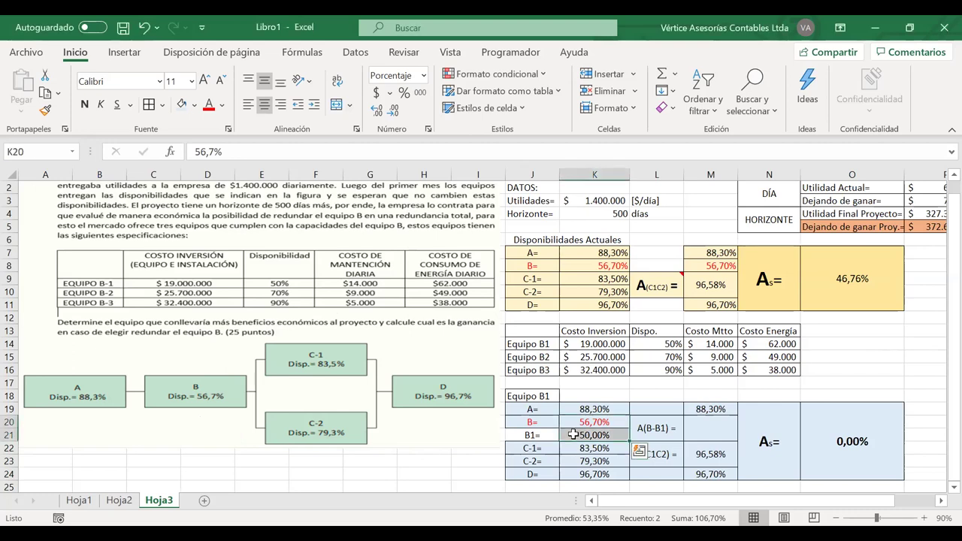
left_click(706, 430)
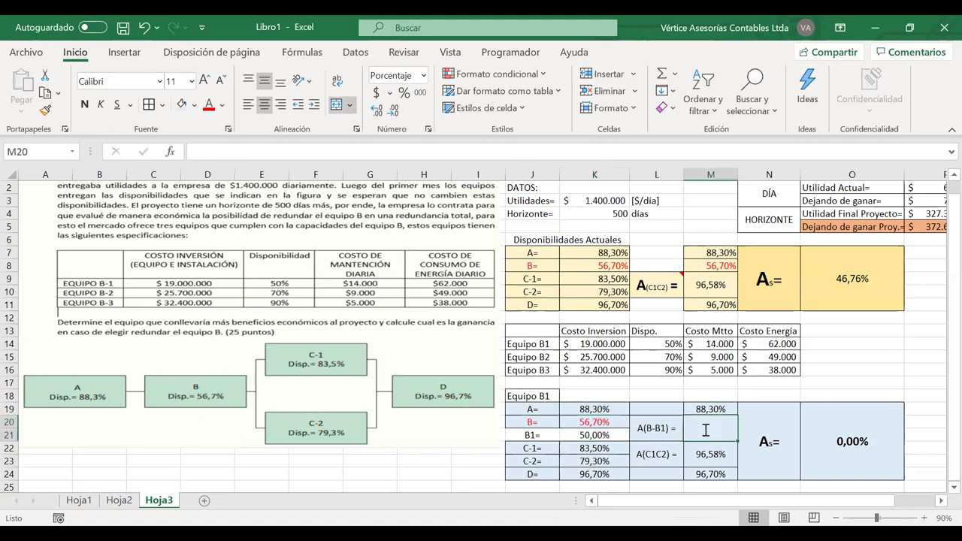
type("=1")
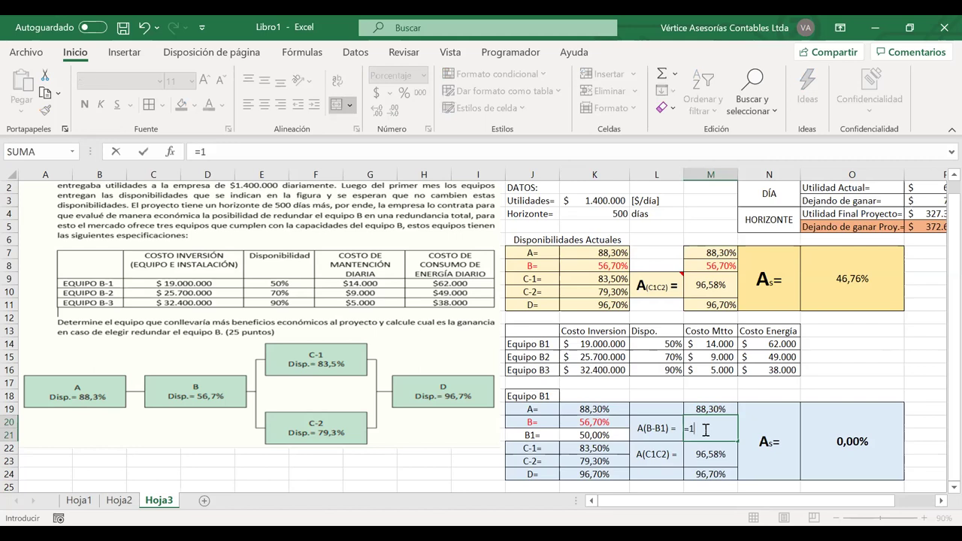
type("-(1-")
left_click(605, 422)
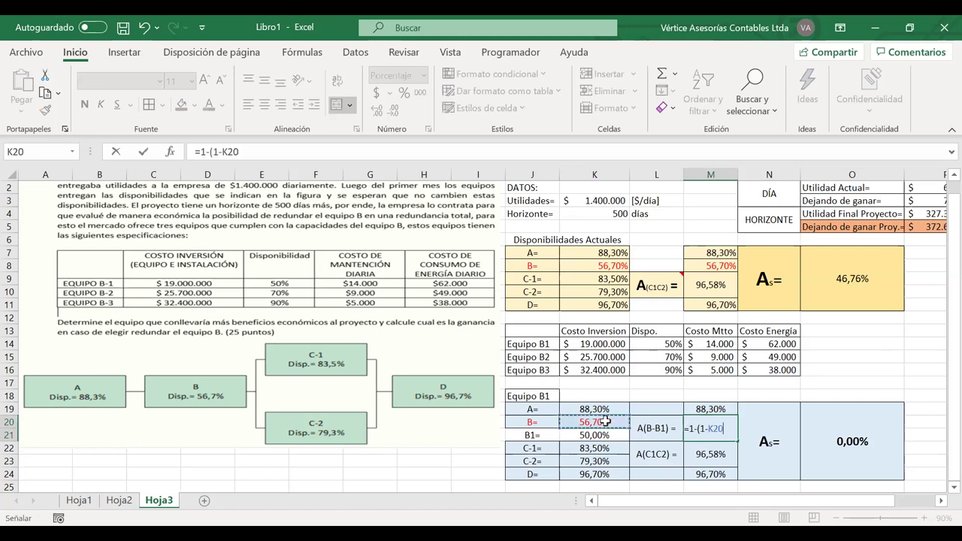
type(")*")
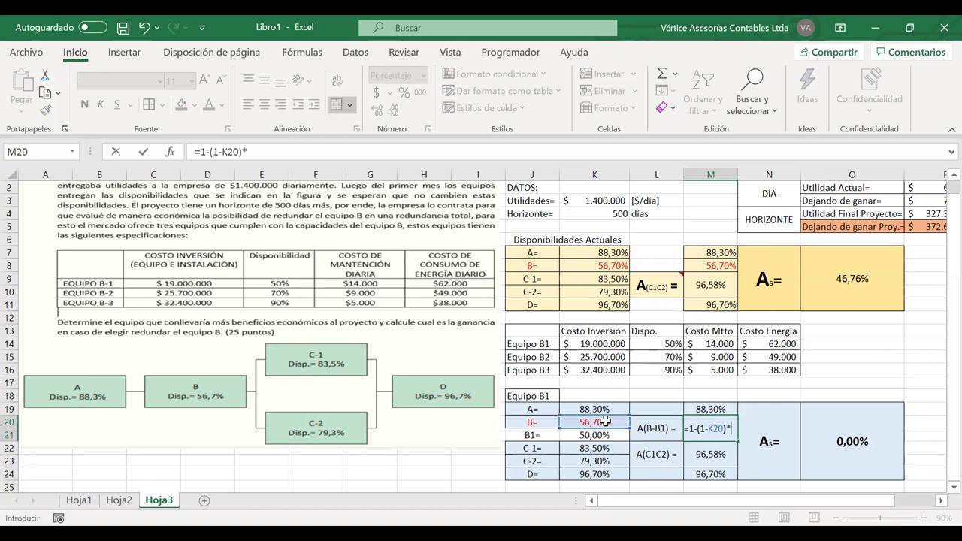
type("(1-")
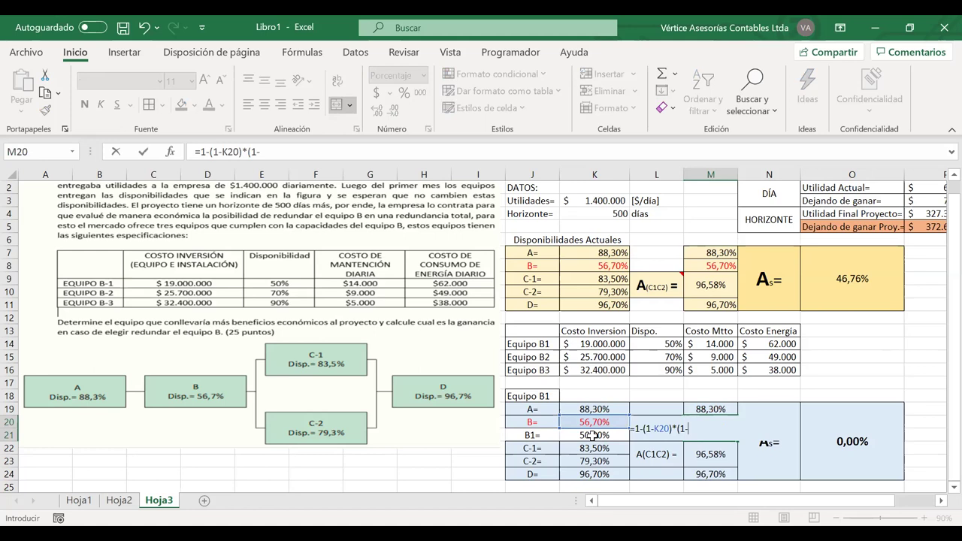
left_click(599, 434)
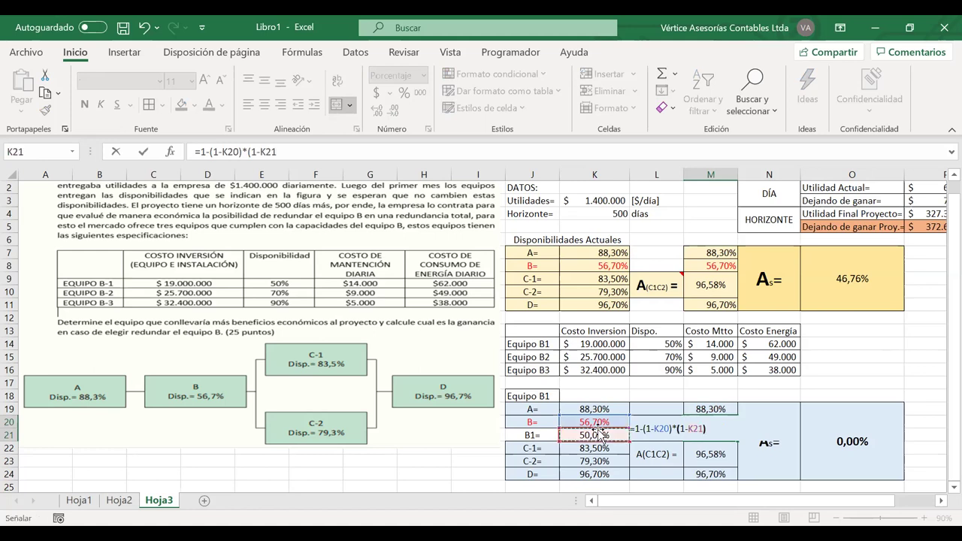
key("Return")
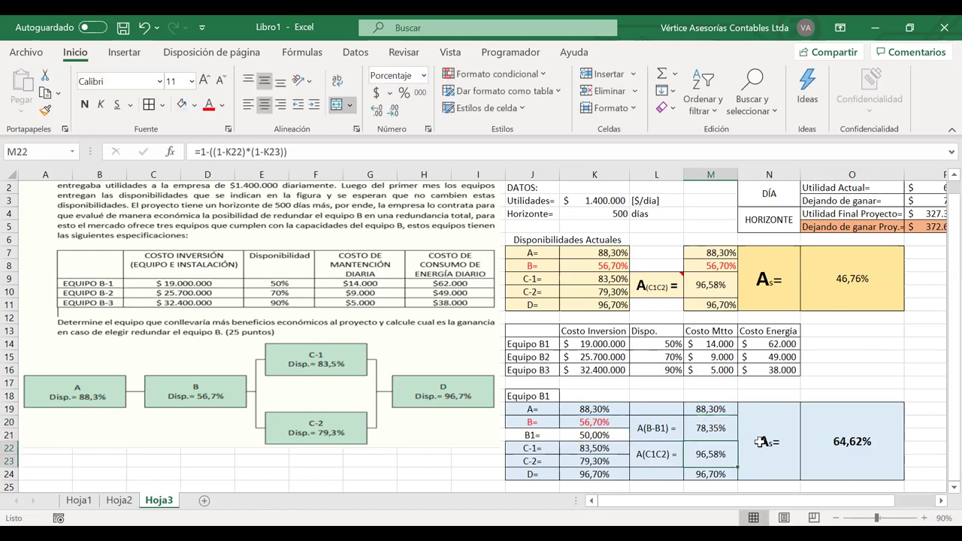
Enter the label "Aumento de Dispo=" in P19 and widen column P to fit it.
scroll(789, 441, "right", 4)
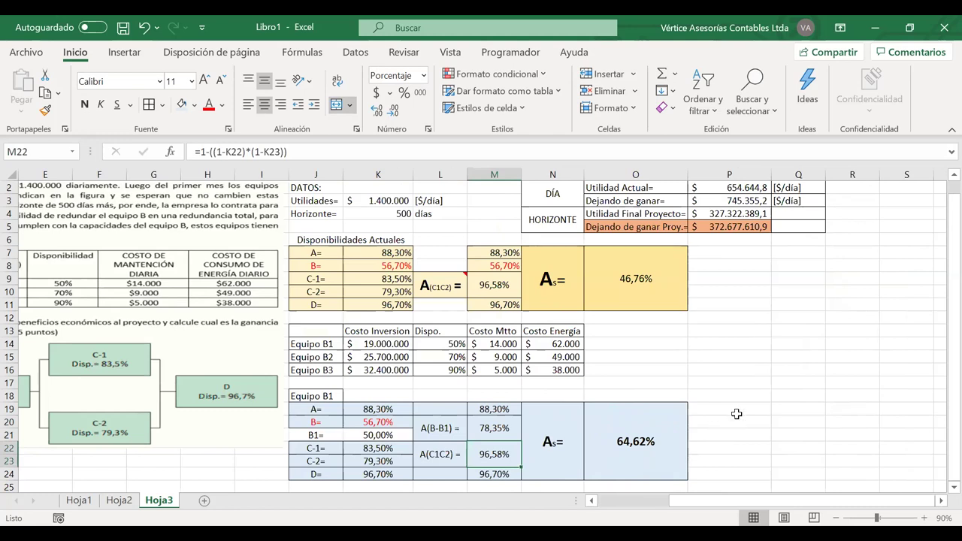
left_click(740, 409)
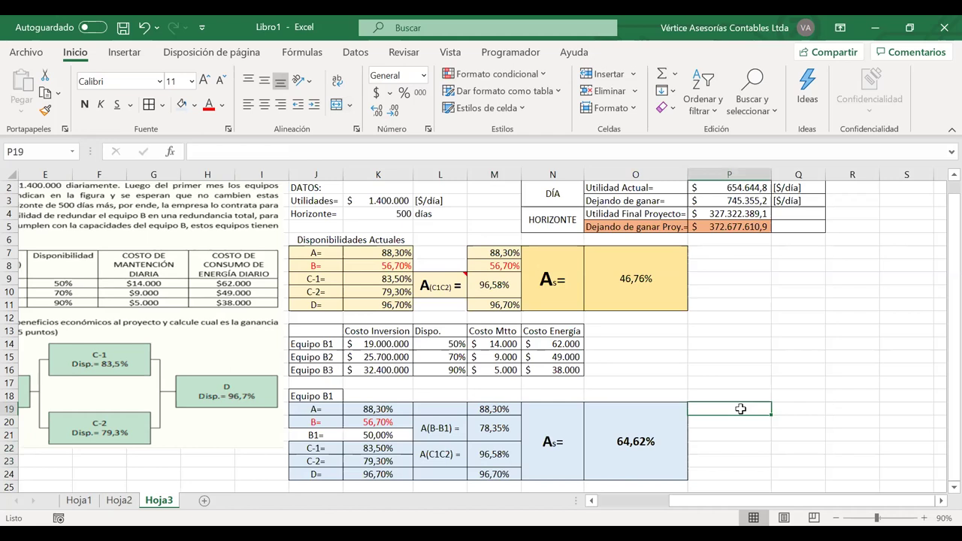
type("Aumento de")
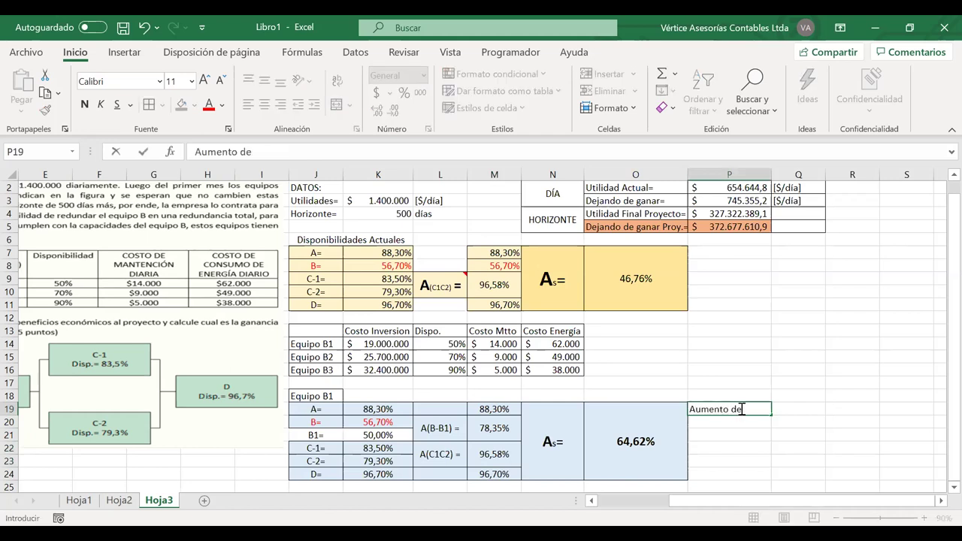
type(" A")
type("Dispo=")
left_click(801, 419)
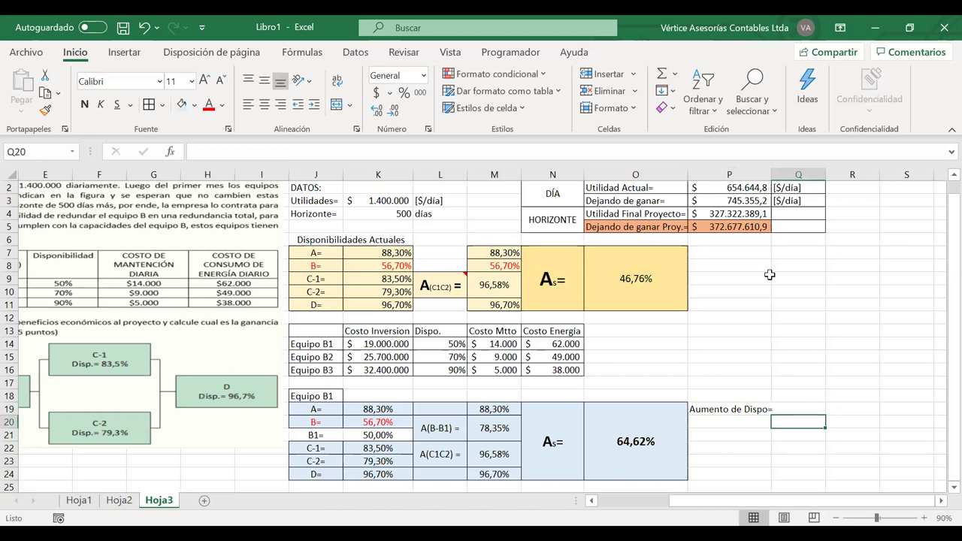
left_click(774, 176)
left_click_drag(772, 176, 780, 176)
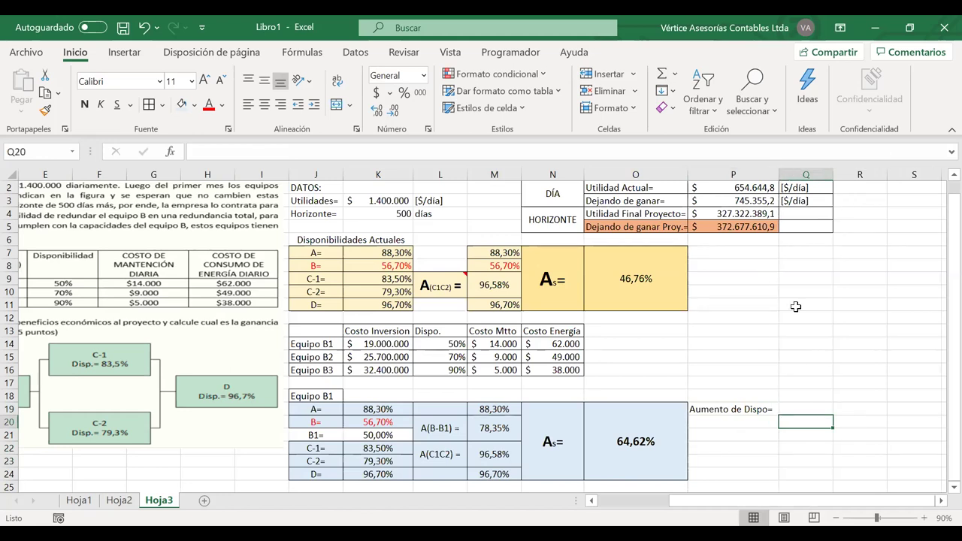
Calculate the availability increase in Q19 by subtracting the current system availability from the Equipo B1 one, using =O19-O7.
left_click(798, 410)
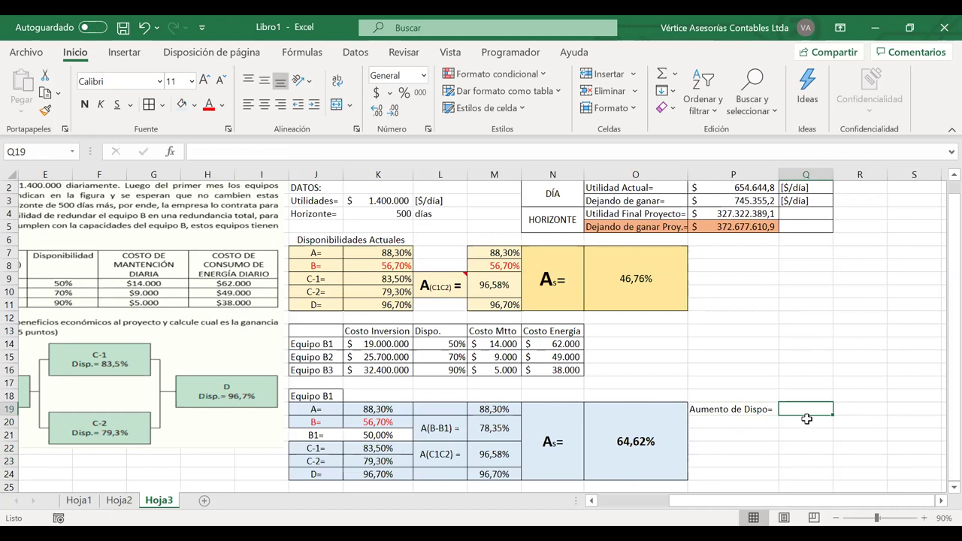
type("=")
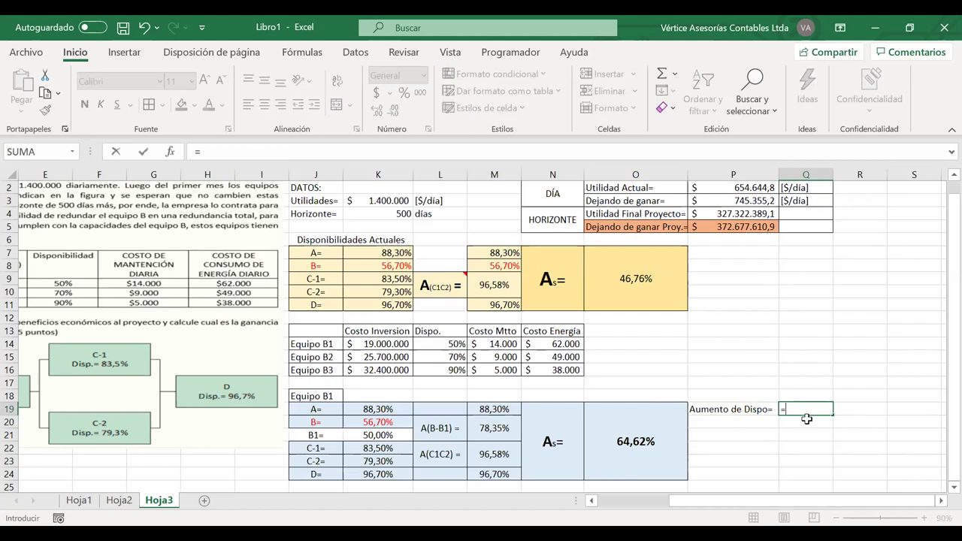
left_click(660, 437)
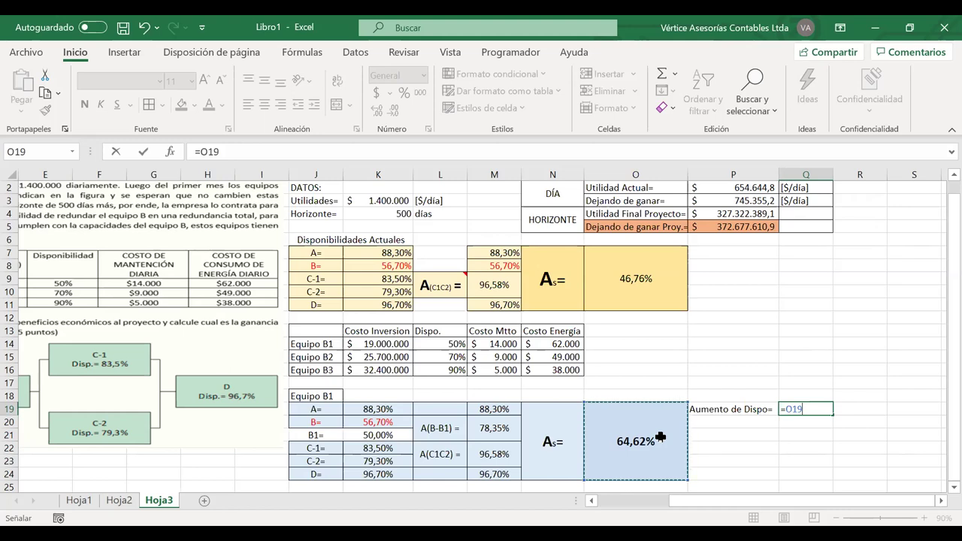
type("-")
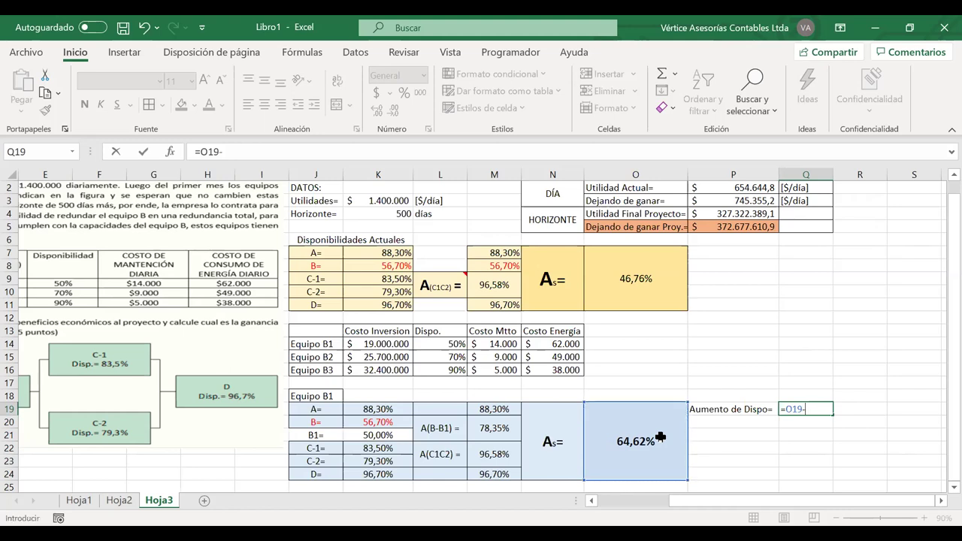
left_click(612, 279)
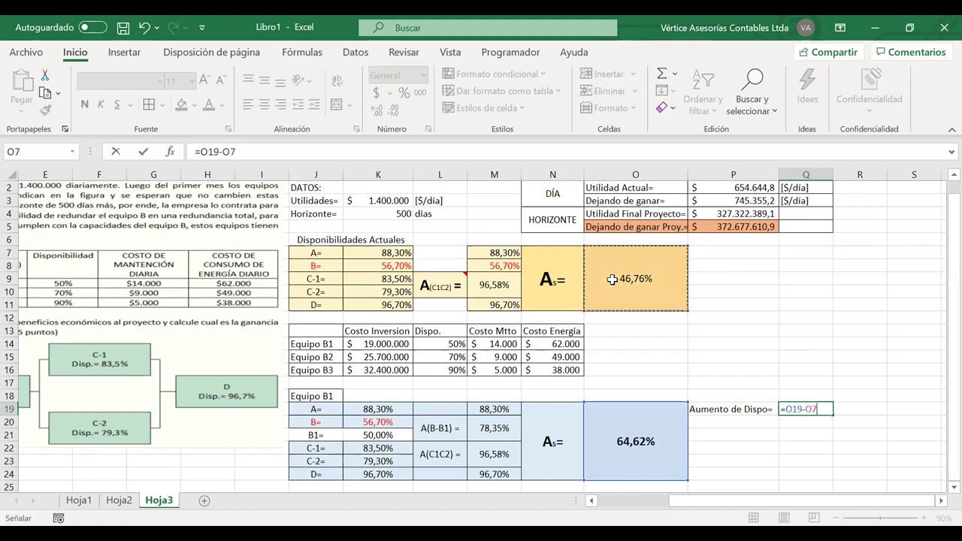
key("Return")
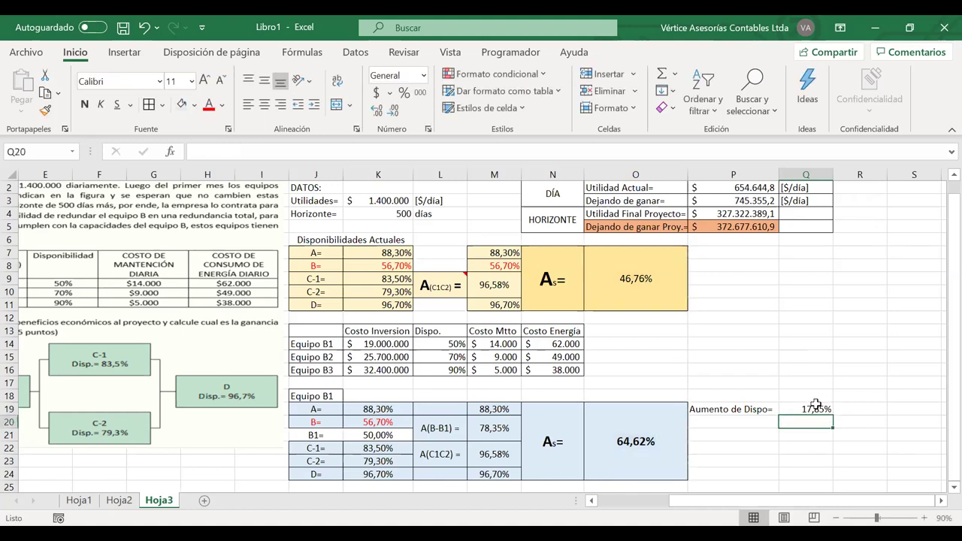
left_click_drag(813, 409, 773, 408)
left_click(814, 424)
Fill the equipment cost table J13:N16 with a light blue-gray colour.
left_click(493, 427)
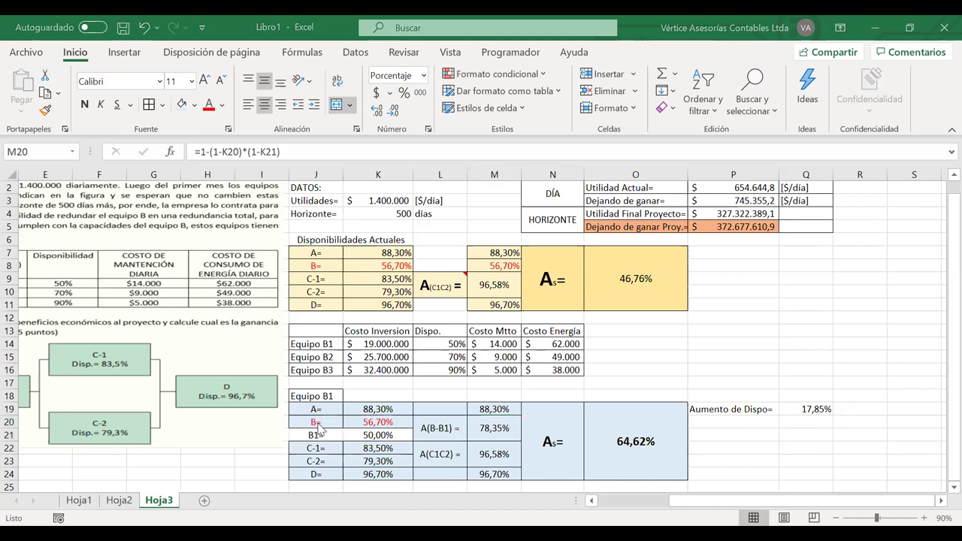
scroll(174, 397, "left", 2)
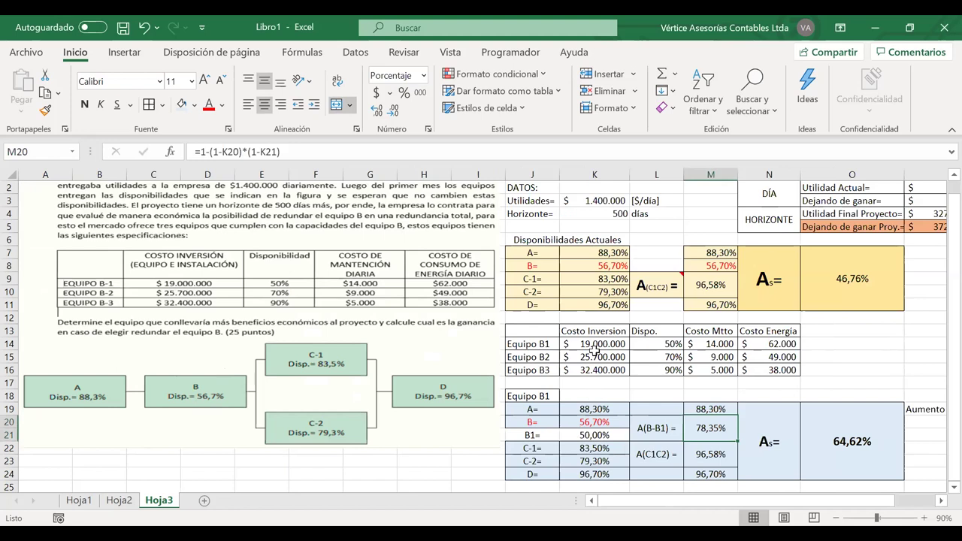
left_click_drag(527, 328, 761, 369)
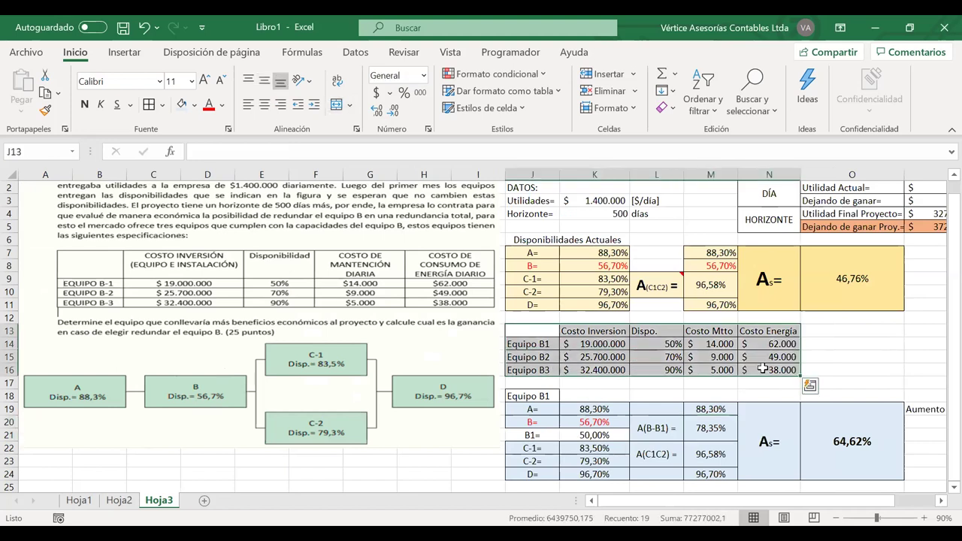
left_click(195, 109)
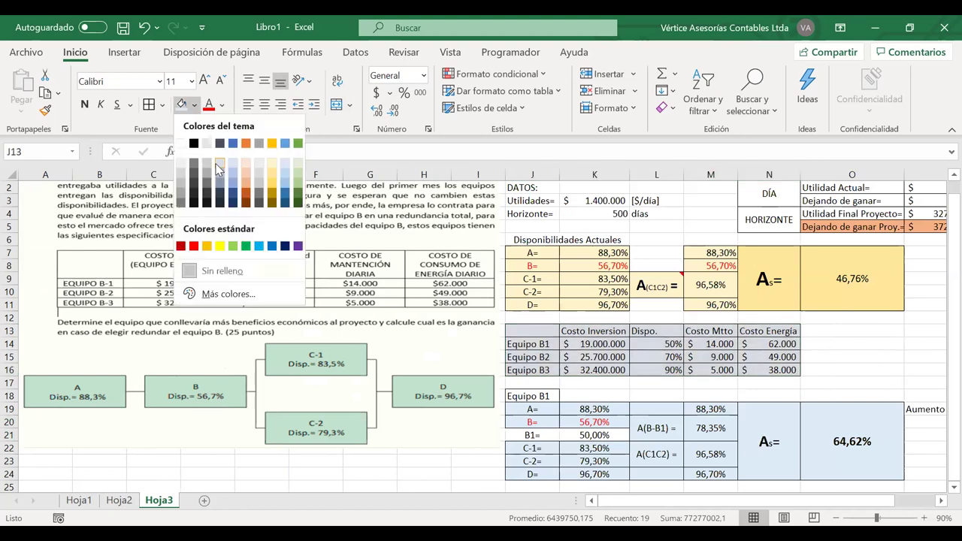
Examine the formulas behind the A(B-B1) availability in M20 and the system availability in O19 for Equipo B1.
left_click(838, 416)
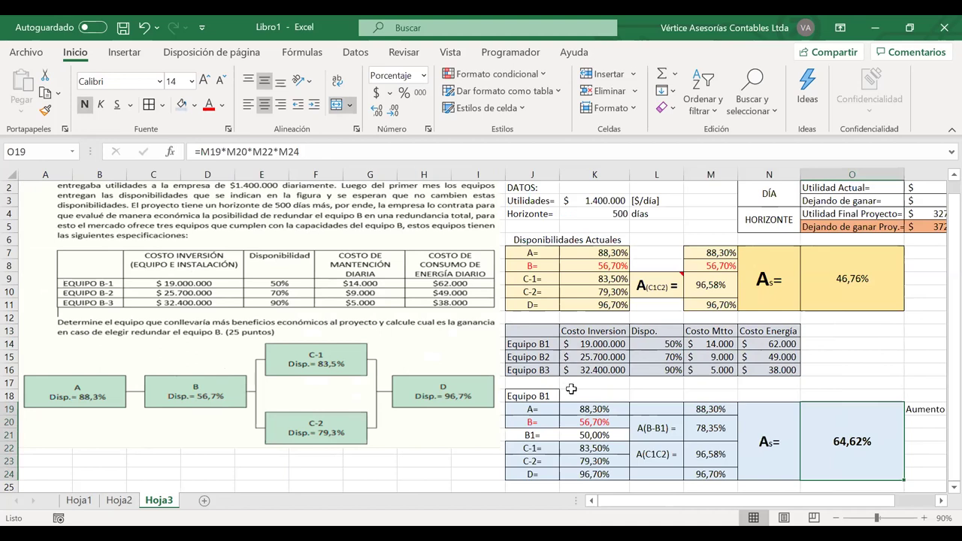
left_click(710, 426)
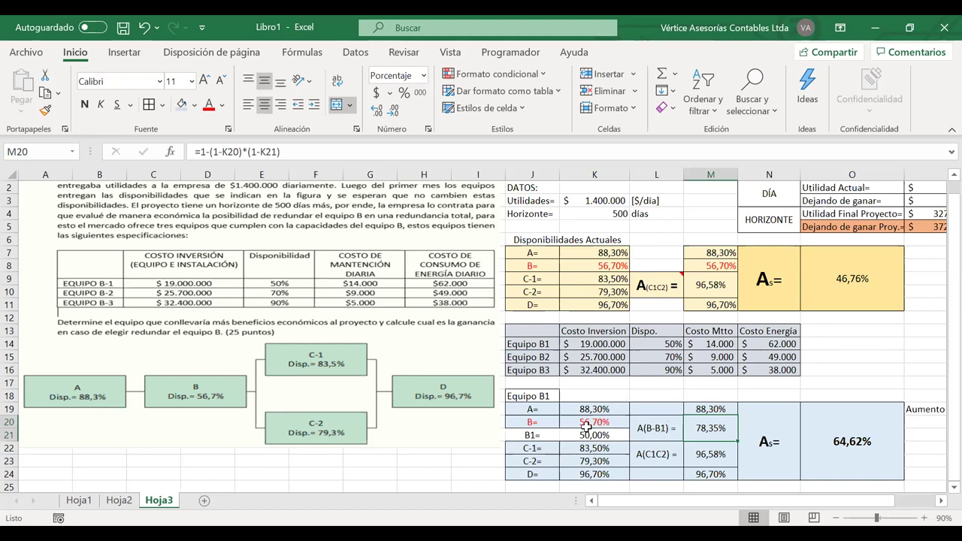
double_click(852, 444)
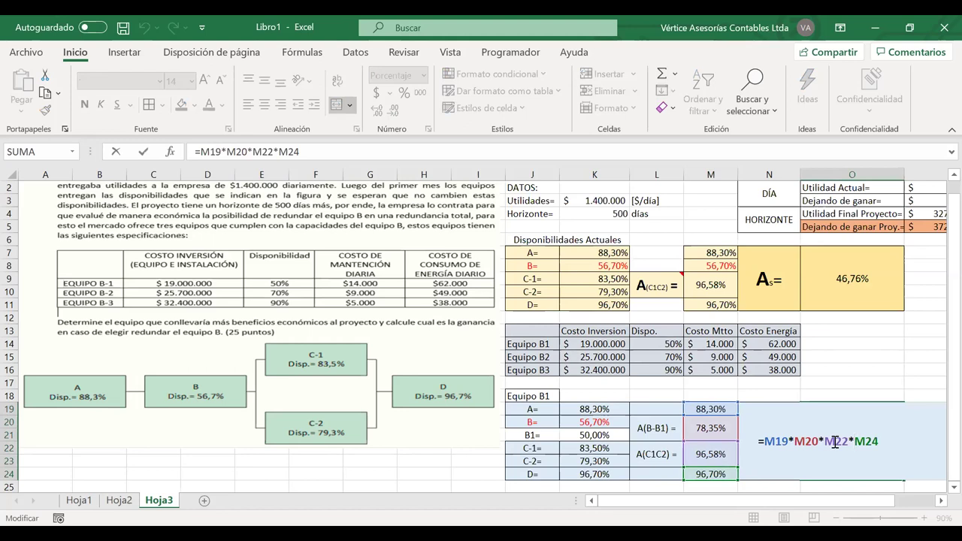
key("Return")
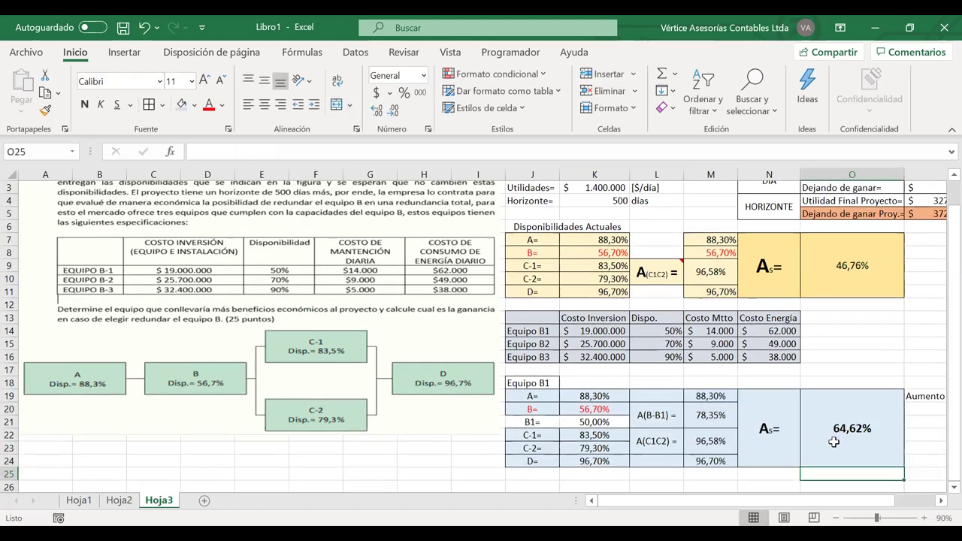
key("Right")
key("Right")
key("Up")
key("Up")
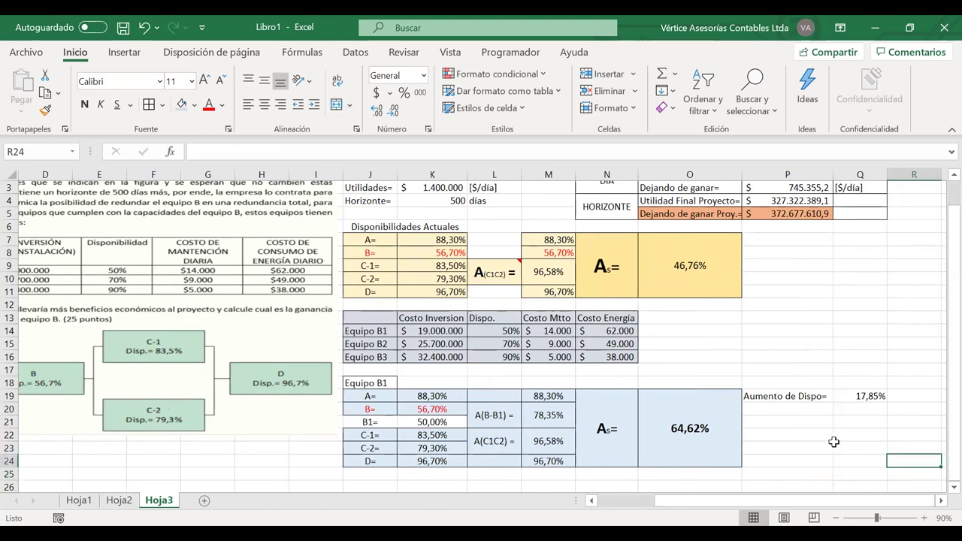
scroll(834, 442, "up", 1)
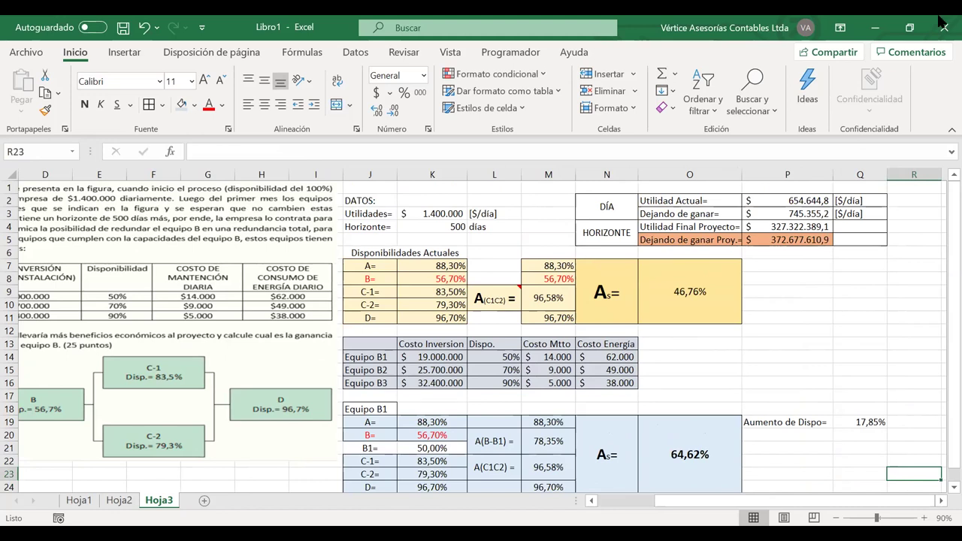
left_click_drag(442, 436, 442, 448)
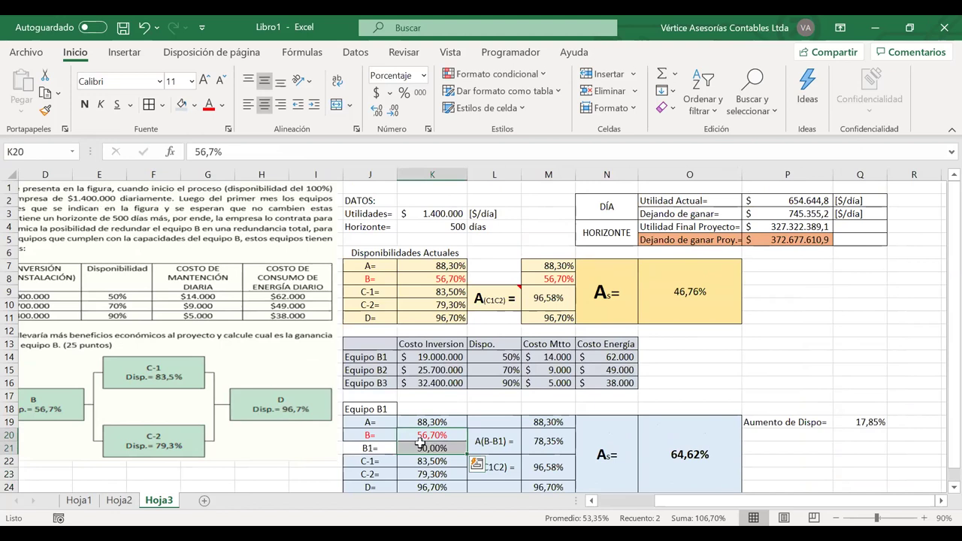
left_click(541, 442)
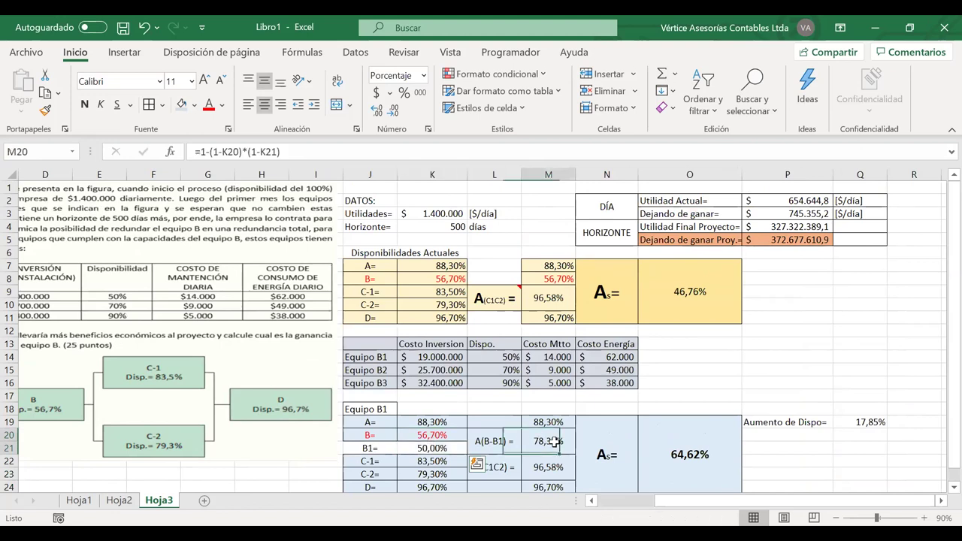
left_click(800, 438)
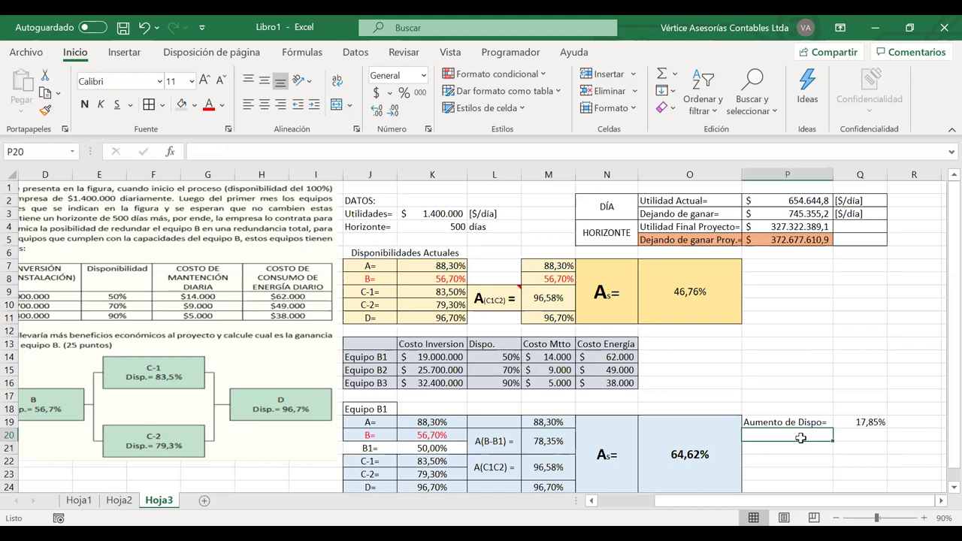
Enter the label "Aumento de Utilidad=" in P20 and widen column P to fit it.
left_click(706, 447)
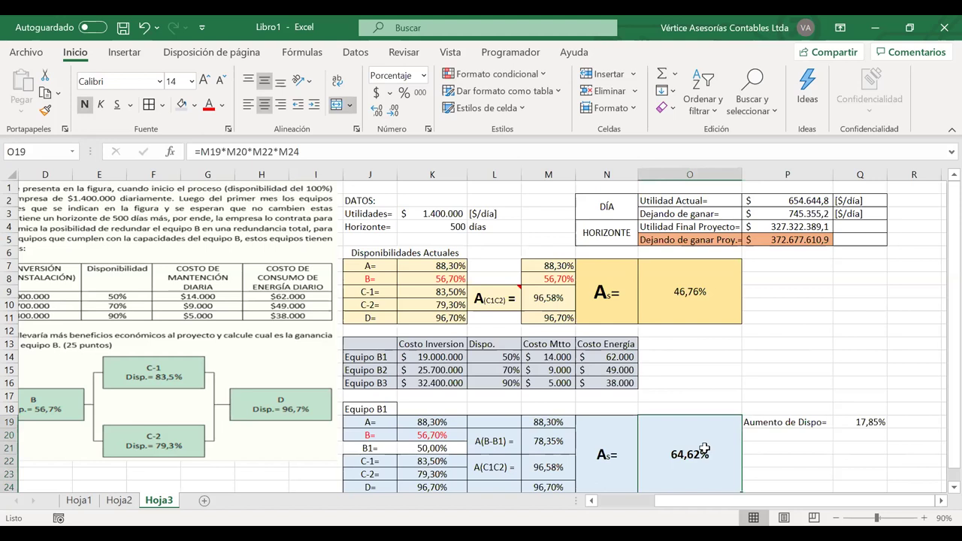
left_click(675, 304)
left_click(816, 433)
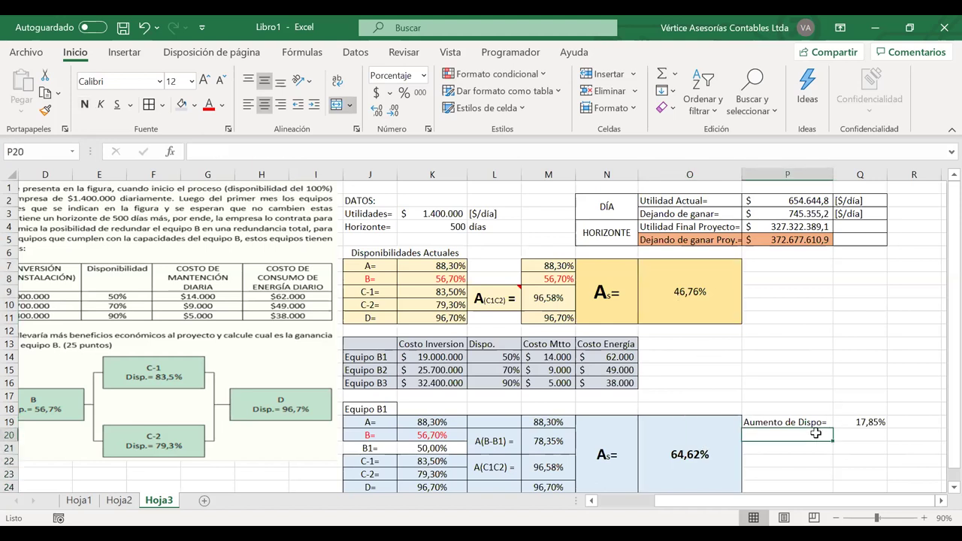
type("Aumento de ")
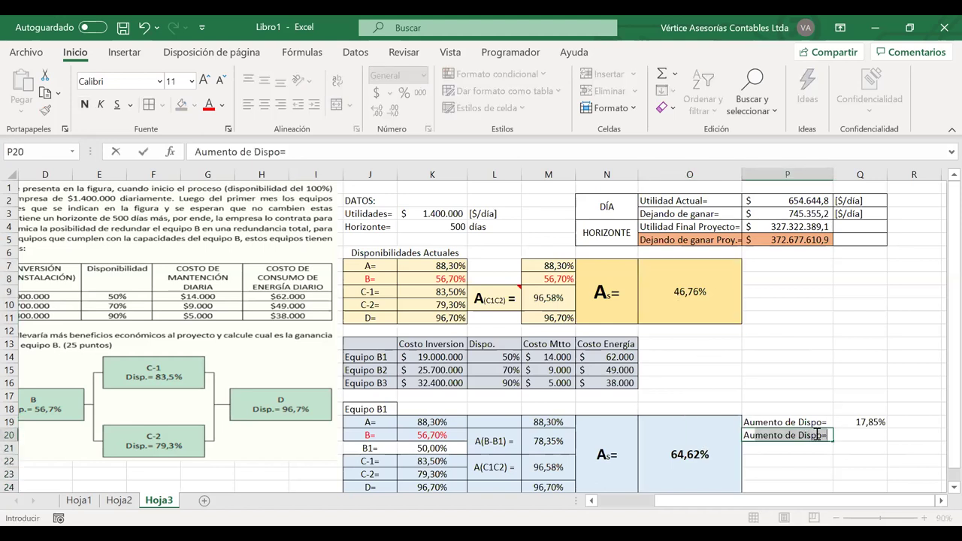
type("Dis")
key("BackSpace")
key("BackSpace")
key("BackSpace")
key("BackSpace")
type("Utilida")
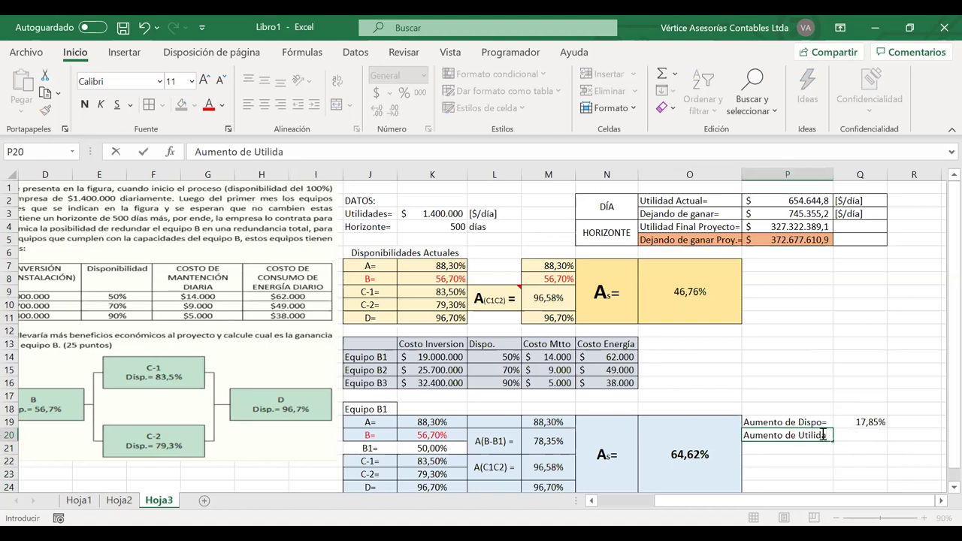
type("d=")
left_click(834, 170)
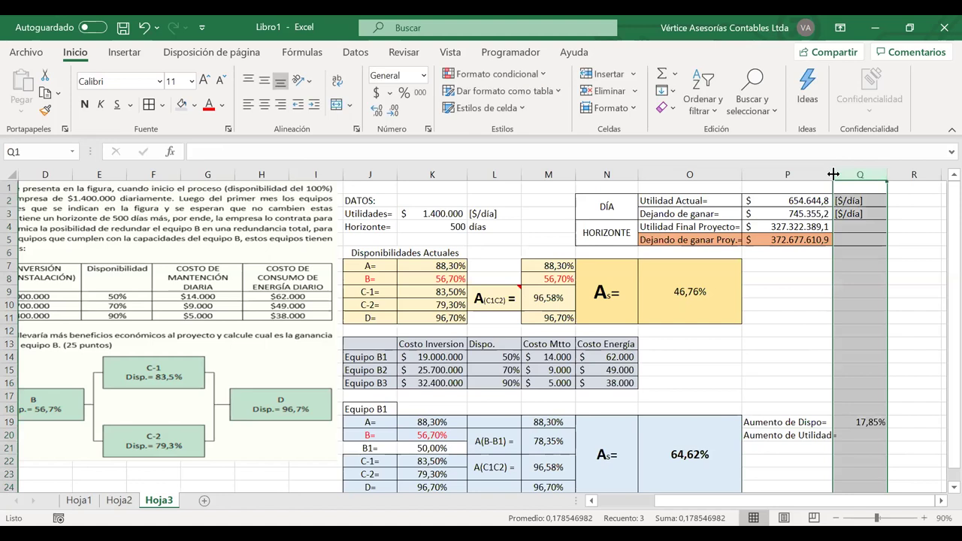
left_click_drag(833, 174, 846, 173)
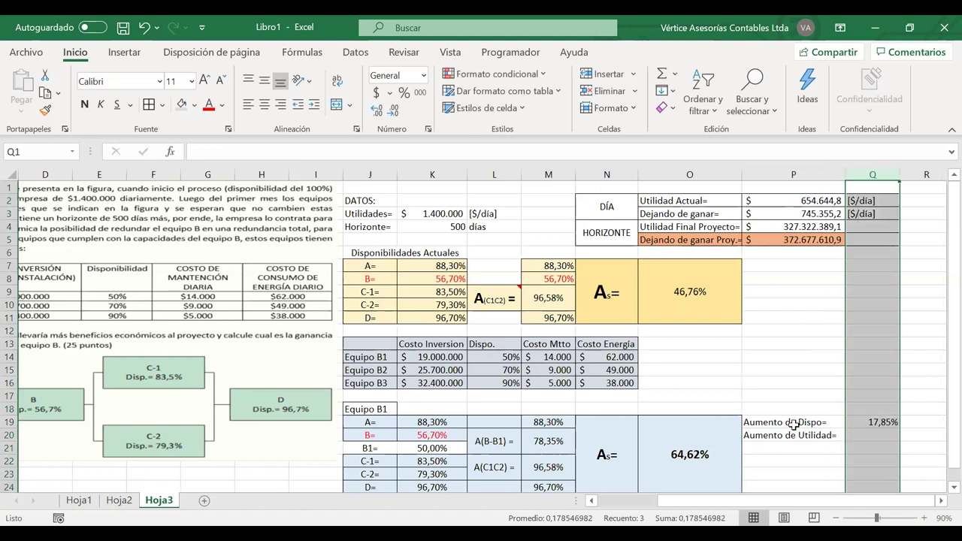
Widen column Q and move the DÍA/HORIZONTE profit table from N2:Q5 one column over to O2:R5.
left_click(861, 434)
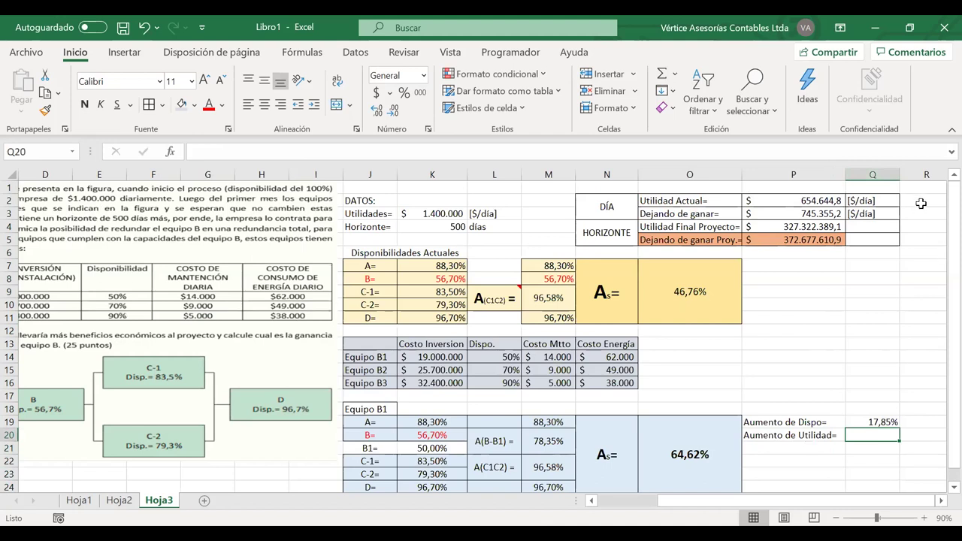
left_click_drag(899, 177, 922, 177)
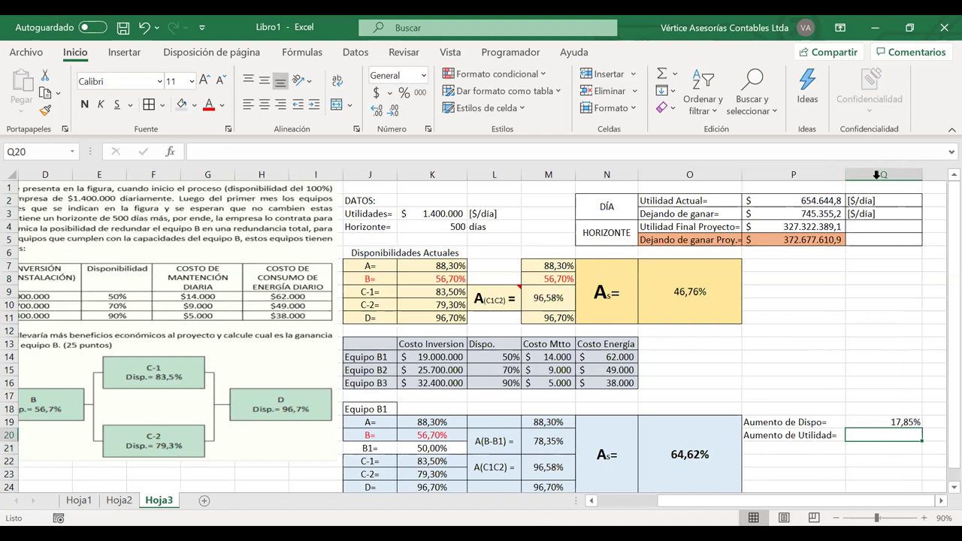
left_click_drag(627, 194, 879, 235)
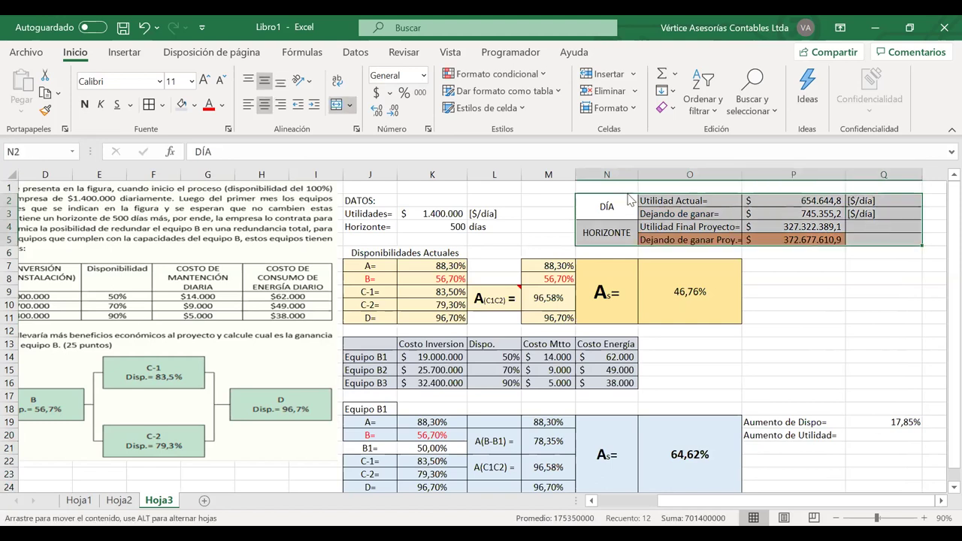
left_click_drag(660, 195, 761, 197)
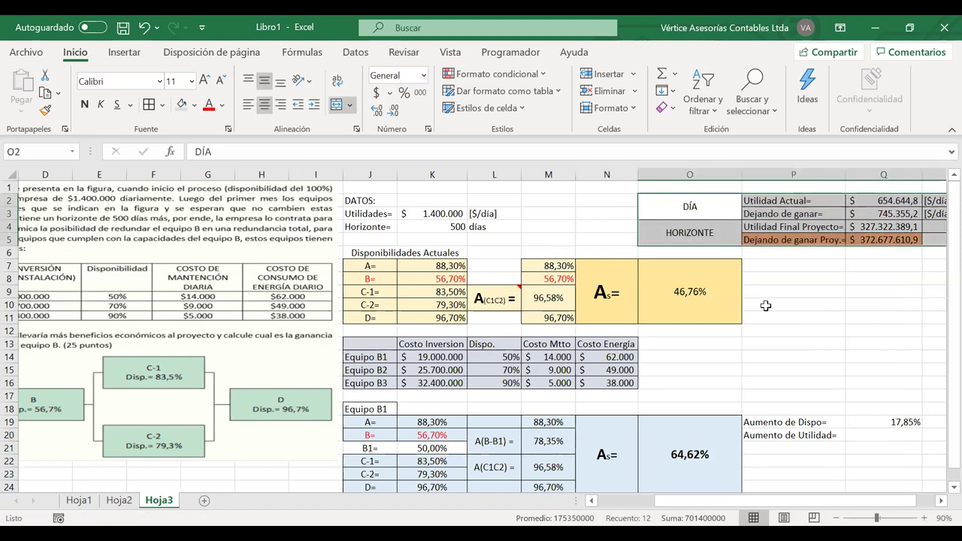
Calculate Equipo B1's daily profit increase in Q20 from the profit and availability increase, using =K3*Q19.
scroll(765, 306, "right", 1)
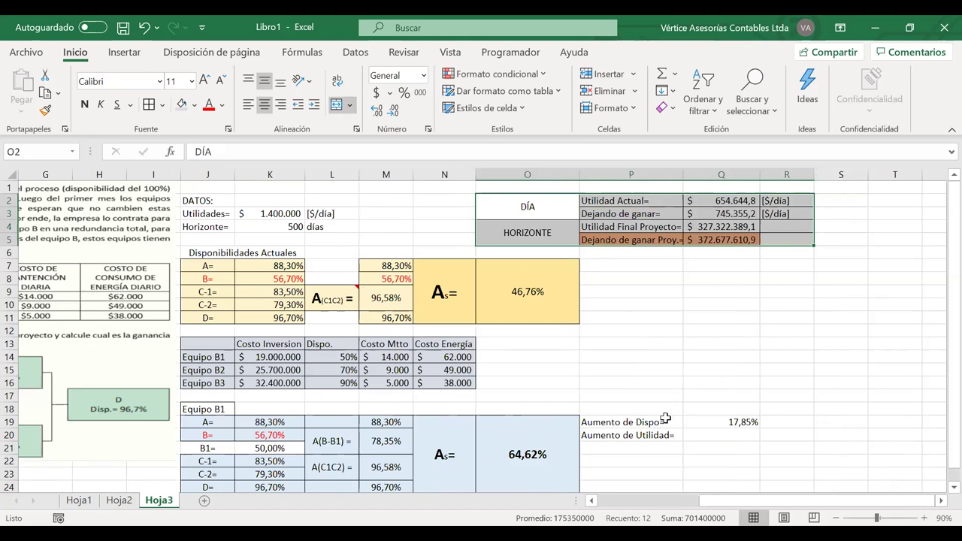
left_click(704, 434)
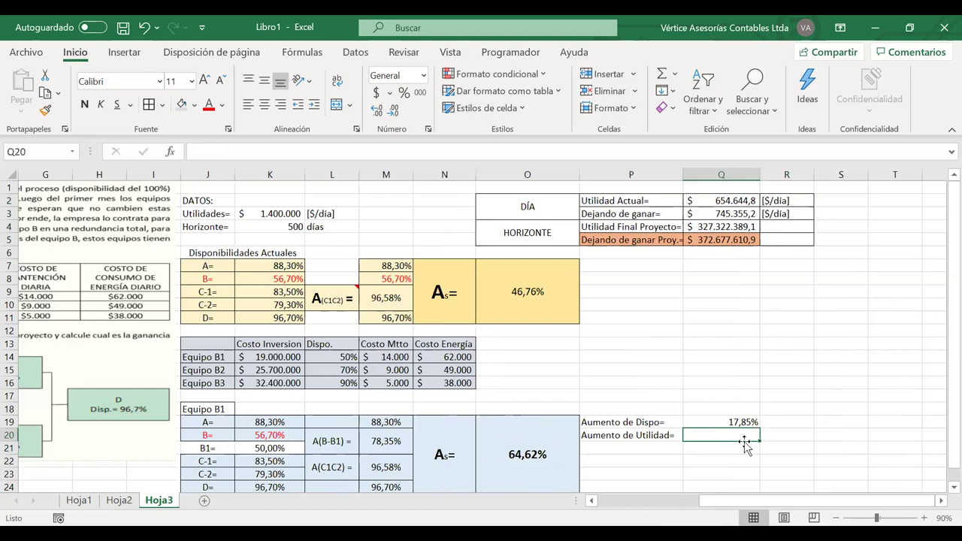
type("=")
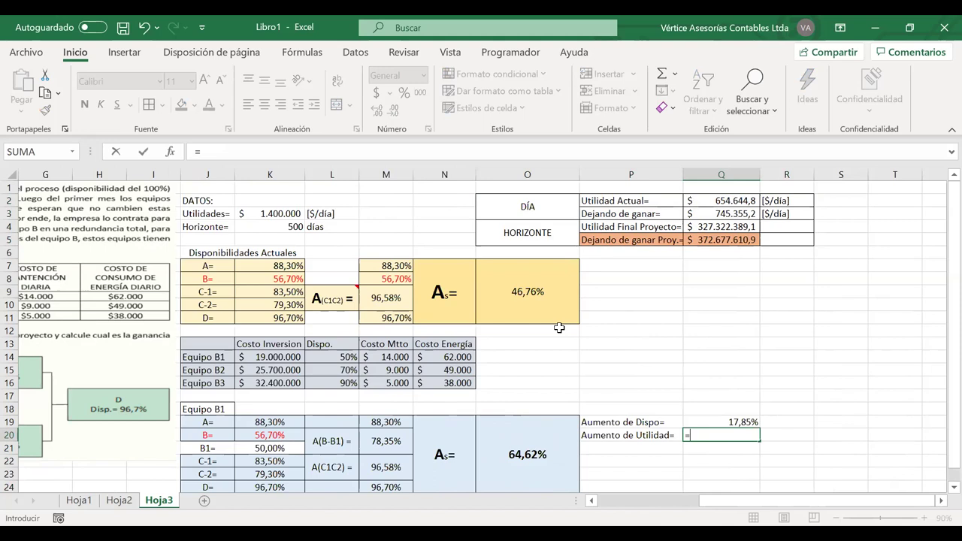
left_click(260, 213)
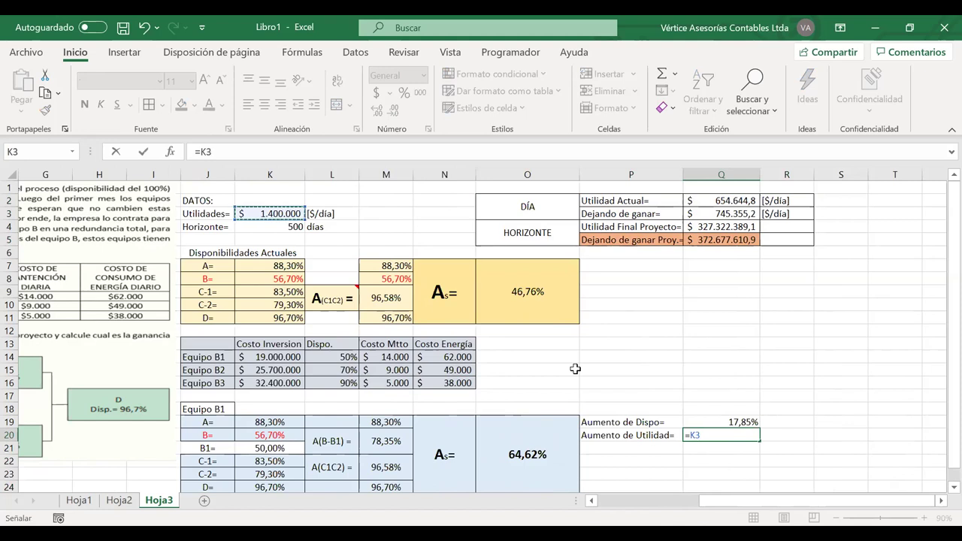
type("*")
left_click(711, 425)
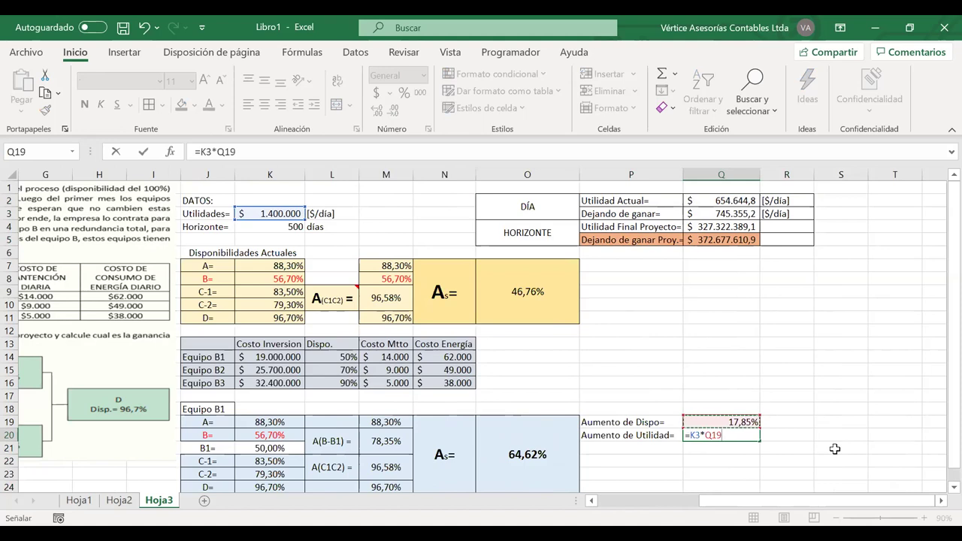
key("Return")
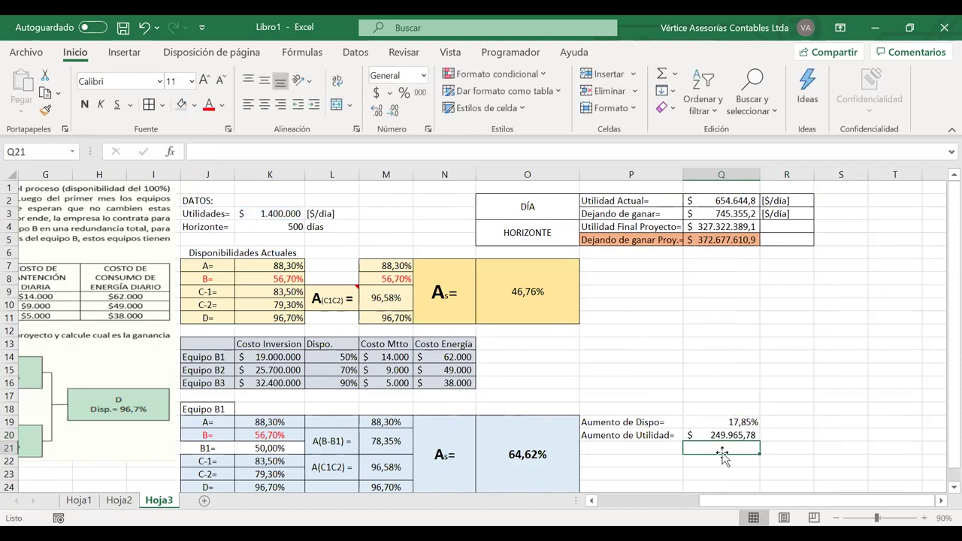
Format the profit increase in Q20 to show one decimal place.
left_click(716, 436)
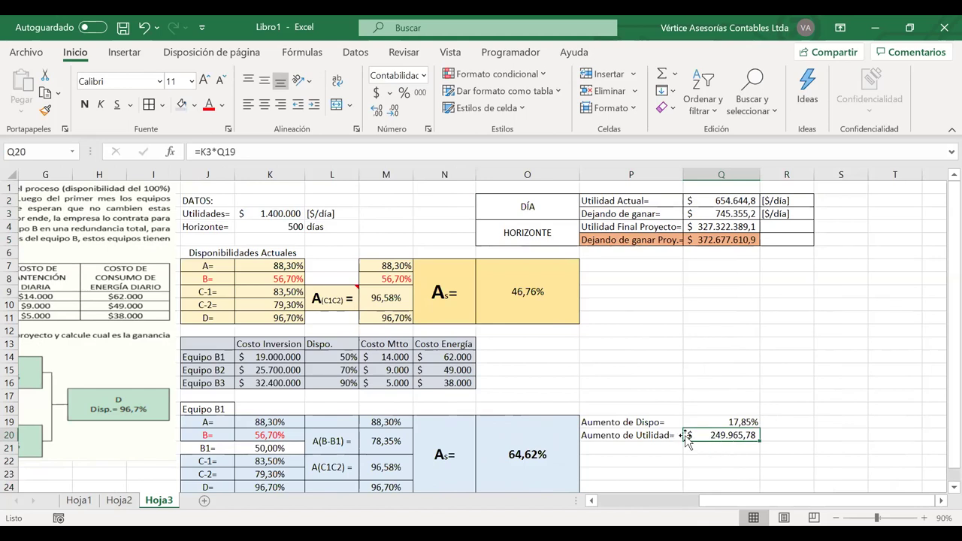
left_click(378, 111)
left_click(394, 113)
left_click(395, 115)
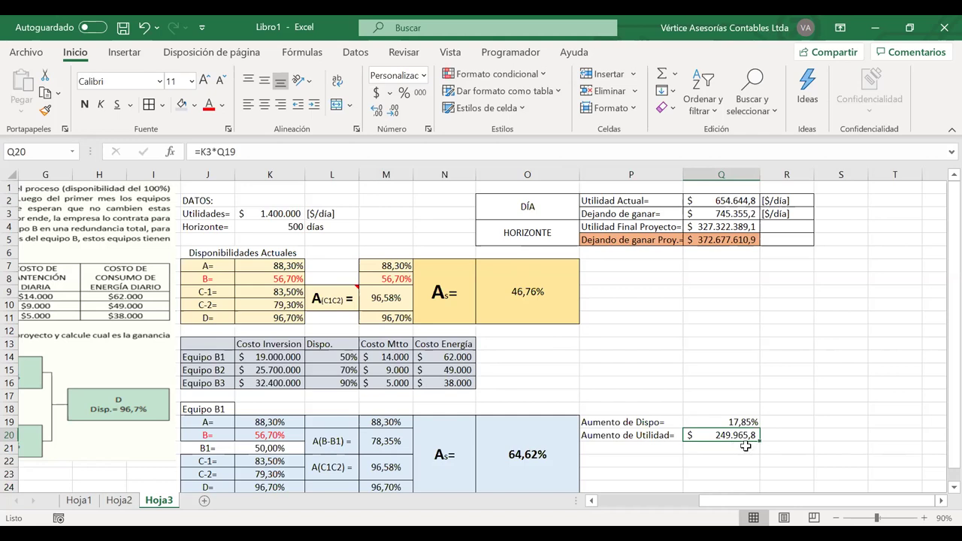
Copy the P20 label into P21, change it to "Aumento de Utilidad Proy=" and fit column P to it.
left_click(628, 447)
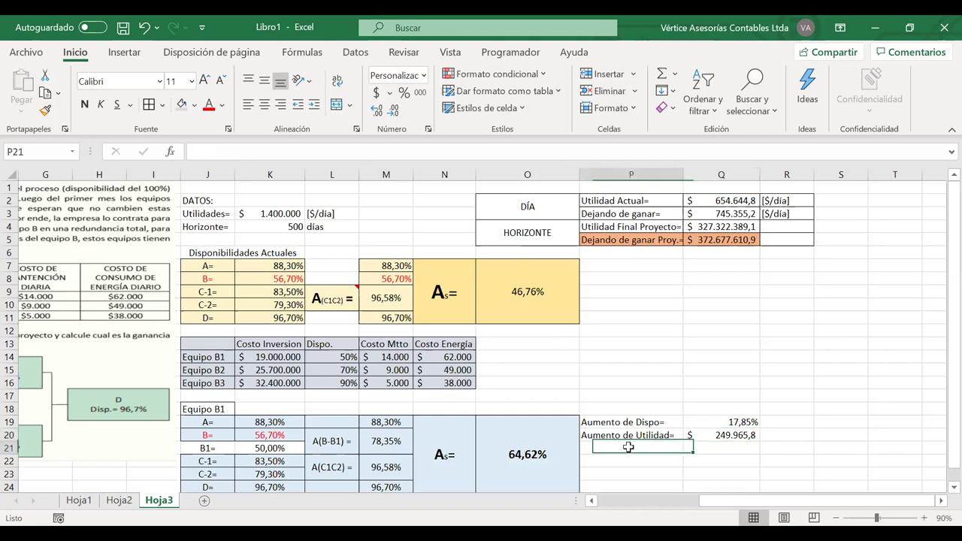
left_click(669, 439)
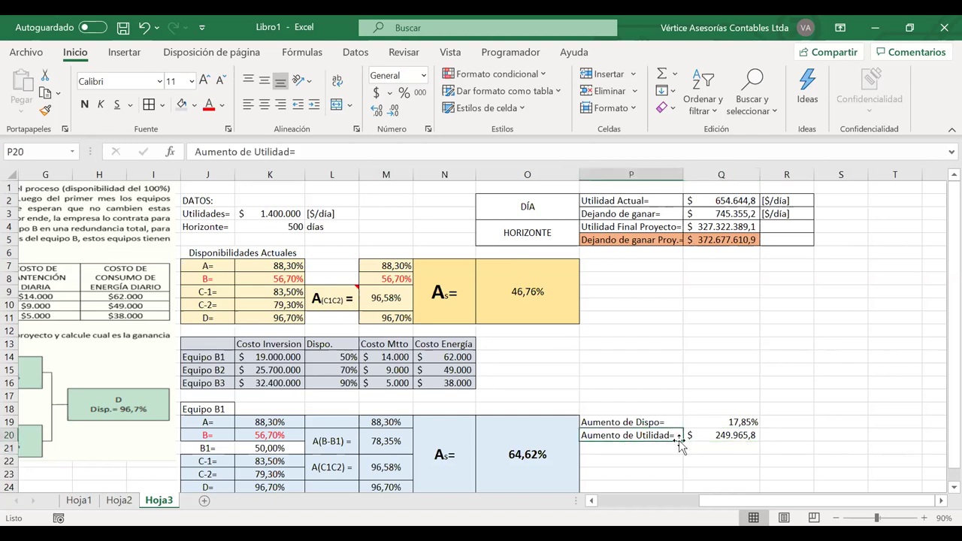
left_click_drag(682, 443, 672, 450)
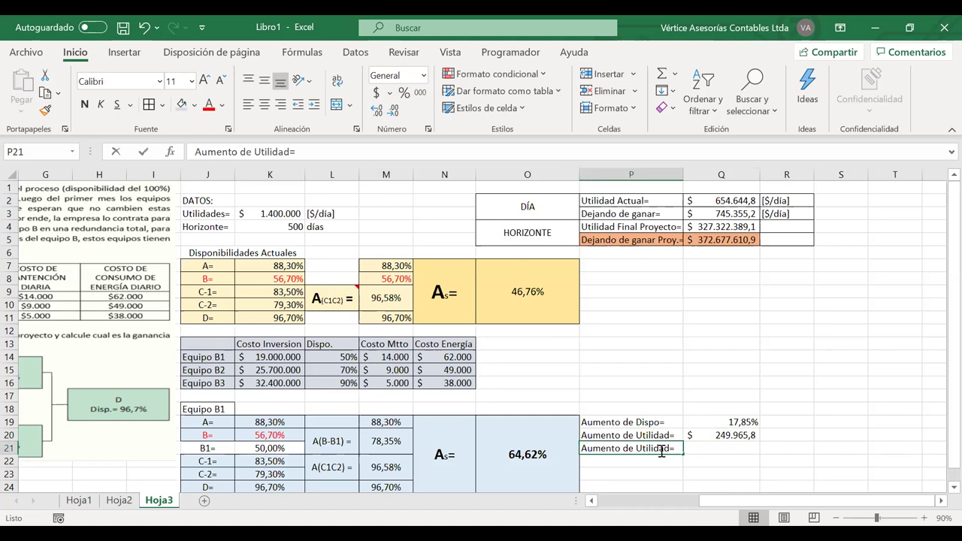
double_click(669, 450)
type("Proy")
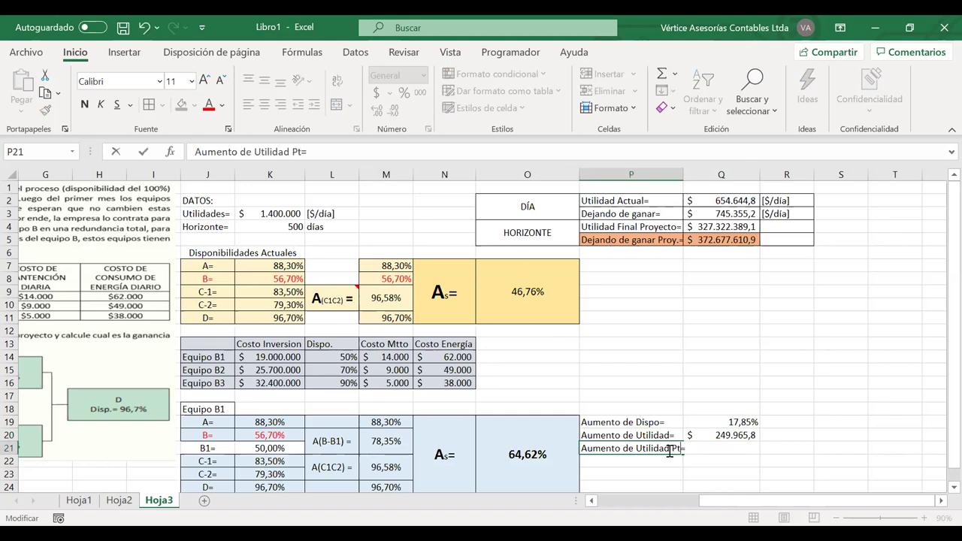
key("Return")
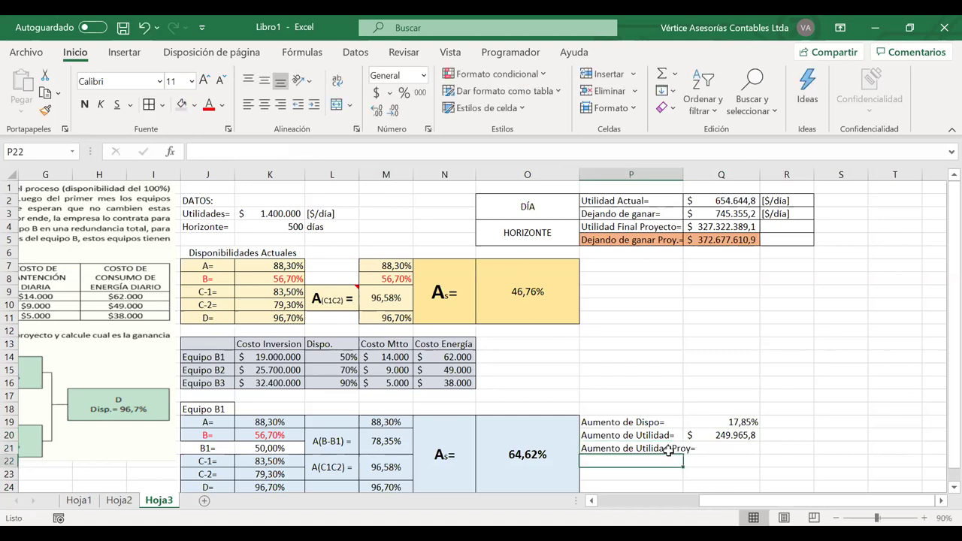
double_click(685, 174)
Calculate the project profit increase over the horizon in Q21, using =Q20*K4.
left_click(722, 447)
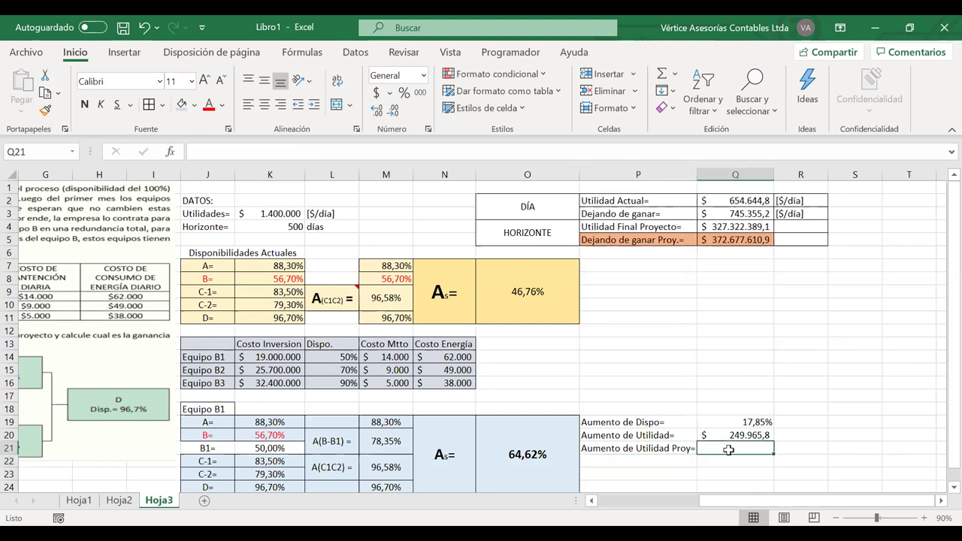
type("=")
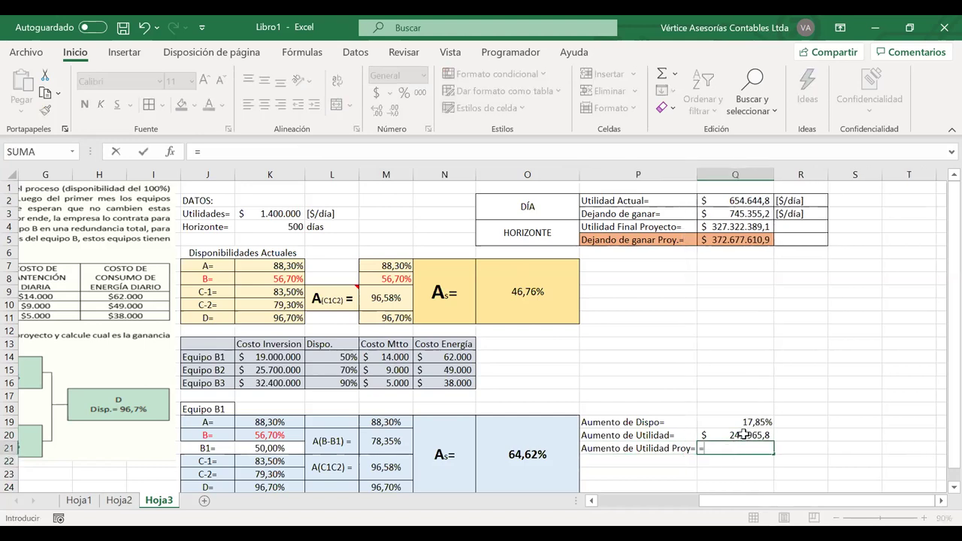
left_click(743, 435)
type("*")
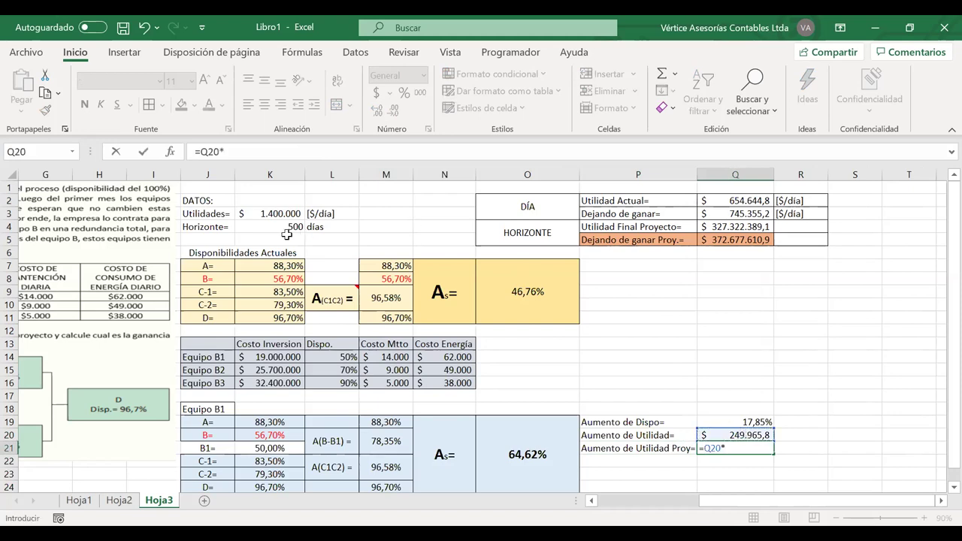
left_click(280, 227)
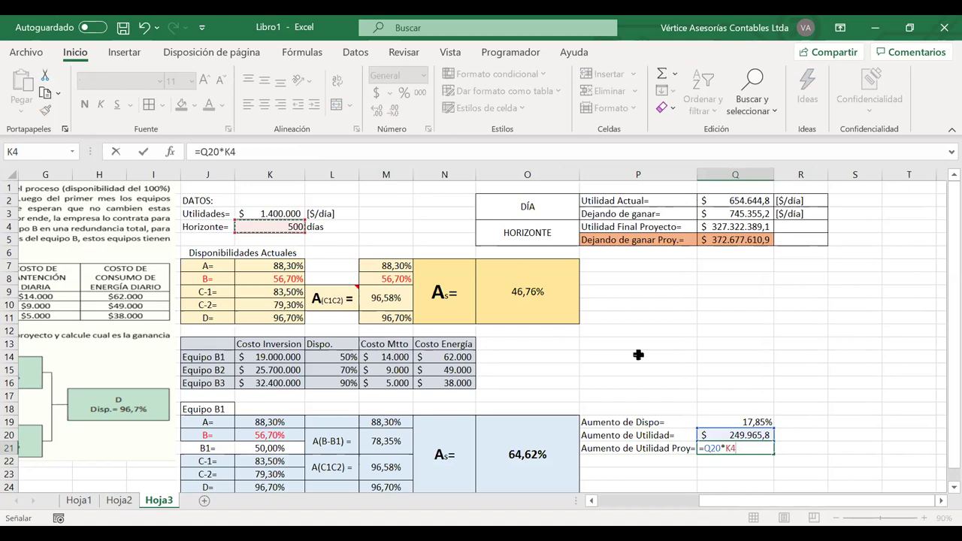
key("Return")
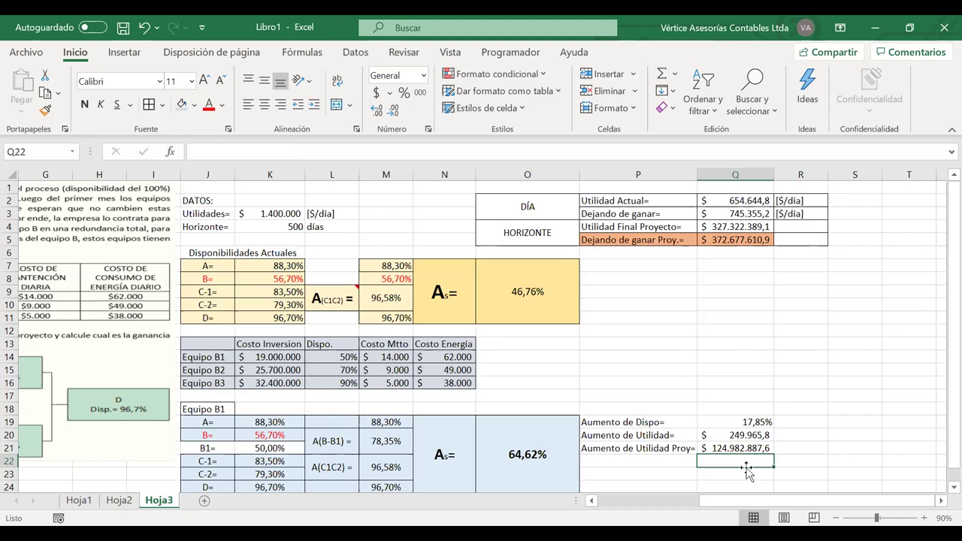
left_click(713, 239)
left_click(659, 226, "shift")
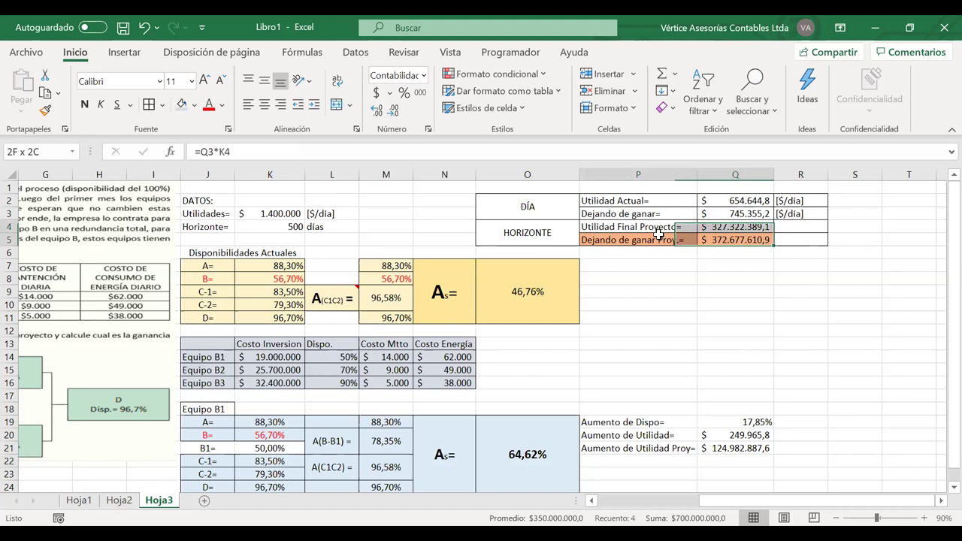
left_click(714, 239)
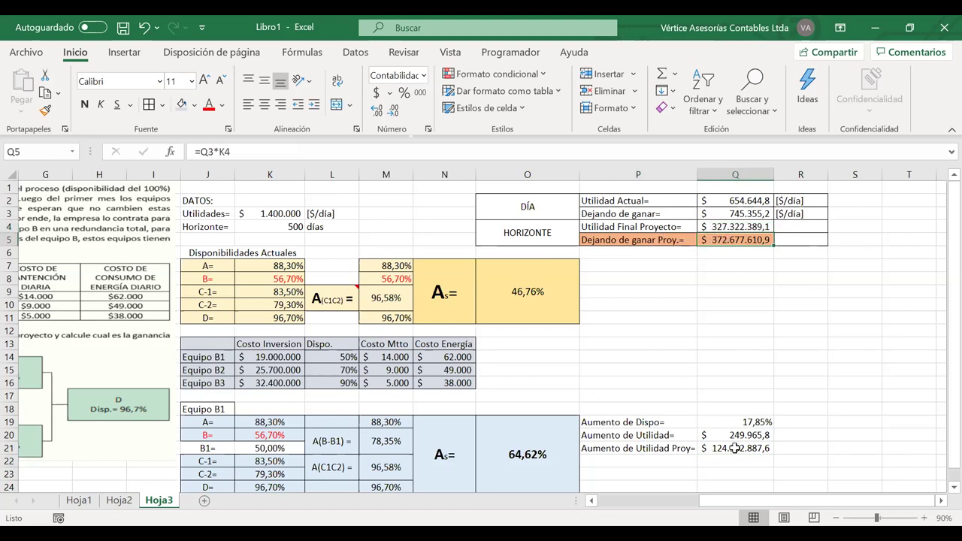
left_click_drag(666, 445, 736, 448)
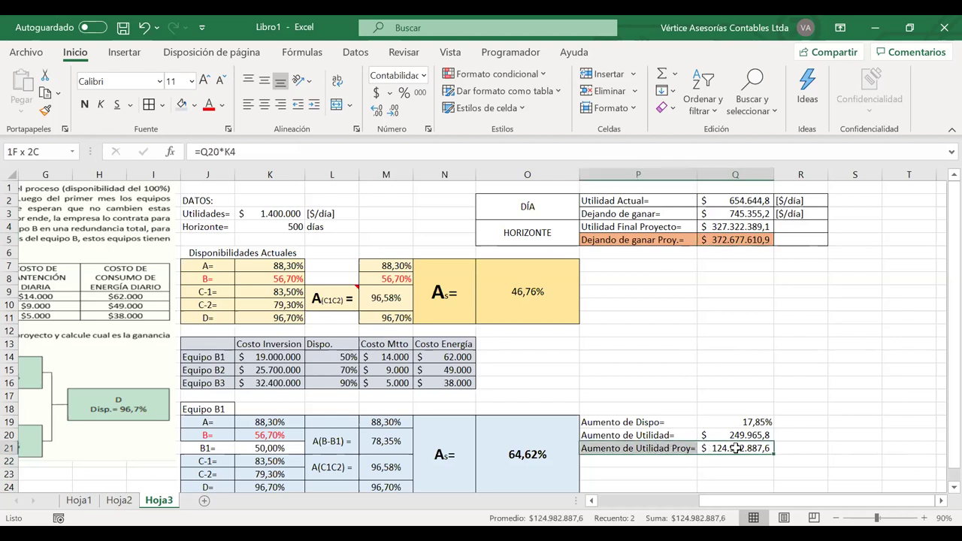
Label cell P22, below the project profit increase, as "Costos de inversion=".
left_click(681, 464)
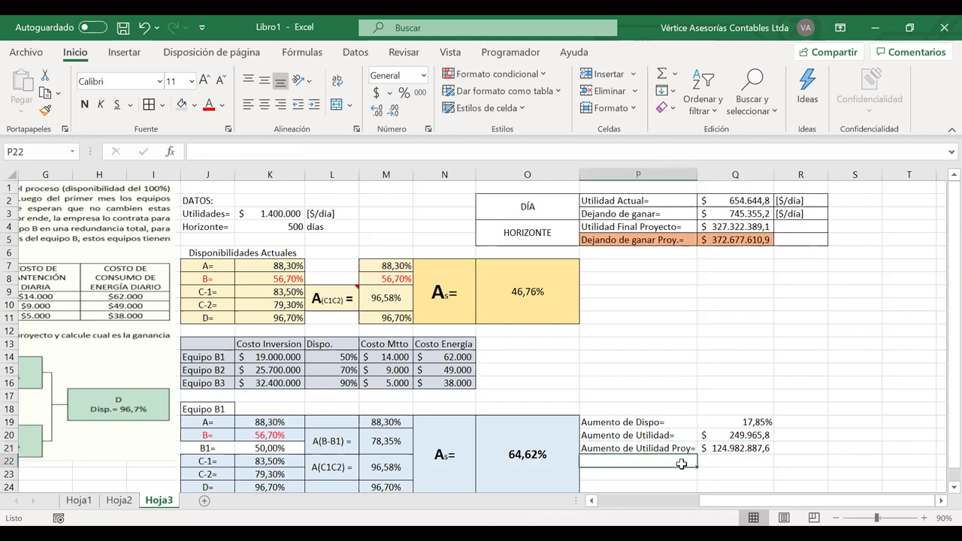
scroll(681, 464, "down", 1)
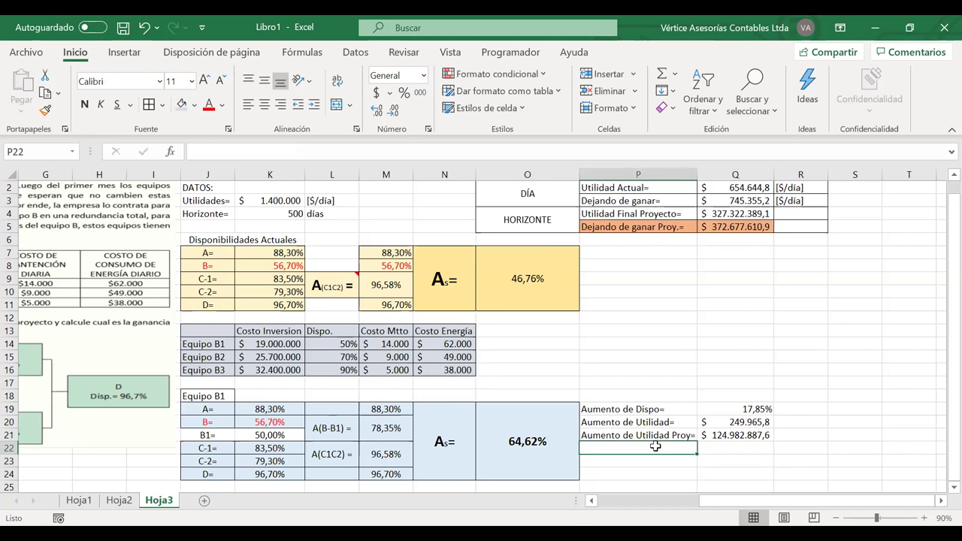
type("Cos")
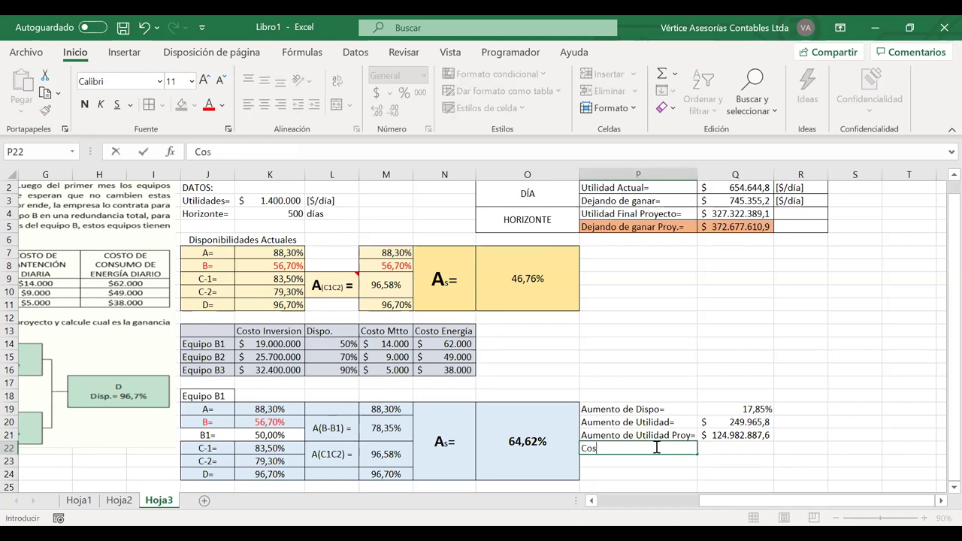
type("tos de inversion")
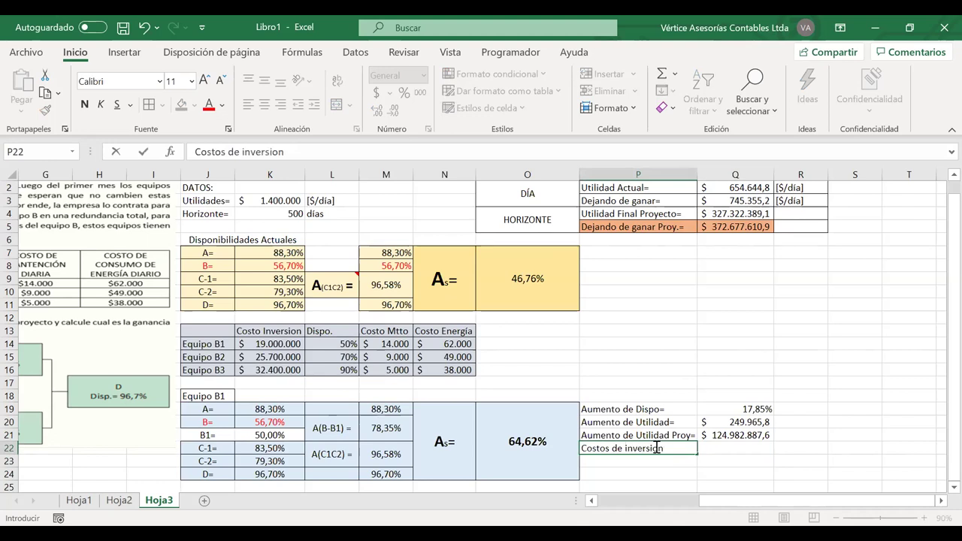
type("=")
left_click(713, 448)
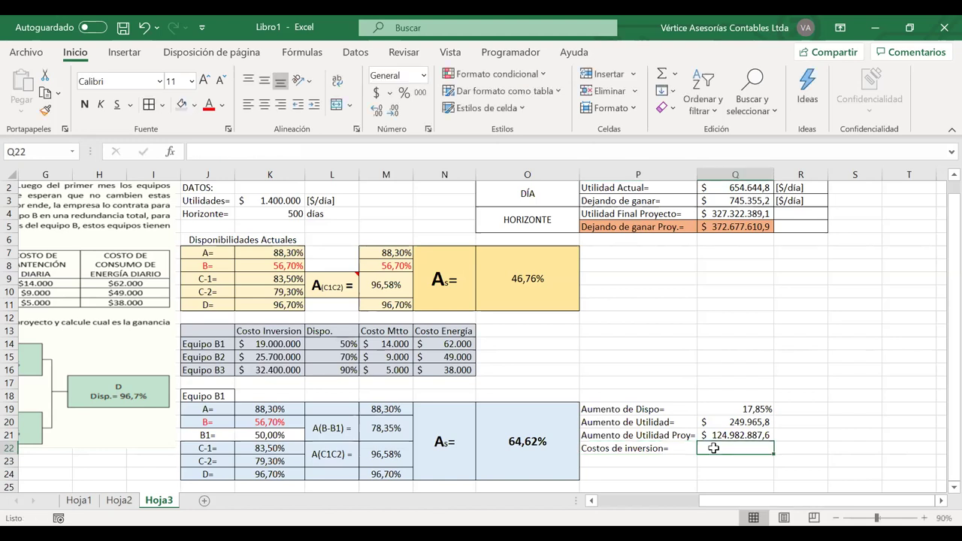
Change the label in P22 to "Costos Totales de inversion=".
type("=")
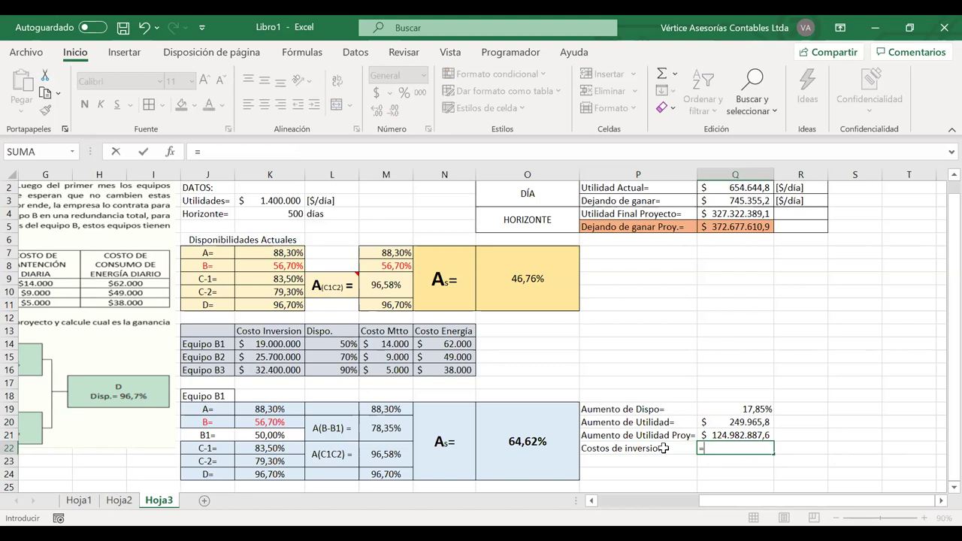
key("Escape")
double_click(617, 448)
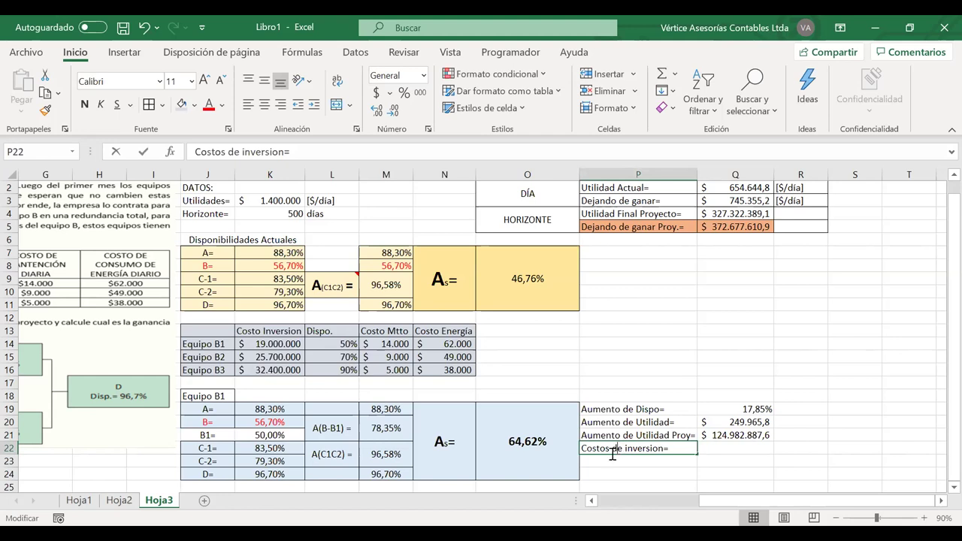
type("Totales")
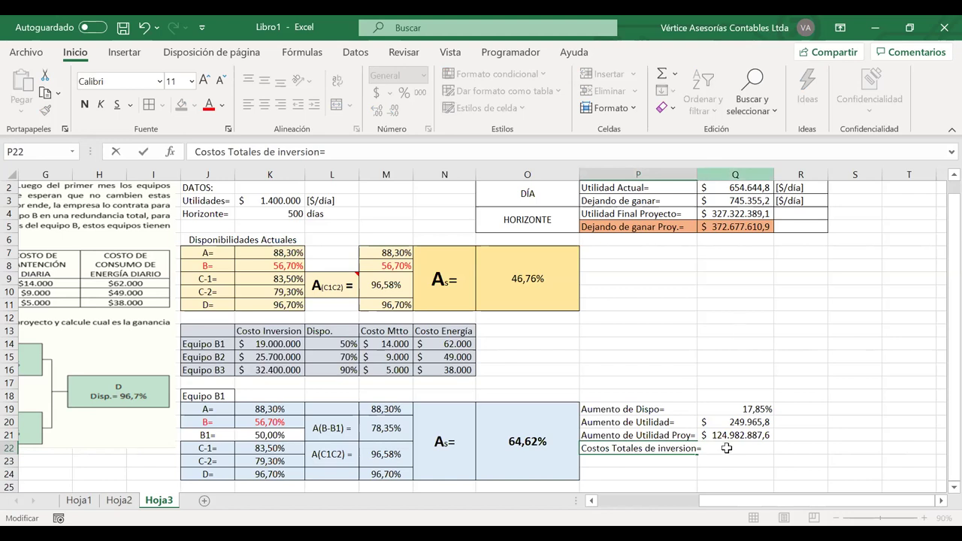
Calculate Equipo B1's total investment, maintenance and energy costs over the horizon in Q22, using =K14+M14*K4+N14*K4.
left_click(728, 449)
type("=")
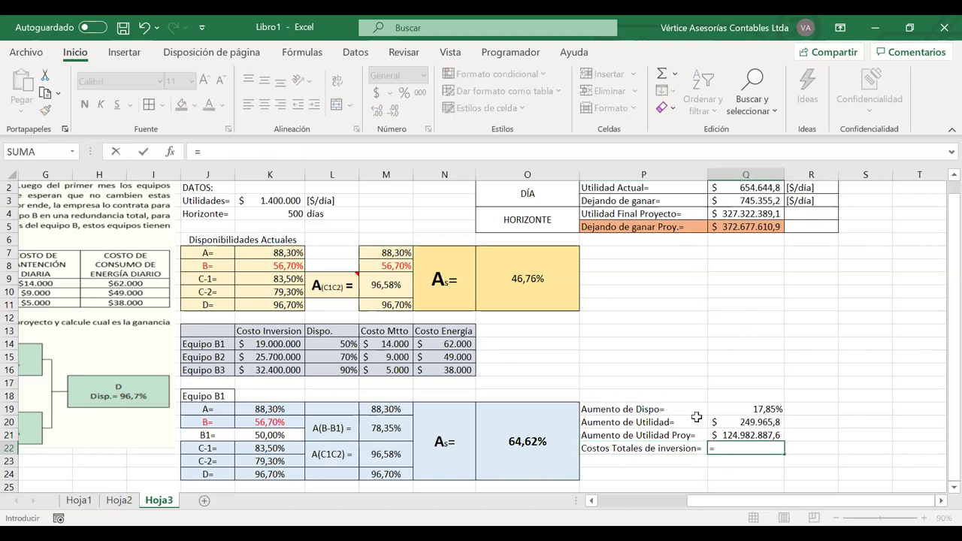
left_click(271, 344)
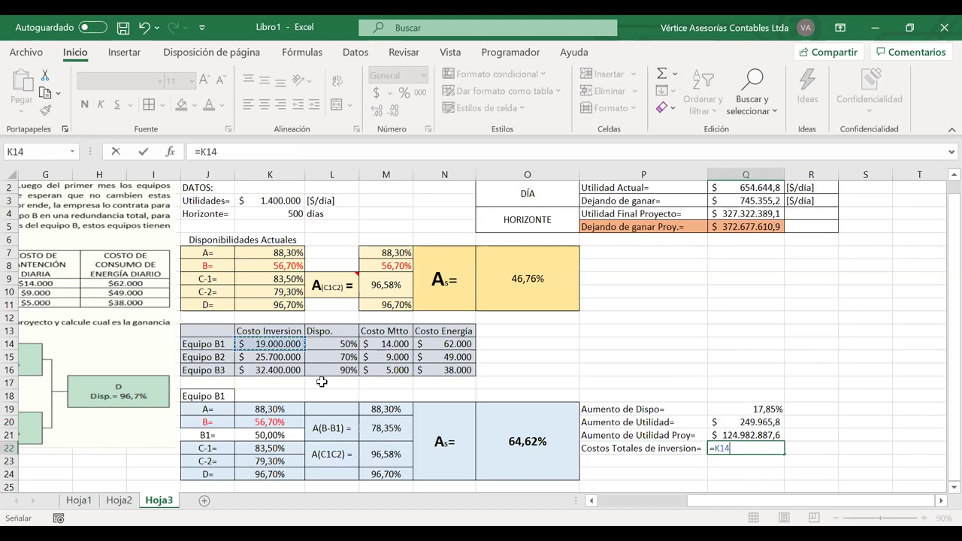
type("+")
left_click(385, 343)
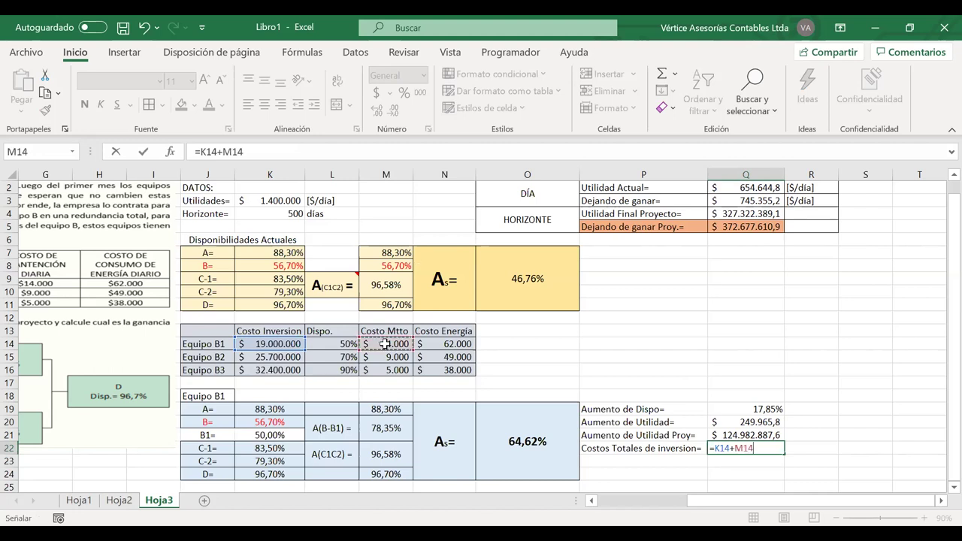
type("*")
left_click(272, 214)
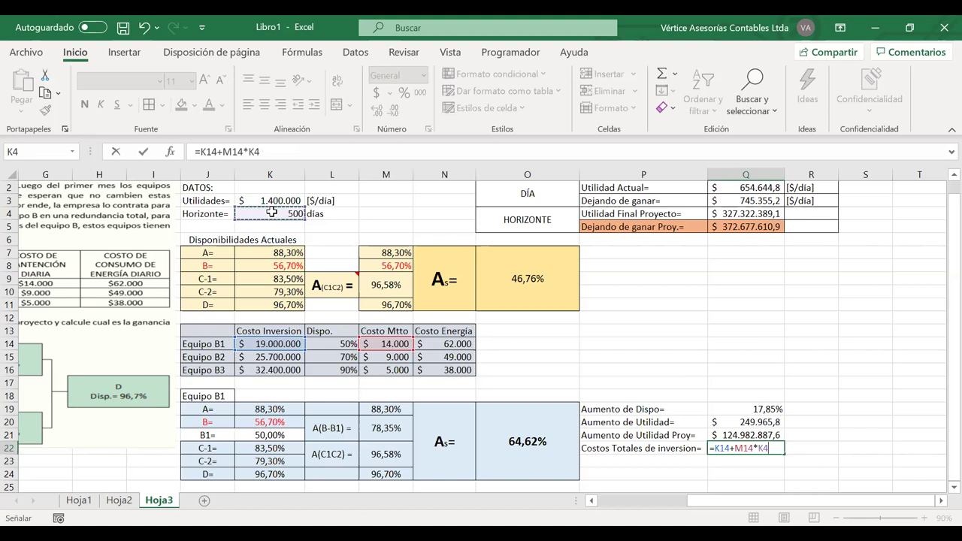
type("+")
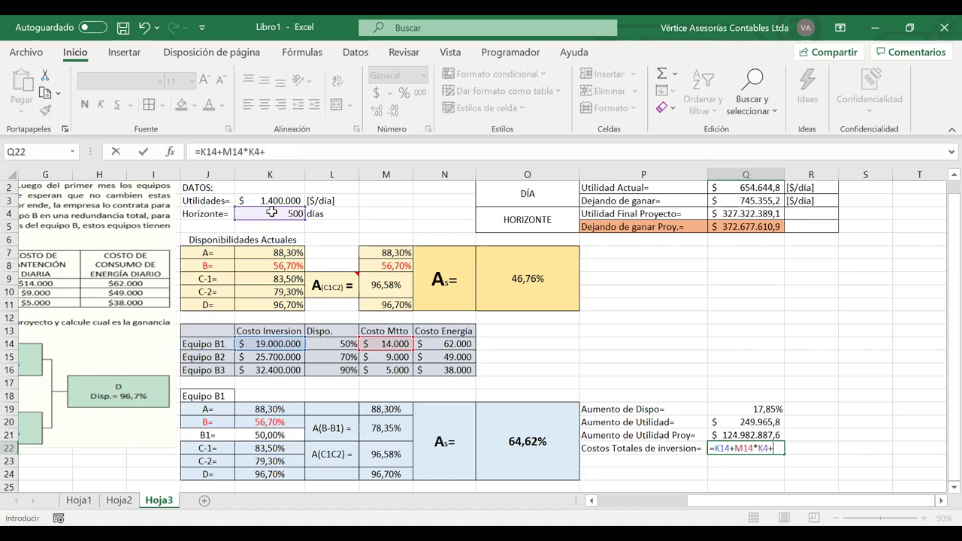
left_click(447, 344)
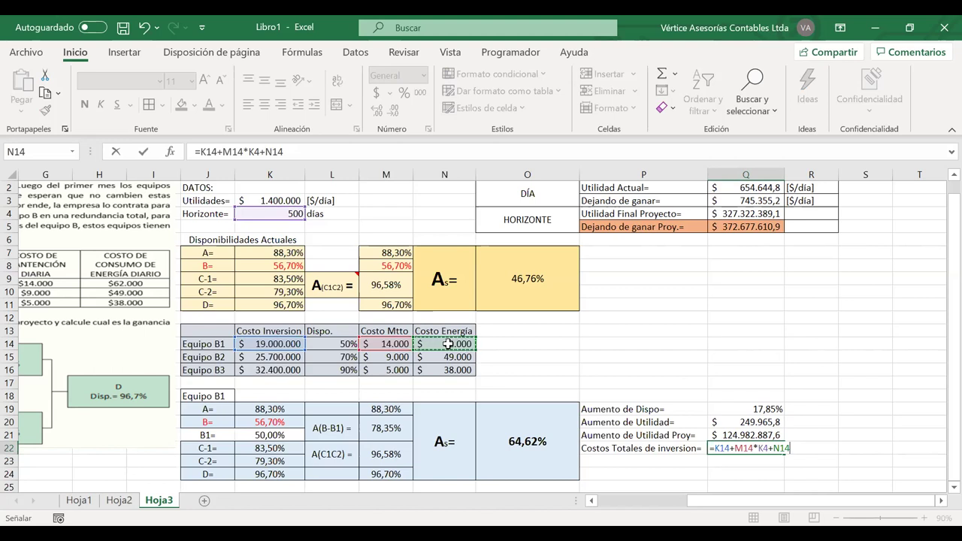
type("*")
left_click(257, 214)
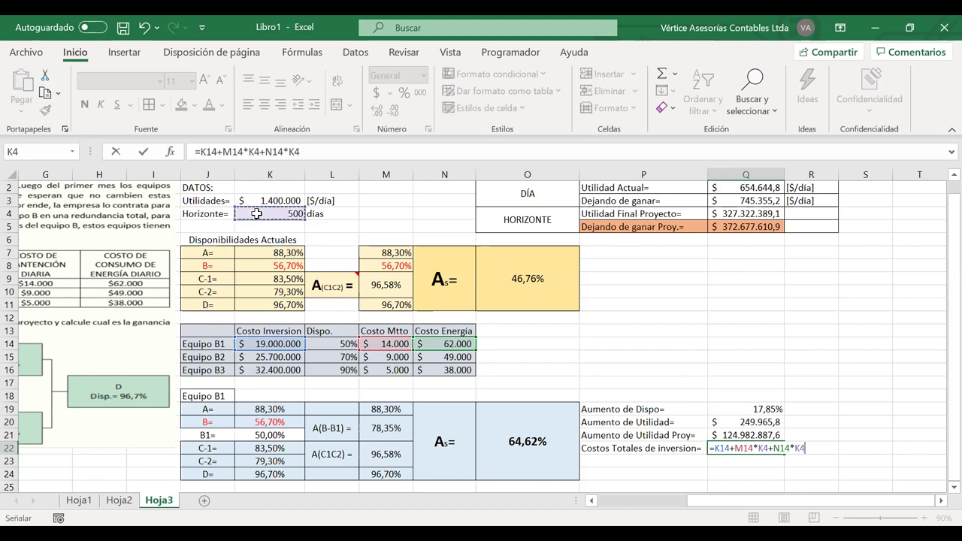
key("Return")
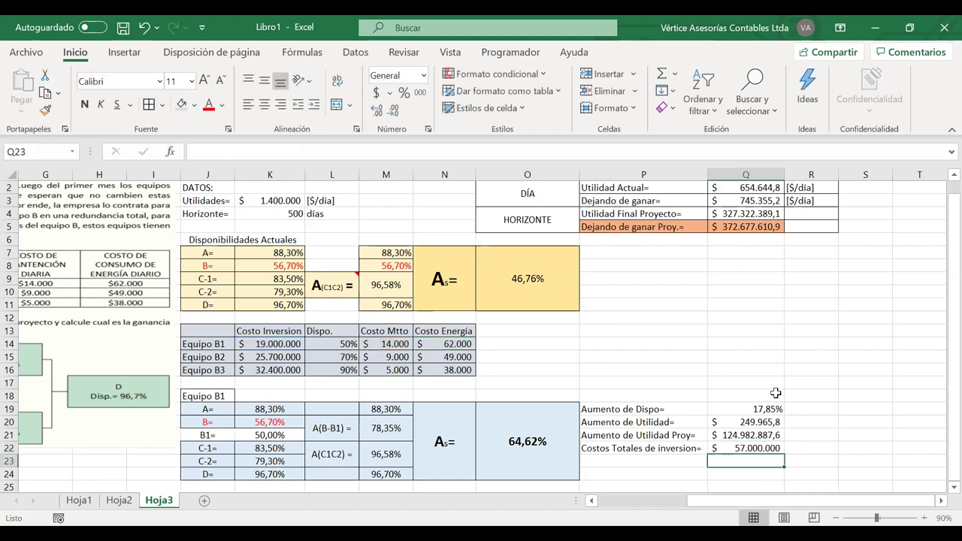
Label cell P23, below the total costs, as "Real Utilidad=".
left_click(627, 461)
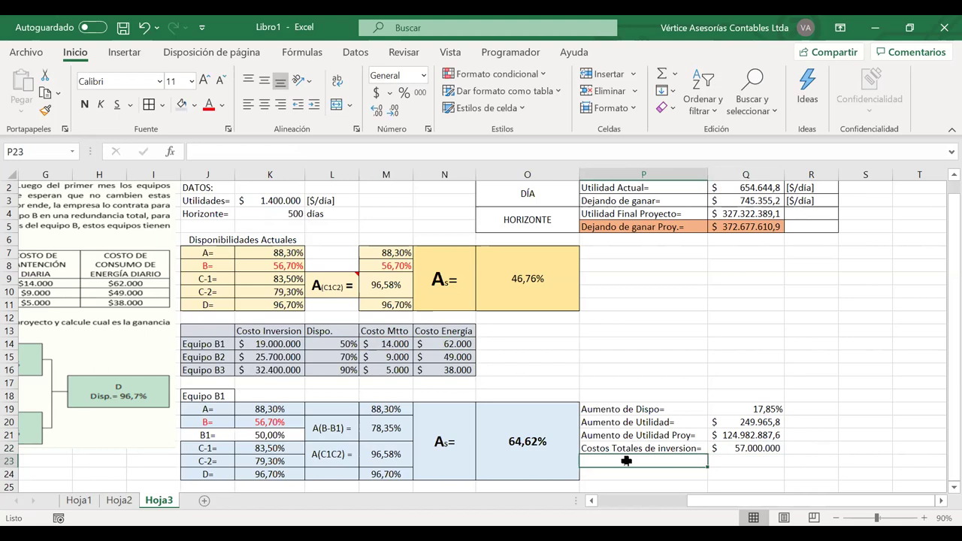
type("Rael")
key("BackSpace")
key("BackSpace")
key("BackSpace")
type("eal ")
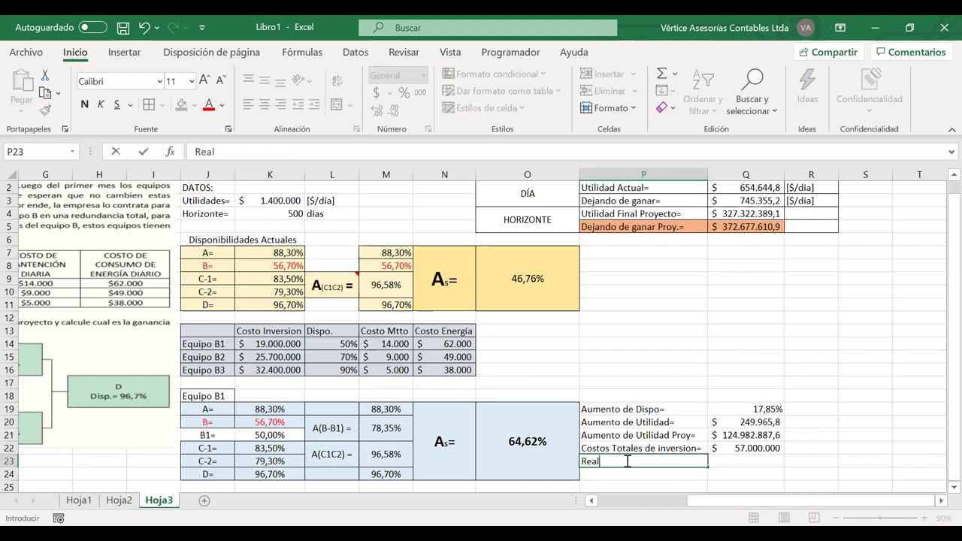
type("Utilidead")
key("BackSpace")
key("BackSpace")
key("BackSpace")
type("ad=")
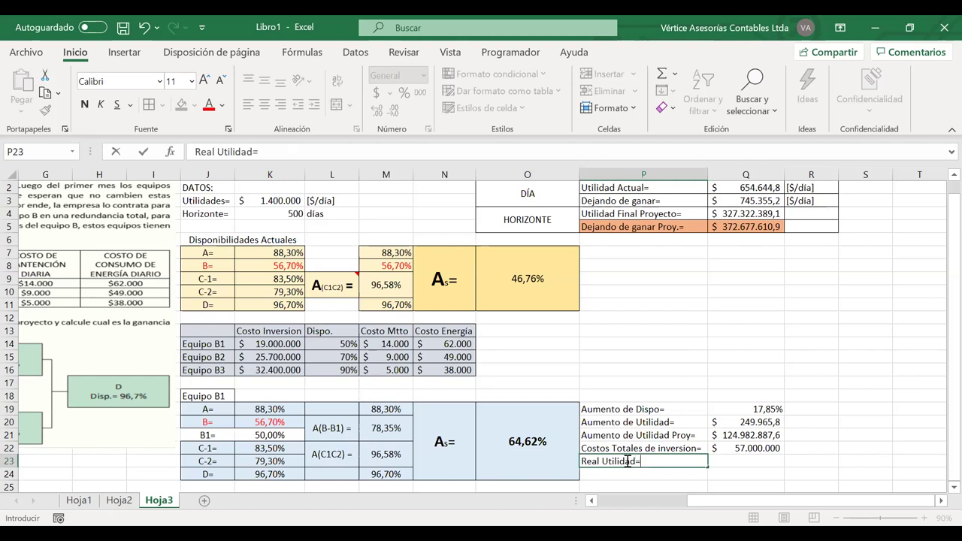
left_click(744, 461)
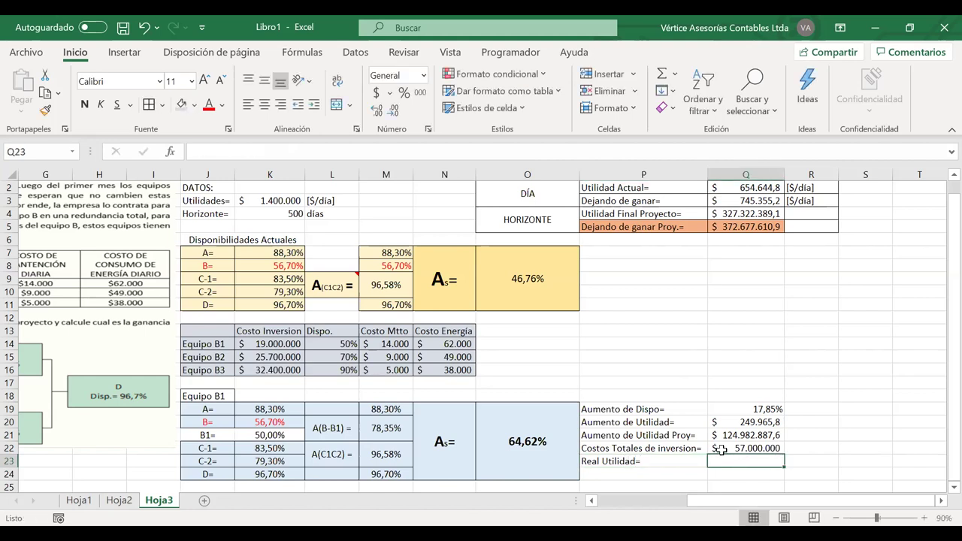
Review the total cost formula in Q22 and change the P23 label to "Real Utilidad proyecto=".
double_click(721, 449)
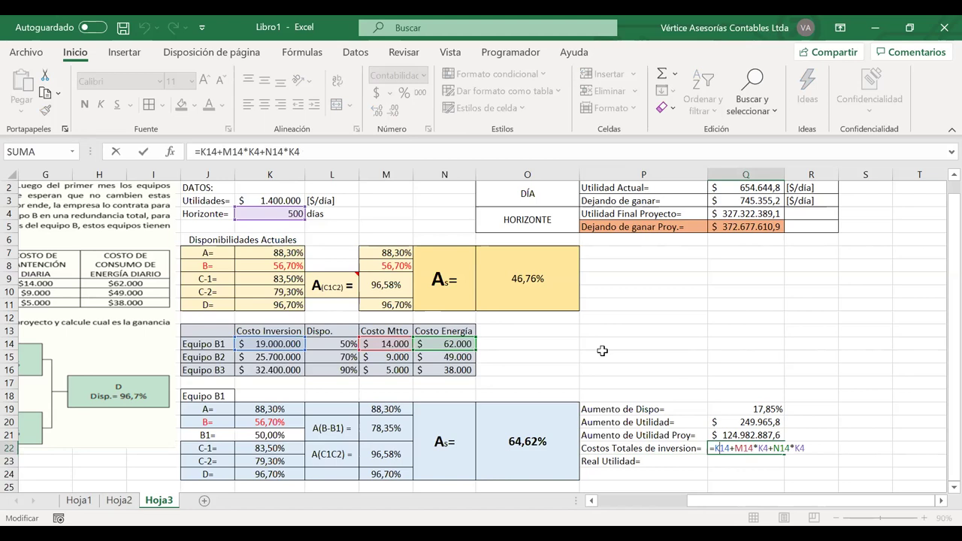
key("Return")
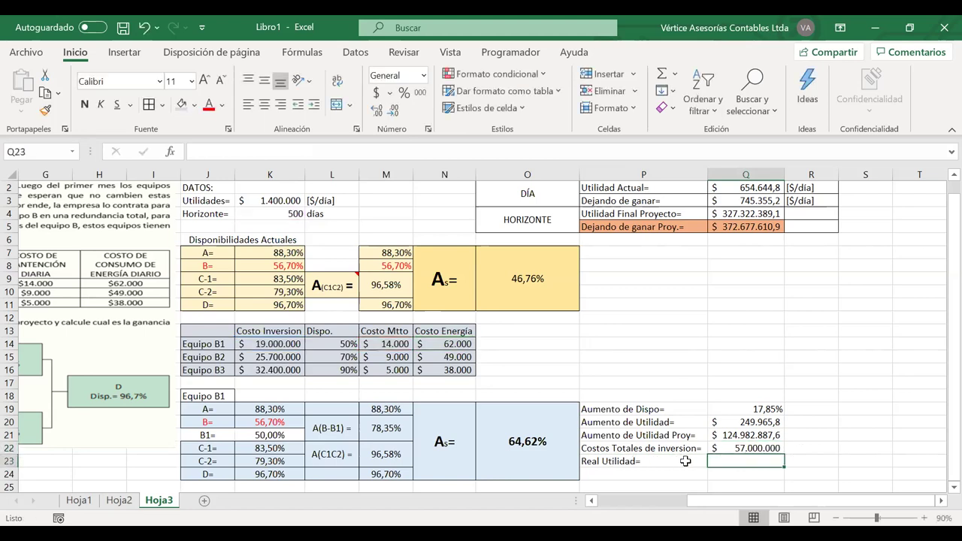
double_click(639, 461)
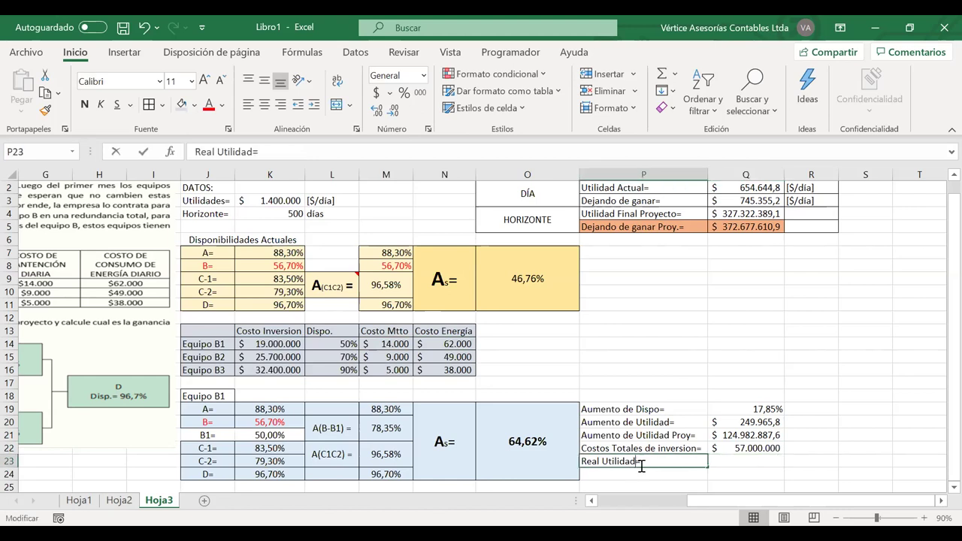
type("proyecto")
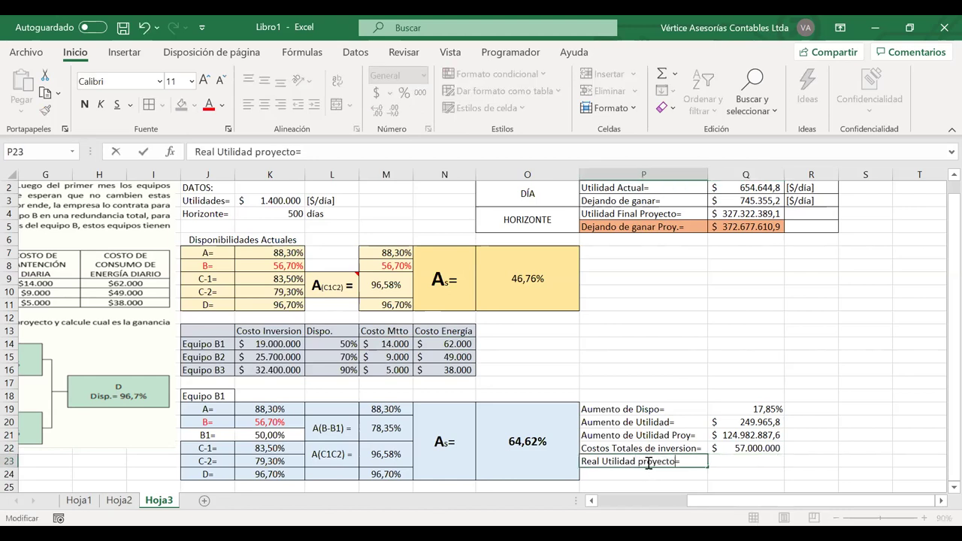
Calculate the real project profit in Q23 by subtracting the total costs from the project profit increase, using =Q21-Q22.
left_click(742, 460)
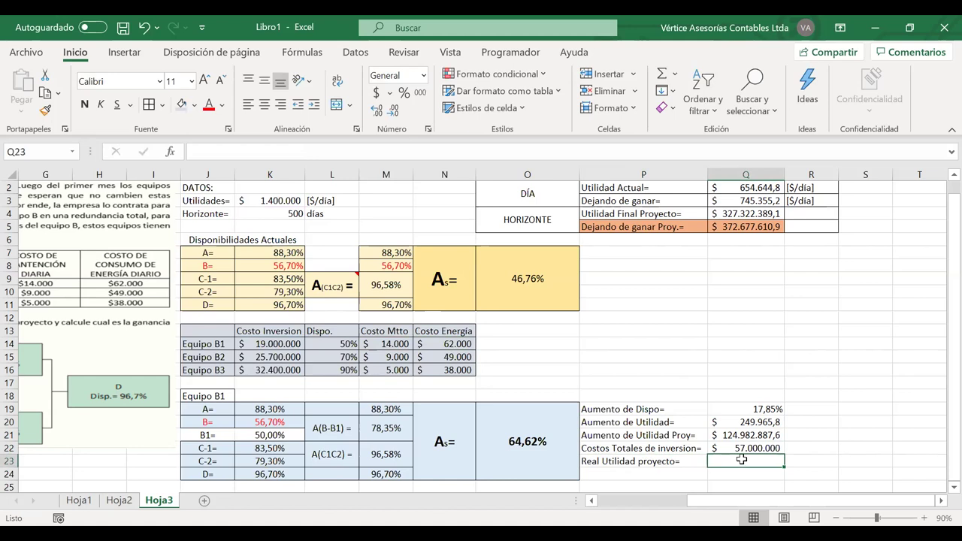
type("=")
left_click(730, 435)
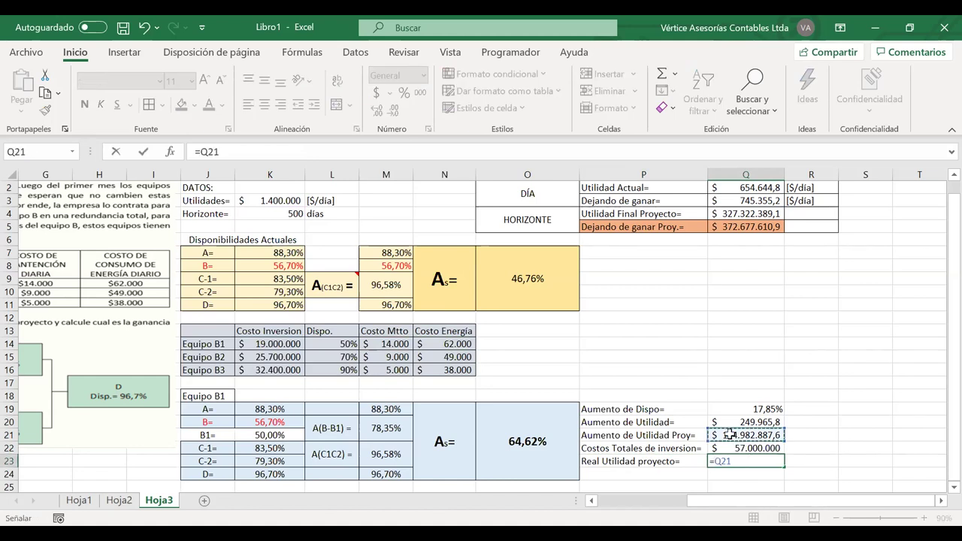
type("-")
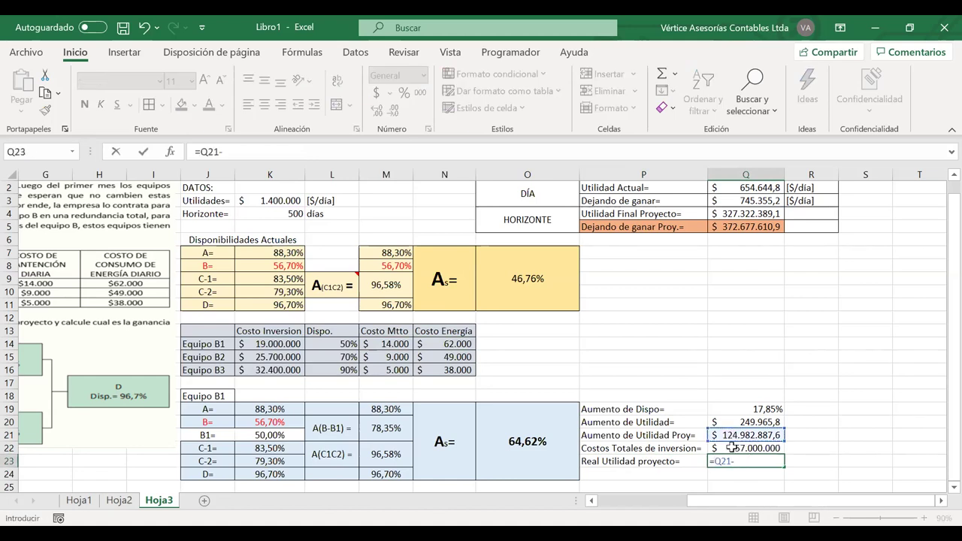
left_click(732, 447)
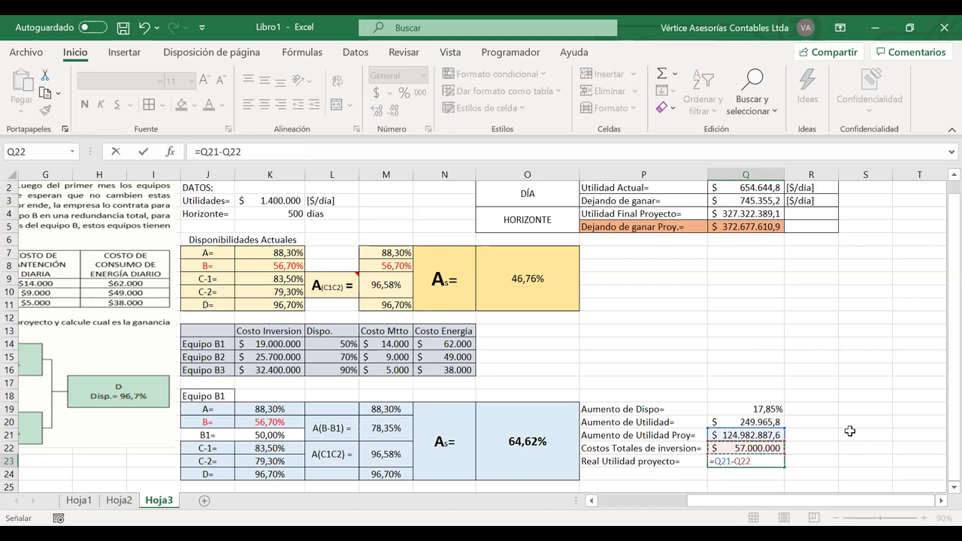
key("Return")
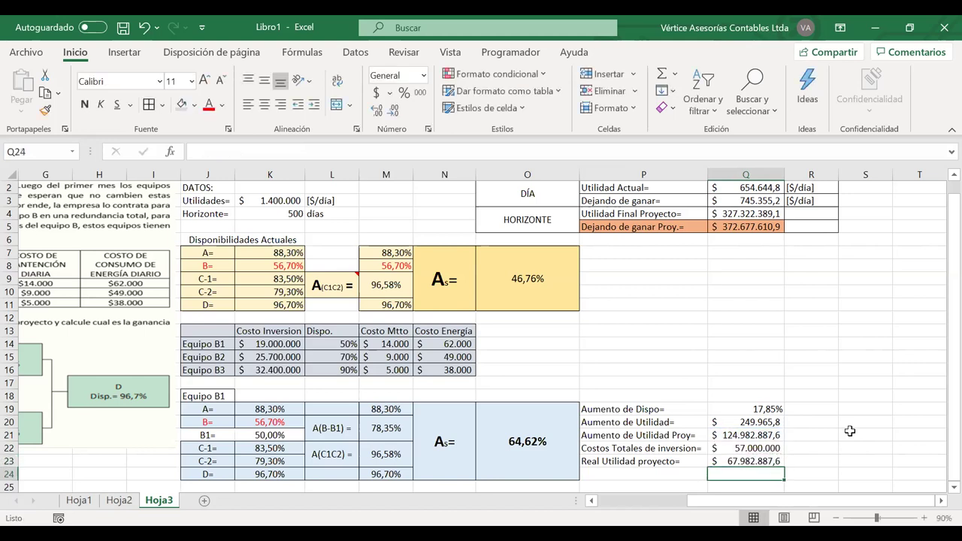
Fill the real project profit row P23:Q23 with the standard light green color.
left_click_drag(744, 459, 677, 461)
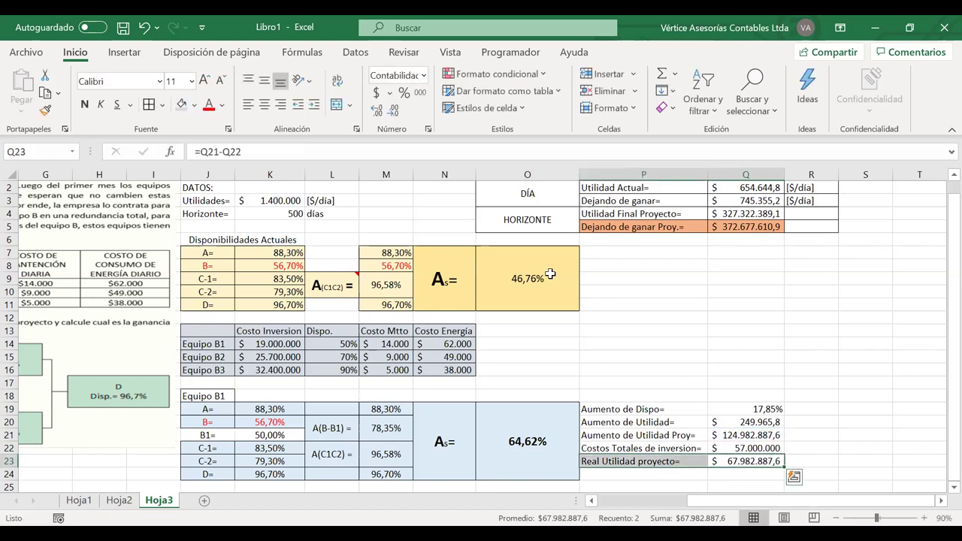
left_click(197, 108)
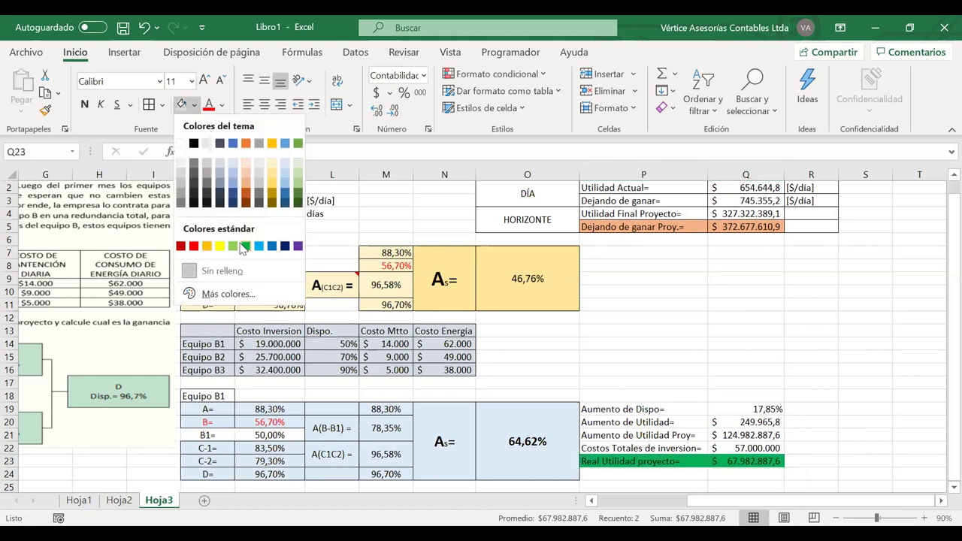
left_click(861, 379)
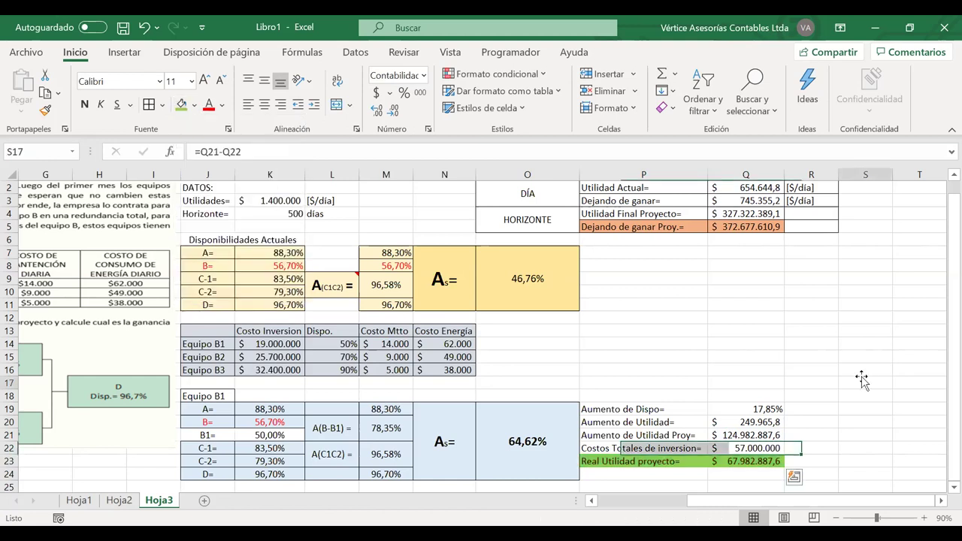
Examine the real project profit formula in Q23 and the cells it references.
double_click(744, 460)
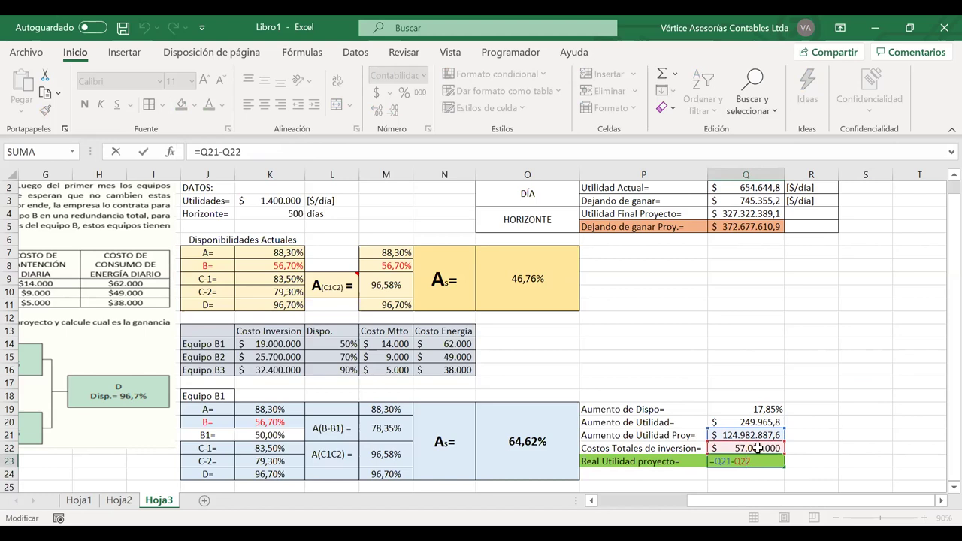
left_click_drag(744, 449, 698, 458)
left_click(808, 458)
left_click(744, 459)
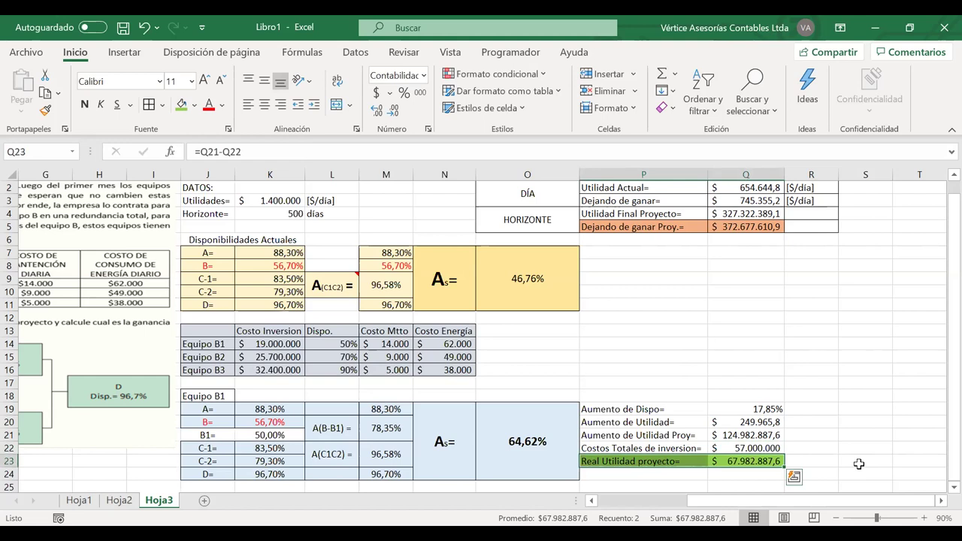
left_click(858, 464)
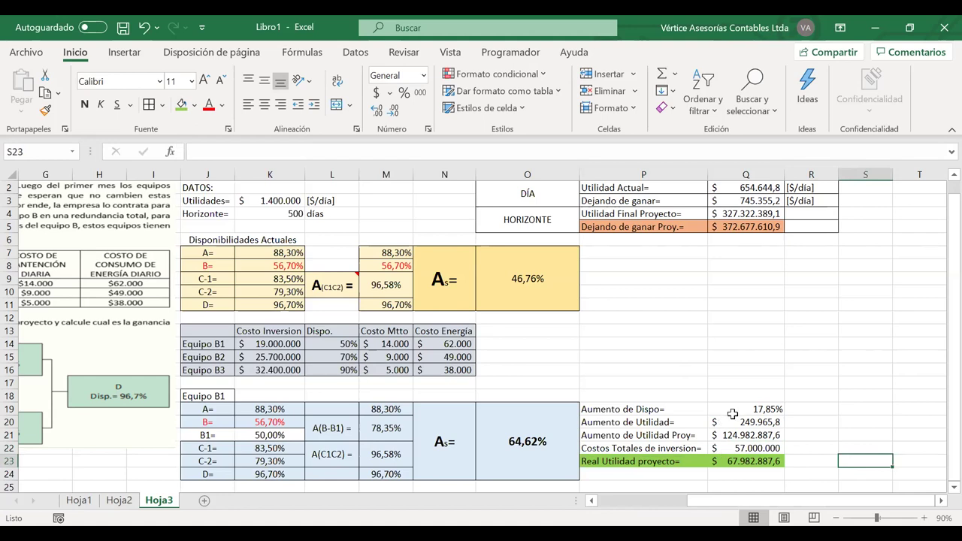
Set the project horizon in K4 to 365 days to test its effect on Equipo B1's real project profit.
scroll(733, 413, "down", 1)
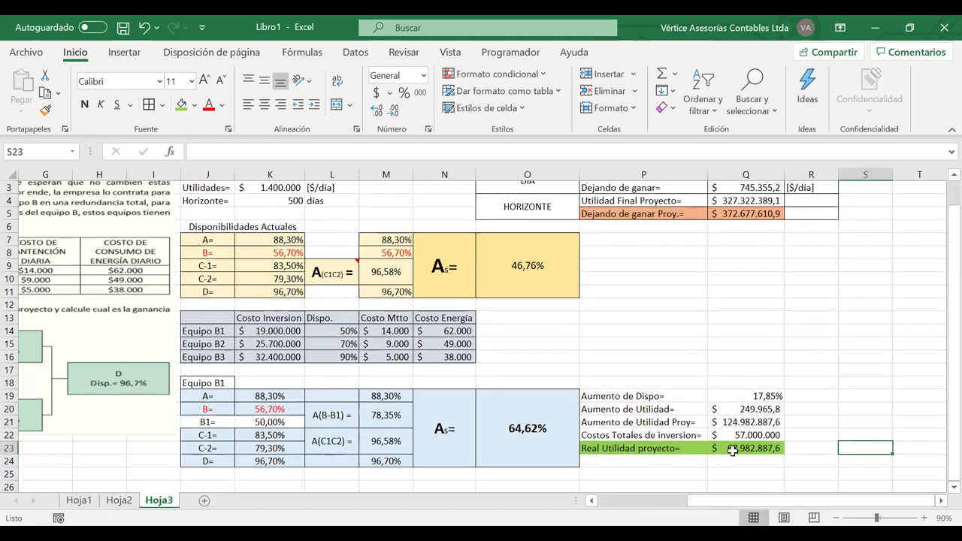
left_click(287, 173)
left_click(283, 200)
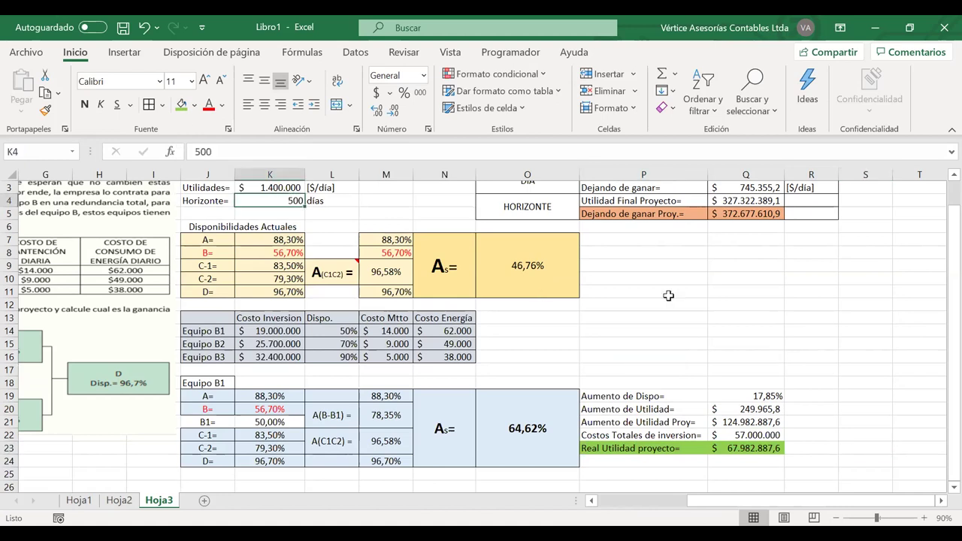
type("300")
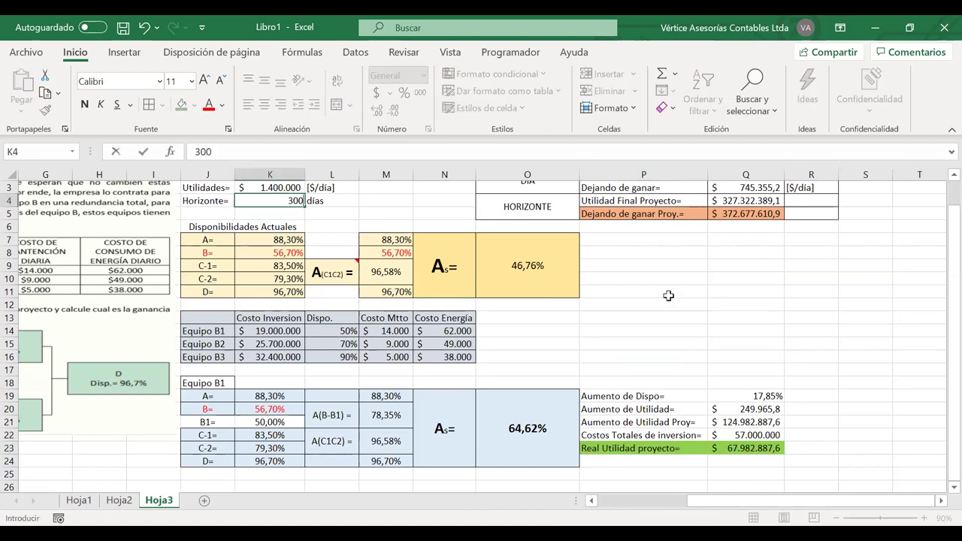
key("BackSpace")
key("BackSpace")
type("65")
key("Return")
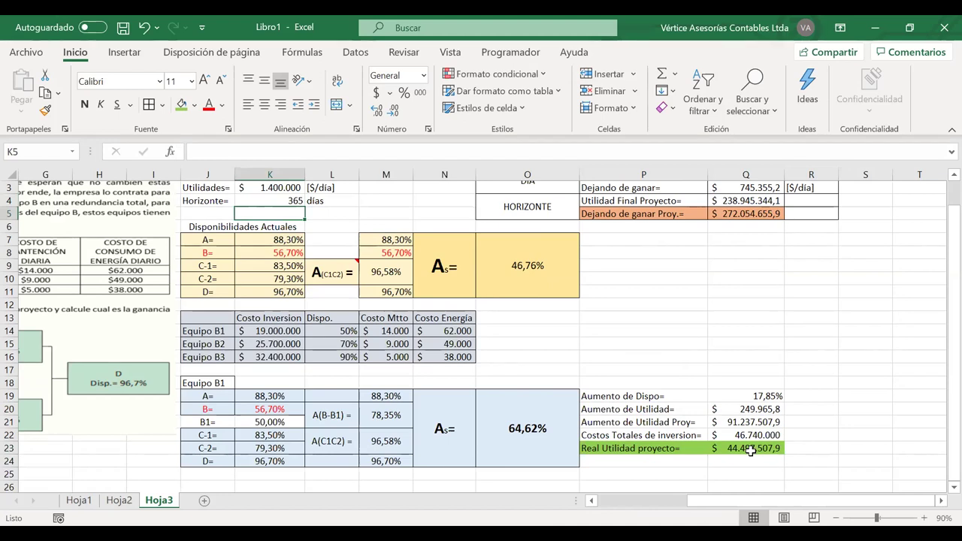
Restore the project horizon in K4 to 500 days.
left_click(285, 201)
type("500")
key("ctrl+Return")
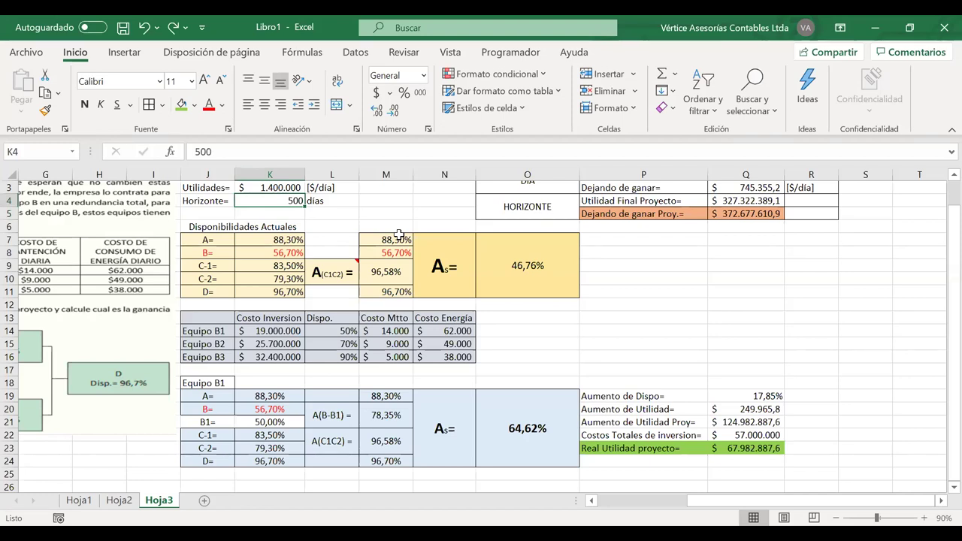
Set the project horizon in K4 to 90 days and check the real project profit in Q23.
type("90")
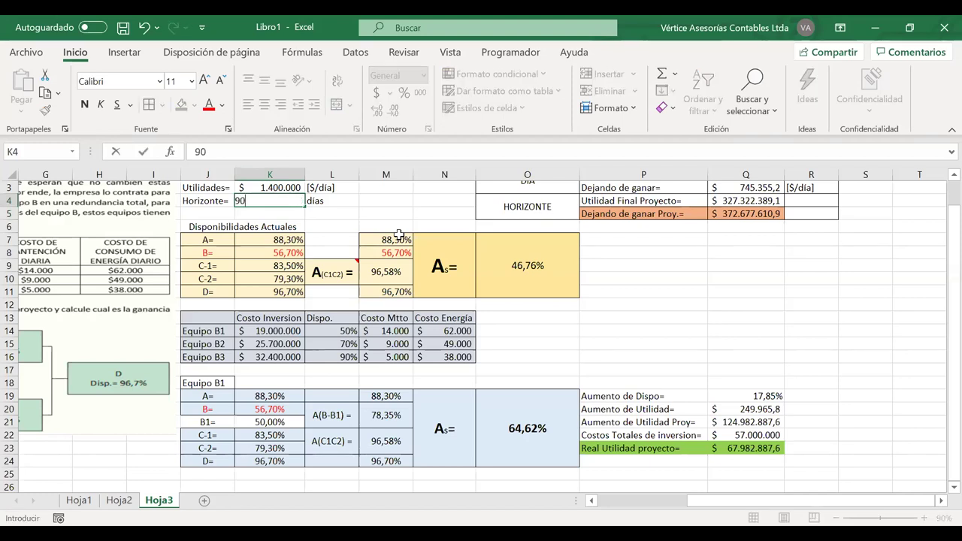
key("Return")
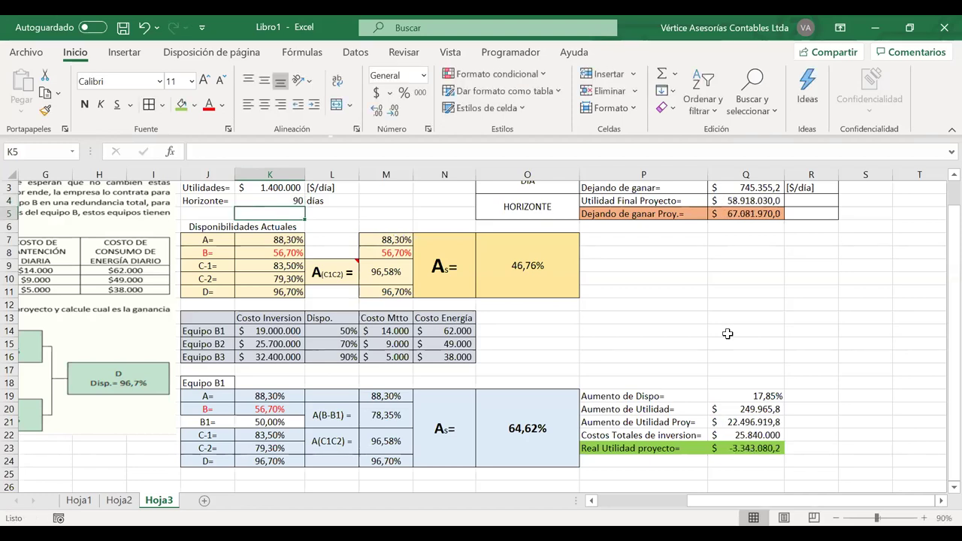
left_click(728, 447)
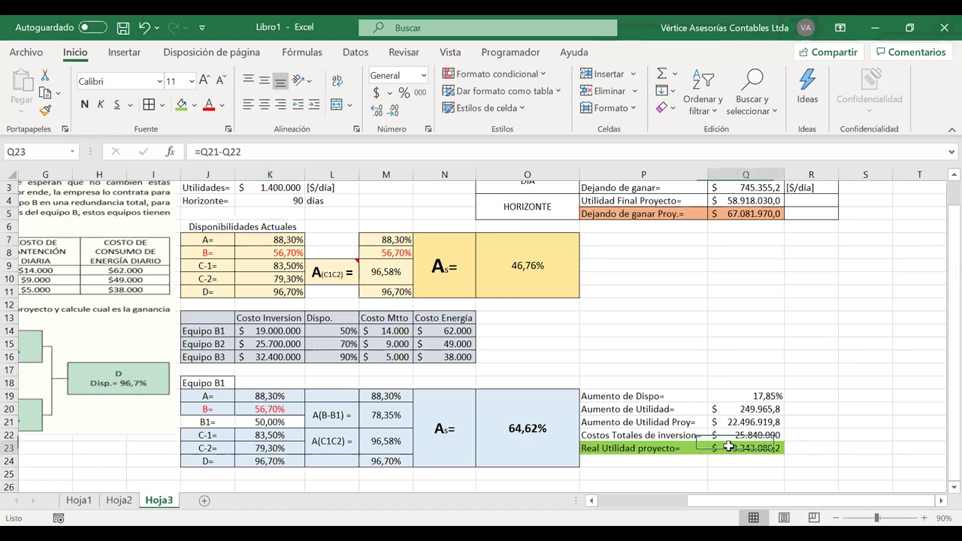
Change the project horizon in K4 to 180 days.
left_click(284, 200)
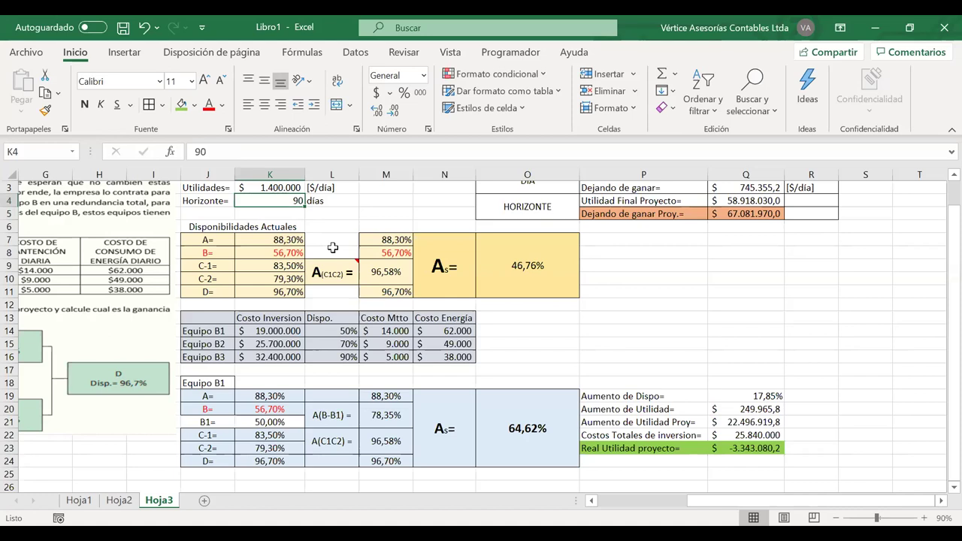
type("180")
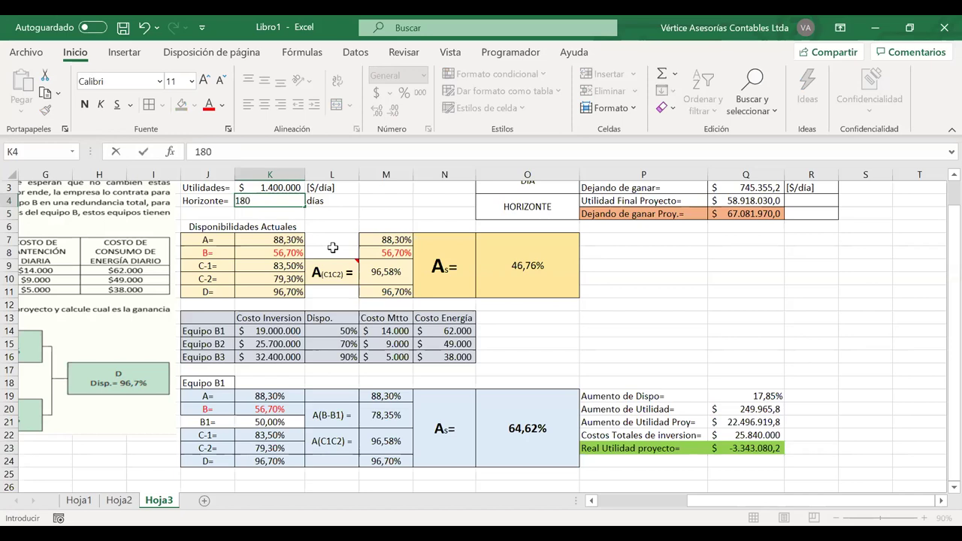
key("Return")
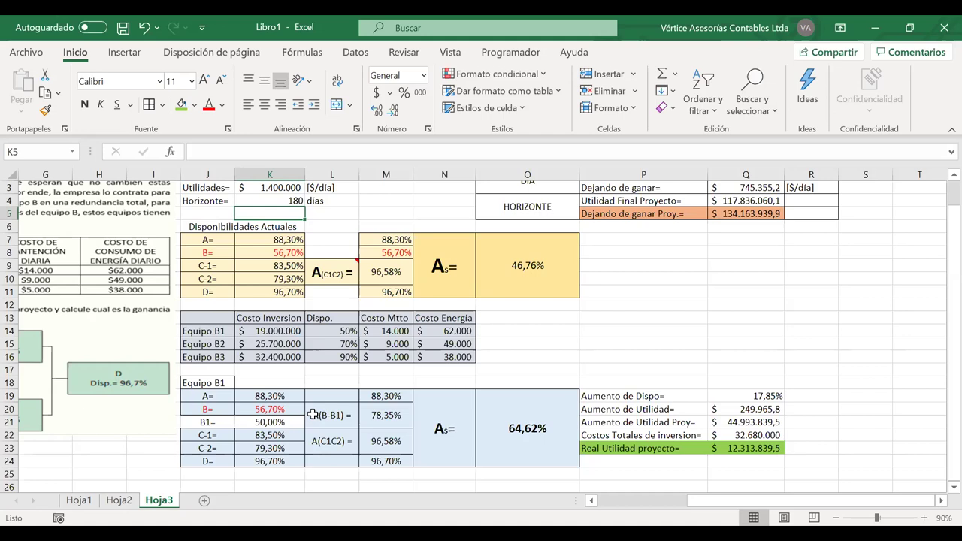
Examine the equipment diagram, the total investment costs in P22:Q22 and equipment B's current availability in K8.
scroll(312, 414, "left", 3)
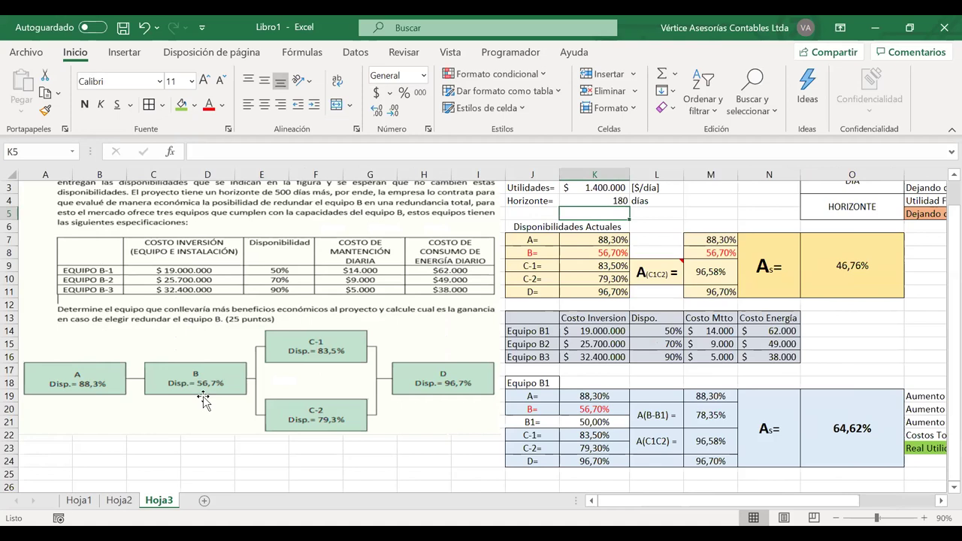
scroll(203, 399, "right", 3)
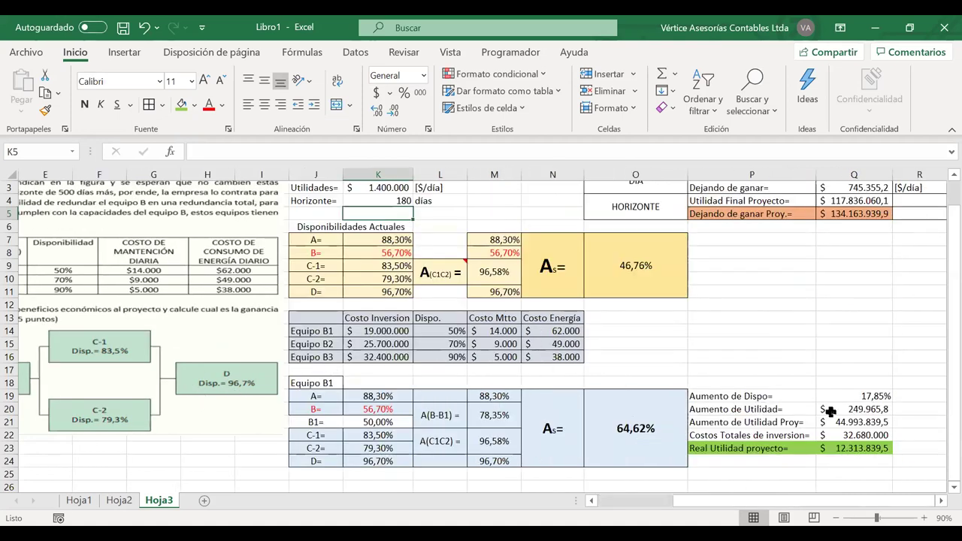
left_click(839, 434)
left_click(794, 434)
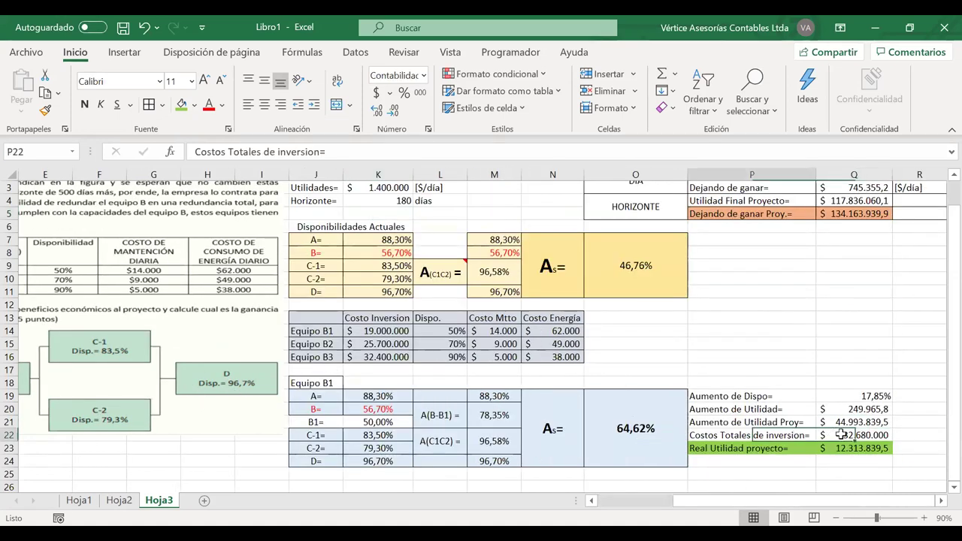
key("shift+Right")
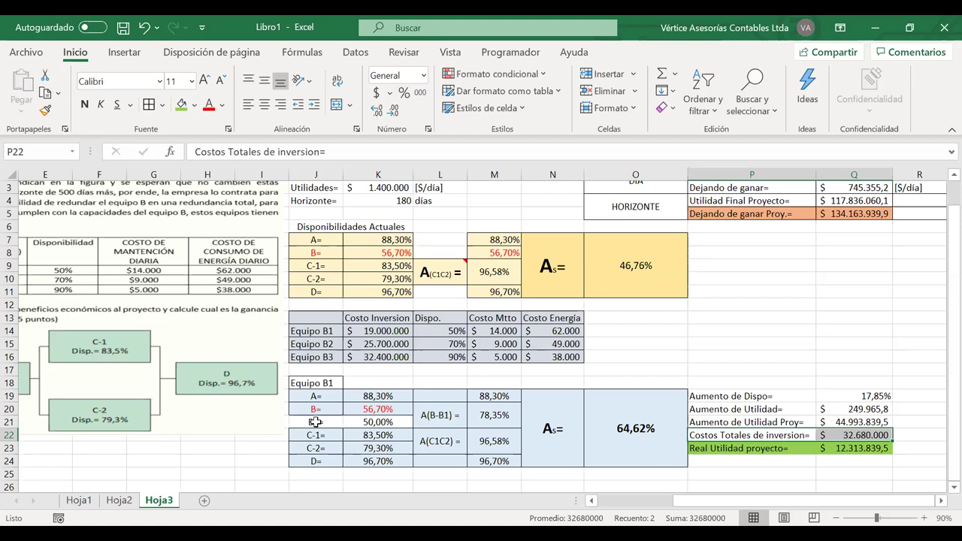
left_click(374, 253)
double_click(374, 253)
left_click_drag(370, 253, 335, 253)
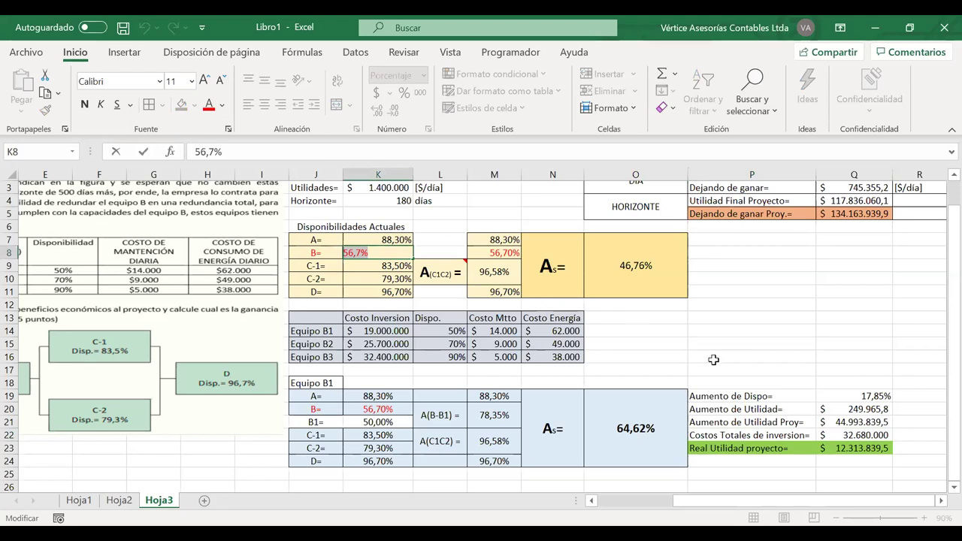
key("Return")
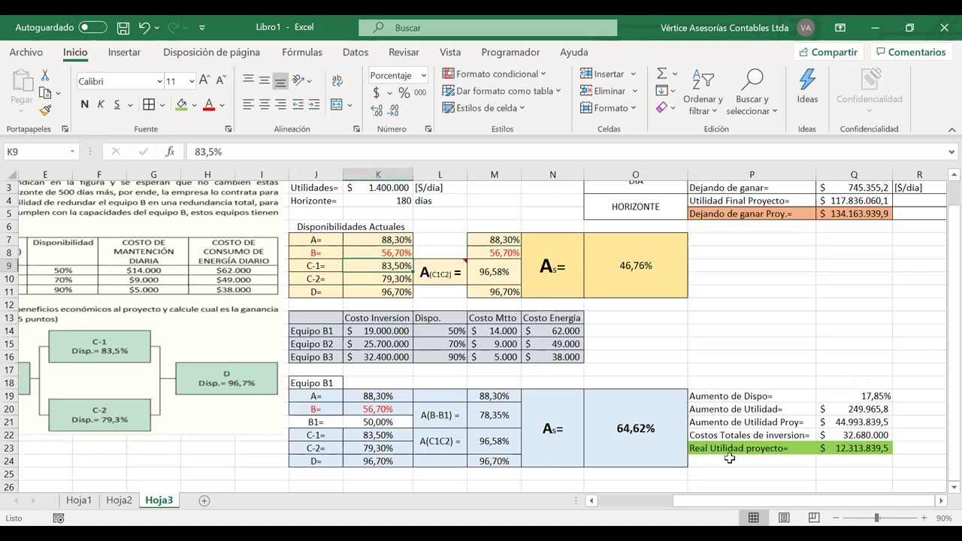
Return the project horizon in K4 to the 500 days given in the problem statement.
left_click(401, 200)
type("50")
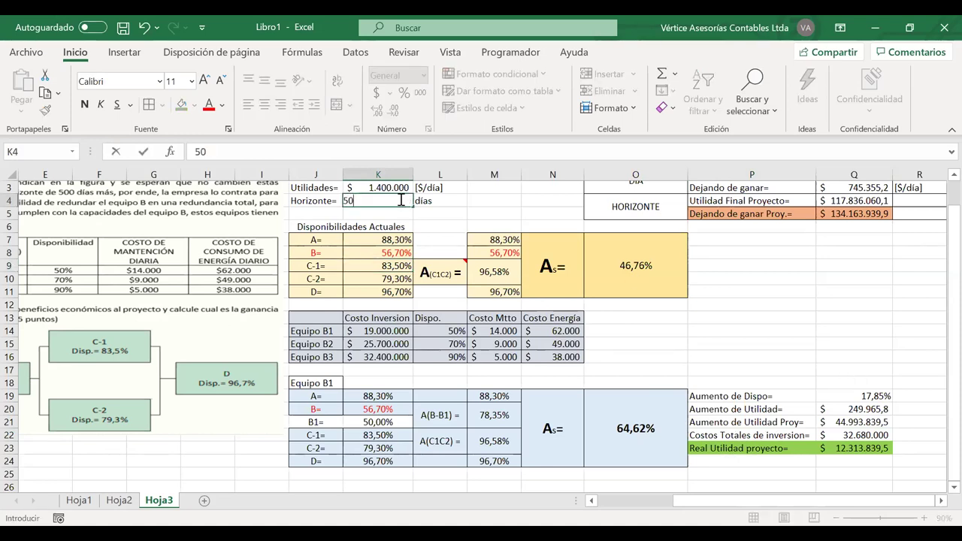
type("0")
key("Return")
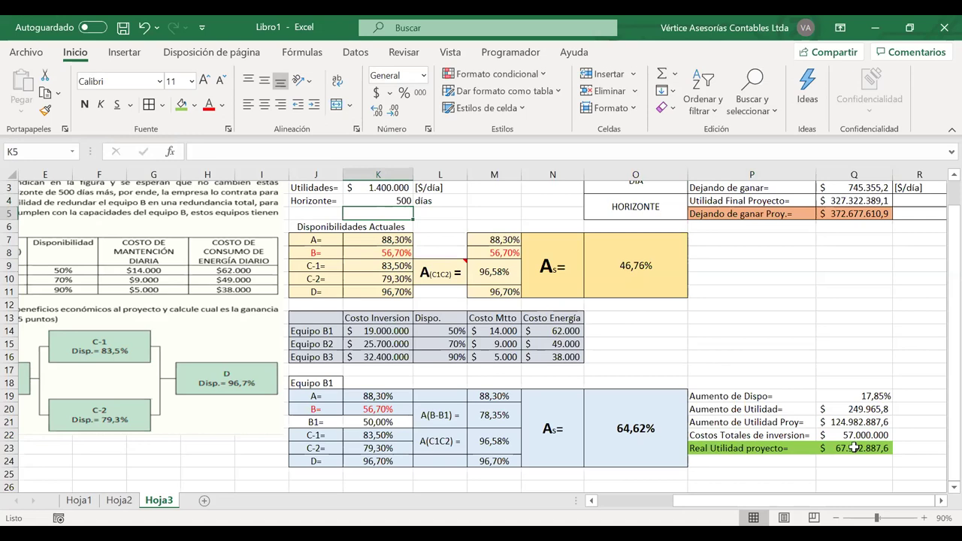
Copy the whole Equipo B1 calculation block J18:Q24 and paste it with its formatting starting at J26.
left_click_drag(855, 448, 527, 398)
left_click_drag(378, 402, 368, 399)
scroll(309, 386, "down", 1)
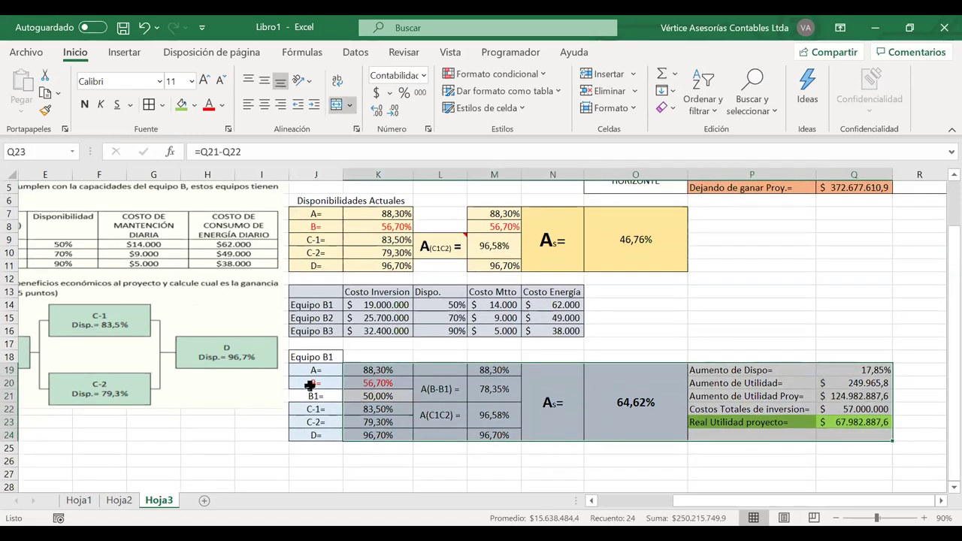
left_click_drag(294, 358, 845, 402)
key("ctrl+c")
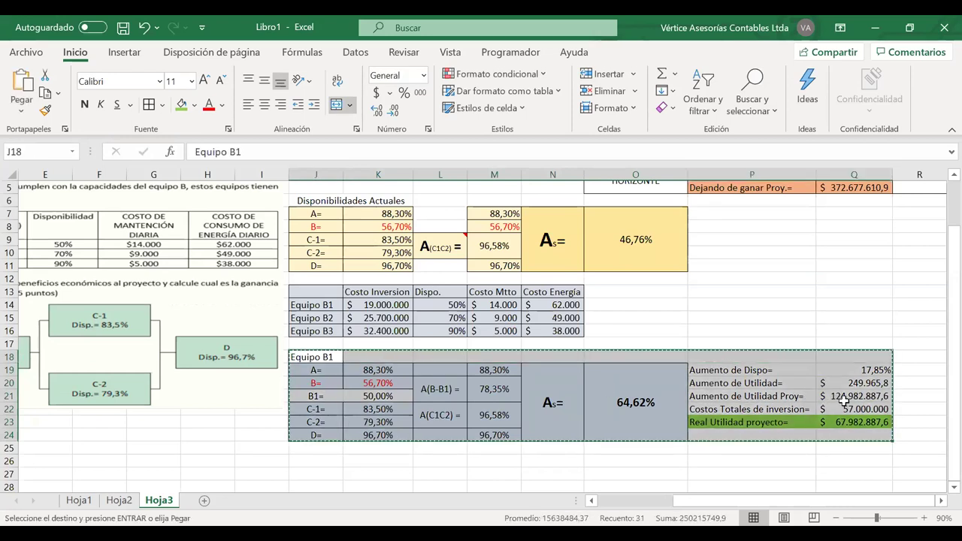
left_click(323, 463)
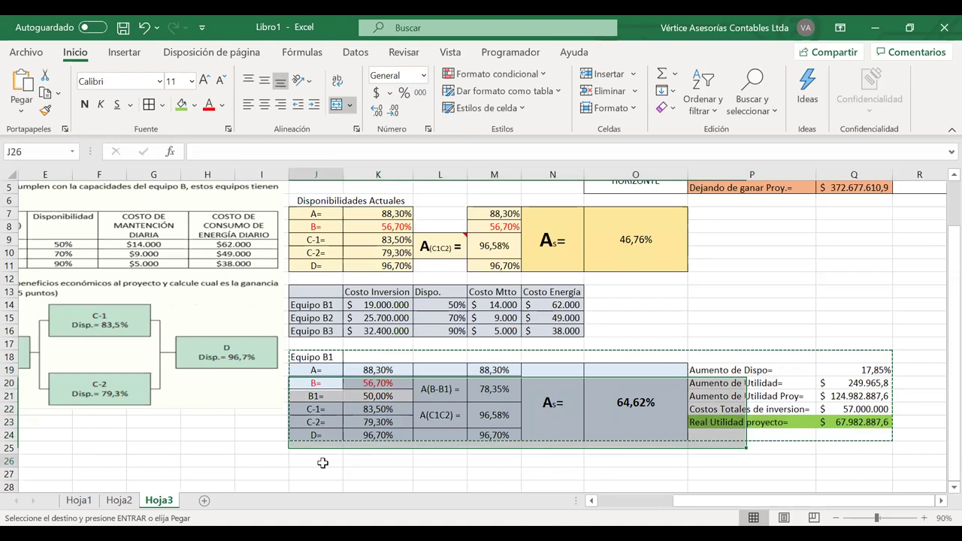
right_click(322, 463)
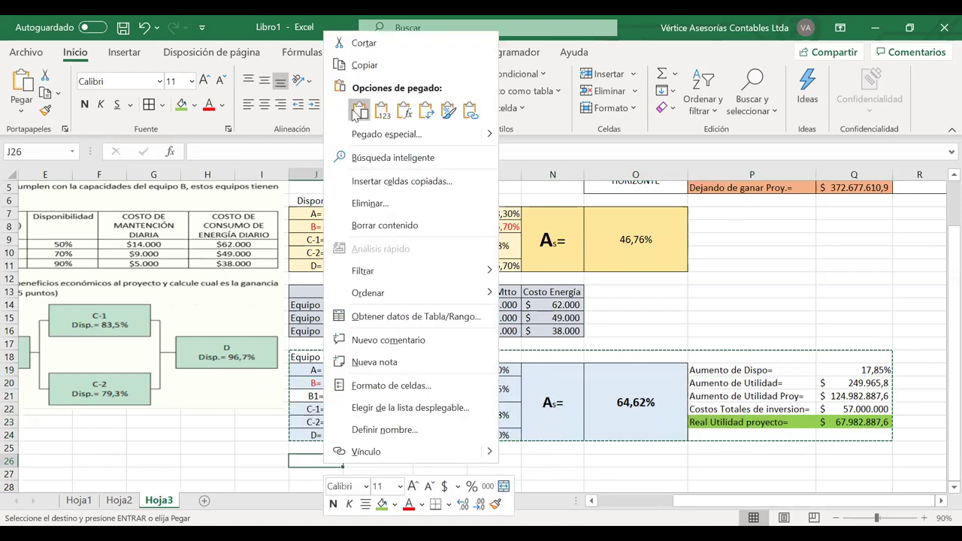
left_click(357, 111)
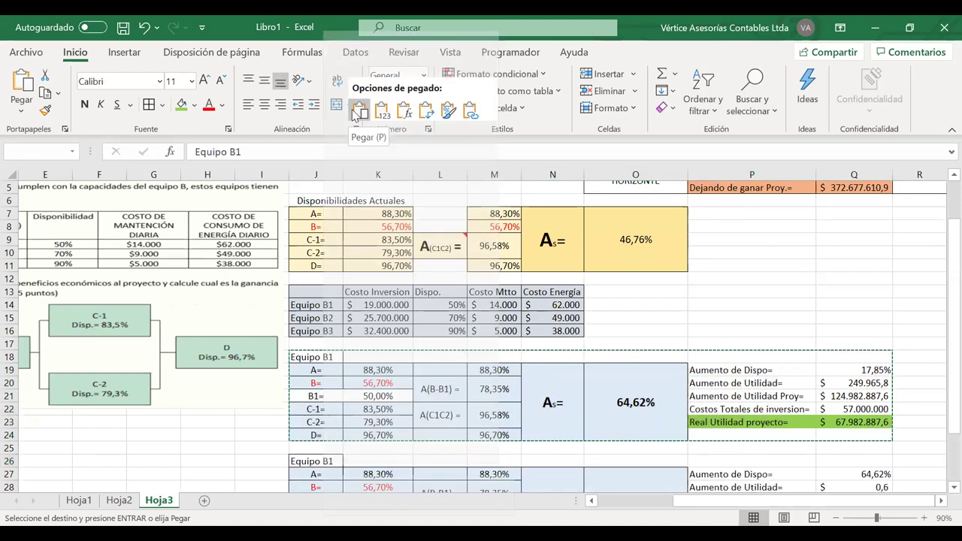
left_click(732, 266)
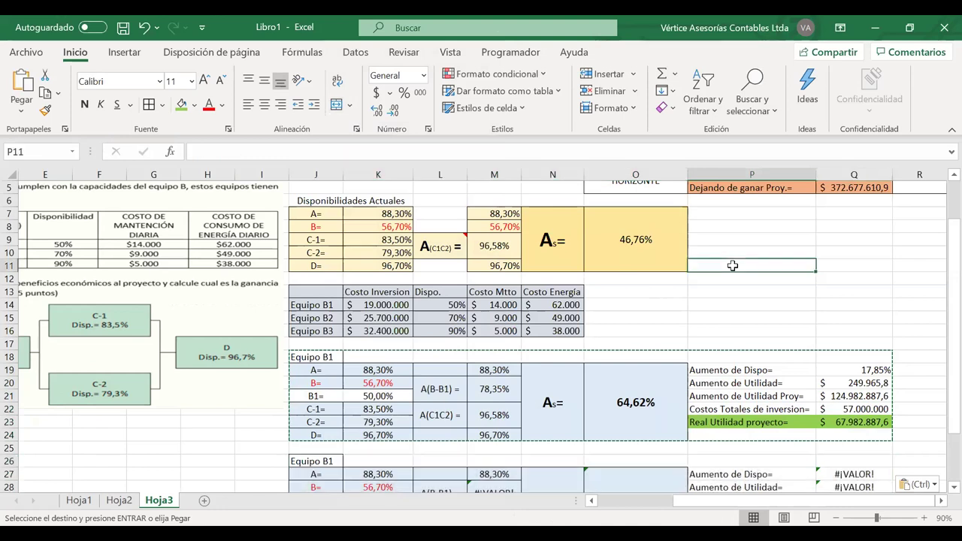
Relabel the copied block by changing J29 to "B2=" and its J26 heading to "Equipo B2".
scroll(826, 375, "down", 2)
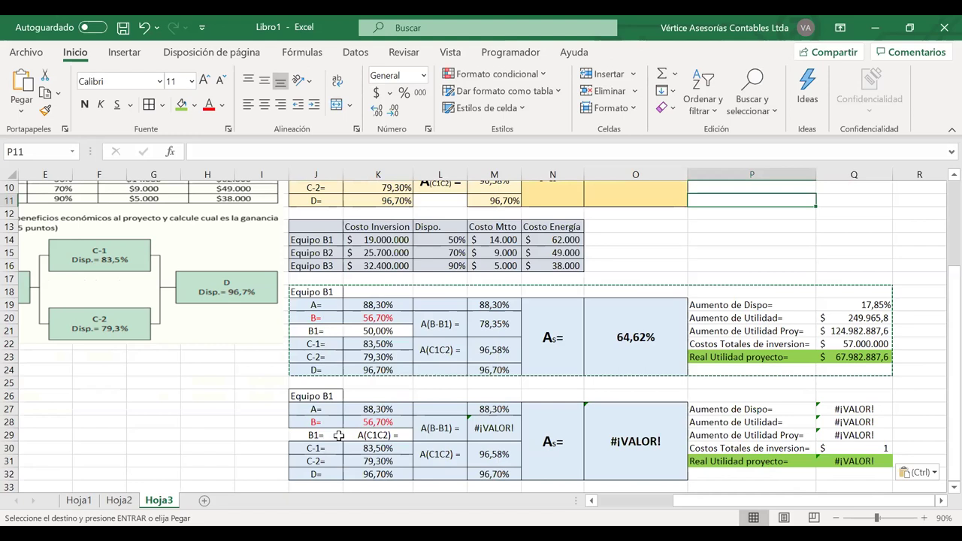
double_click(315, 435)
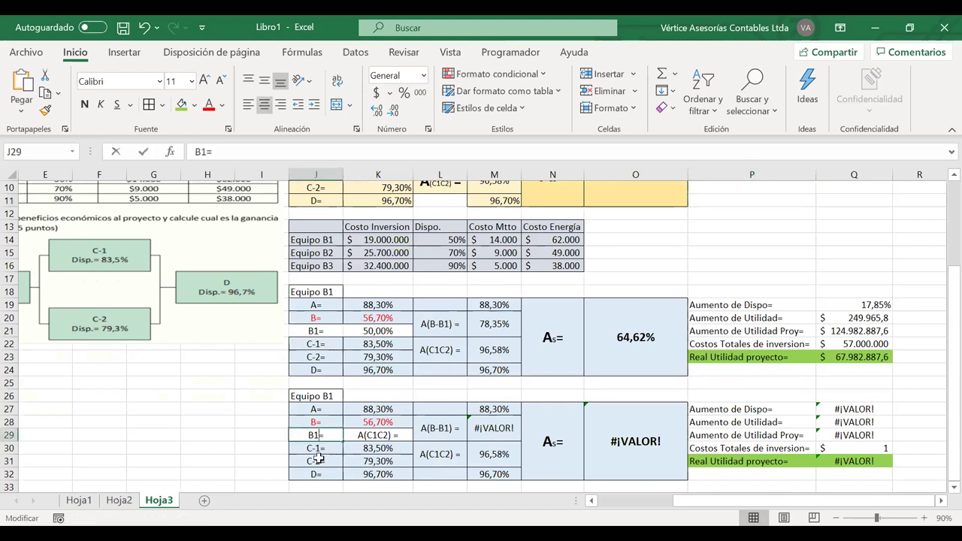
type("2")
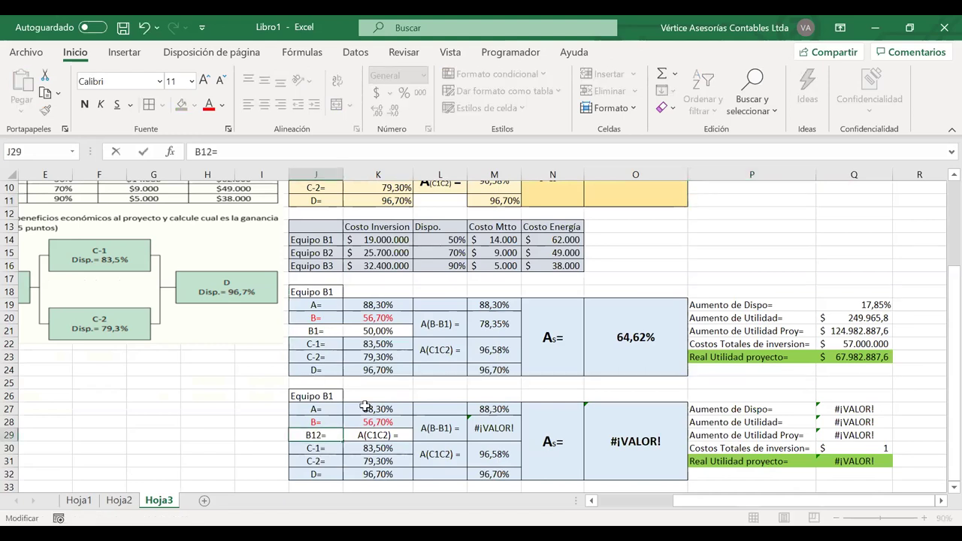
key("BackSpace")
key("BackSpace")
type("2")
left_click(335, 396)
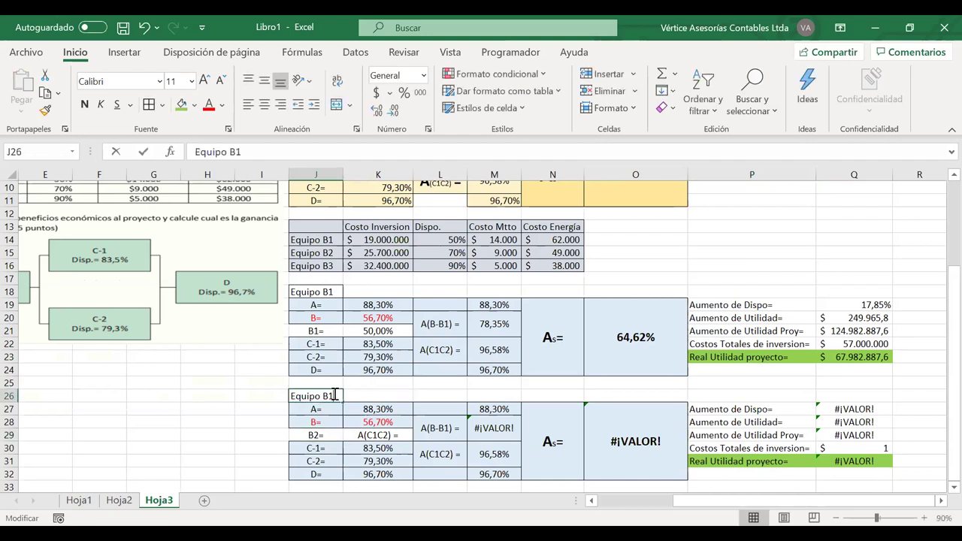
key("BackSpace")
type("2")
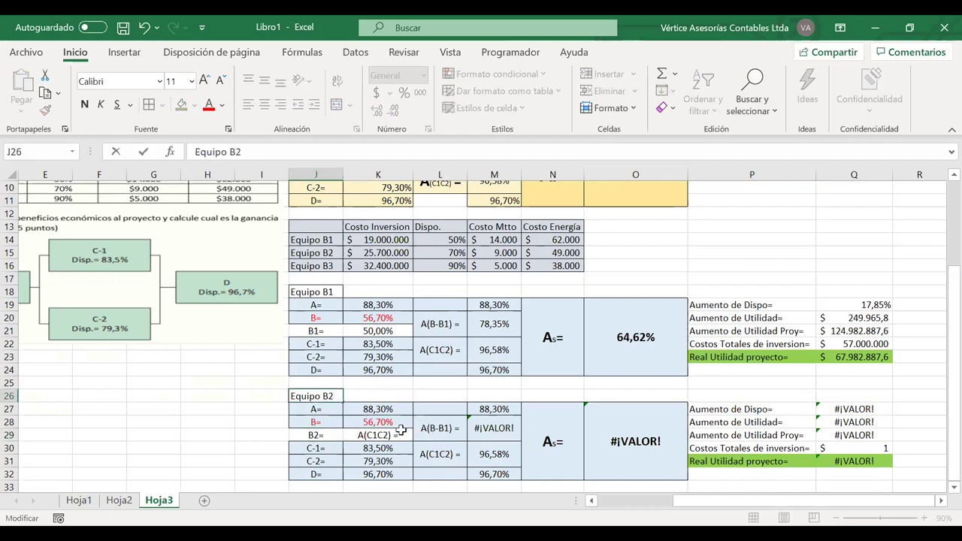
Link B2's availability in K29 to Equipo B2's value in the specifications table, using =L15.
left_click(377, 435)
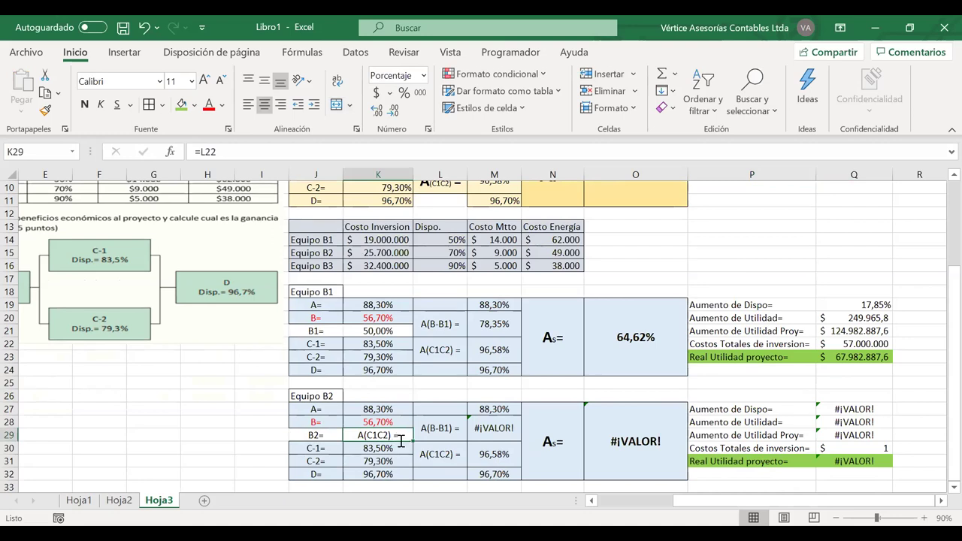
type("=")
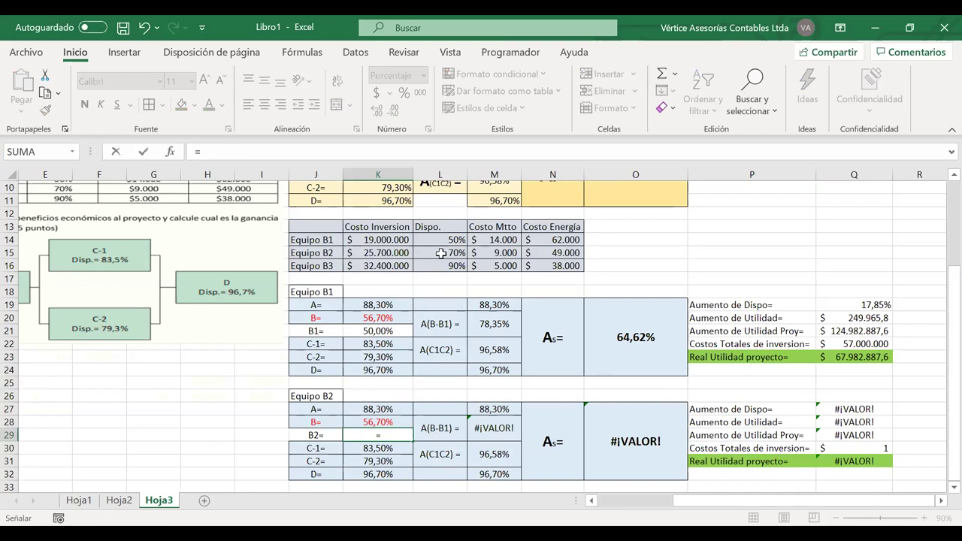
left_click(441, 254)
key("Return")
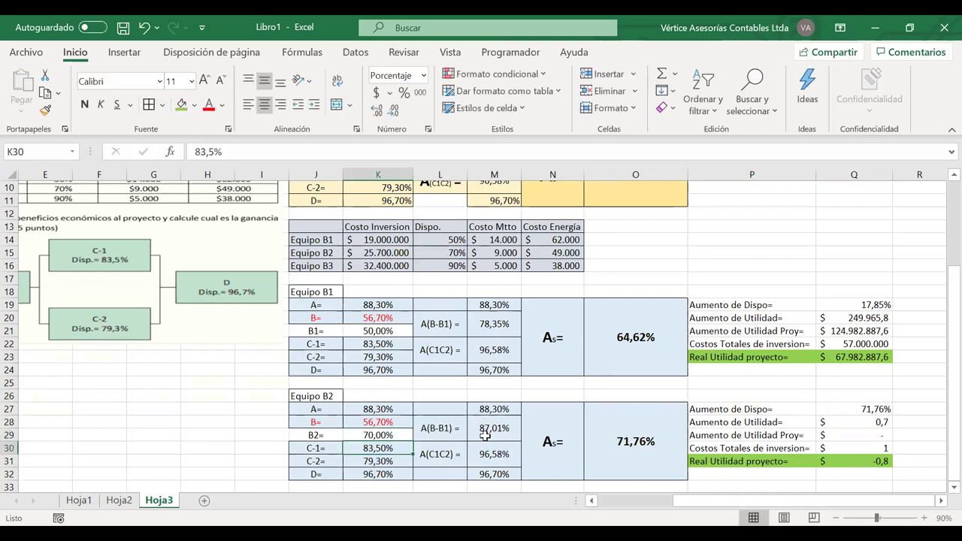
Check the availability formulas in the Equipo B2 block: parallel pairs B-B2 in M28 and C1-C2 in M30, and the system availability in O27.
left_click(485, 434)
double_click(487, 432)
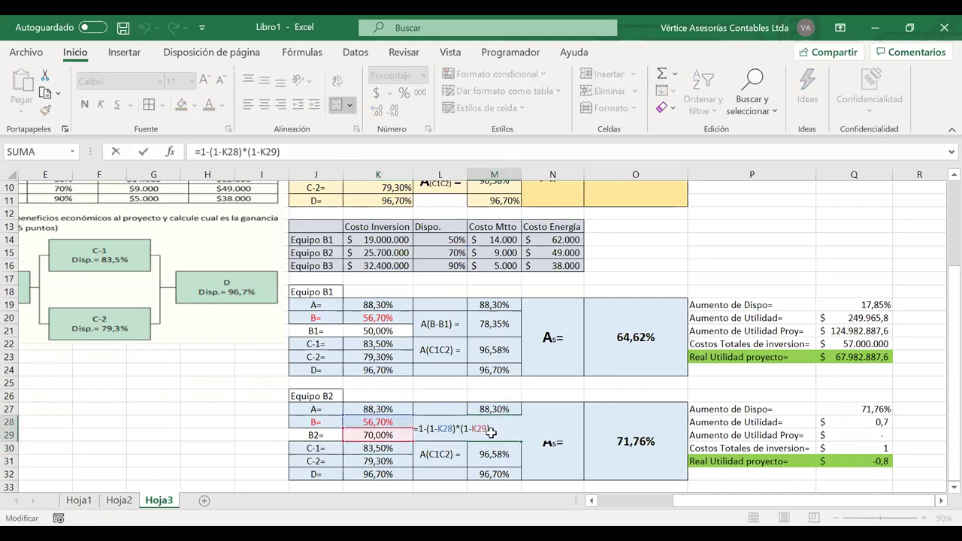
left_click(493, 454)
double_click(493, 454)
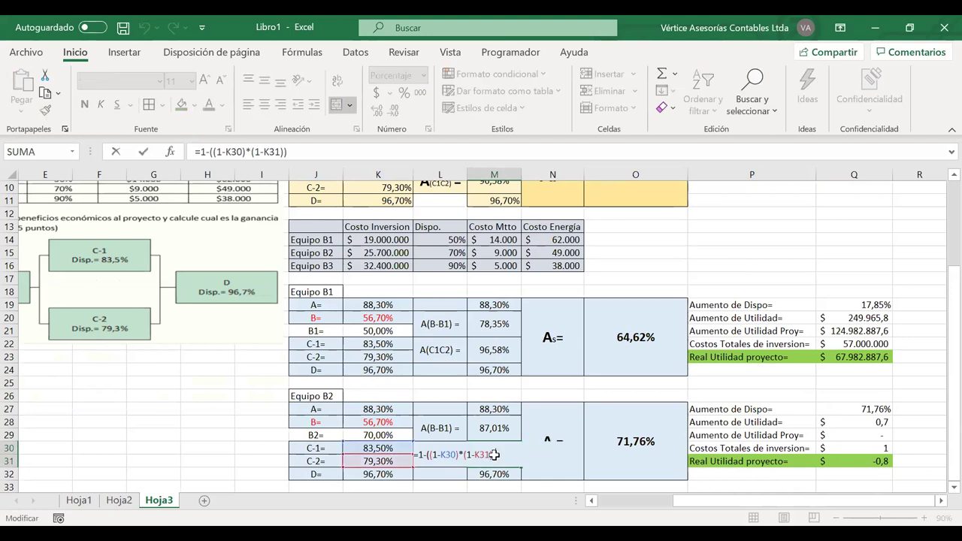
key("Return")
double_click(611, 439)
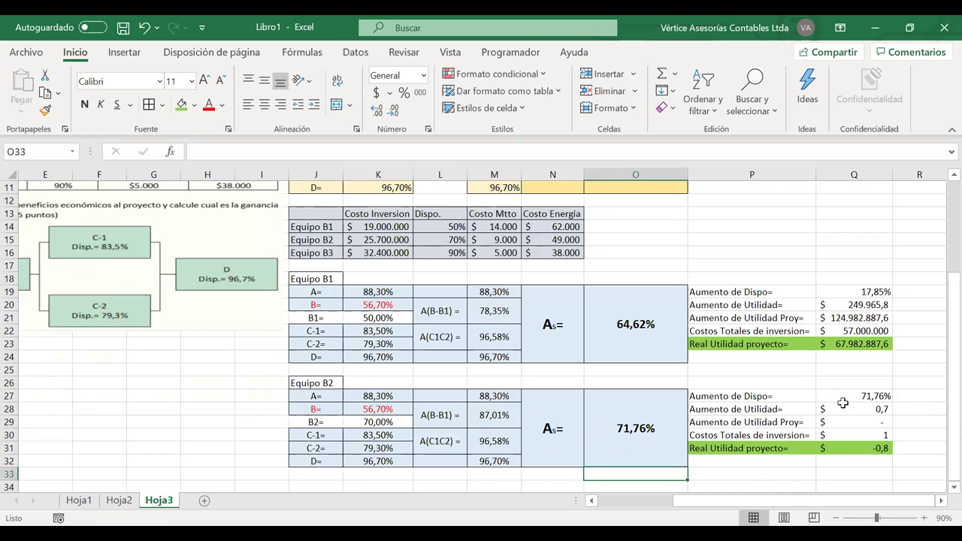
Correct Equipo B2's availability increase in Q27 to subtract the current system availability, using =O27-O7.
scroll(841, 421, "up", 1)
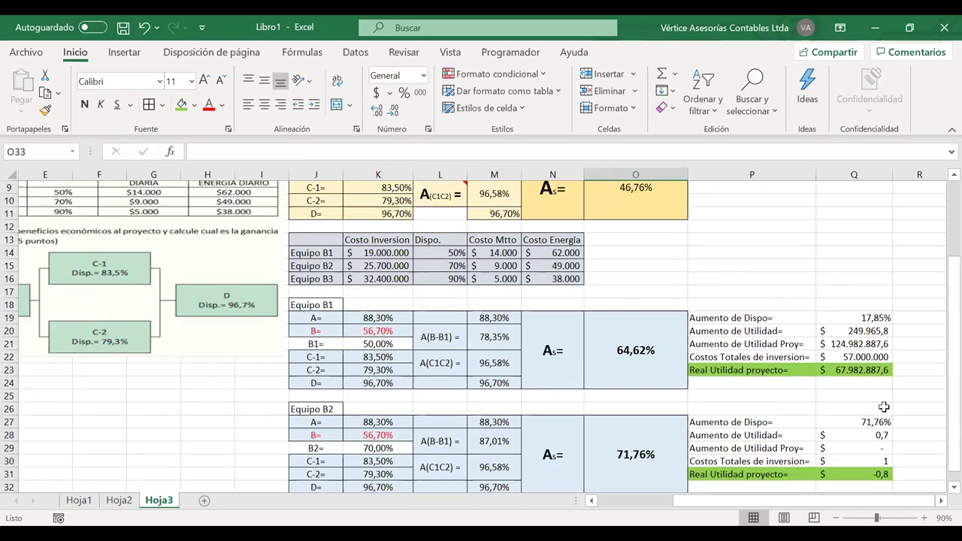
double_click(865, 422)
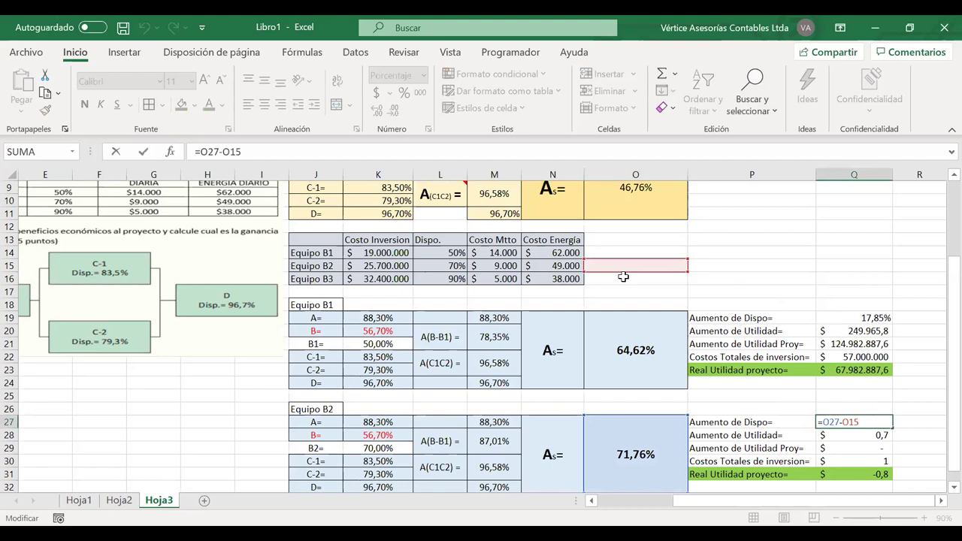
left_click(632, 209)
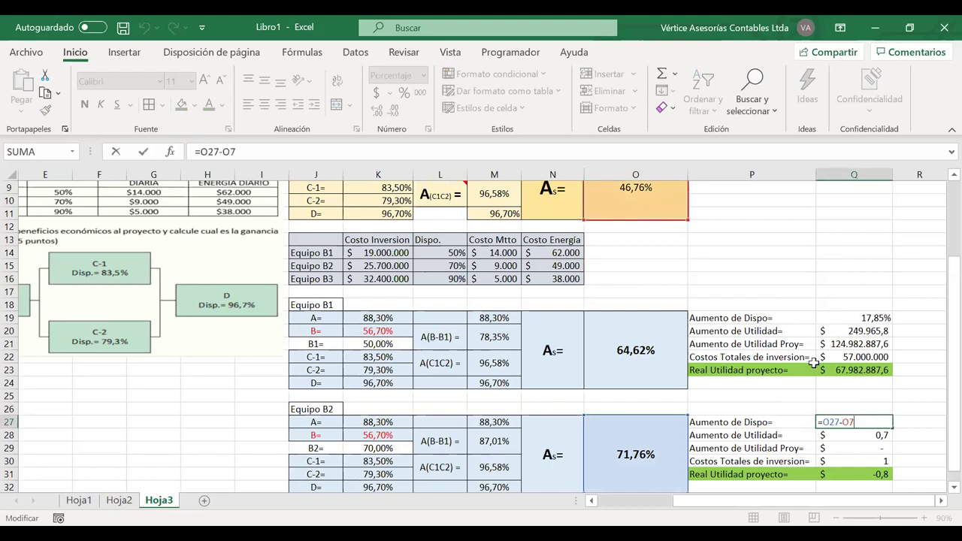
key("Return")
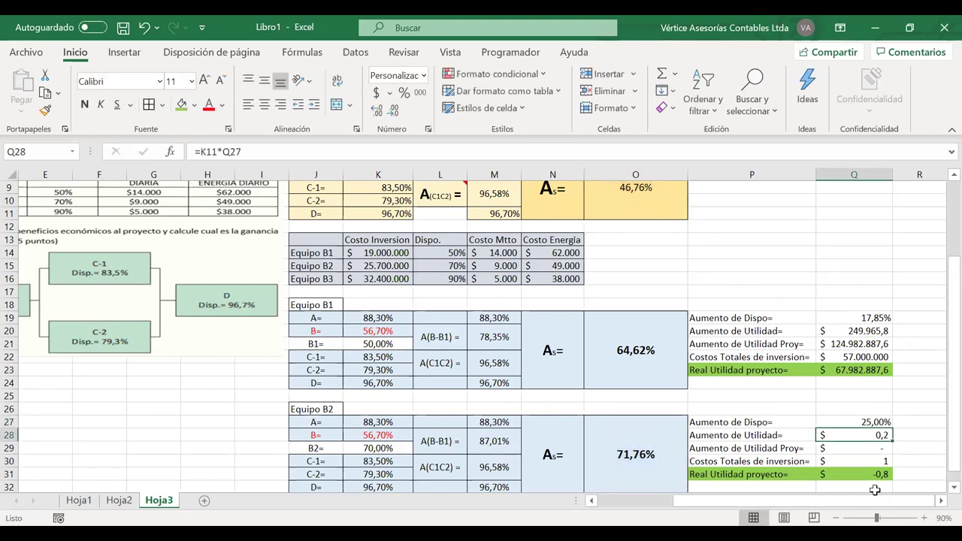
Correct Equipo B2's daily profit increase in Q28 to multiply the daily profit by the availability increase, using =K3*Q27.
left_click(834, 518)
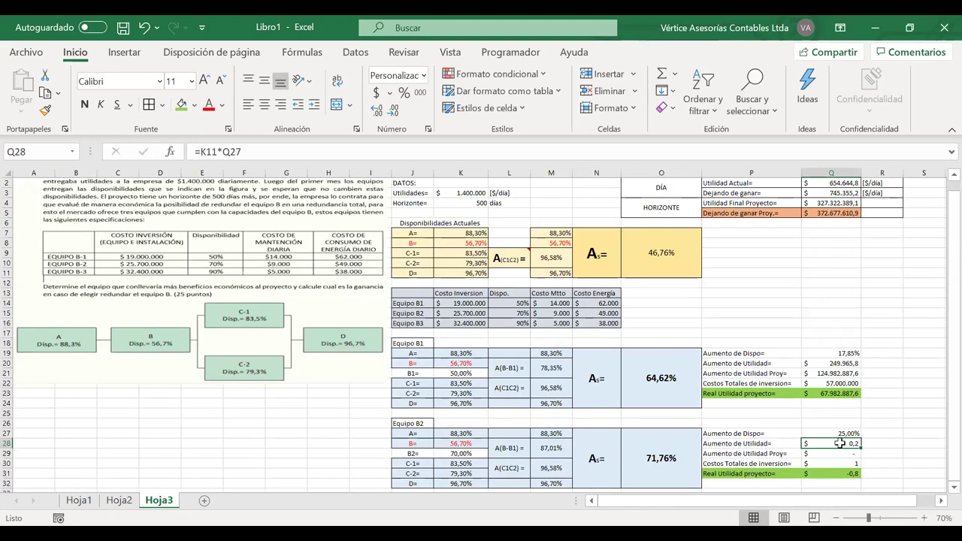
double_click(840, 444)
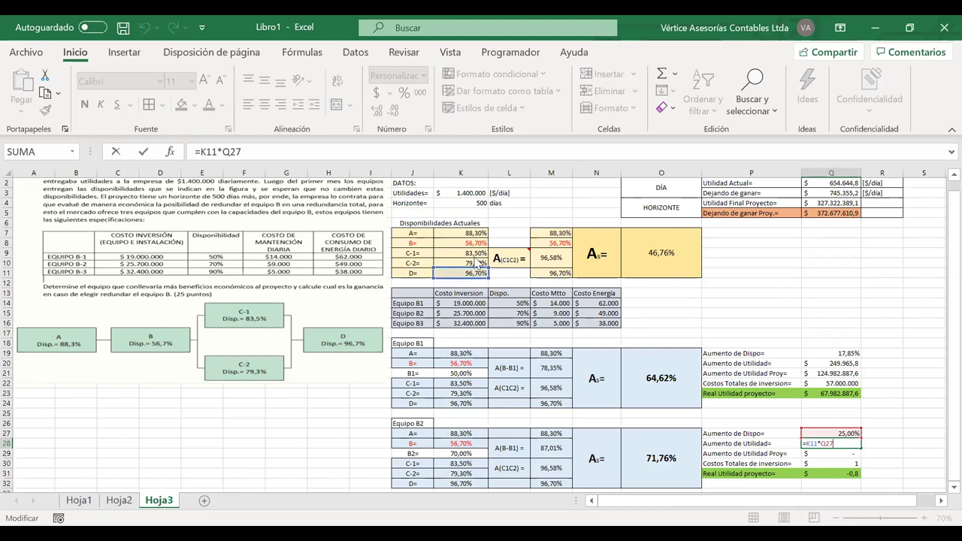
left_click(475, 213)
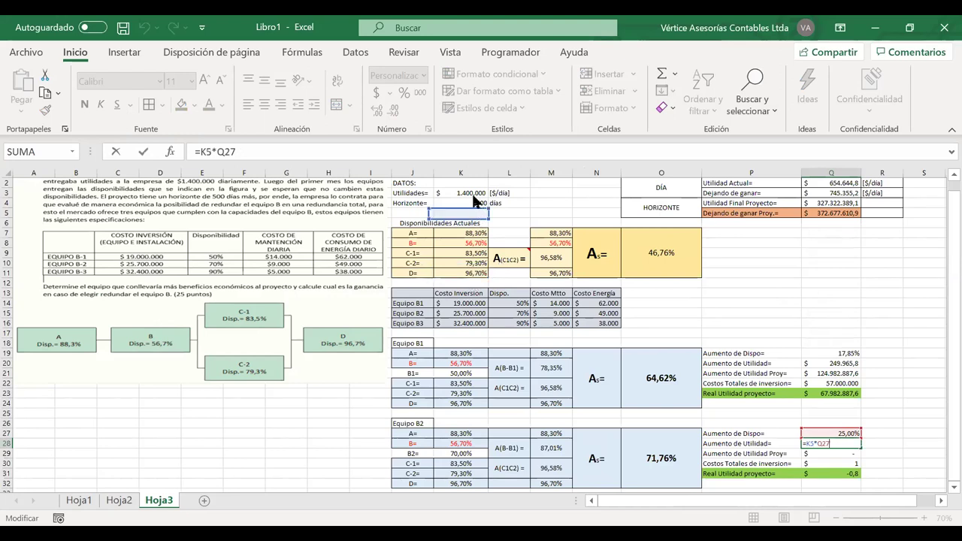
left_click(474, 193)
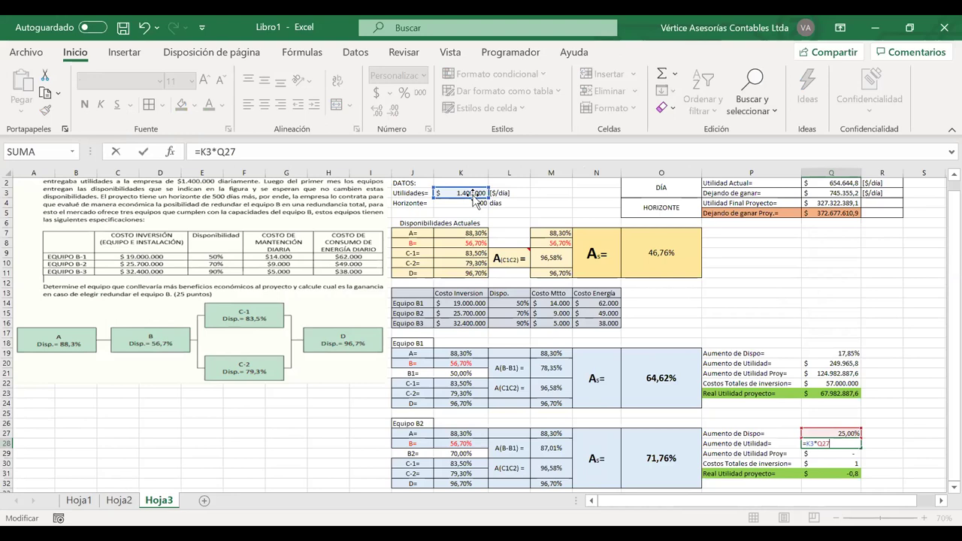
key("Return")
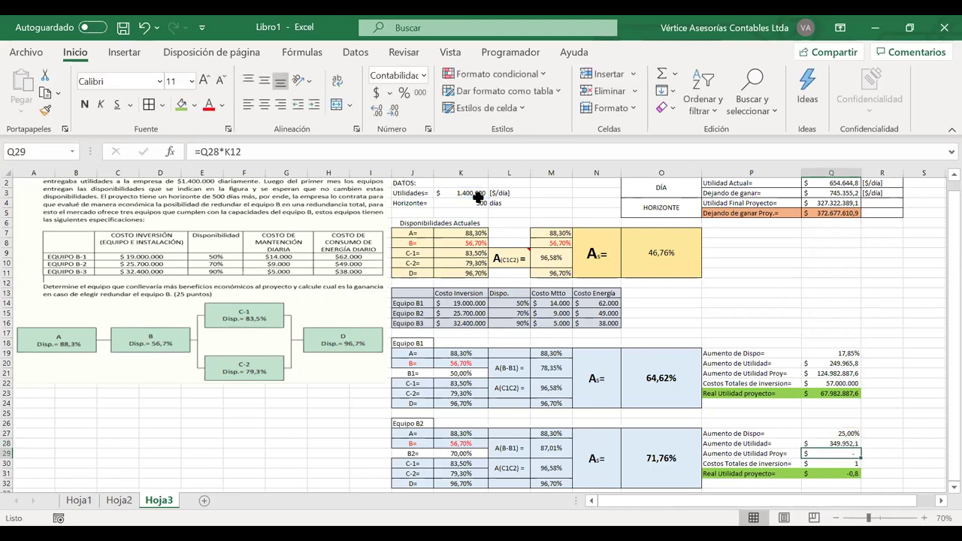
Repoint Equipo B2's project profit increase in Q29 to the project horizon, using =Q28*K4.
double_click(827, 453)
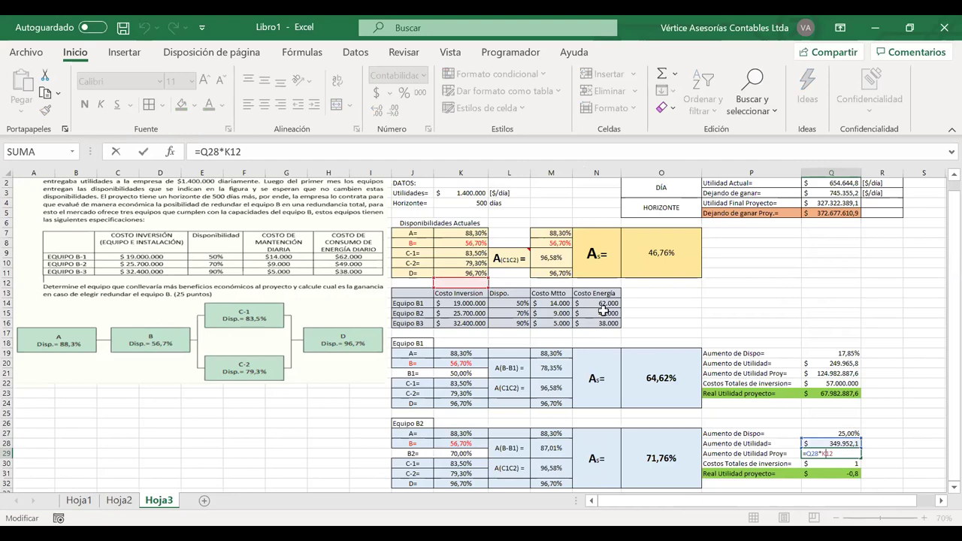
left_click(461, 225)
left_click(460, 203)
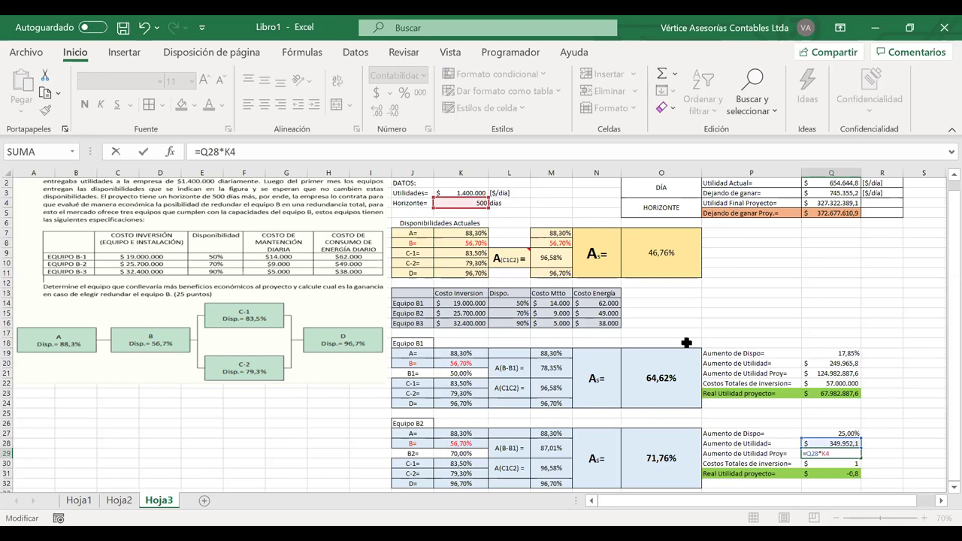
key("Return")
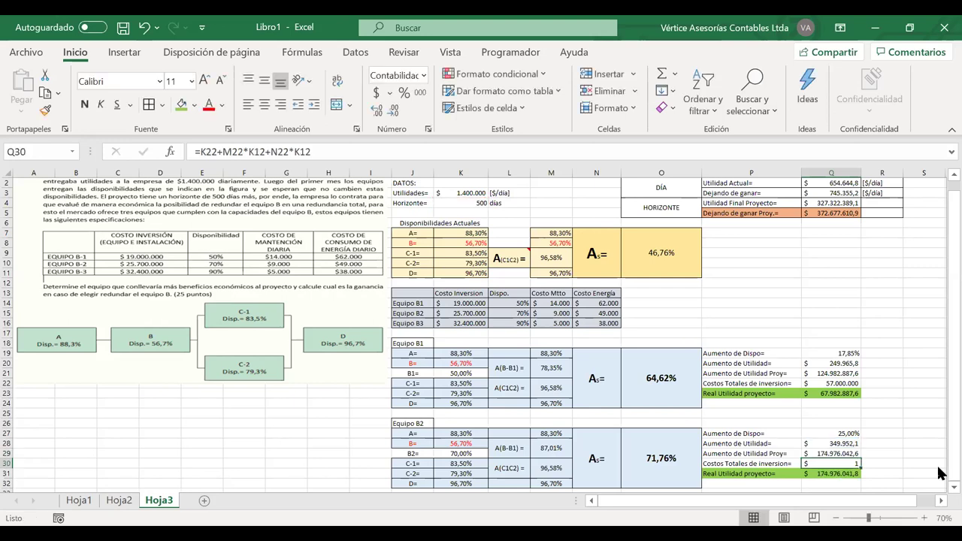
Repoint Equipo B2's total investment cost in Q30 to its own investment, maintenance and energy costs over the horizon, using =K15+M15*K4+N15*K4.
double_click(825, 464)
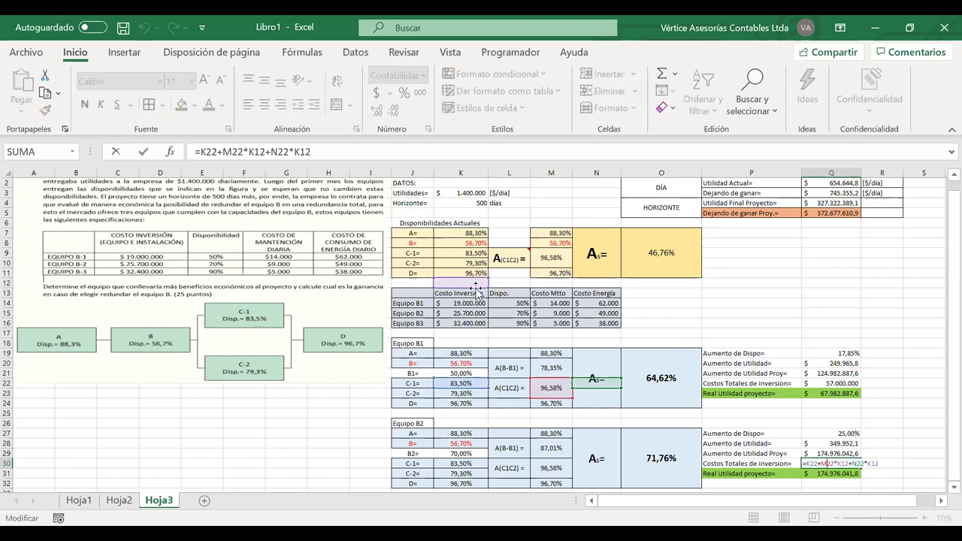
left_click(462, 323)
left_click(460, 312)
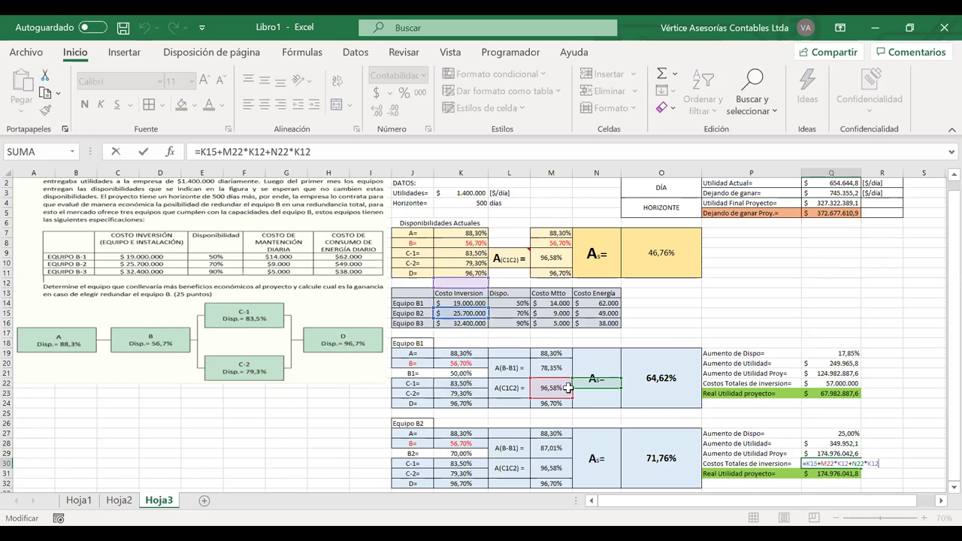
left_click(547, 370)
left_click(547, 325)
left_click(548, 313)
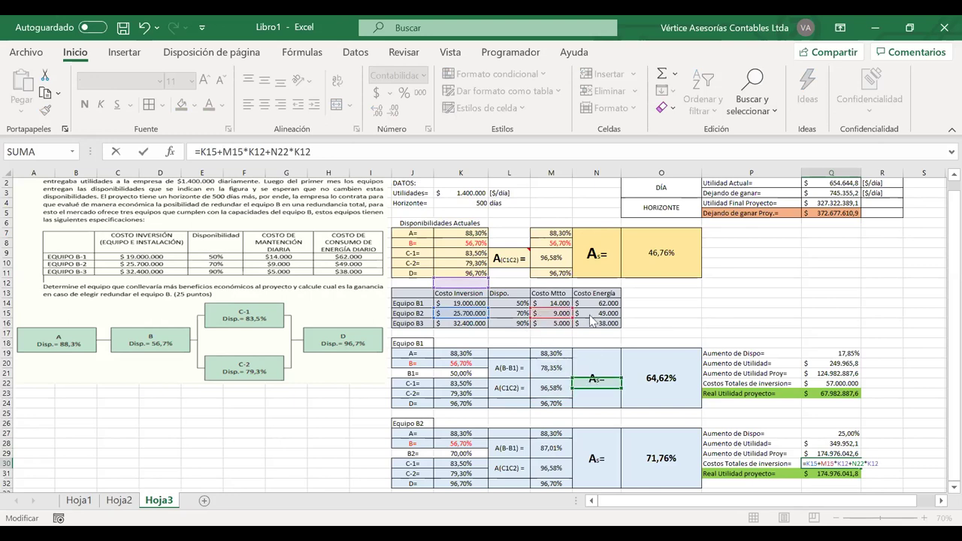
left_click(593, 313)
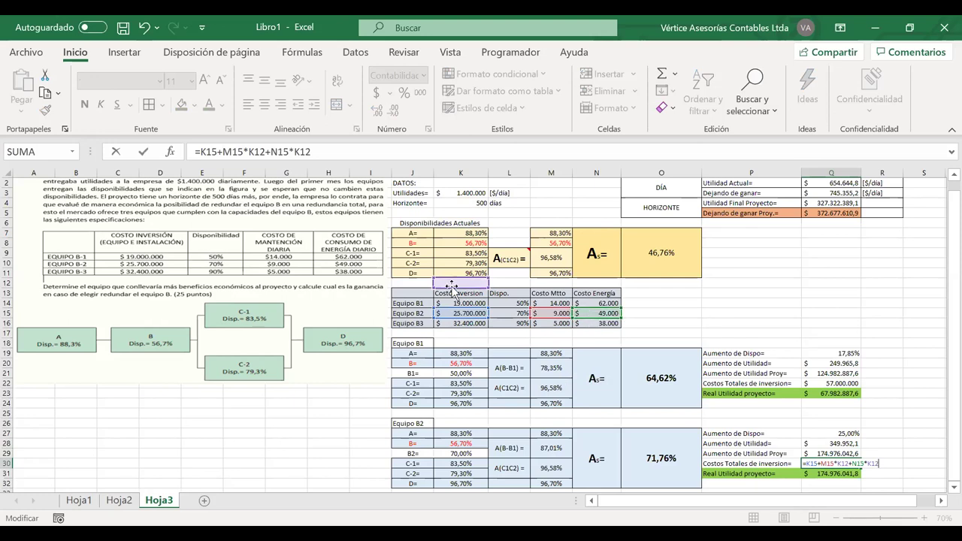
left_click_drag(453, 291, 462, 213)
left_click_drag(460, 289, 456, 204)
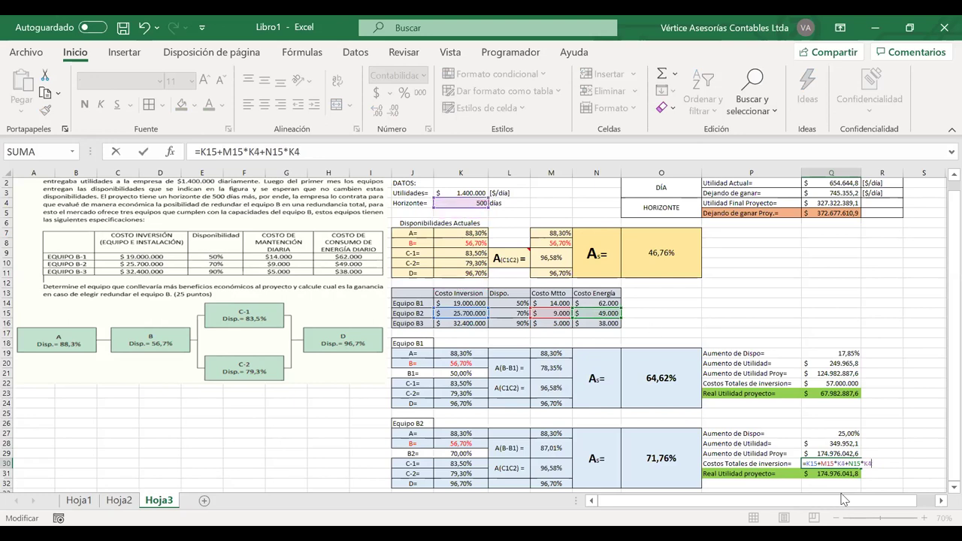
key("Return")
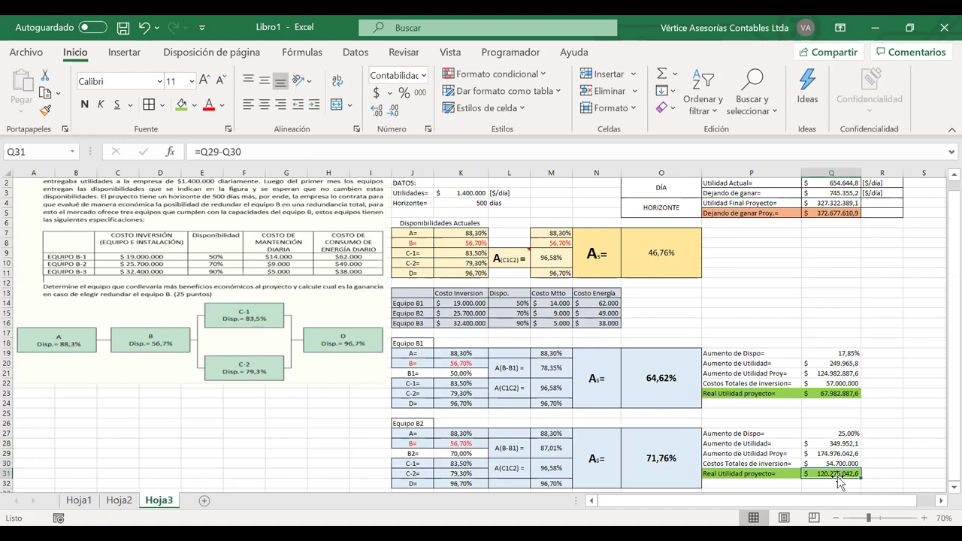
Review Equipo B2's total cost formula in Q30 and the references used by its availability increase in Q27.
left_click_drag(829, 467, 829, 464)
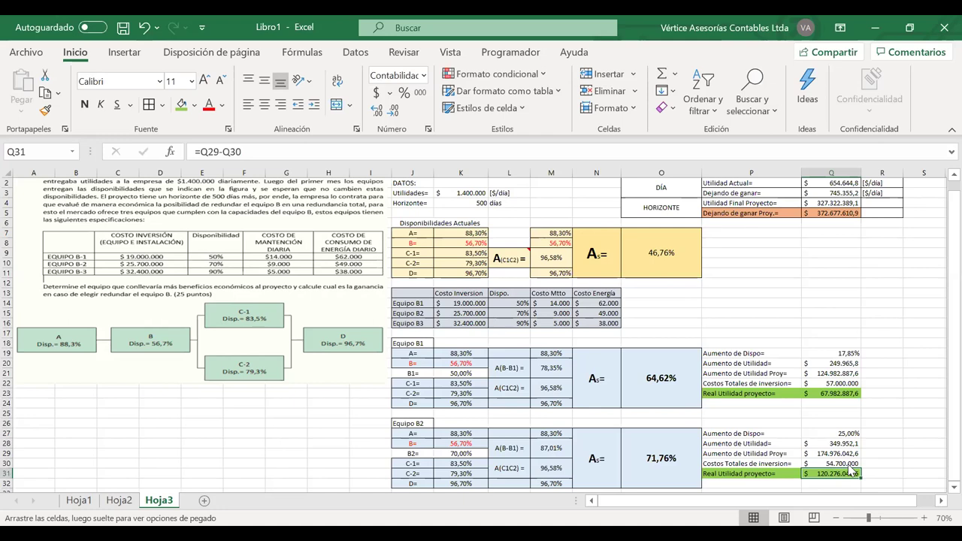
key("Up")
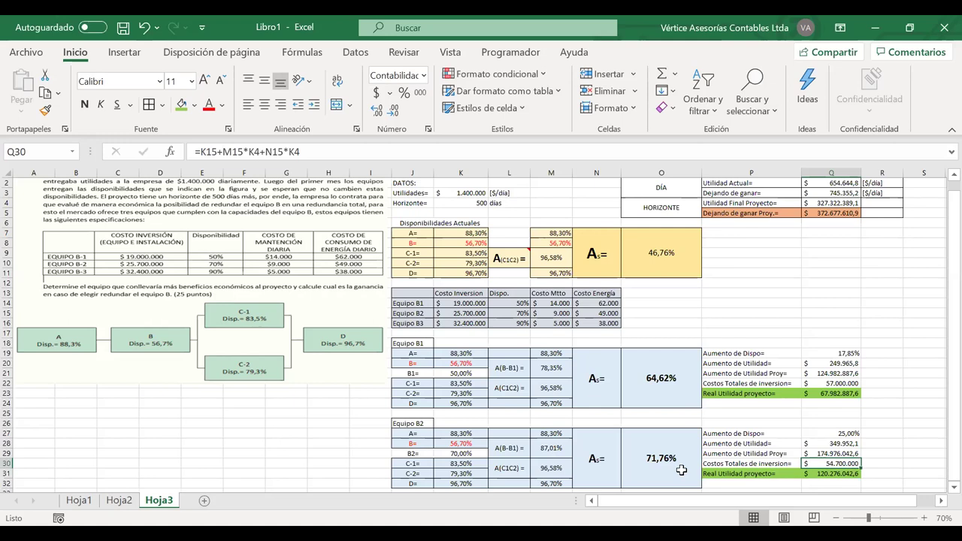
left_click(832, 434)
key("F2")
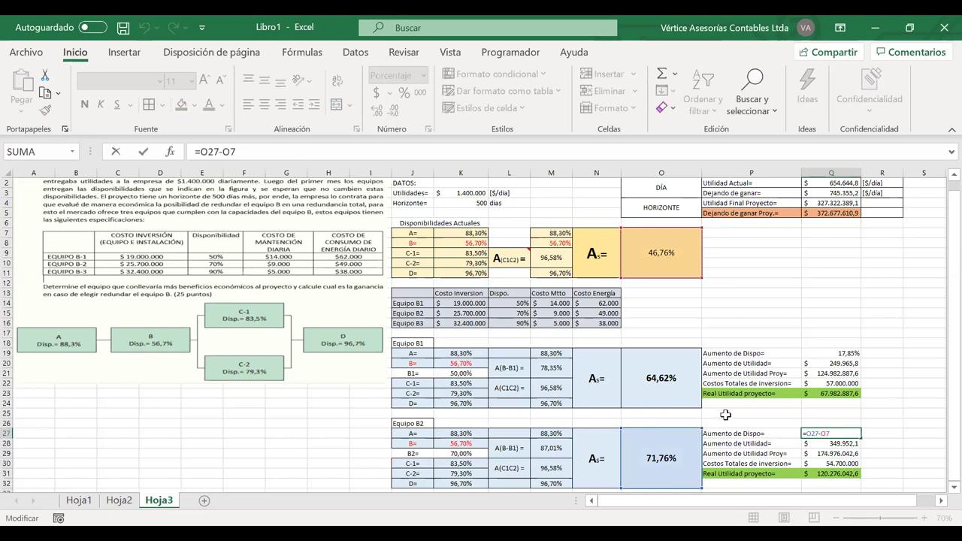
key("Return")
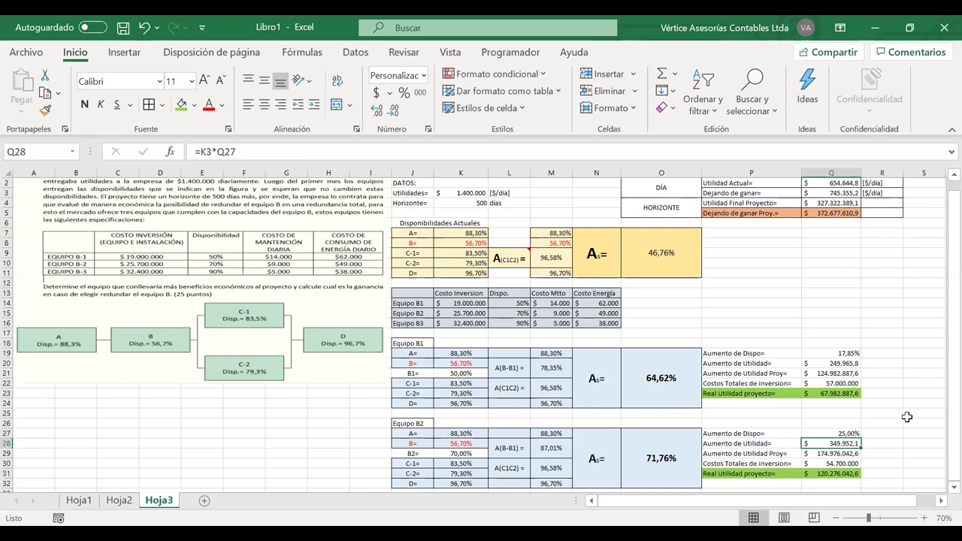
Copy the whole Equipo B2 calculation block J26:Q32 and paste it starting at J34.
scroll(906, 417, "down", 1)
scroll(516, 348, "down", 1)
left_click_drag(412, 363, 818, 424)
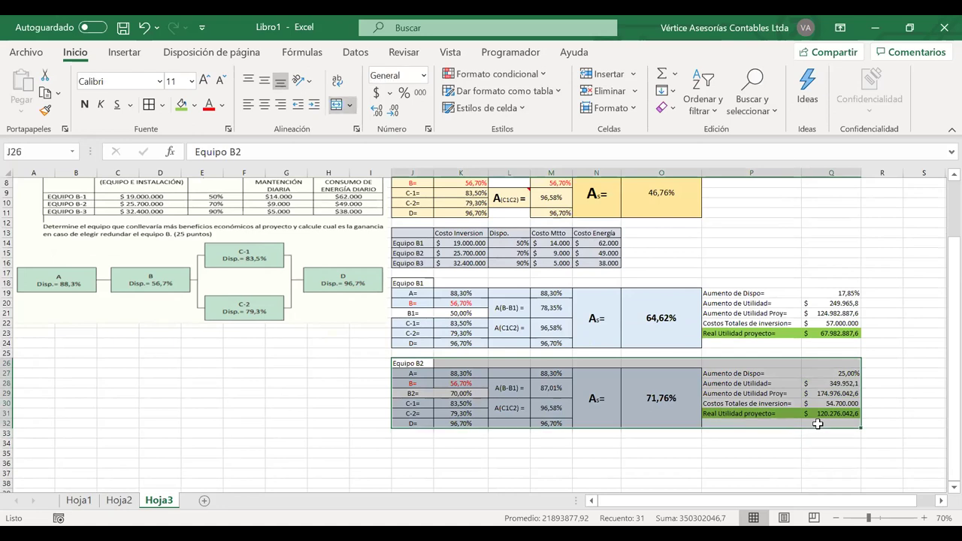
key("ctrl+c")
left_click(403, 443)
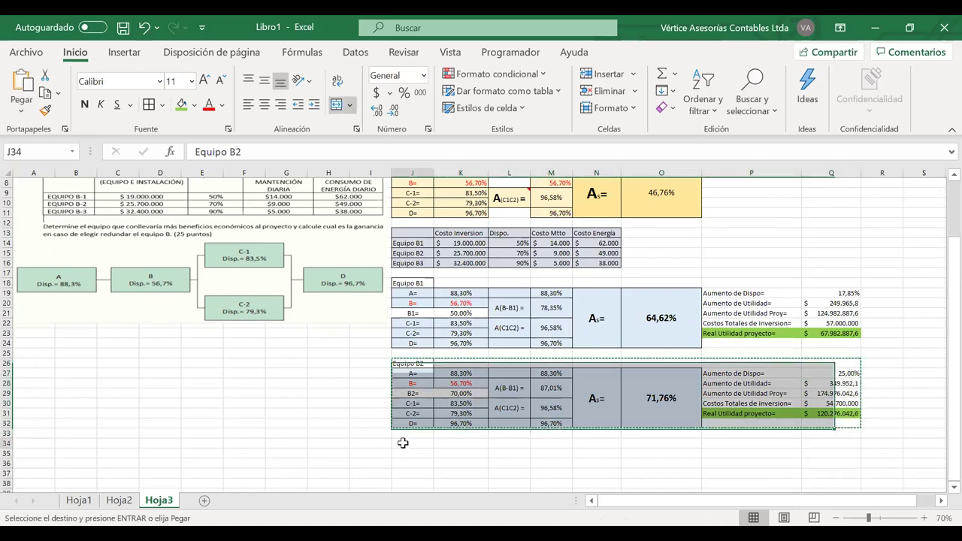
right_click(403, 443)
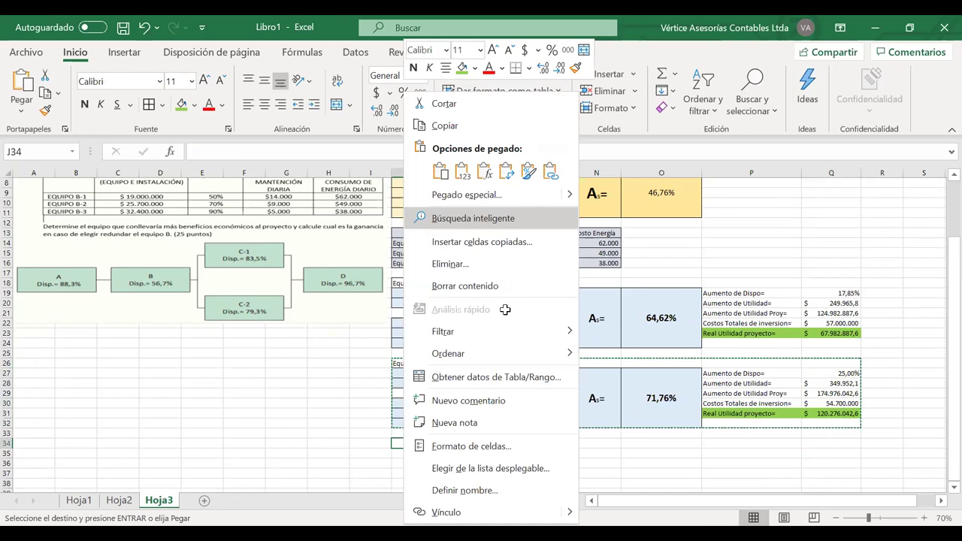
key("ctrl+v")
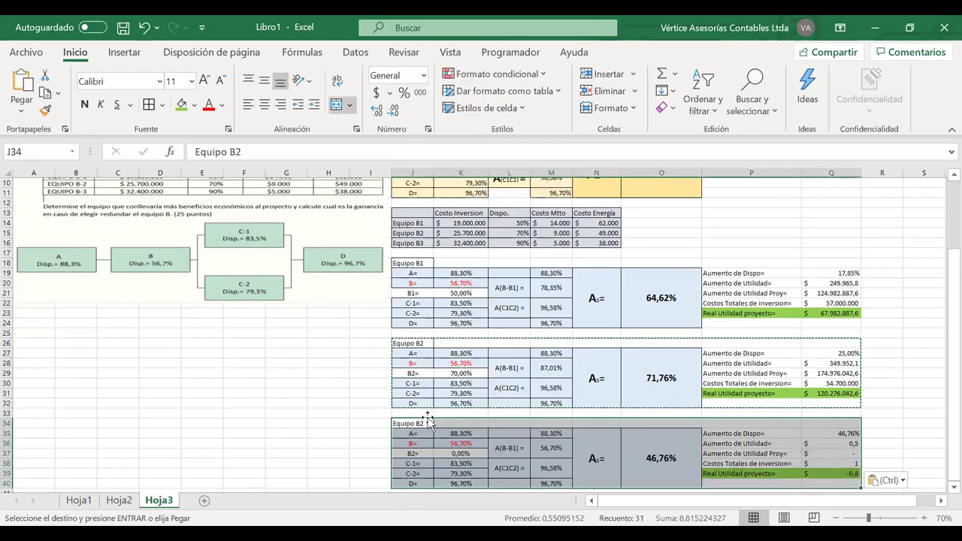
left_click(427, 422)
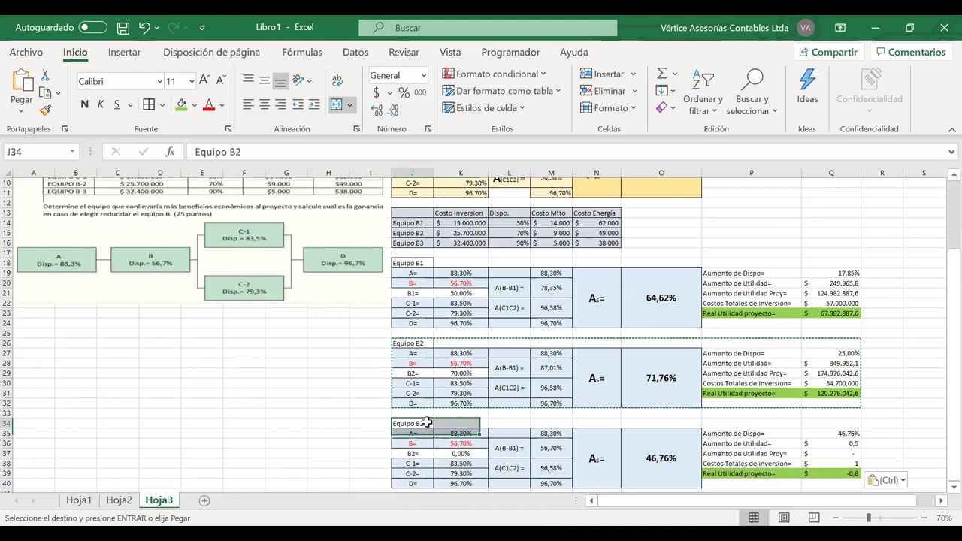
left_click(425, 432)
type("3")
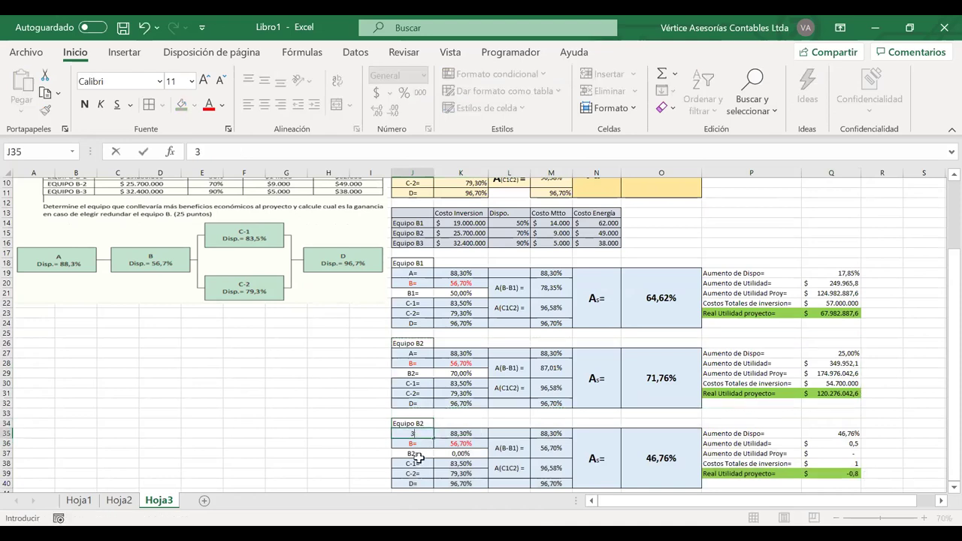
key("BackSpace")
type("A=")
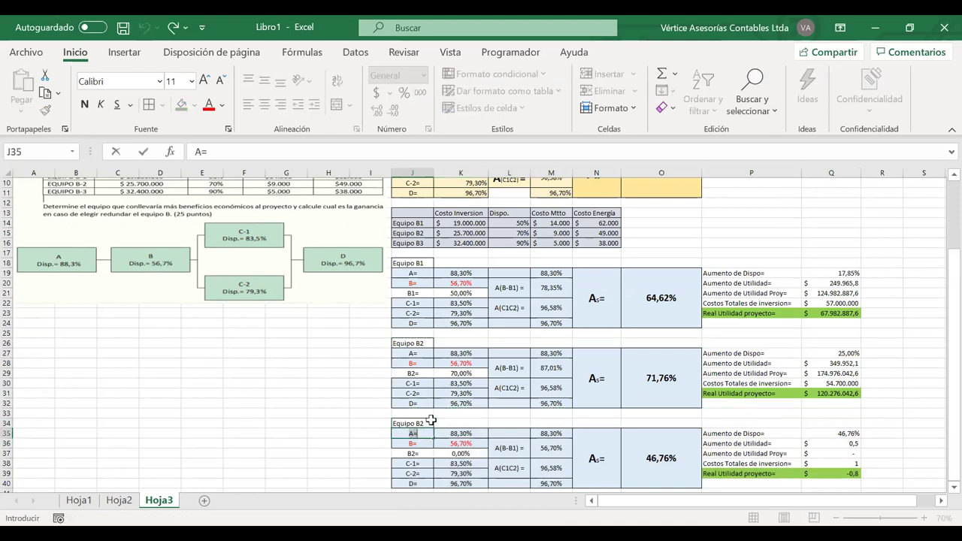
Relabel the newly pasted block by changing its J34 heading to "Equipo B3" and J37 to "B3=".
double_click(430, 423)
key("BackSpace")
type("3")
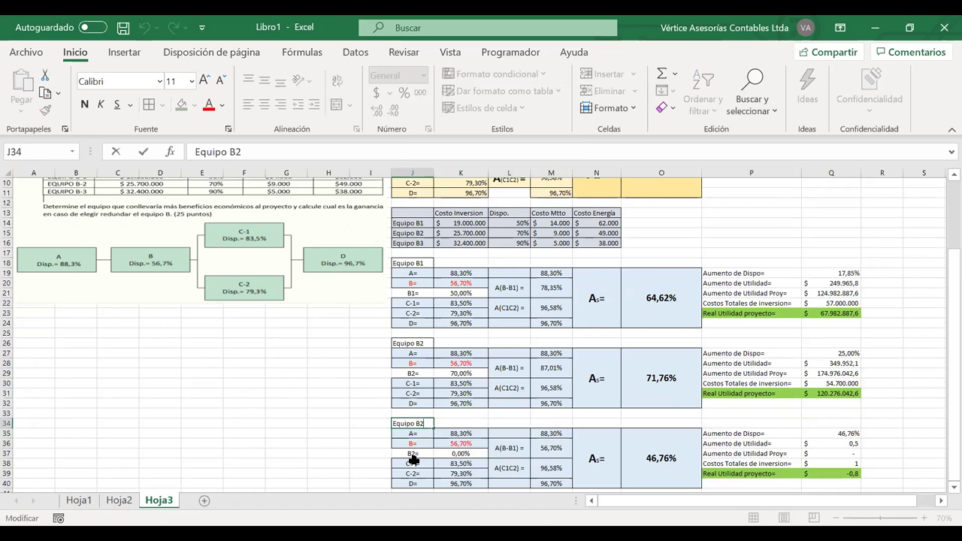
key("Return")
double_click(413, 454)
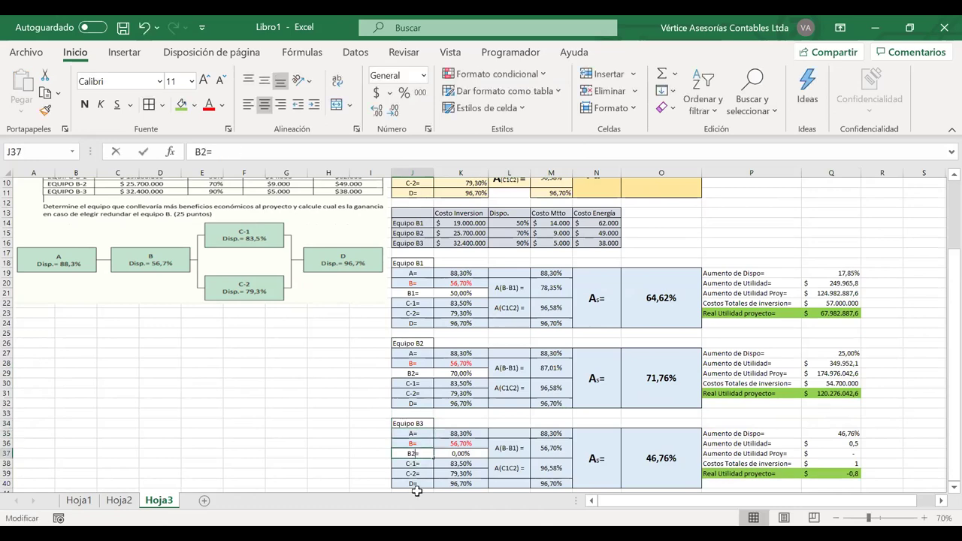
key("BackSpace")
type("3")
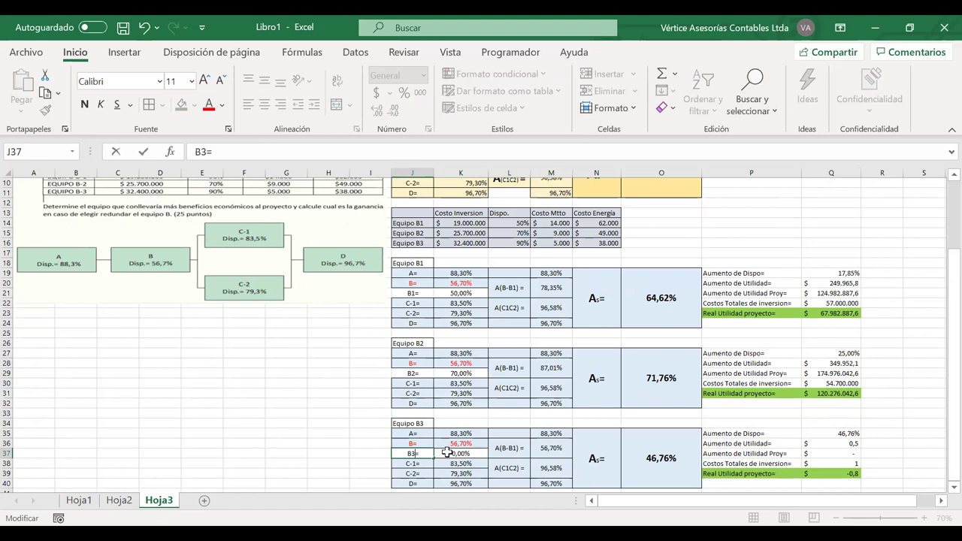
Link Equipo B3's availability in K37 to its value in the cost table, using =L16.
left_click(447, 451)
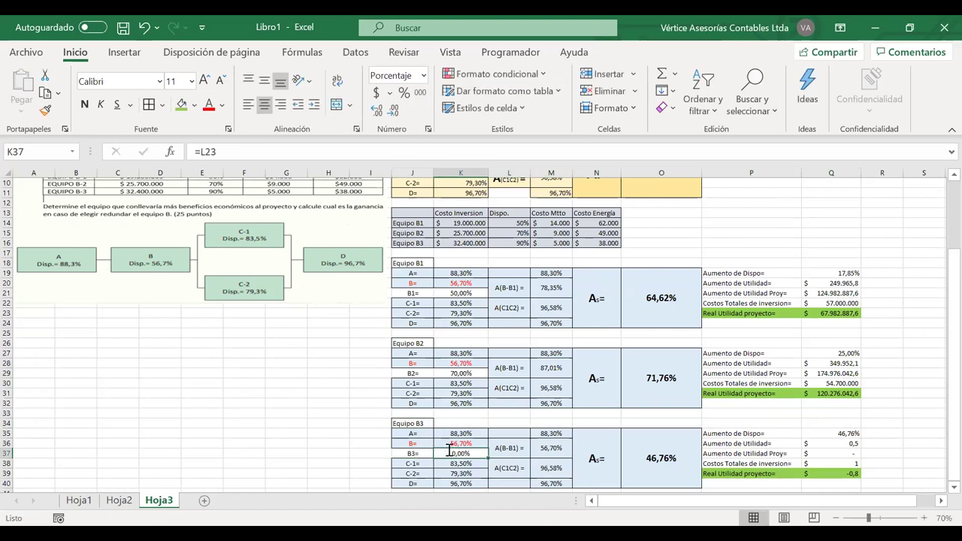
type("=")
left_click(507, 243)
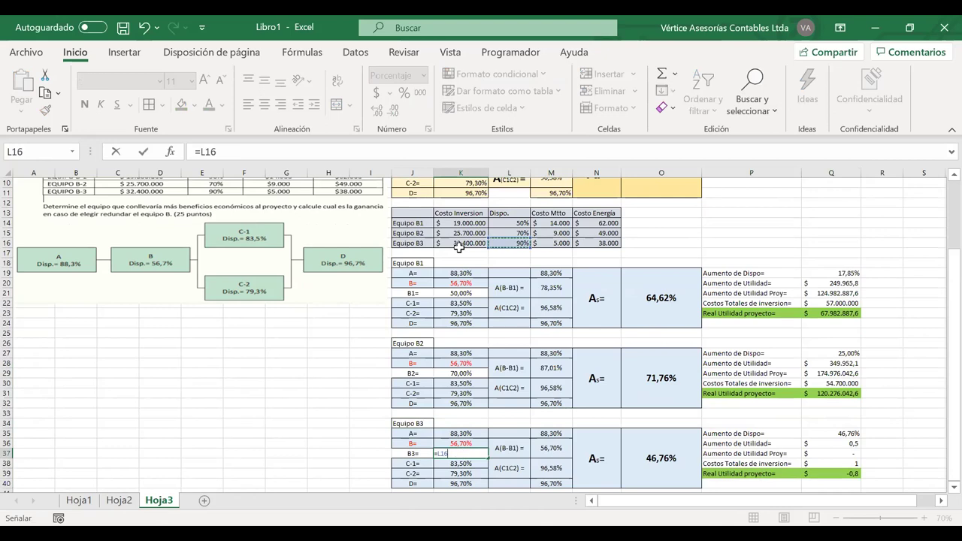
key("Return")
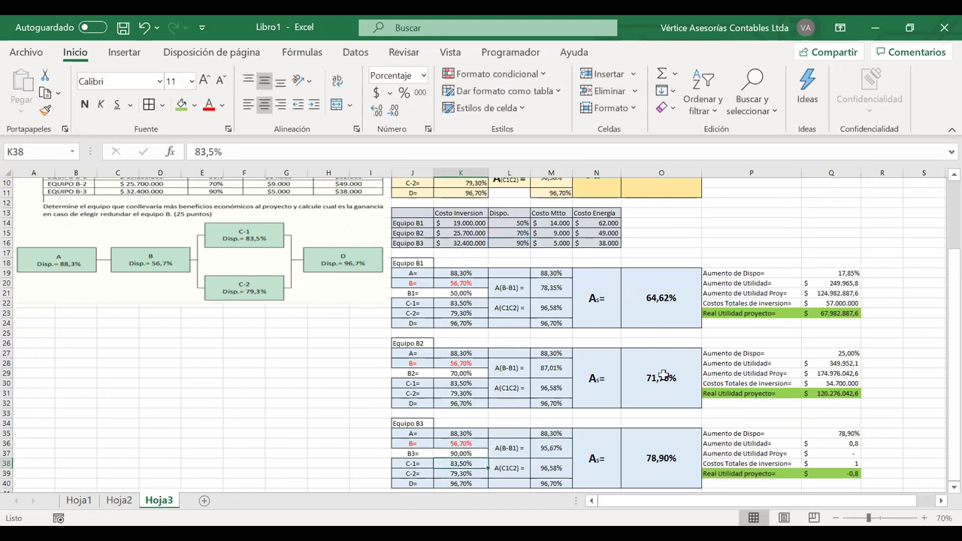
Repoint Equipo B3's availability increase in Q35 to the current system availability, using =O35-O7.
left_click(651, 457)
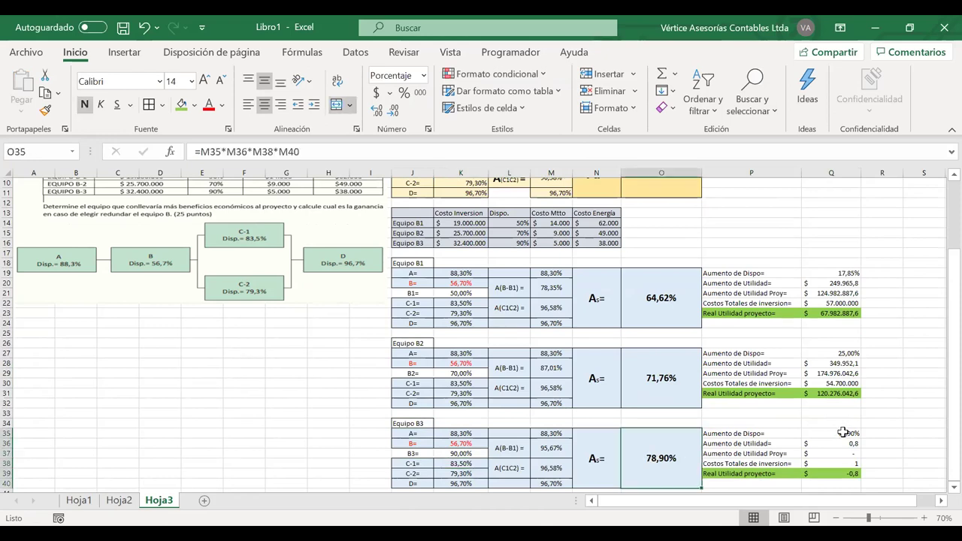
left_click(864, 433)
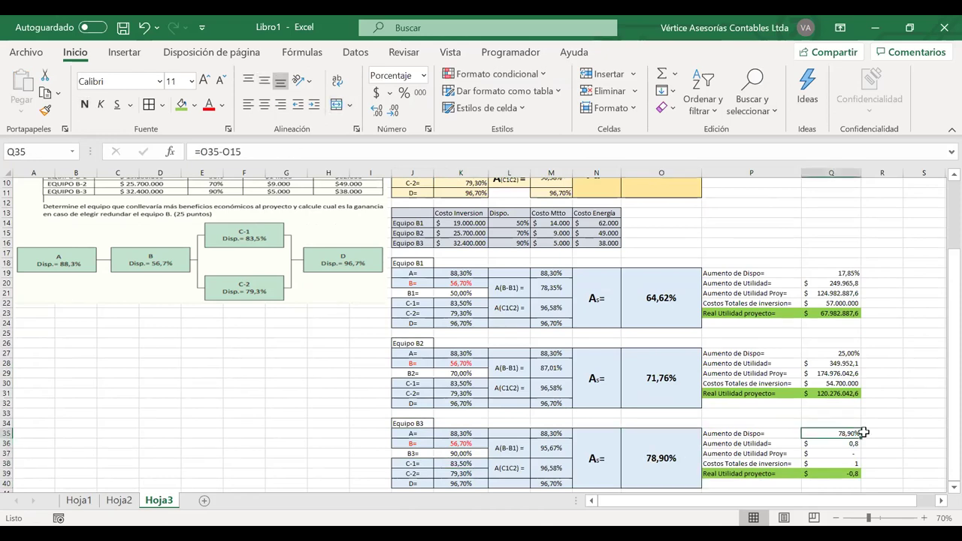
double_click(825, 432)
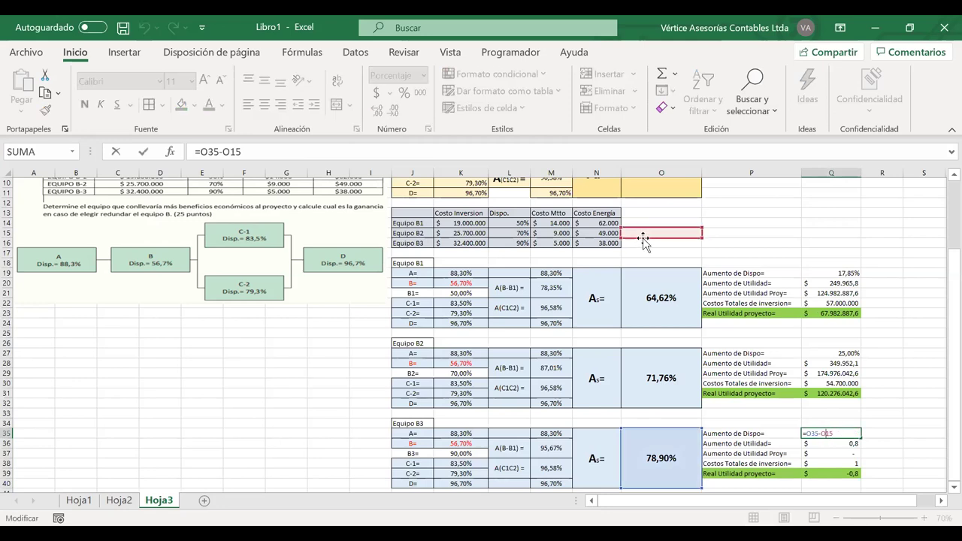
left_click_drag(644, 241, 645, 193)
scroll(645, 193, "up", 1)
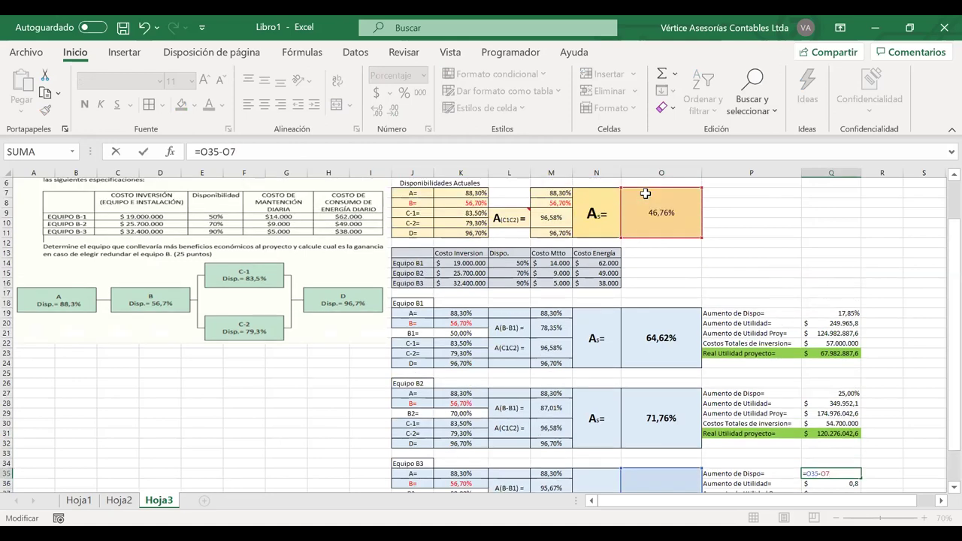
scroll(644, 193, "down", 1)
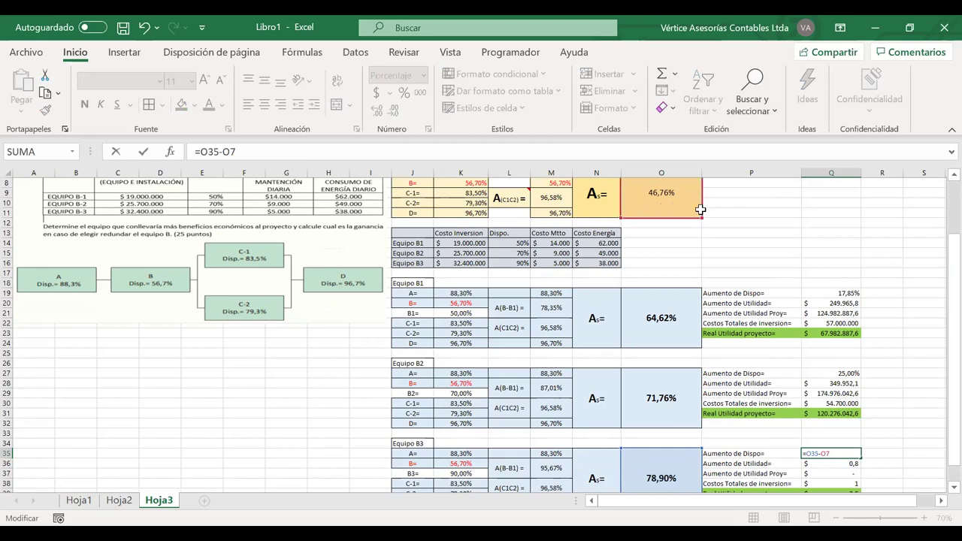
key("Return")
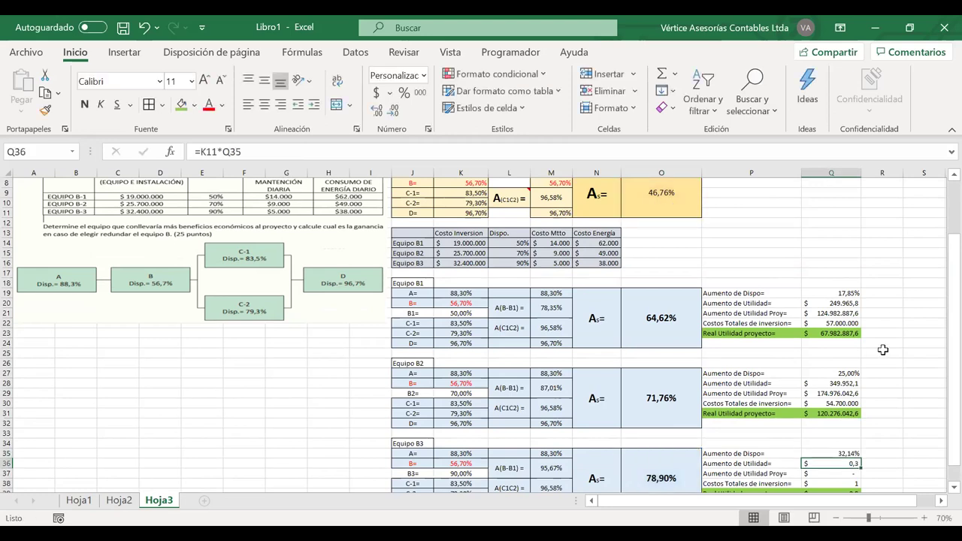
left_click(824, 453)
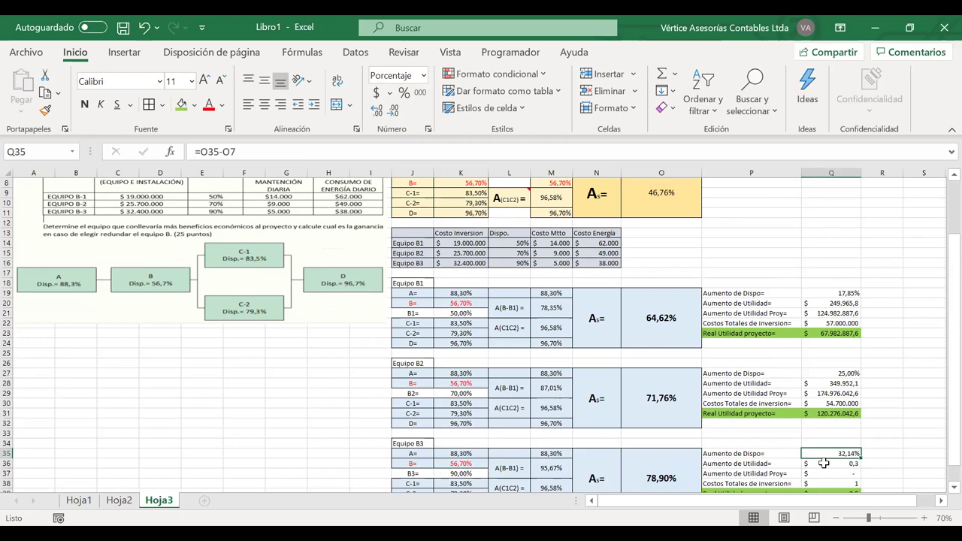
Repoint Equipo B3's profit increase in Q36 to the daily profit, using =K3*Q35.
left_click(824, 463)
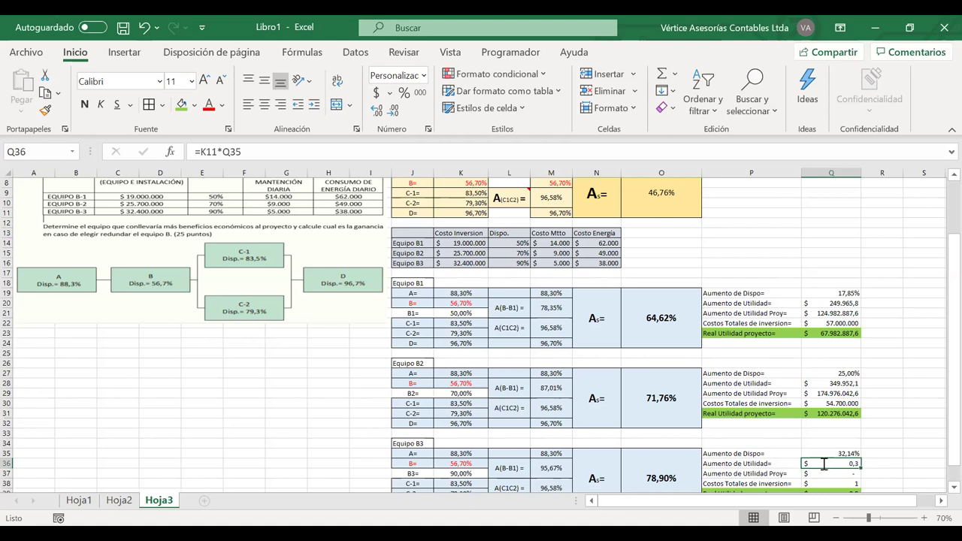
key("F2")
scroll(651, 372, "up", 2)
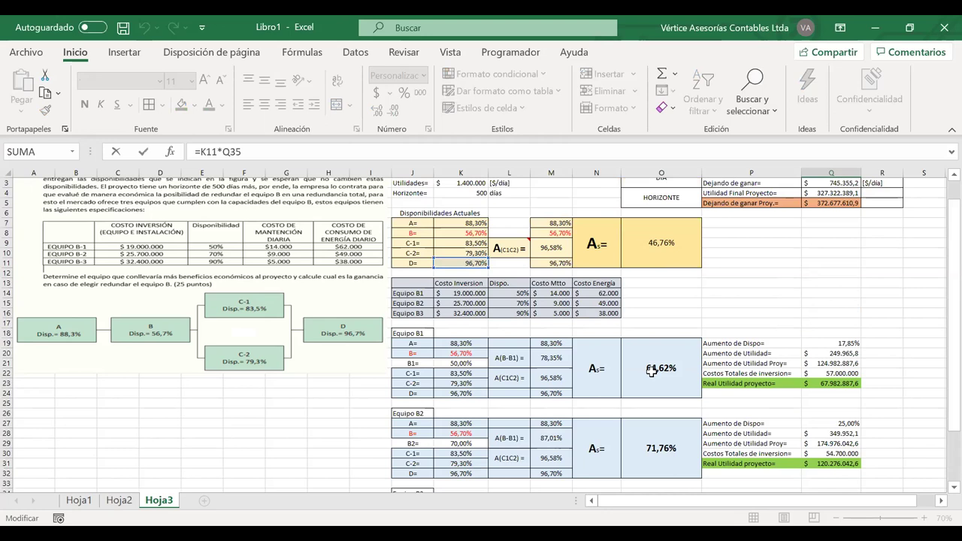
scroll(651, 372, "down", 2)
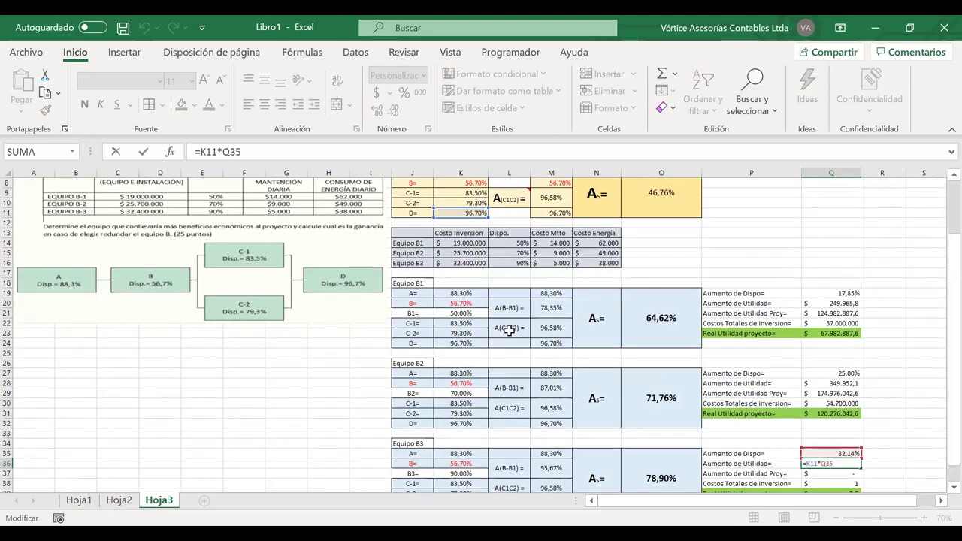
scroll(510, 331, "up", 3)
left_click(468, 203)
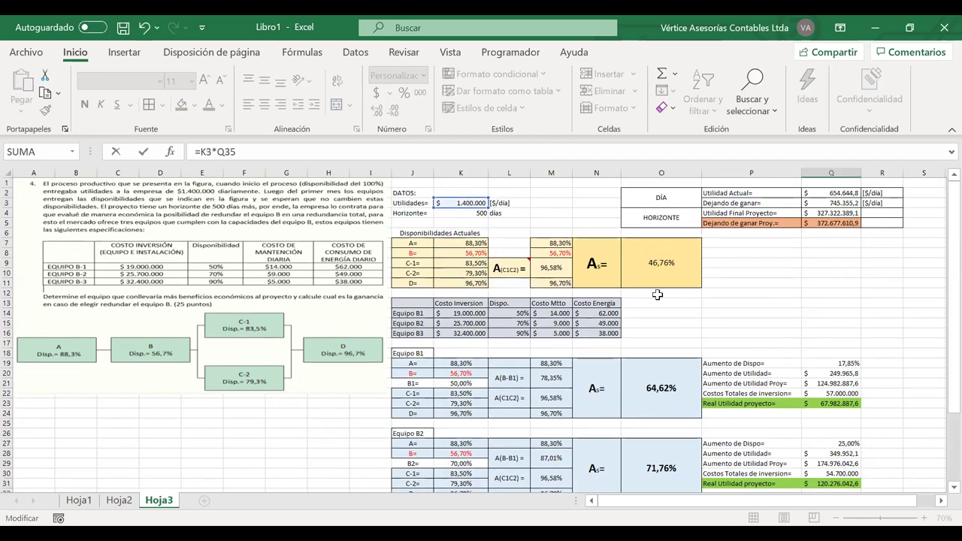
key("Return")
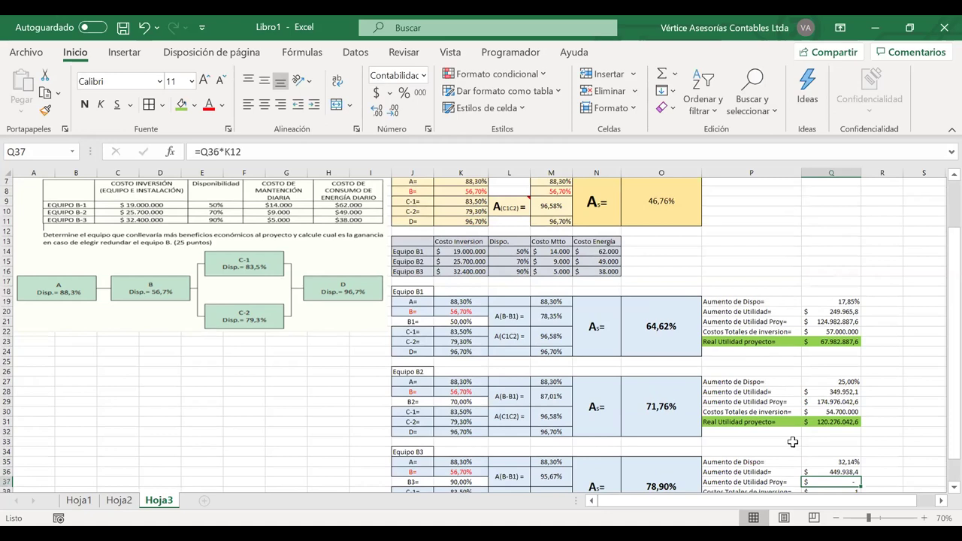
Repoint Equipo B3's projected profit increase in Q37 to the project horizon, using =Q36*K4.
scroll(826, 461, "down", 1)
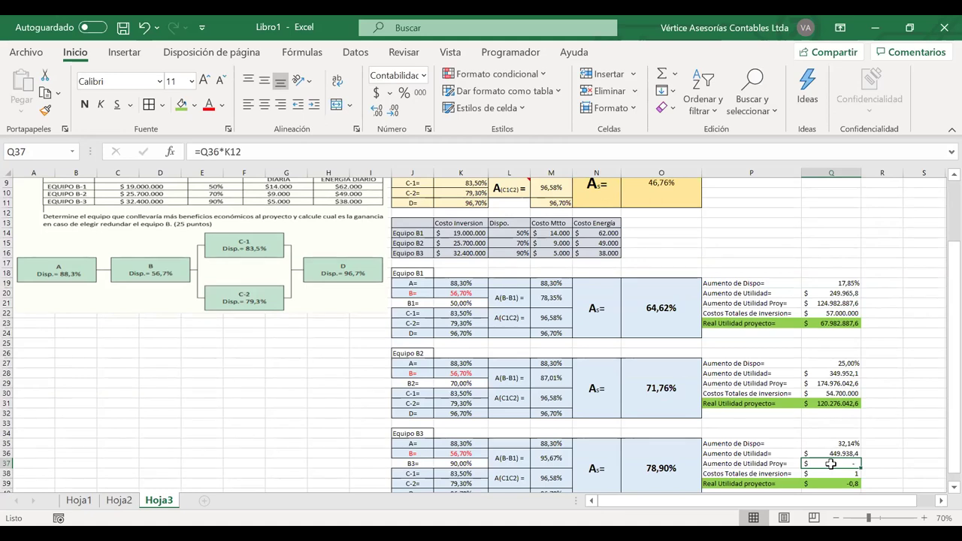
left_click(829, 453)
left_click(830, 461)
double_click(828, 463)
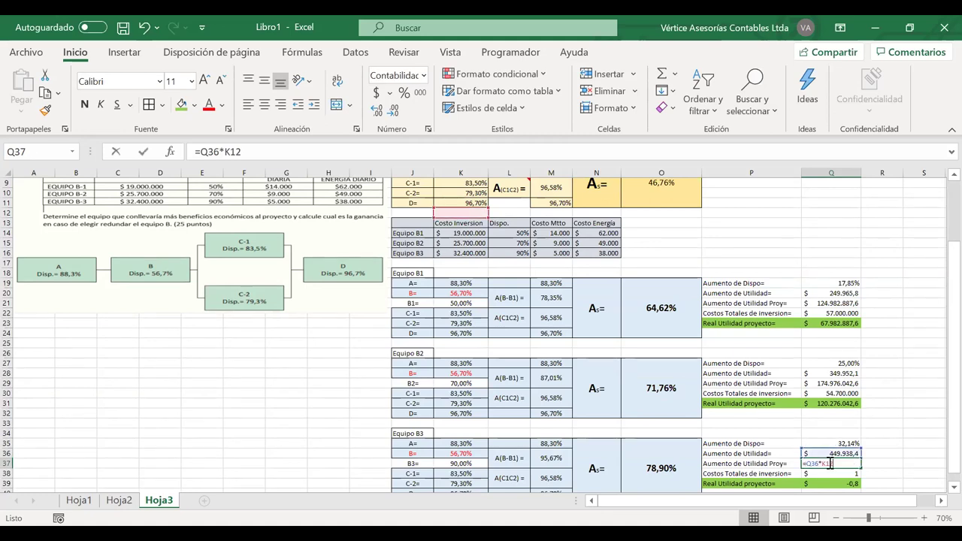
scroll(652, 367, "up", 3)
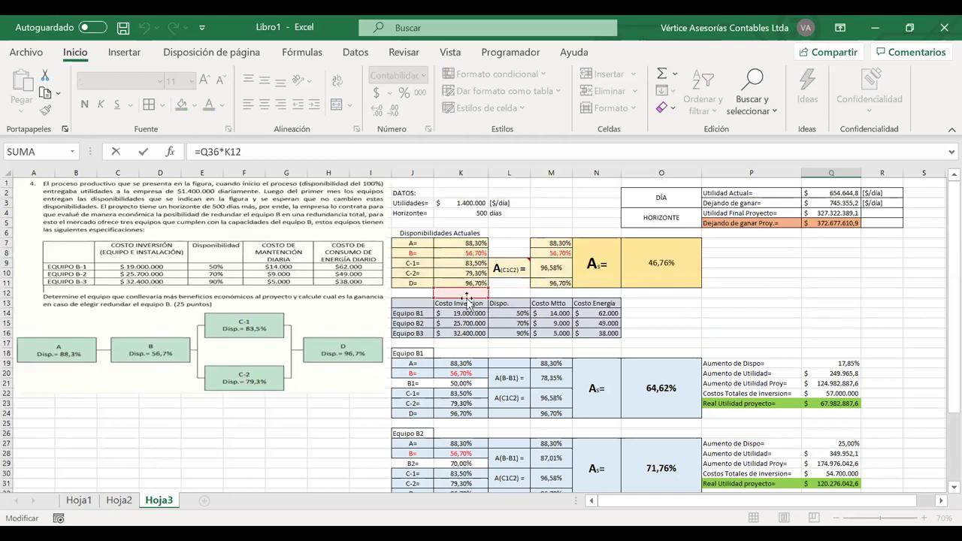
left_click(467, 242)
left_click(463, 216)
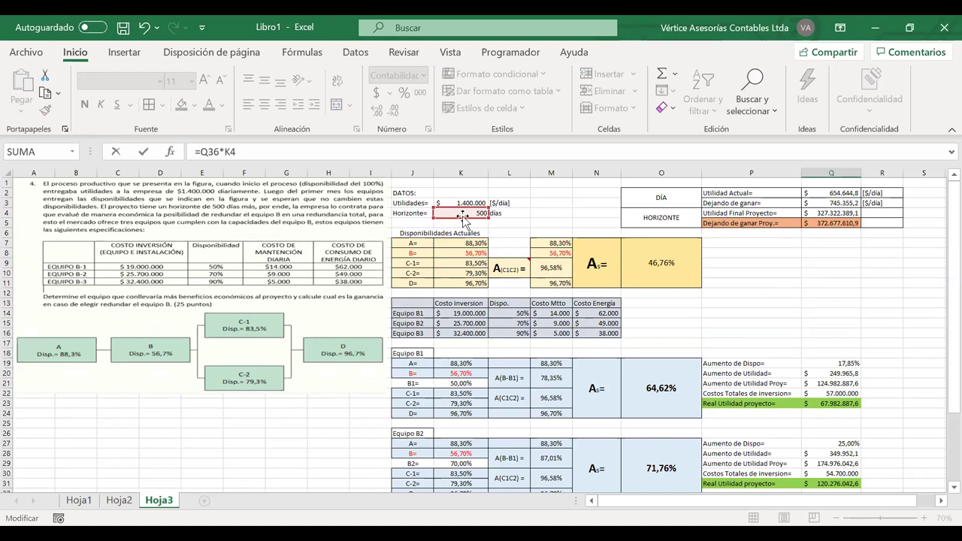
key("Return")
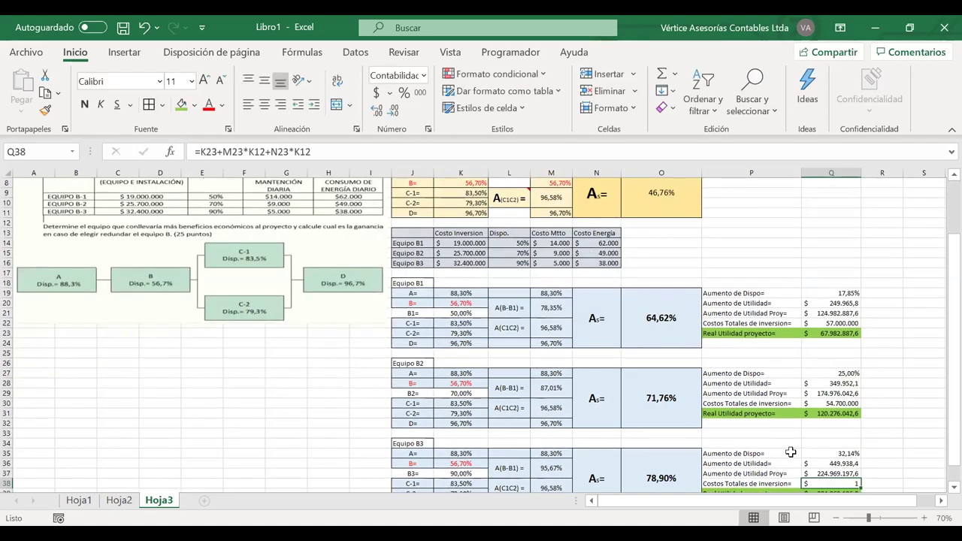
Repoint Equipo B3's total investment cost in Q38 to its own investment, maintenance and energy costs over the horizon, using =K16+M16*K4+N16*K4.
double_click(835, 483)
left_click_drag(464, 340, 468, 264)
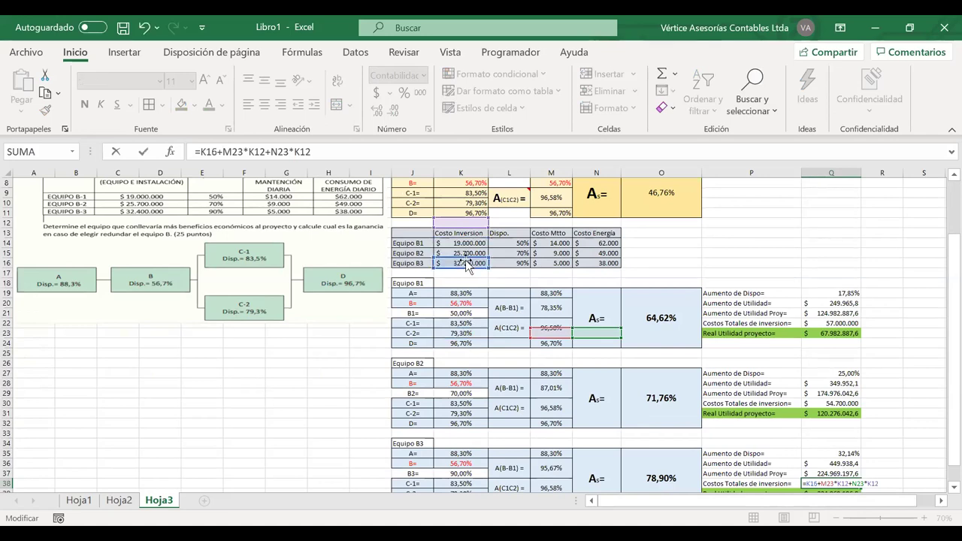
left_click_drag(552, 334, 551, 275)
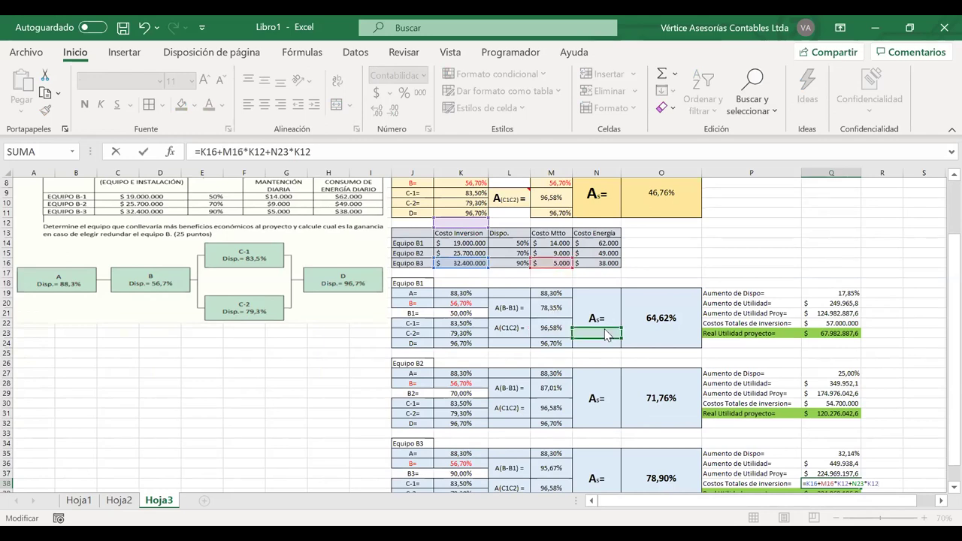
left_click_drag(607, 335, 609, 282)
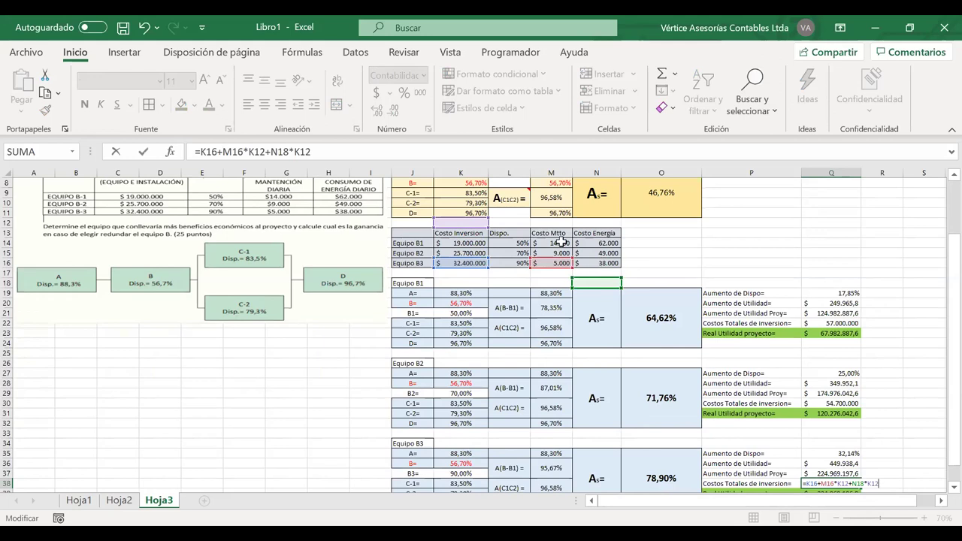
scroll(481, 274, "up", 2)
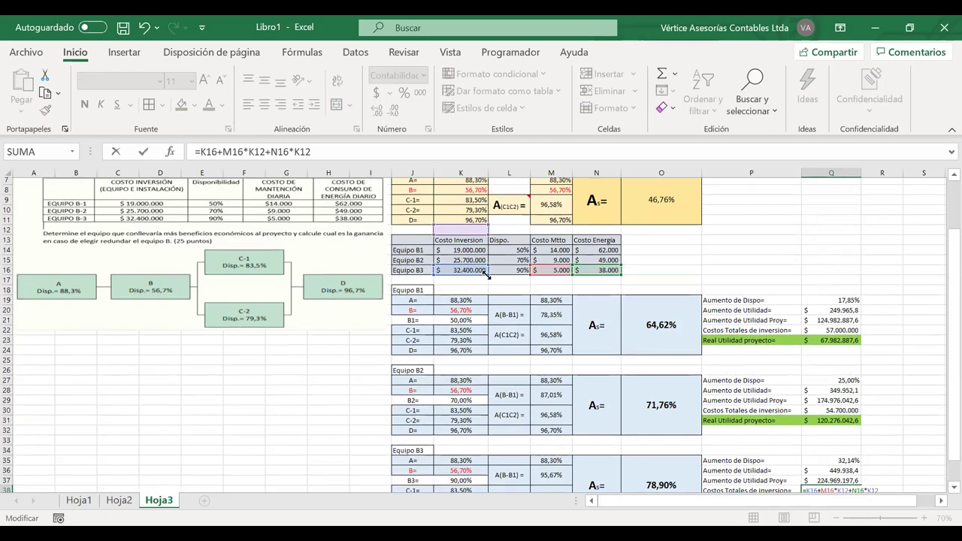
left_click_drag(478, 282, 474, 220)
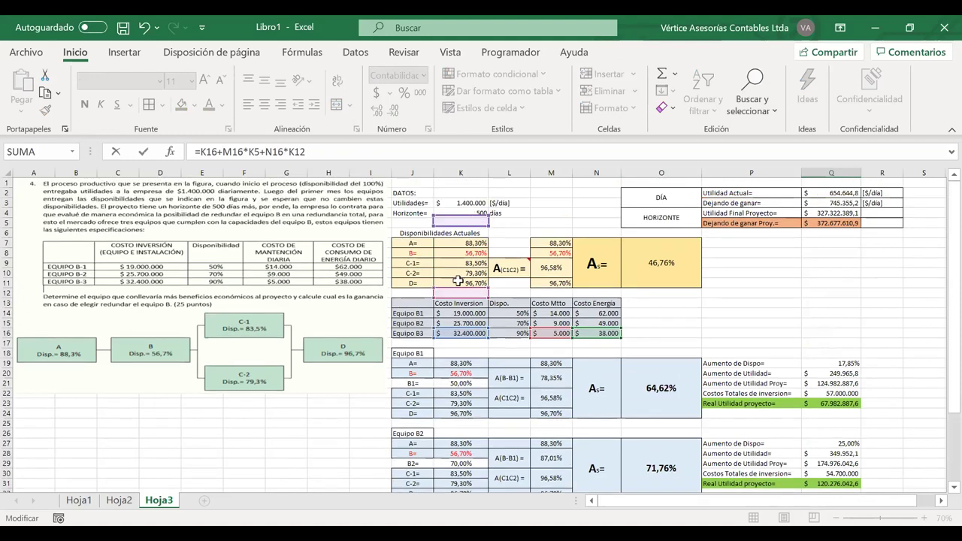
left_click_drag(457, 282, 458, 259)
left_click_drag(458, 224, 455, 218)
scroll(758, 400, "down", 3)
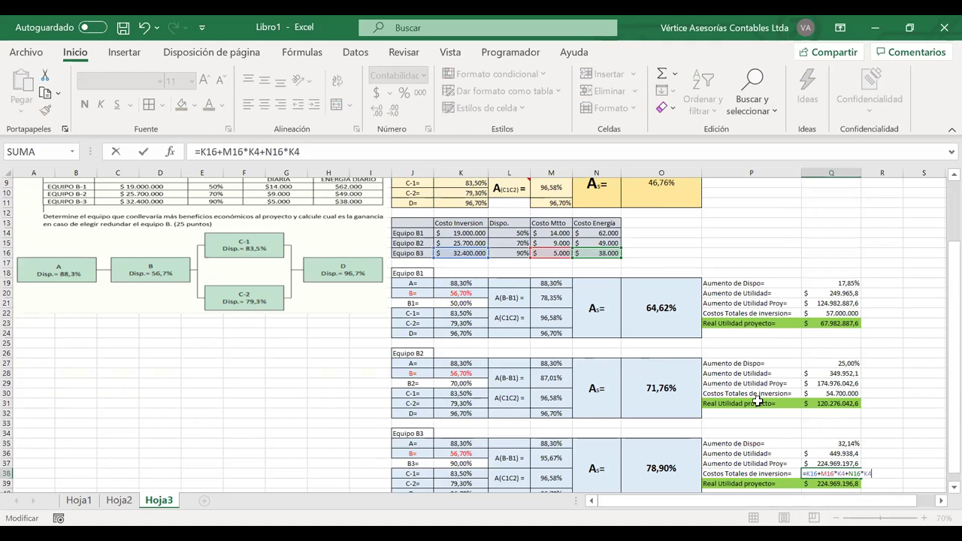
key("Return")
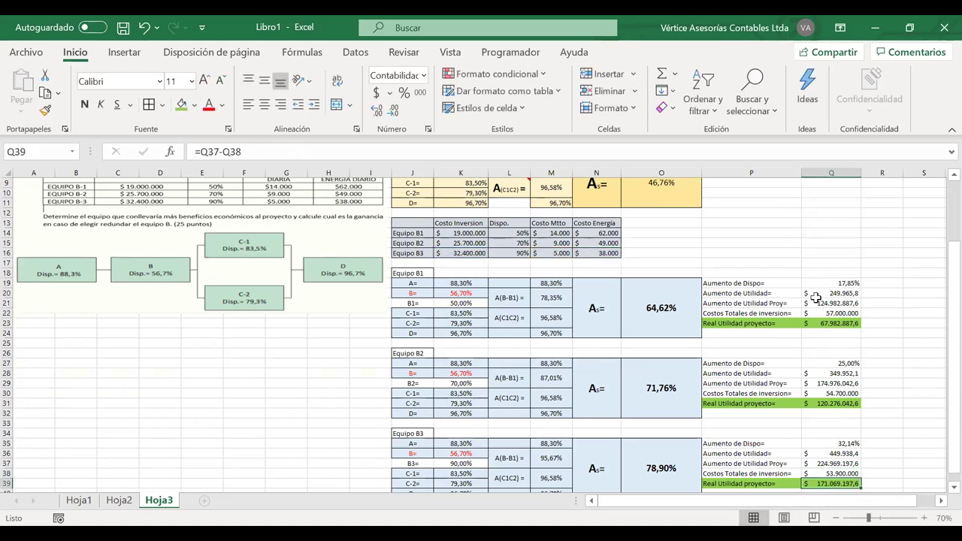
Compare the total investment costs of Equipo B2 and B3 in Q30 and Q38, and check B3's cost inputs and projected profit increase.
scroll(833, 426, "down", 1)
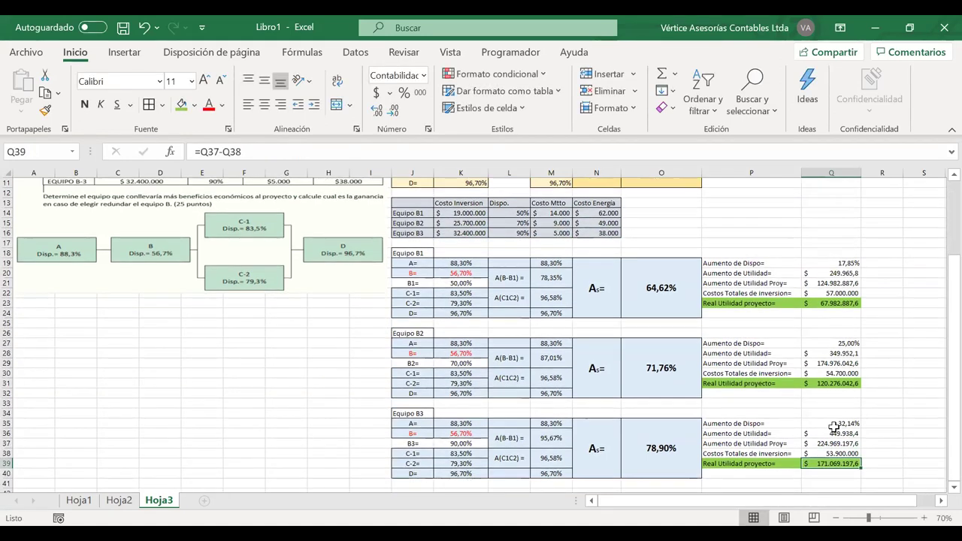
left_click(844, 451)
left_click_drag(838, 453, 812, 453)
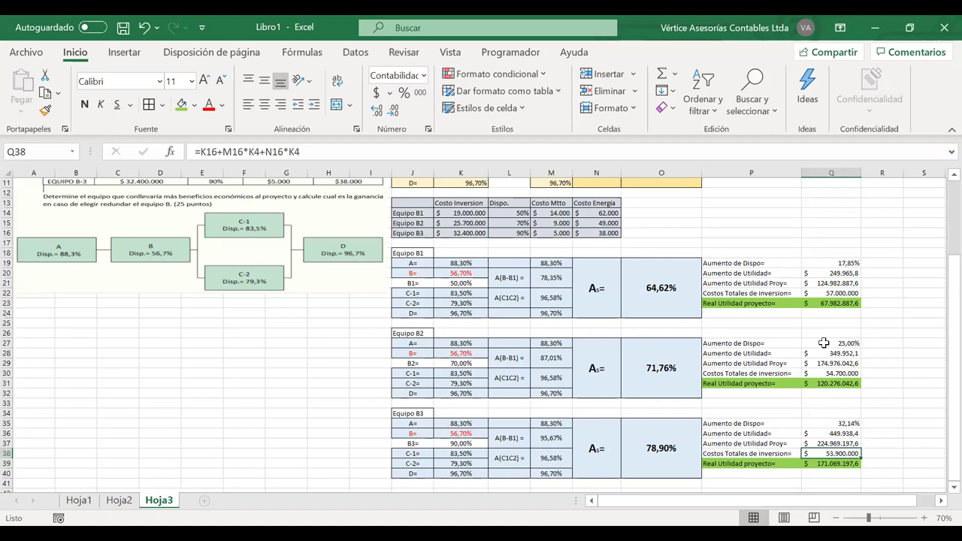
left_click(822, 374)
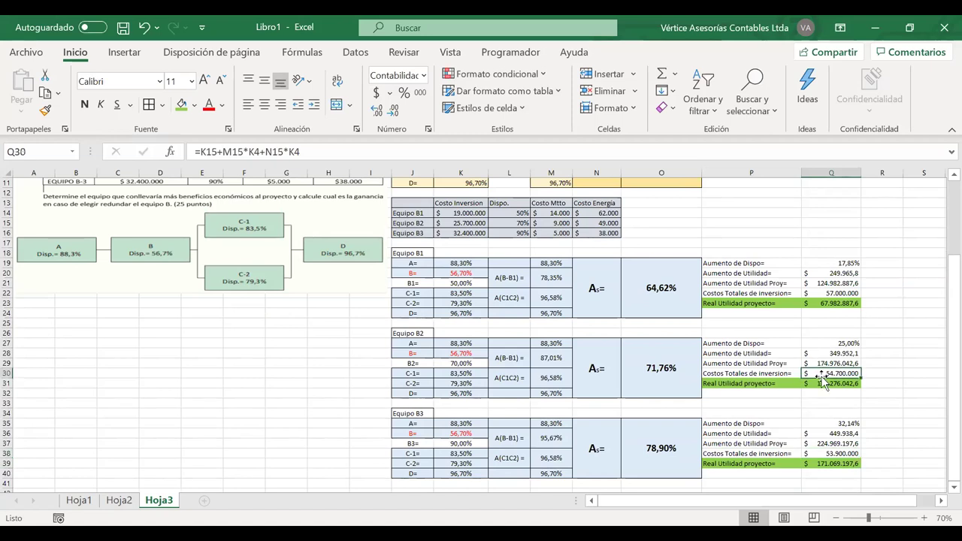
left_click(816, 454)
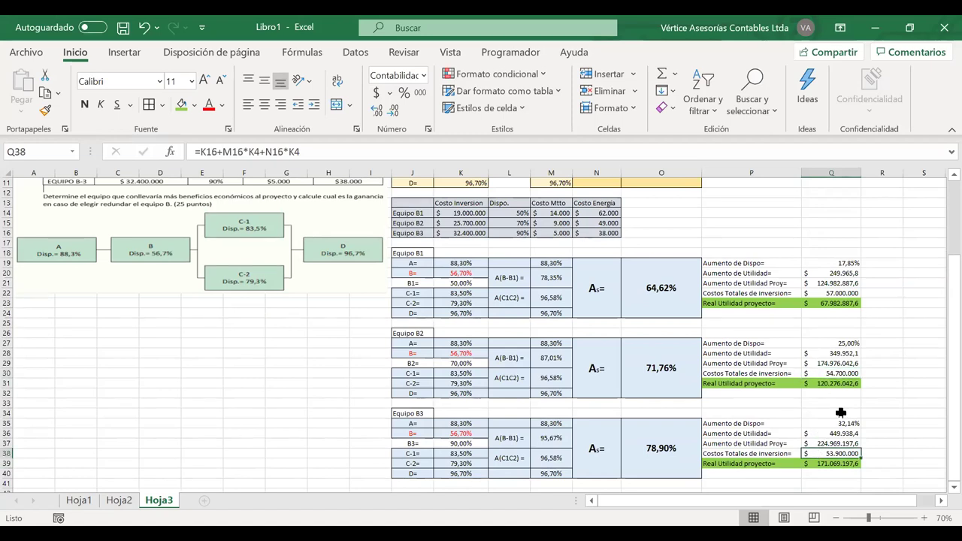
left_click(818, 374)
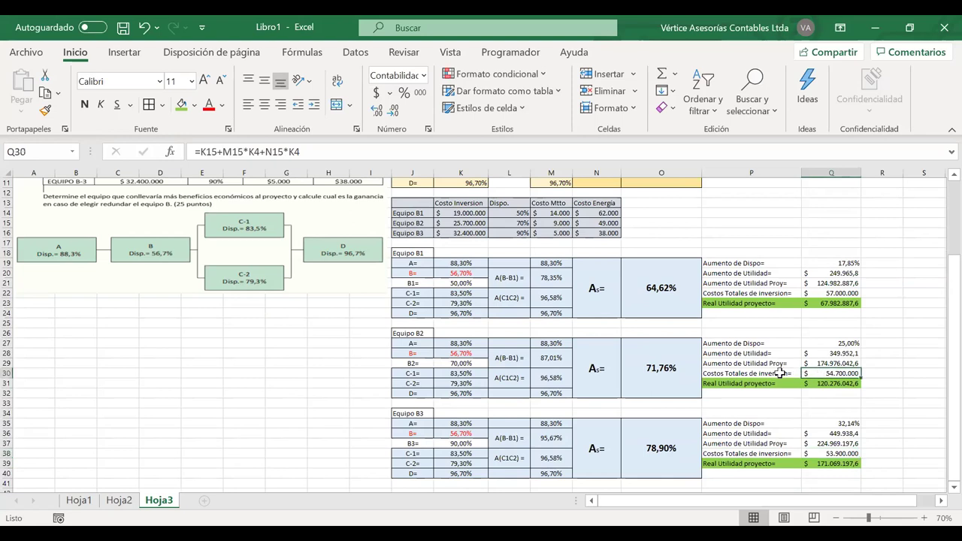
left_click(466, 234)
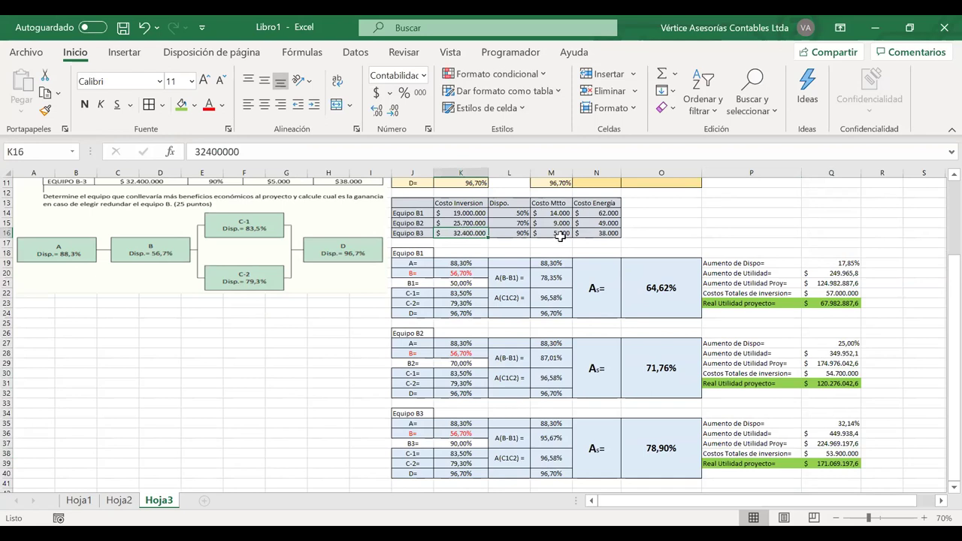
left_click_drag(556, 233, 586, 234)
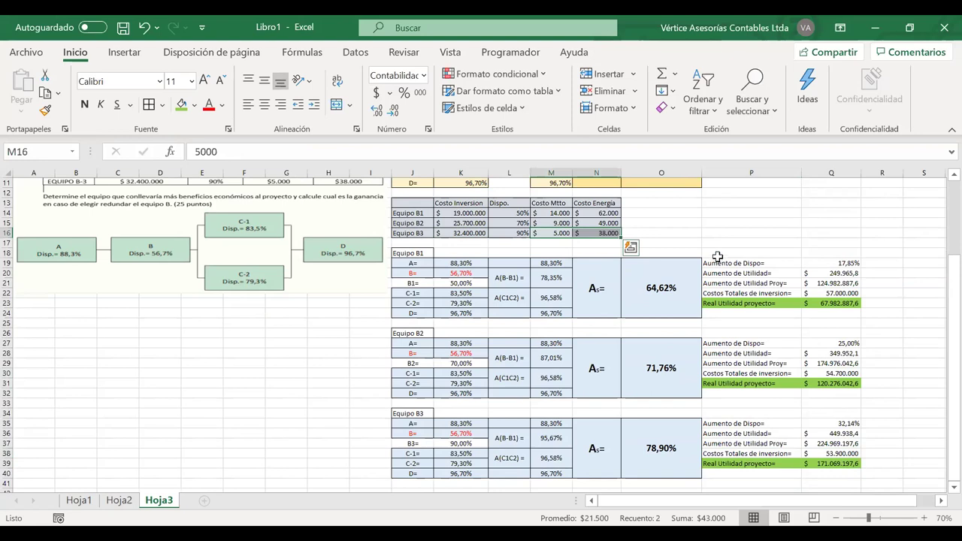
left_click(840, 444)
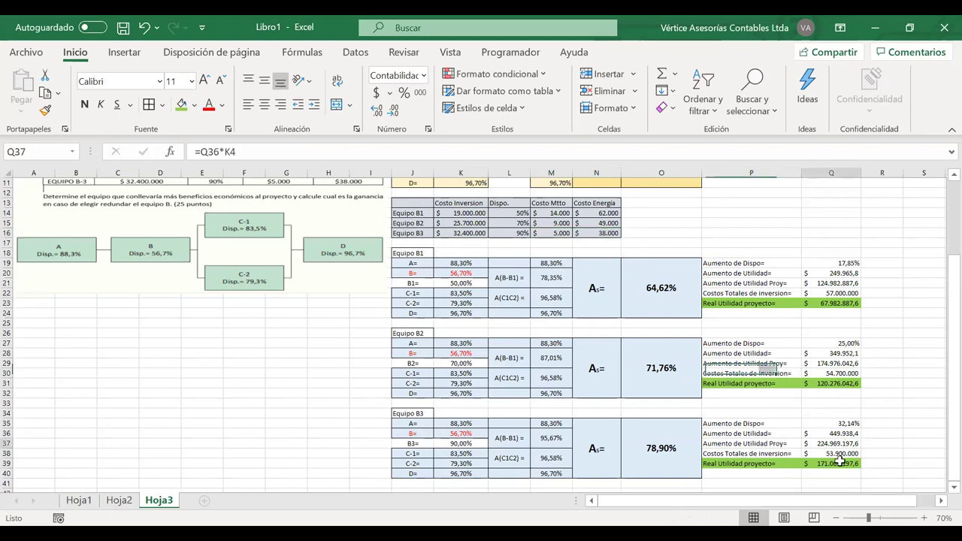
Examine Equipo B3's real project profit in Q39 and total investment cost in Q38 against the other equipment blocks.
left_click(802, 464)
left_click_drag(802, 463, 770, 463)
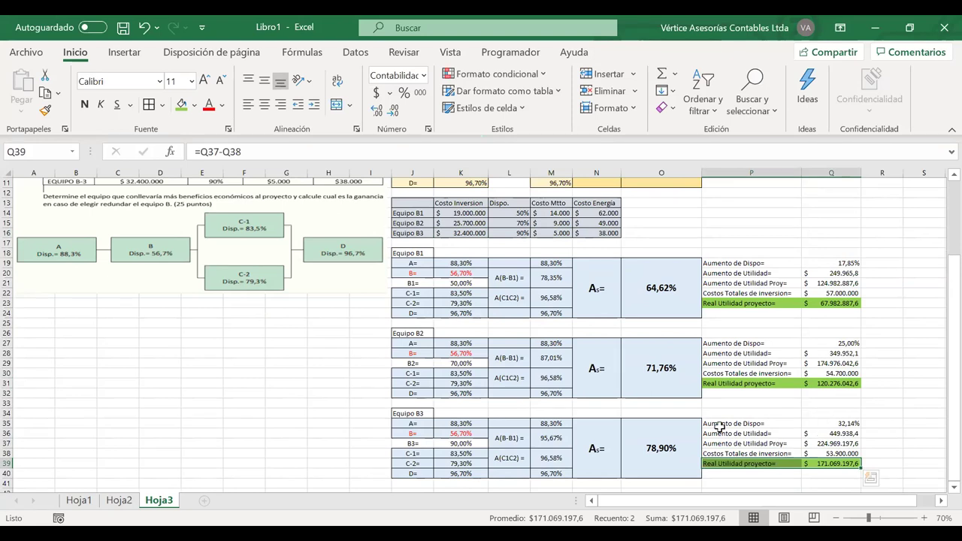
left_click(815, 464)
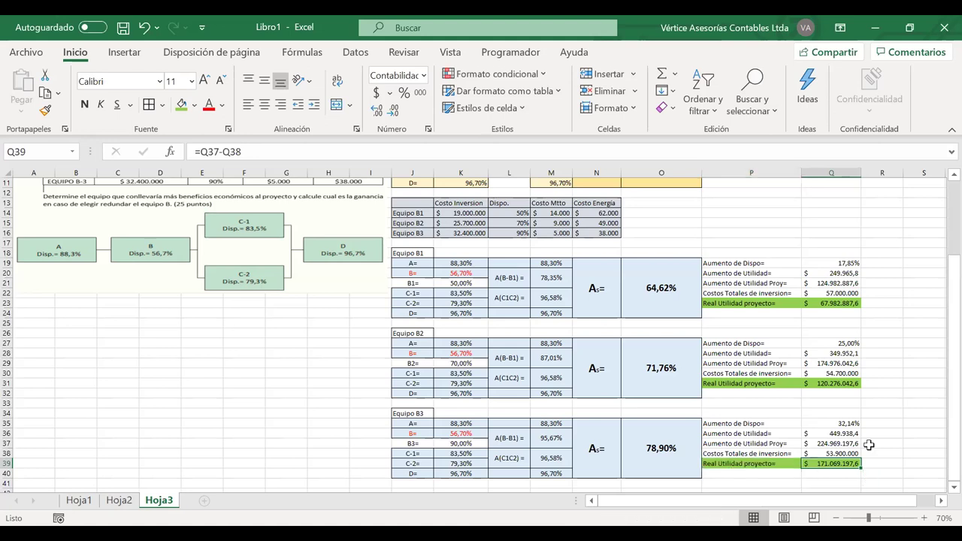
left_click(869, 445)
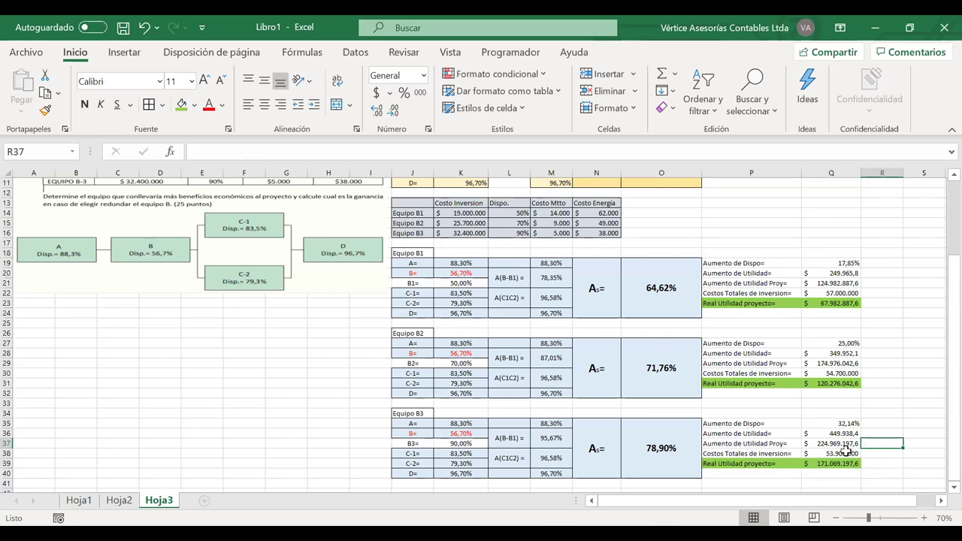
key("Left")
key("Down")
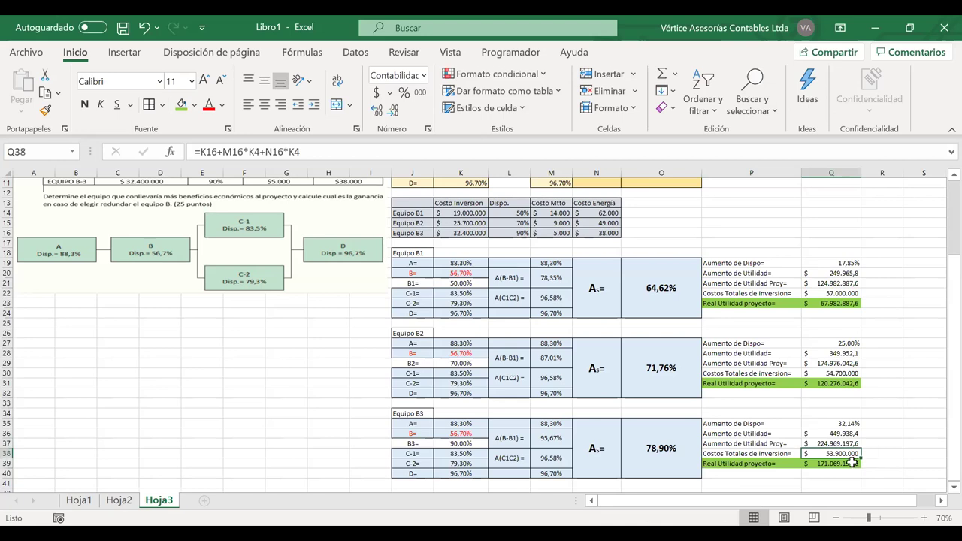
key("Down")
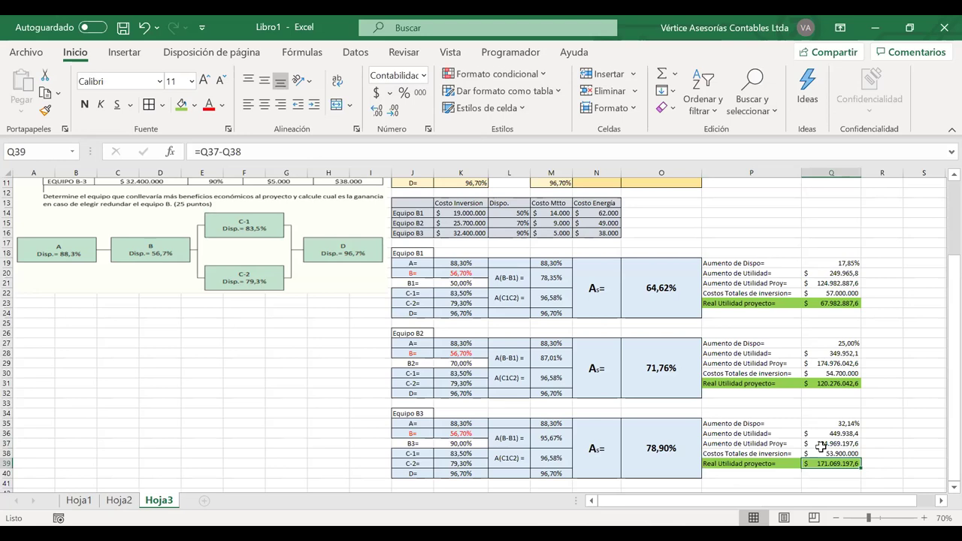
scroll(820, 446, "up", 1)
scroll(821, 447, "up", 1)
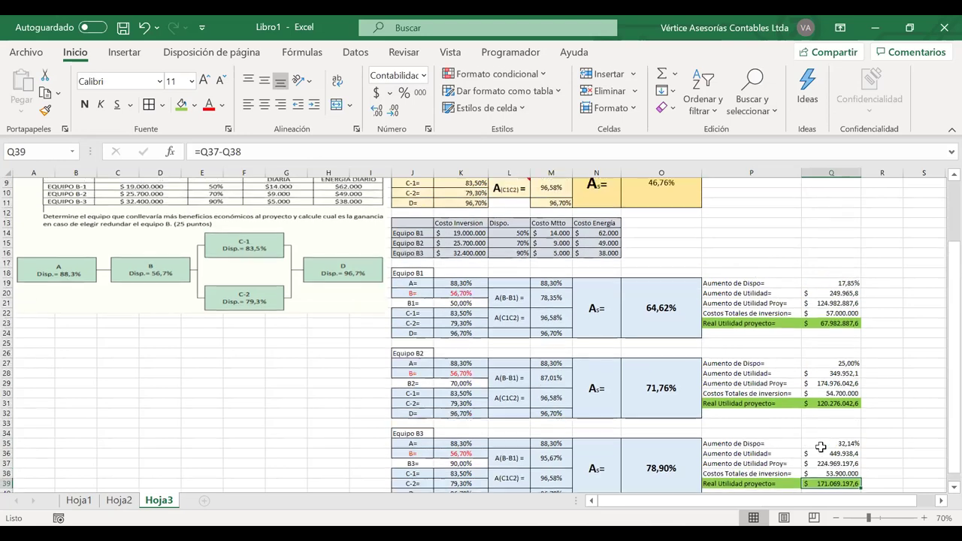
scroll(820, 447, "down", 1)
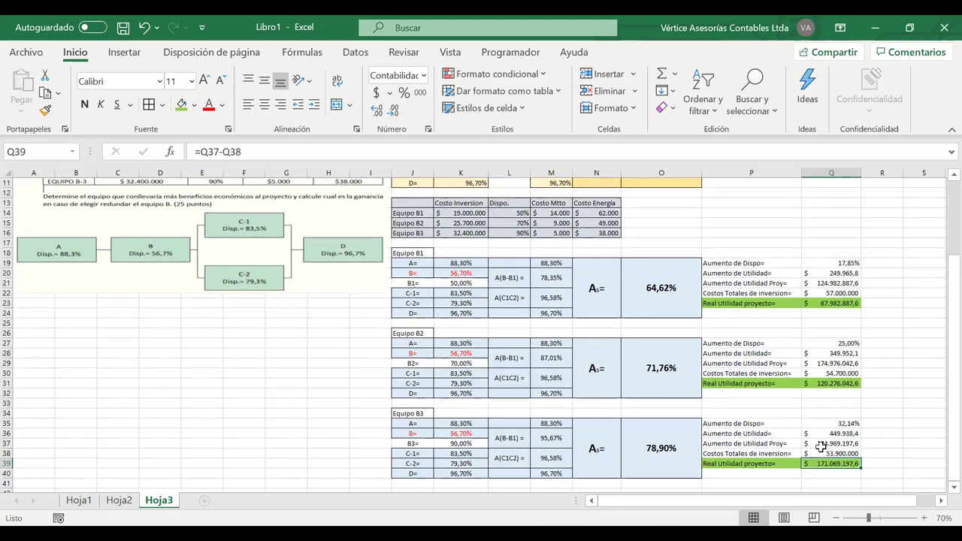
scroll(821, 447, "up", 3)
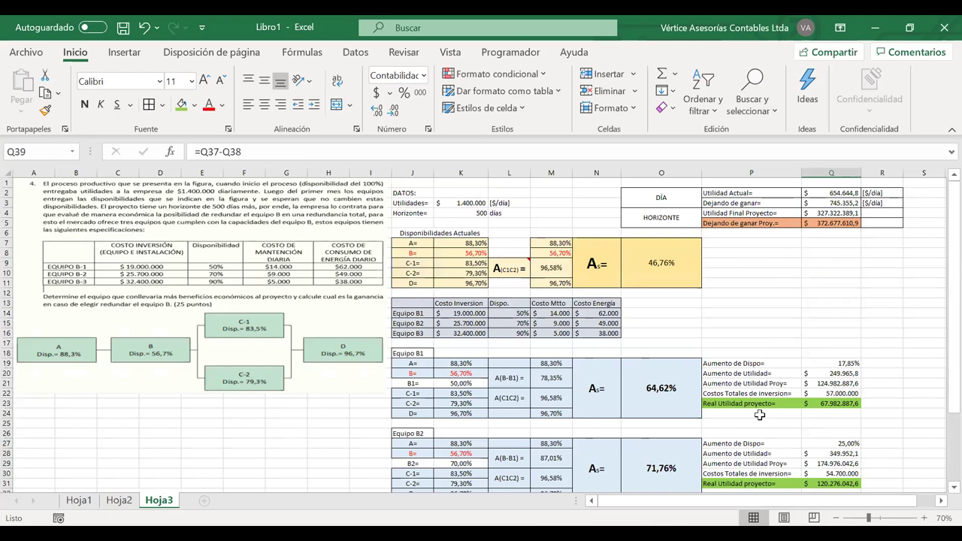
Try a maintenance cost of 8.500 for Equipo B3 in M16 and look over the equipment results.
left_click(551, 333)
left_click(532, 353)
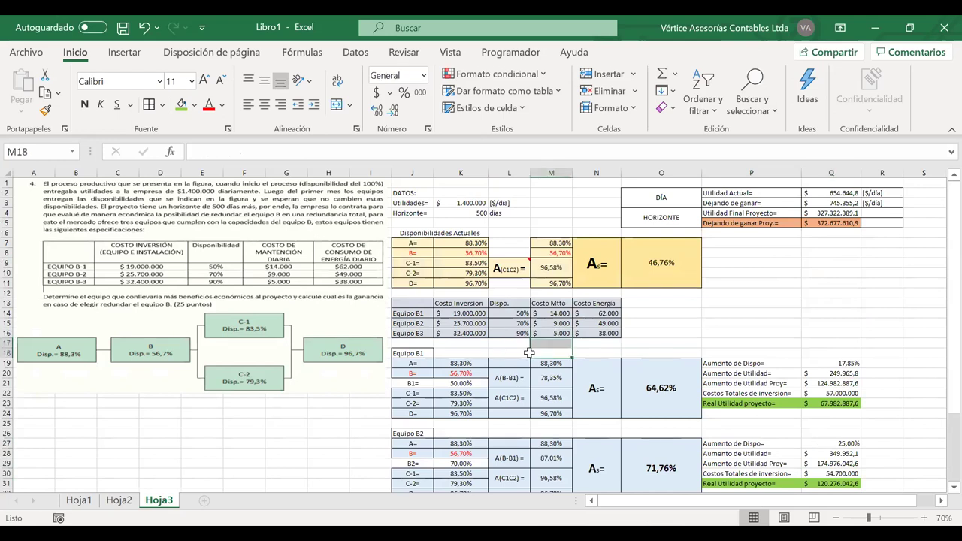
key("Up")
key("Up")
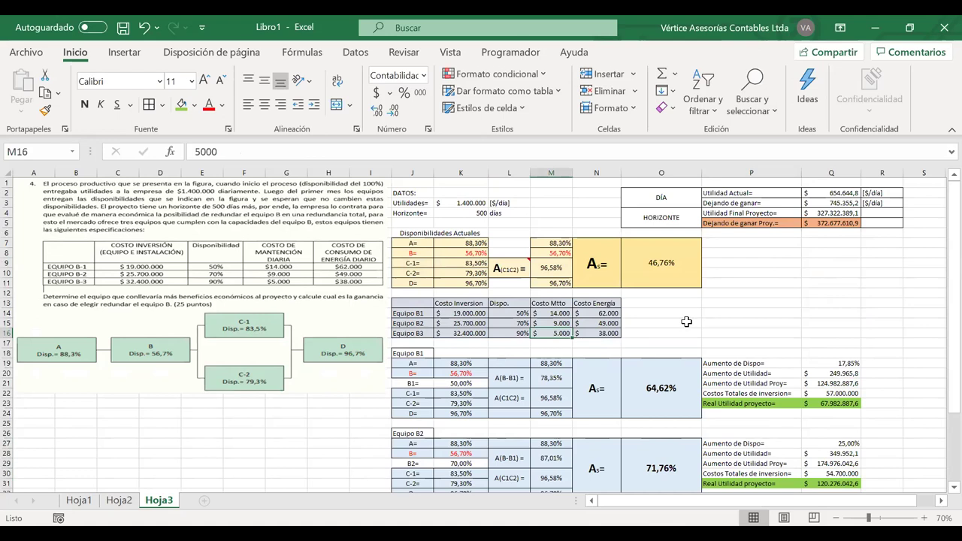
type("8")
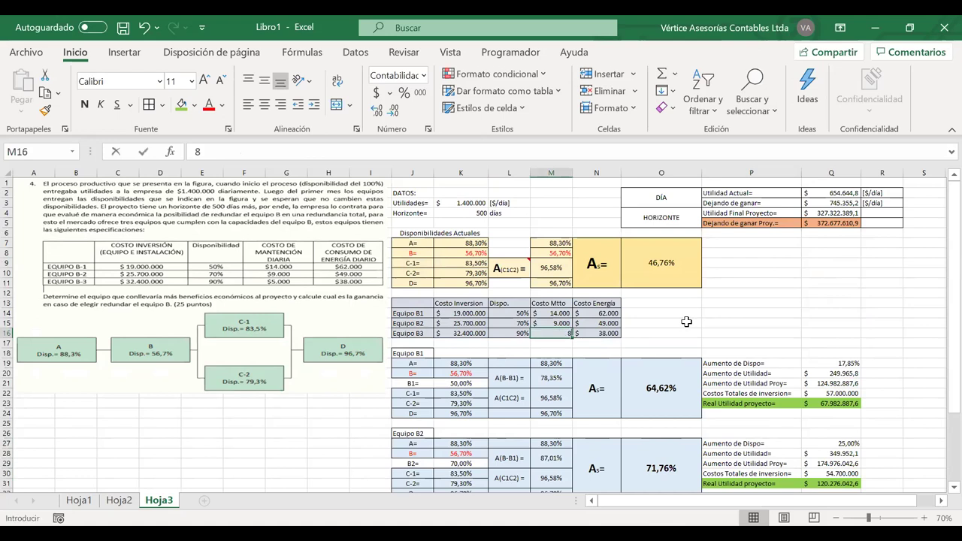
type("50")
key("Return")
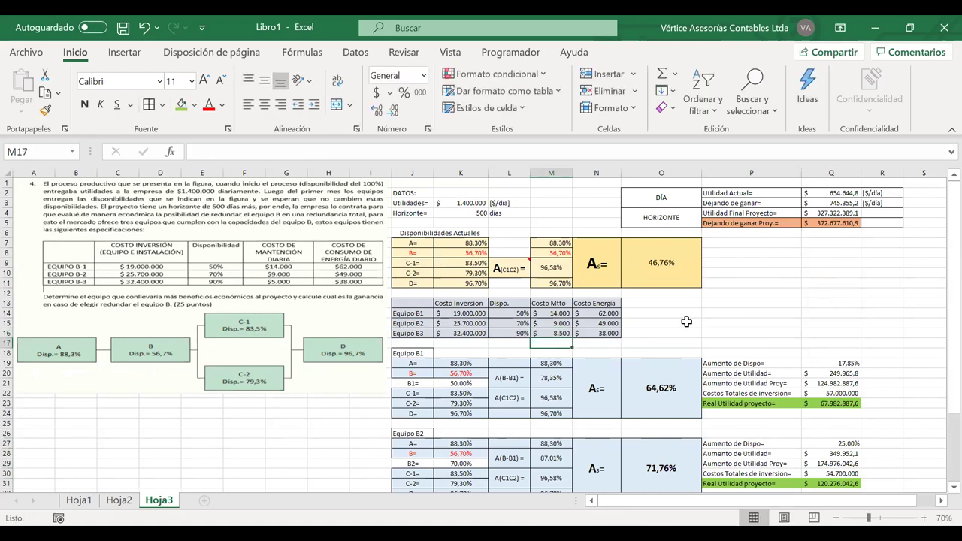
scroll(776, 371, "down", 2)
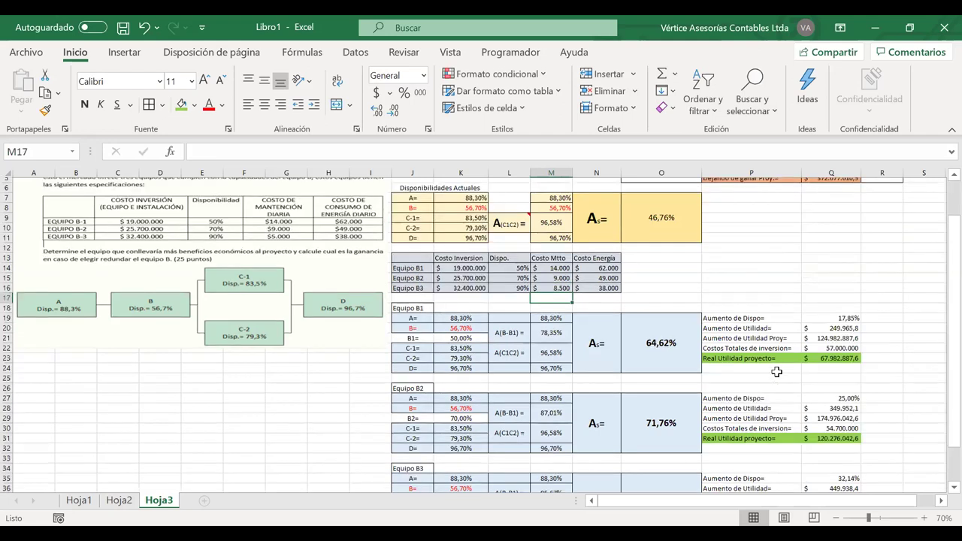
scroll(777, 371, "down", 2)
scroll(776, 371, "up", 1)
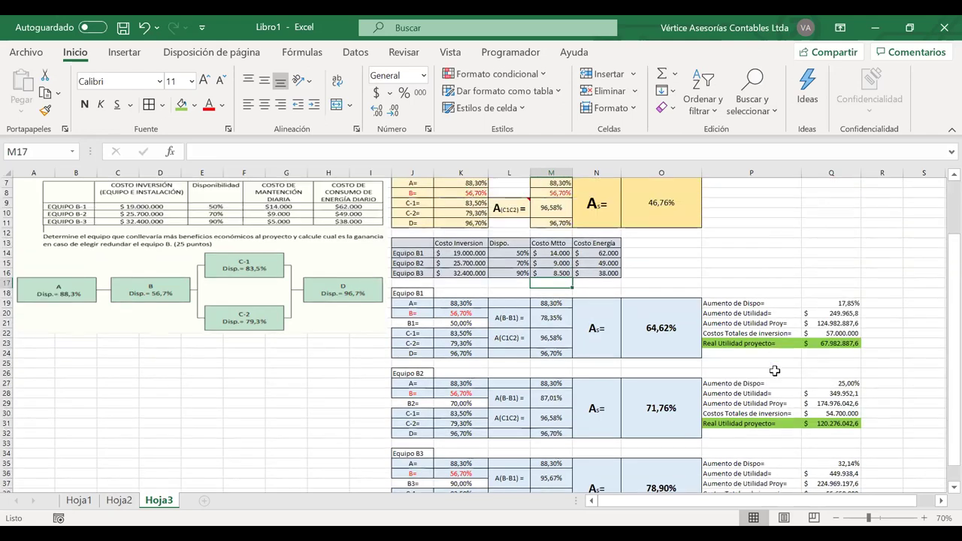
Try a project horizon of 200 days in K4.
scroll(517, 247, "up", 2)
key("Up")
key("Up")
key("Up")
key("Up")
key("Up")
key("Up")
key("Up")
key("Up")
key("Up")
key("Up")
key("Up")
key("Up")
key("Up")
key("Left")
key("Left")
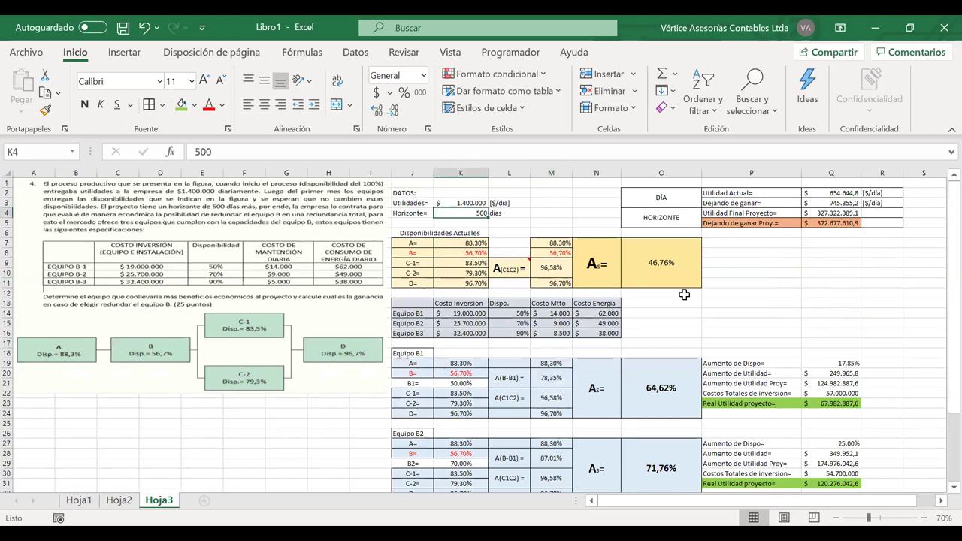
type("200")
key("Return")
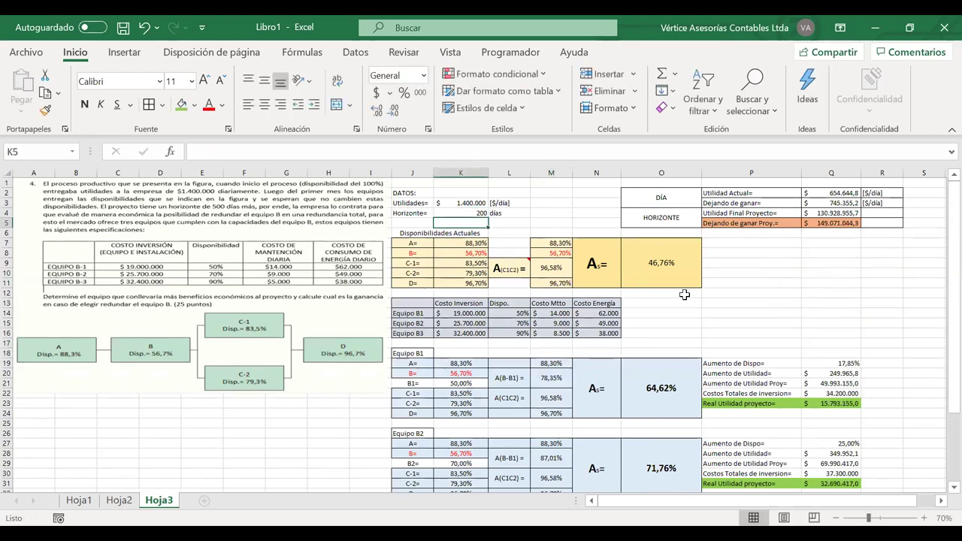
Review the equipment blocks' real project profits, and undo the changes to the horizon and Equipo B3's maintenance cost.
scroll(759, 338, "down", 3)
left_click(756, 318)
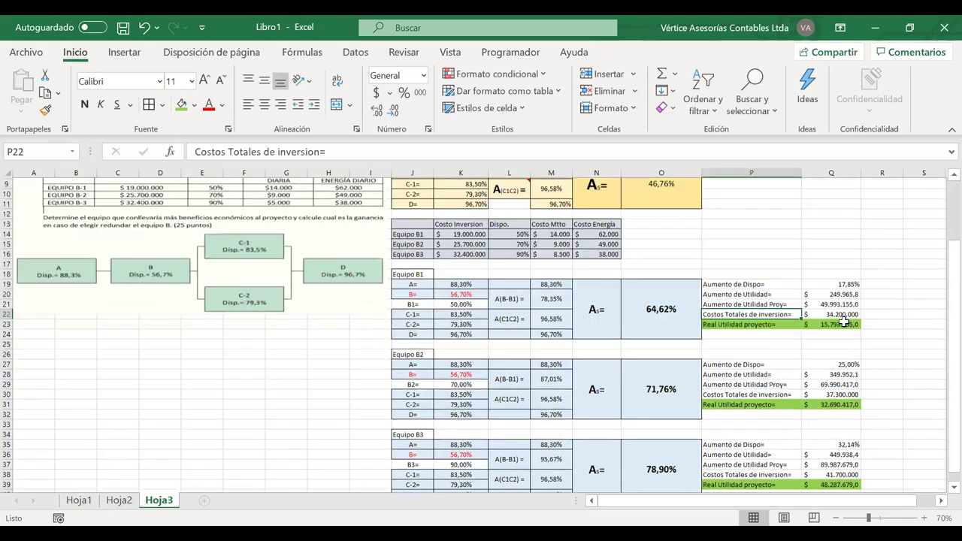
scroll(838, 312, "down", 1)
left_click_drag(834, 304, 724, 302)
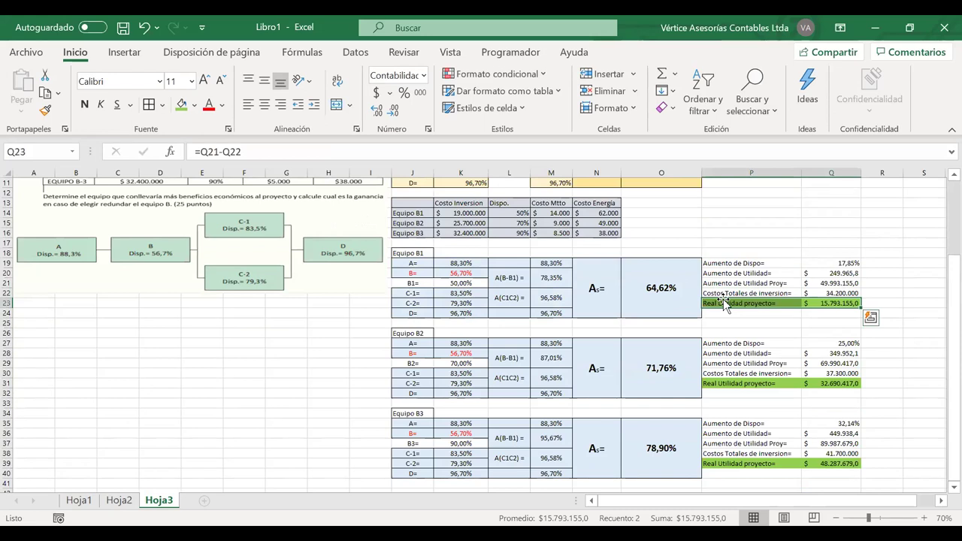
scroll(723, 303, "up", 4)
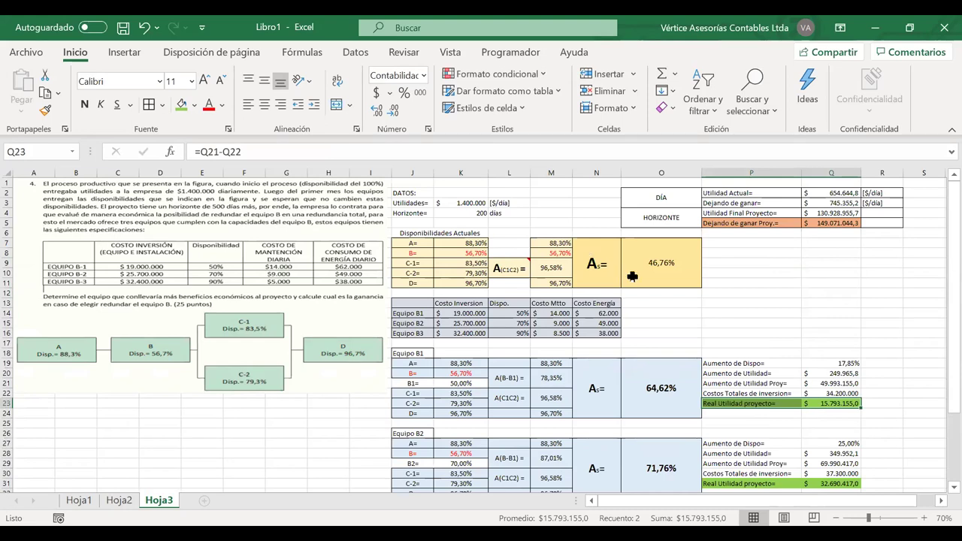
scroll(632, 277, "down", 1)
scroll(601, 263, "up", 1)
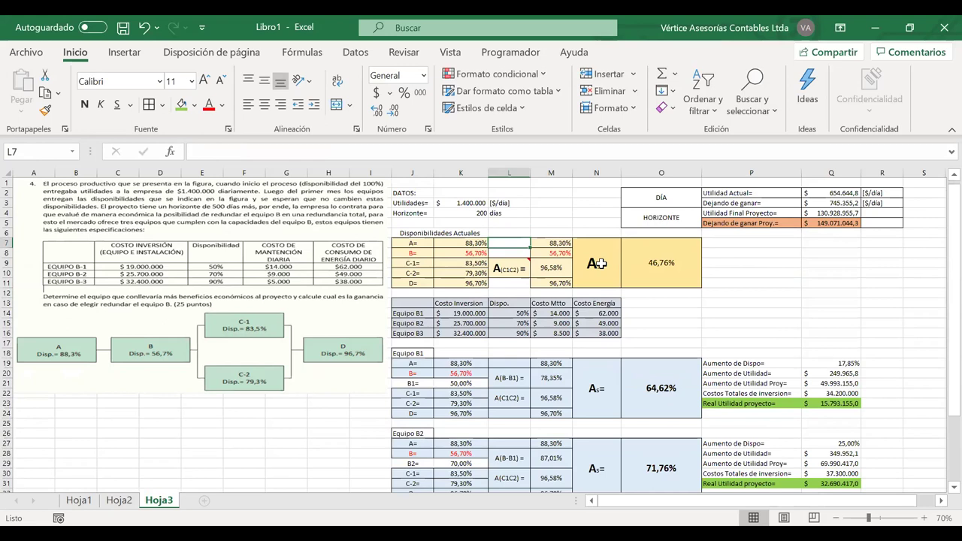
key("ctrl+z")
key("ctrl+z")
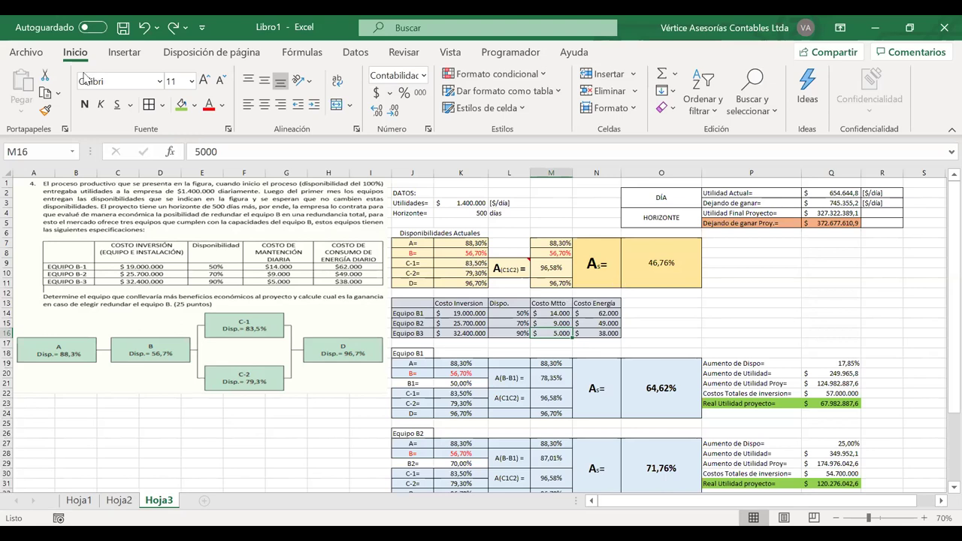
Collapse the ribbon to show more worksheet rows.
key("ctrl+F1")
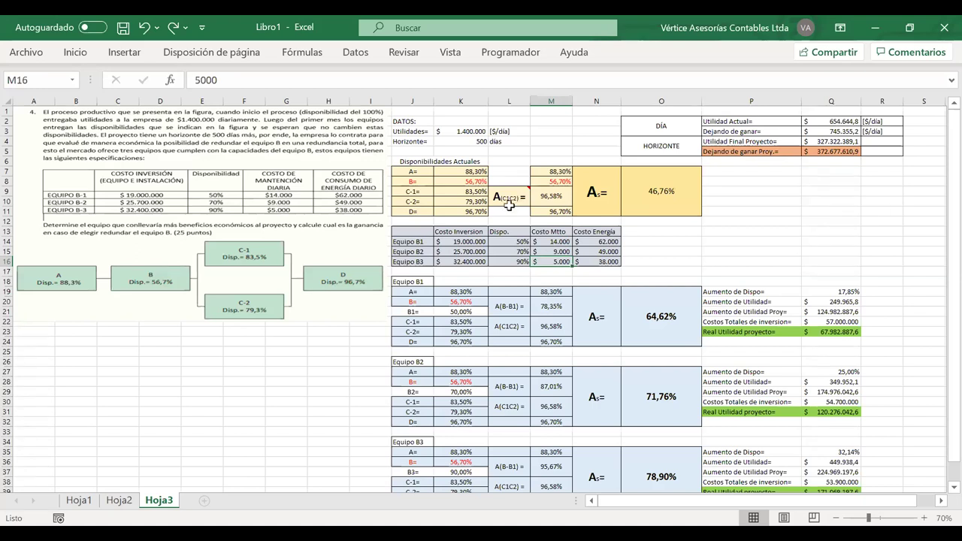
mouse_move(509, 204)
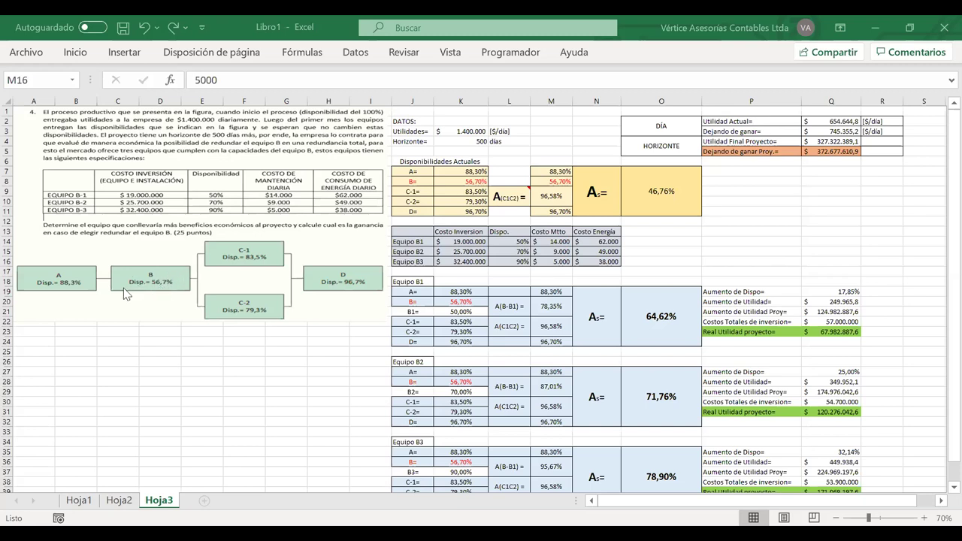
Try a current availability of 95% for equipment B in K8.
left_click(457, 183)
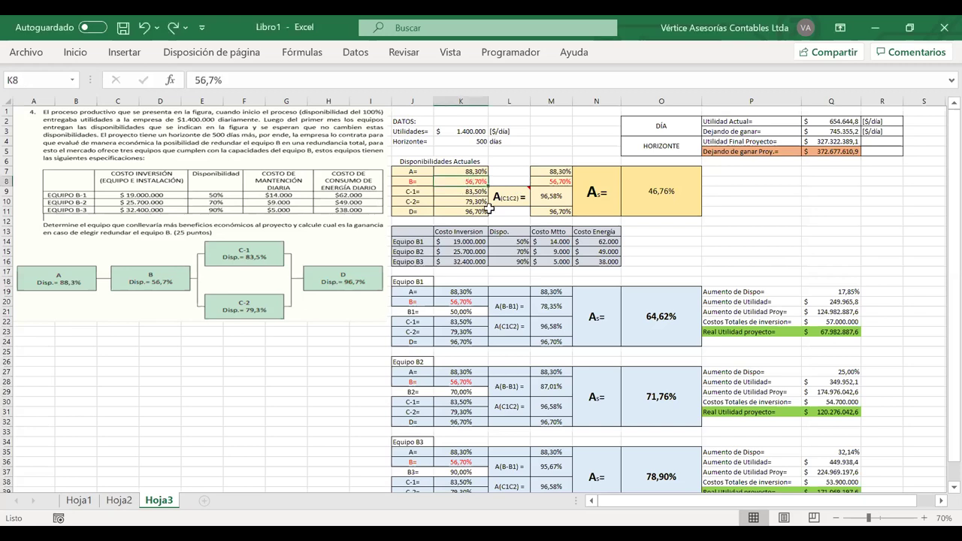
type("95")
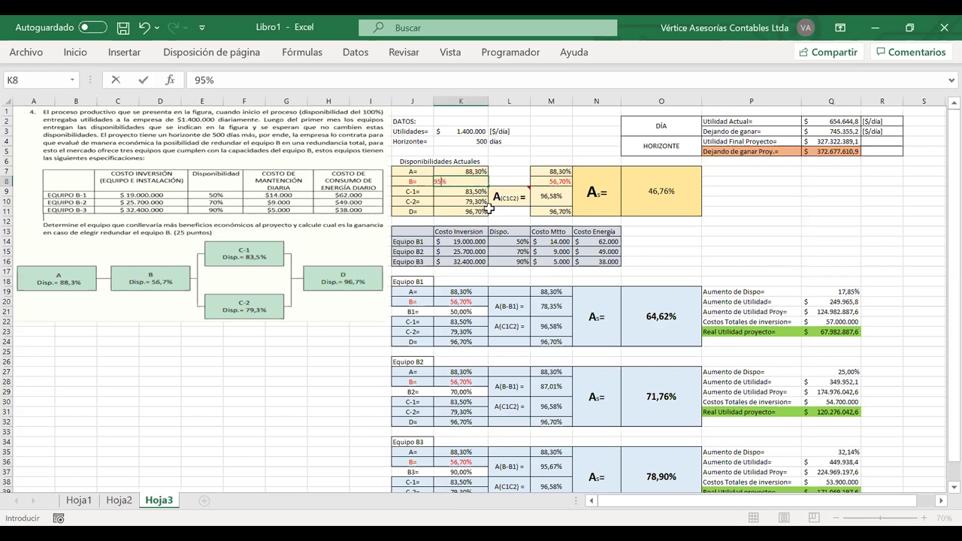
key("Return")
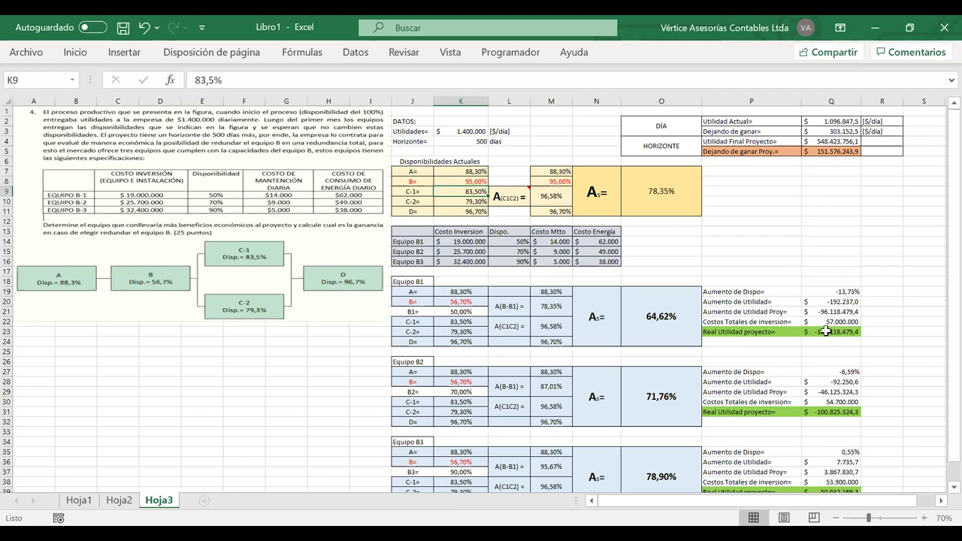
Check the real project profits of Equipo B1 and B2, and undo equipment B's availability change.
left_click(825, 330)
left_click(832, 410)
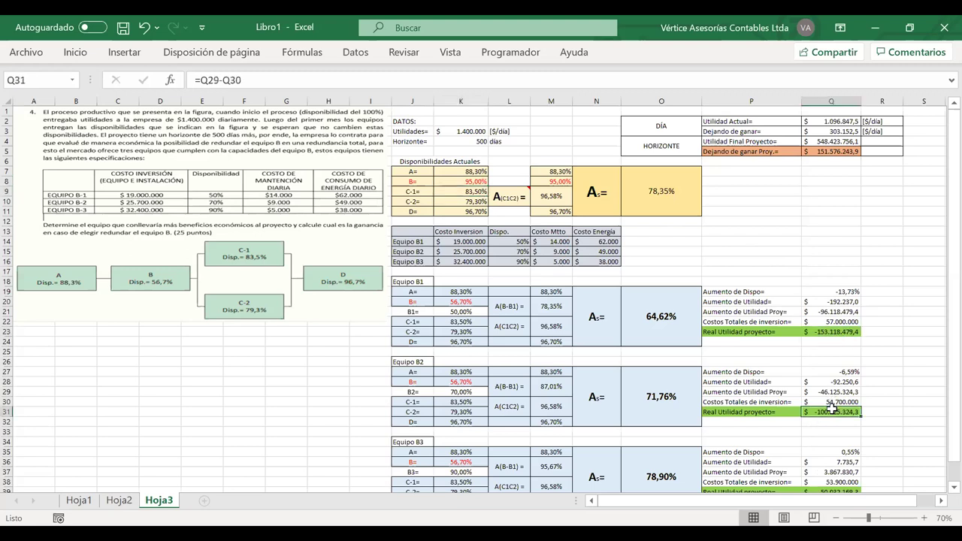
scroll(832, 409, "down", 2)
scroll(832, 390, "up", 2)
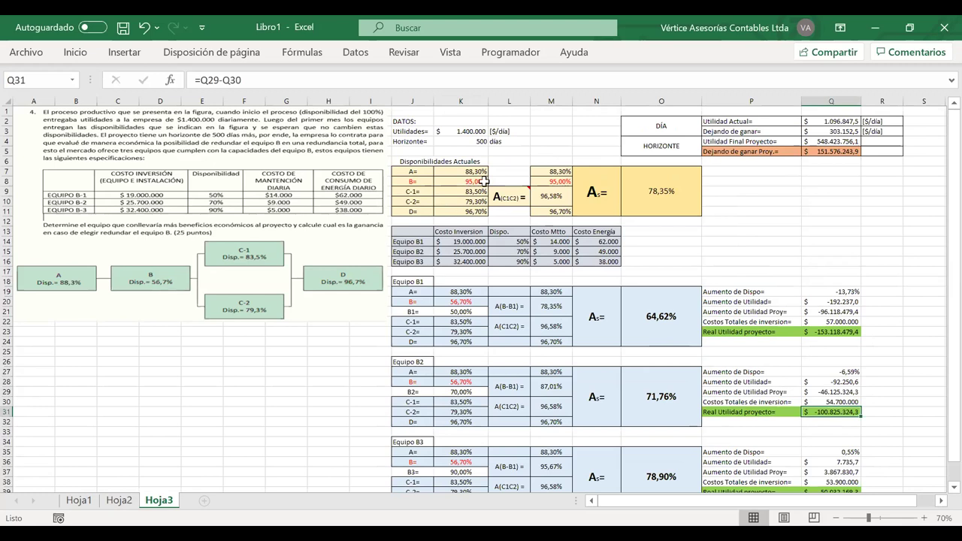
key("ctrl+z")
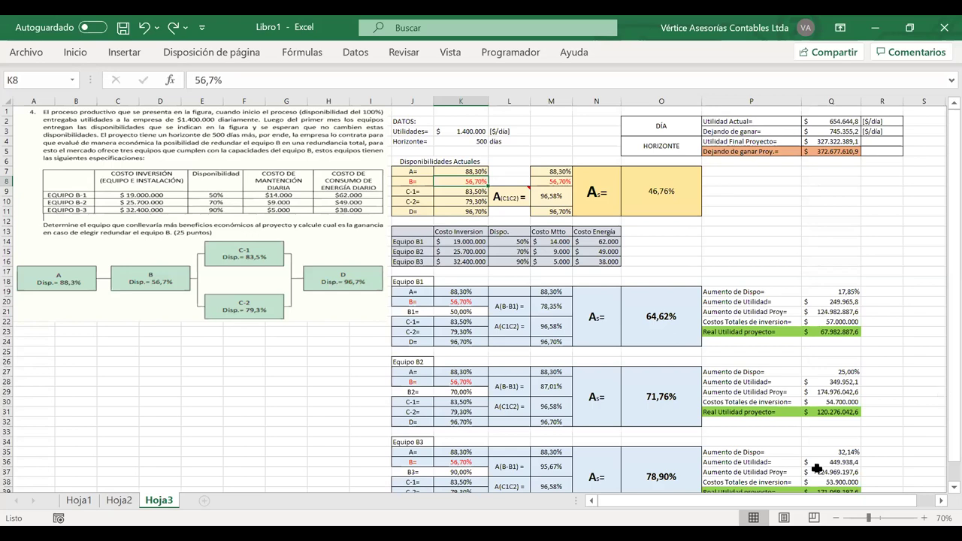
Move the exercise statement image about five rows down the sheet, and select Equipo B3's real project profit in Q39.
left_click(846, 393)
scroll(863, 401, "down", 1)
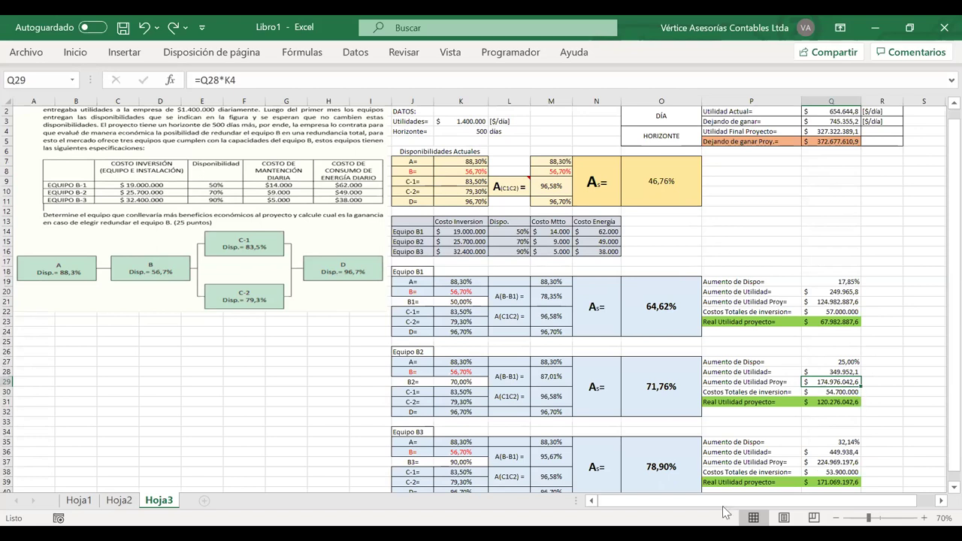
scroll(568, 378, "down", 1)
scroll(568, 378, "up", 1)
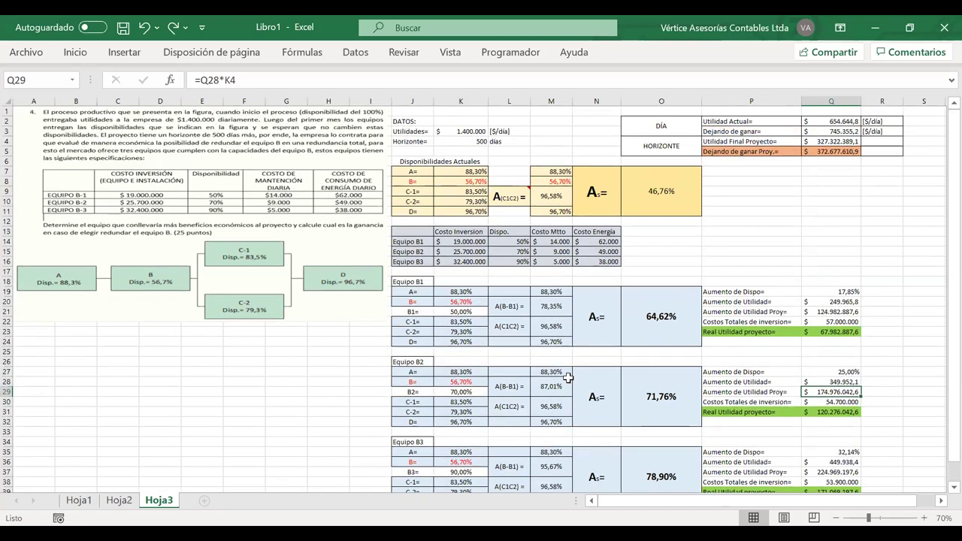
scroll(568, 378, "down", 1)
left_click_drag(261, 242, 257, 290)
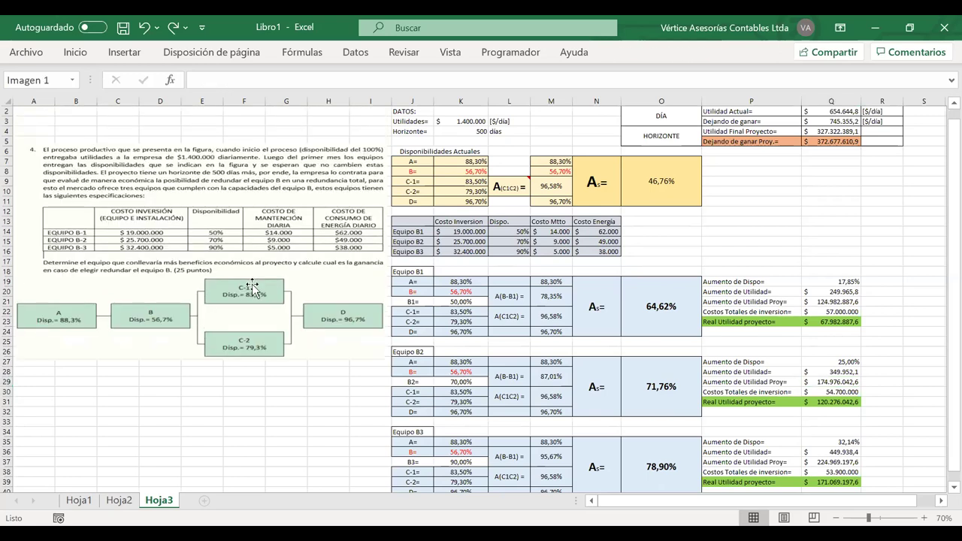
left_click(764, 220)
left_click(842, 481)
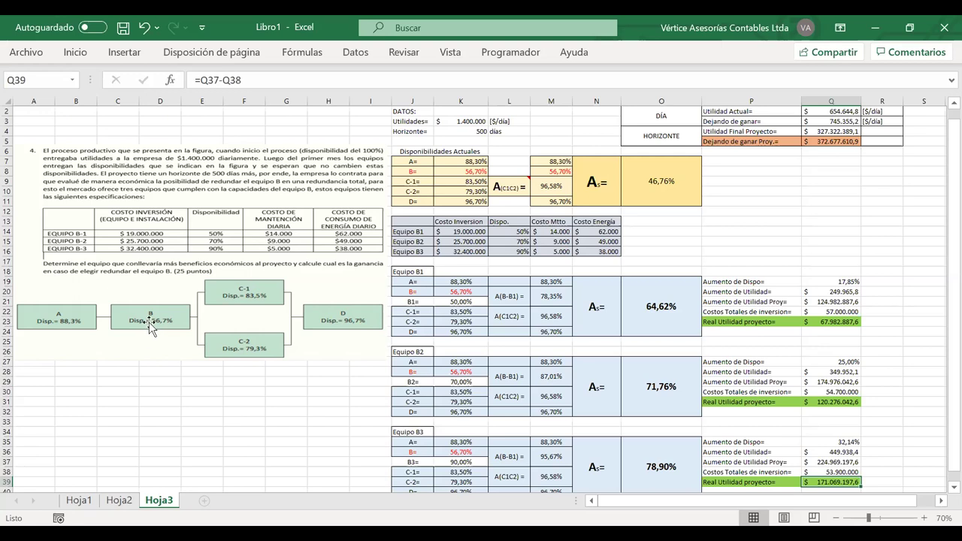
Enter 40.000.000 in C31 and 20% in E31 below the exercise image as example figures.
left_click(121, 401)
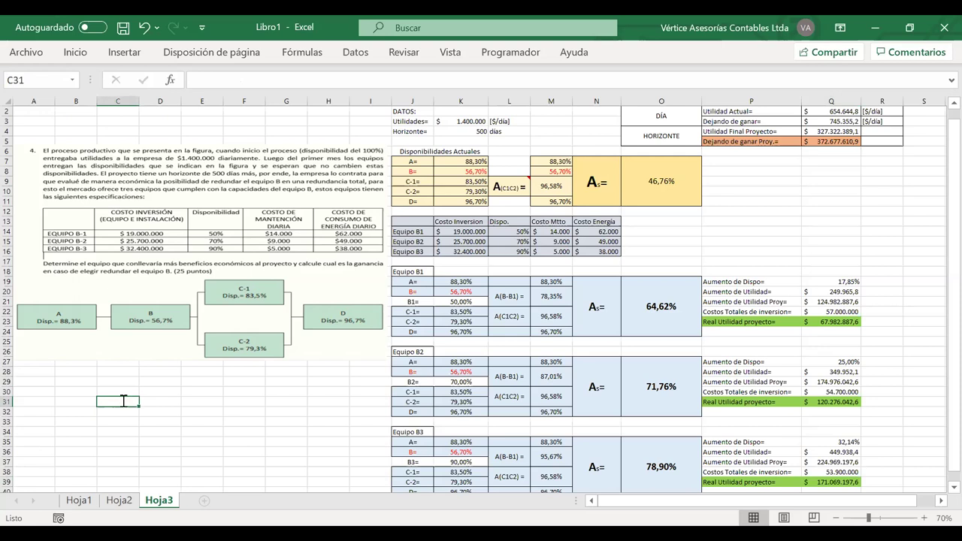
type("40.000.000")
key("ctrl+Return")
left_click(175, 402)
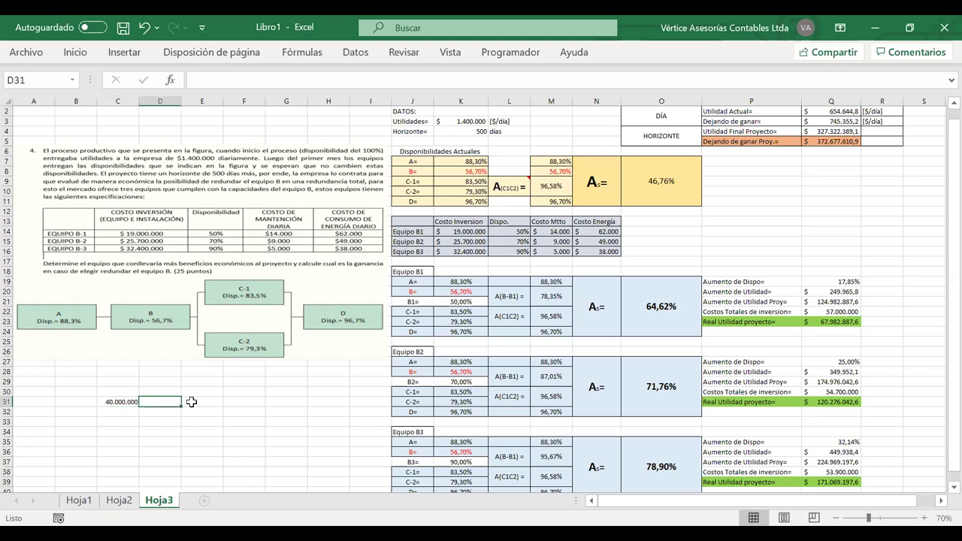
left_click(191, 402)
type("20")
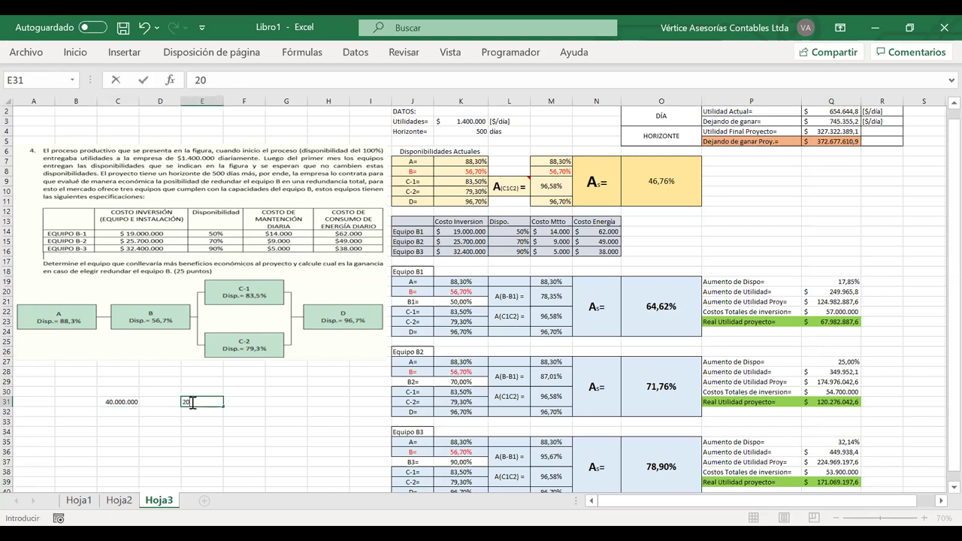
type("%")
key("Return")
left_click_drag(244, 401, 119, 402)
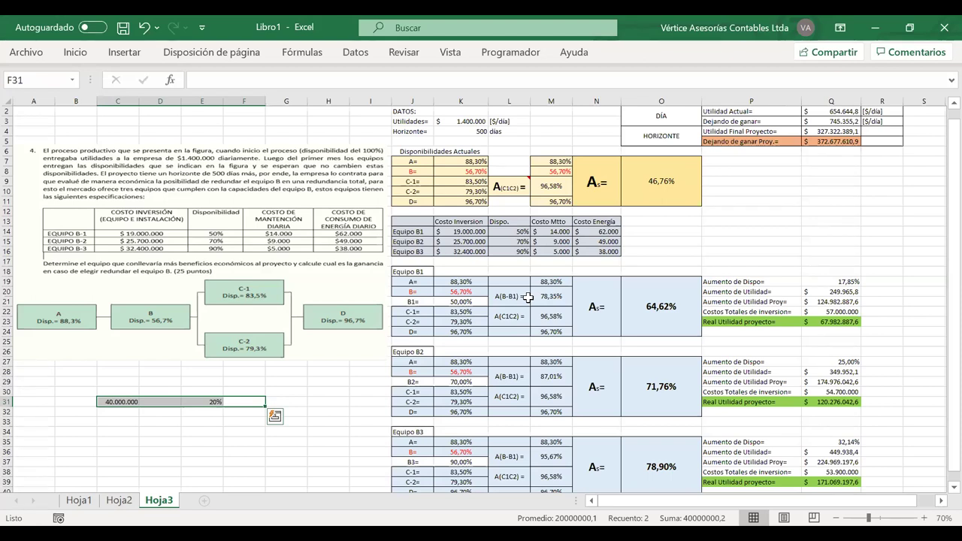
Delete the example figures from C31 to E31.
left_click(720, 221)
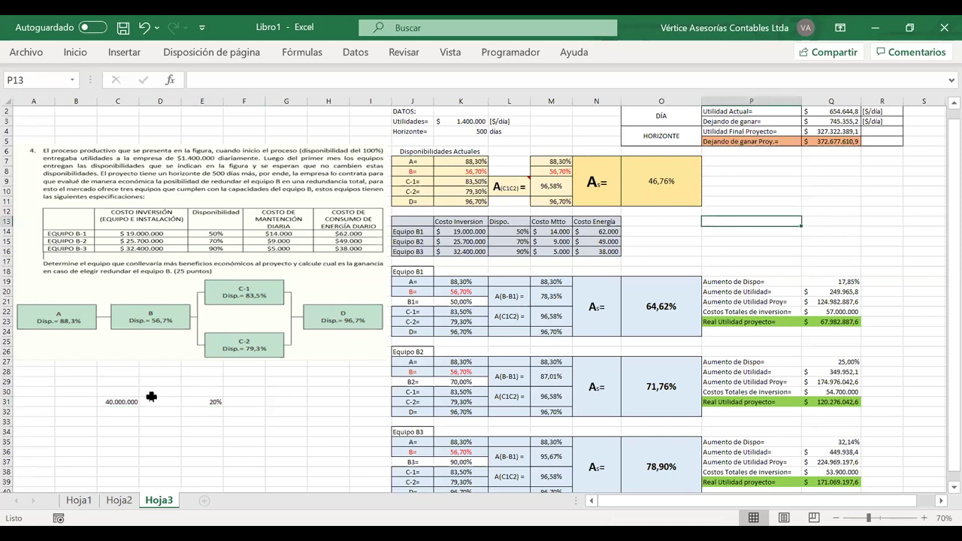
left_click_drag(218, 402, 128, 402)
key("Delete")
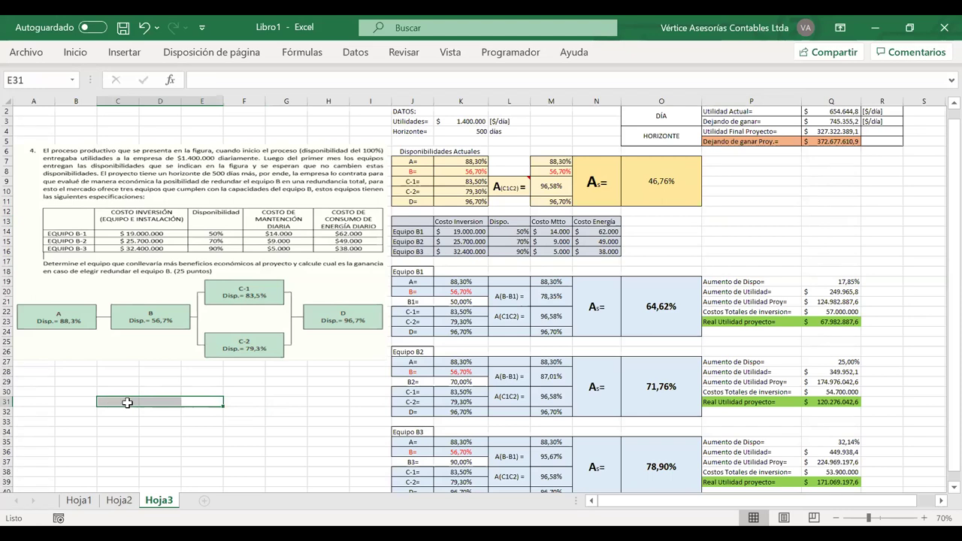